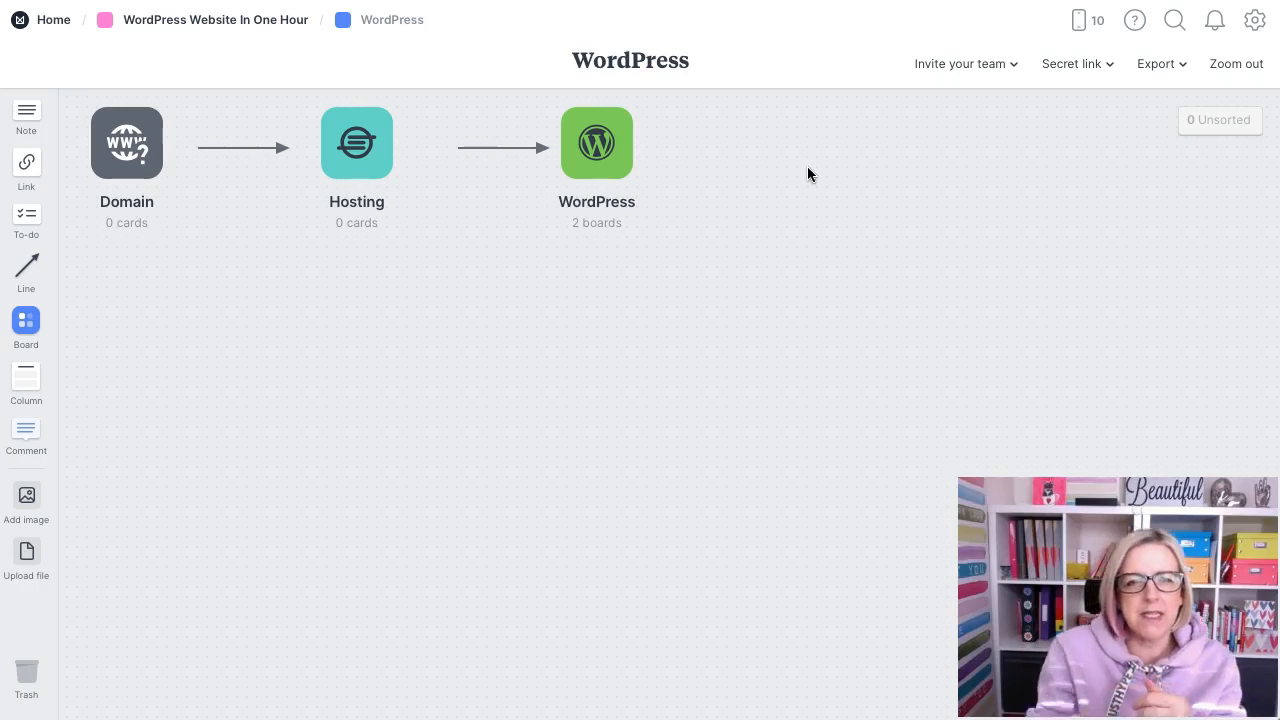
Load the happyhearthq.com homepage in a new Safari tab
click(683, 44)
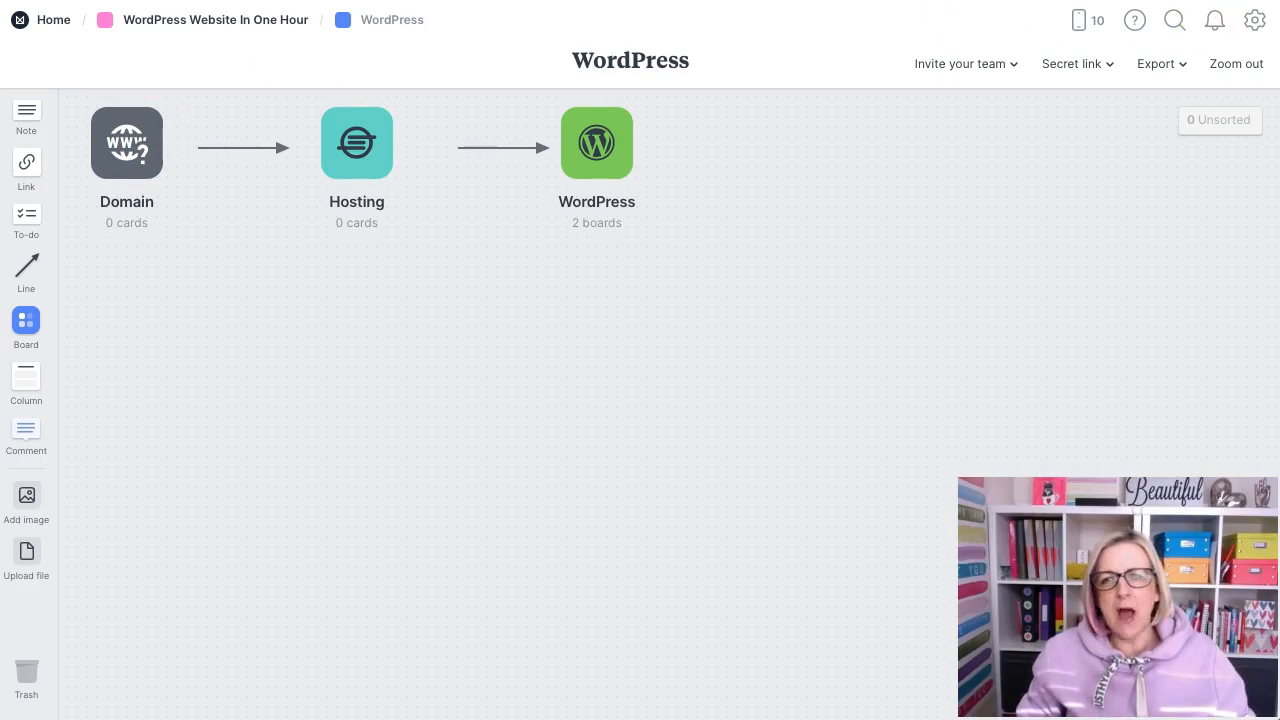
key(super+t)
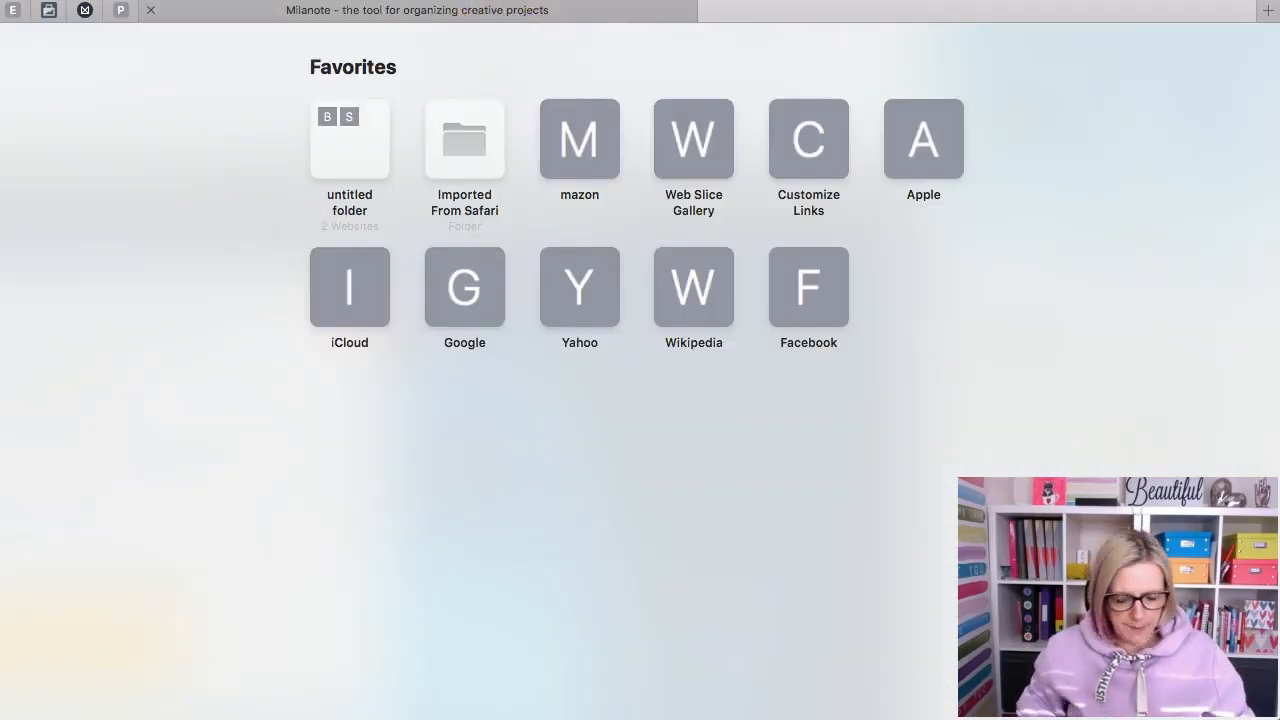
text(www.hppy)
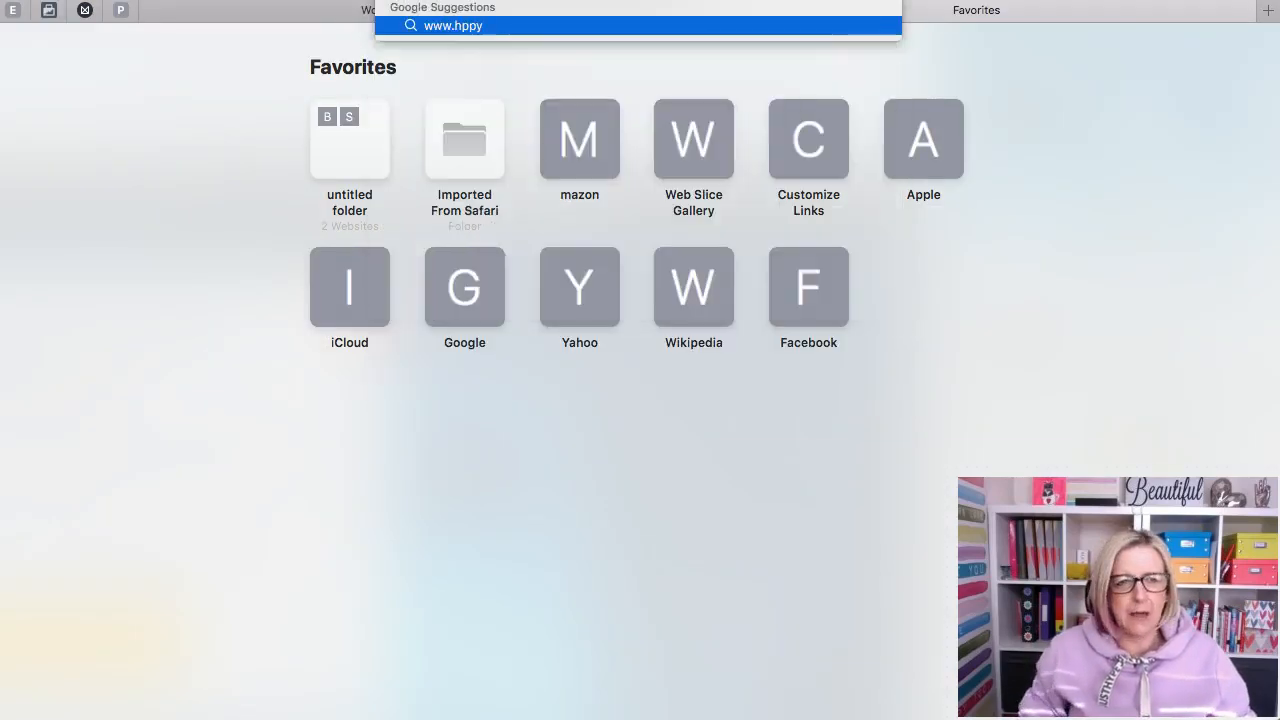
key(BackSpace)
key(BackSpace)
key(BackSpace)
text(a)
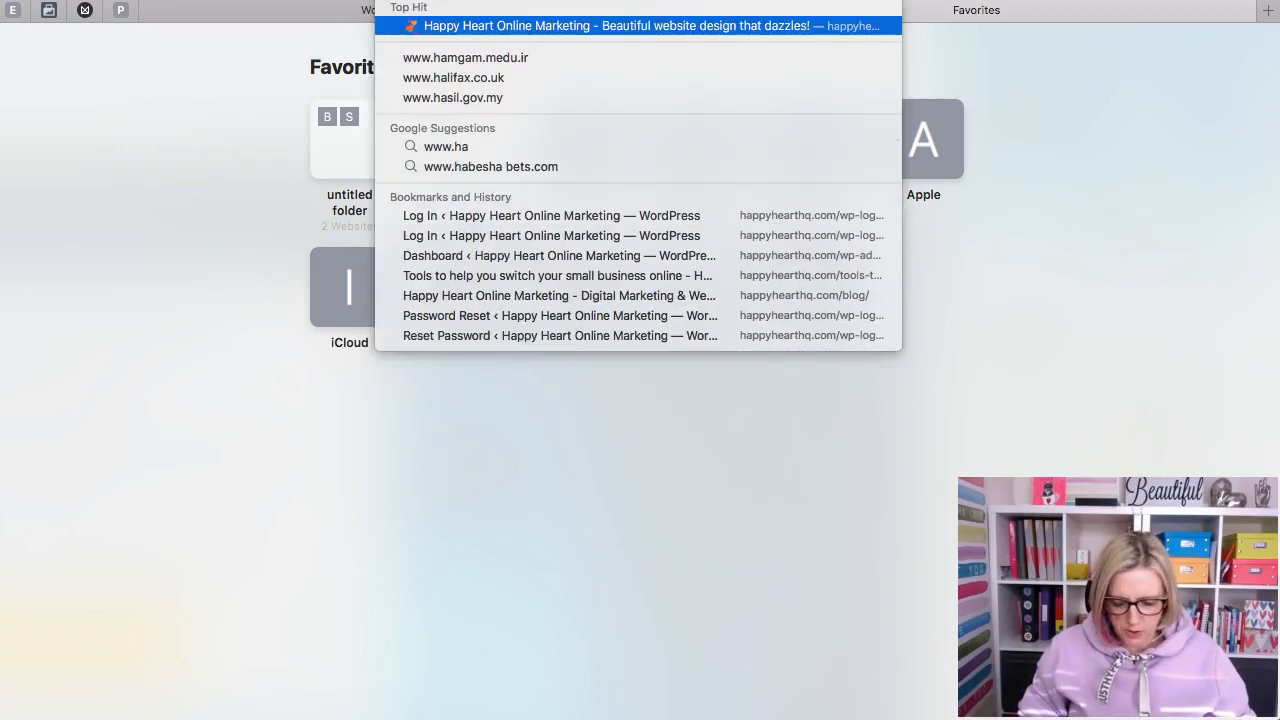
text(pp)
key(Return)
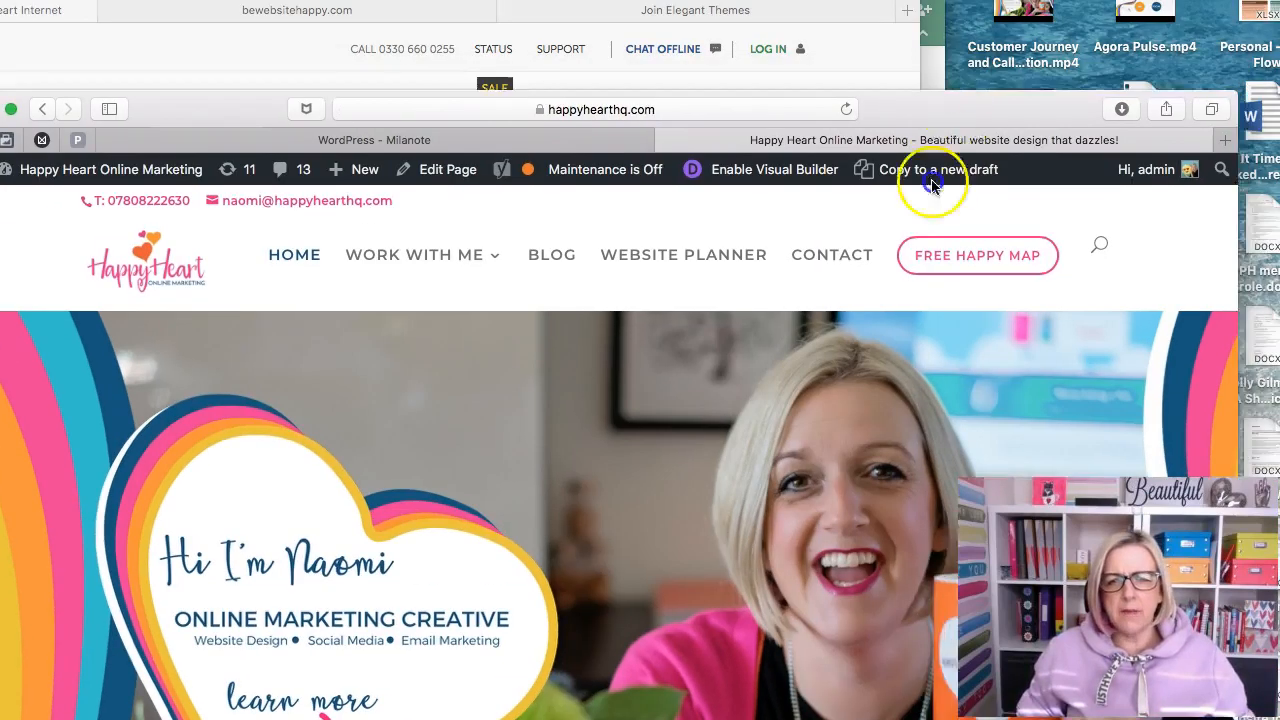
Move the Safari window into place and go back to the 'WordPress - Milanote' board
drag(959, 109, 1010, 10)
click(593, 40)
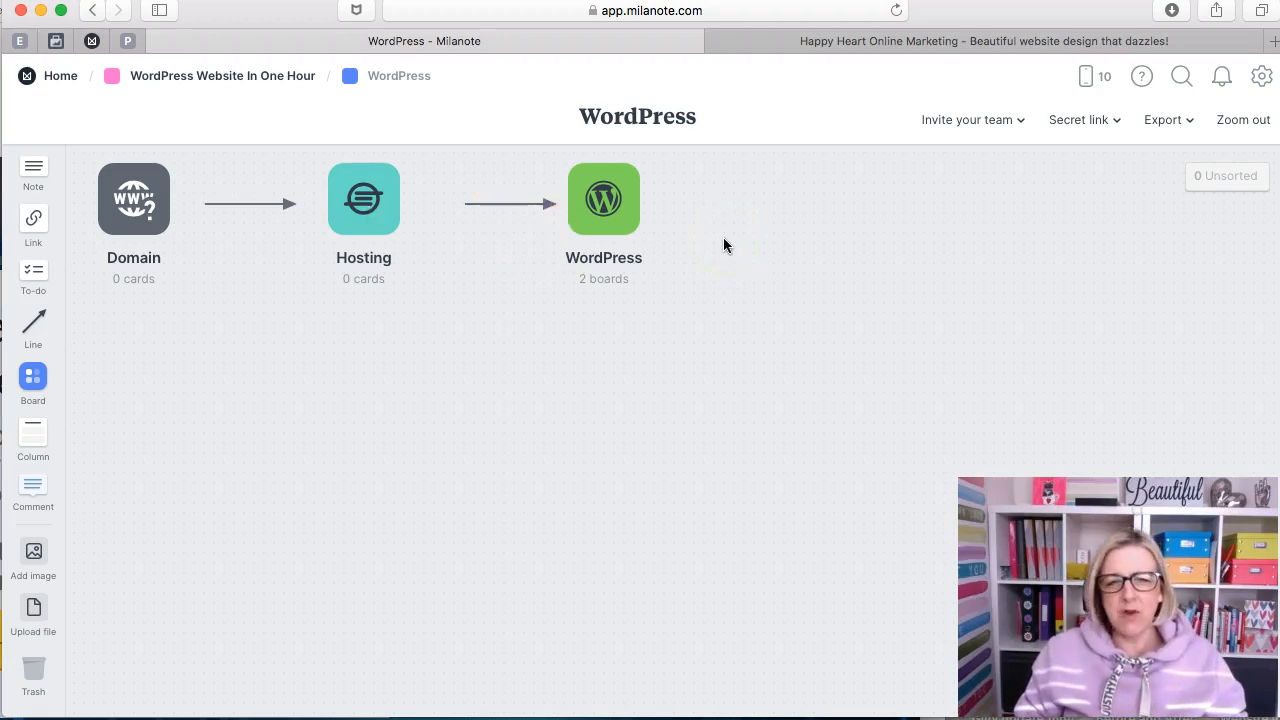
click(615, 205)
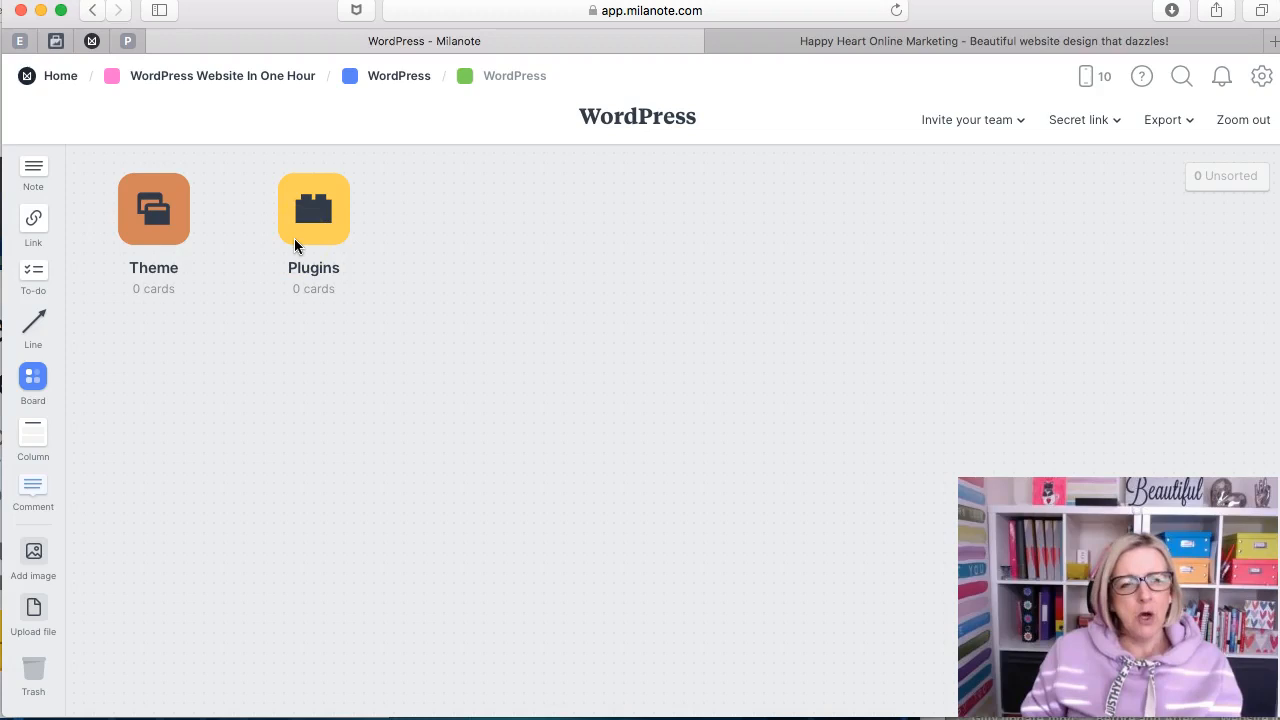
click(397, 76)
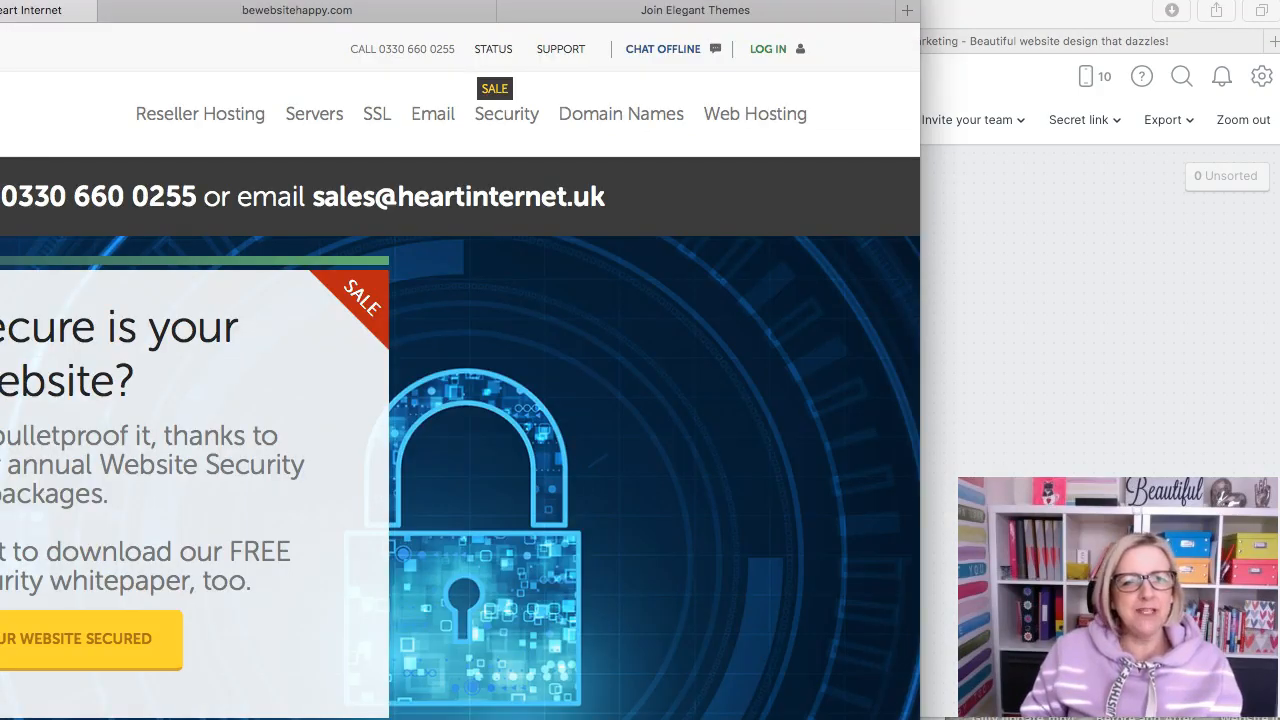
drag(635, 1, 1075, 1)
drag(1279, 360, 1279, 360)
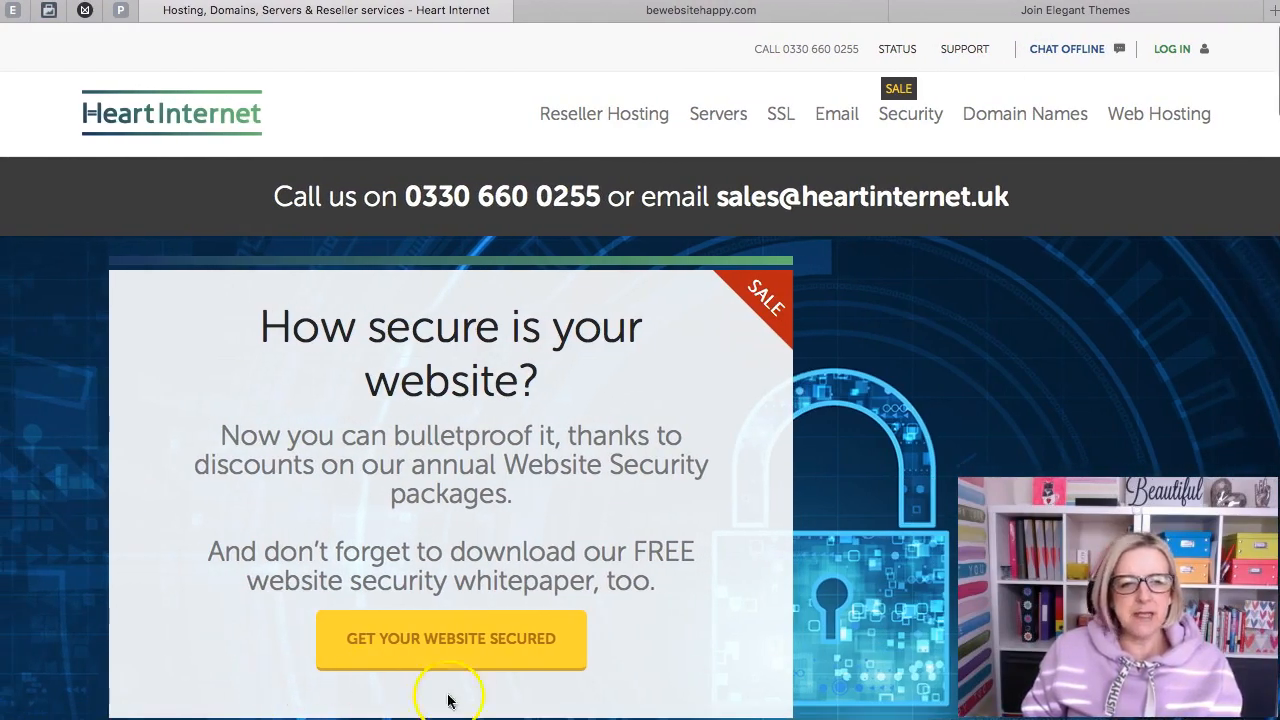
scroll(674, 517, down, 5)
click(246, 400)
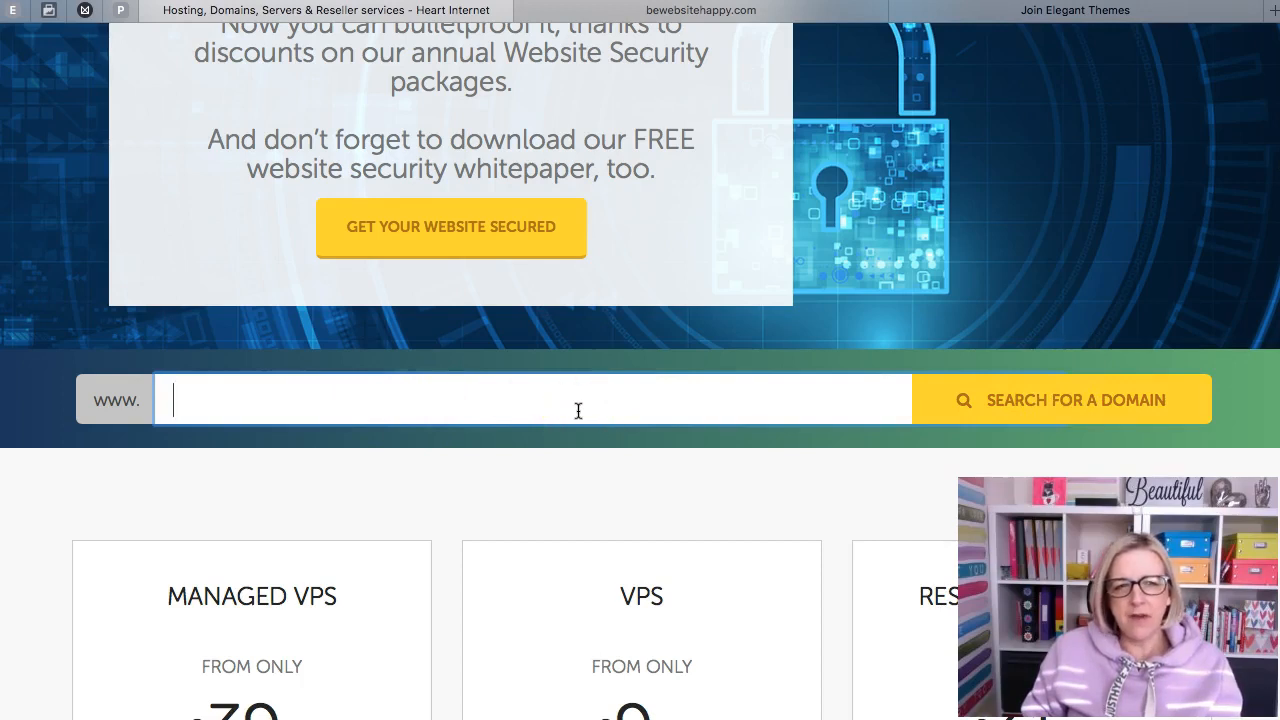
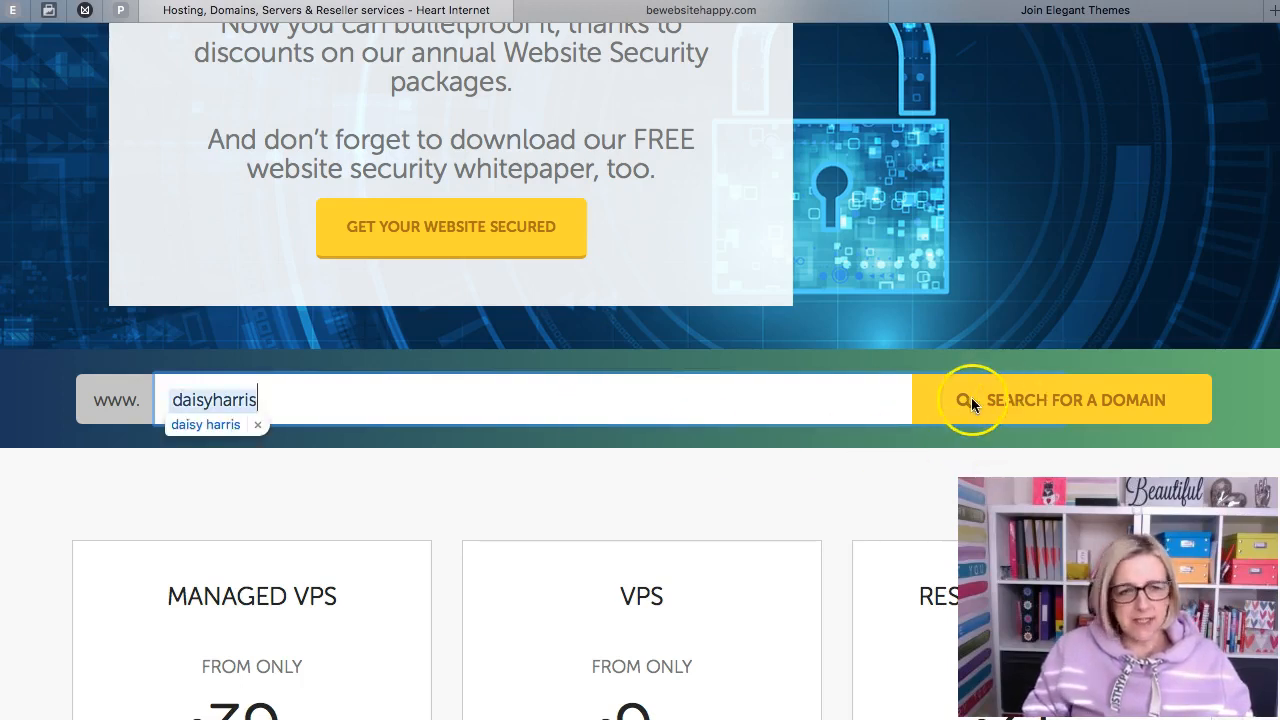
text(.com)
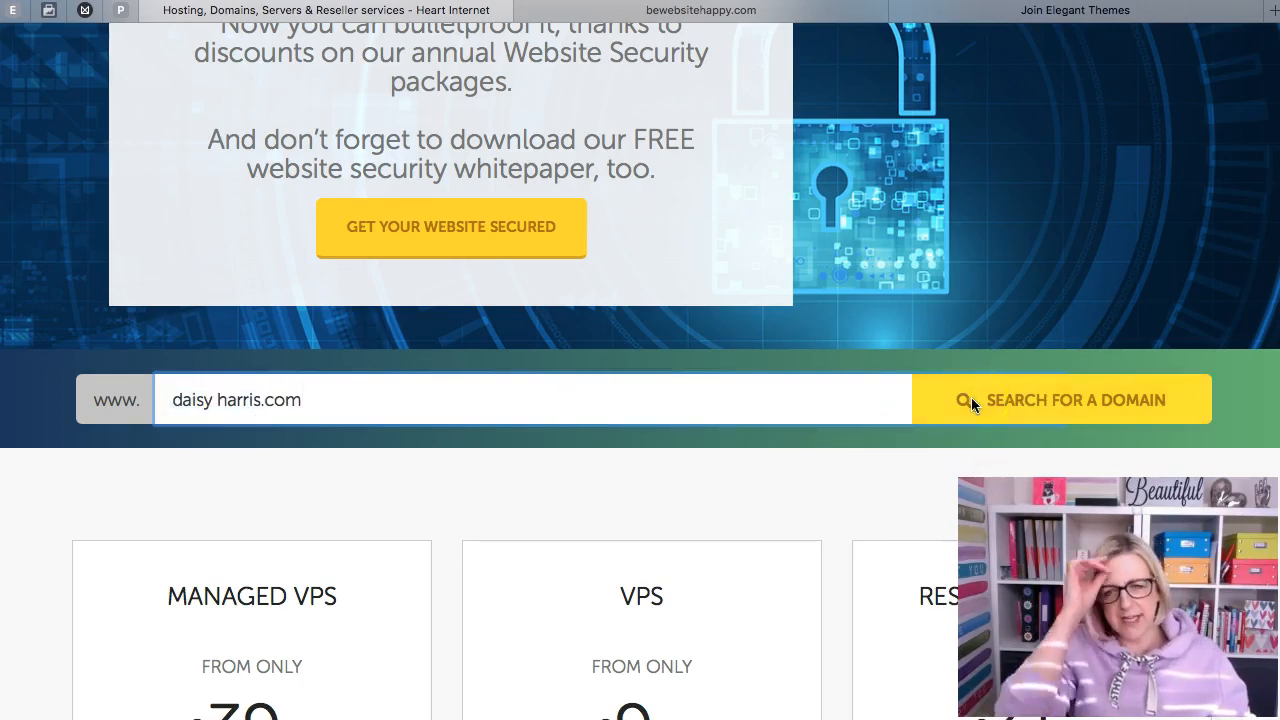
click(971, 400)
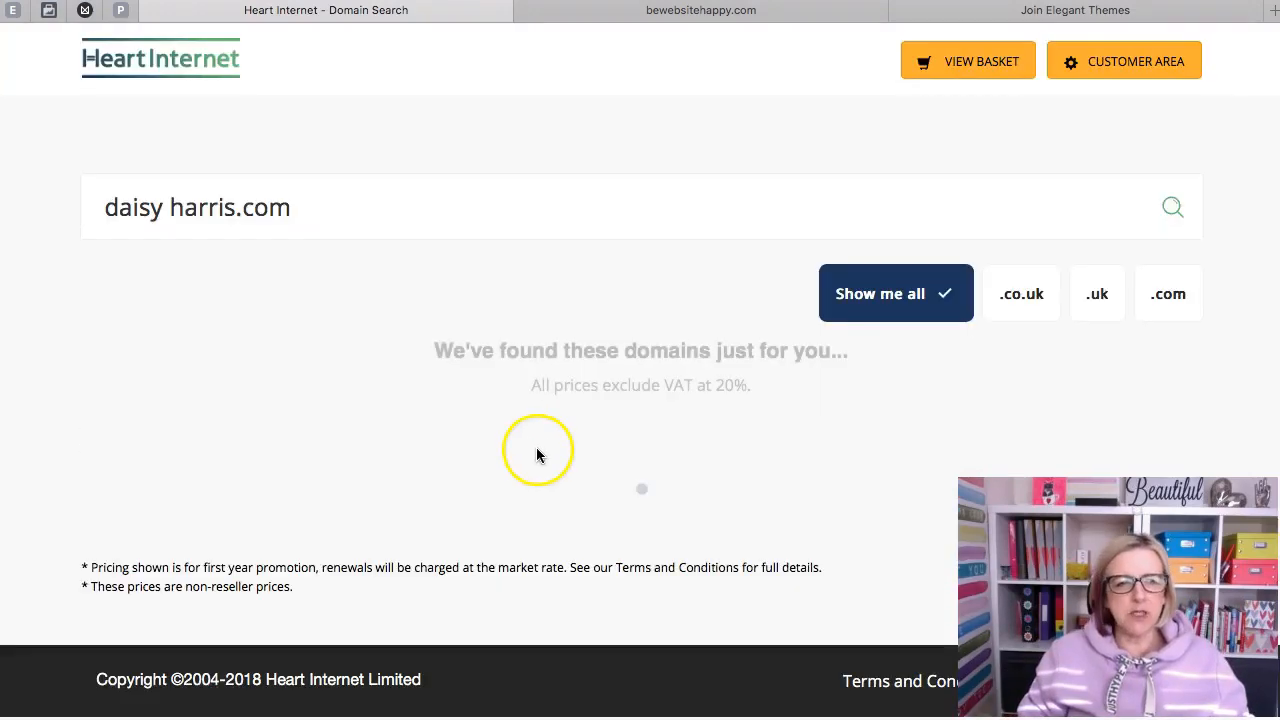
click(174, 209)
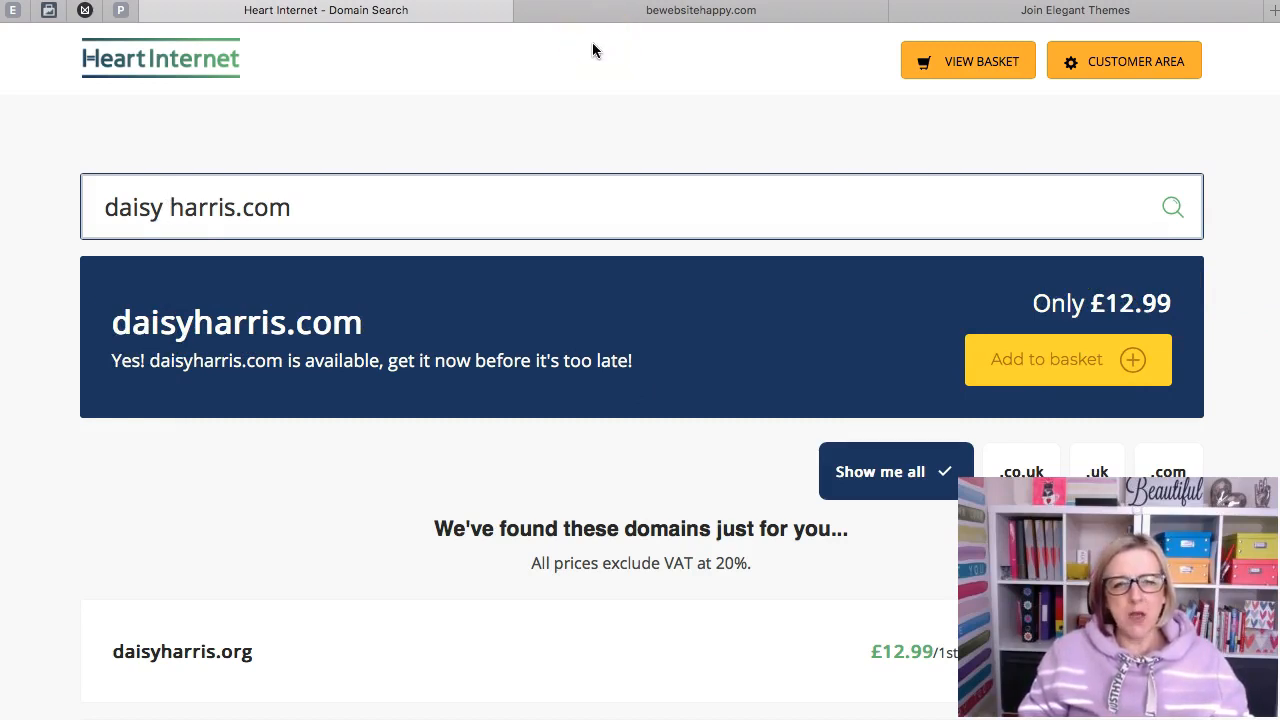
Return to the Heart Internet homepage and scroll down to the hosting price cards
click(168, 66)
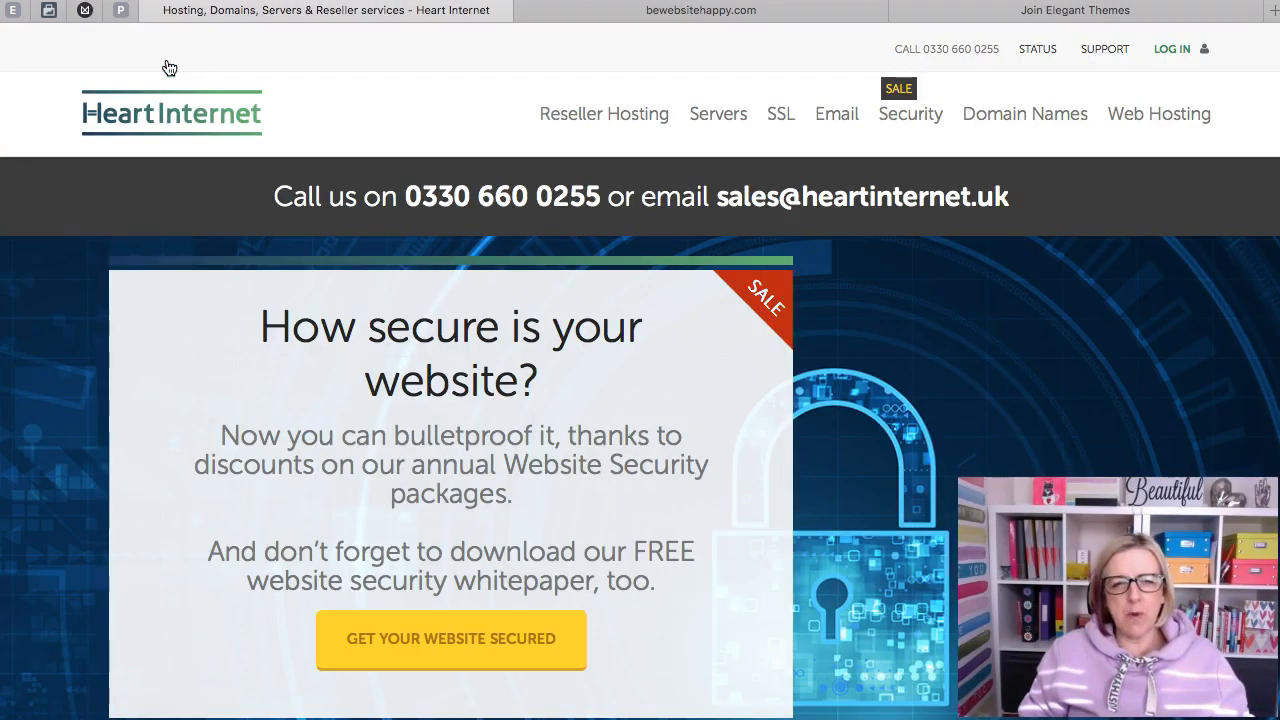
click(562, 277)
scroll(558, 280, down, 7)
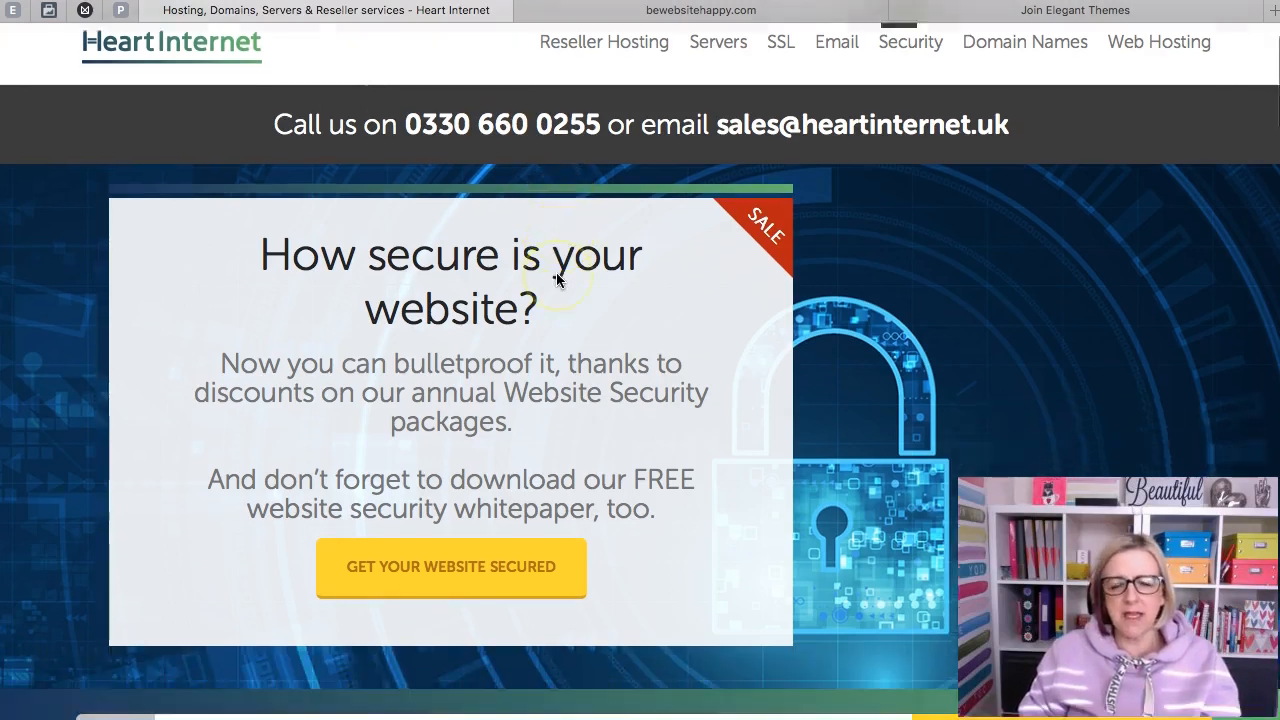
scroll(556, 276, down, 2)
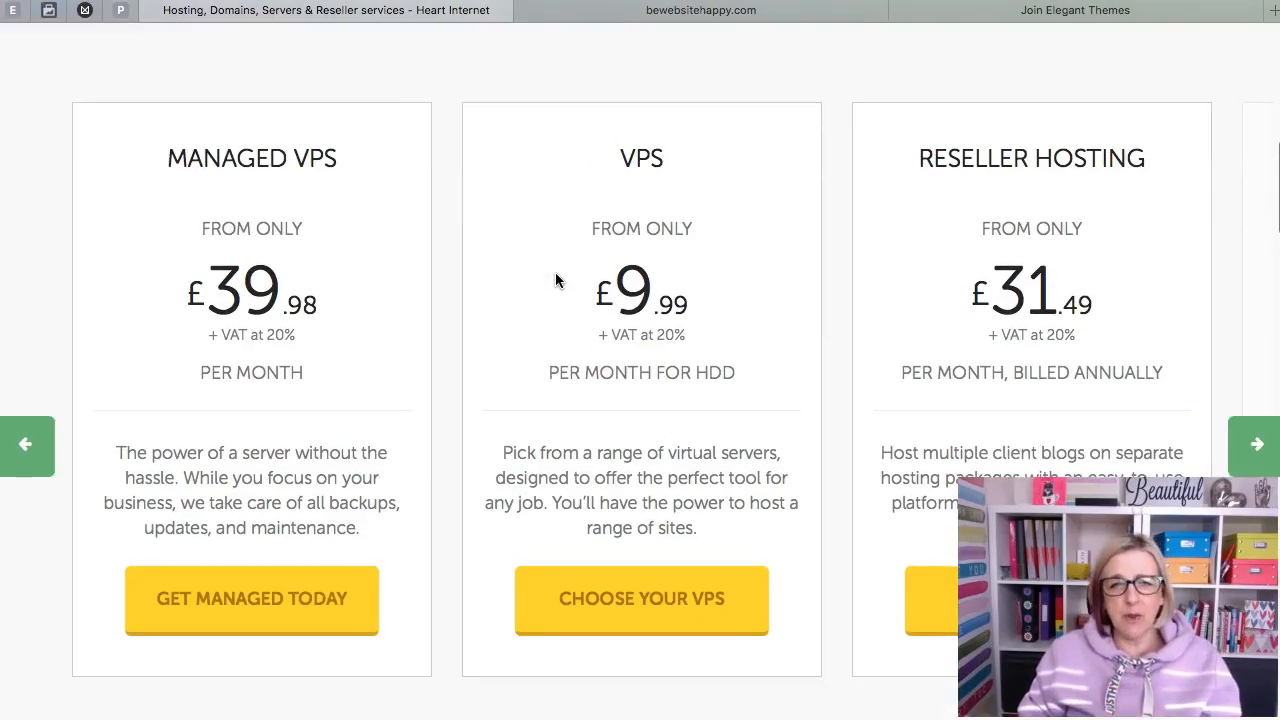
scroll(556, 280, down, 6)
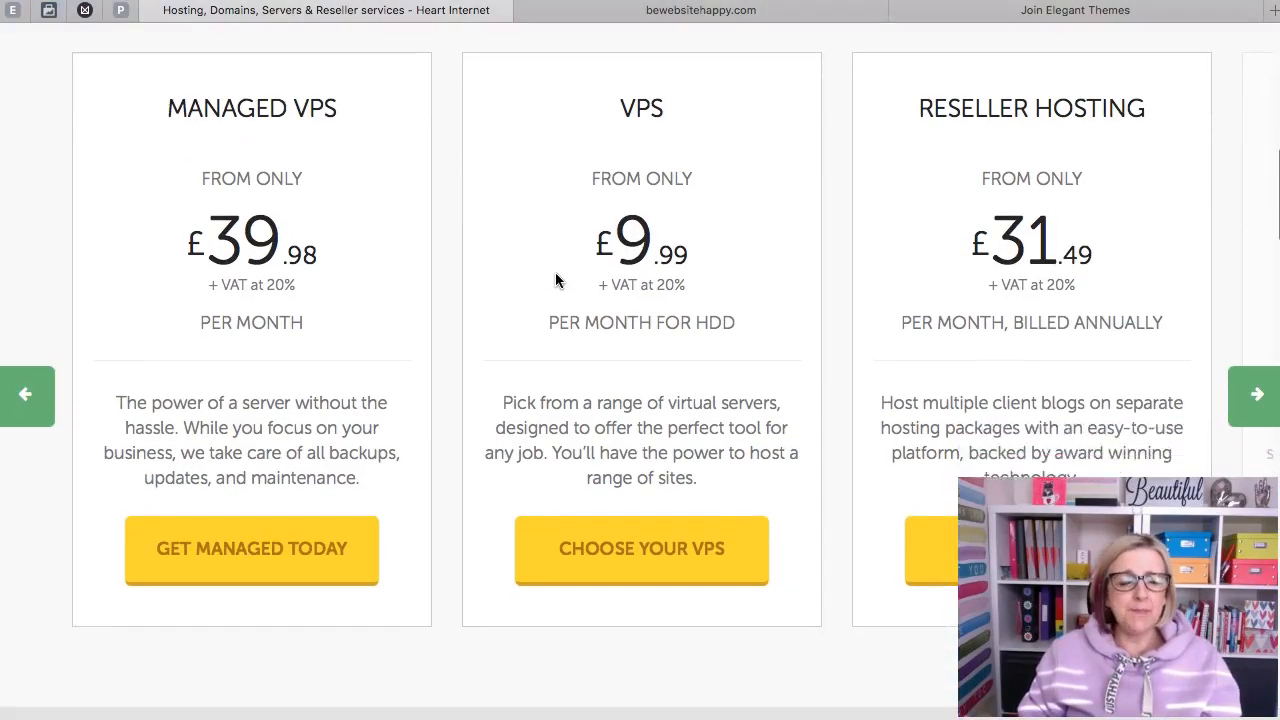
scroll(557, 280, down, 6)
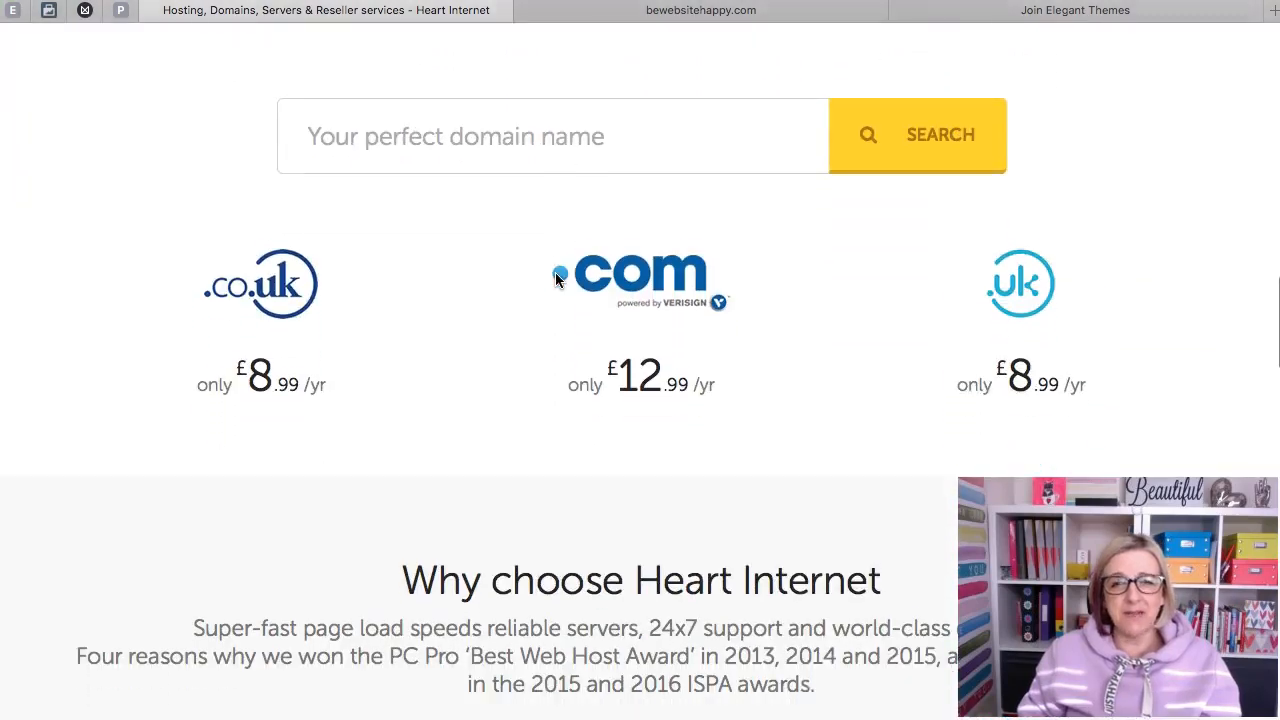
scroll(557, 280, down, 10)
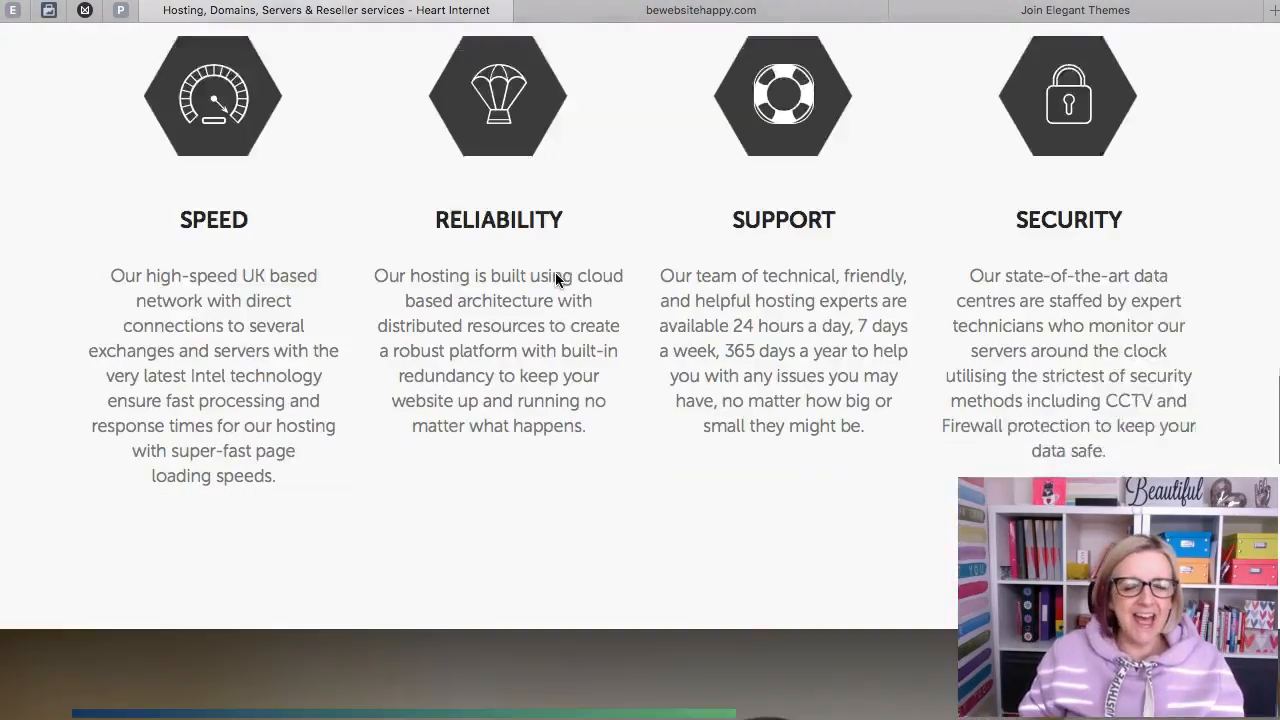
scroll(557, 280, down, 10)
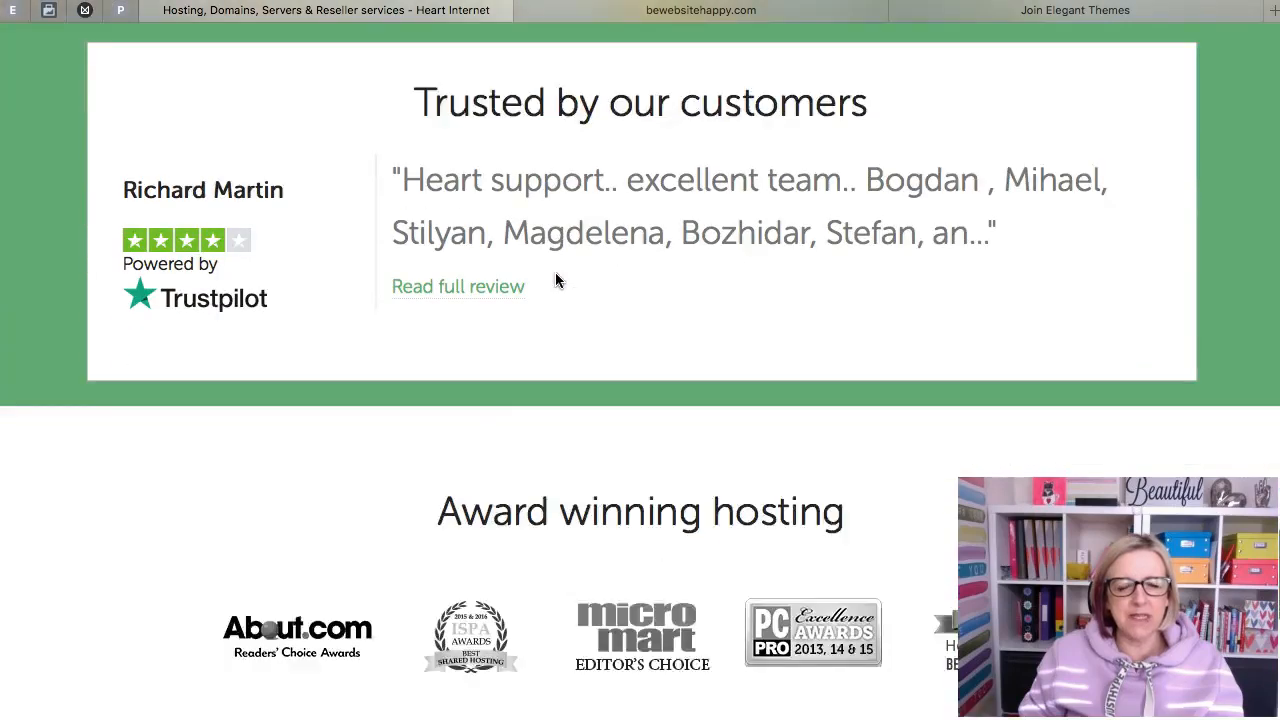
scroll(557, 273, up, 5)
scroll(557, 273, up, 20)
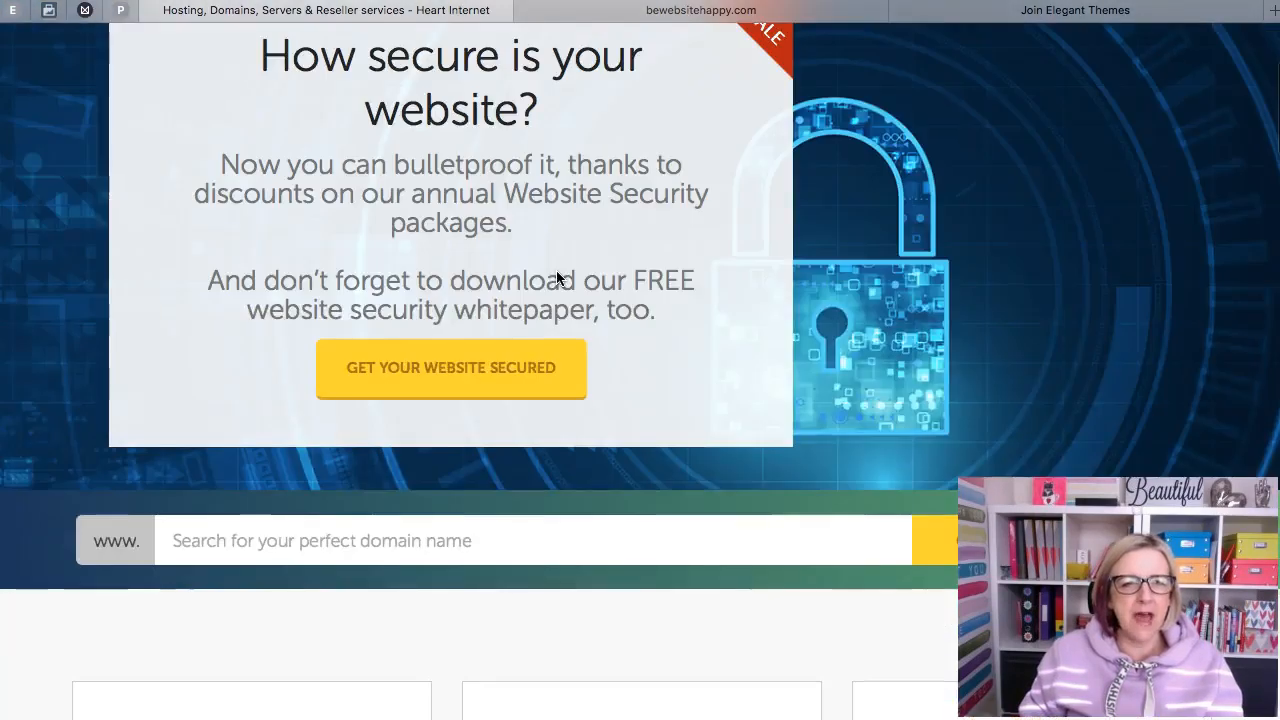
mouse_move(689, 109)
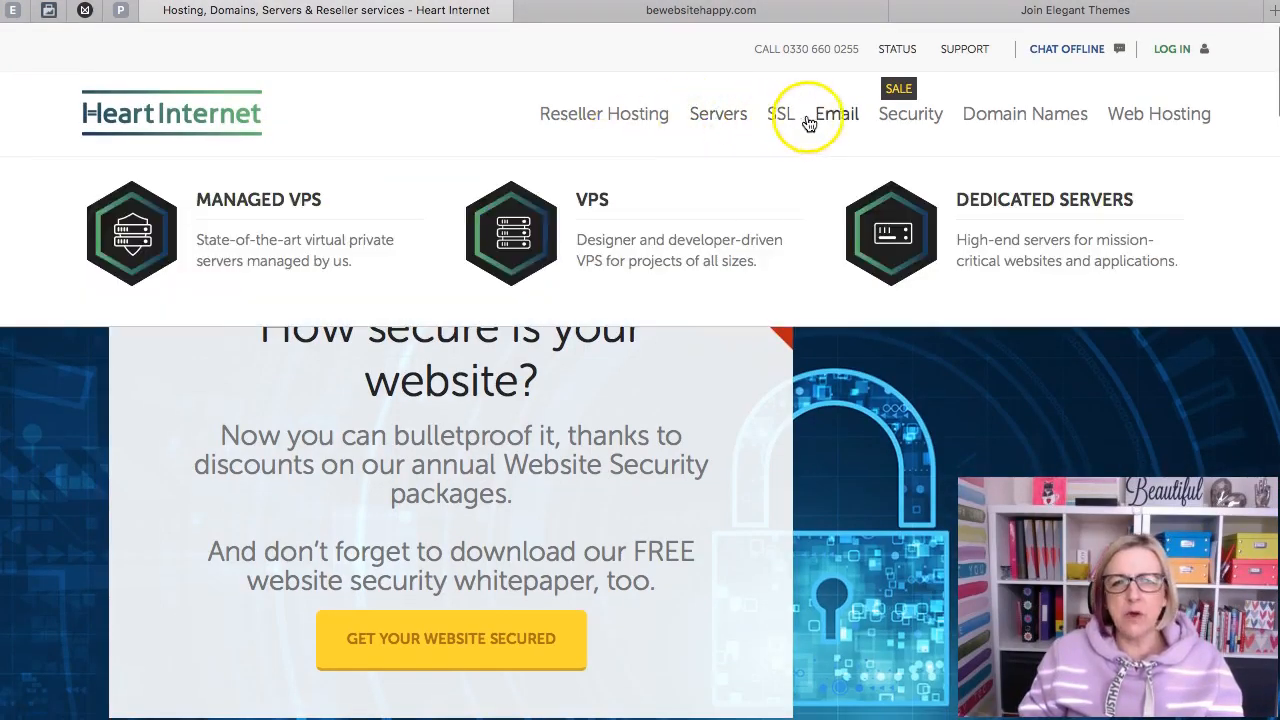
mouse_move(1160, 116)
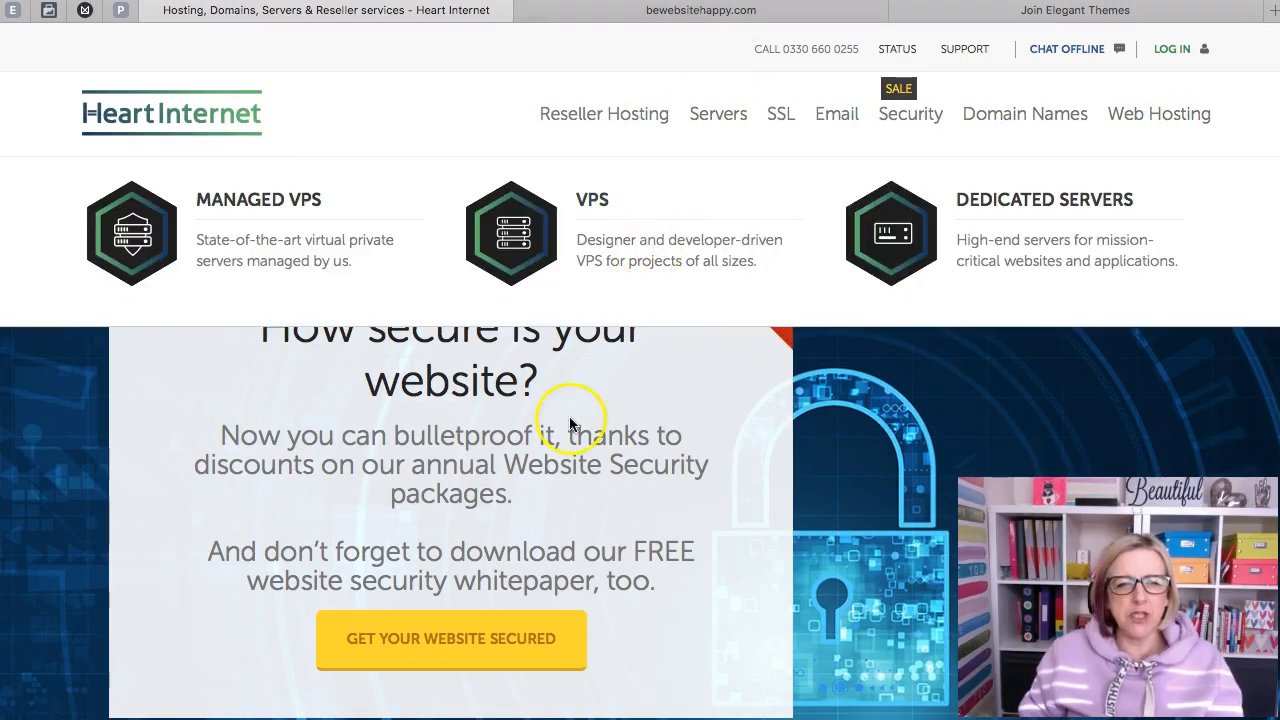
scroll(571, 429, down, 3)
scroll(423, 508, down, 10)
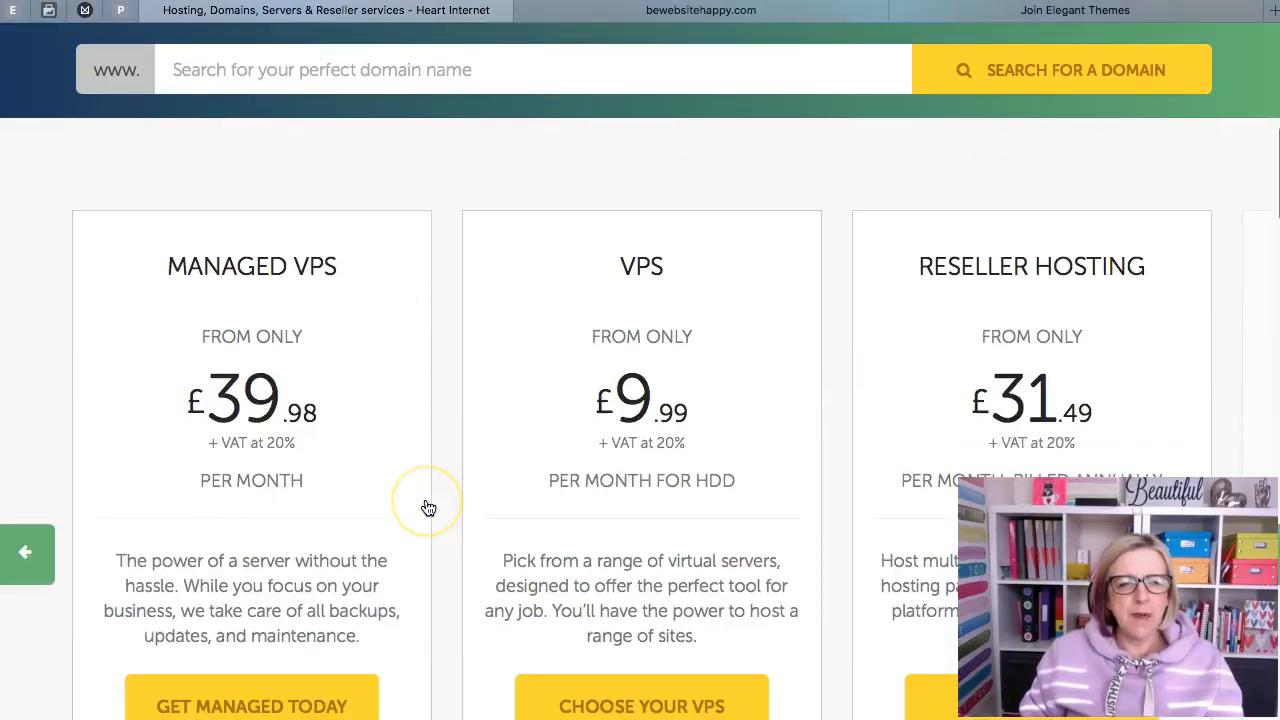
scroll(1095, 380, down, 2)
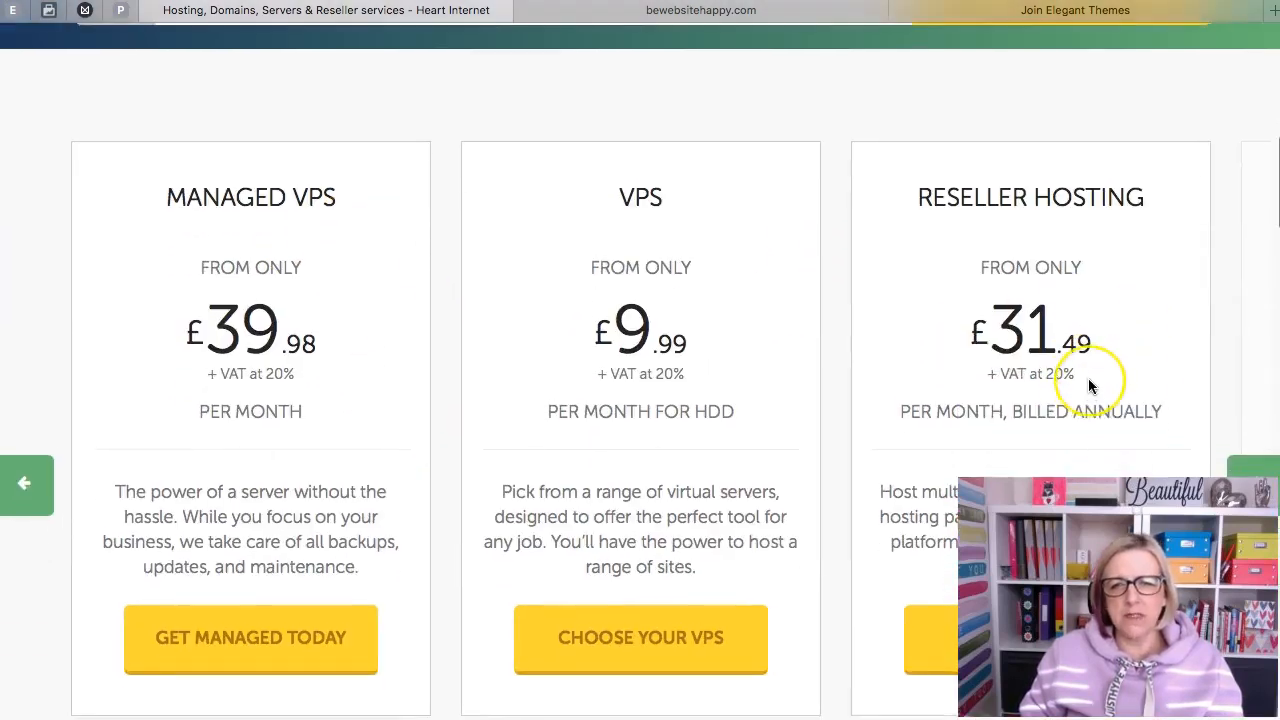
Advance the price cards to the £3.99 Web Hosting card and open its plans page
click(1251, 469)
click(1253, 472)
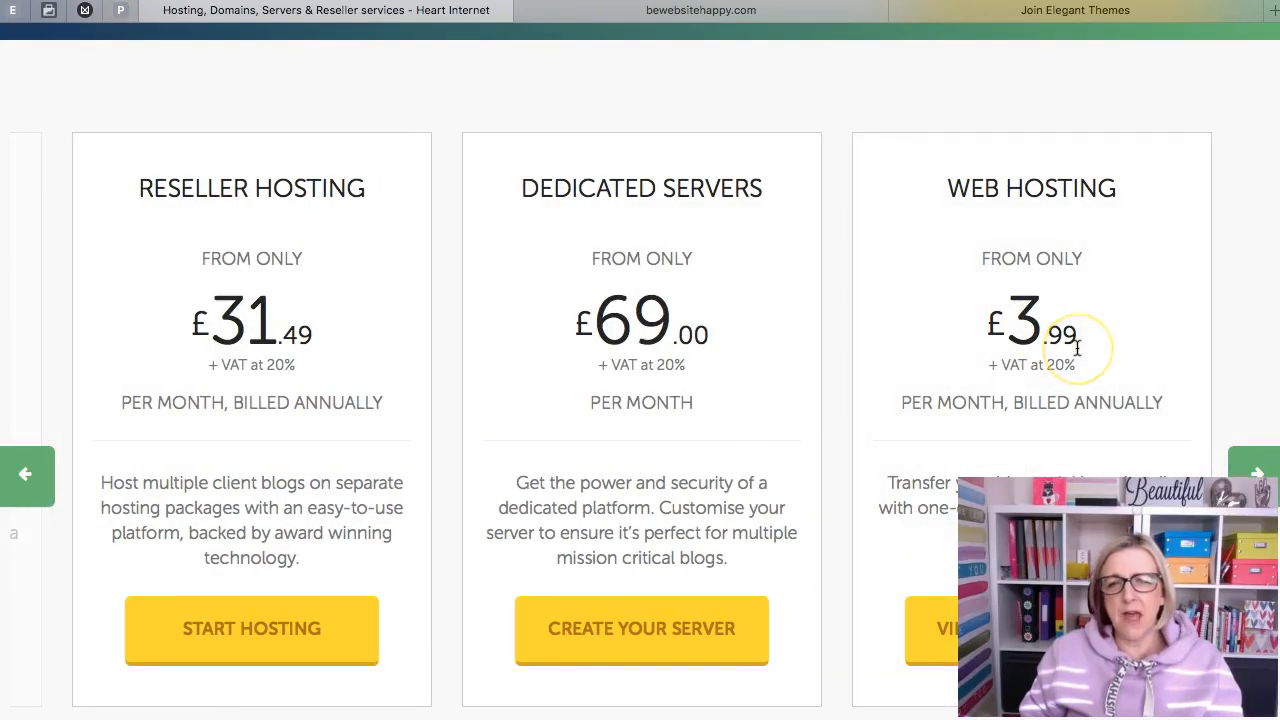
click(1254, 470)
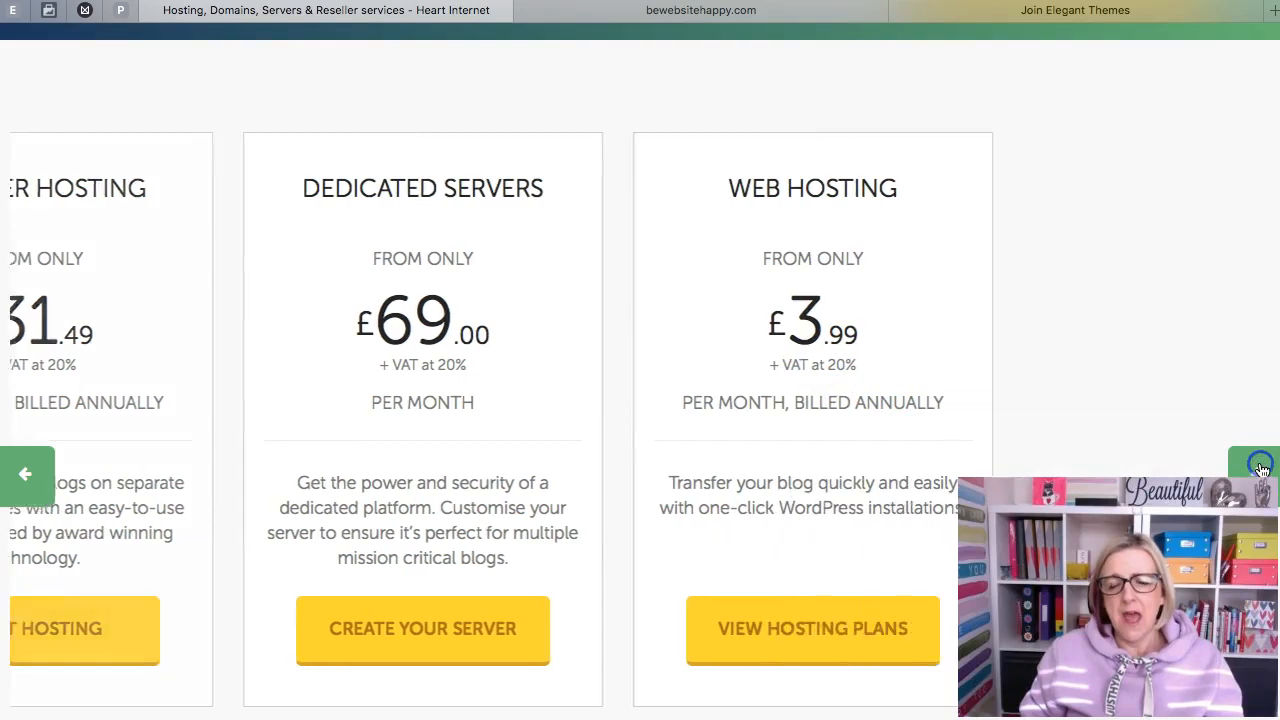
click(640, 637)
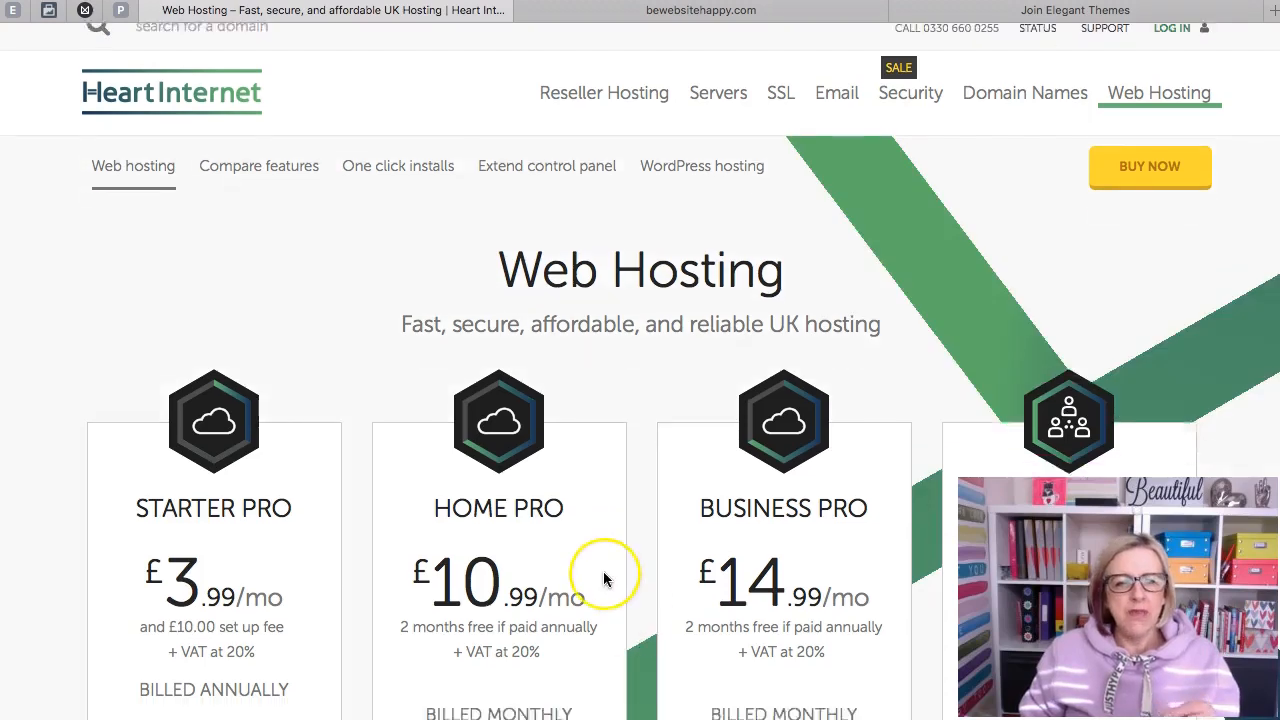
Review the Starter Pro, Home Pro and Business Pro plans, then switch to the bewebsitehappy.com tab
scroll(606, 573, down, 3)
scroll(604, 573, down, 4)
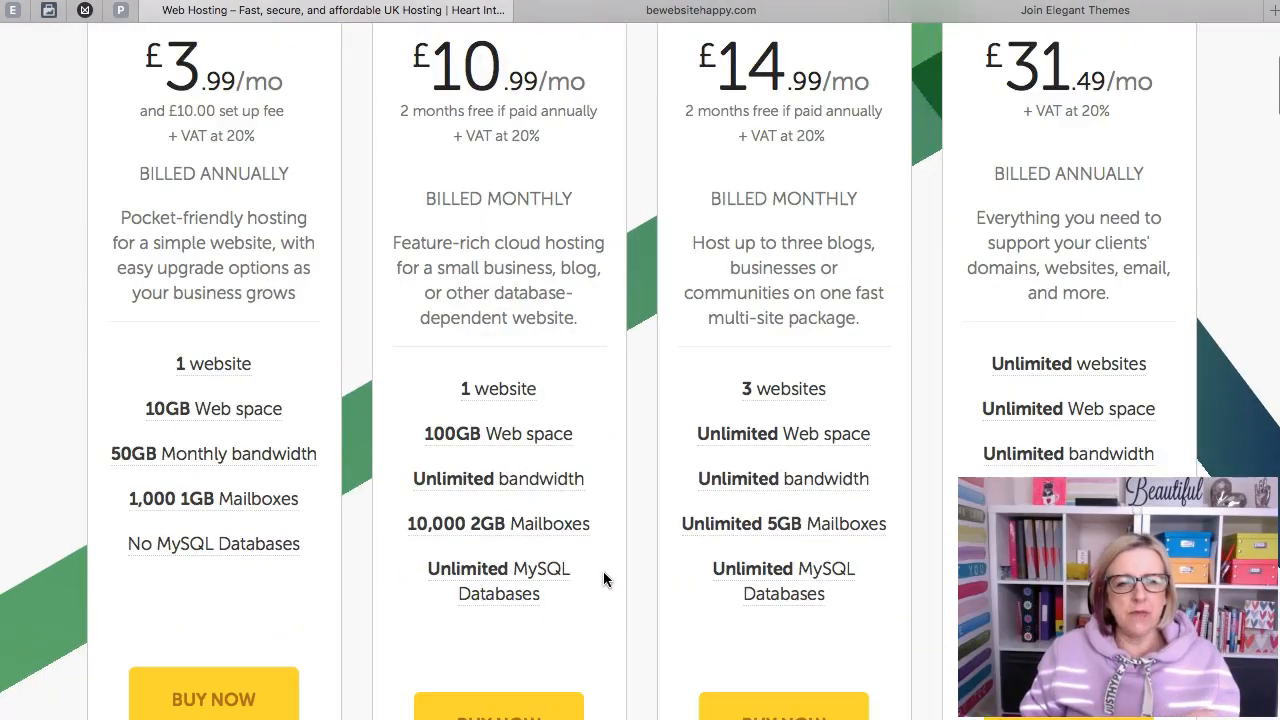
scroll(610, 575, up, 2)
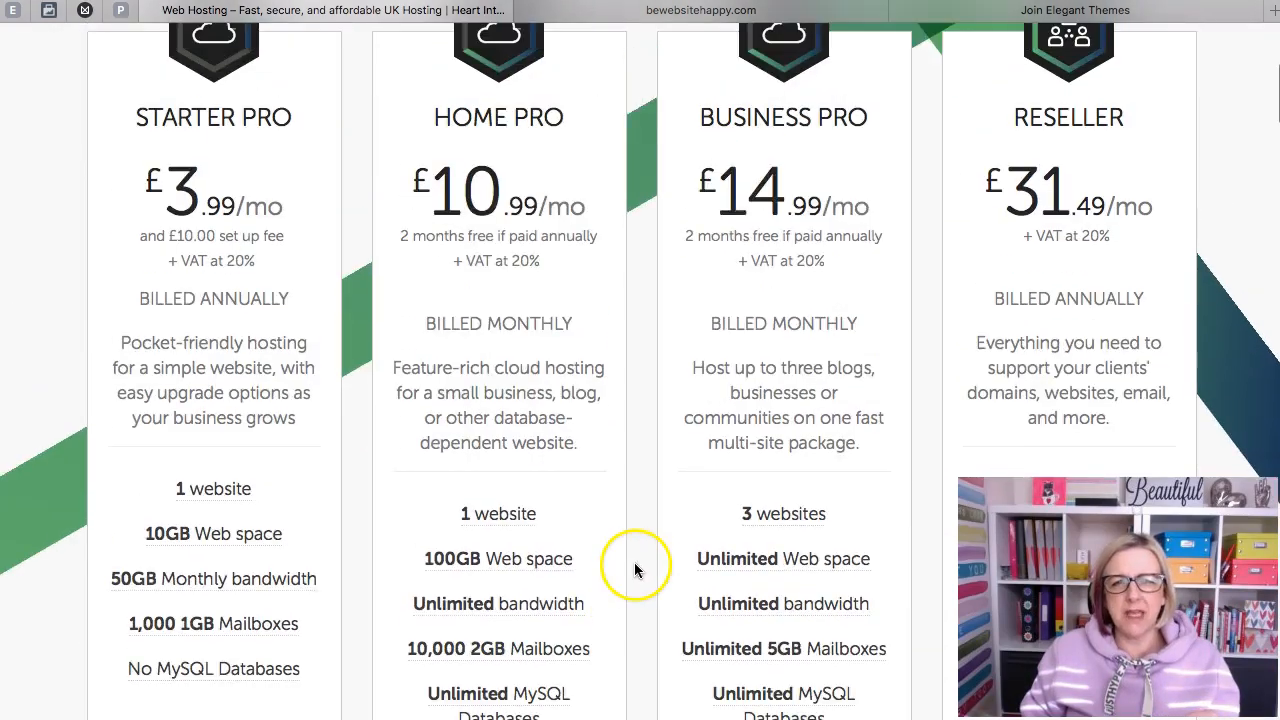
scroll(637, 562, down, 5)
scroll(637, 560, down, 2)
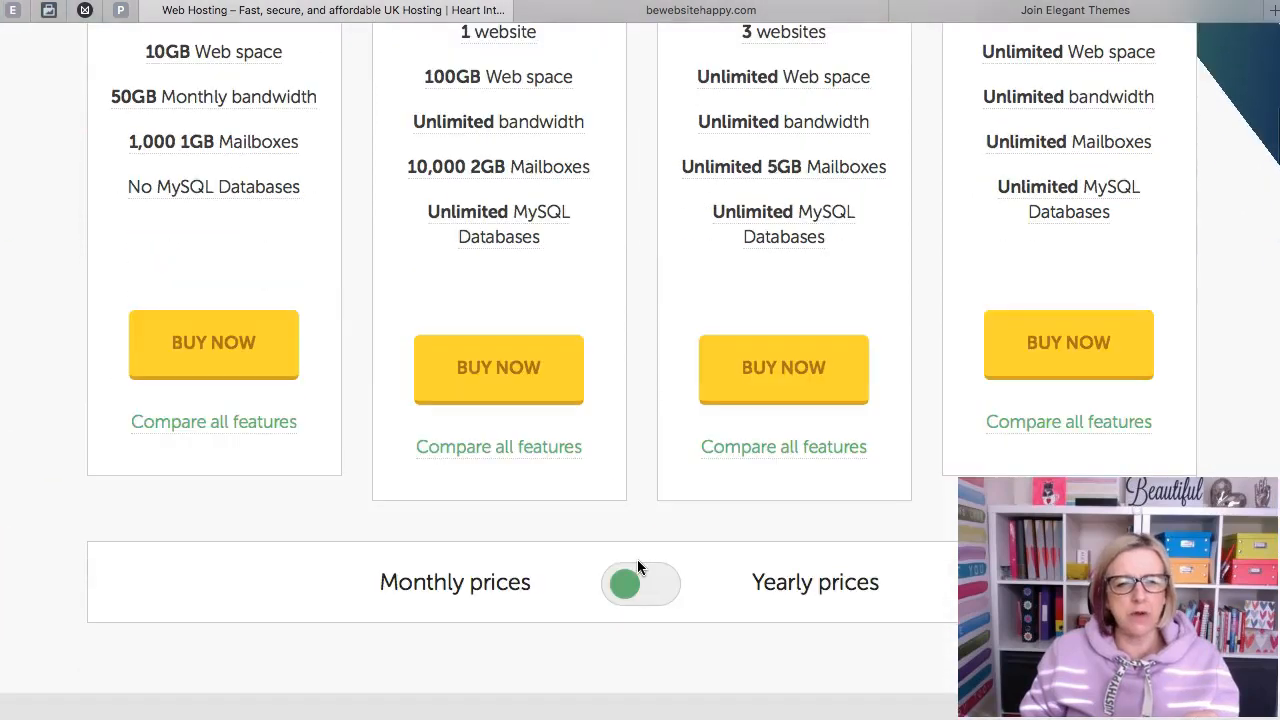
scroll(636, 560, up, 1)
scroll(636, 568, up, 3)
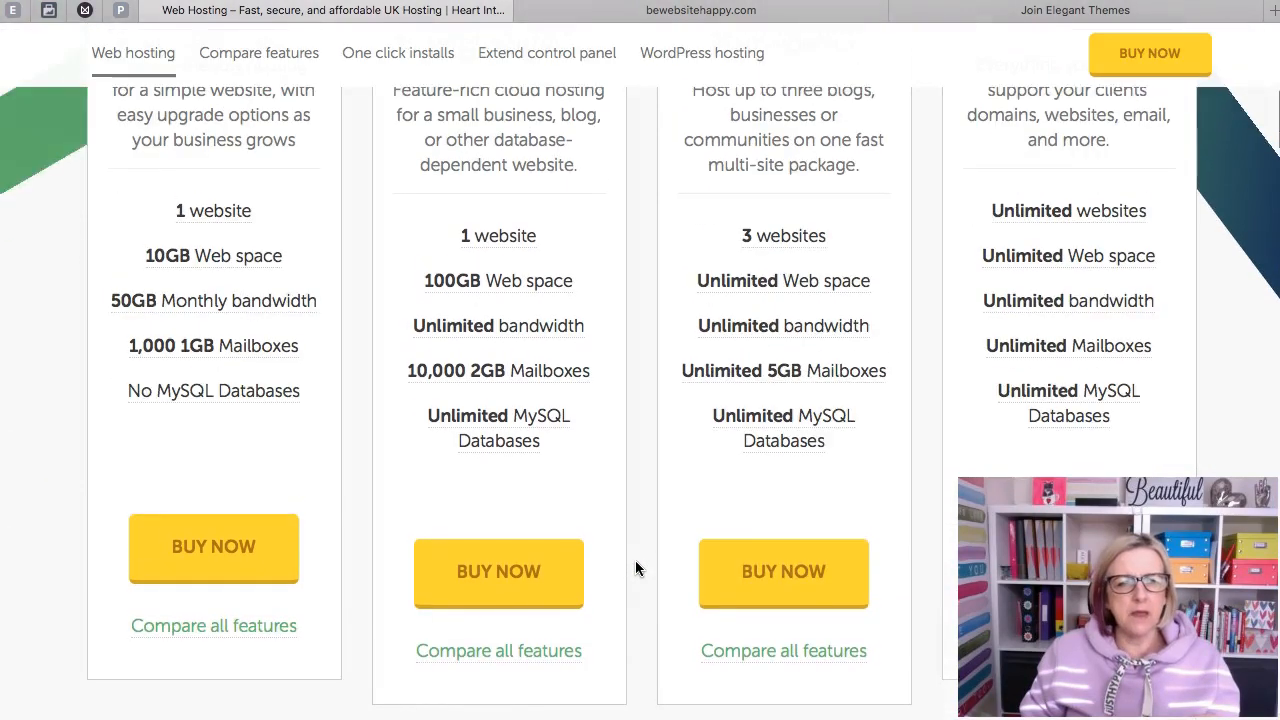
scroll(635, 566, up, 3)
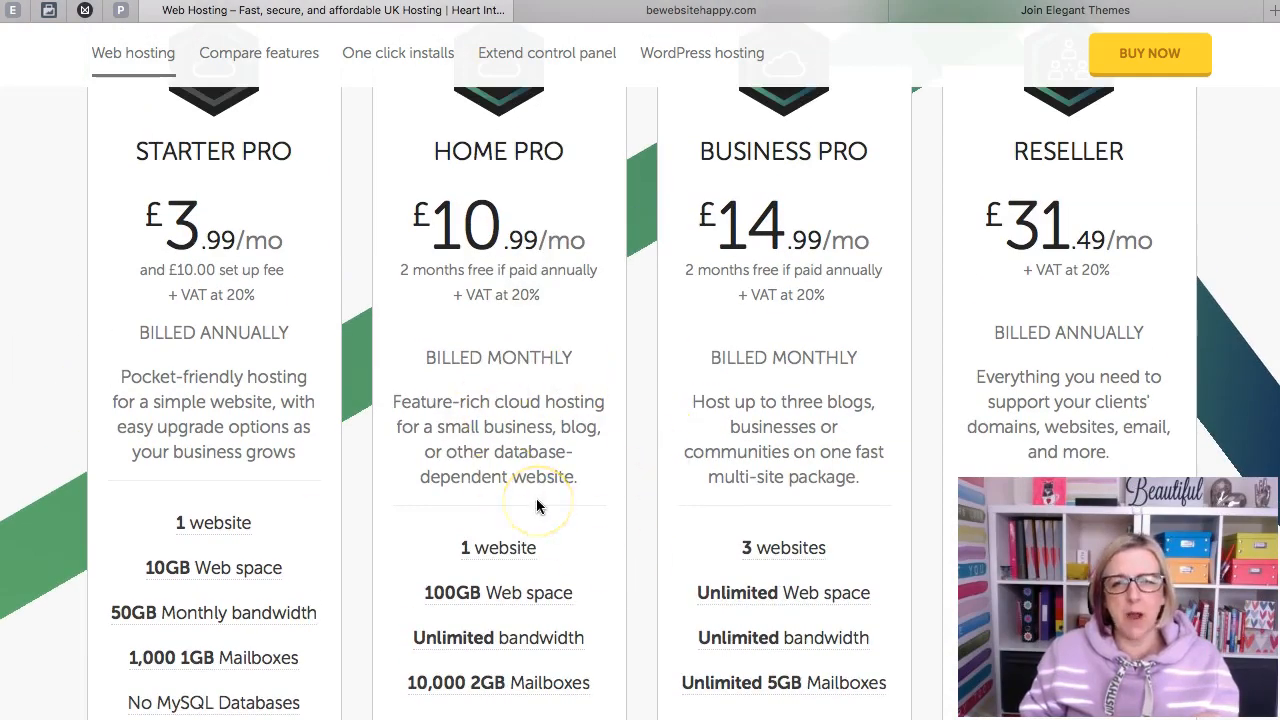
scroll(555, 155, up, 2)
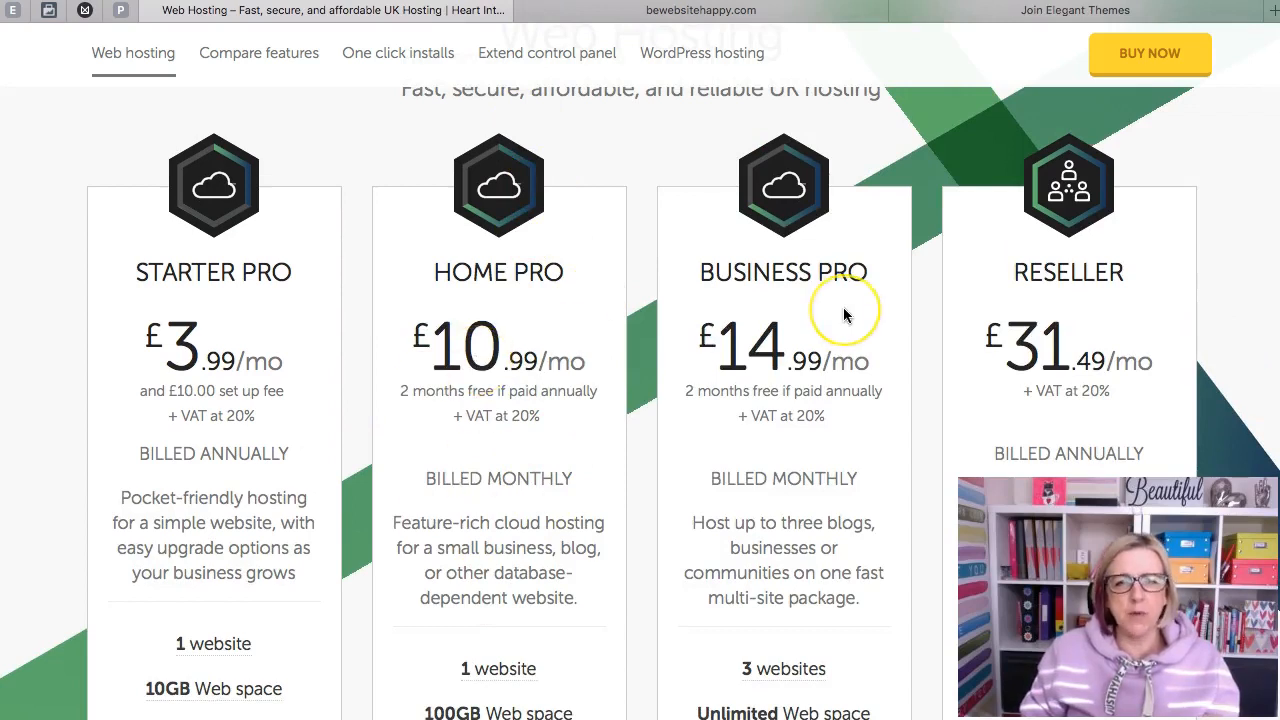
scroll(500, 560, down, 3)
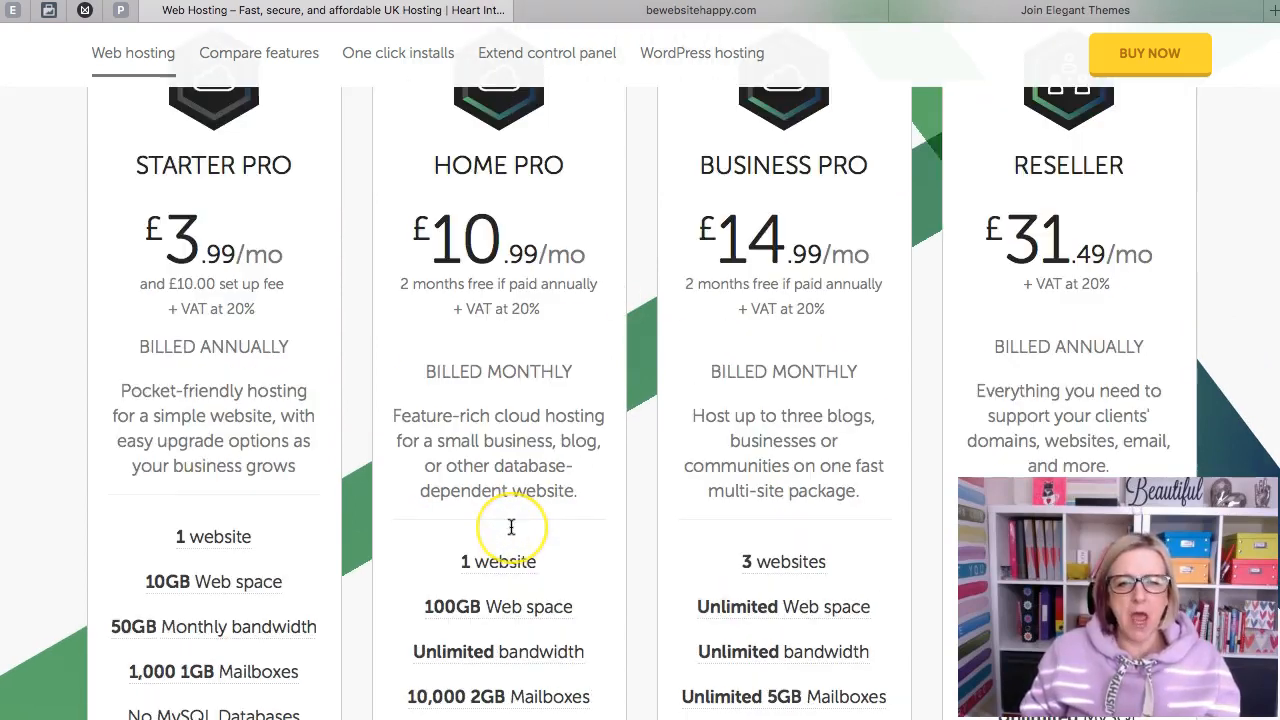
mouse_move(510, 527)
scroll(510, 527, down, 2)
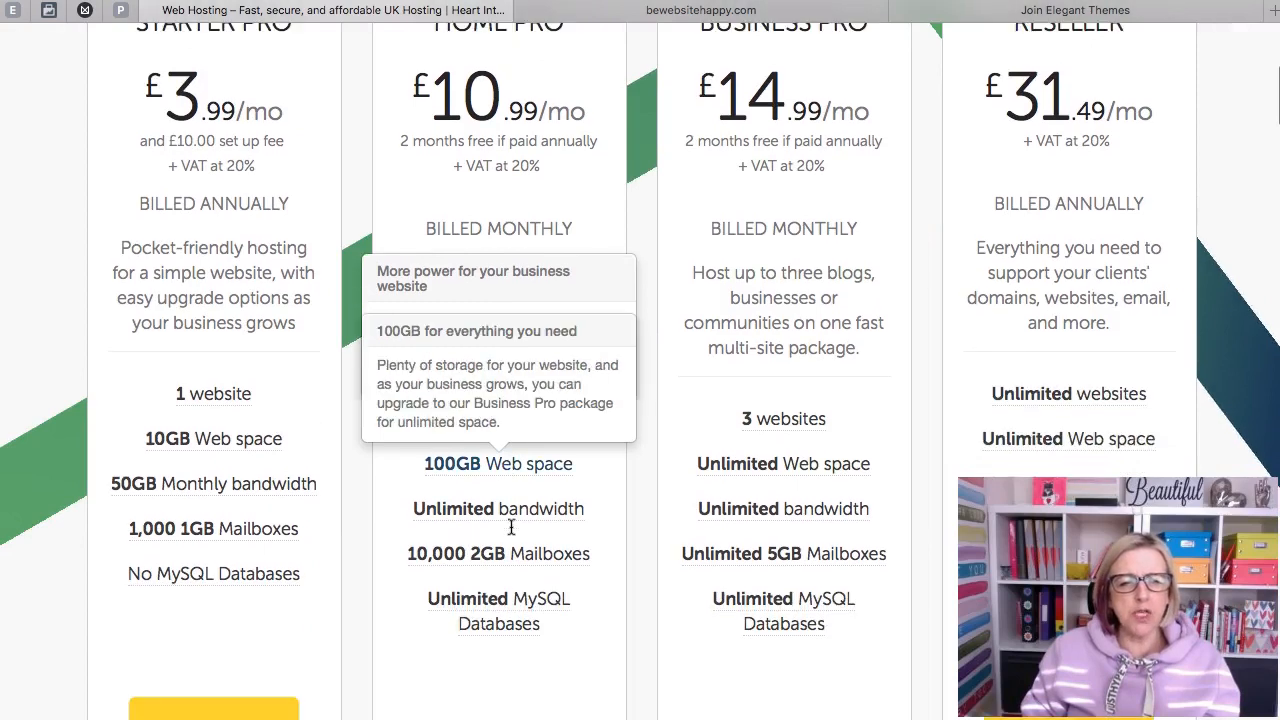
scroll(511, 527, up, 10)
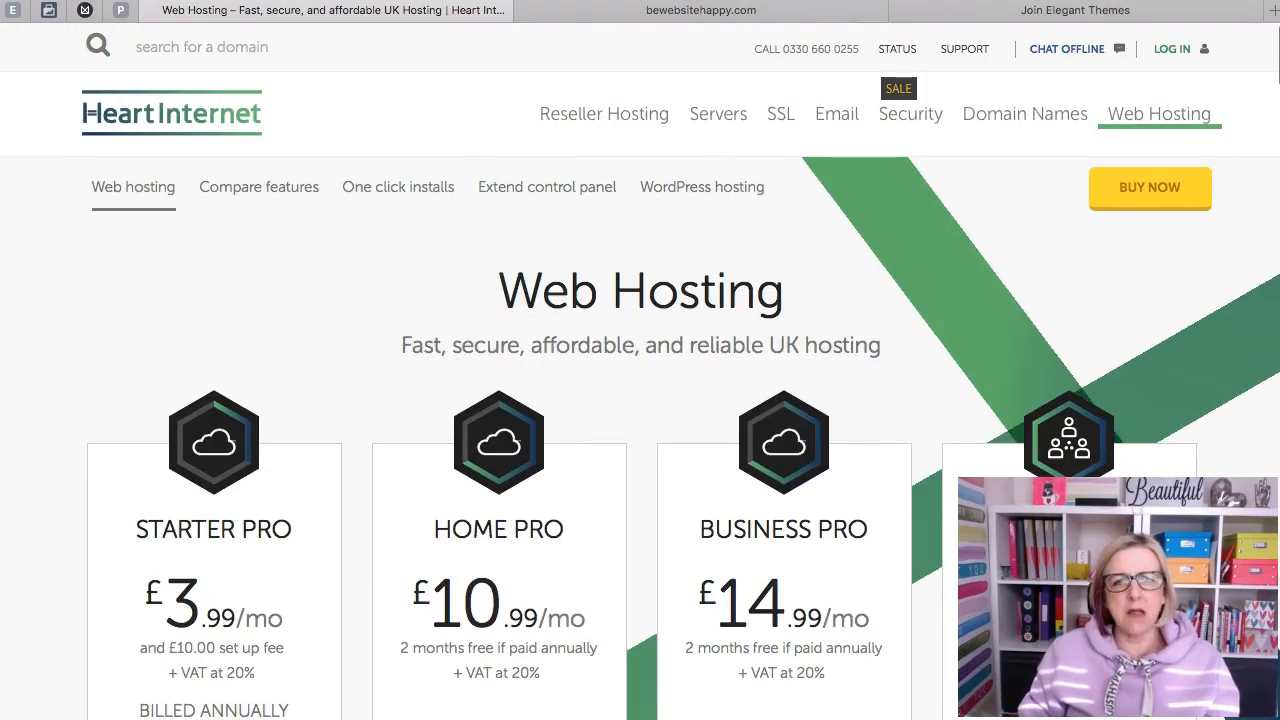
click(769, 13)
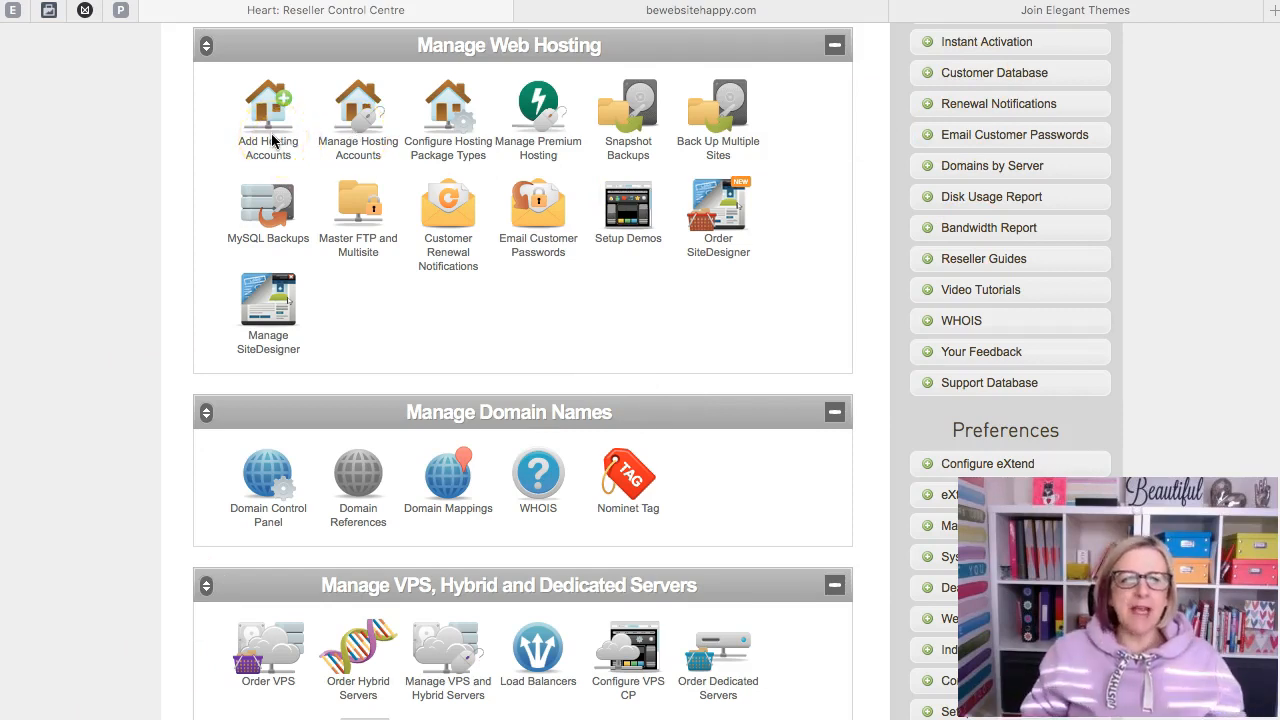
Show the Reseller Control Centre's Manage Web Hosting tools, including Add Hosting Accounts
click(179, 148)
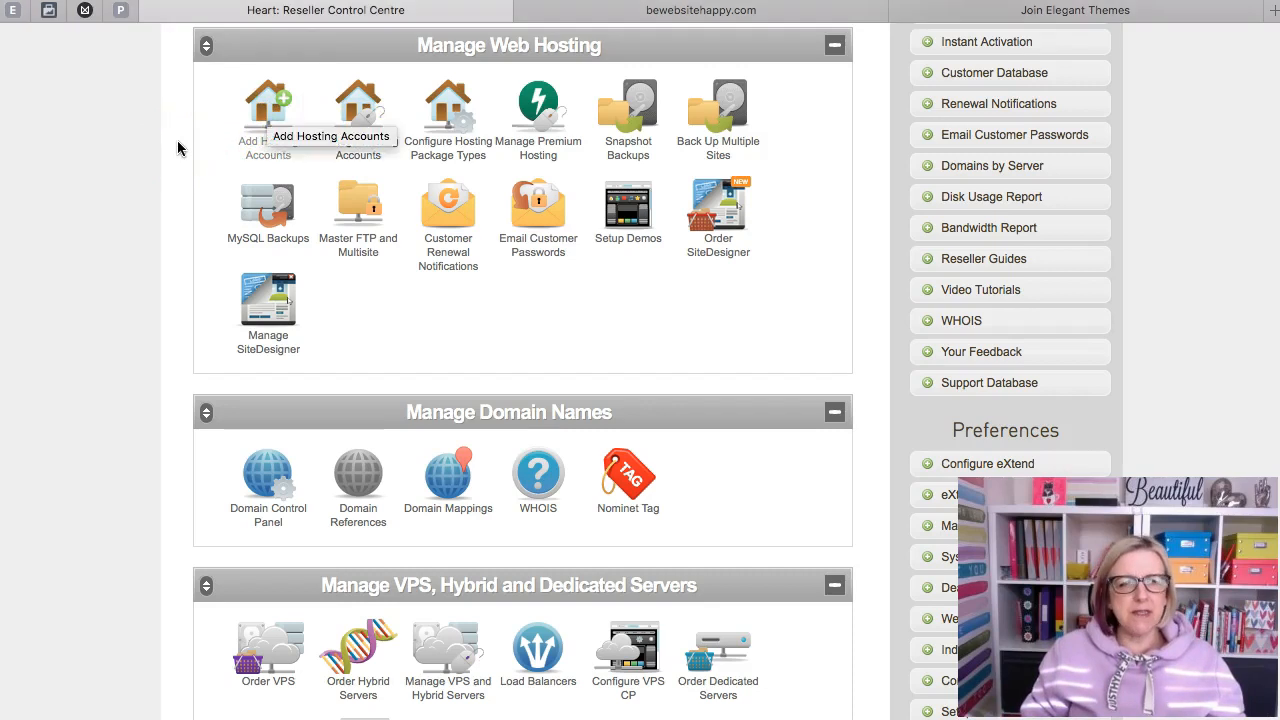
click(182, 142)
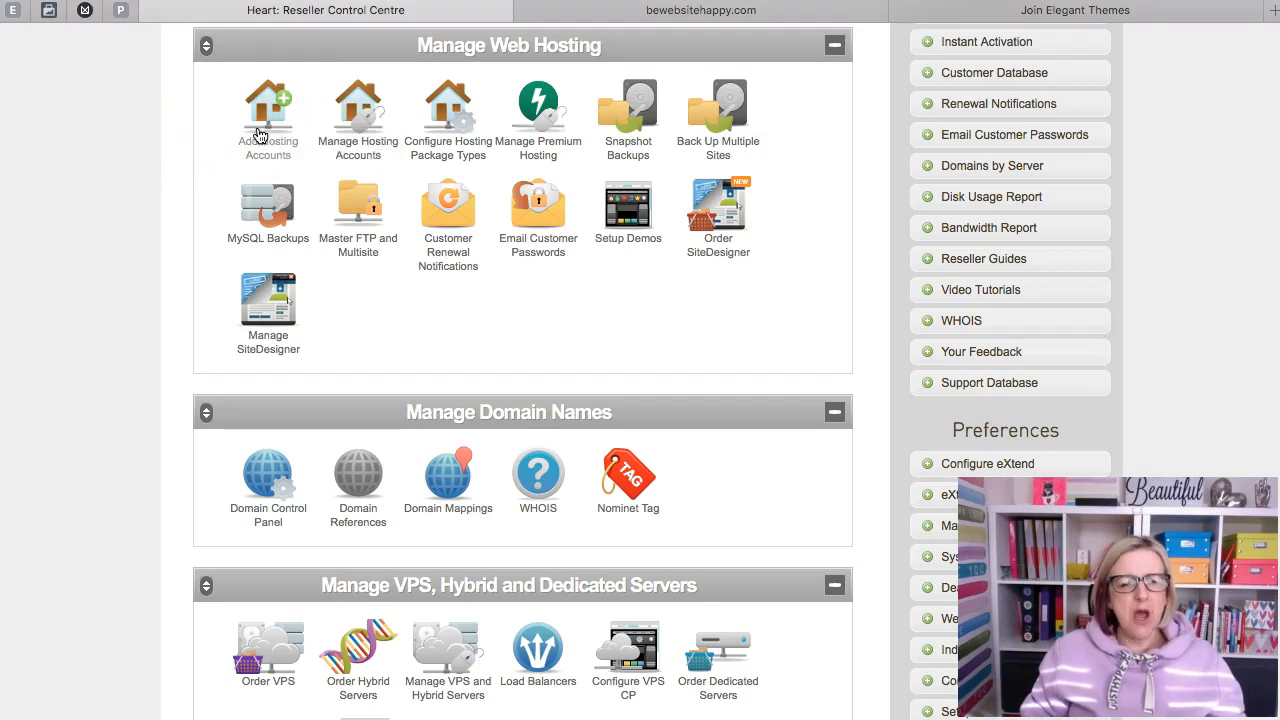
Open Manage Hosting Accounts, listing page 1 of 3 at 100 packages per page
click(258, 135)
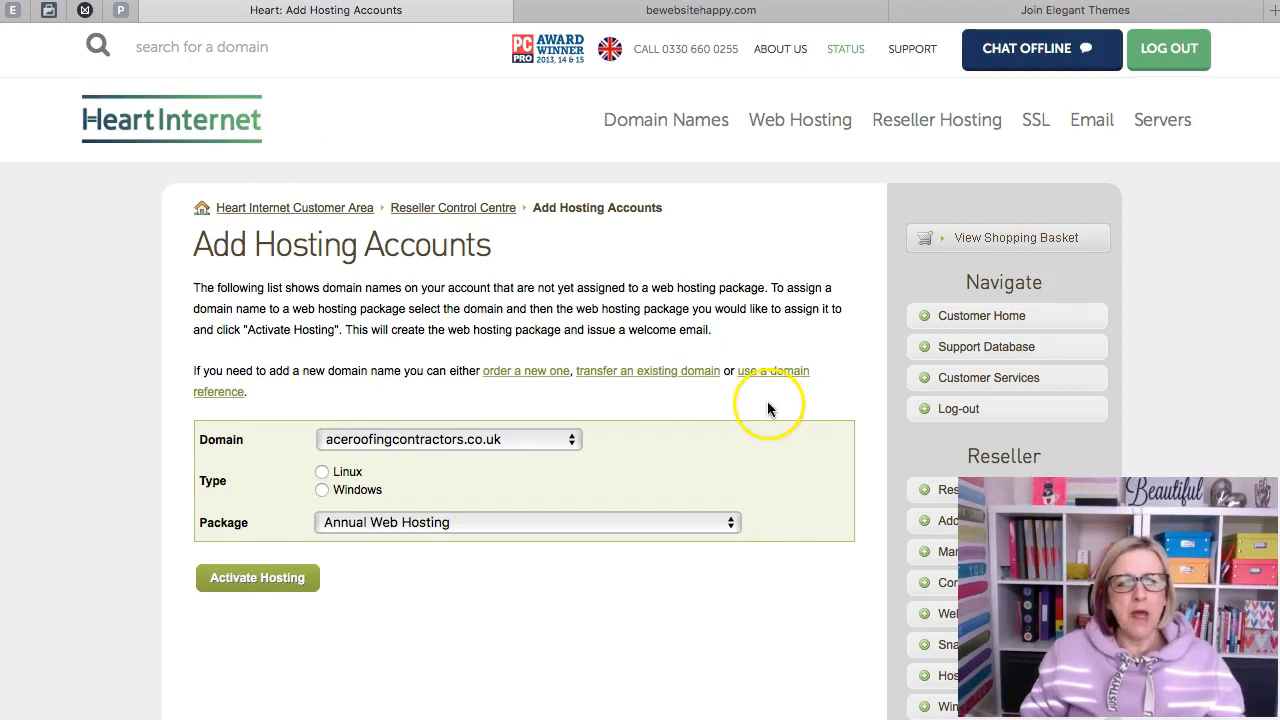
key(super+[)
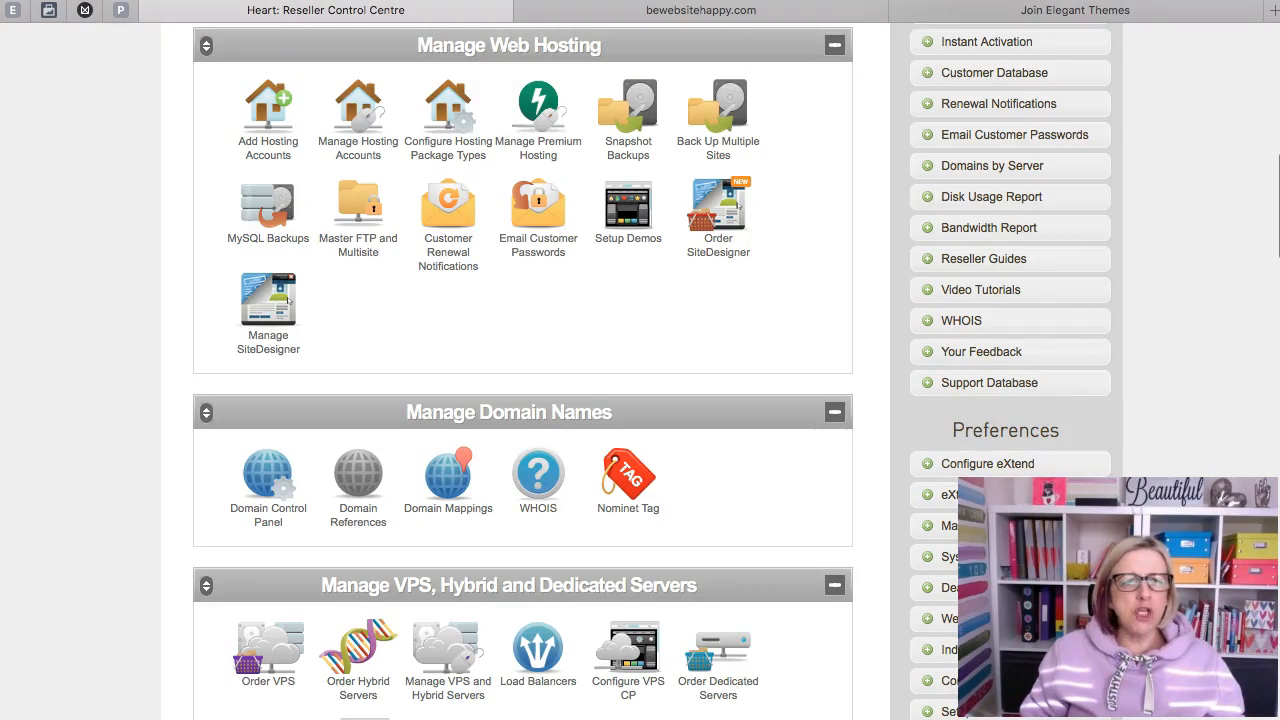
click(356, 146)
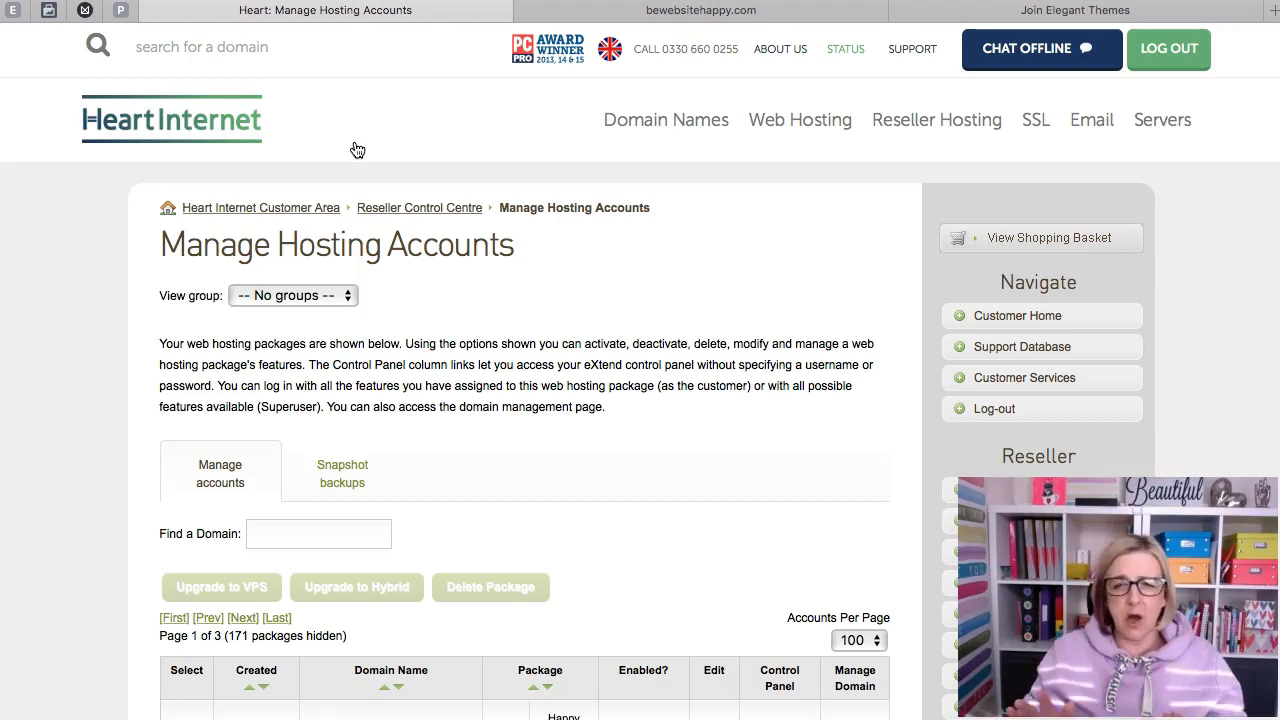
Search the hosting accounts for bewebsitehappy, finding only bewebsitehappy.co.uk hosted
scroll(443, 323, down, 3)
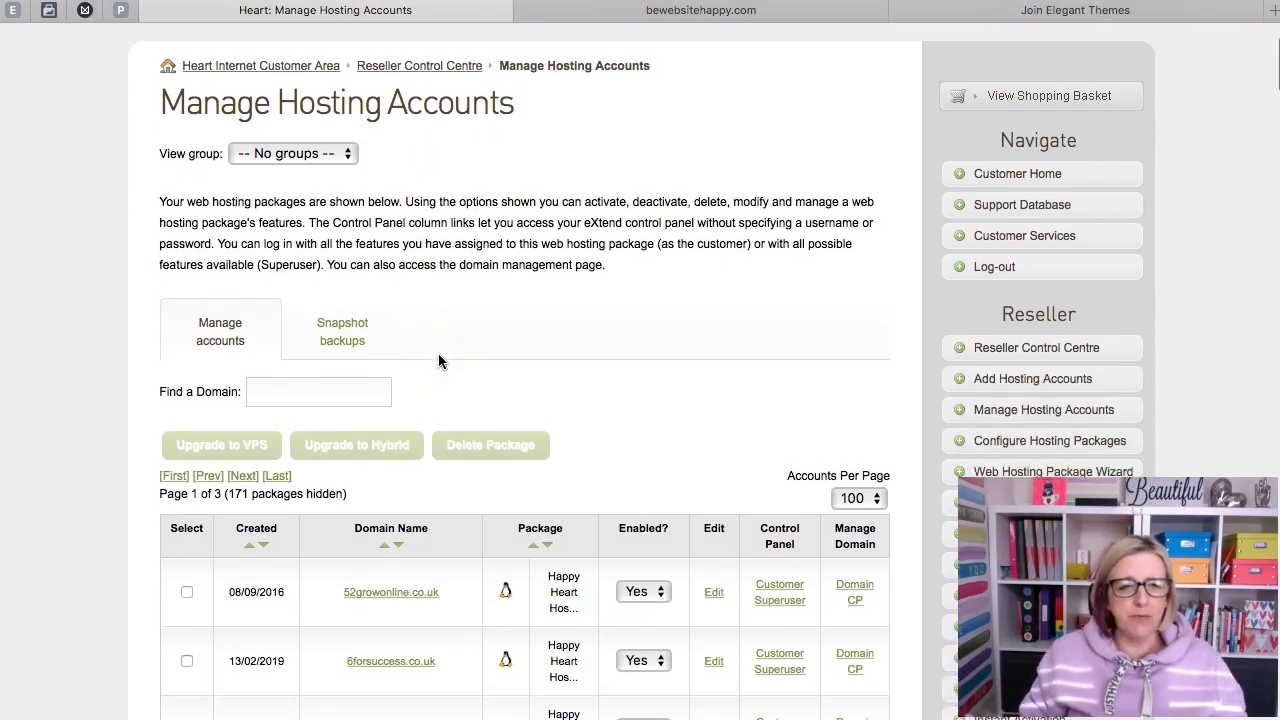
scroll(443, 360, up, 2)
click(324, 498)
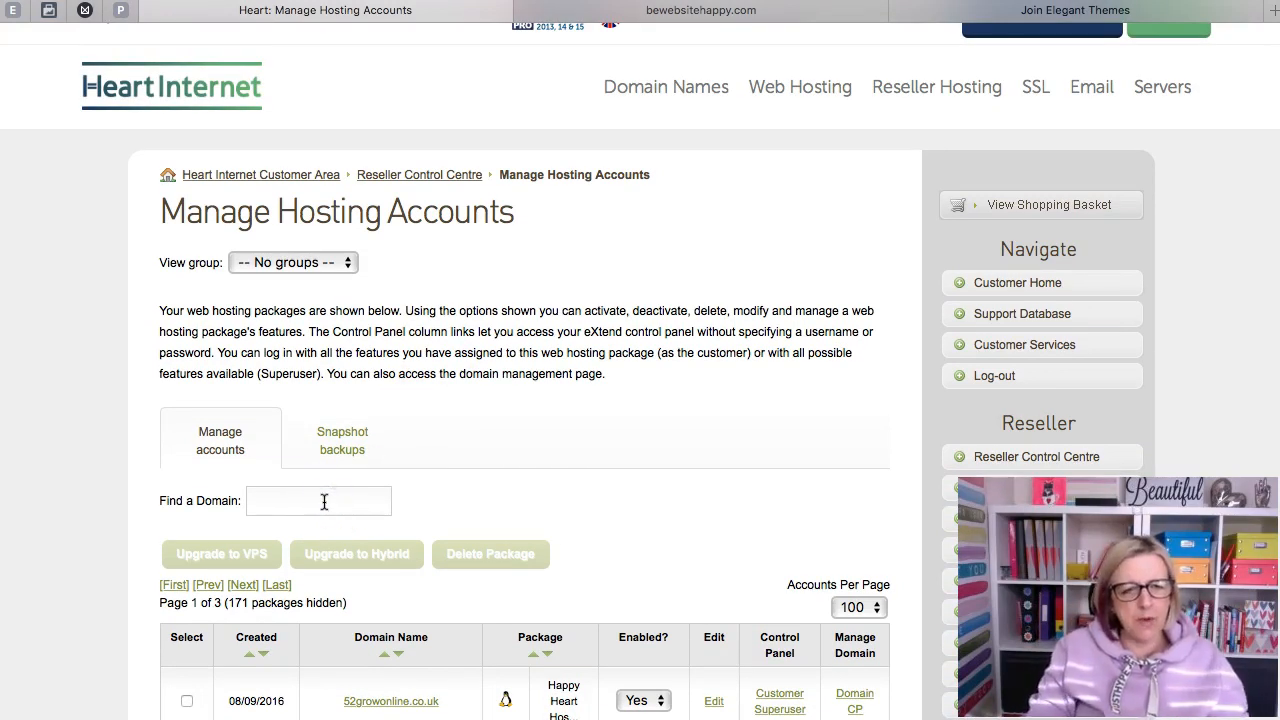
text(be)
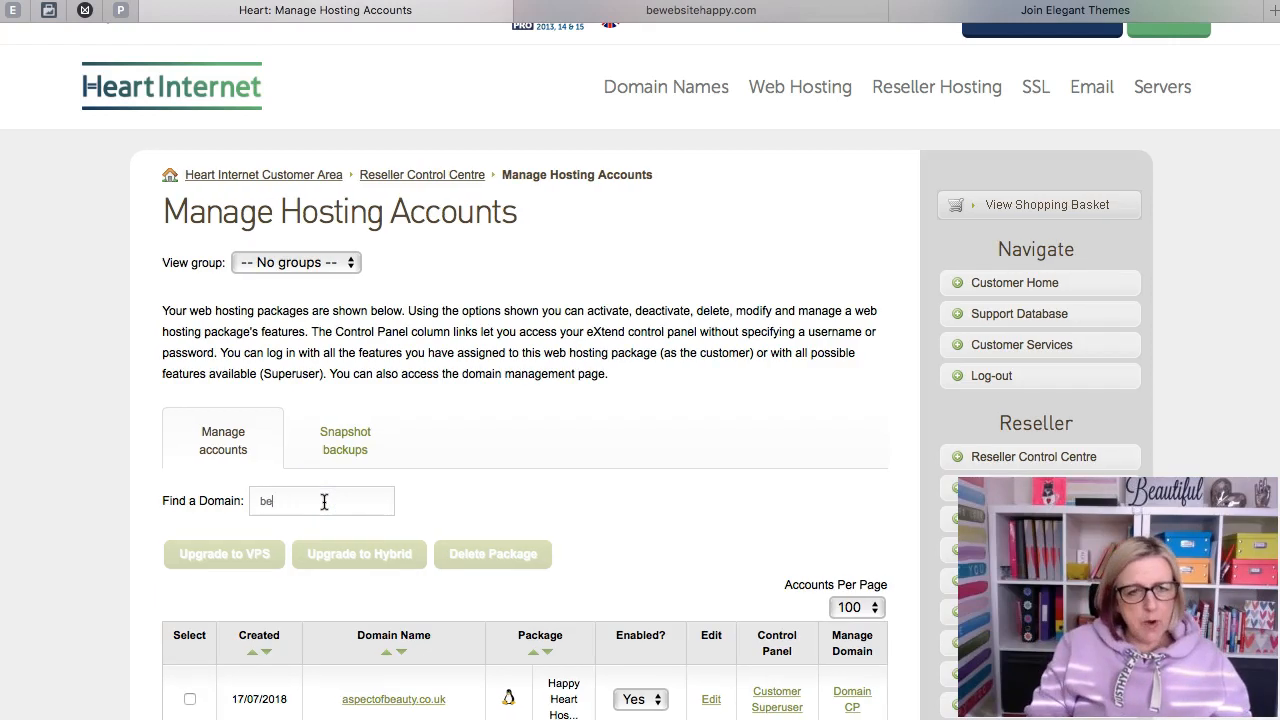
text(w)
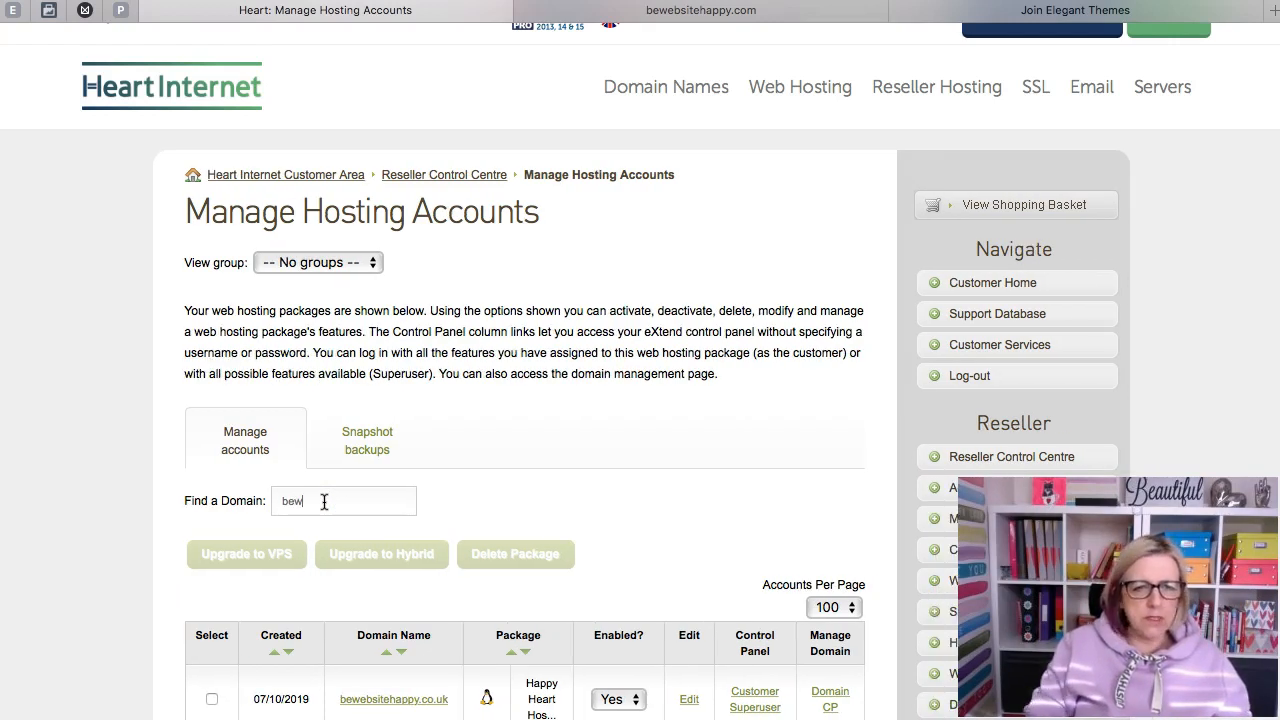
text(e)
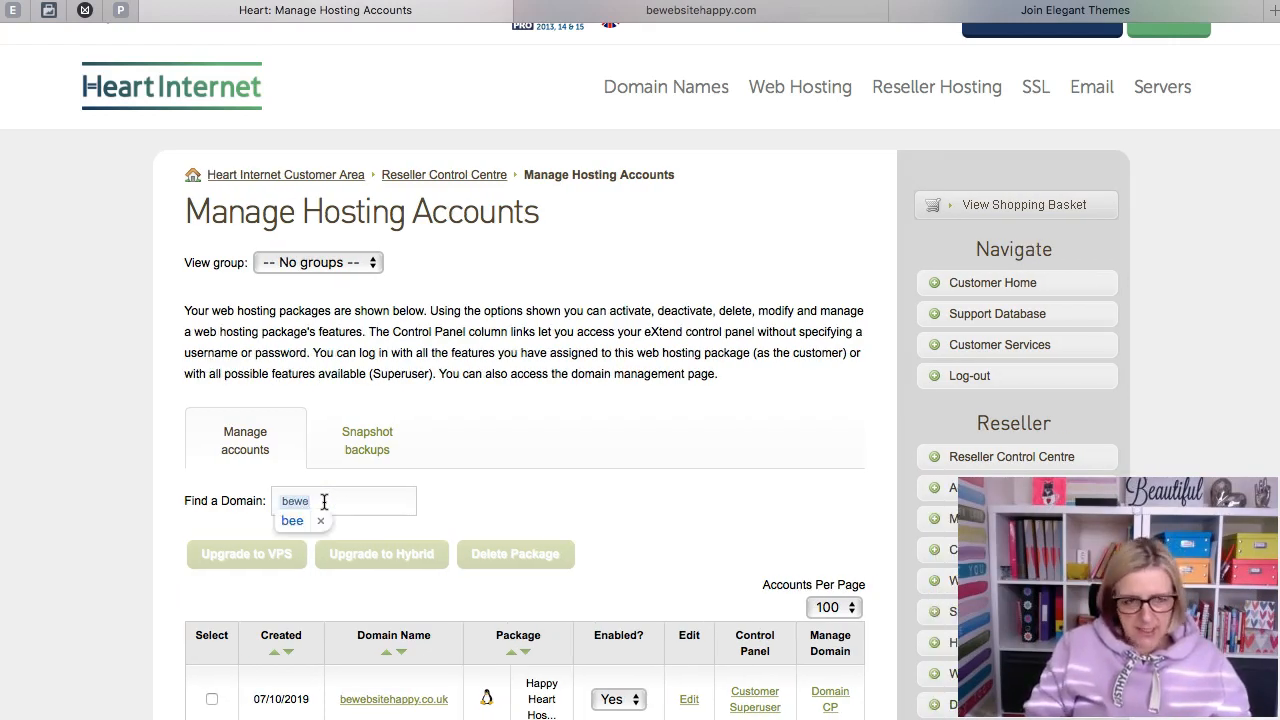
text(bsitehappy.com)
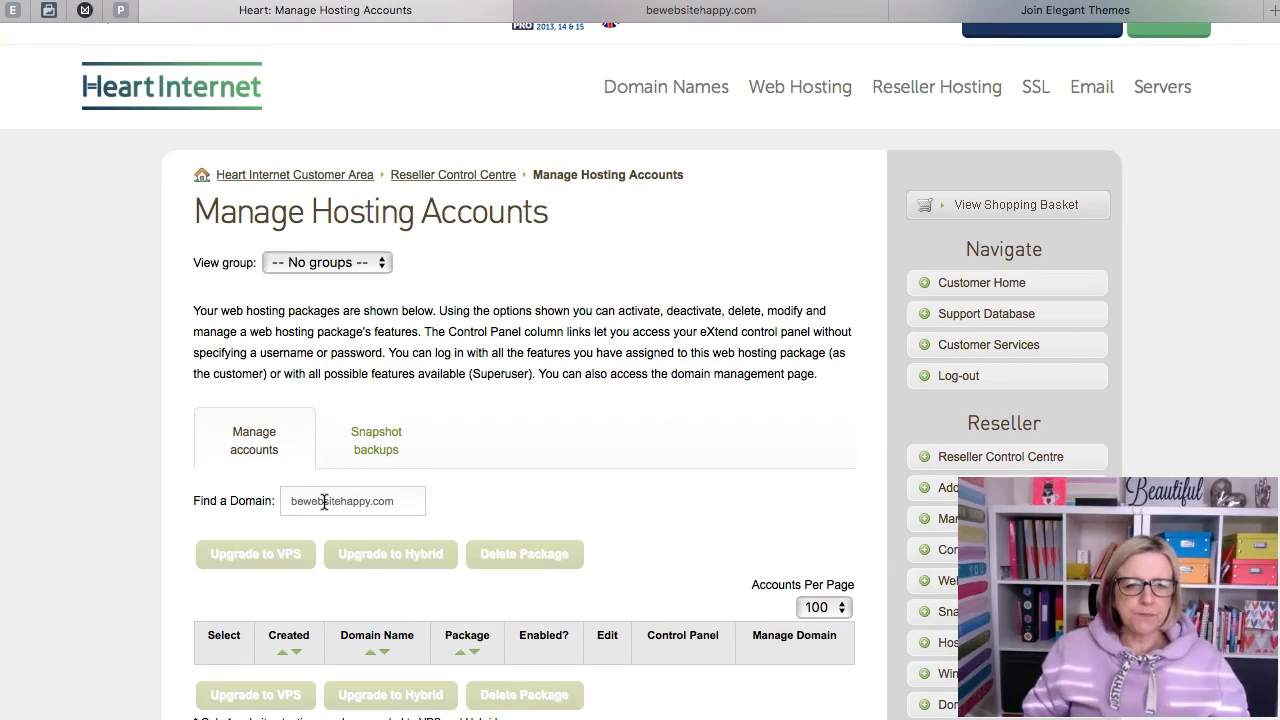
scroll(463, 470, down, 3)
key(BackSpace)
key(BackSpace)
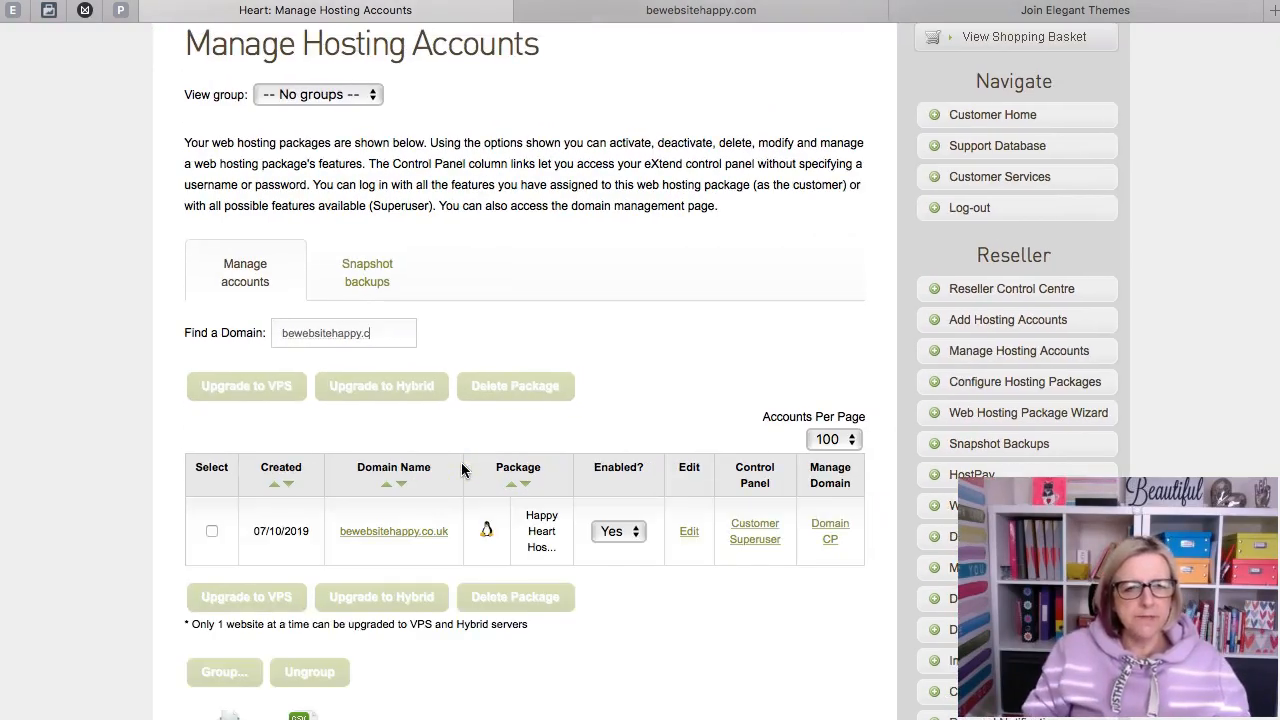
Check the bewebsitehappy.com tab, return to the hosting list and open Add Hosting Accounts
click(666, 14)
click(443, 18)
scroll(443, 251, up, 3)
scroll(437, 311, down, 2)
scroll(437, 311, down, 4)
scroll(434, 337, up, 3)
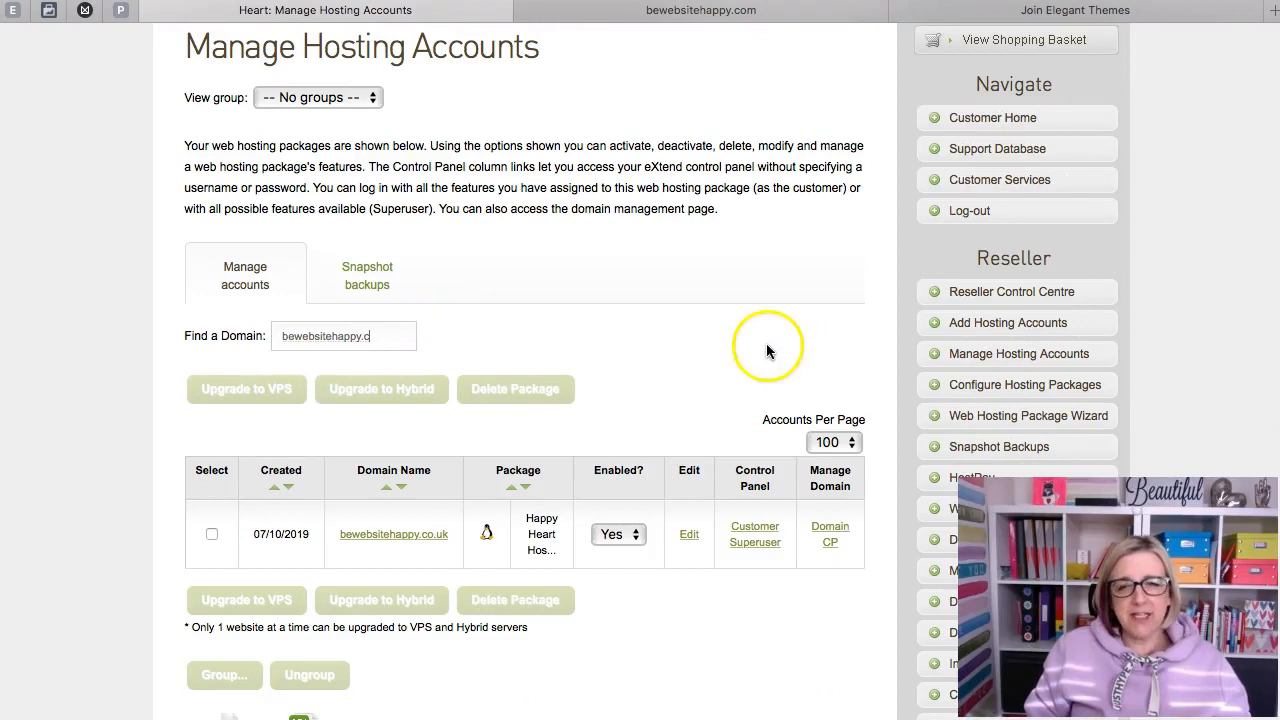
click(995, 329)
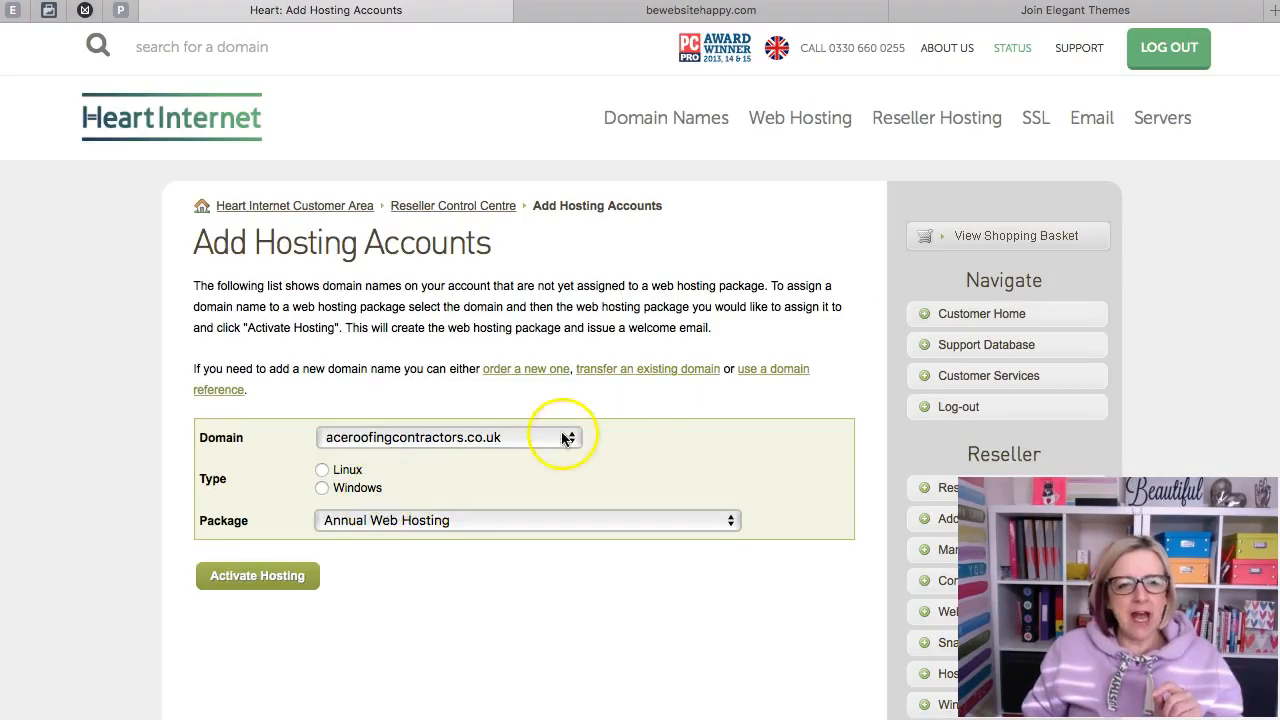
Activate Linux hosting for bewebsitehappy.com on the Happy Heart Hosting package
click(446, 439)
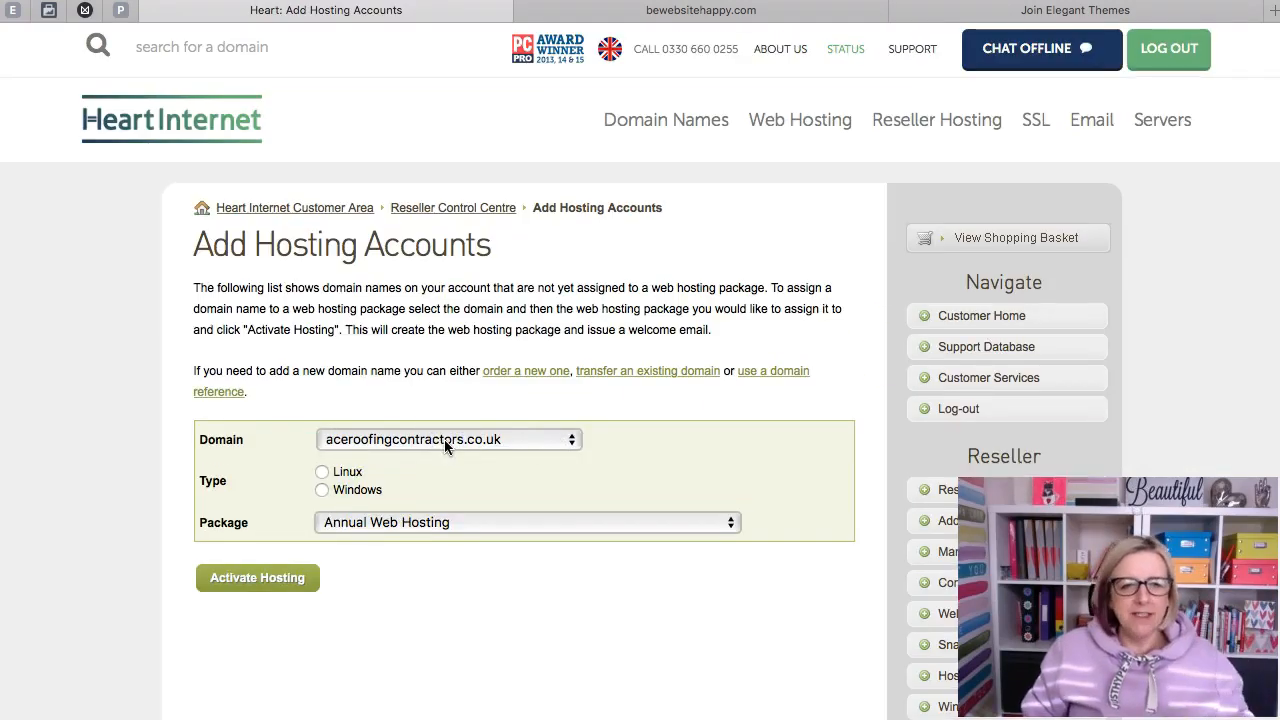
scroll(437, 449, down, 10)
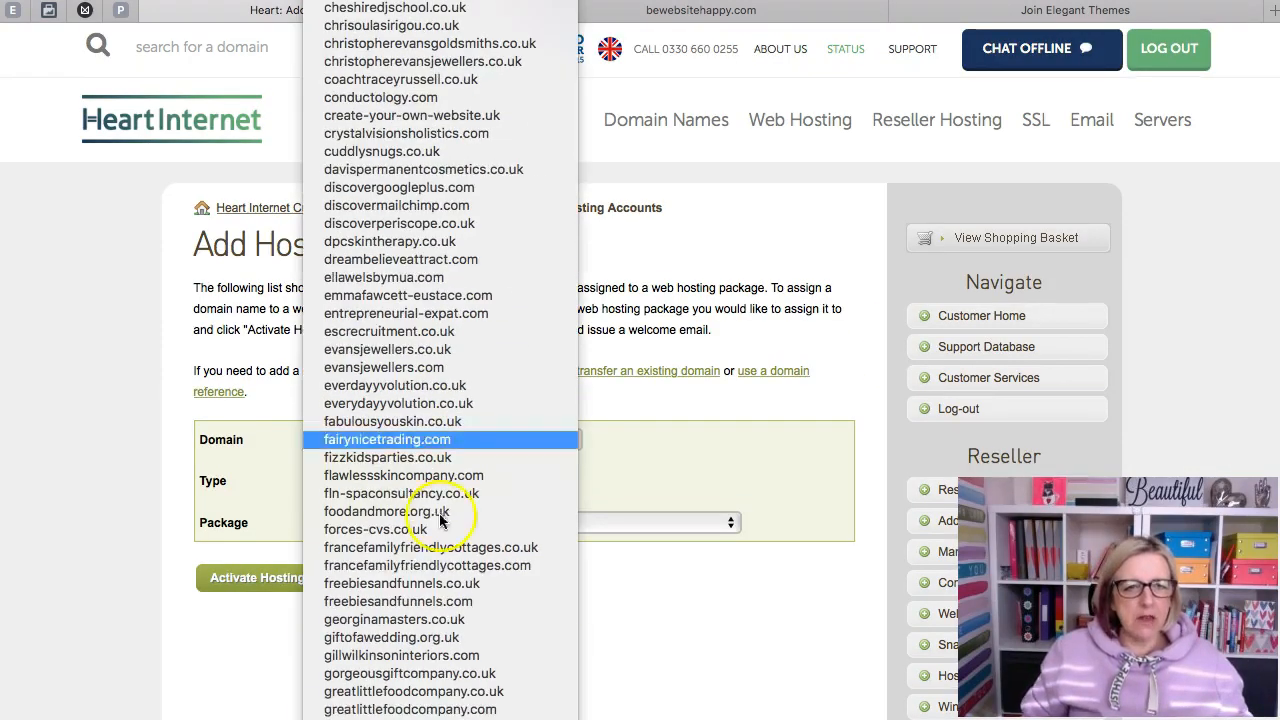
scroll(430, 175, up, 5)
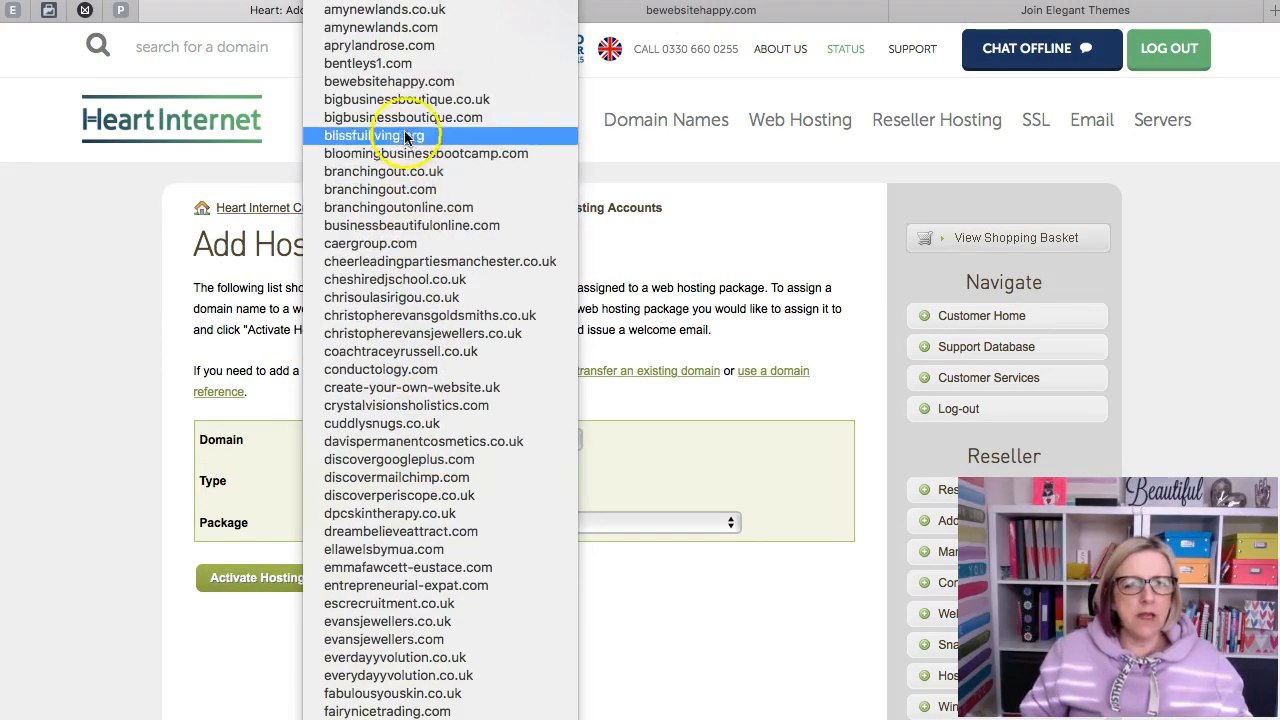
click(403, 80)
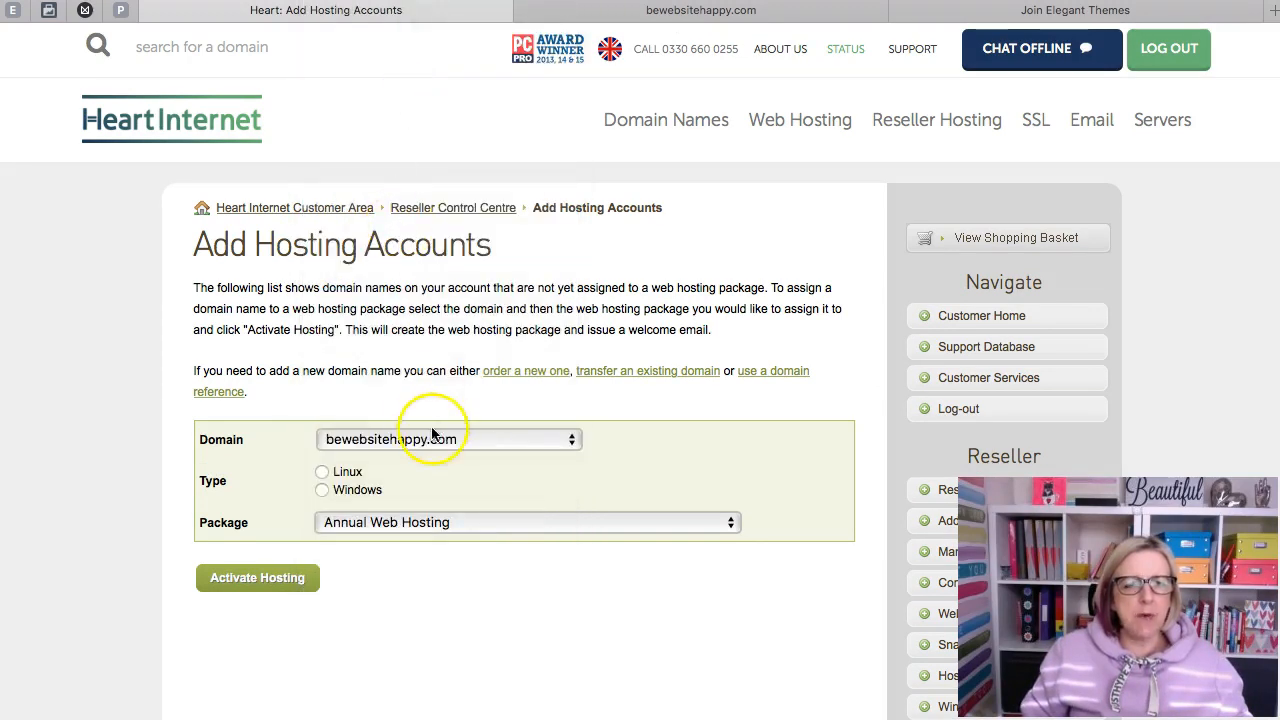
click(322, 474)
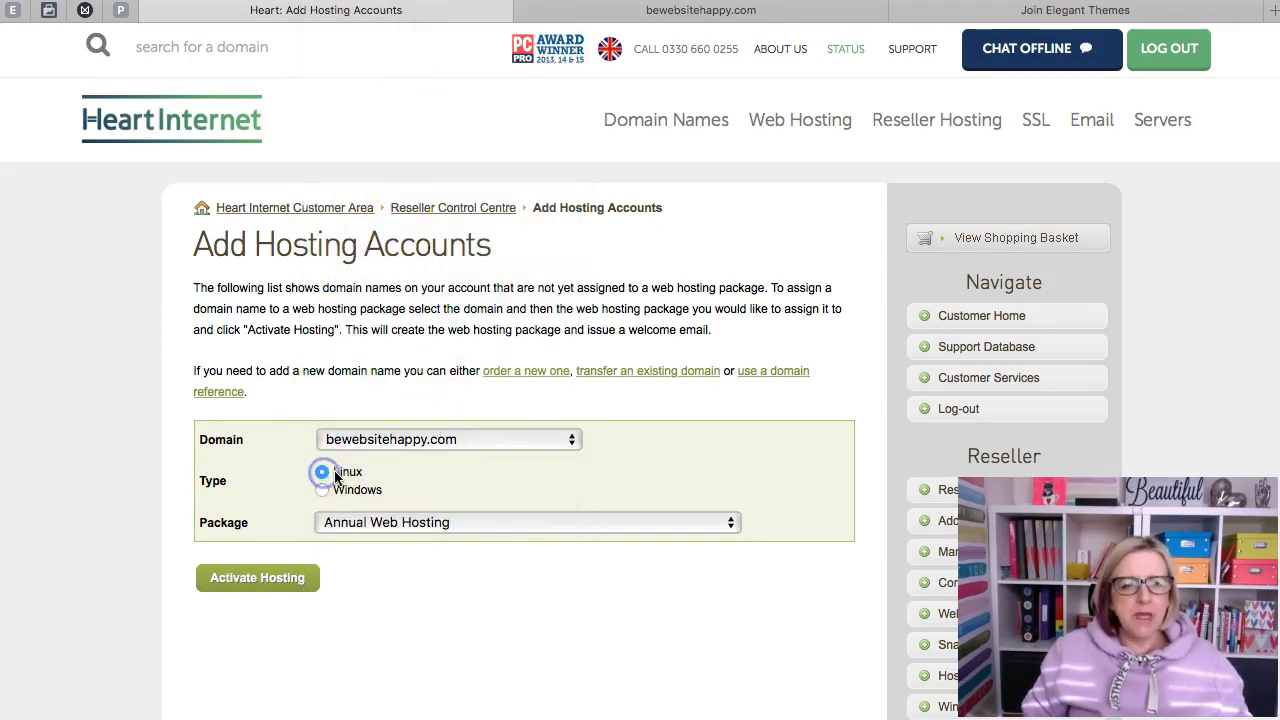
click(380, 524)
click(409, 546)
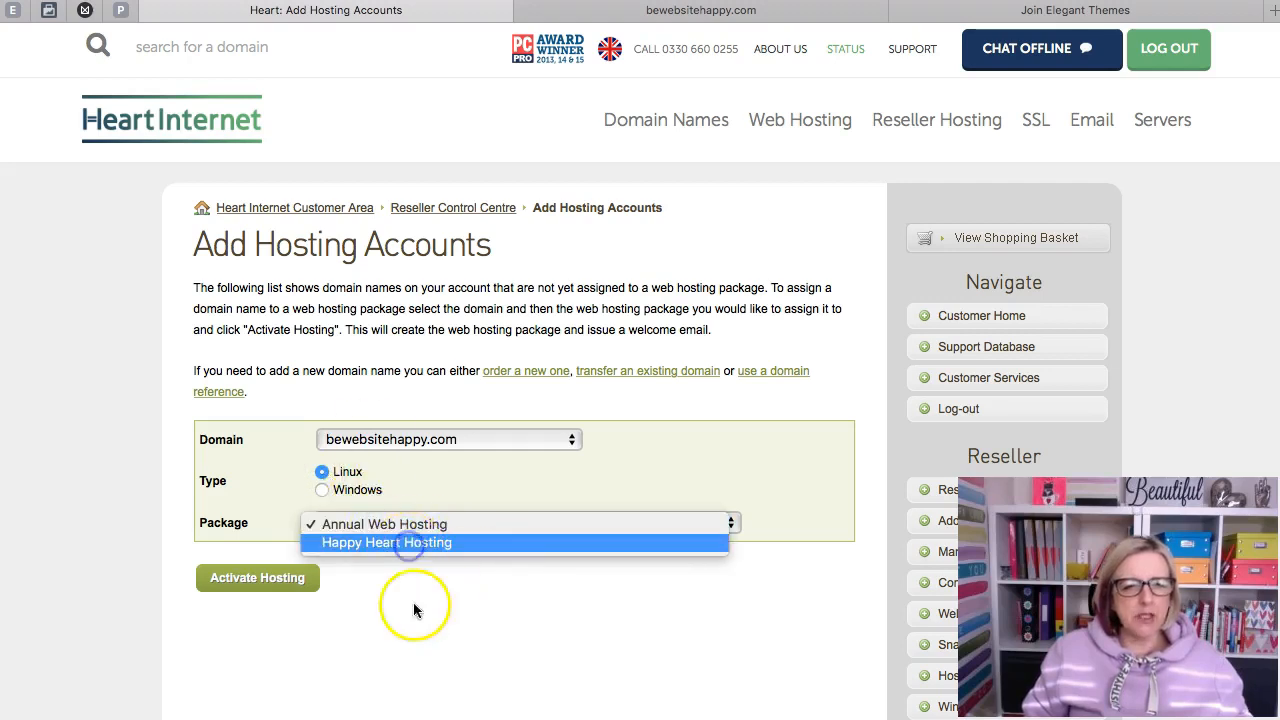
click(257, 578)
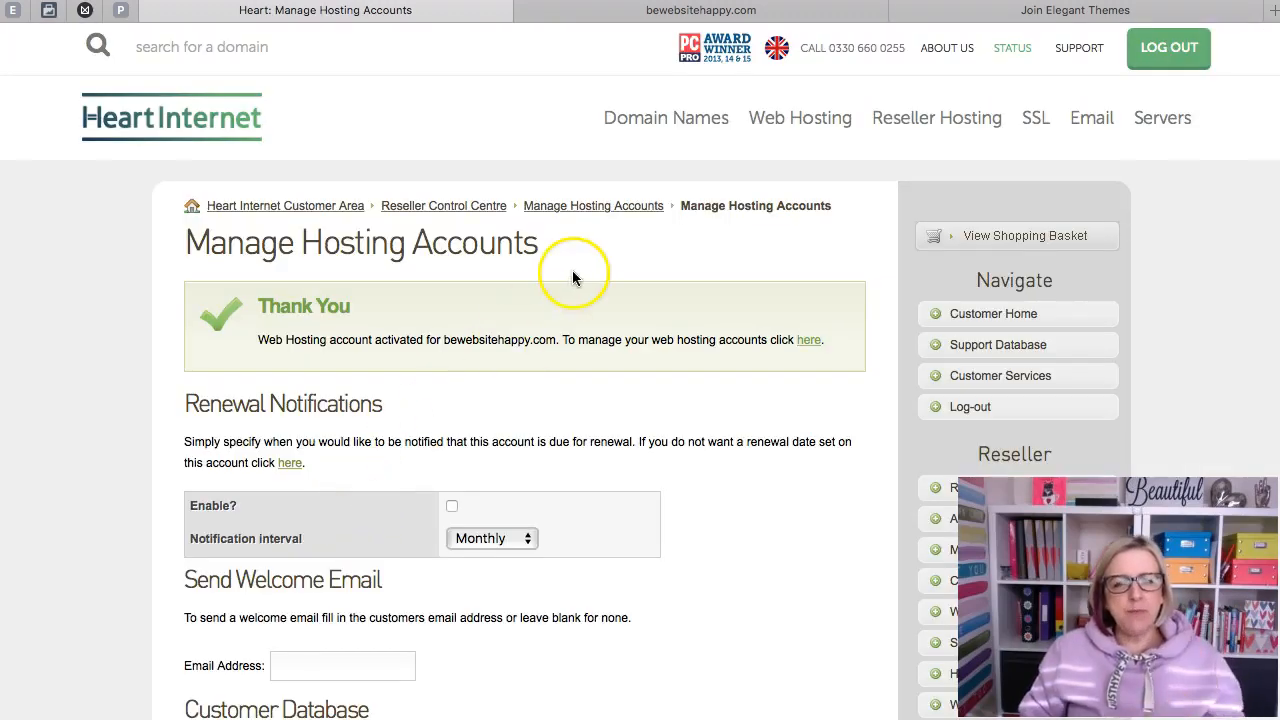
Go back to Manage Hosting Accounts, now page 1 of 3 with 172 packages
click(810, 341)
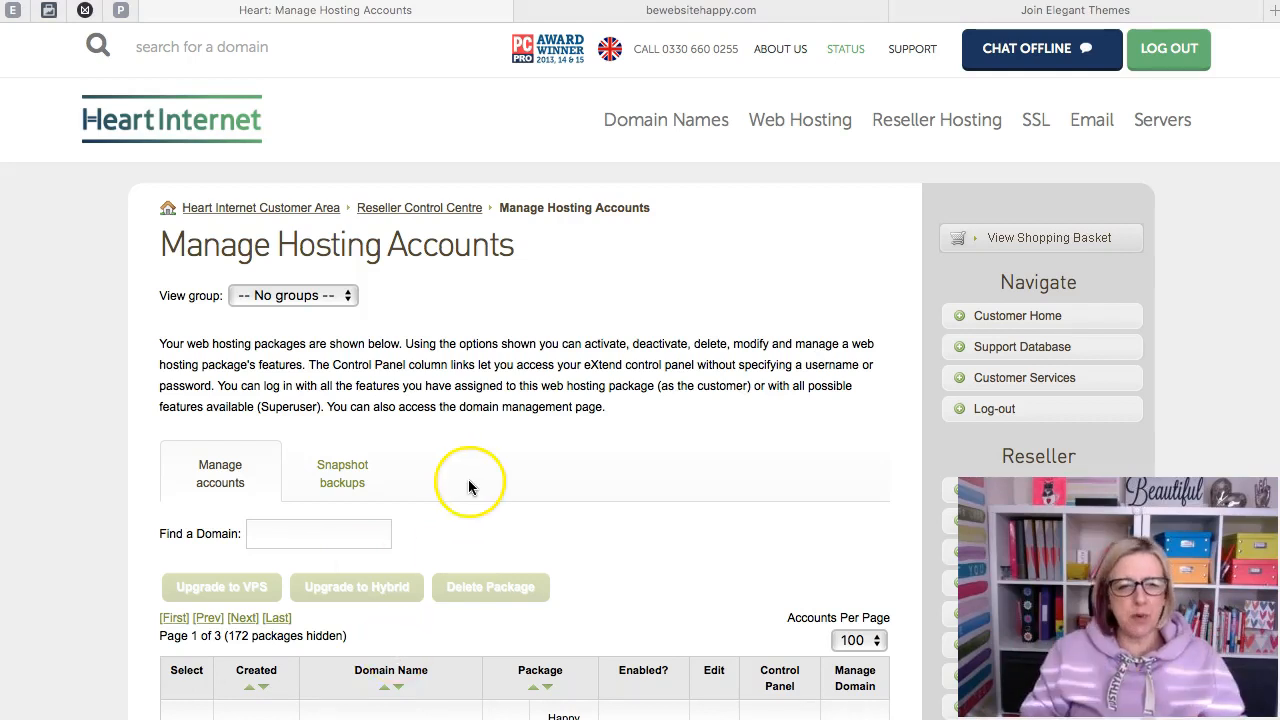
Search hosting accounts for 'bewebsite' and open bewebsitehappy.com's control panel as Superuser
scroll(470, 480, down, 2)
scroll(475, 486, up, 2)
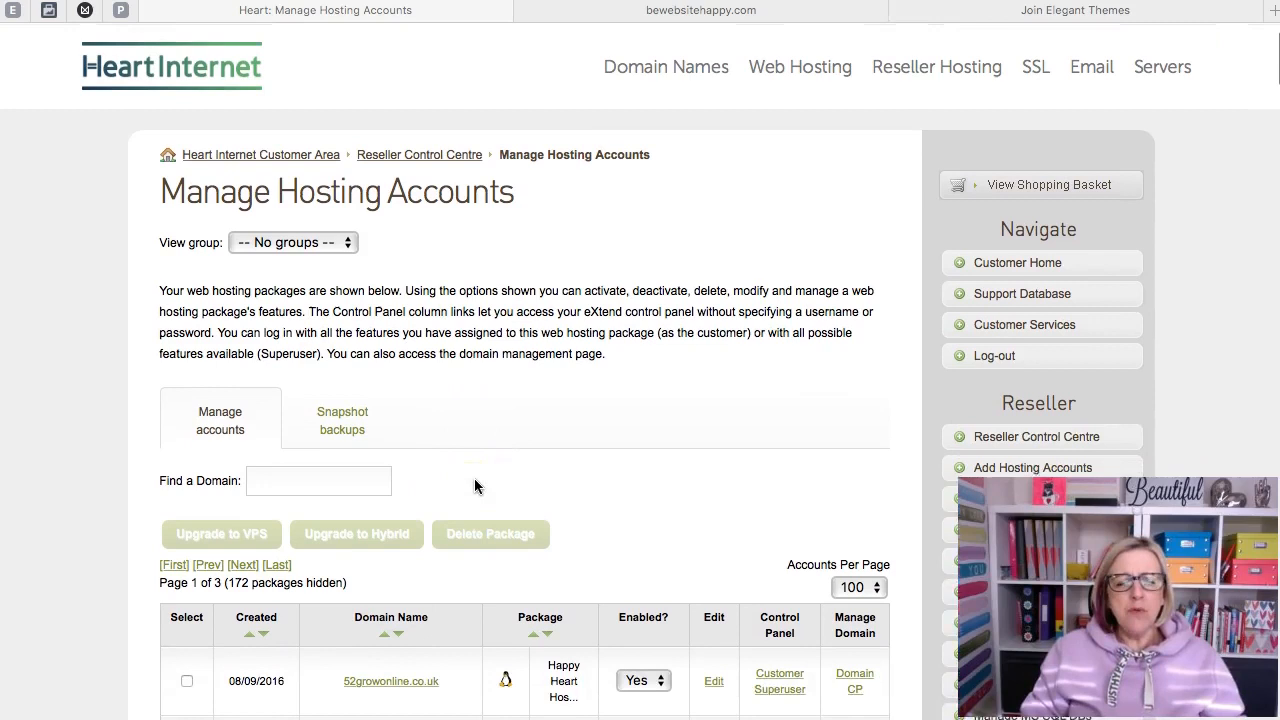
click(337, 528)
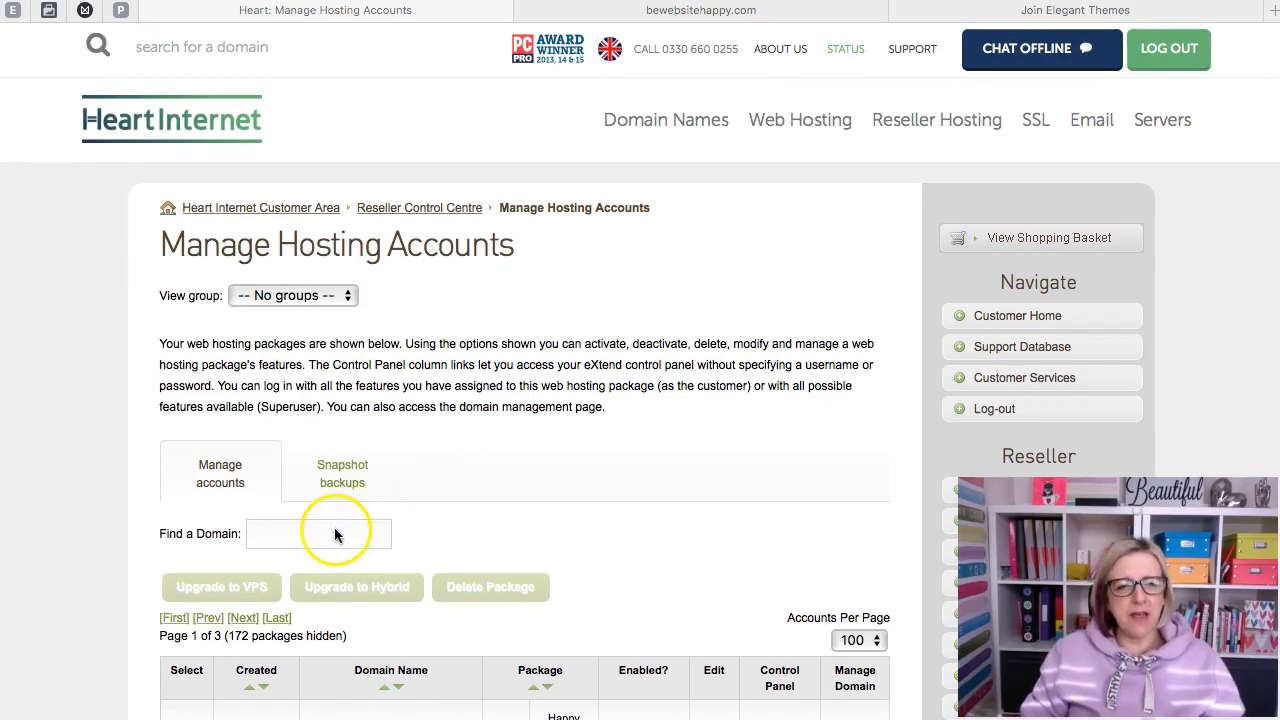
click(335, 530)
text(bewe)
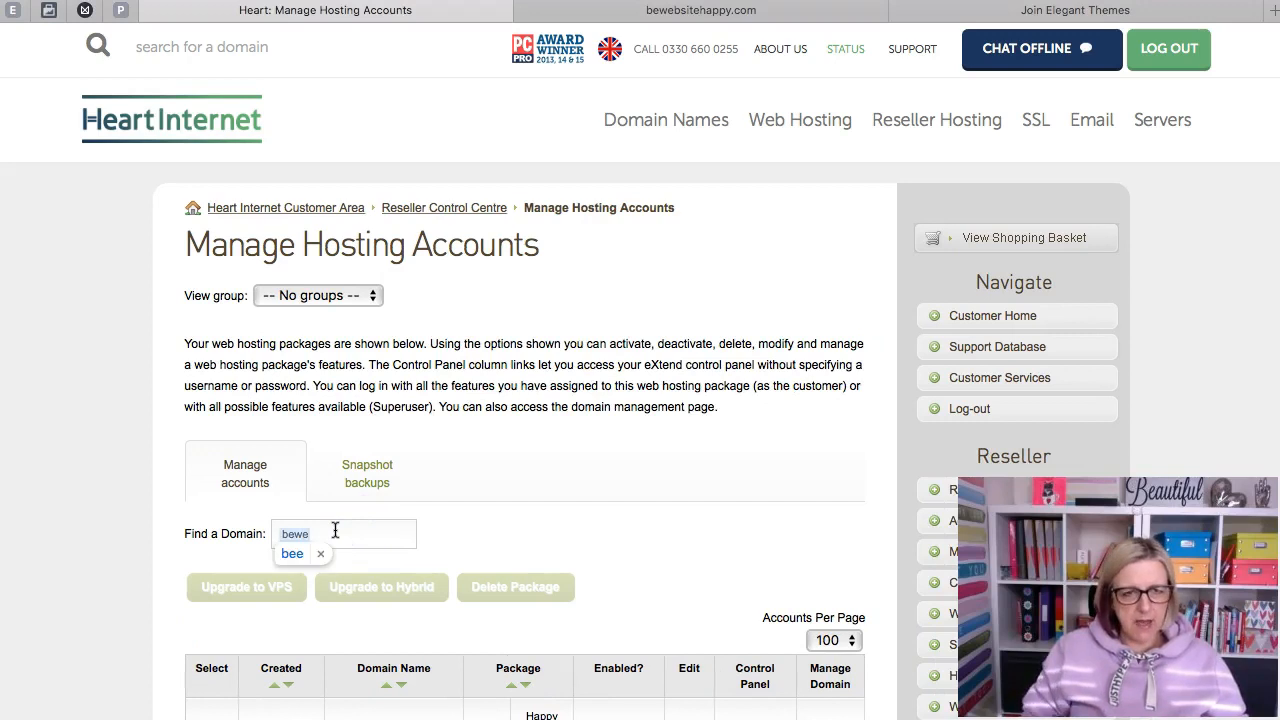
text(bsite)
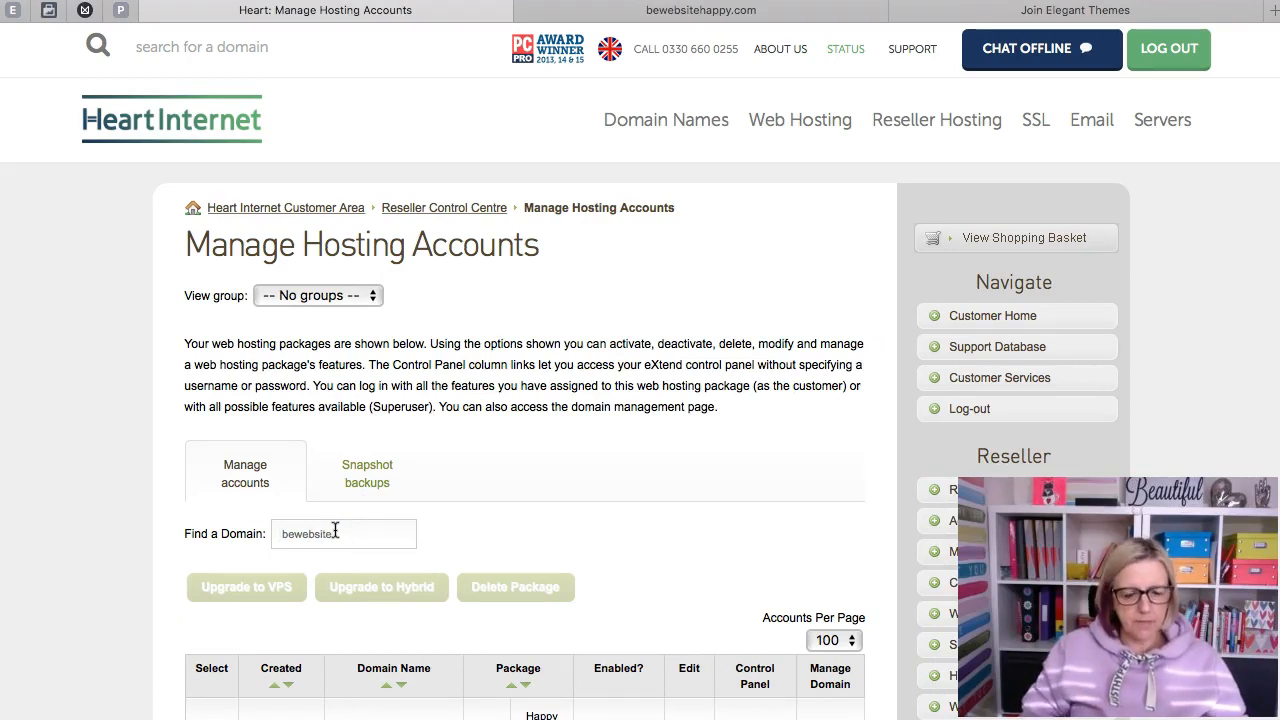
scroll(625, 521, down, 4)
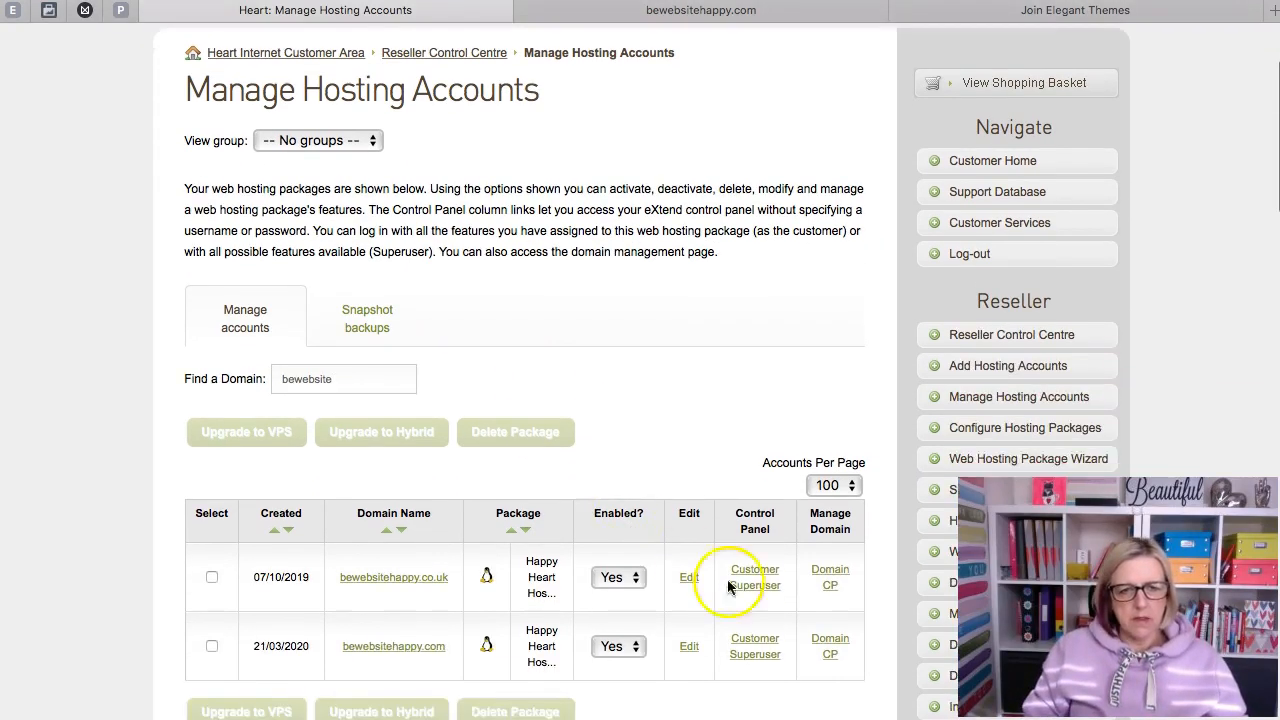
click(755, 614)
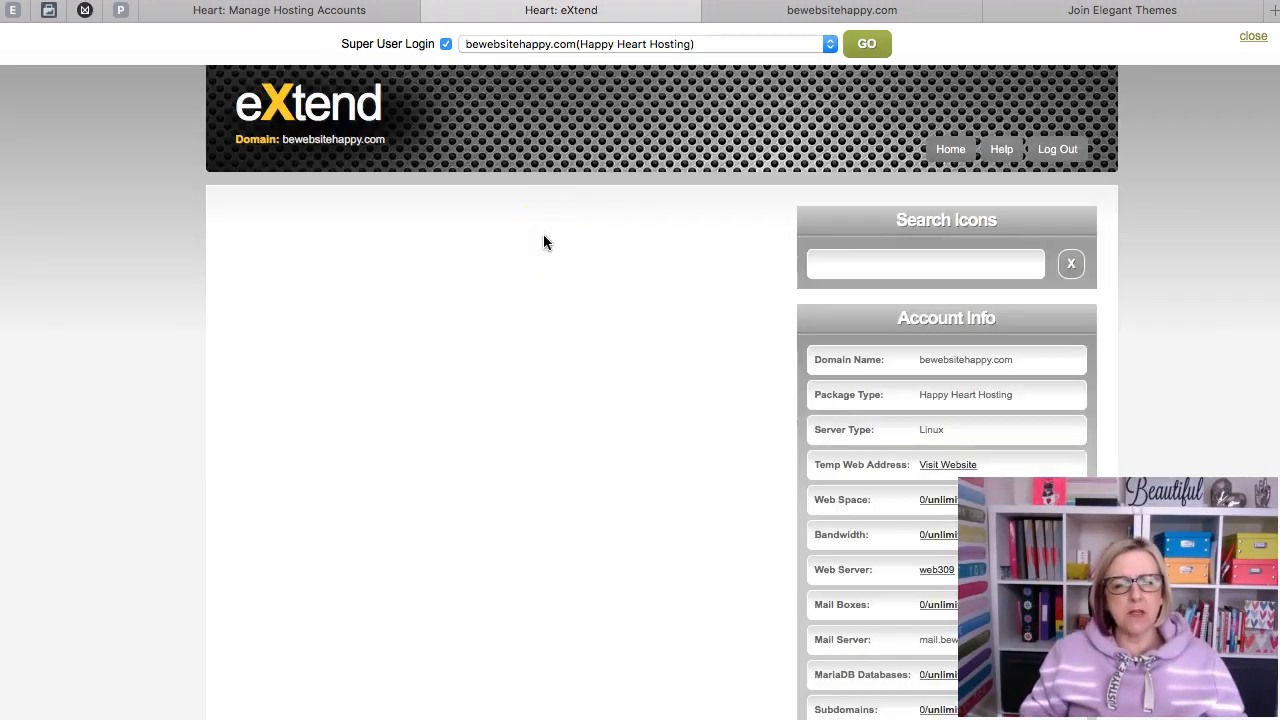
Scroll to the CGI Scripts panel and launch the WordPress Blog installer
scroll(543, 241, down, 2)
scroll(543, 241, up, 1)
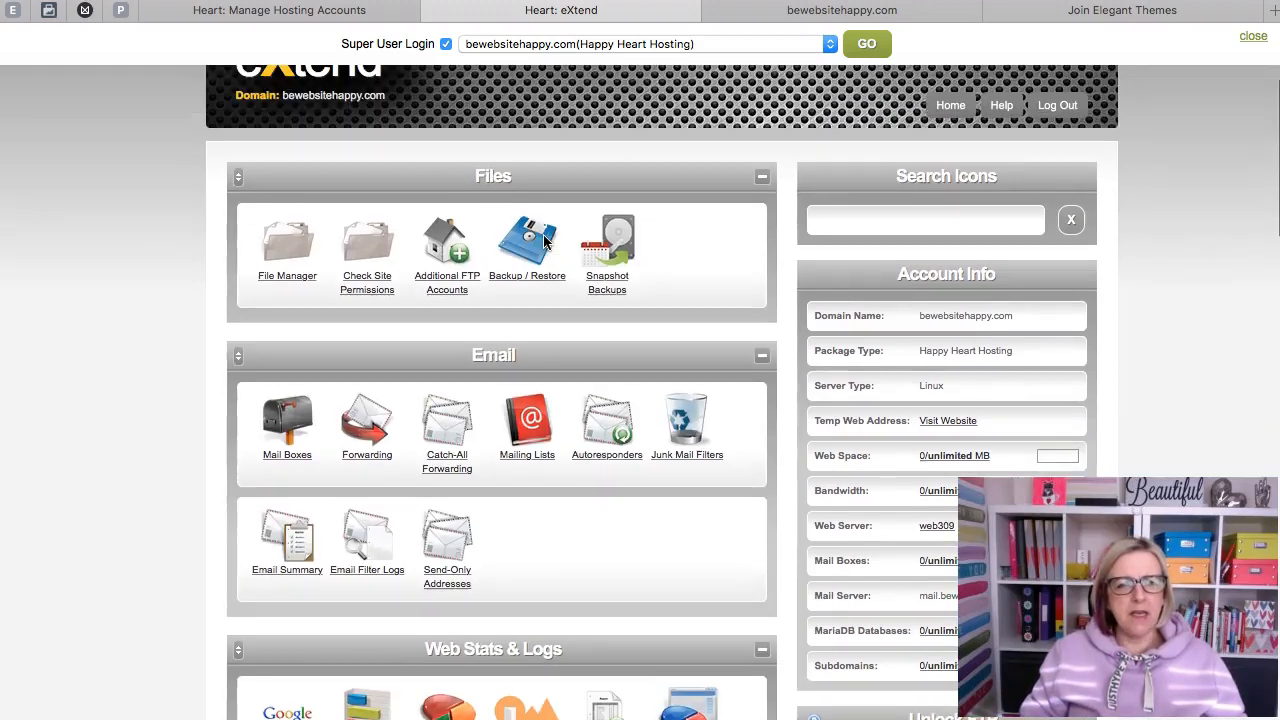
scroll(376, 459, down, 10)
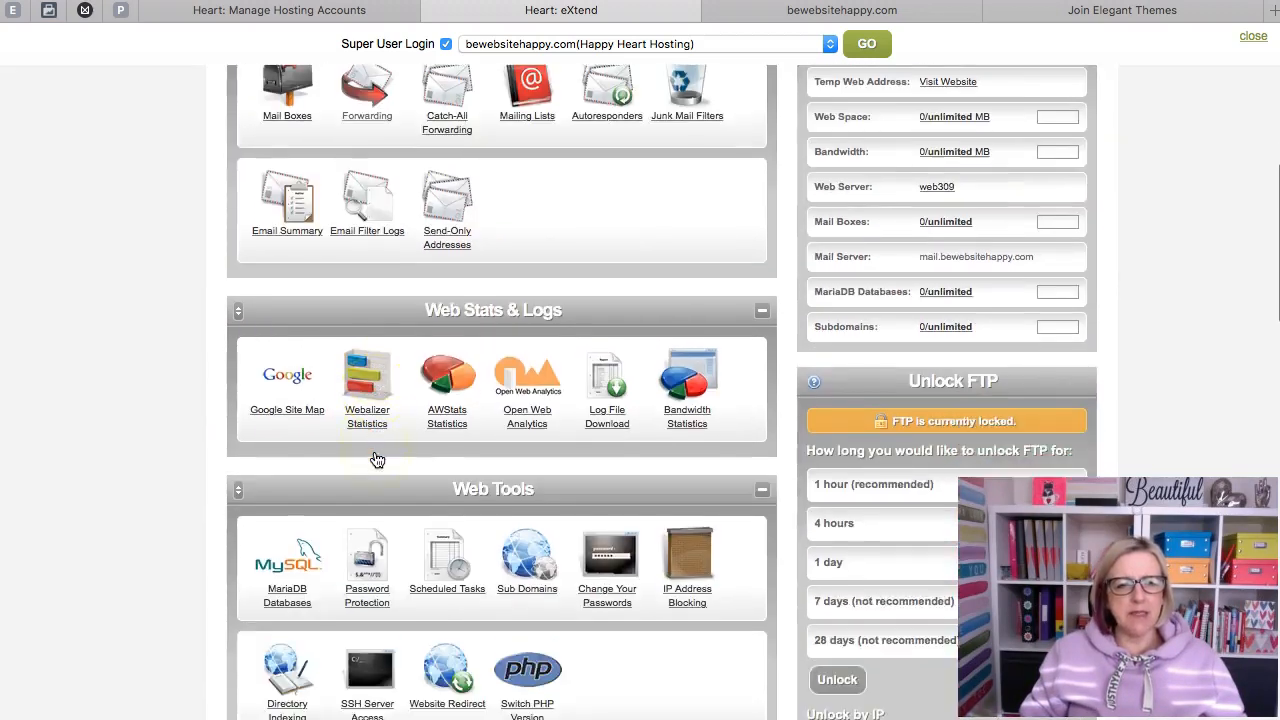
scroll(376, 459, down, 6)
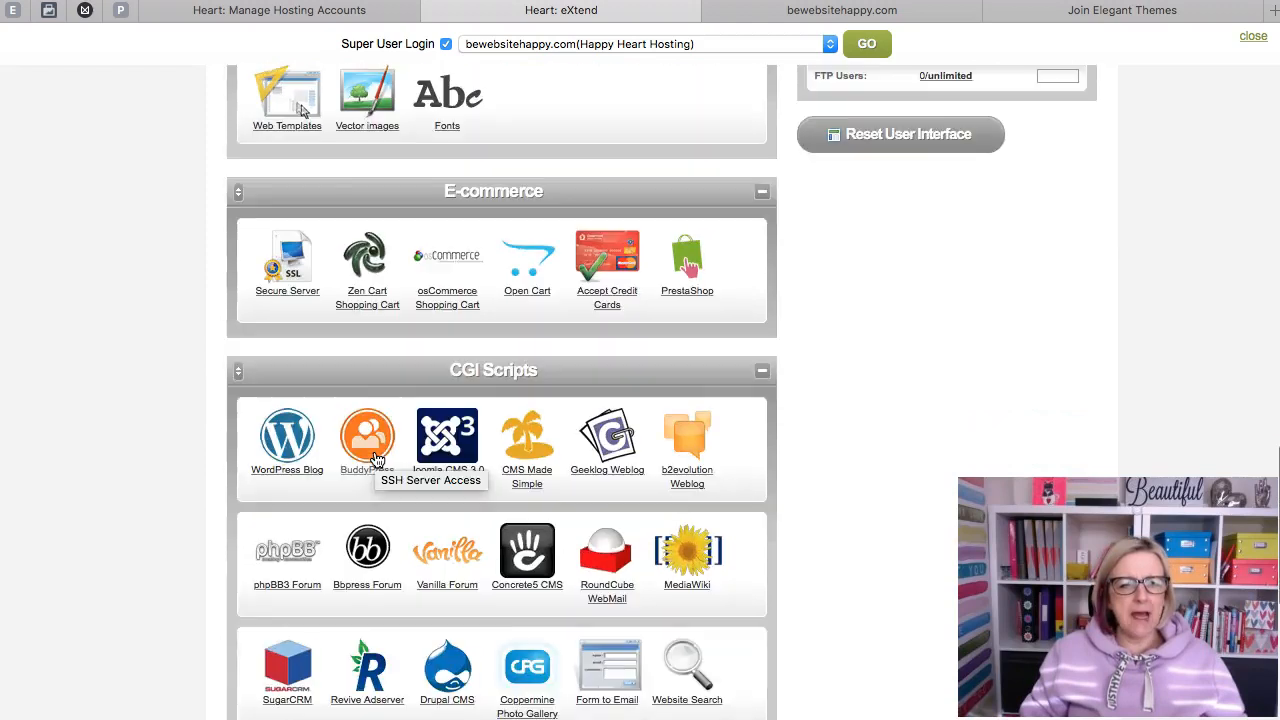
click(288, 460)
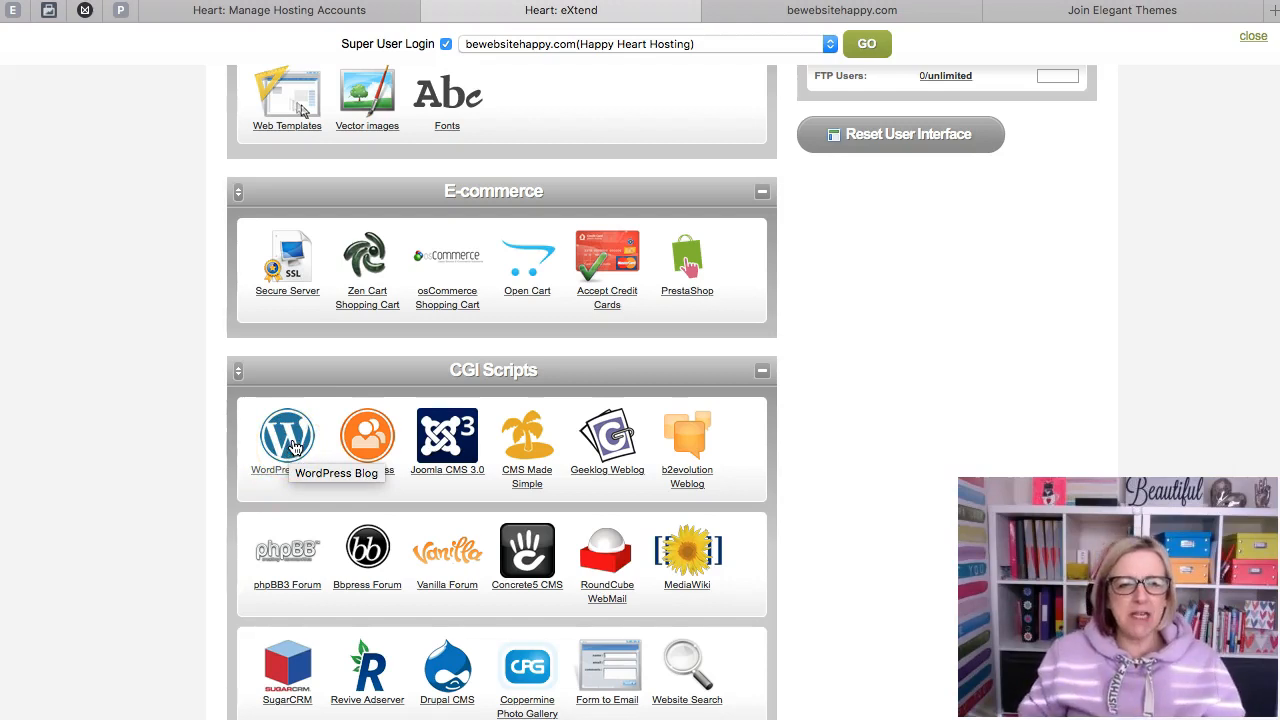
click(293, 450)
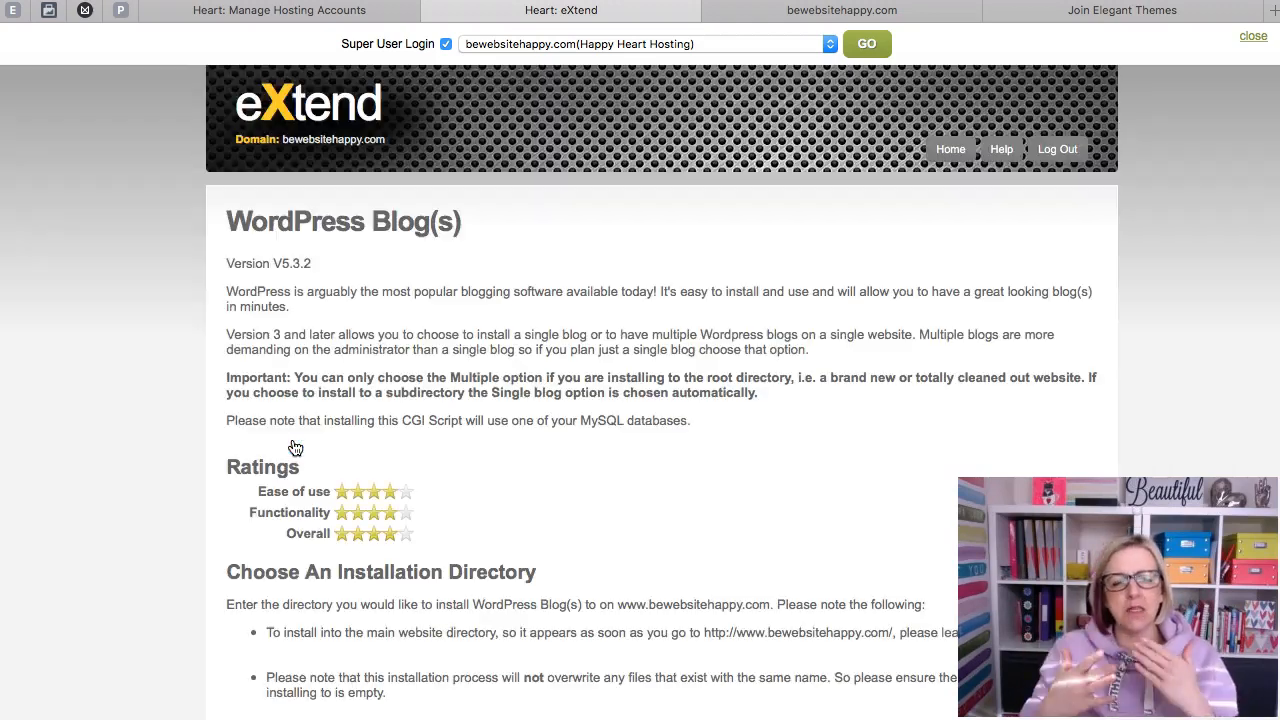
Leave the Installation Directory blank and run Install Now until Installation Complete appears
scroll(295, 447, down, 3)
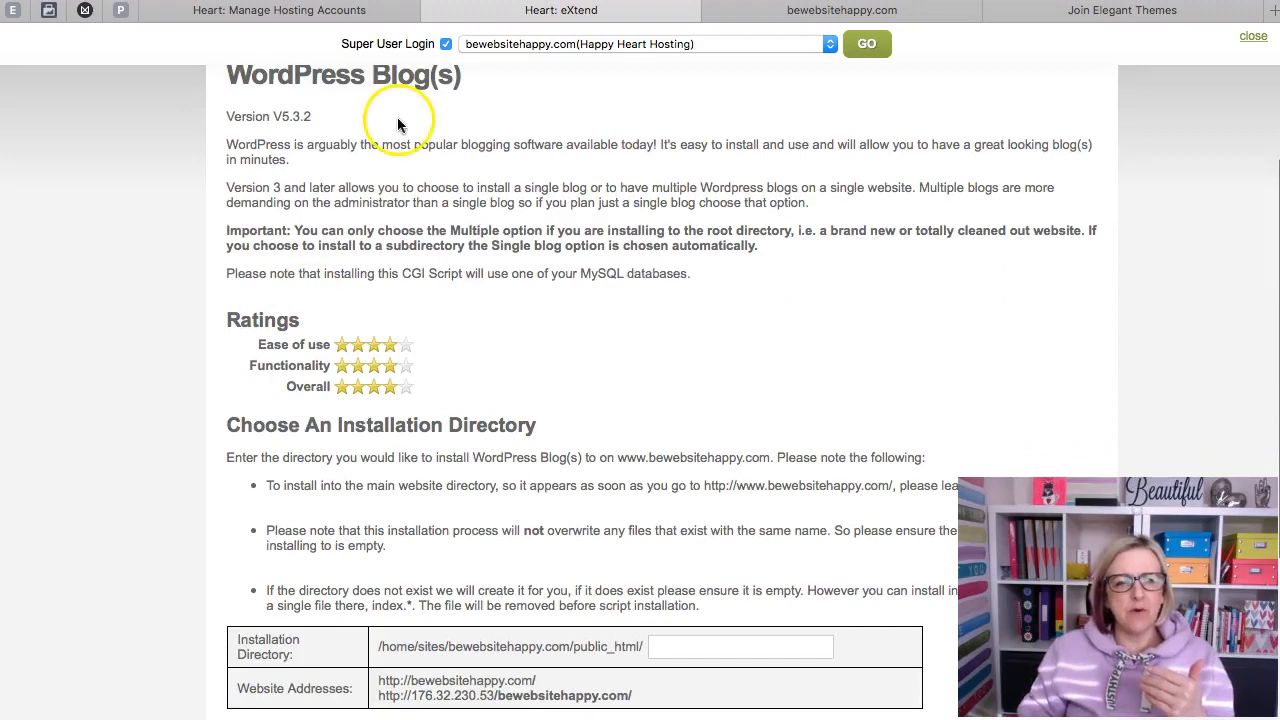
scroll(482, 446, down, 5)
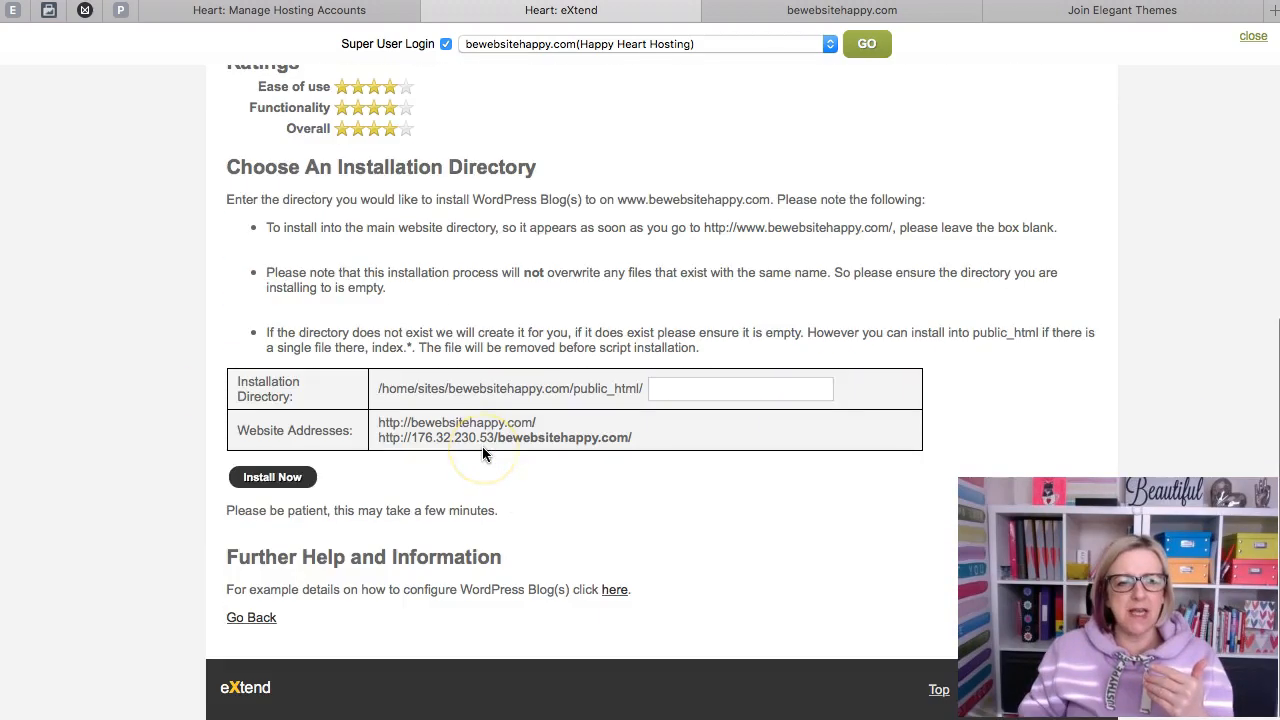
click(295, 484)
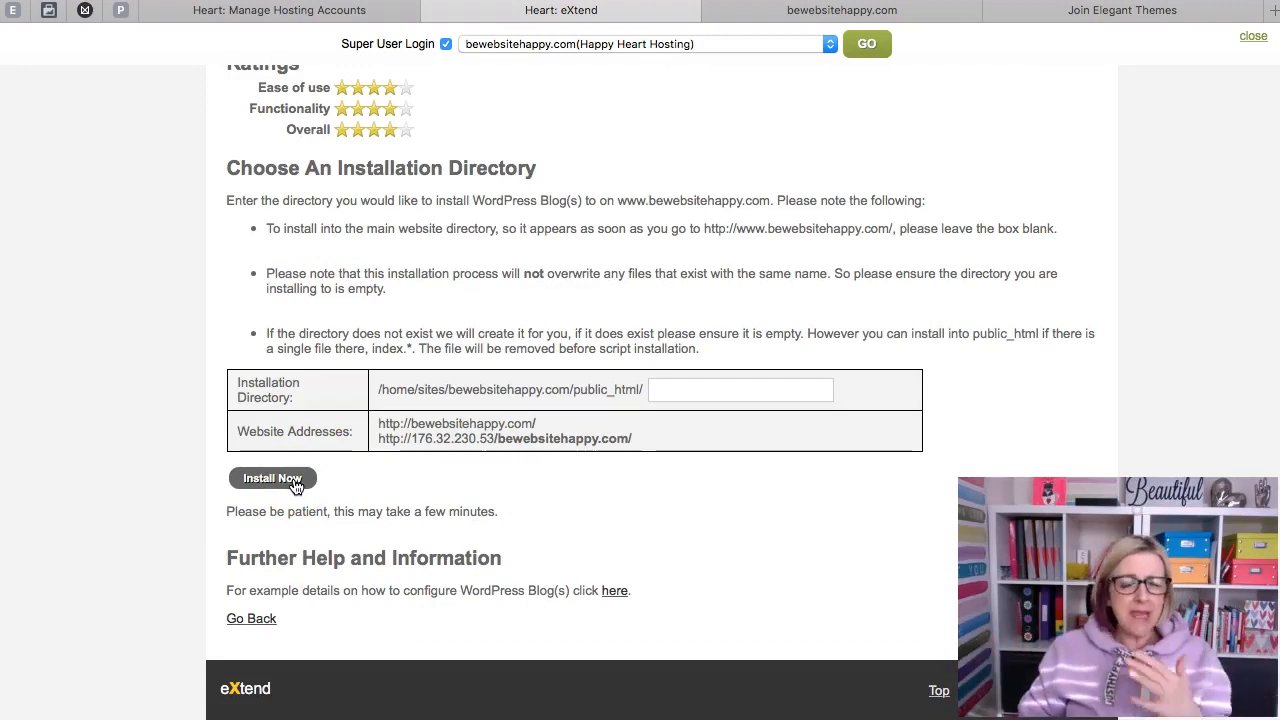
click(272, 478)
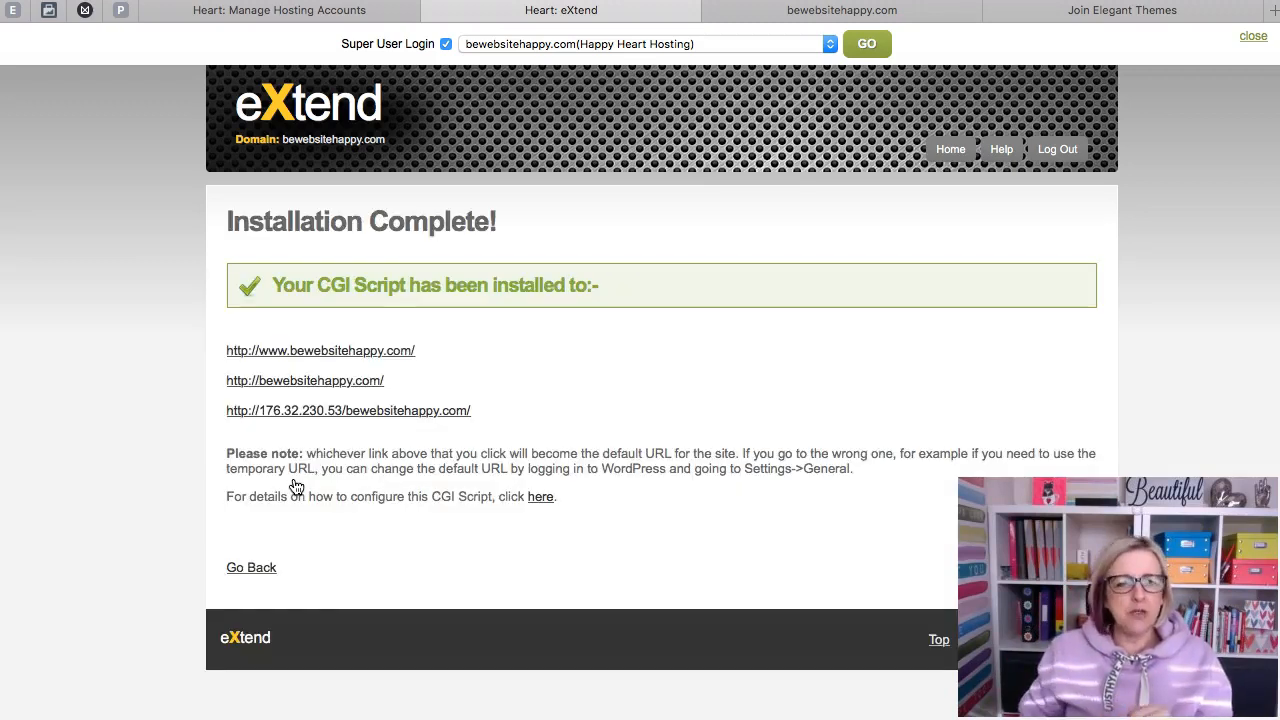
click(309, 355)
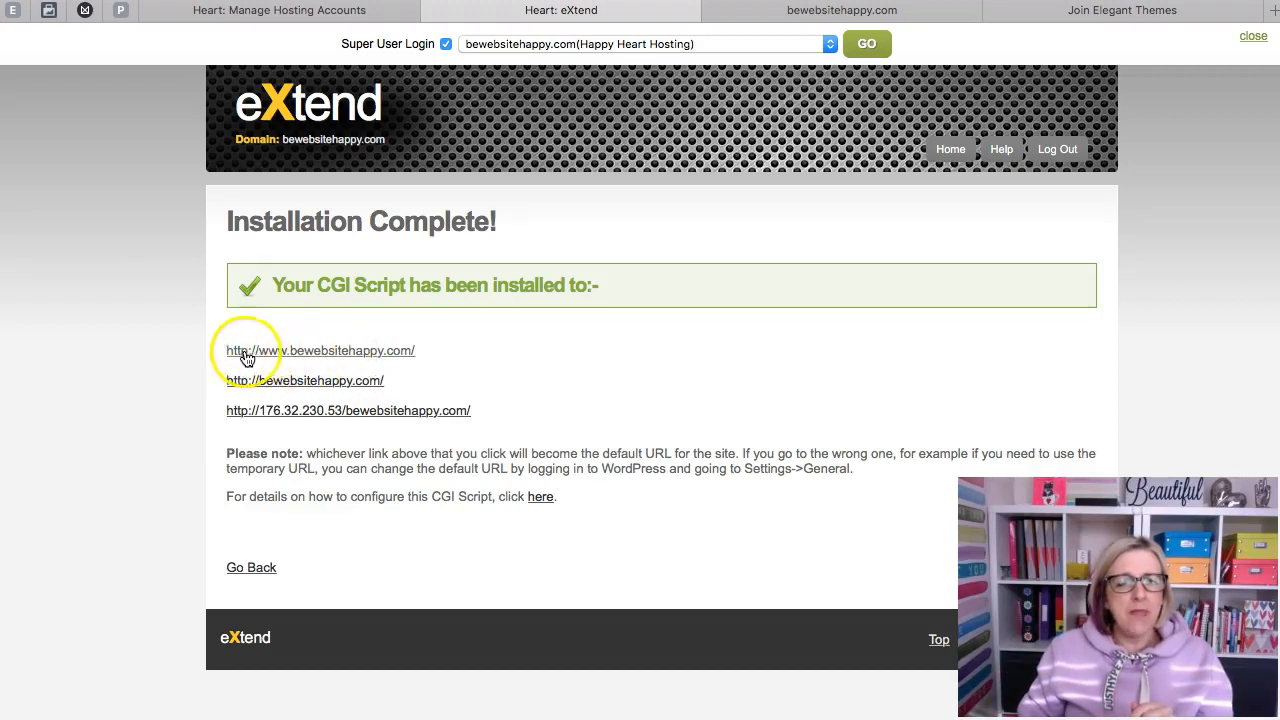
click(289, 351)
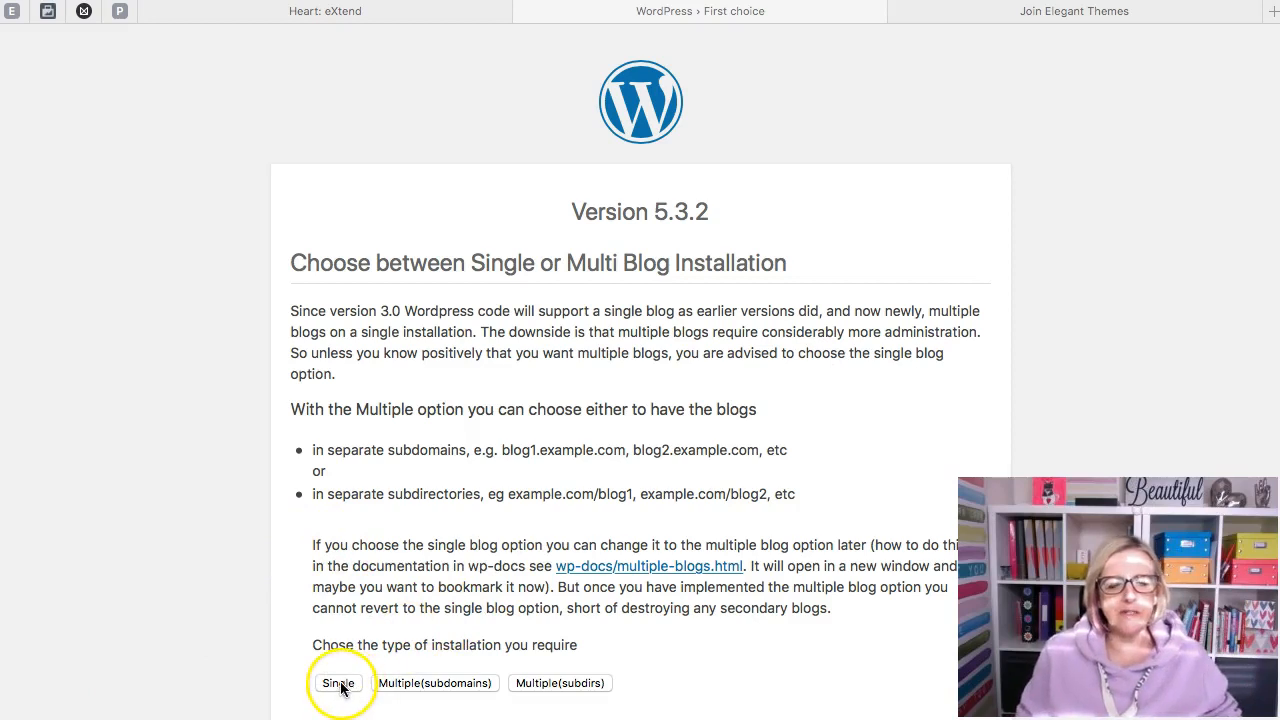
Pick the Single blog installation type to reach the Welcome form
click(245, 666)
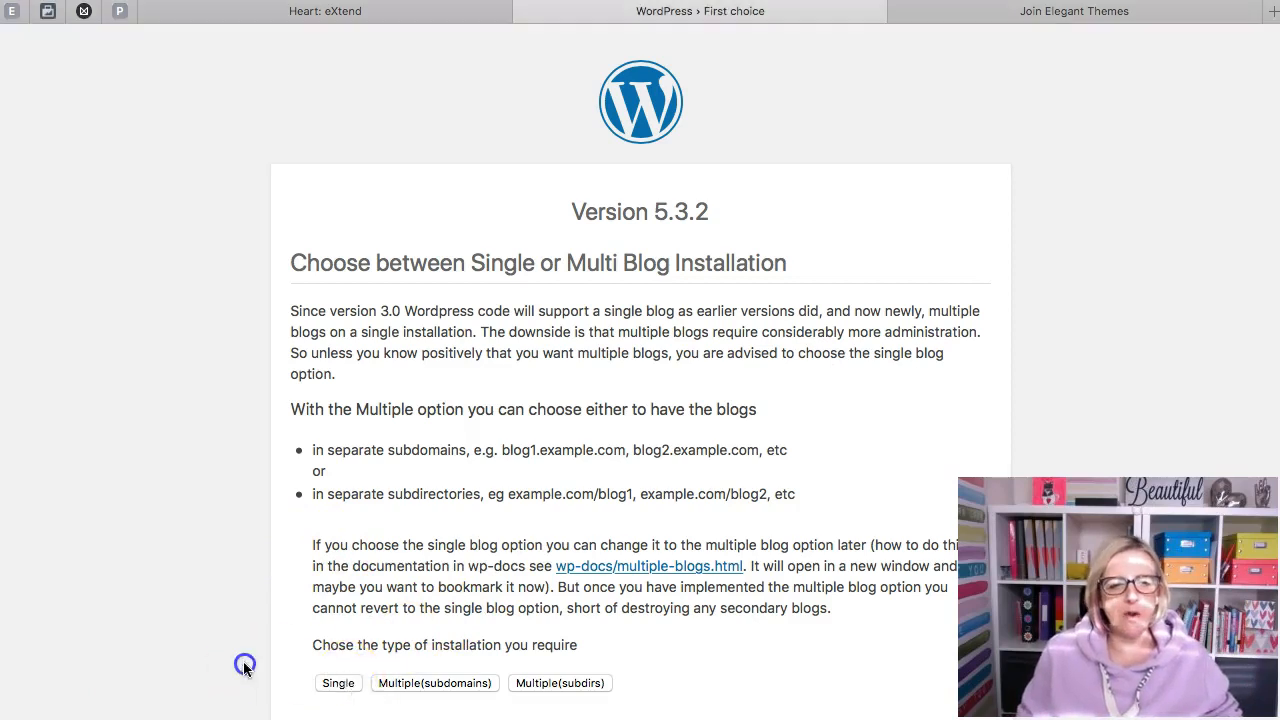
click(339, 688)
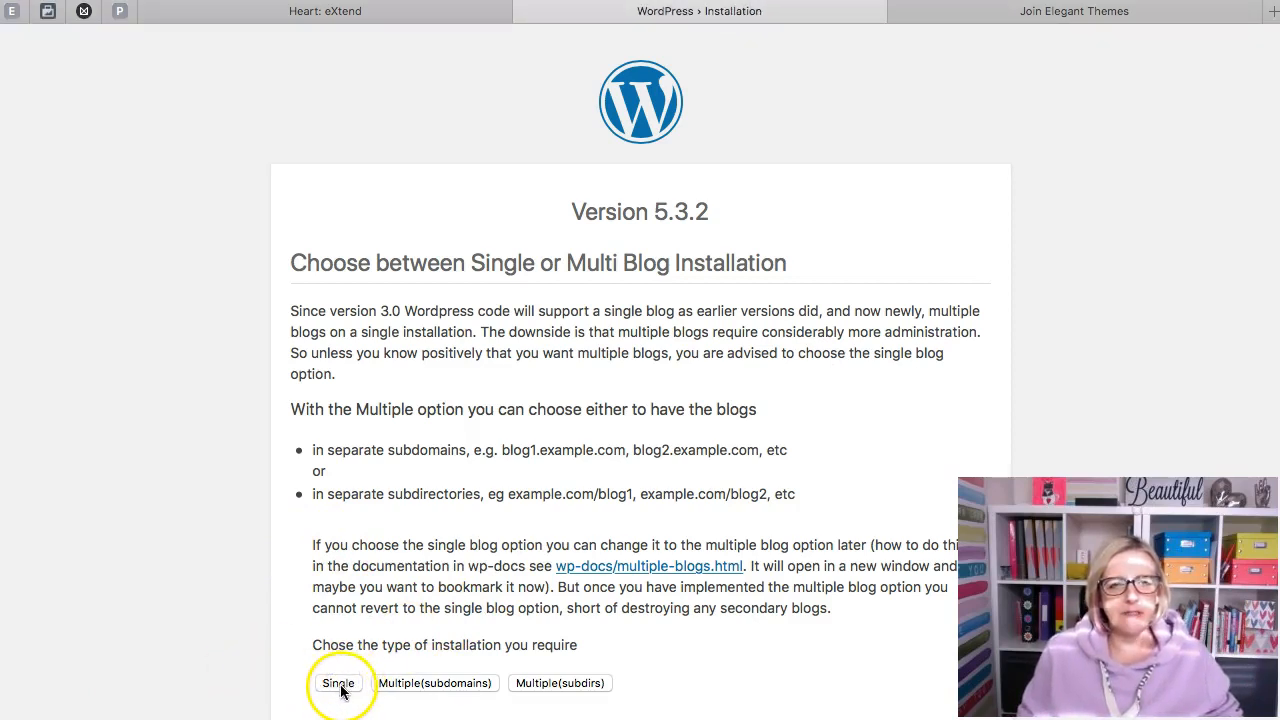
click(339, 686)
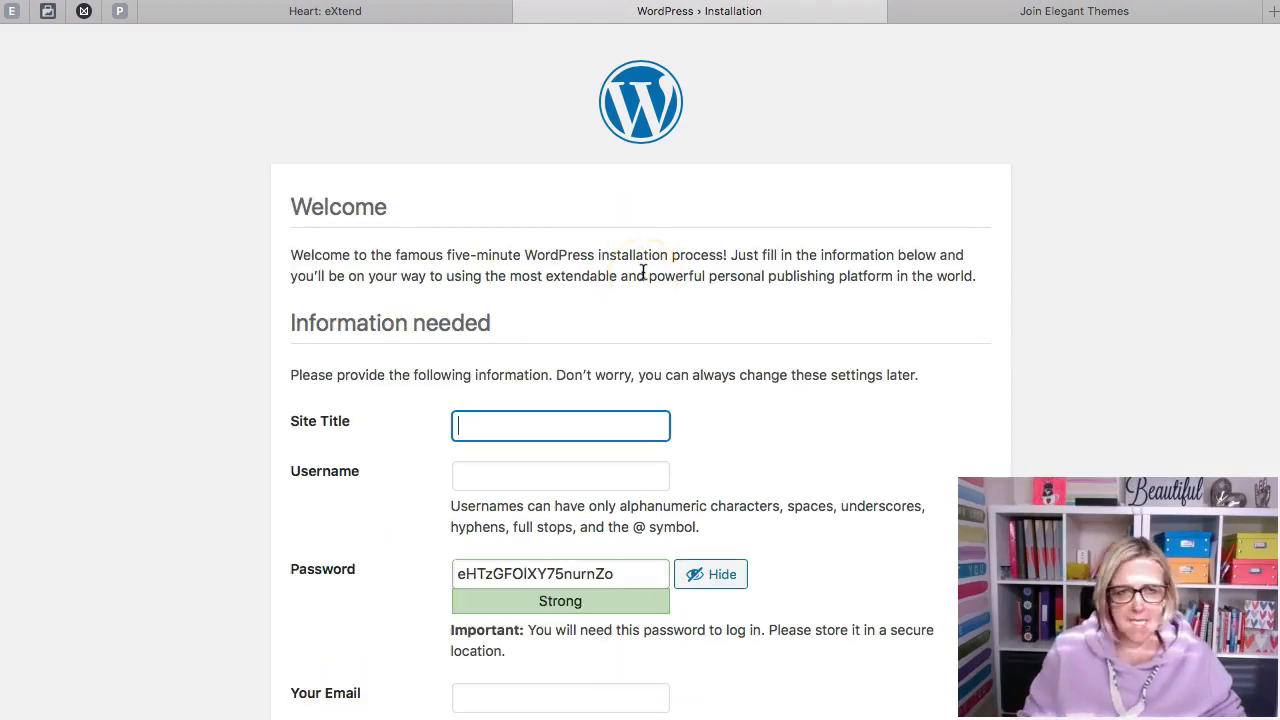
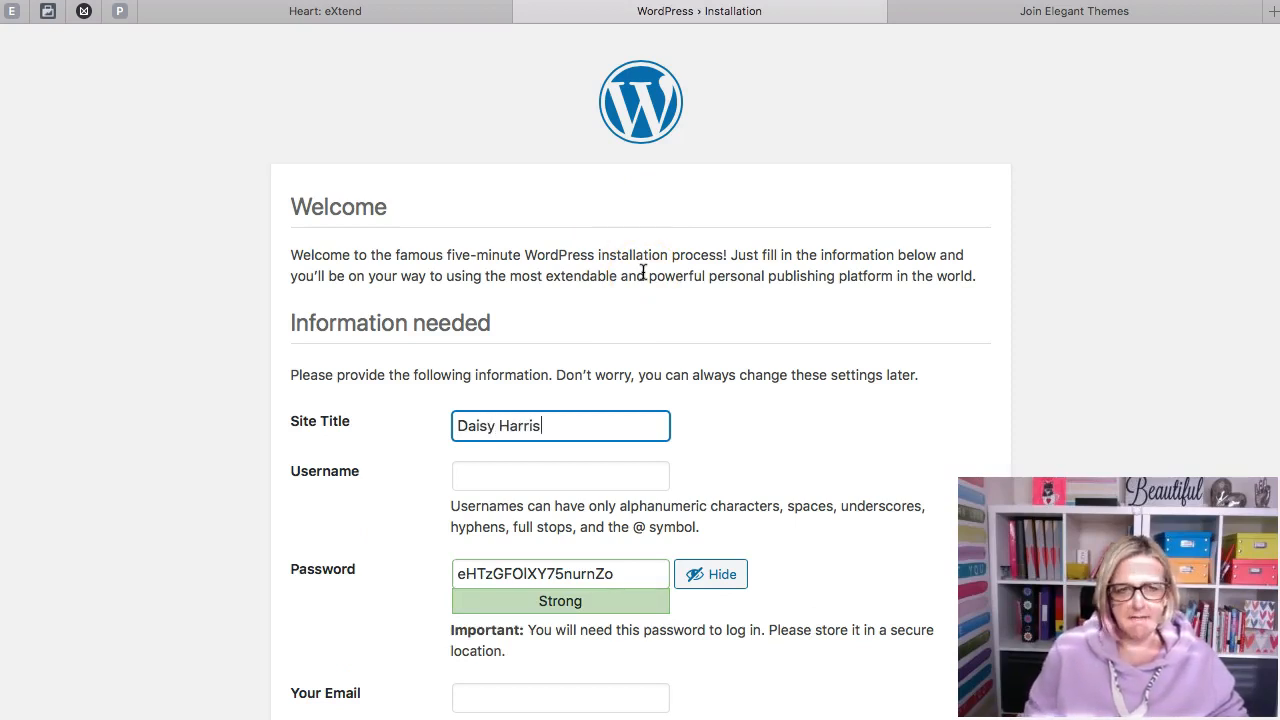
Enter the site title and admin username, replacing the suggested password with a custom strong one
click(515, 476)
text(admin1)
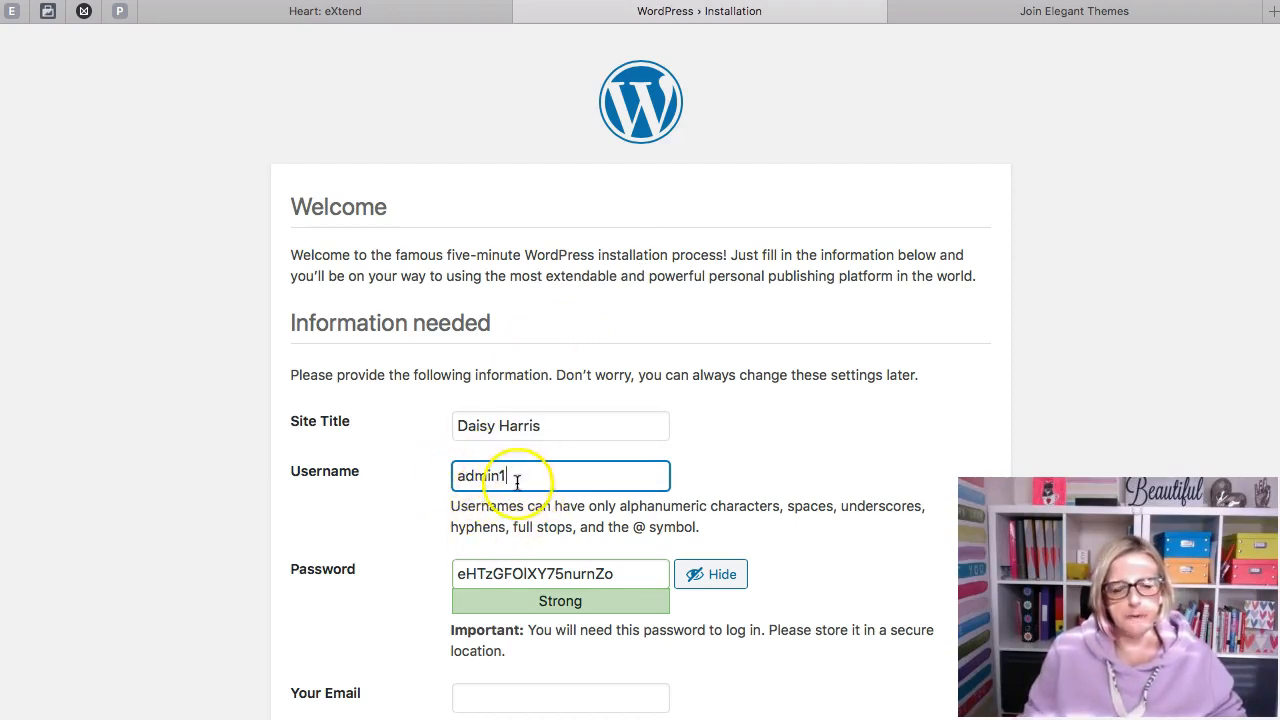
drag(629, 572, 386, 571)
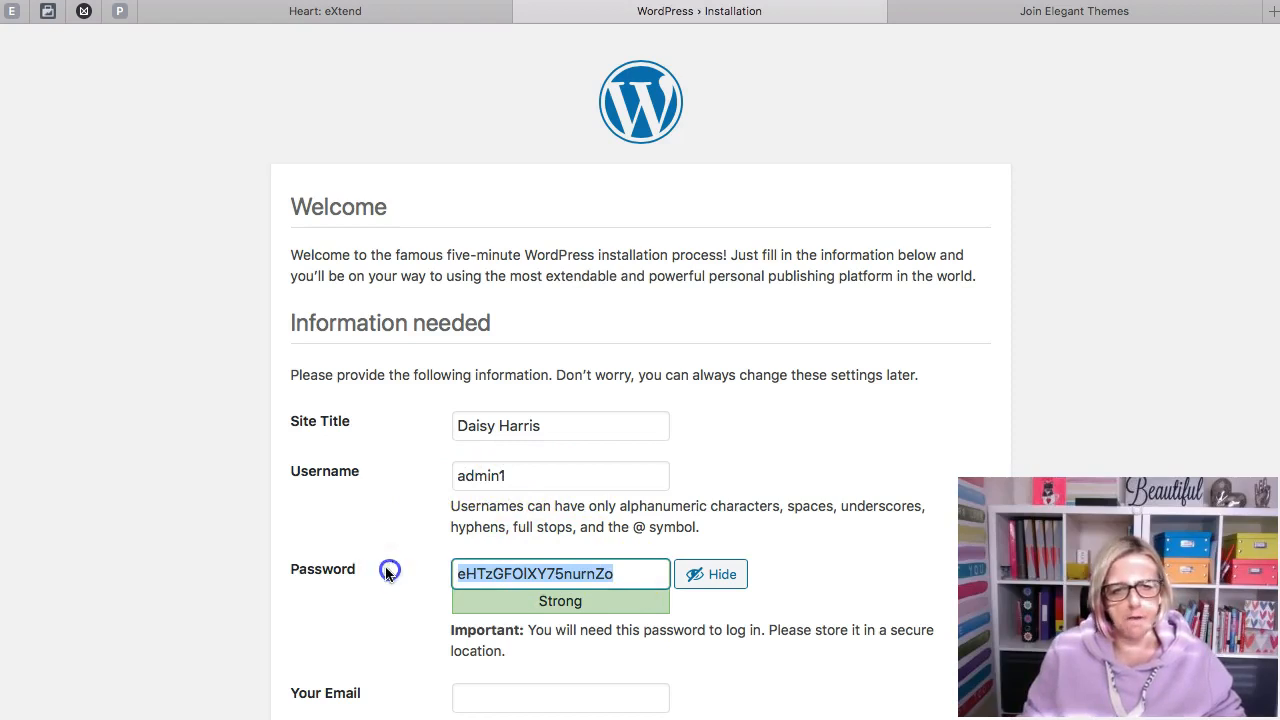
key(BackSpace)
key(BackSpace)
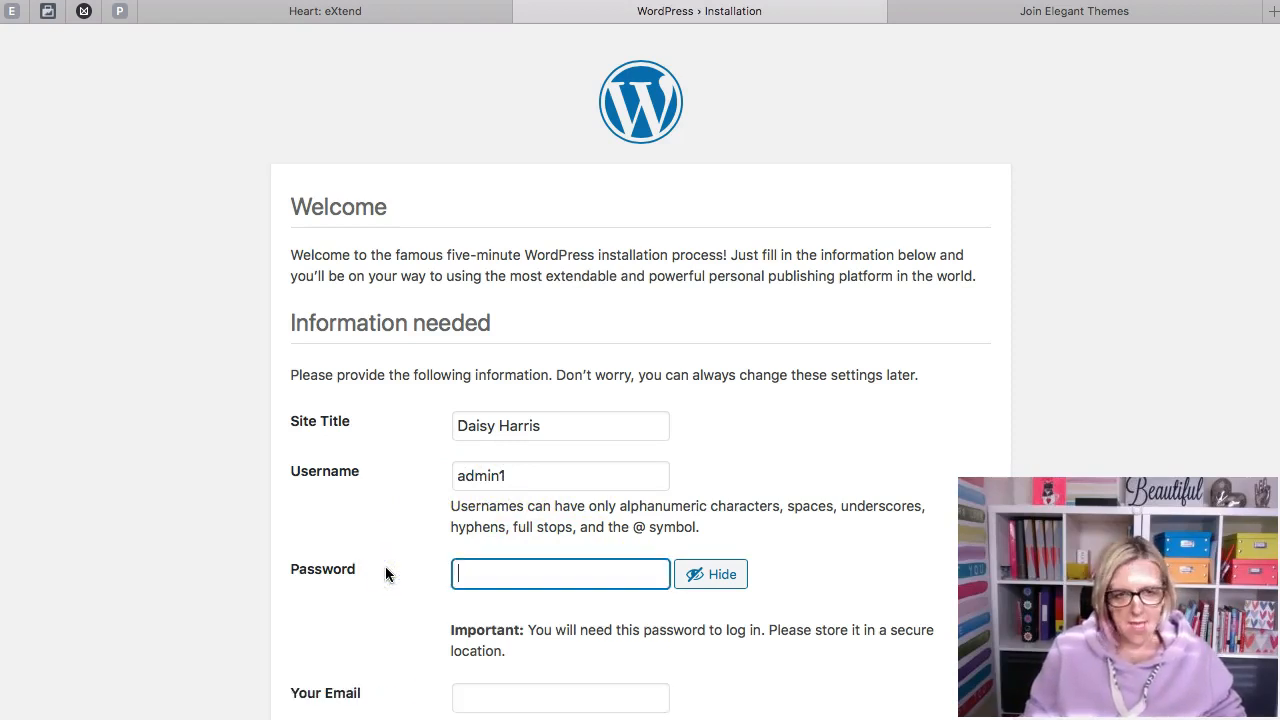
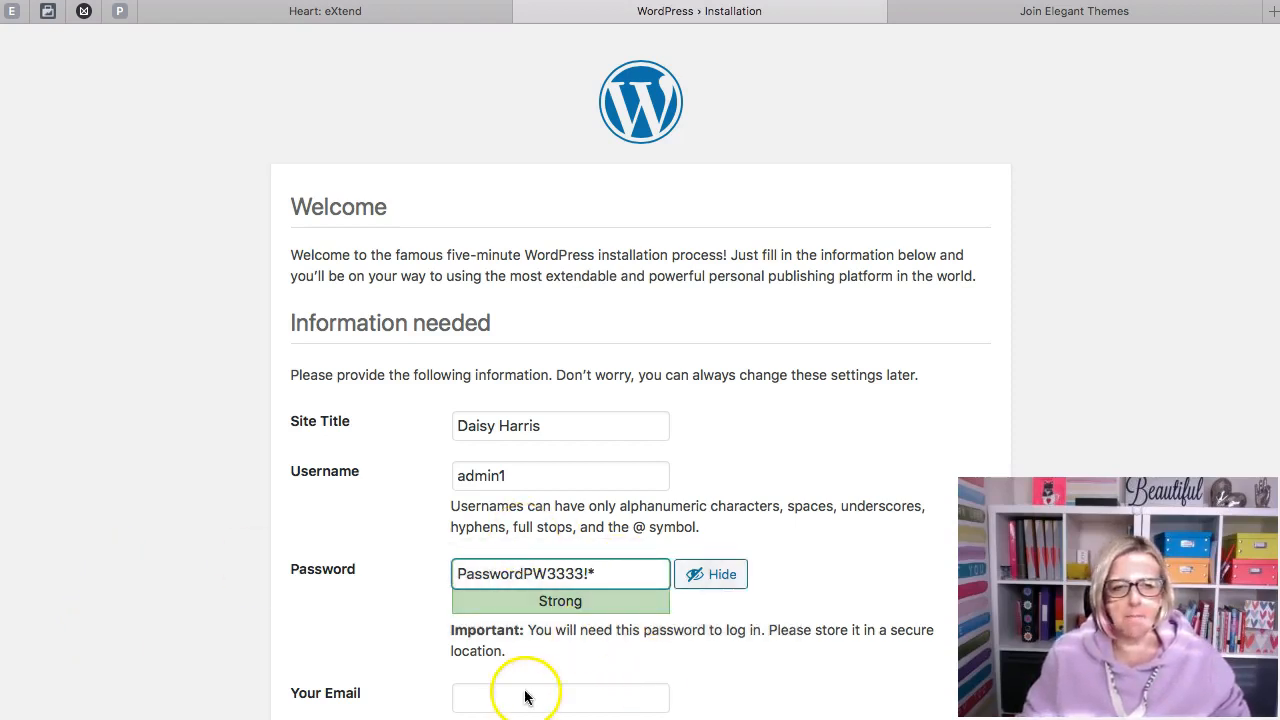
Fill in the administrator's e-mail address on the Welcome form
scroll(527, 685, down, 2)
click(523, 603)
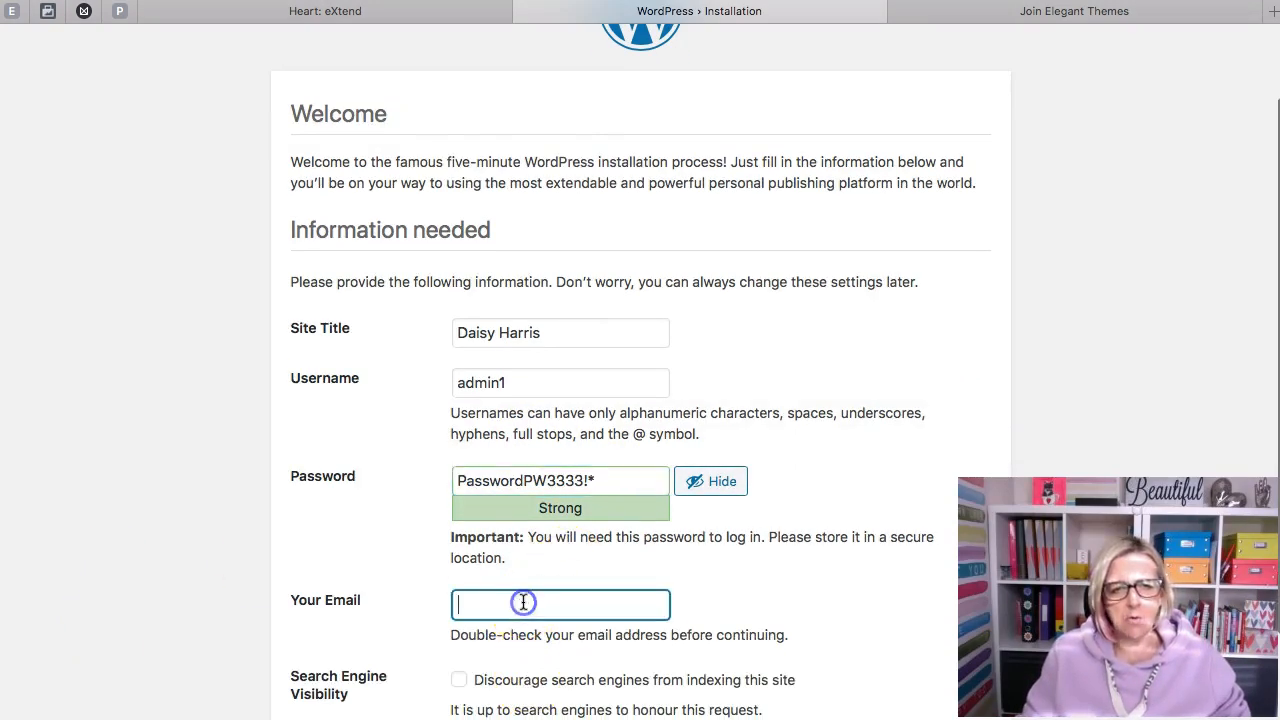
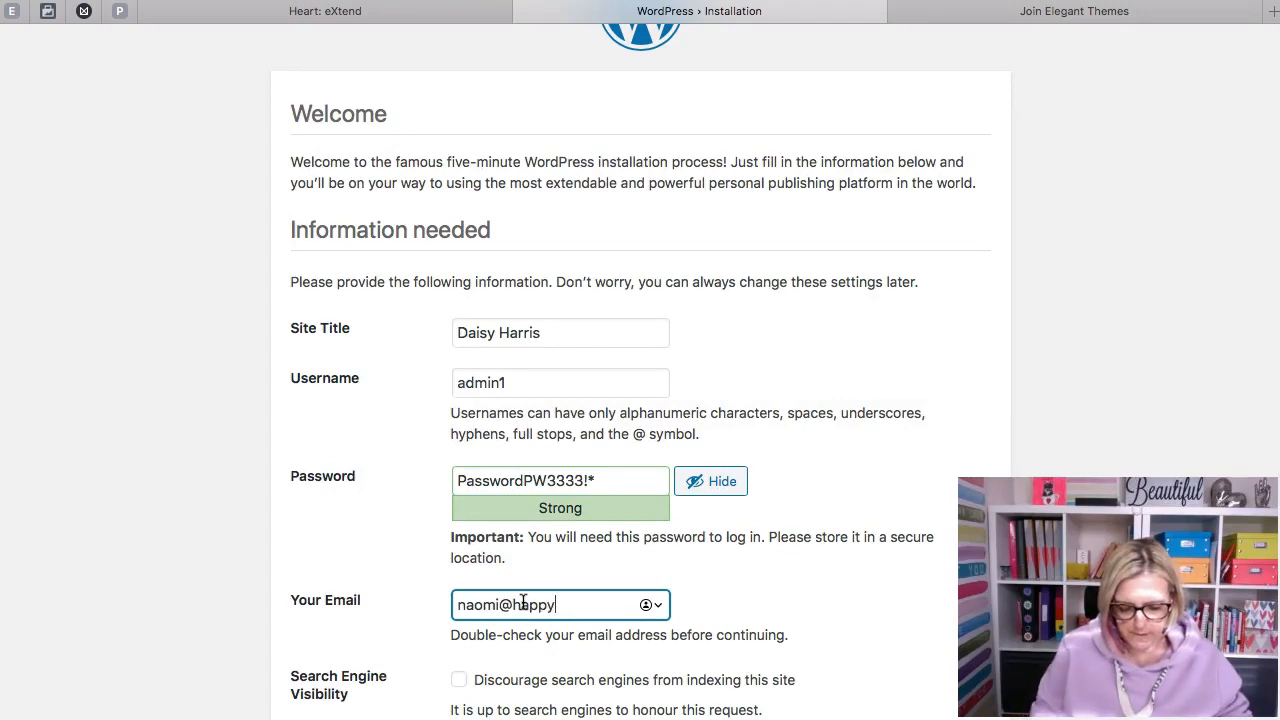
scroll(530, 590, down, 2)
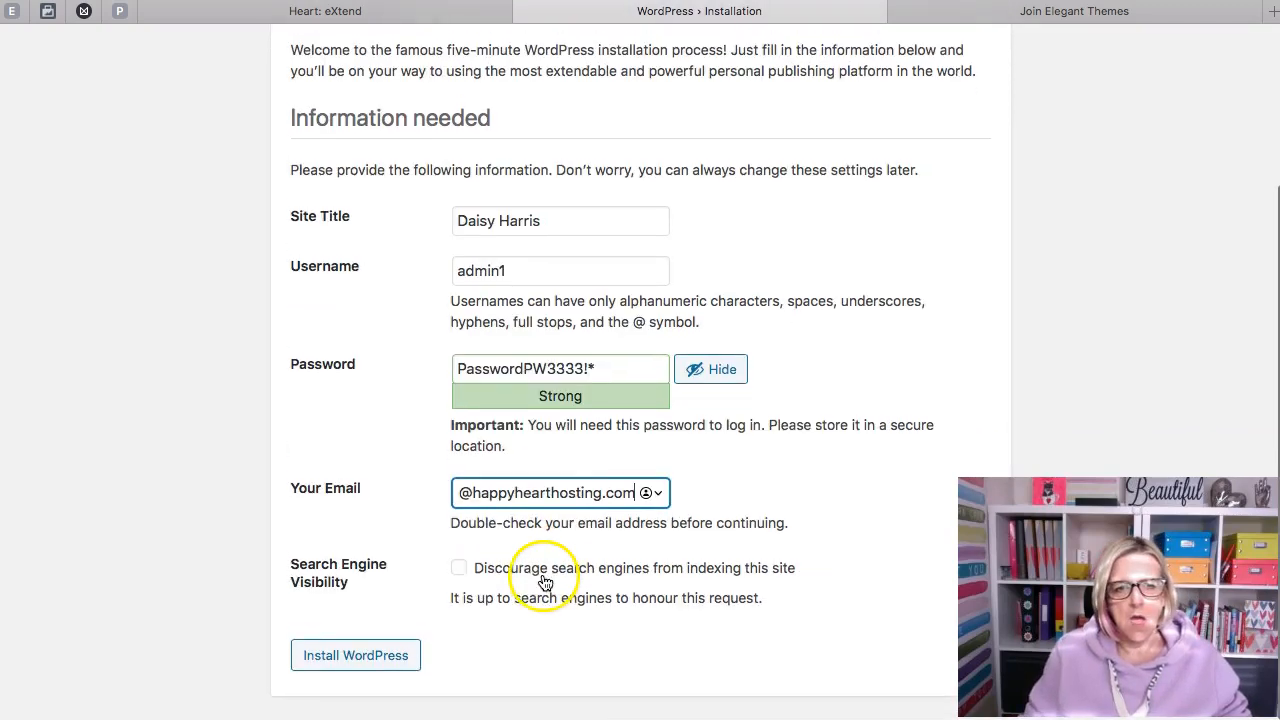
Run the WordPress install, enter the admin username on the login page, then switch to Finder Recents
click(366, 656)
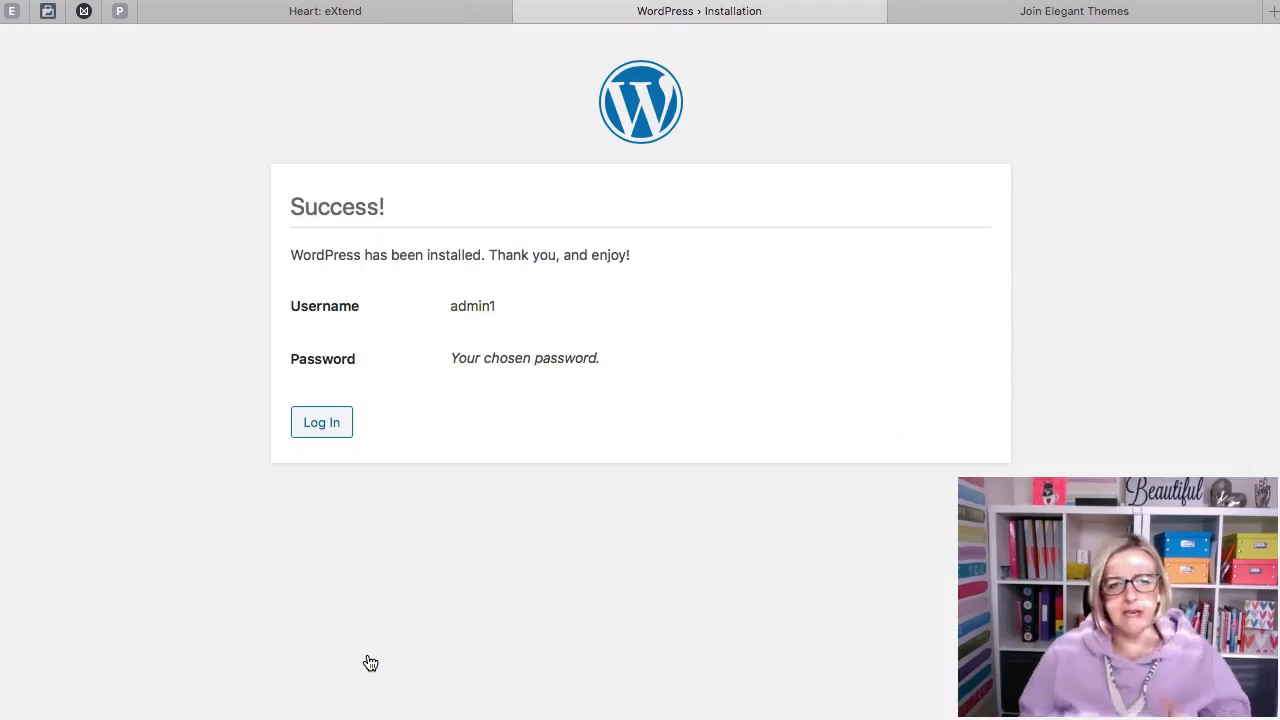
click(330, 423)
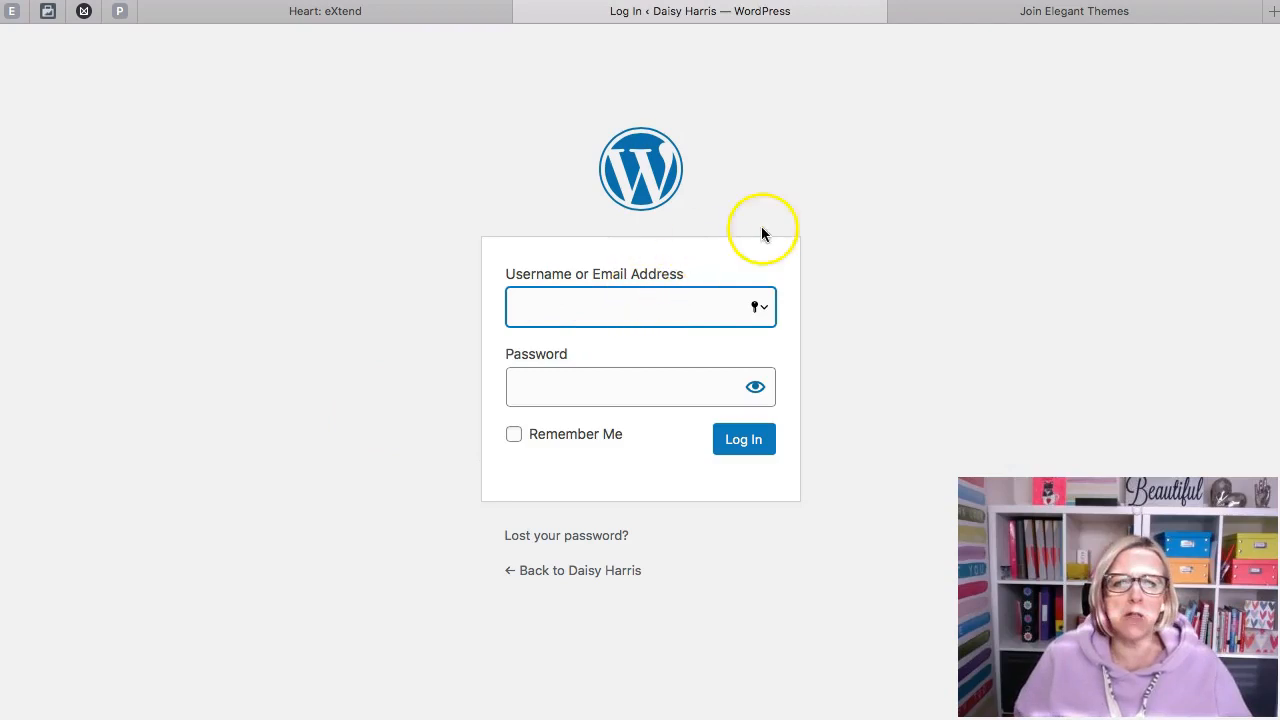
text(admin)
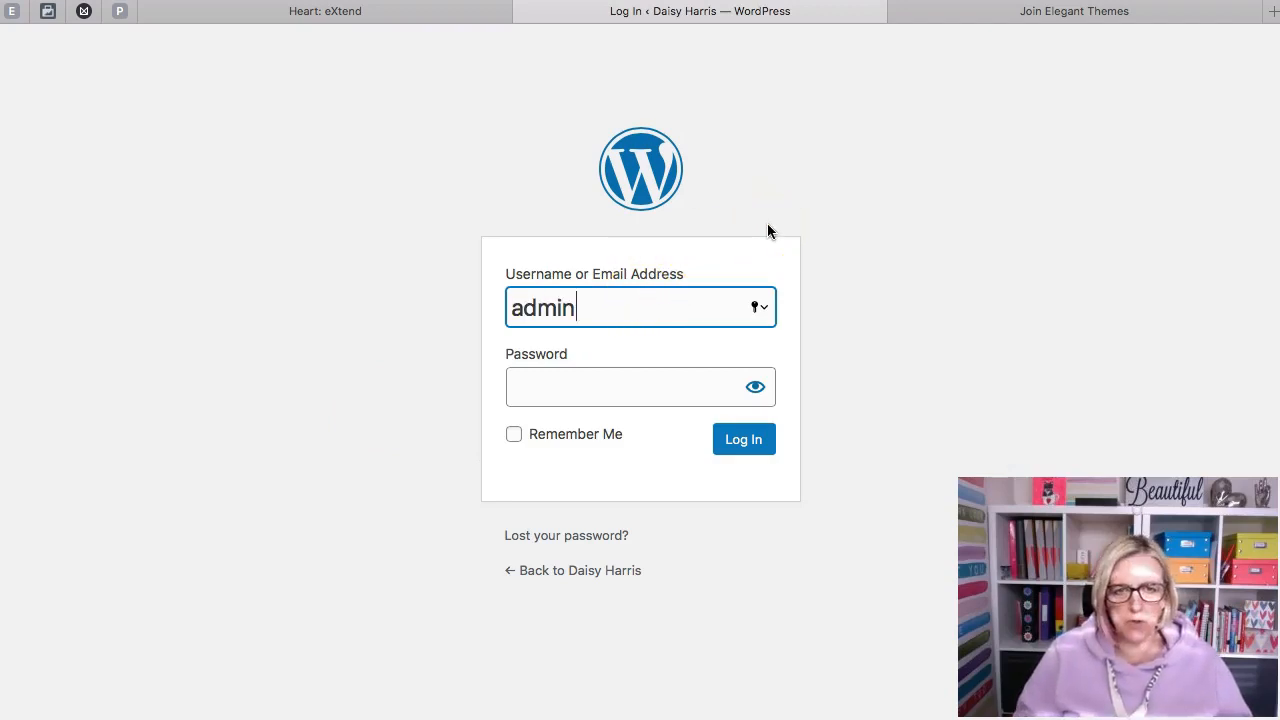
text(1)
key(Tab)
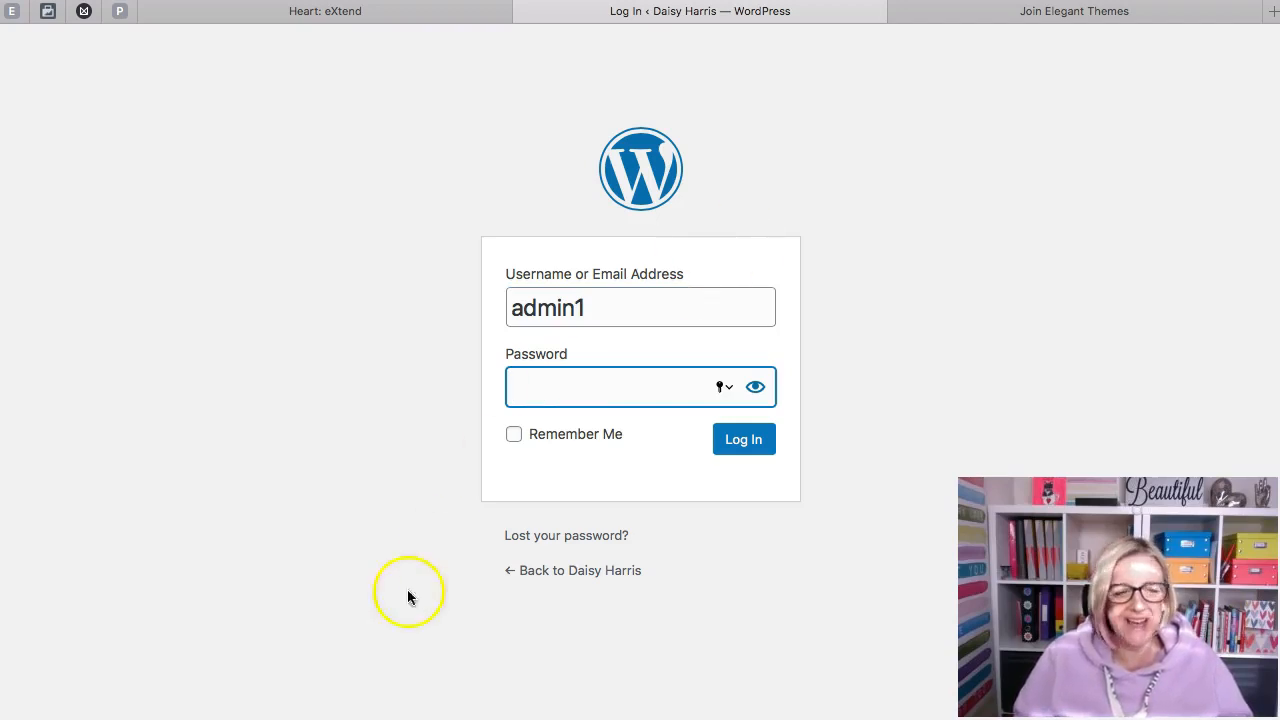
key(super+Tab)
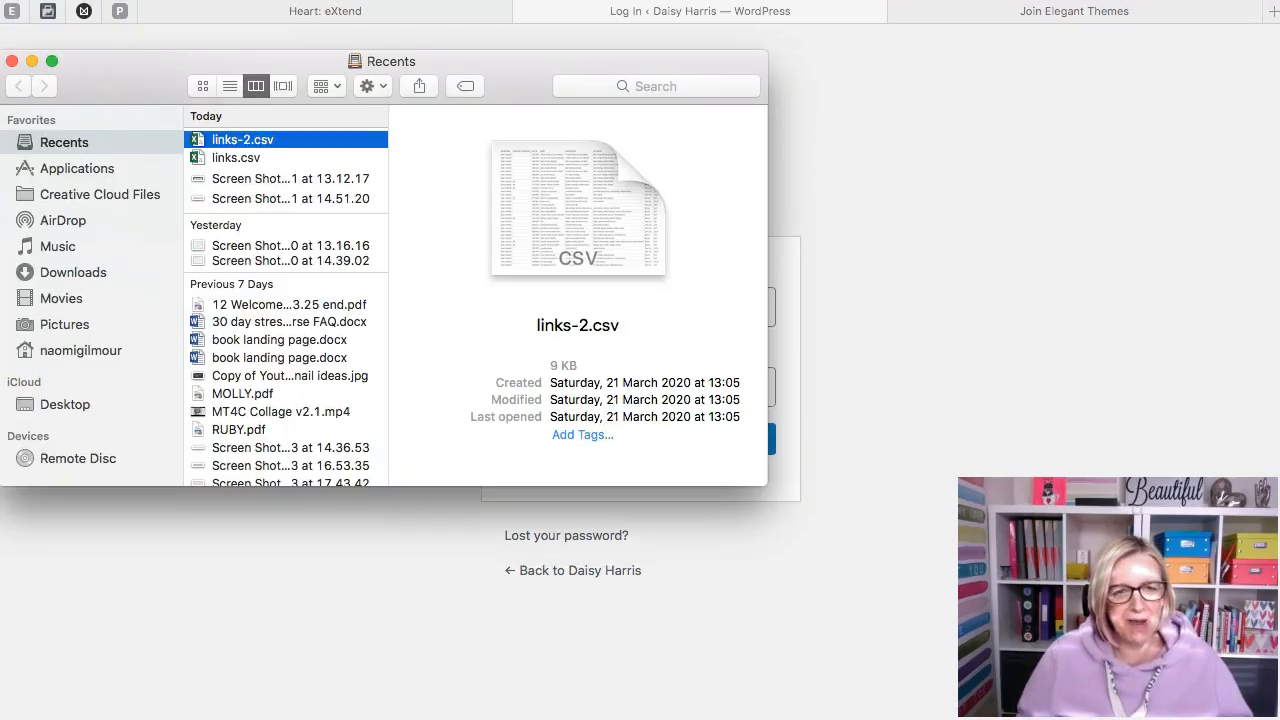
Find the newest Desktop screenshot in Finder, then enter the password on the login page
click(72, 324)
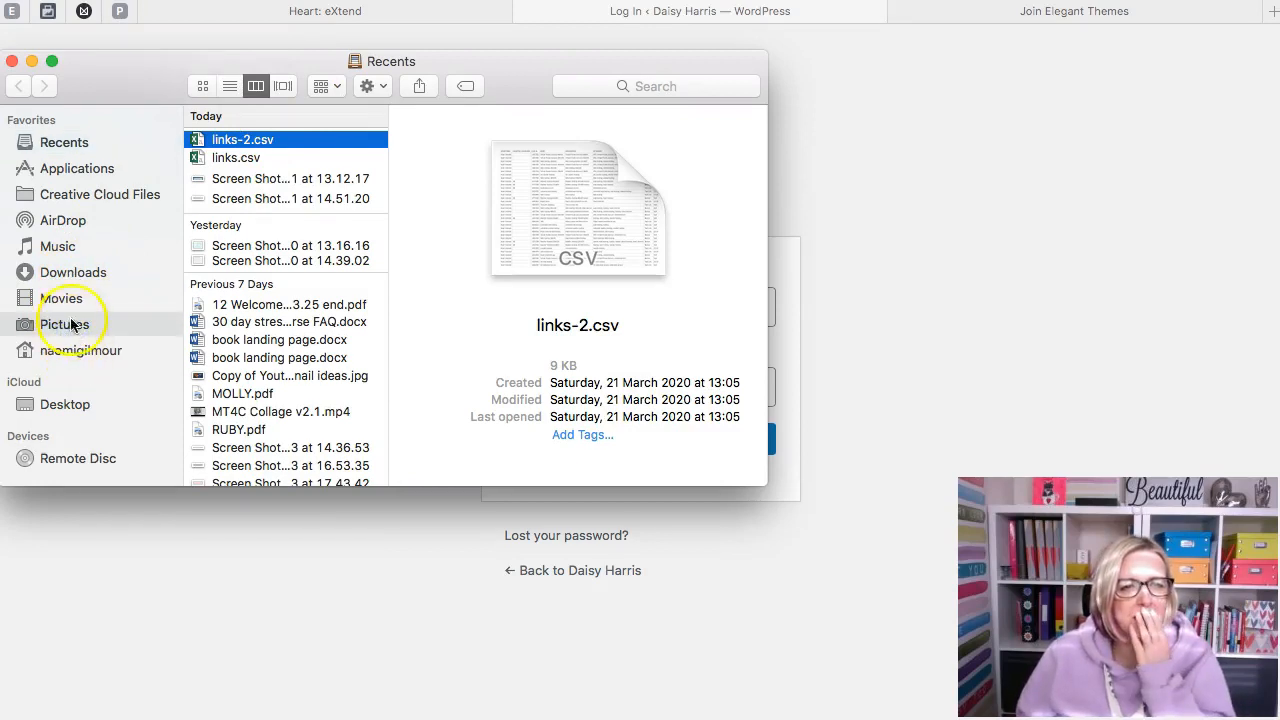
click(65, 404)
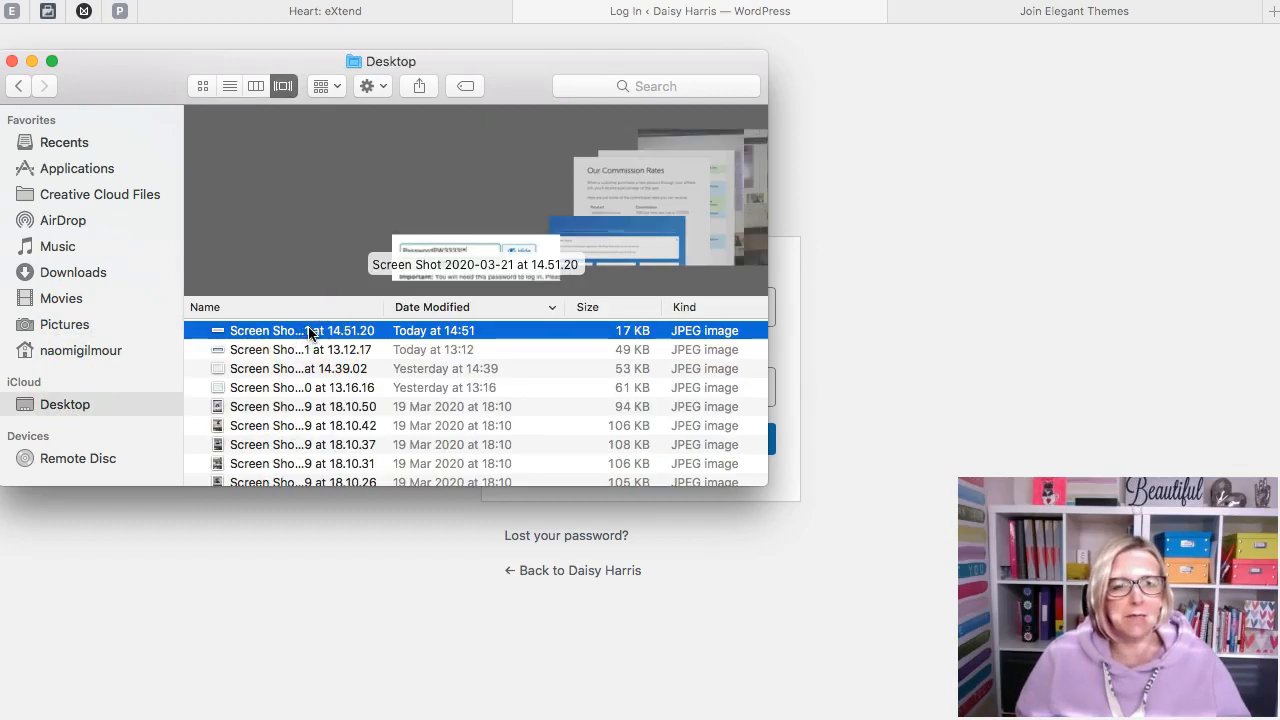
click(309, 344)
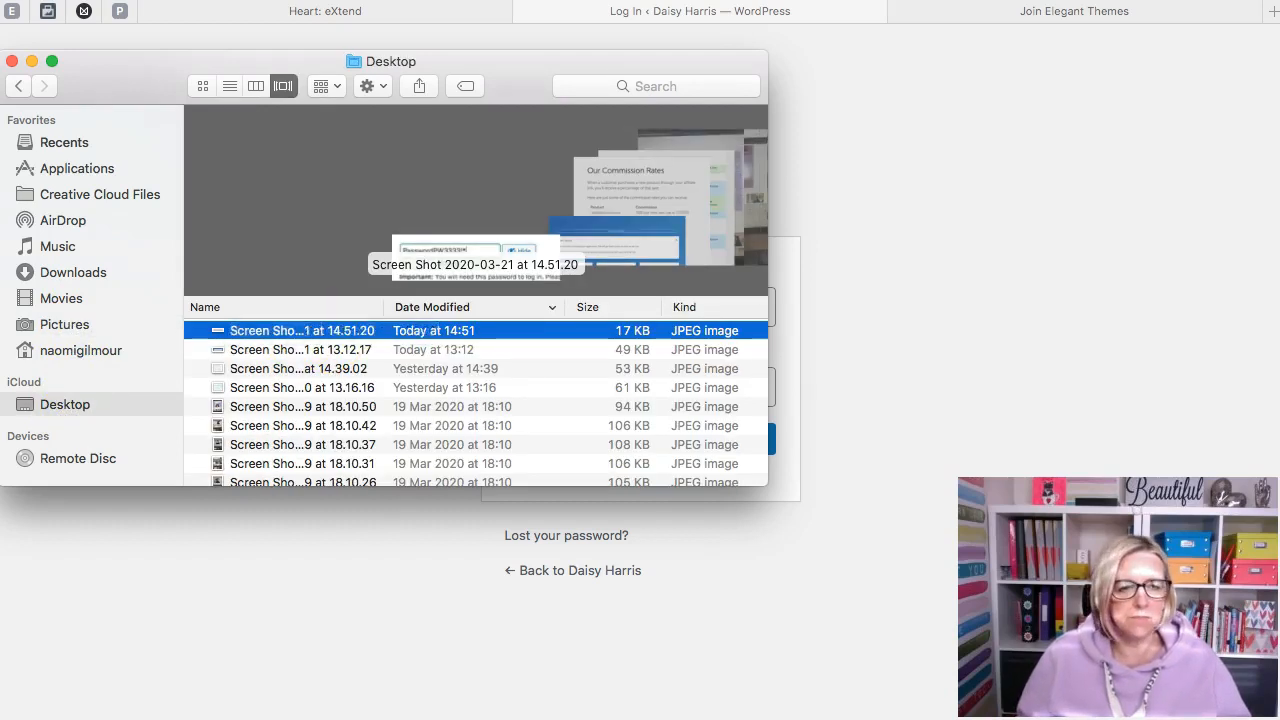
click(559, 392)
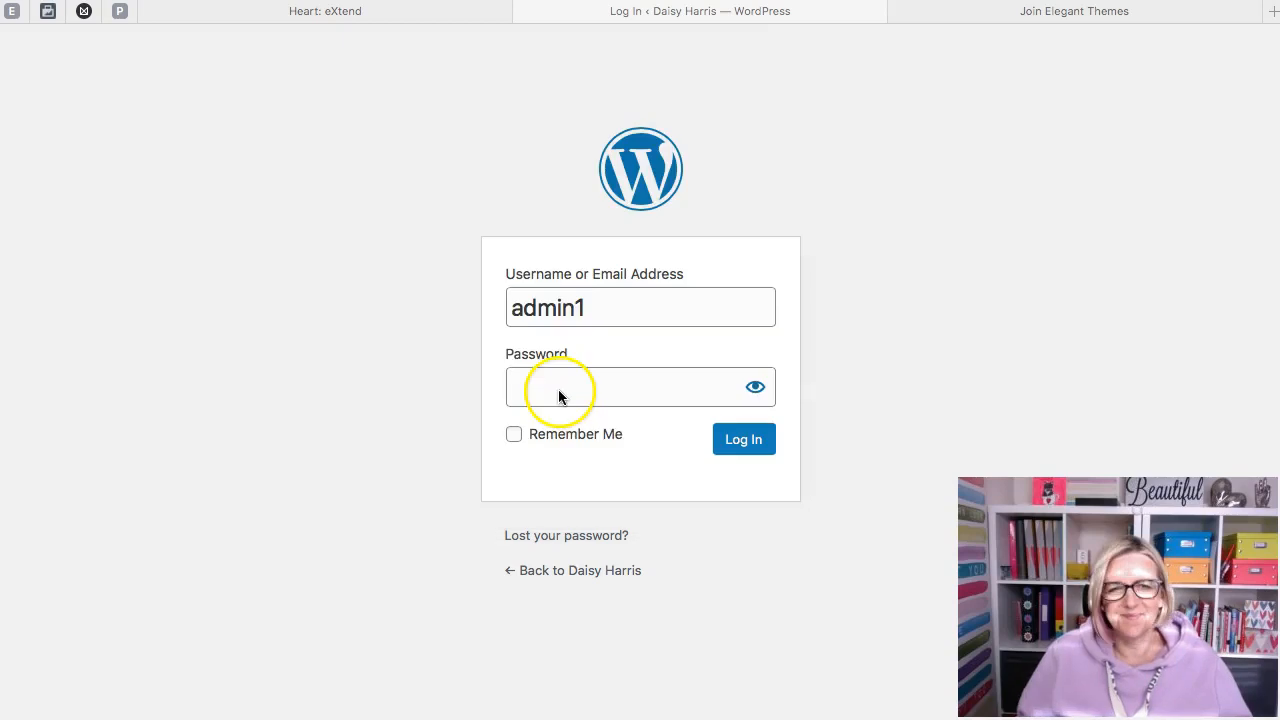
text(****)
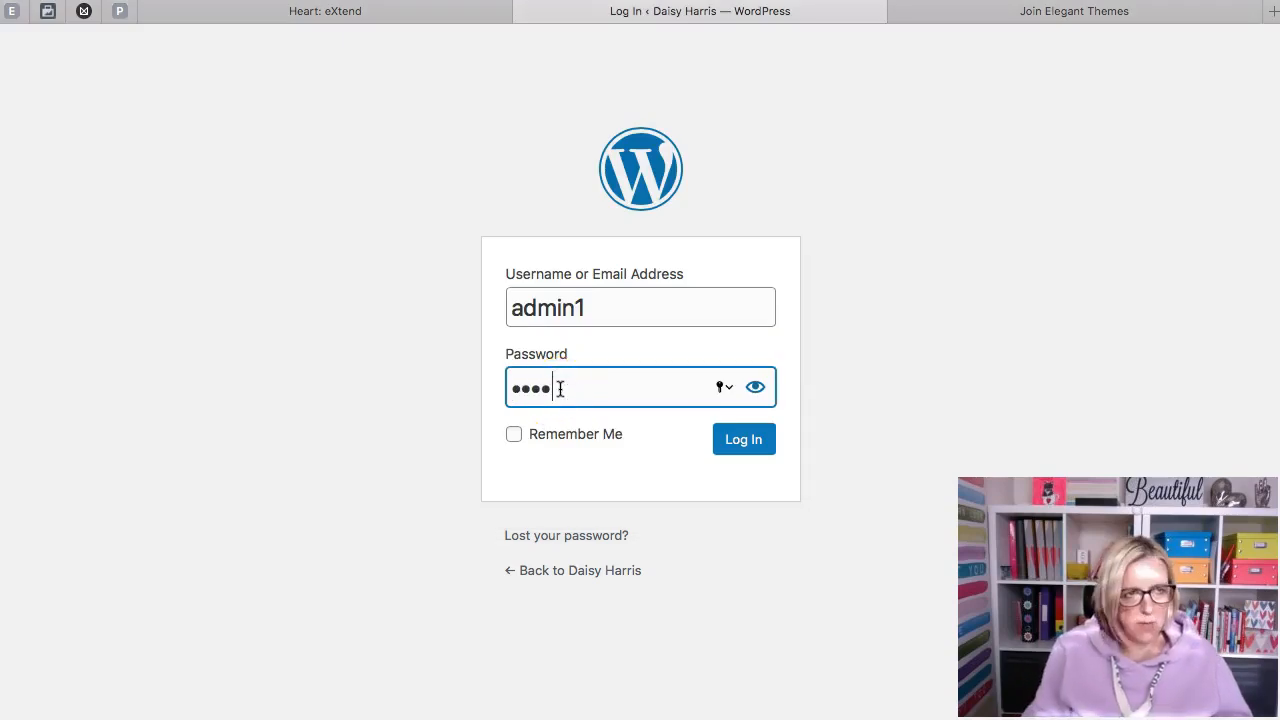
text(******)
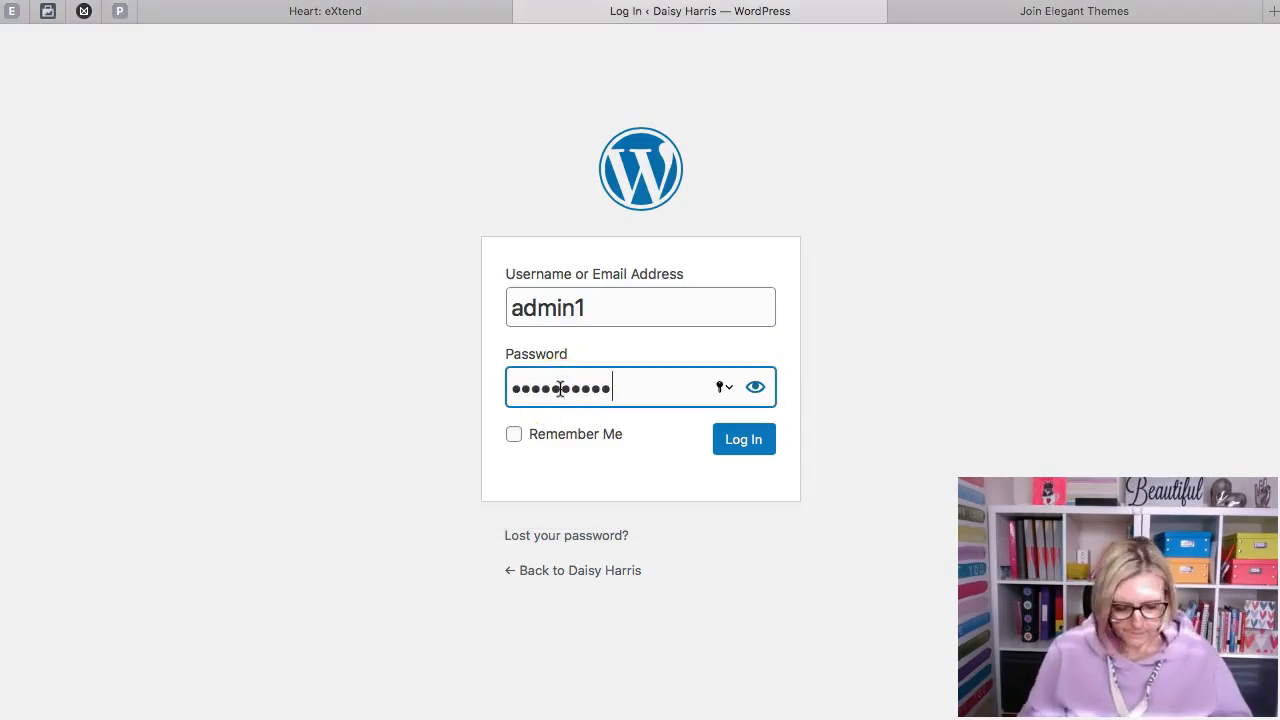
text(*)
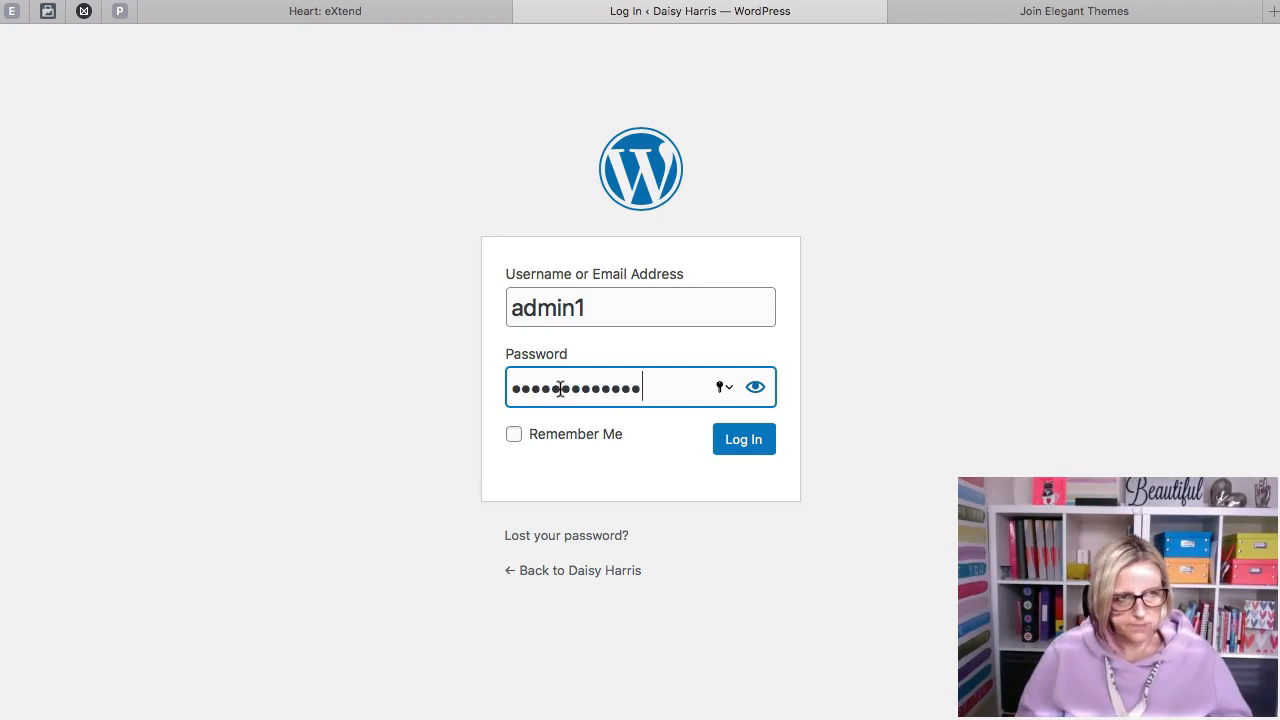
text(**)
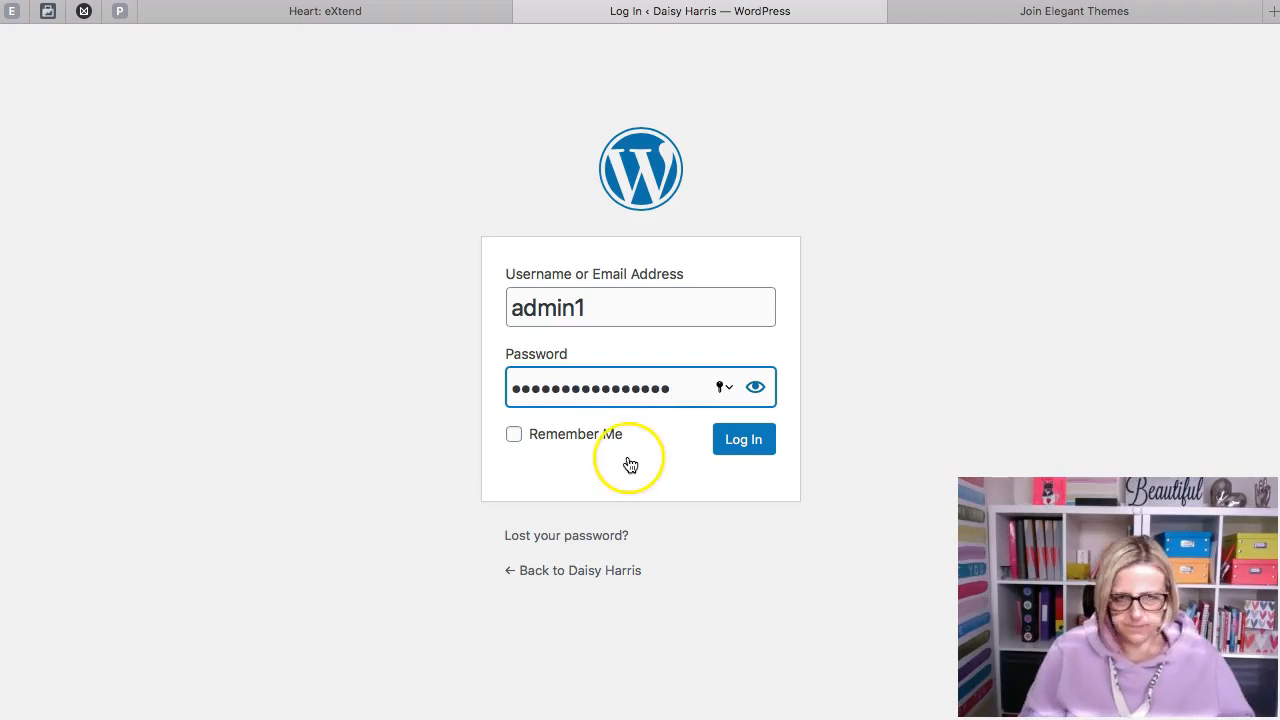
Tick Remember Me, log in, and save the password to Safari's Keychain
click(514, 435)
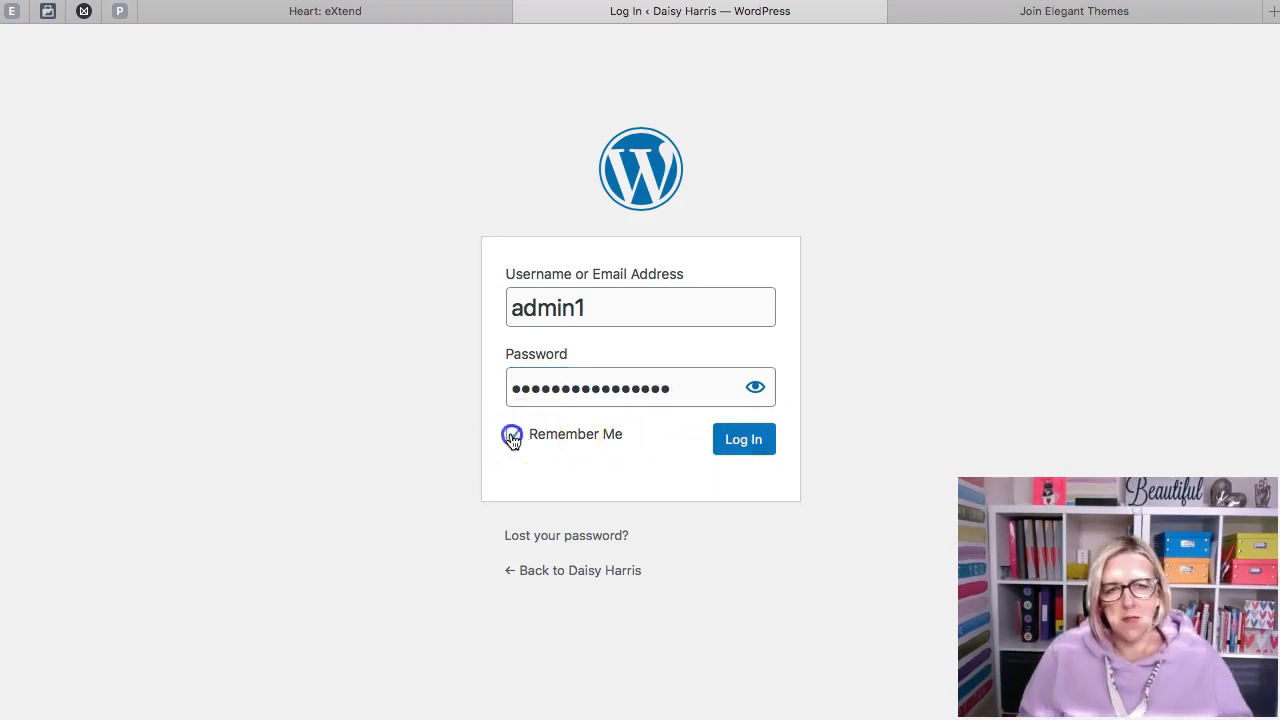
click(756, 444)
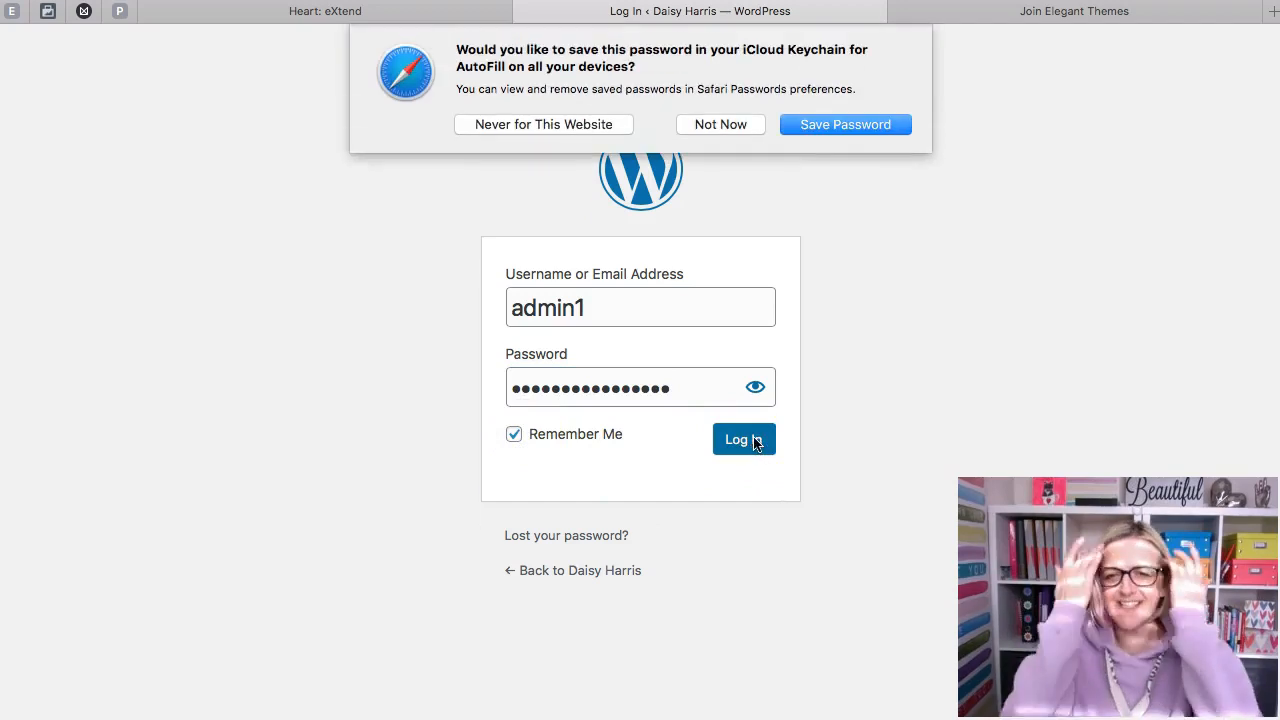
click(884, 125)
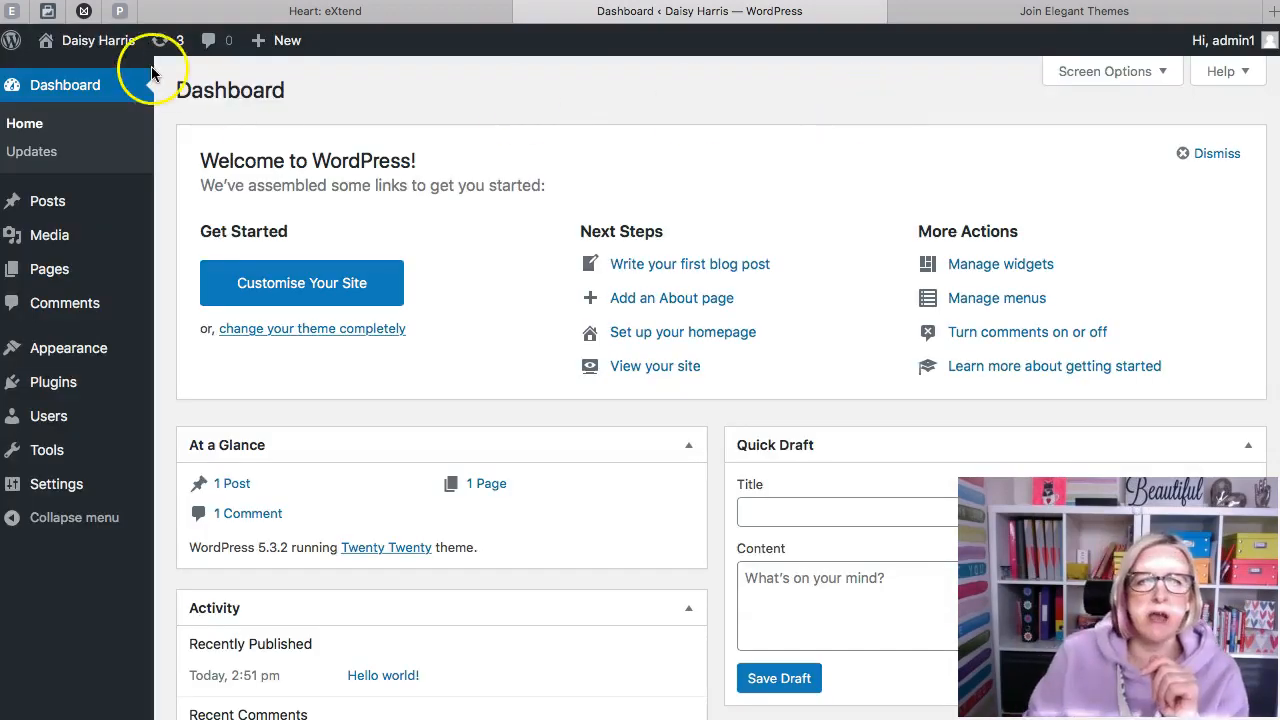
click(106, 44)
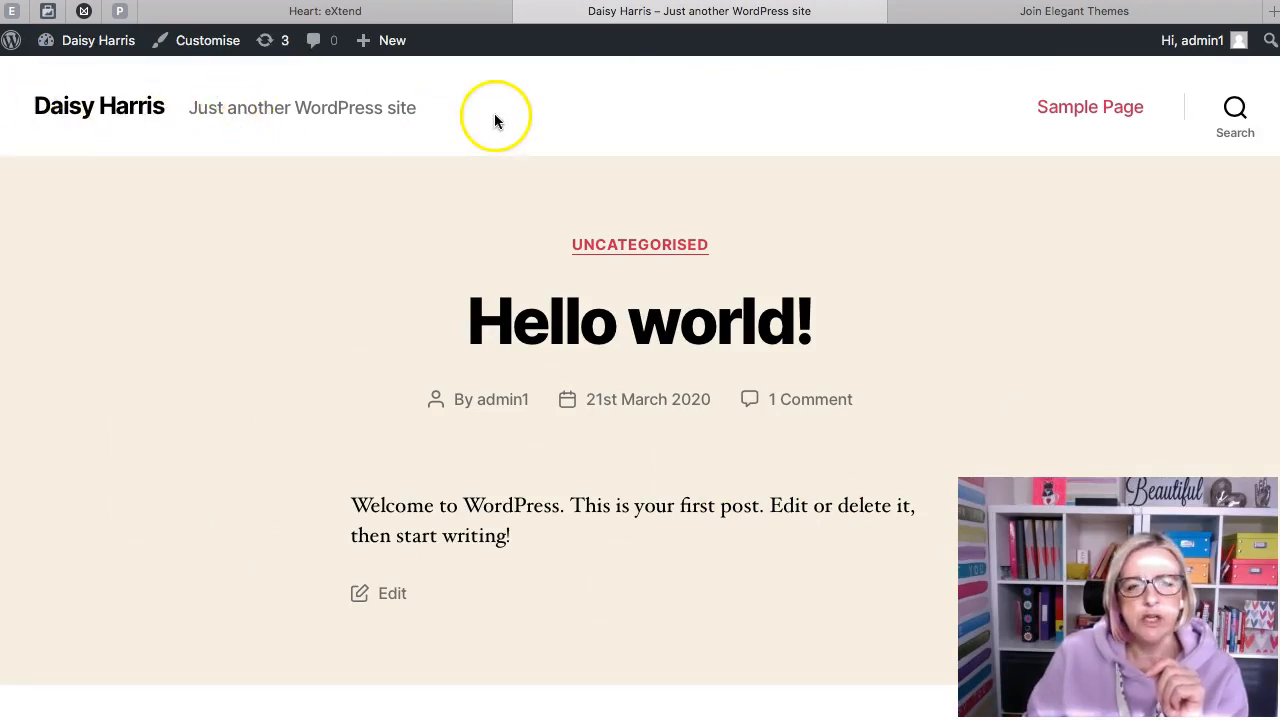
scroll(1114, 214, down, 1)
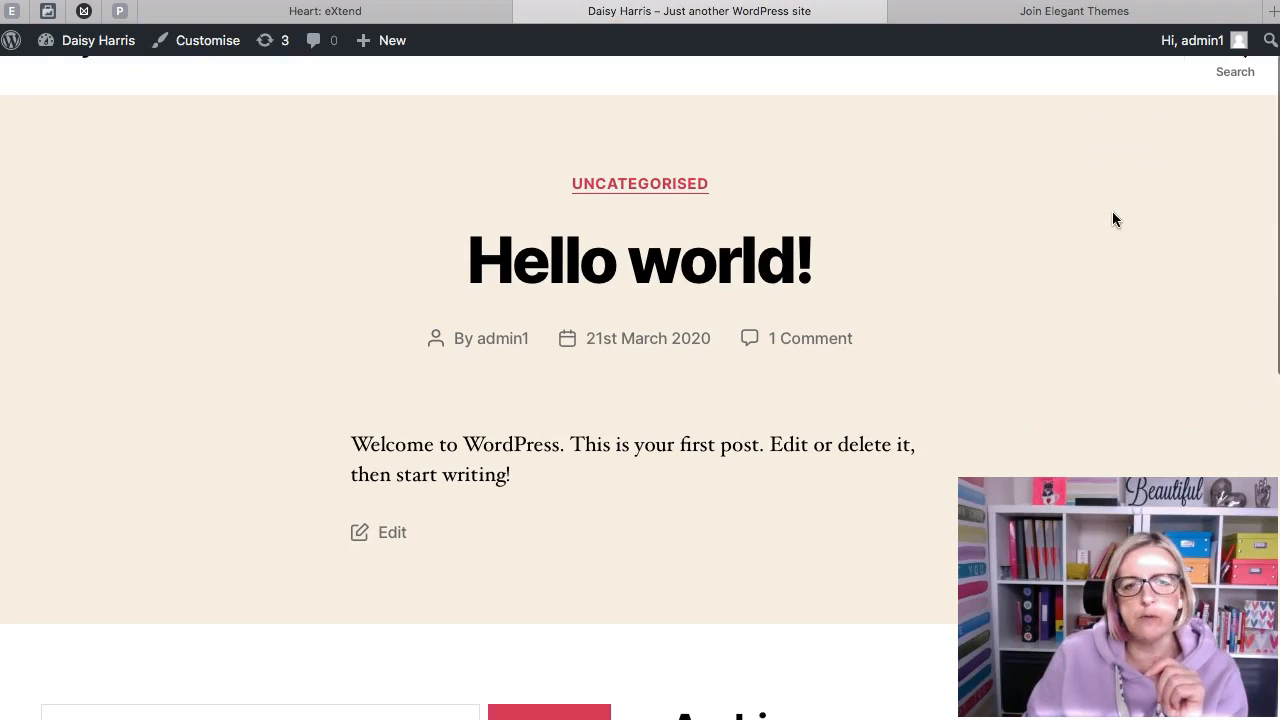
scroll(641, 386, down, 7)
scroll(641, 386, up, 10)
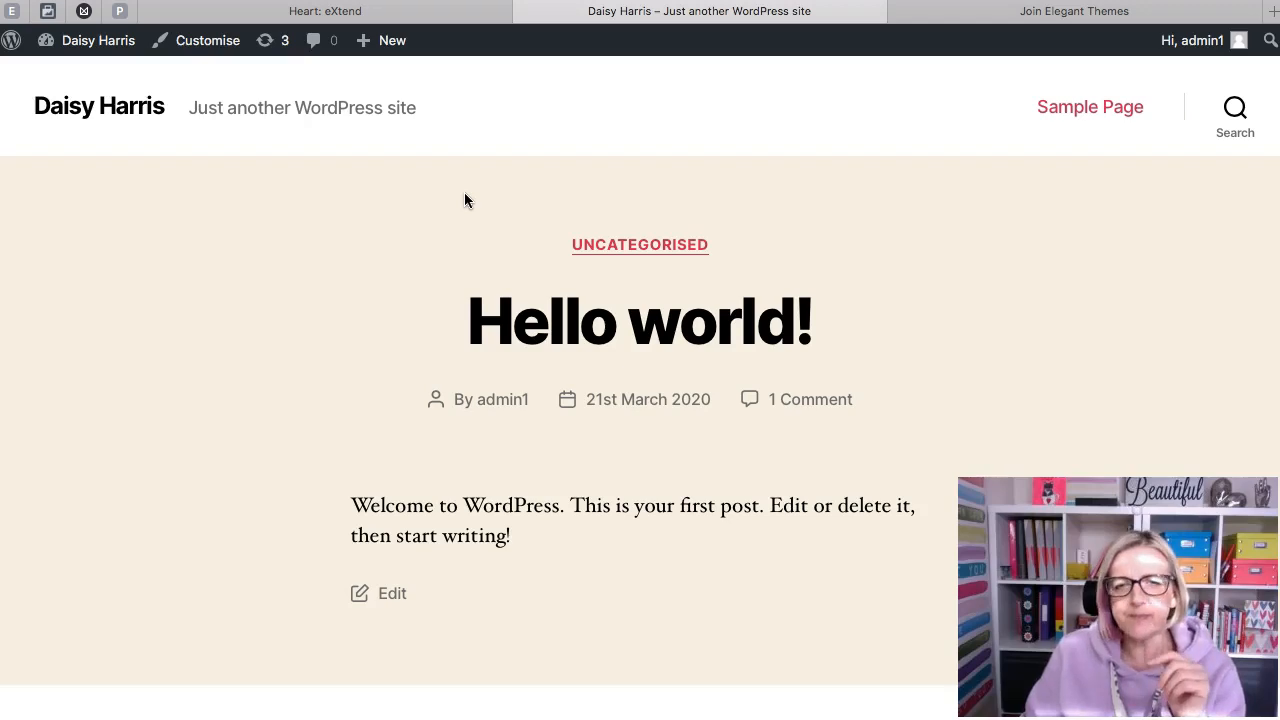
click(72, 50)
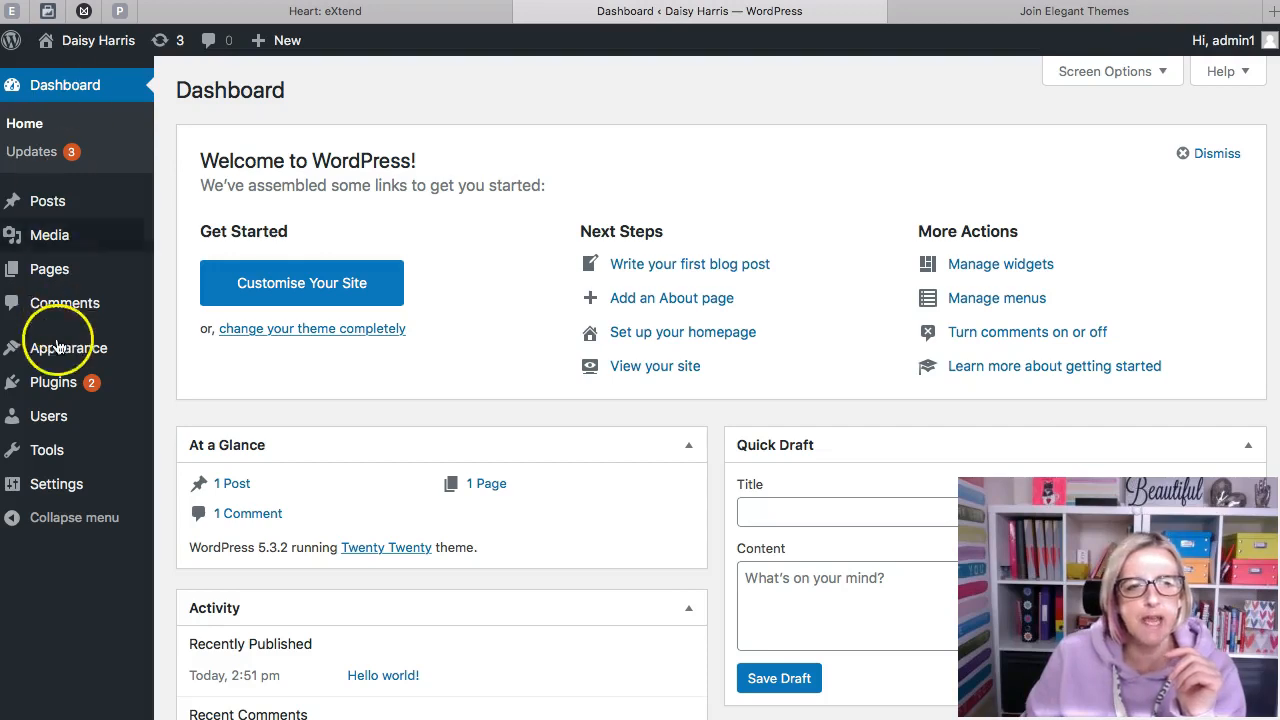
Activate Twenty Nineteen, then Twenty Seventeen, under Appearance > Themes and view the live front page
mouse_move(134, 355)
click(196, 354)
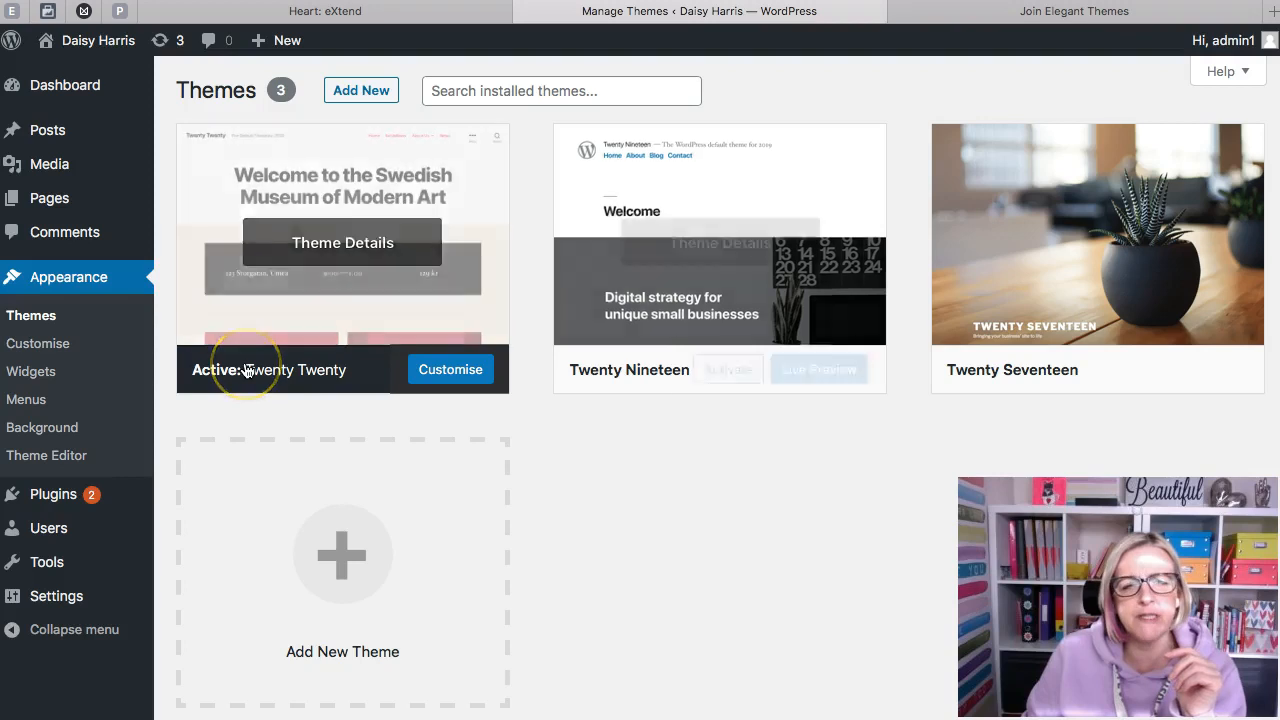
mouse_move(851, 360)
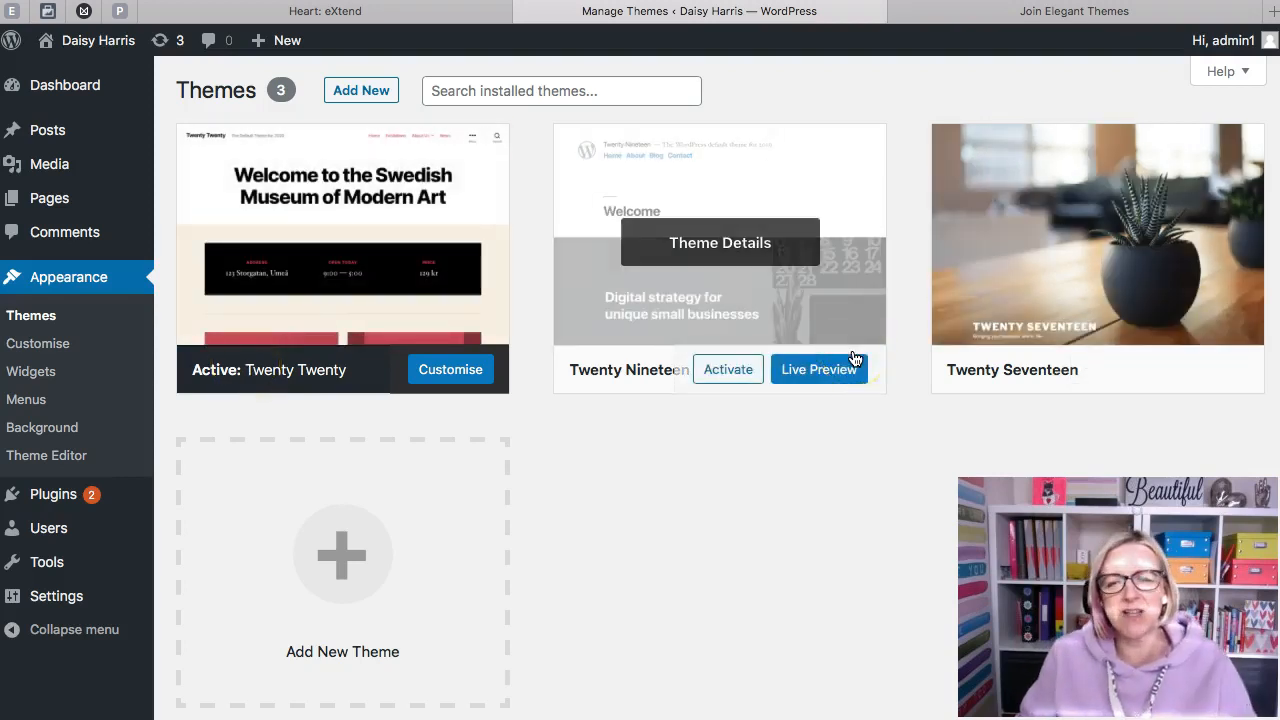
click(760, 408)
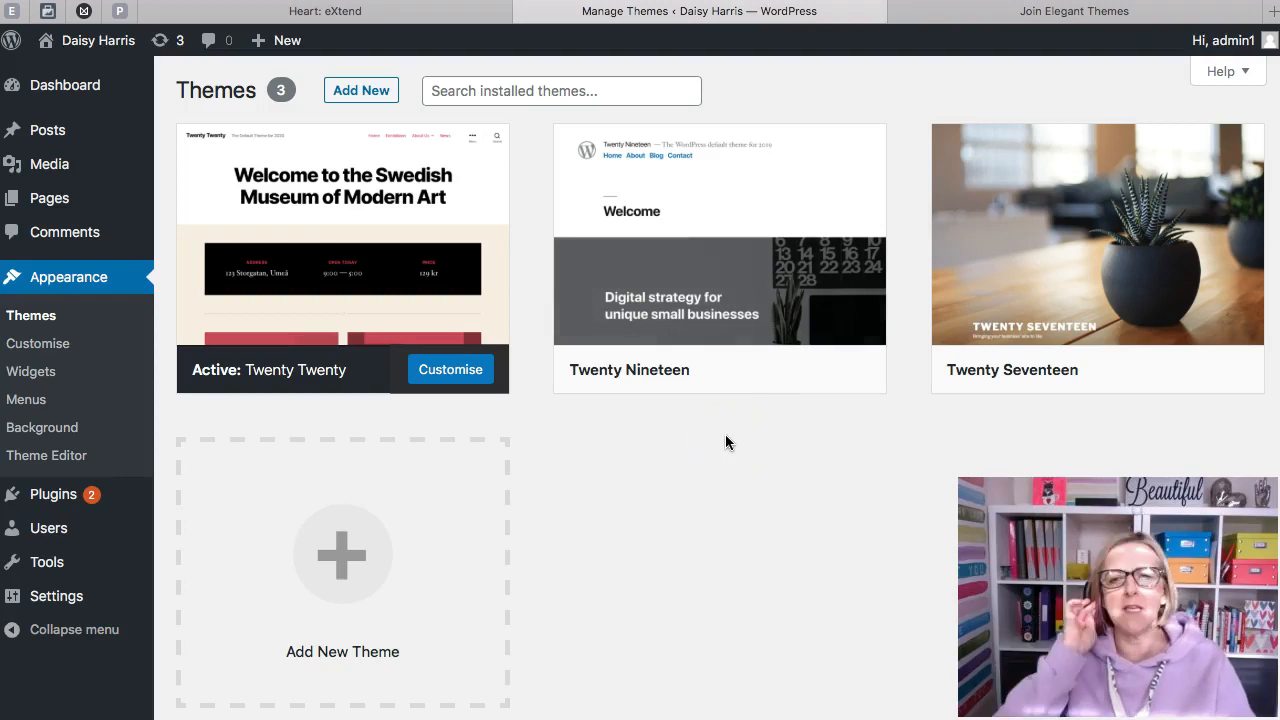
click(428, 259)
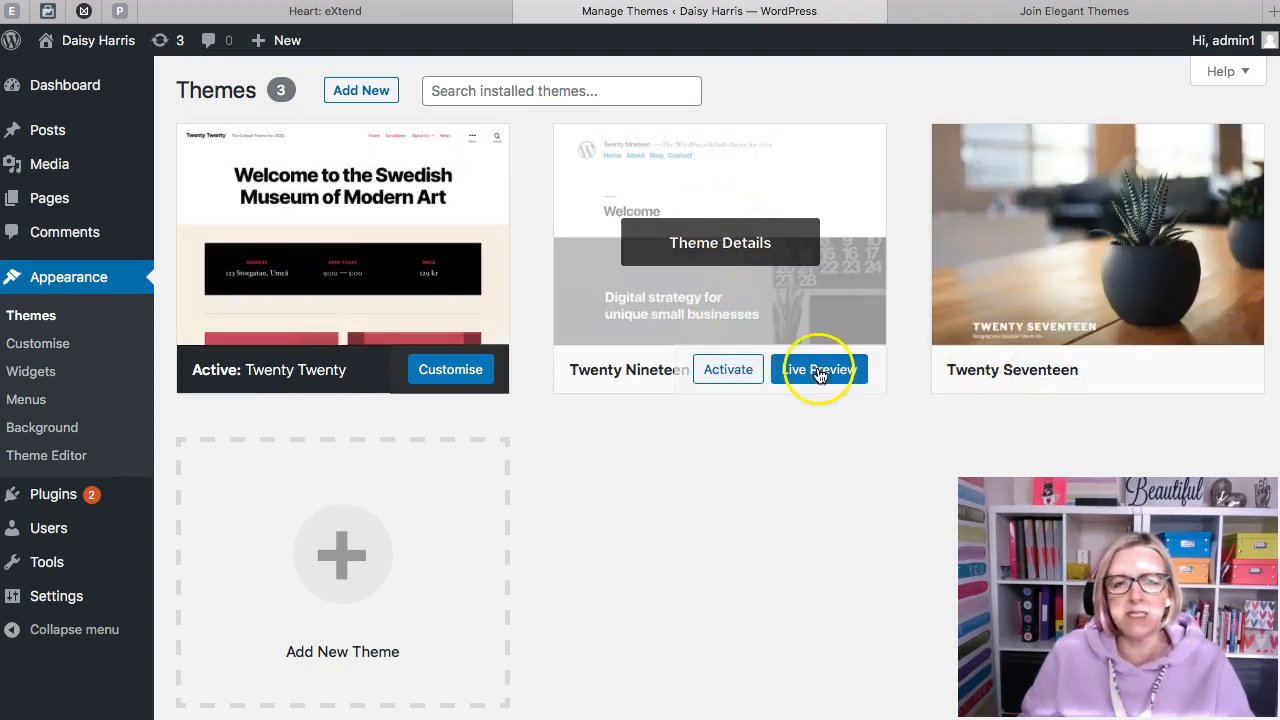
click(724, 371)
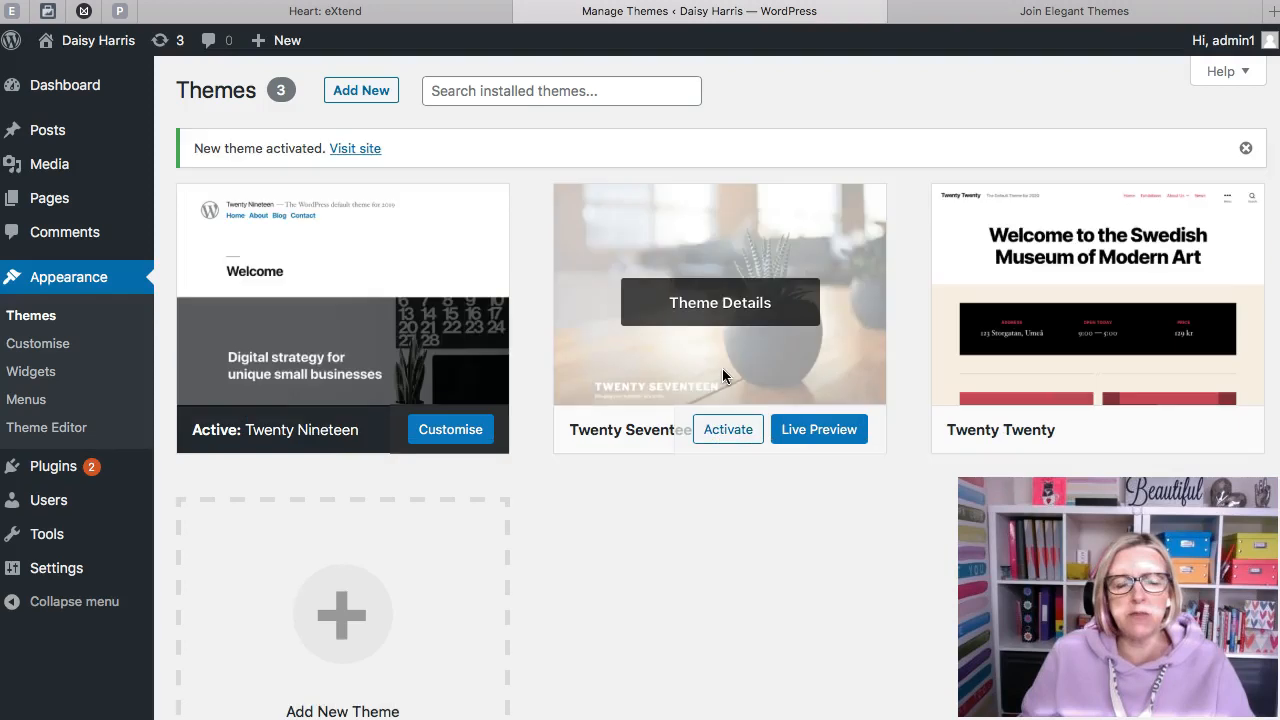
click(734, 436)
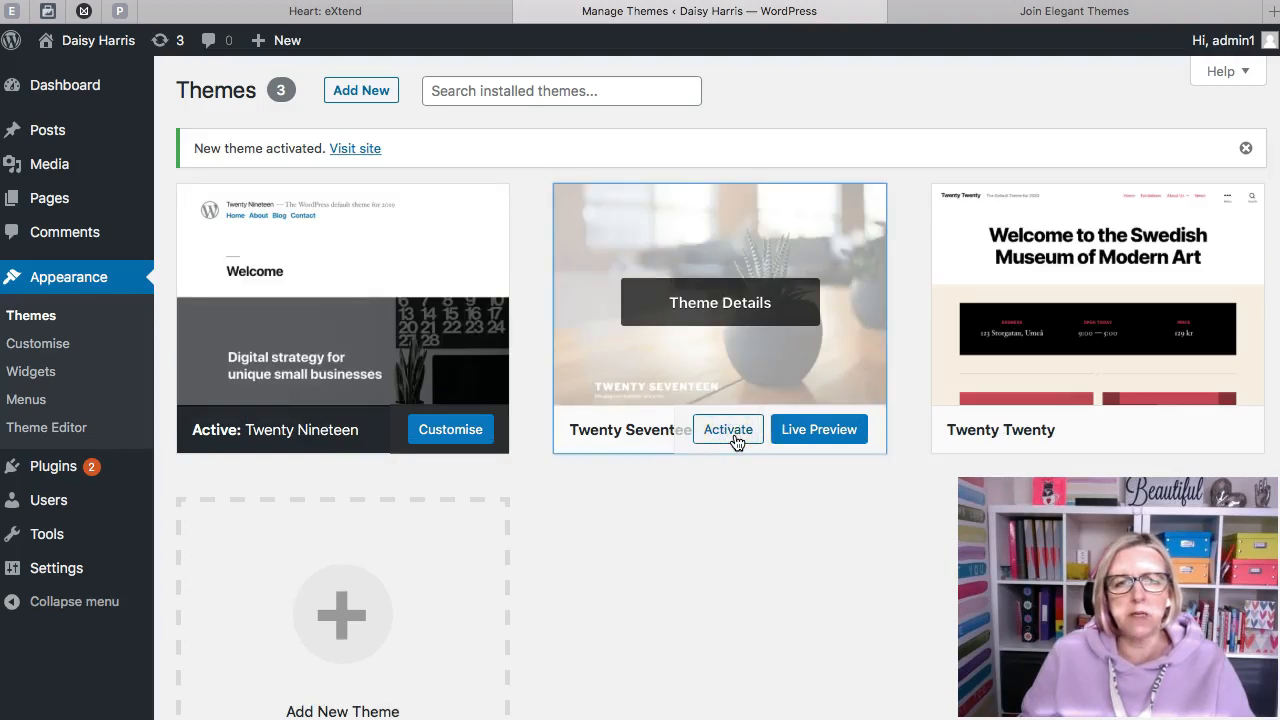
click(103, 43)
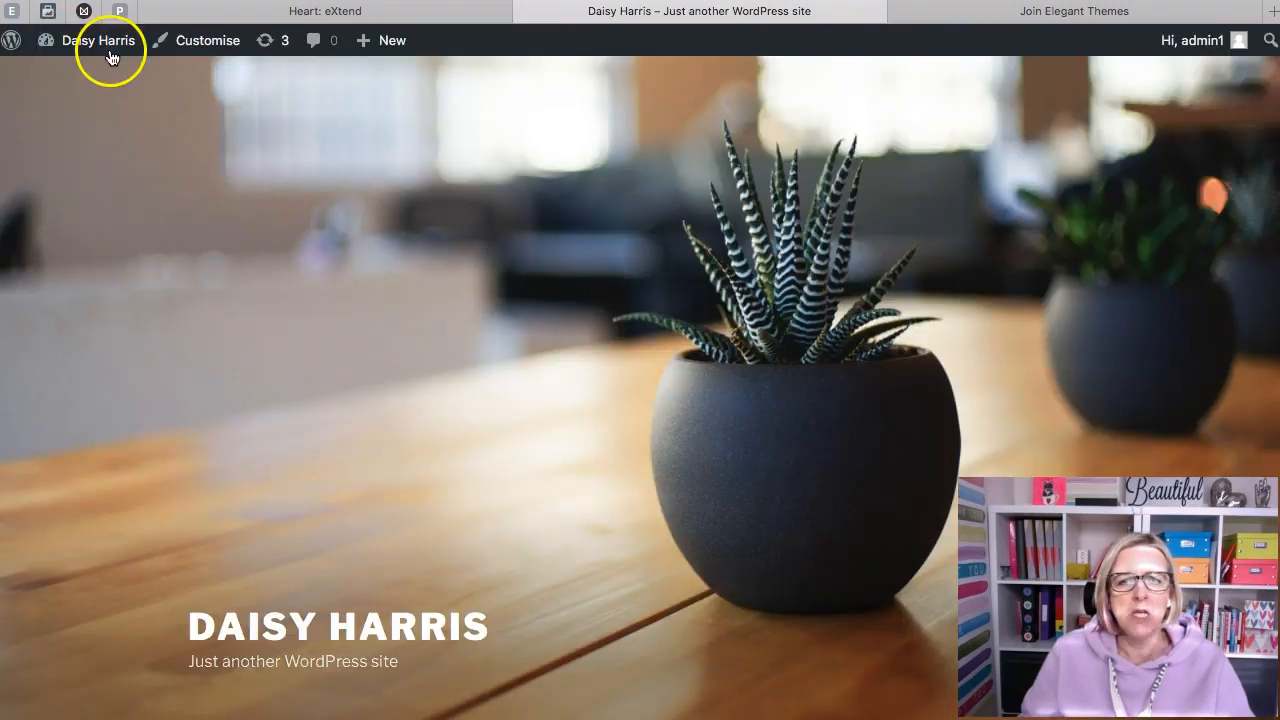
Go from the front page to the Dashboard showing Twenty Seventeen, then to the Join Elegant Themes tab
scroll(106, 51, down, 3)
scroll(608, 343, down, 4)
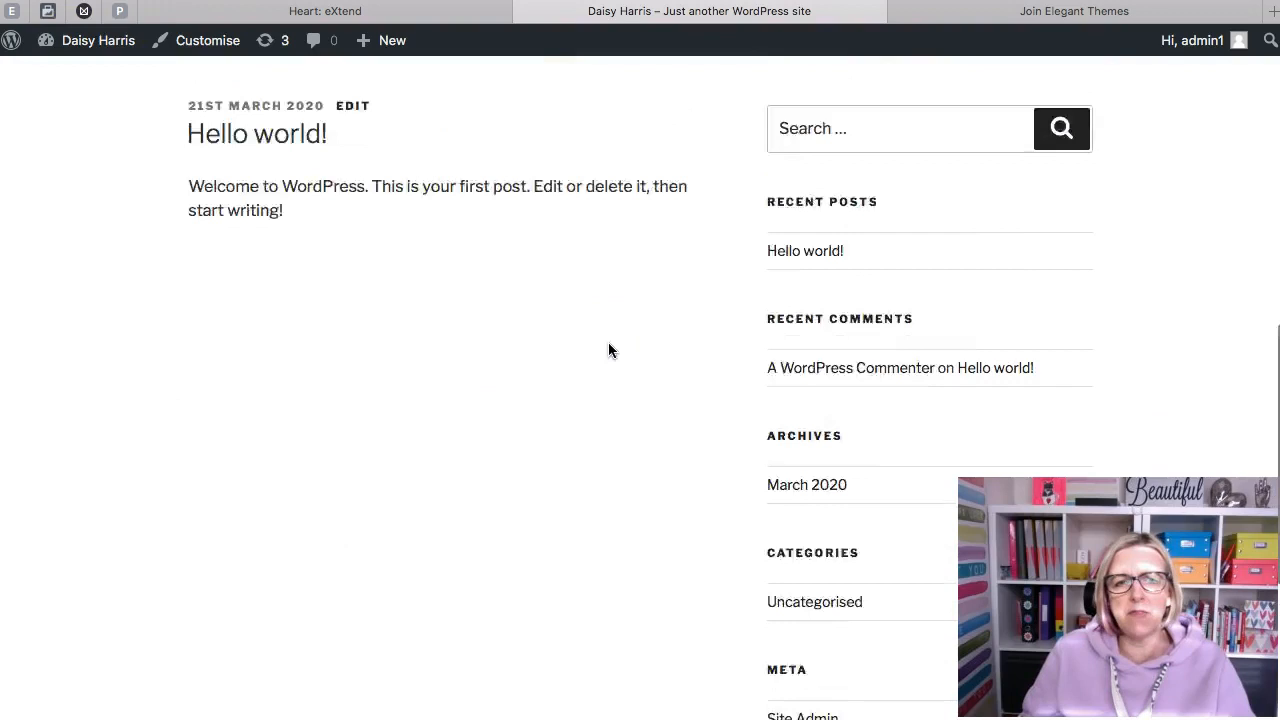
scroll(608, 343, down, 4)
scroll(608, 343, up, 4)
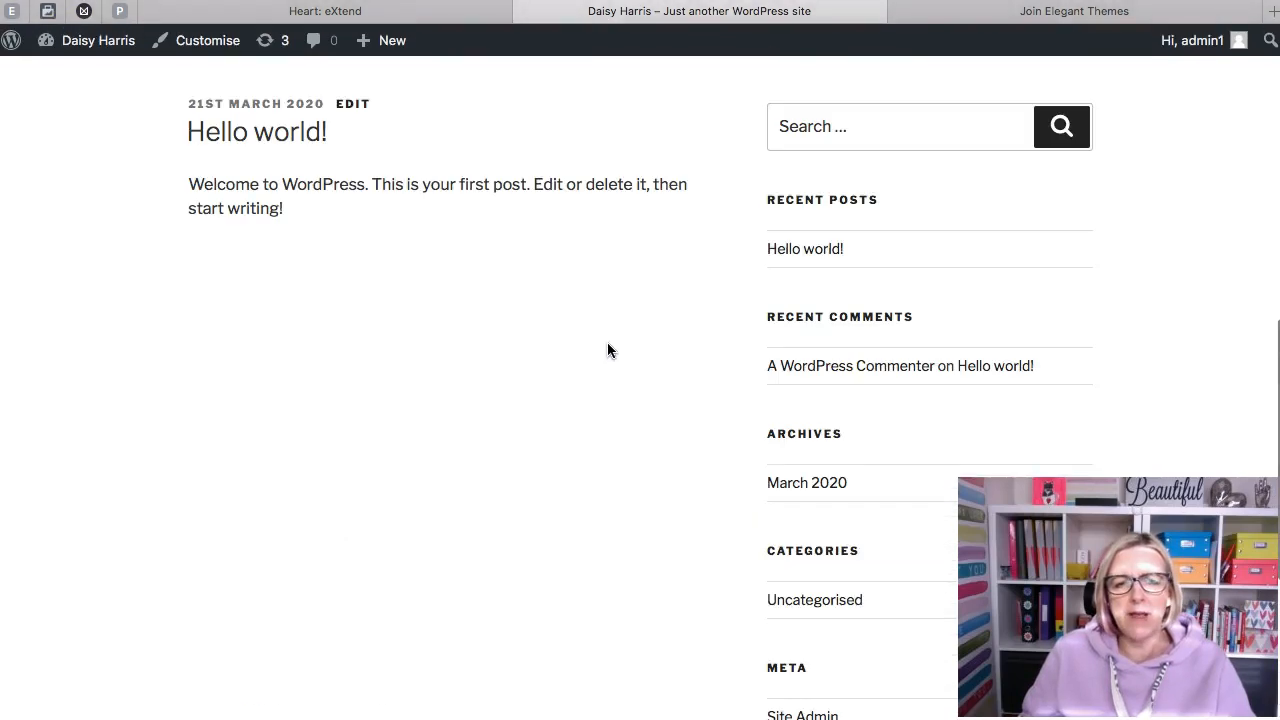
scroll(607, 342, up, 5)
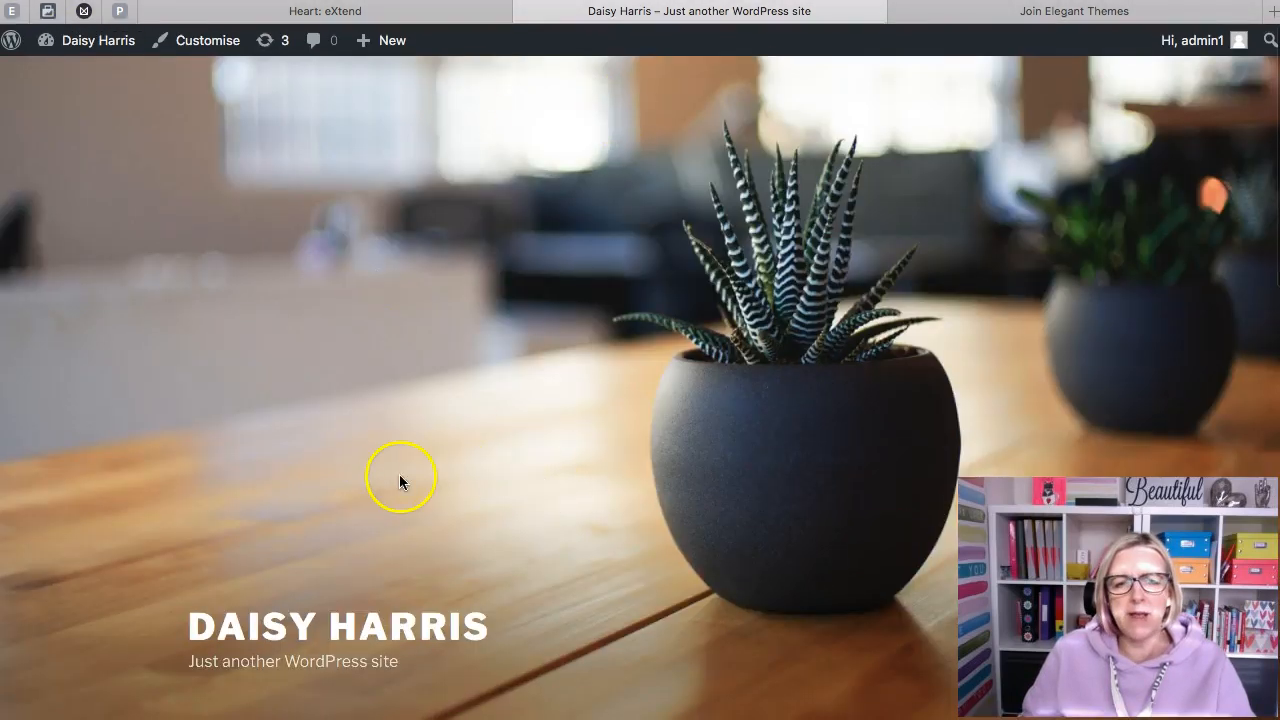
click(108, 48)
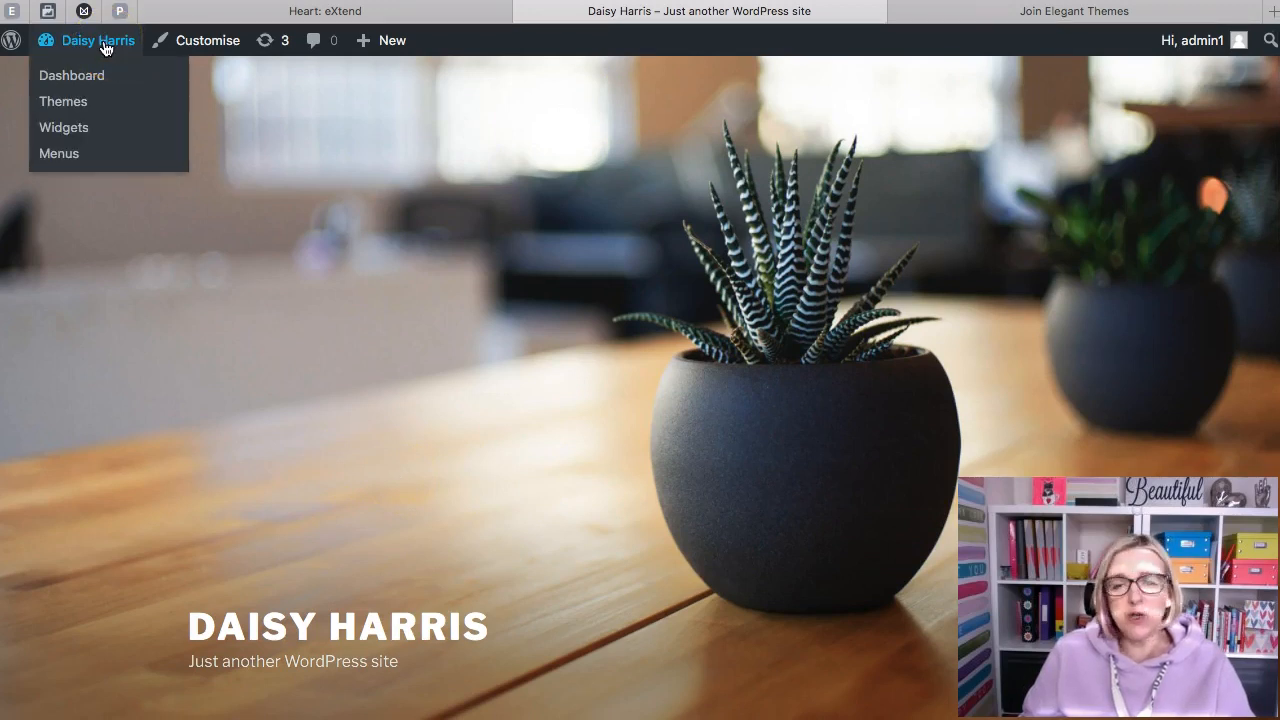
click(102, 46)
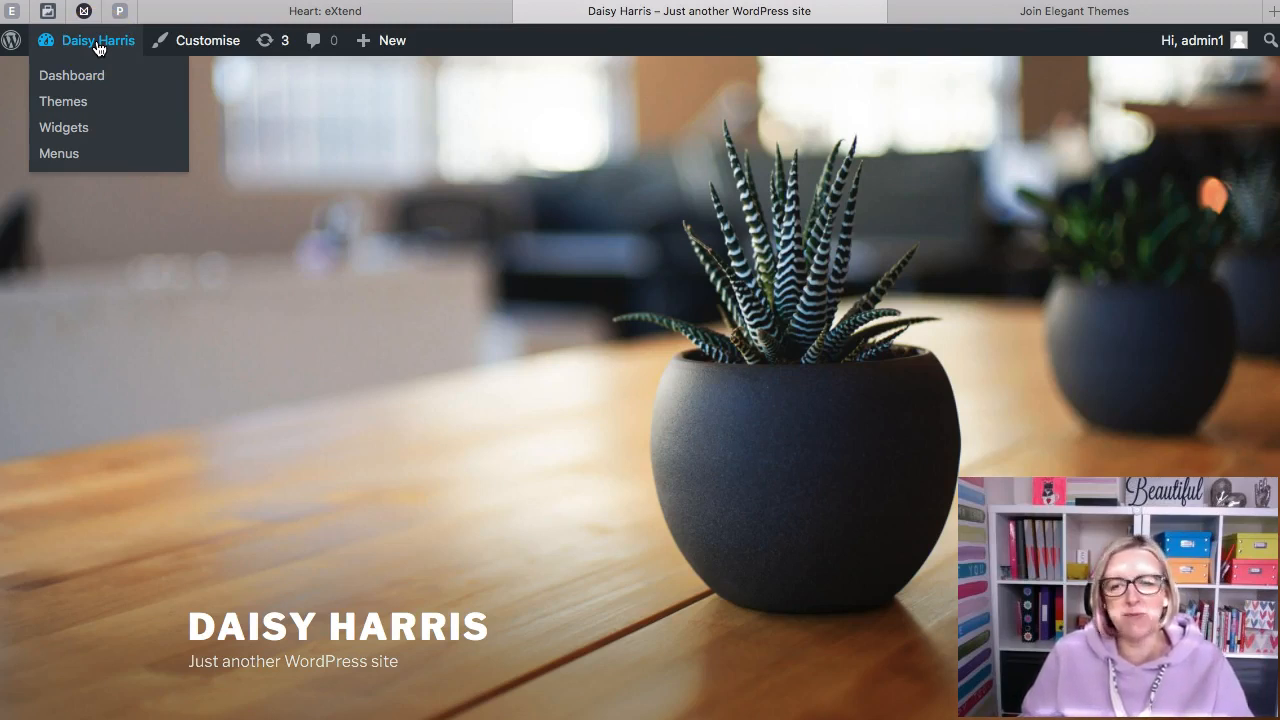
click(97, 45)
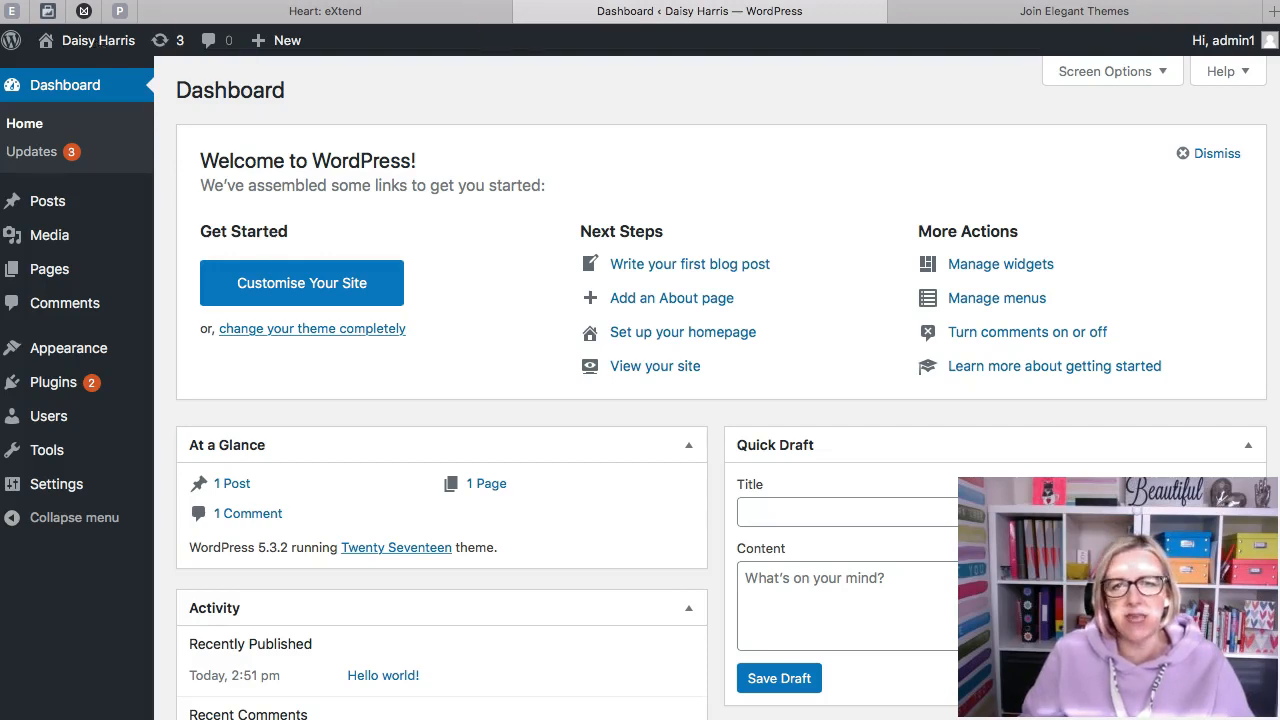
click(1020, 14)
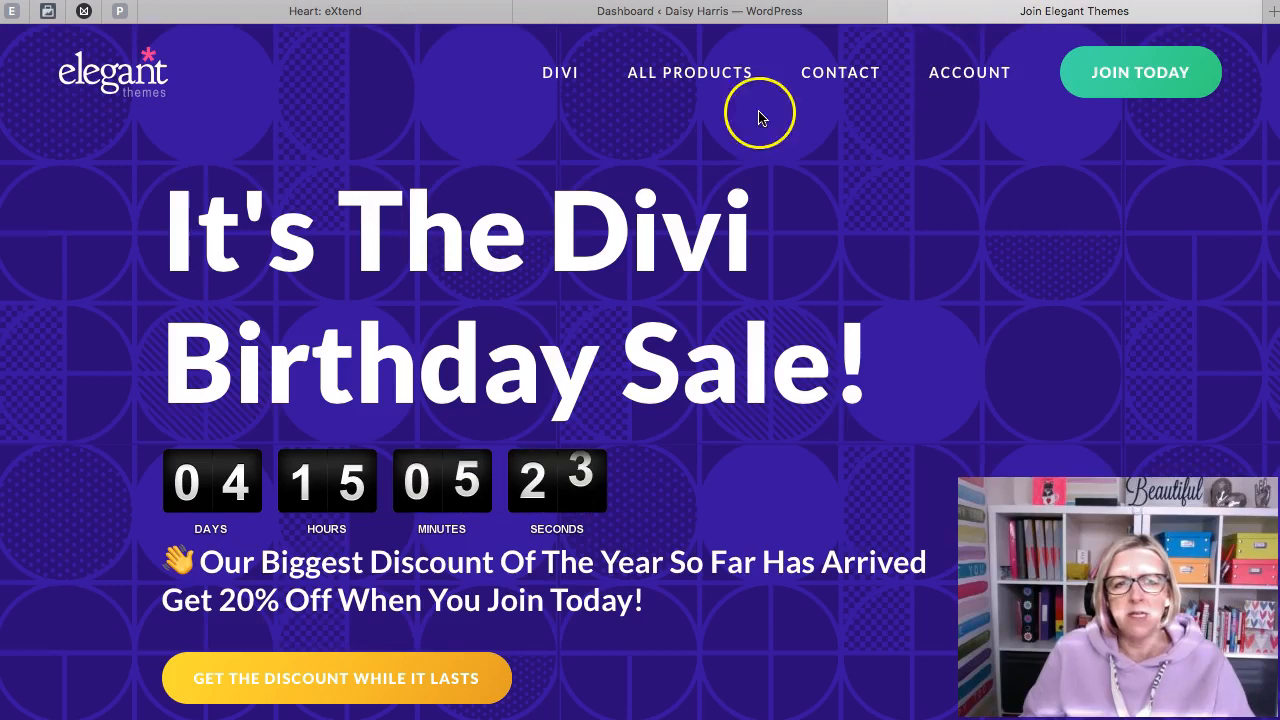
Compare the Yearly ($70) and Lifetime ($199) Divi plans, ending at the Birthday Sale banner
scroll(290, 220, down, 6)
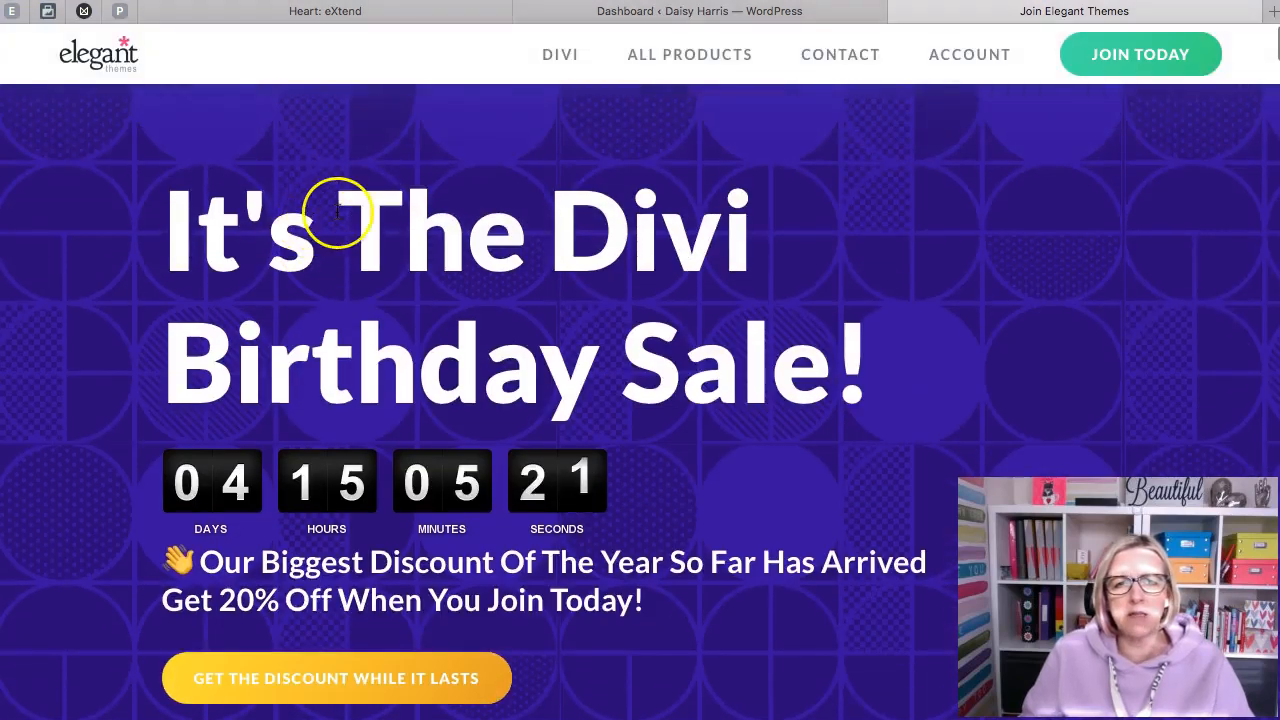
scroll(427, 200, down, 2)
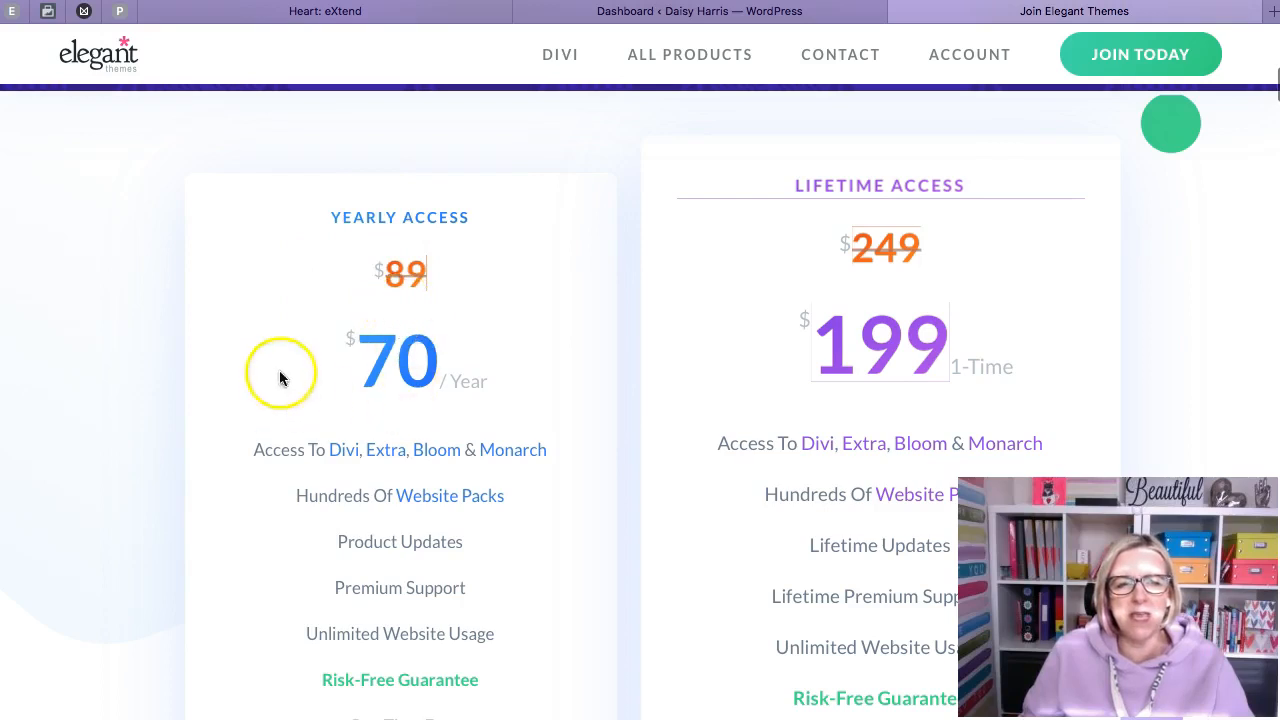
scroll(352, 401, down, 1)
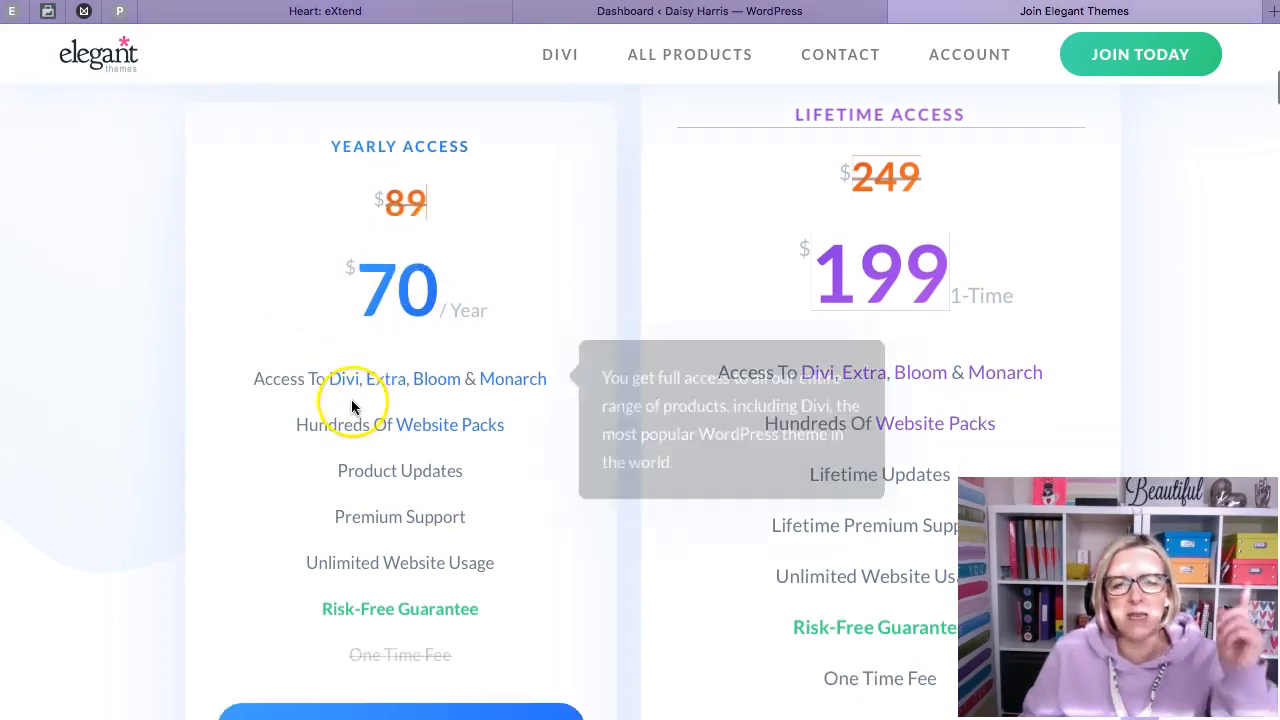
scroll(338, 401, down, 2)
scroll(338, 404, down, 8)
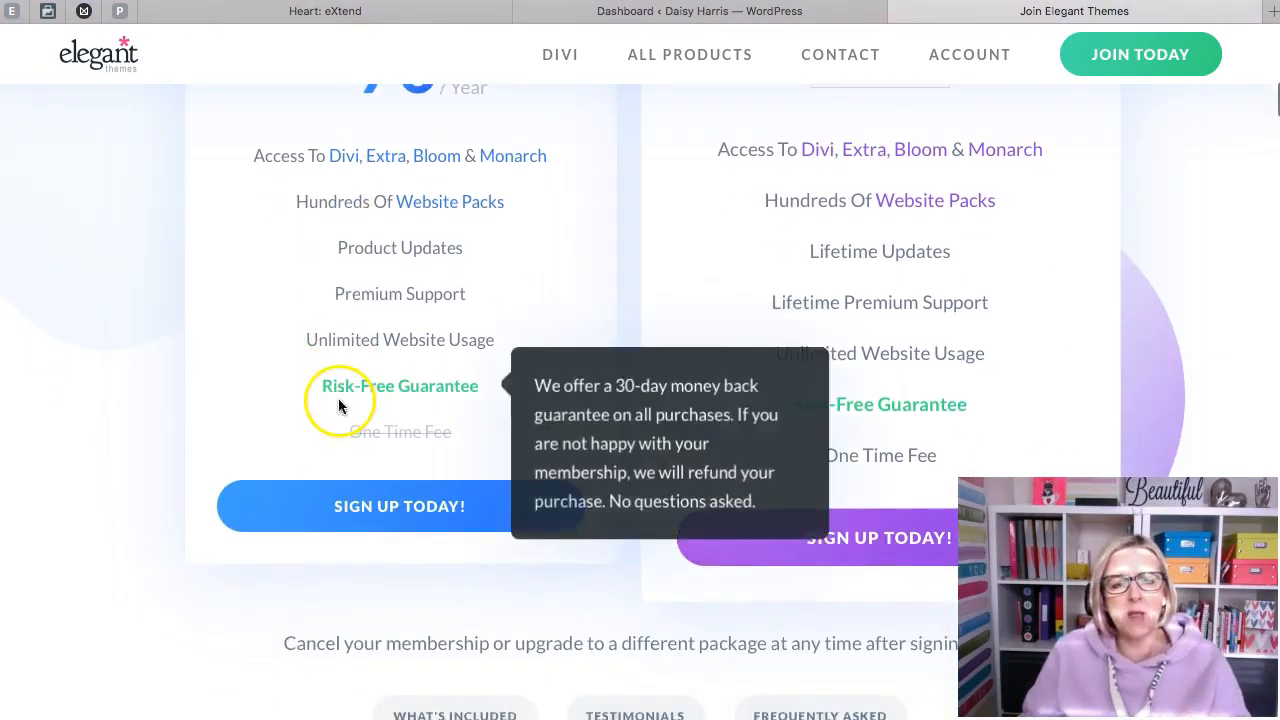
scroll(337, 404, up, 15)
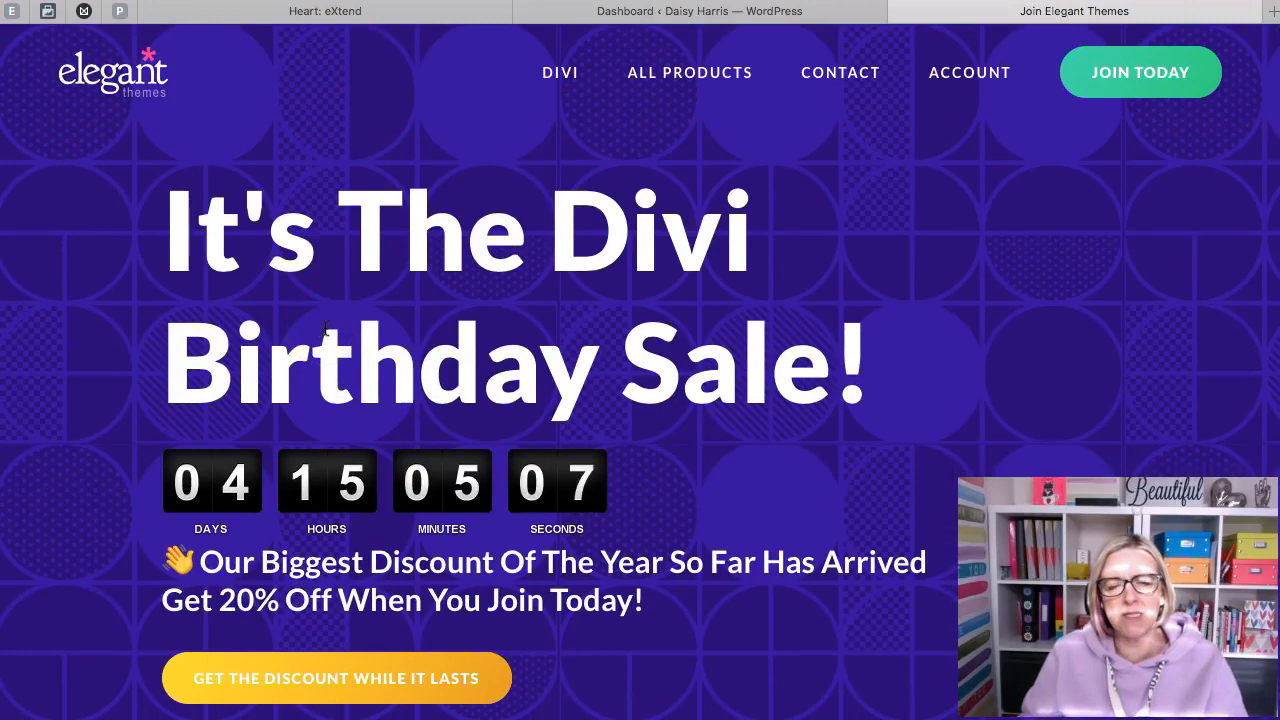
Open the Jet Set Express Websites site in a new tab and close the Heart eXtend tab
click(1272, 12)
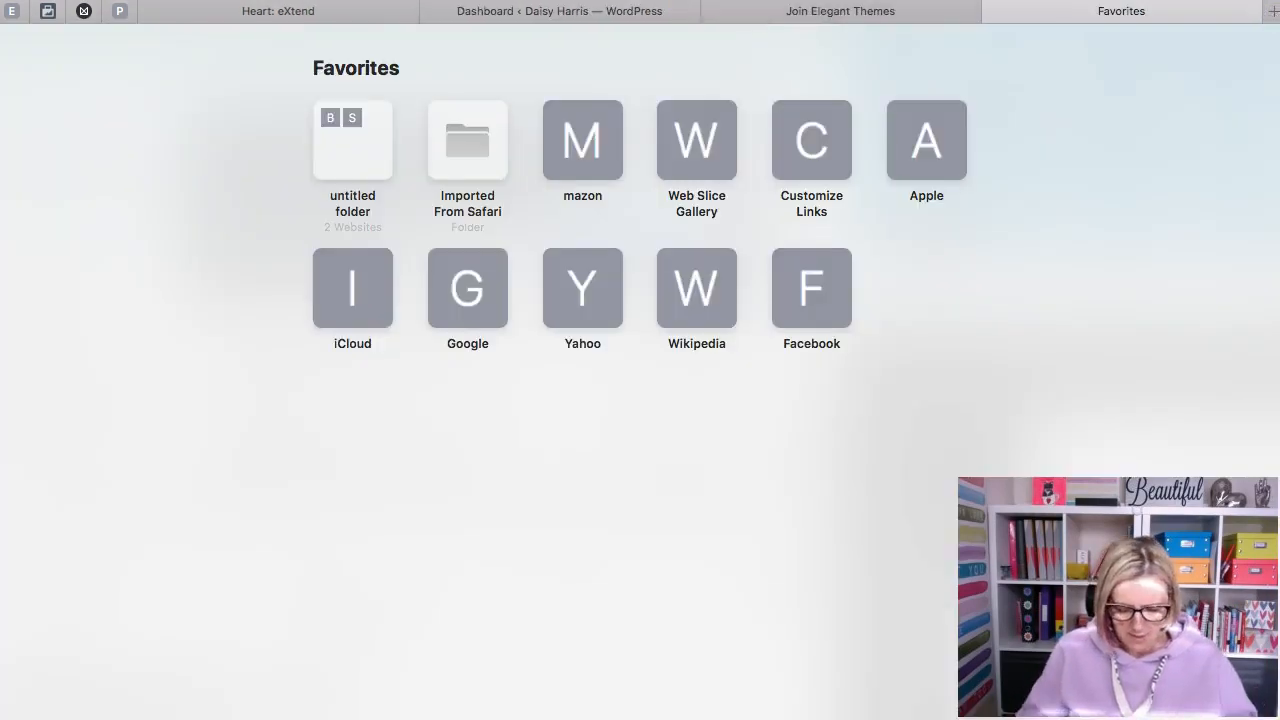
text(www.je)
key(Return)
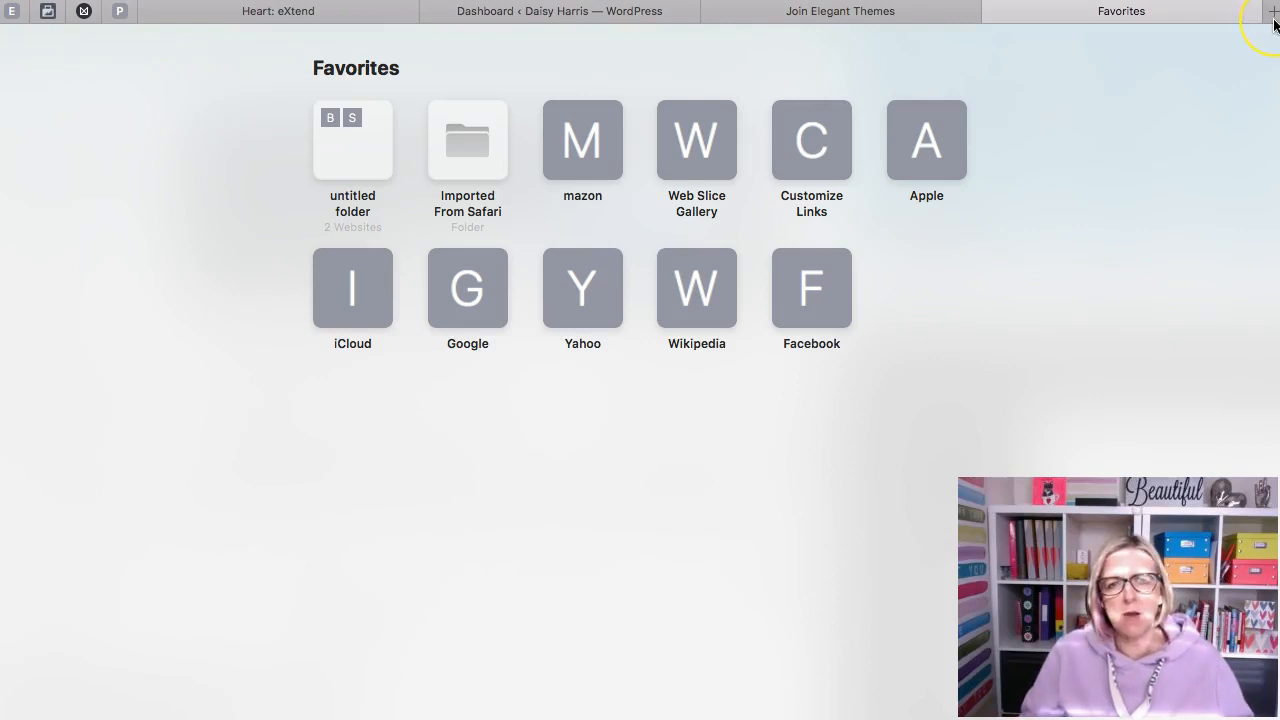
click(150, 18)
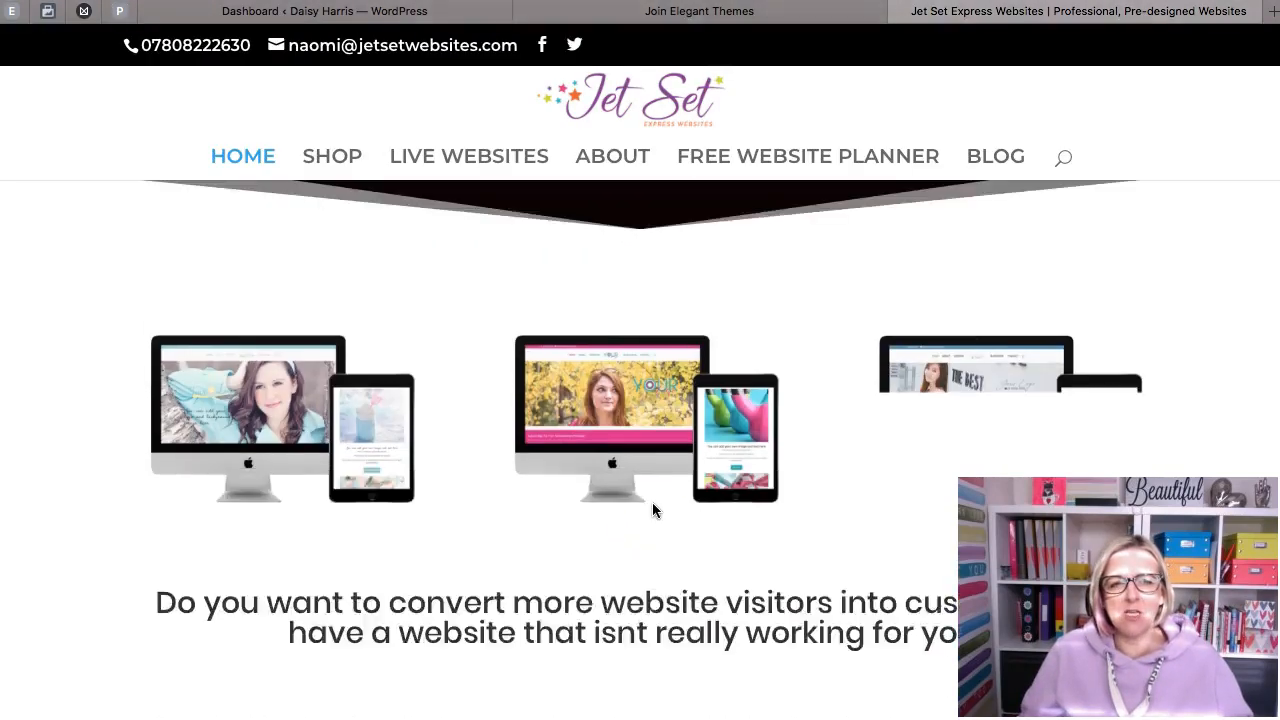
Browse the Jet Set homepage down to the template previews, then focus the address bar
scroll(655, 510, down, 1)
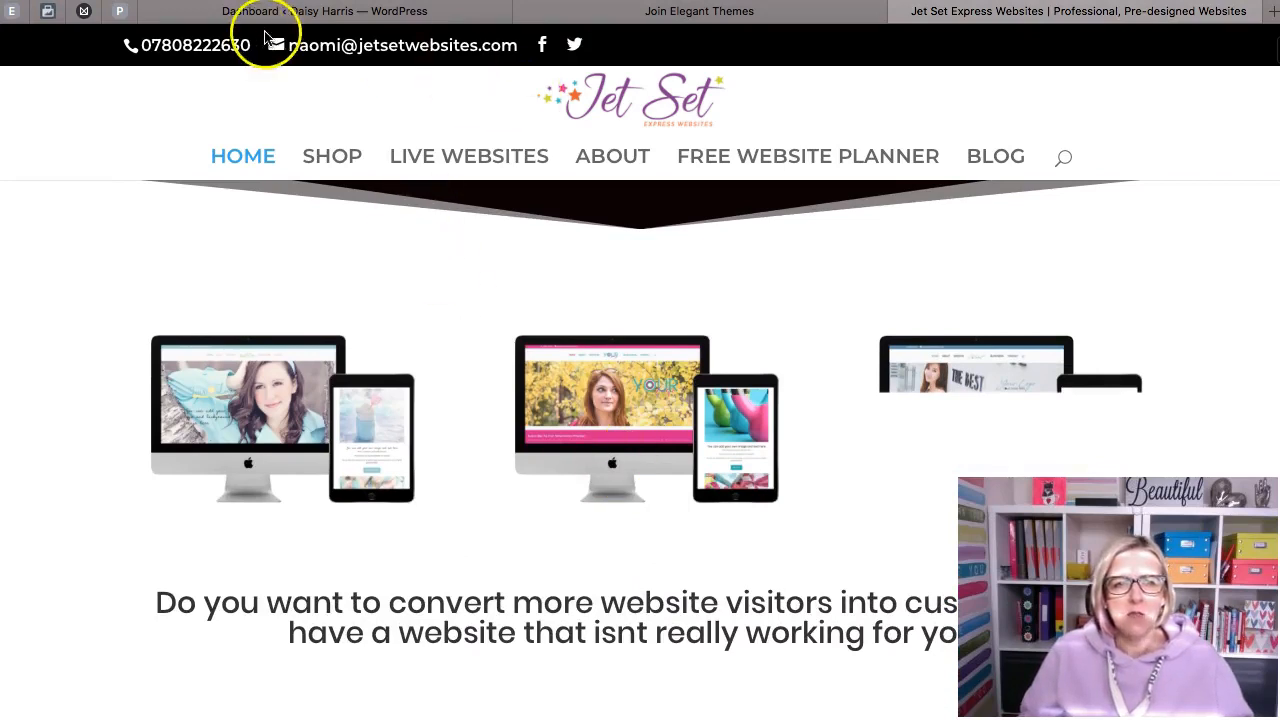
scroll(434, 356, down, 10)
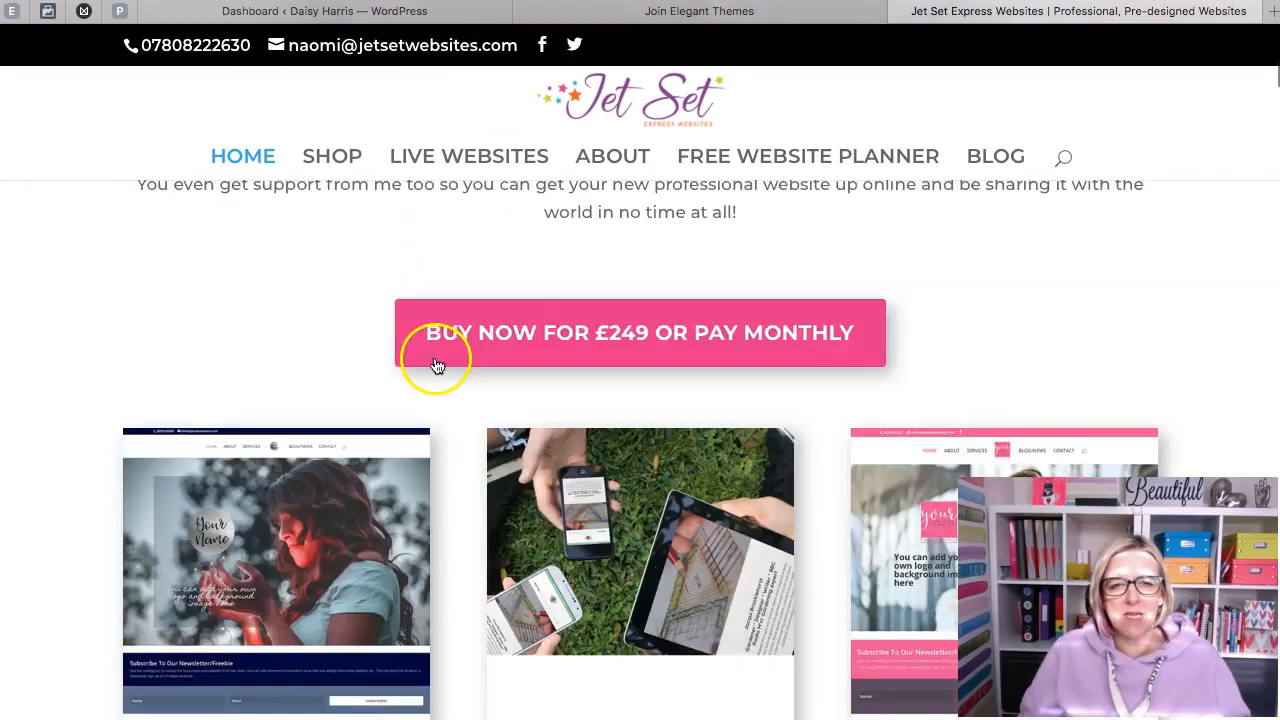
scroll(285, 320, down, 2)
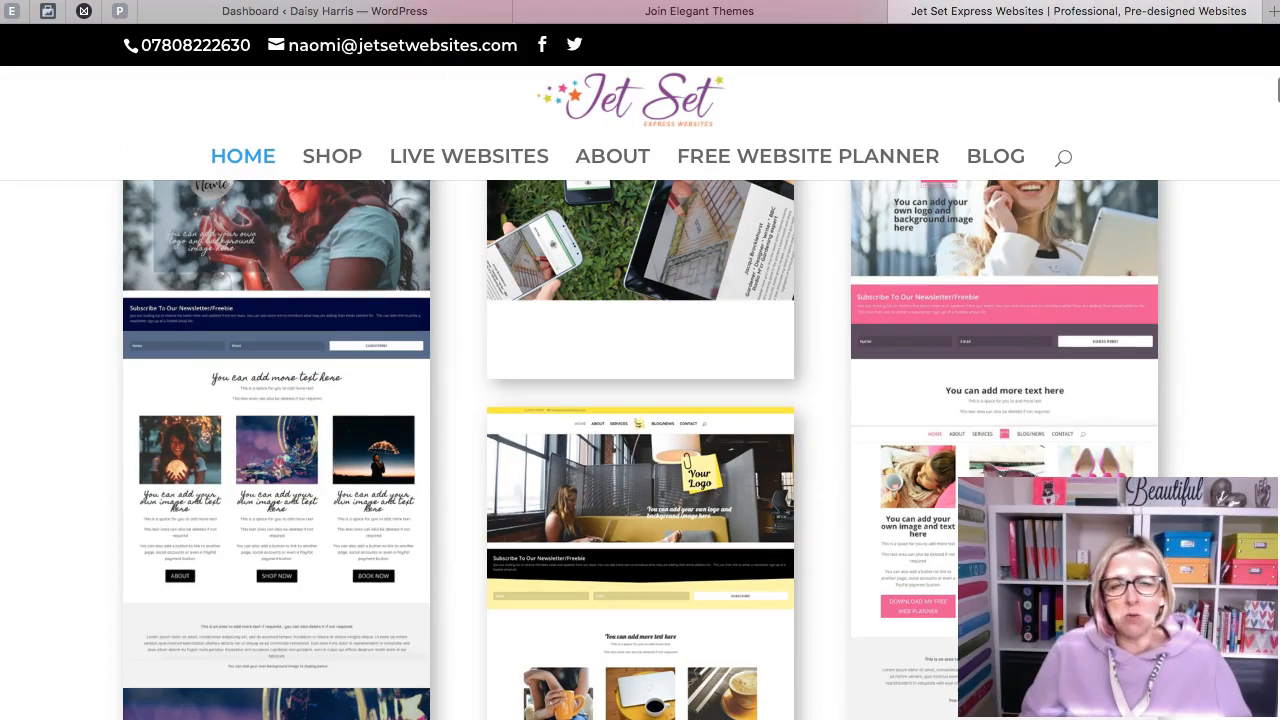
key(super+l)
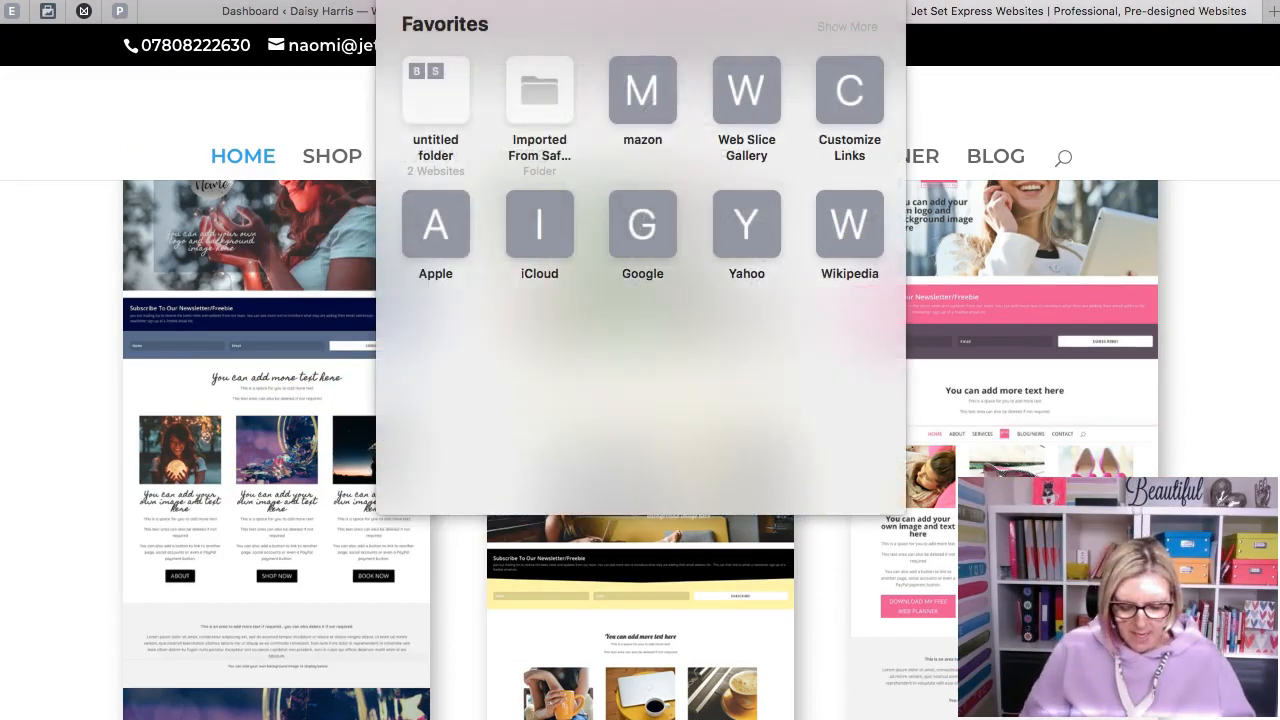
Enter 'thewe' in the address bar to load The Web Design Academy site
text(the)
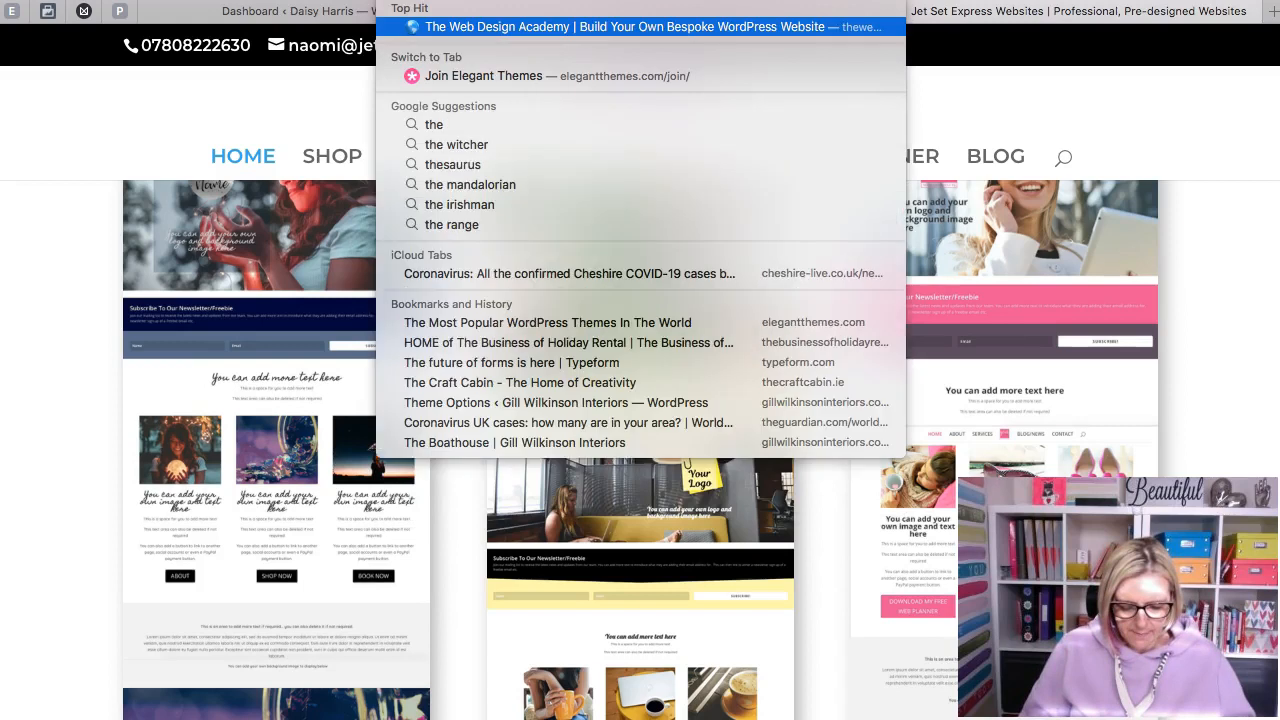
text(we)
key(Escape)
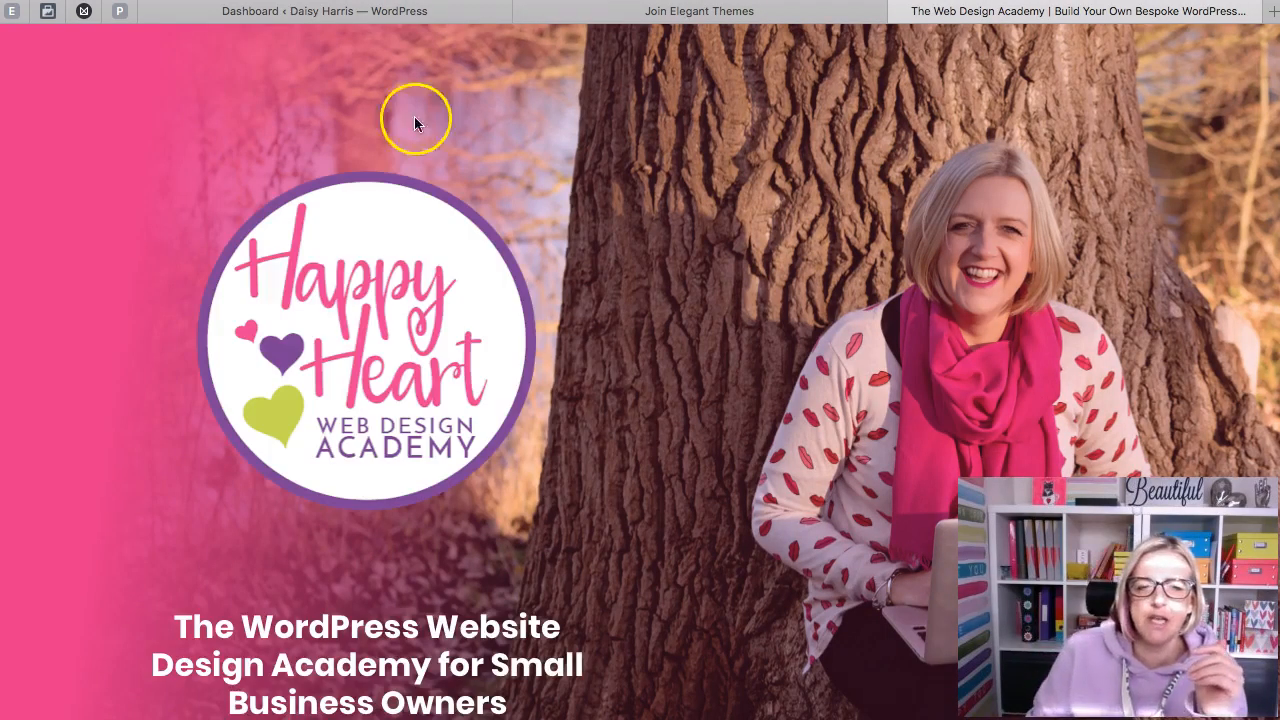
Read through the Web Design Academy course page and testimonials, then go back to the Join Elegant Themes tab
scroll(324, 213, down, 1)
scroll(324, 210, down, 3)
scroll(324, 210, down, 15)
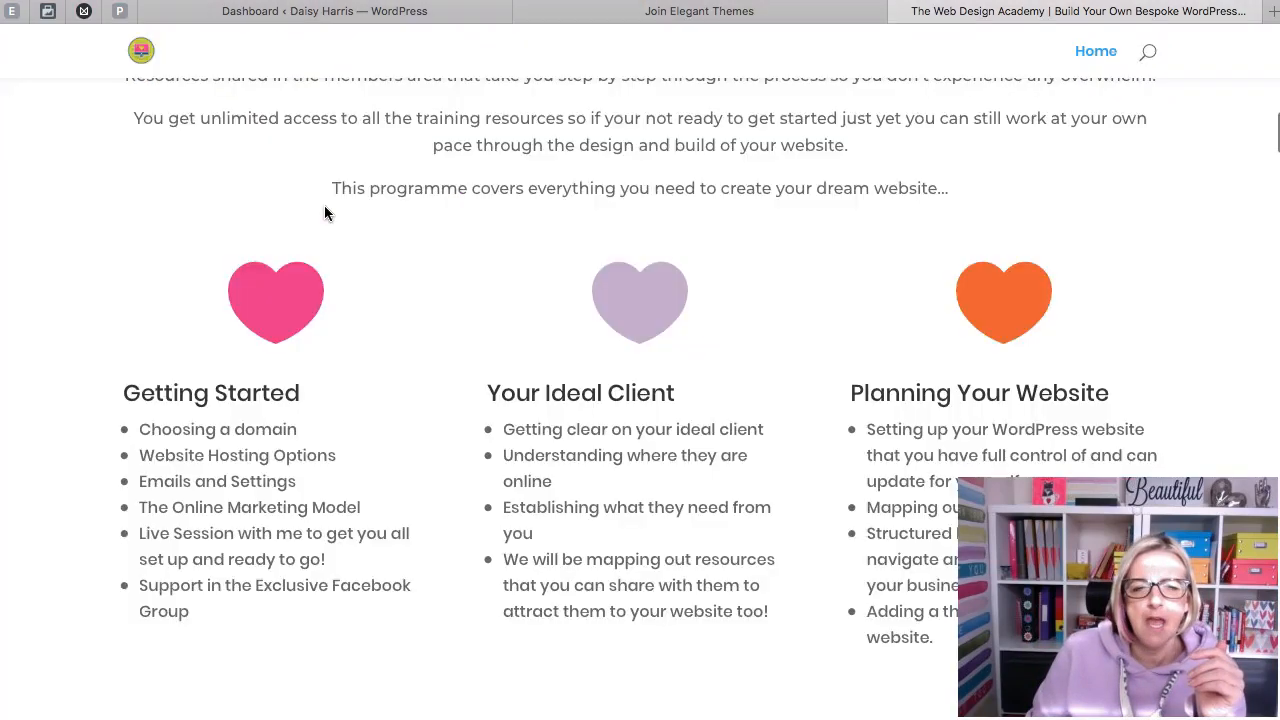
scroll(324, 205, down, 10)
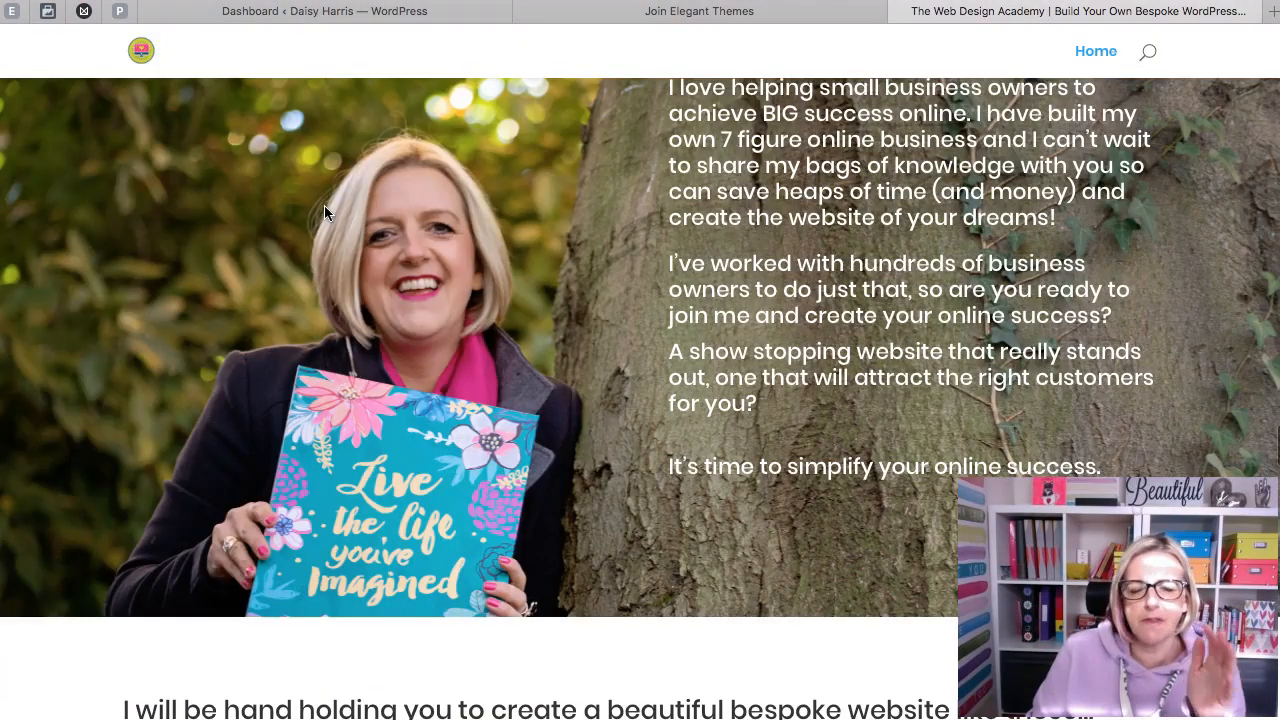
scroll(324, 205, down, 20)
scroll(324, 205, up, 20)
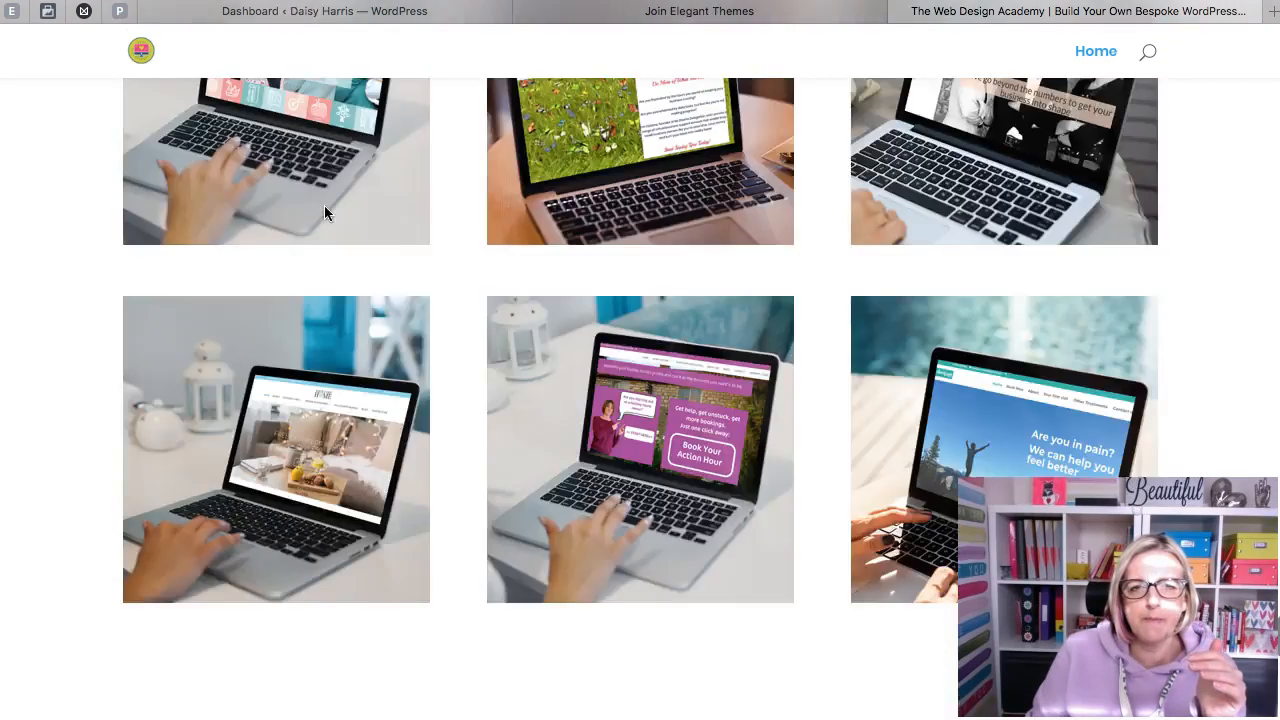
scroll(324, 208, up, 10)
scroll(324, 208, down, 7)
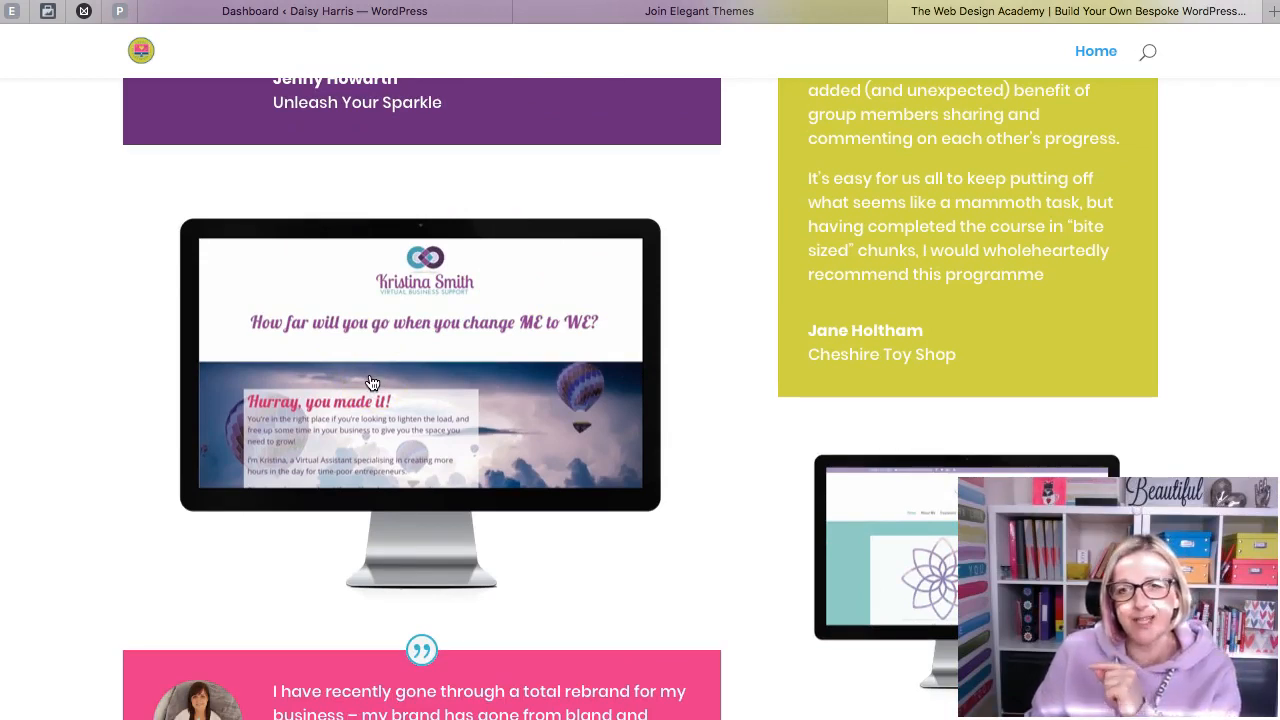
click(624, 14)
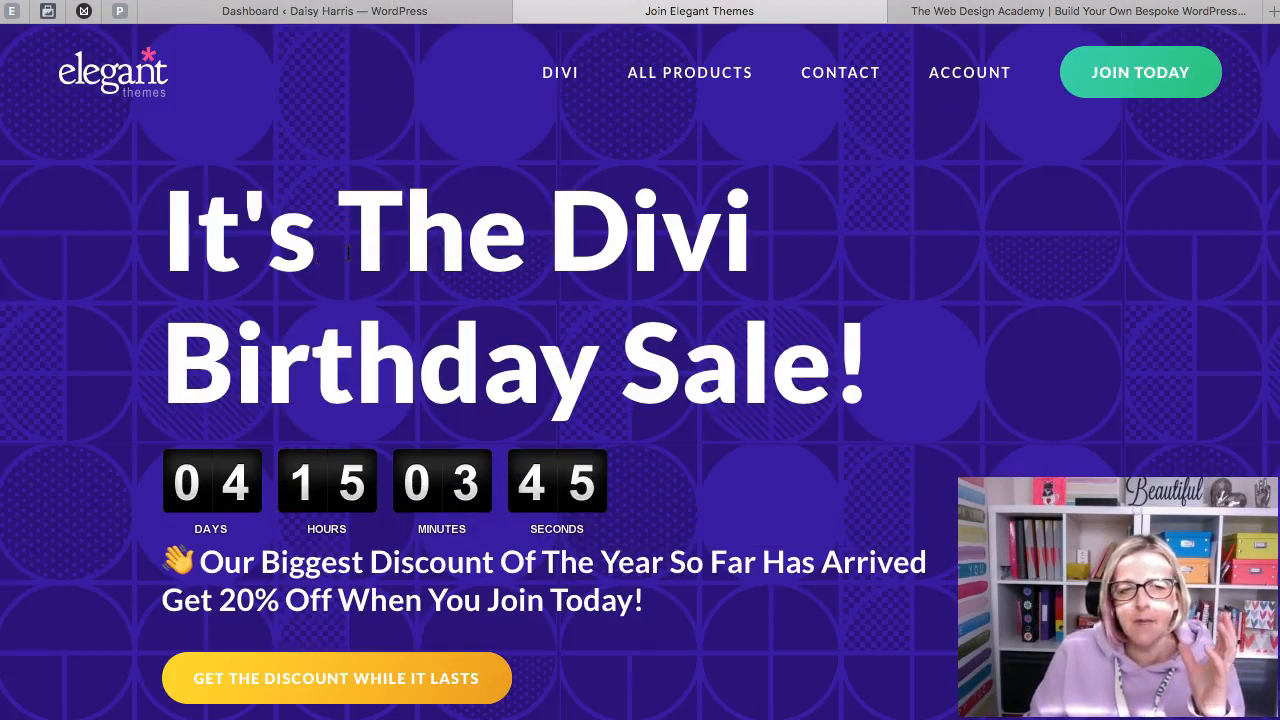
Switch among the Elegant Themes, Web Design Academy and Dashboard tabs, ending on the WordPress Dashboard
click(557, 106)
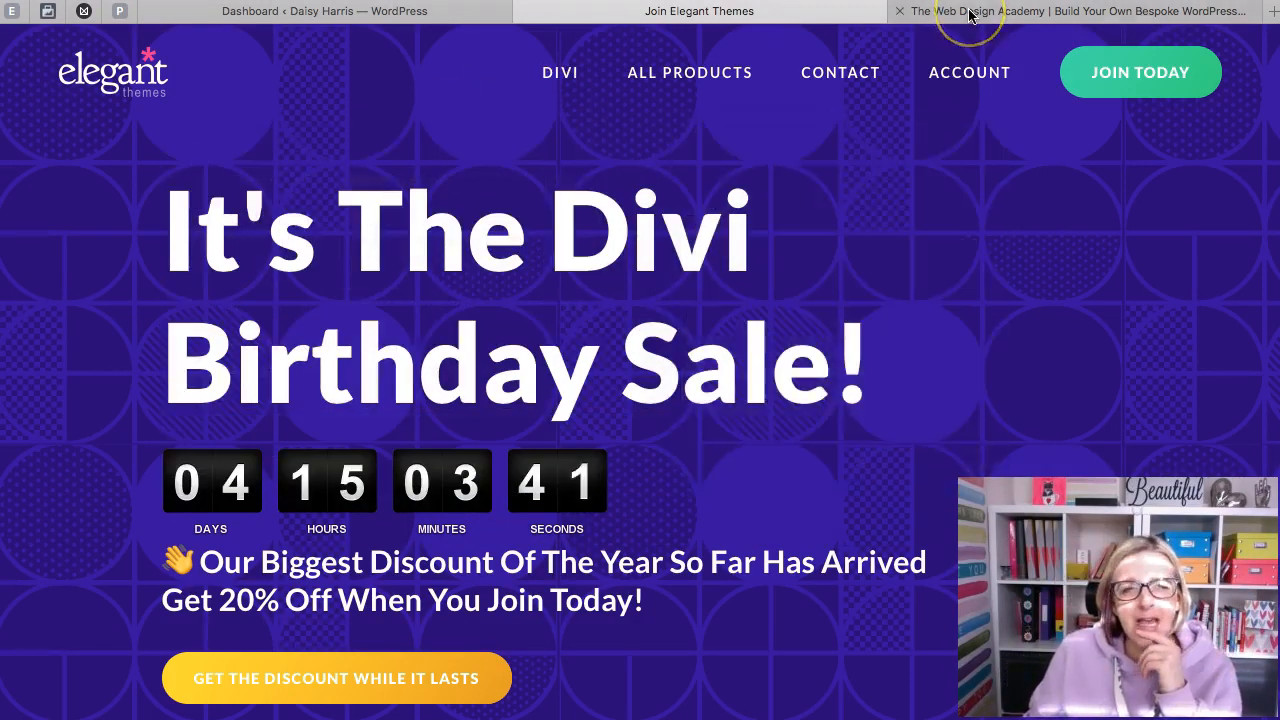
click(968, 12)
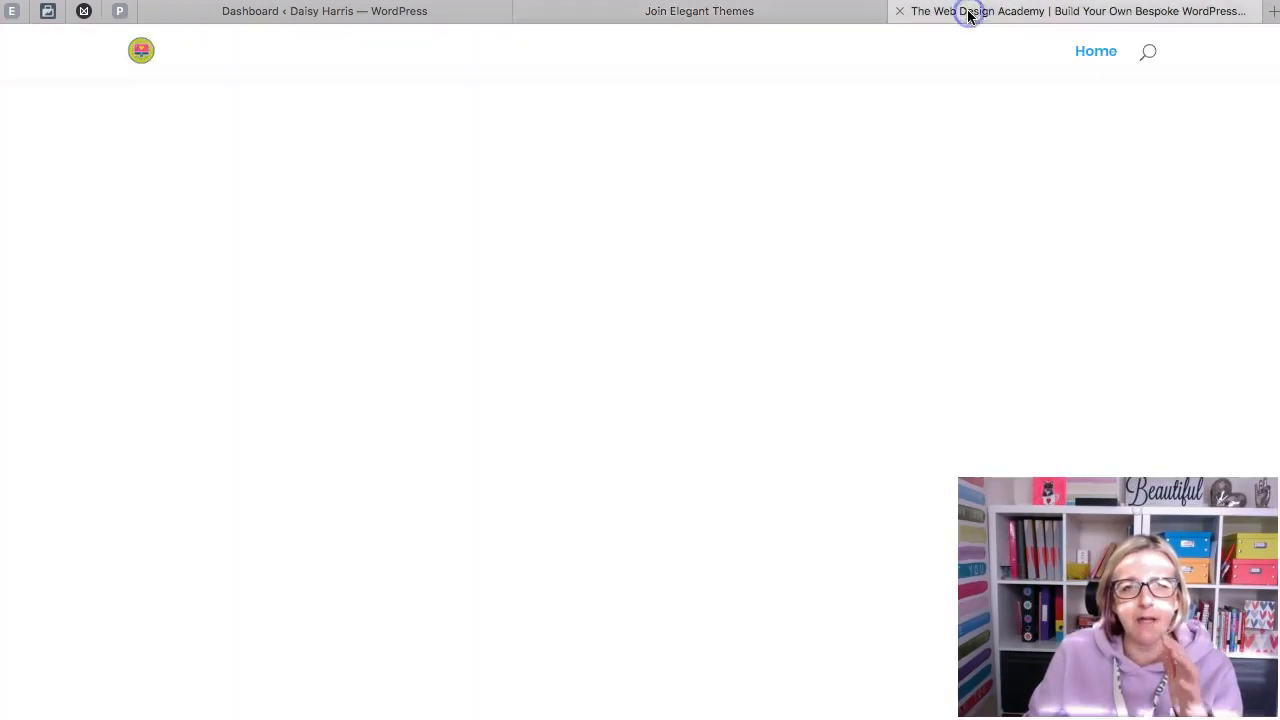
click(277, 12)
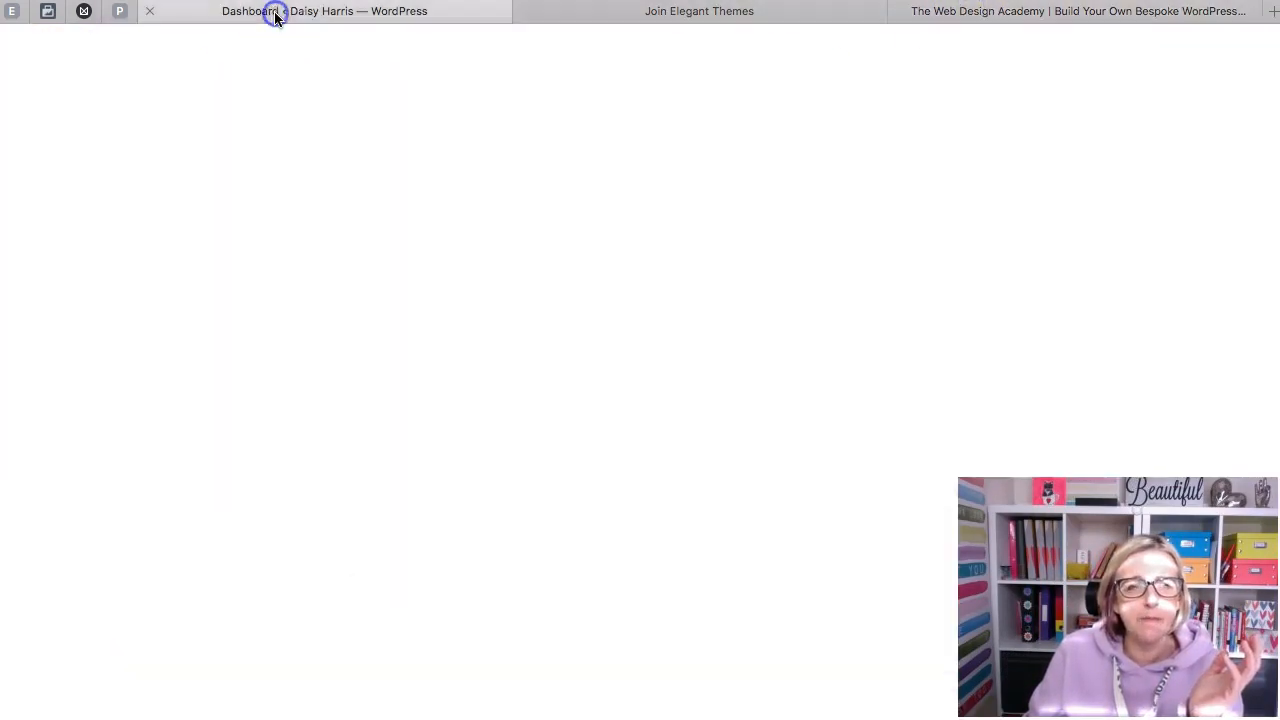
click(690, 14)
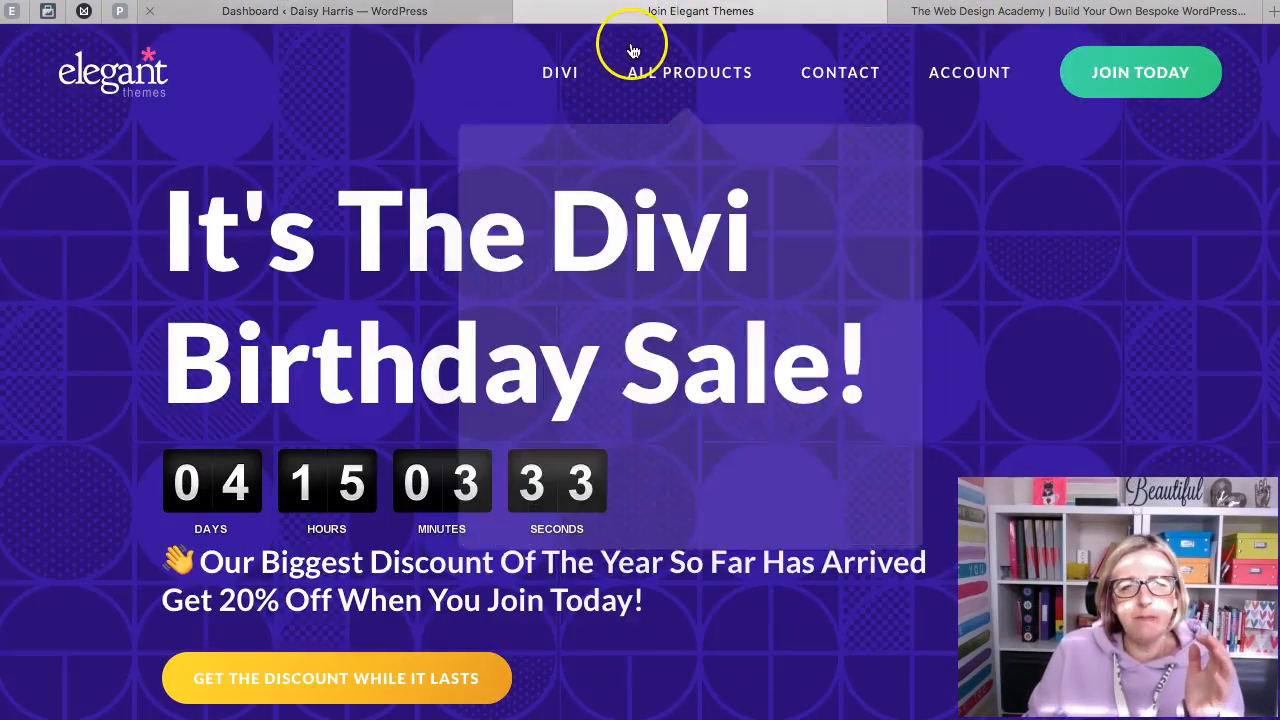
click(411, 12)
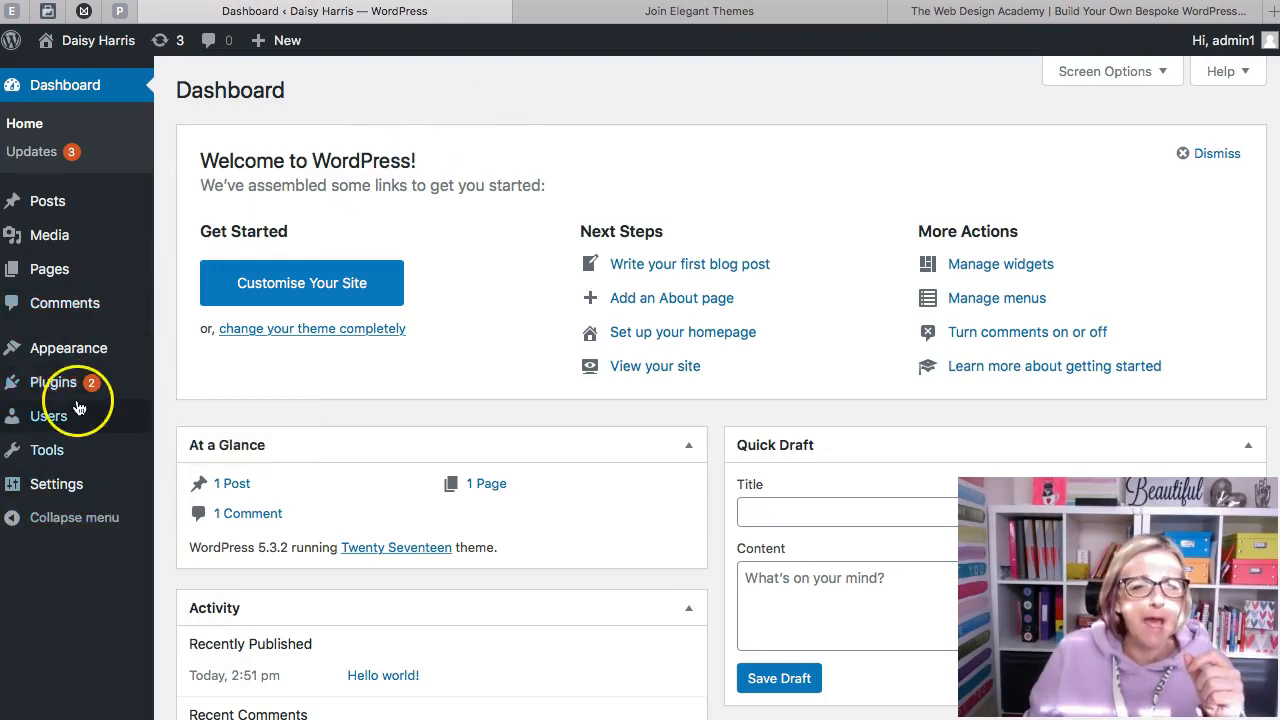
Go to Appearance > Themes > Add New > Upload Theme and start choosing a .zip file
mouse_move(96, 357)
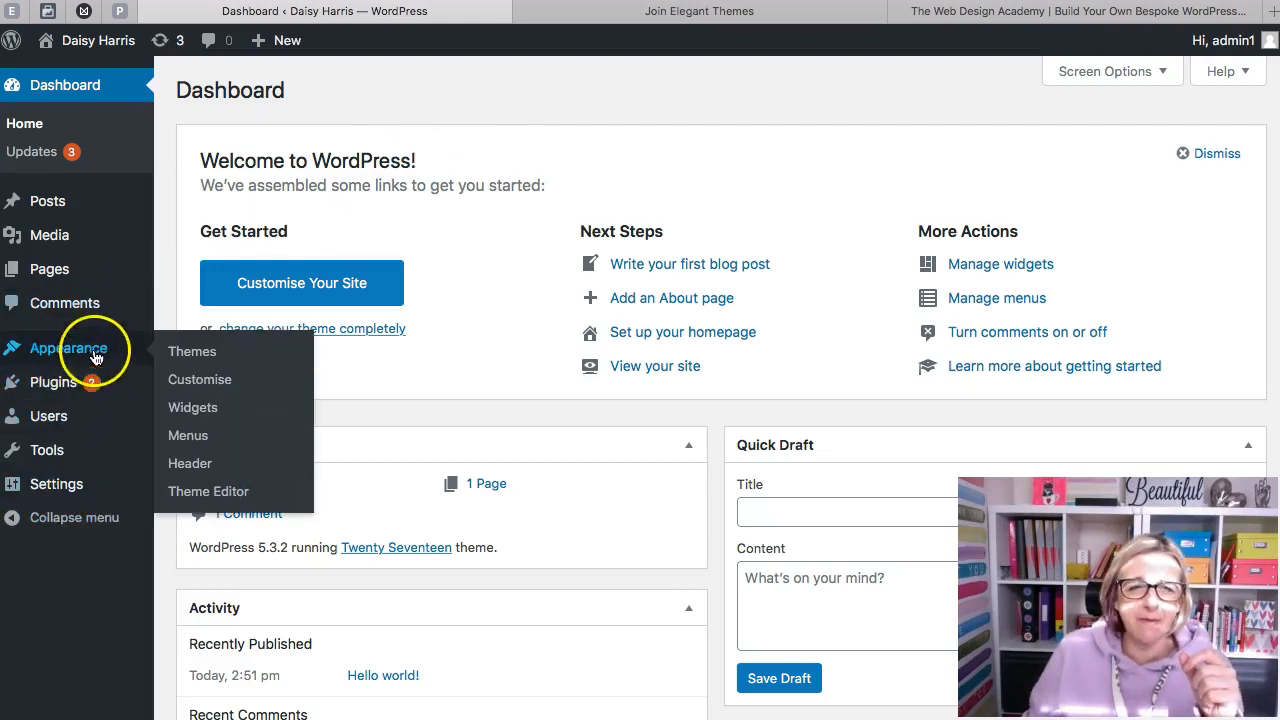
click(190, 352)
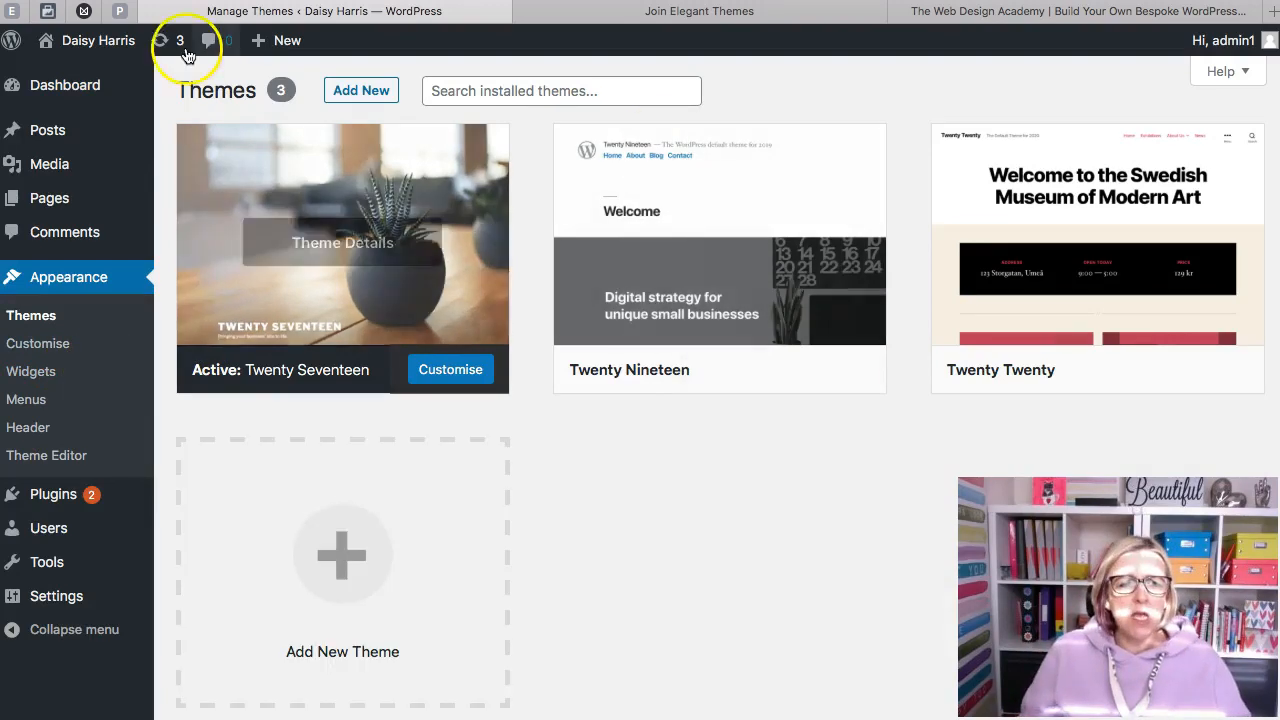
click(363, 91)
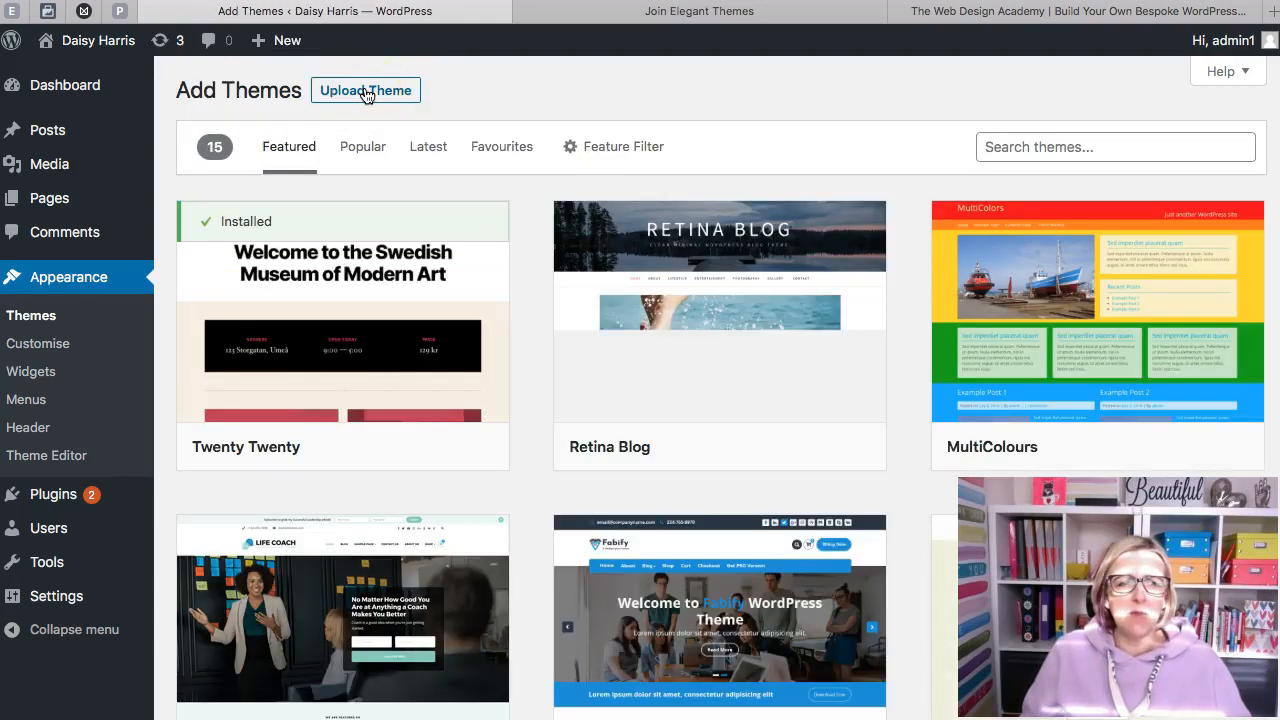
click(366, 92)
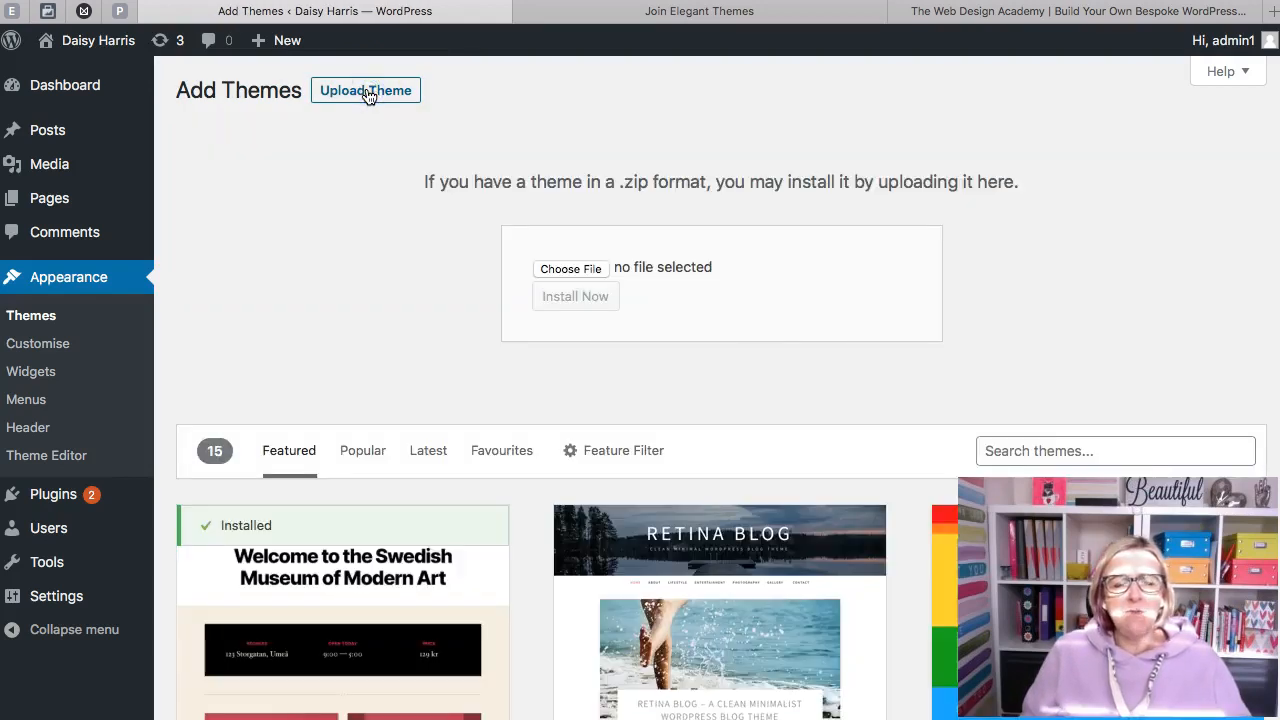
click(587, 270)
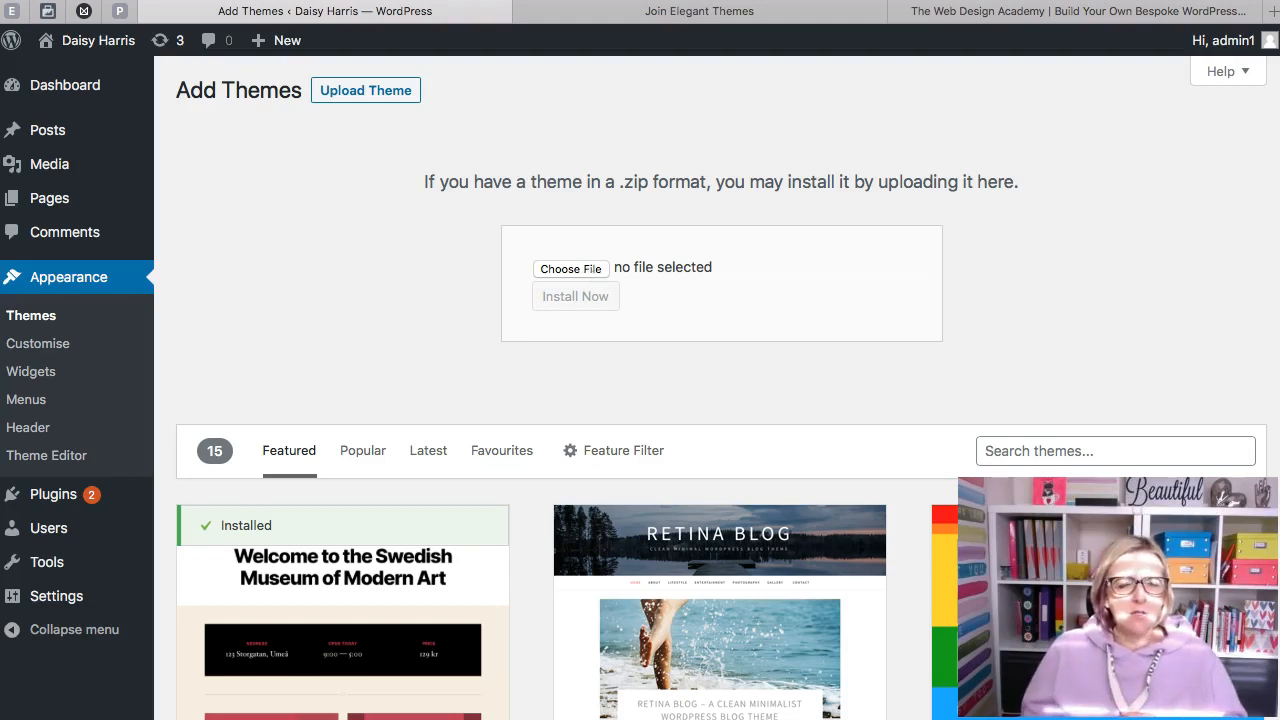
Choose Divi-10.zip as the theme file to upload
click(570, 268)
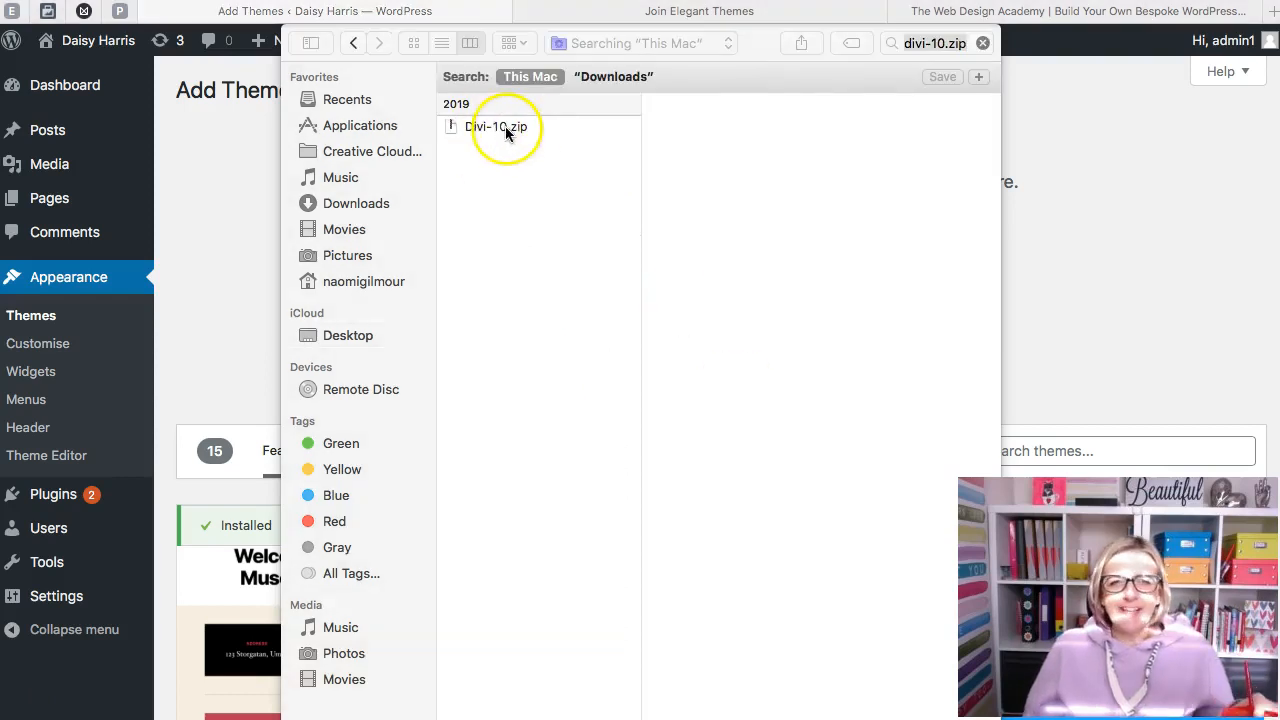
click(507, 129)
click(472, 130)
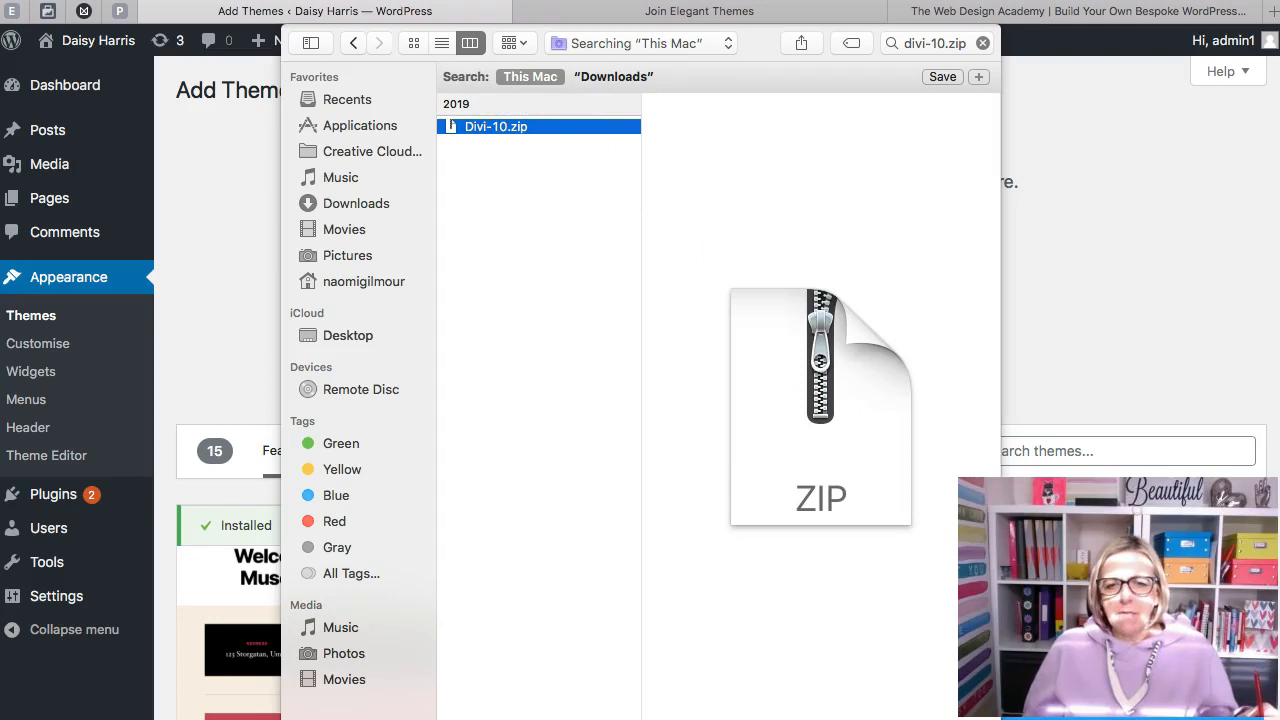
drag(886, 717, 897, 417)
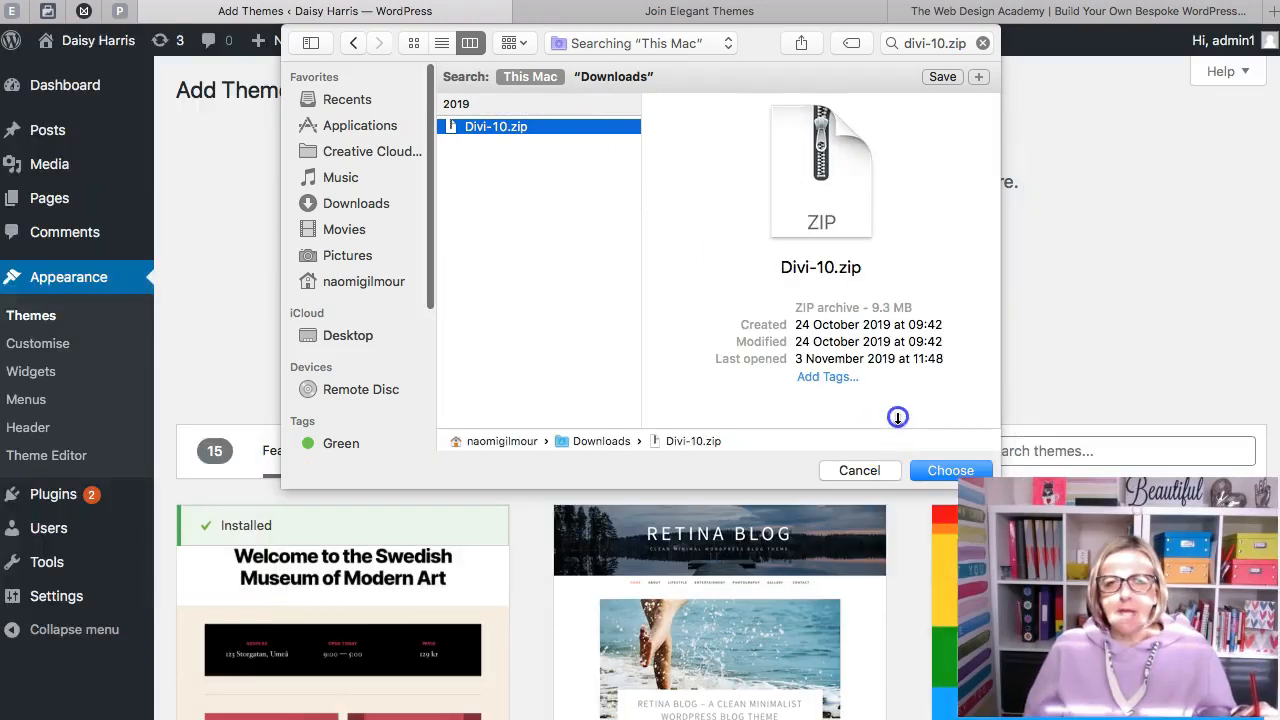
click(950, 470)
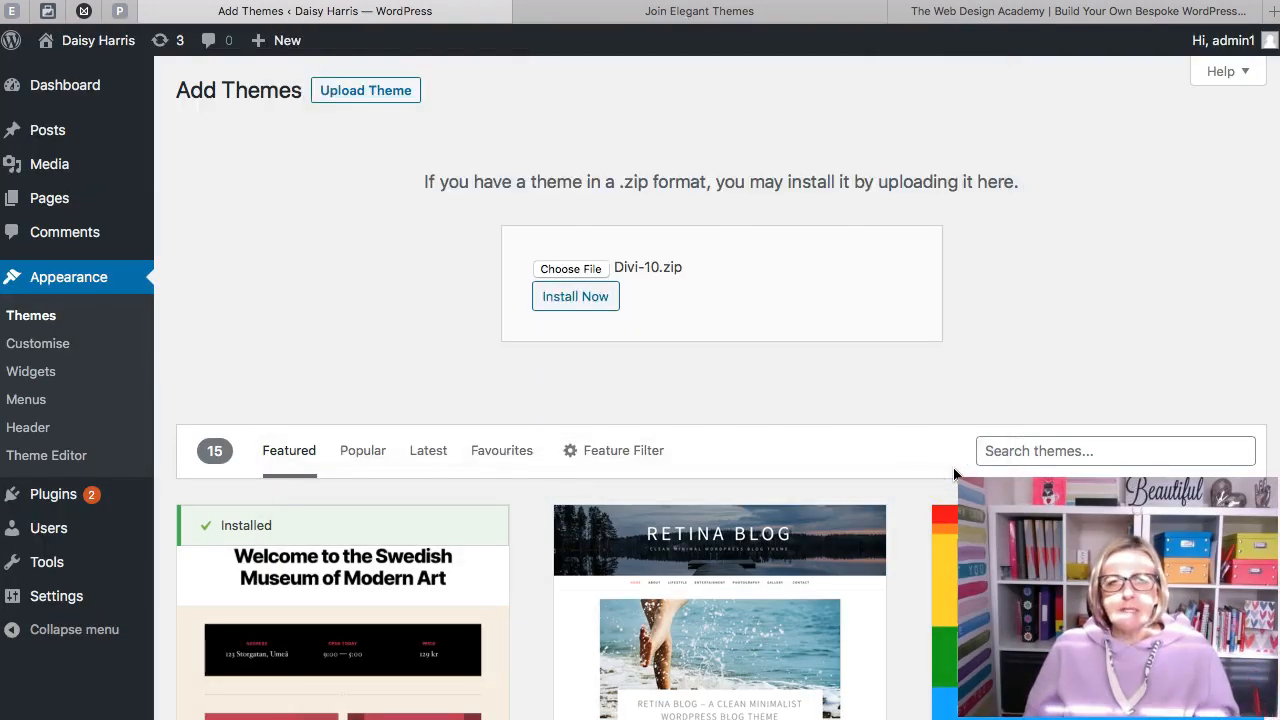
Install the Divi-10.zip theme and wait for the success message
scroll(780, 335, down, 1)
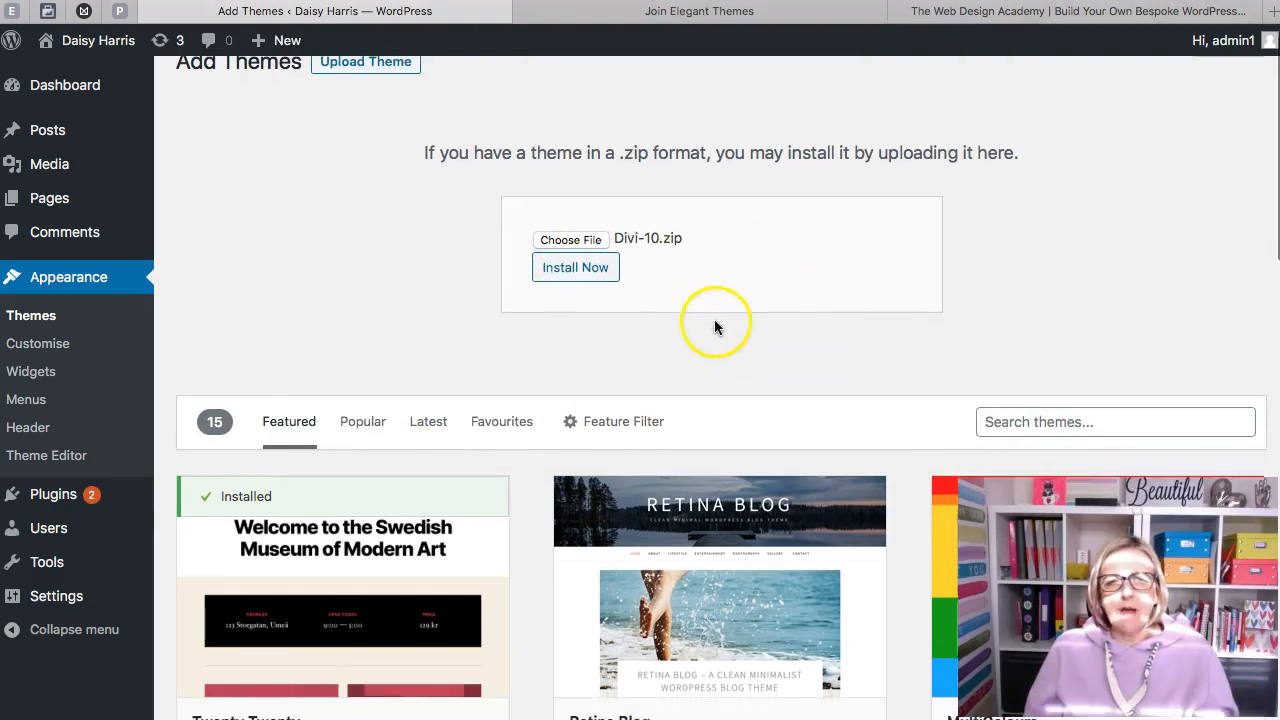
click(588, 270)
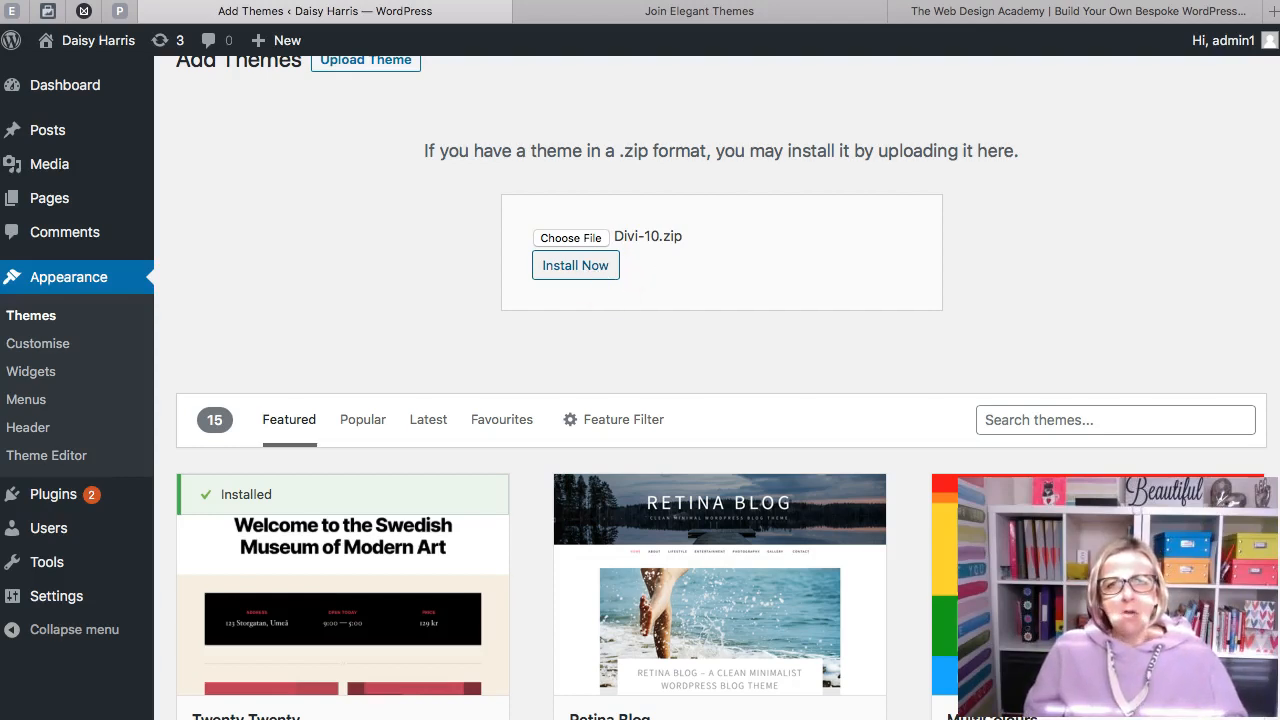
scroll(664, 200, up, 1)
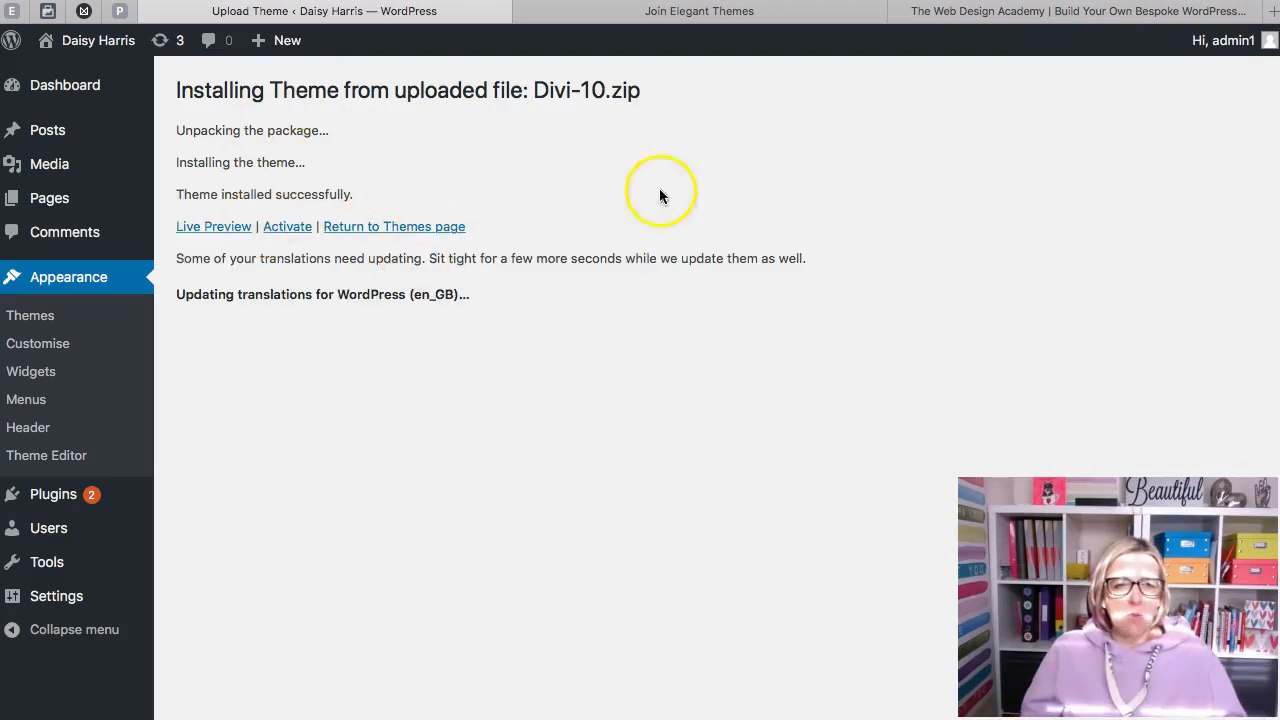
Activate Divi and view the live front page with its Divi layout
click(292, 229)
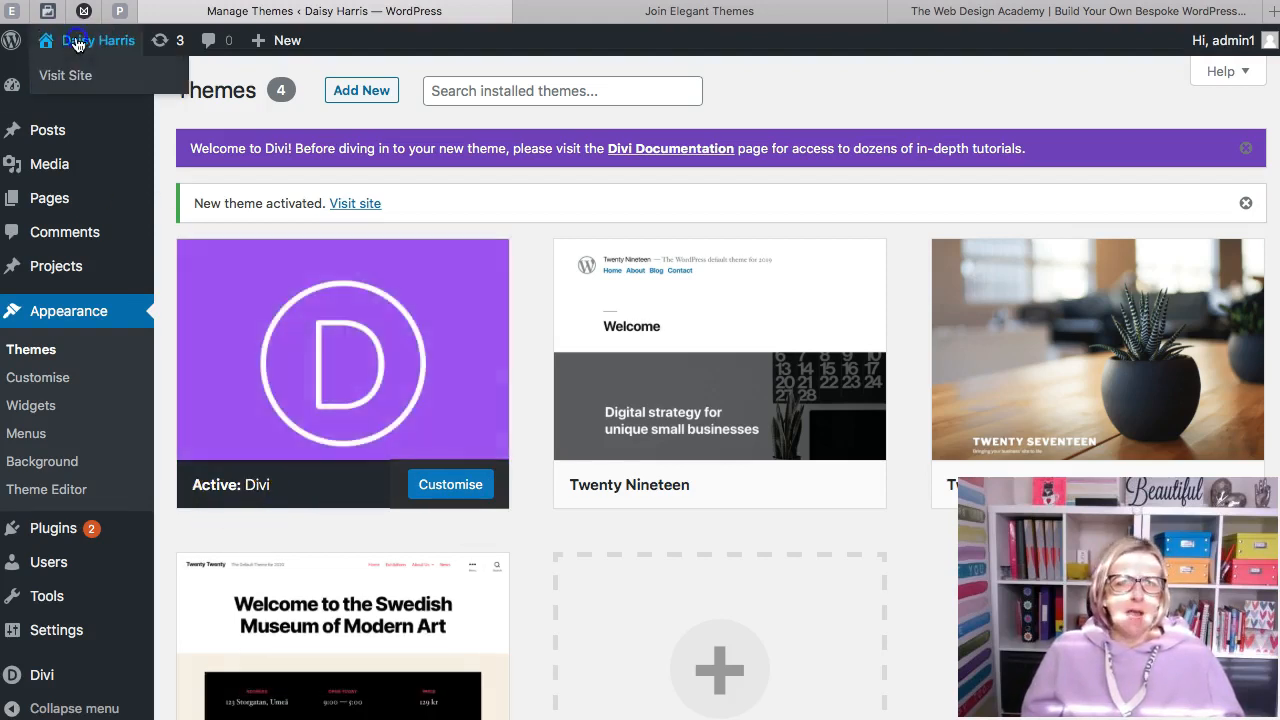
click(78, 42)
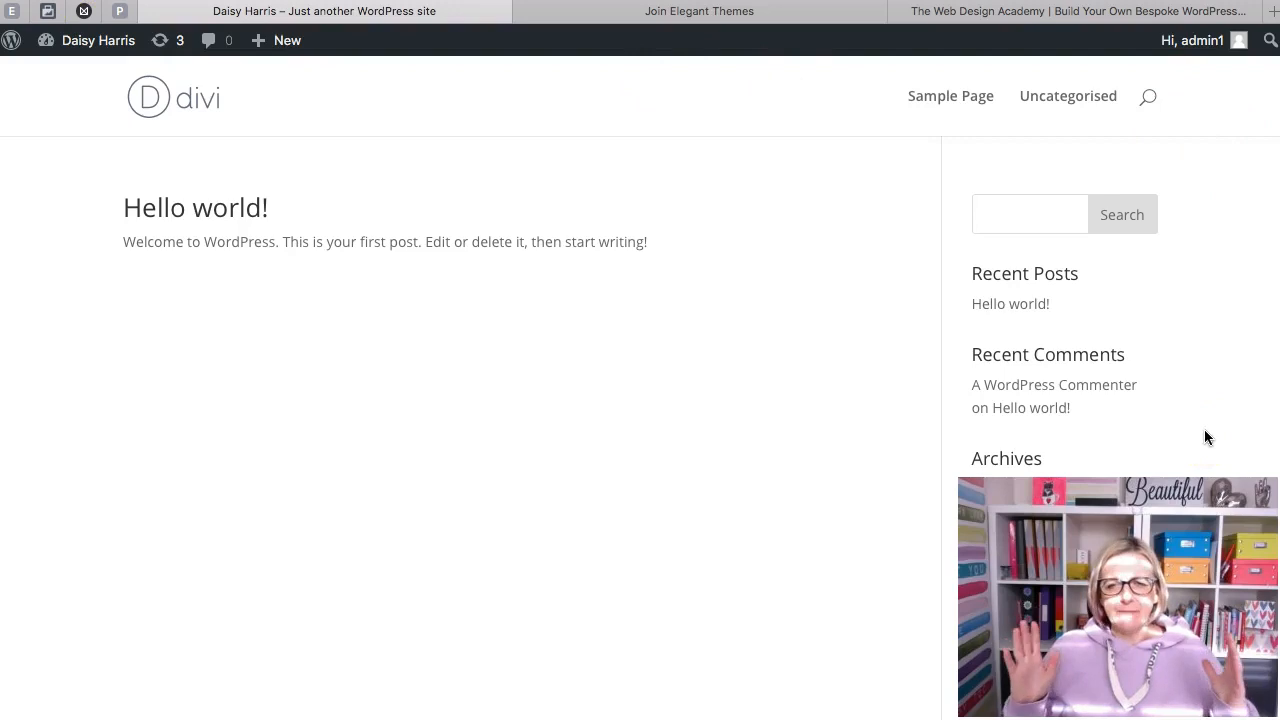
Leave the live site for the admin Dashboard through the site-name dropdown in the admin bar
click(1051, 224)
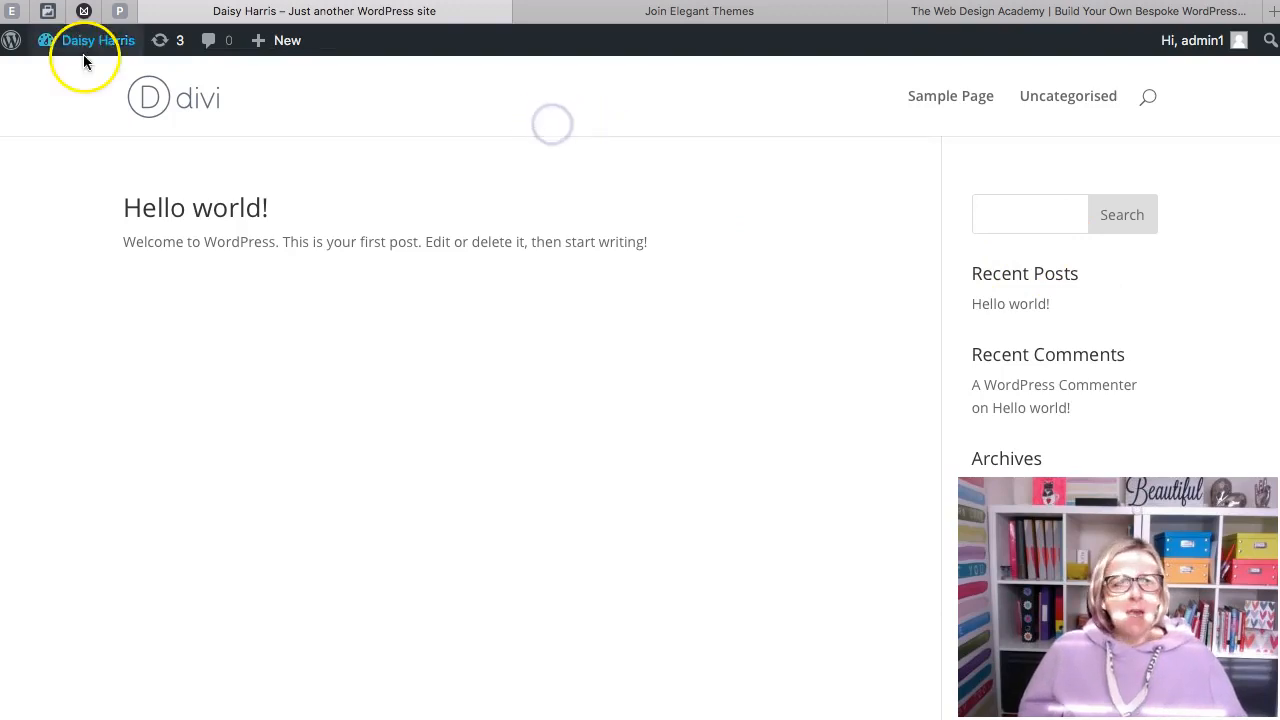
mouse_move(96, 50)
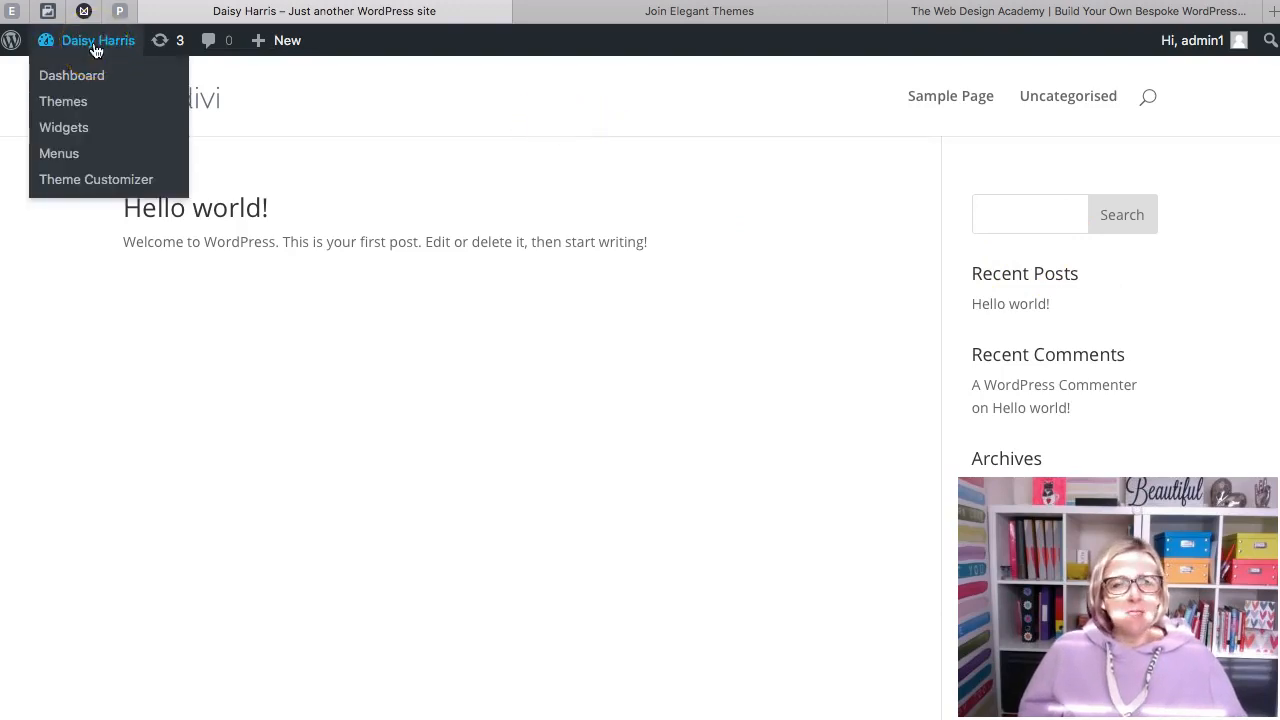
click(73, 80)
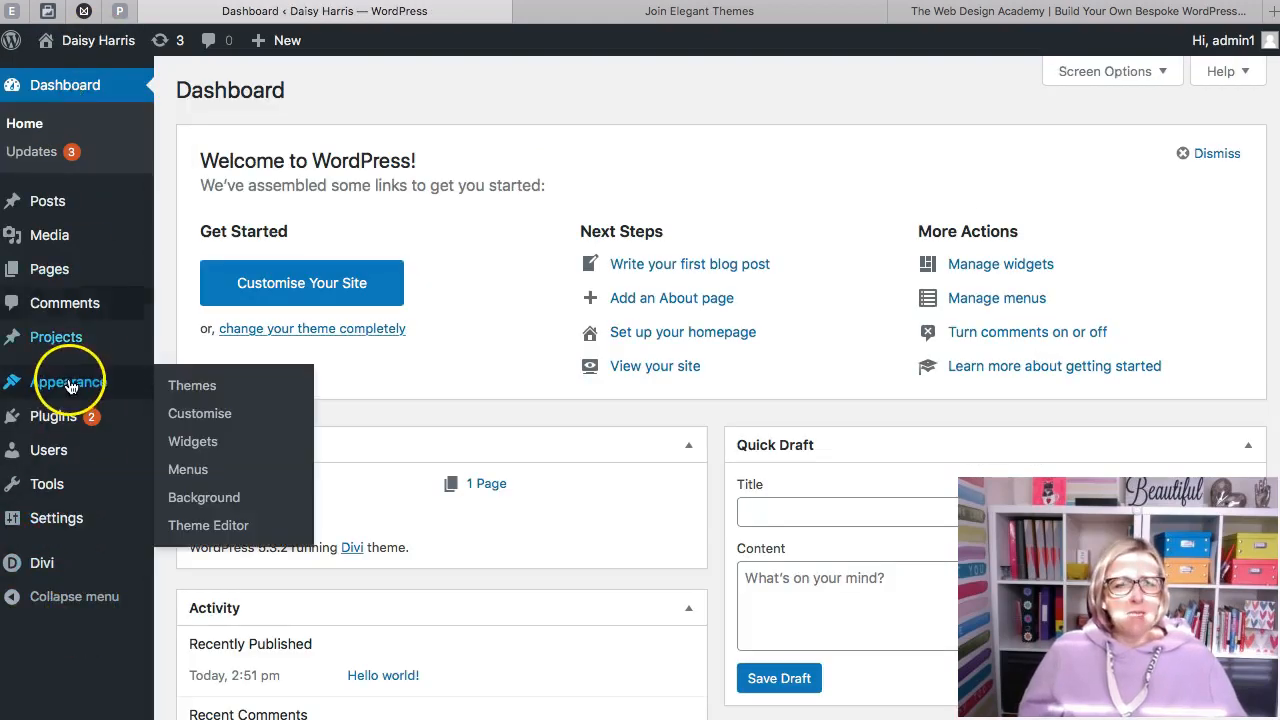
mouse_move(75, 271)
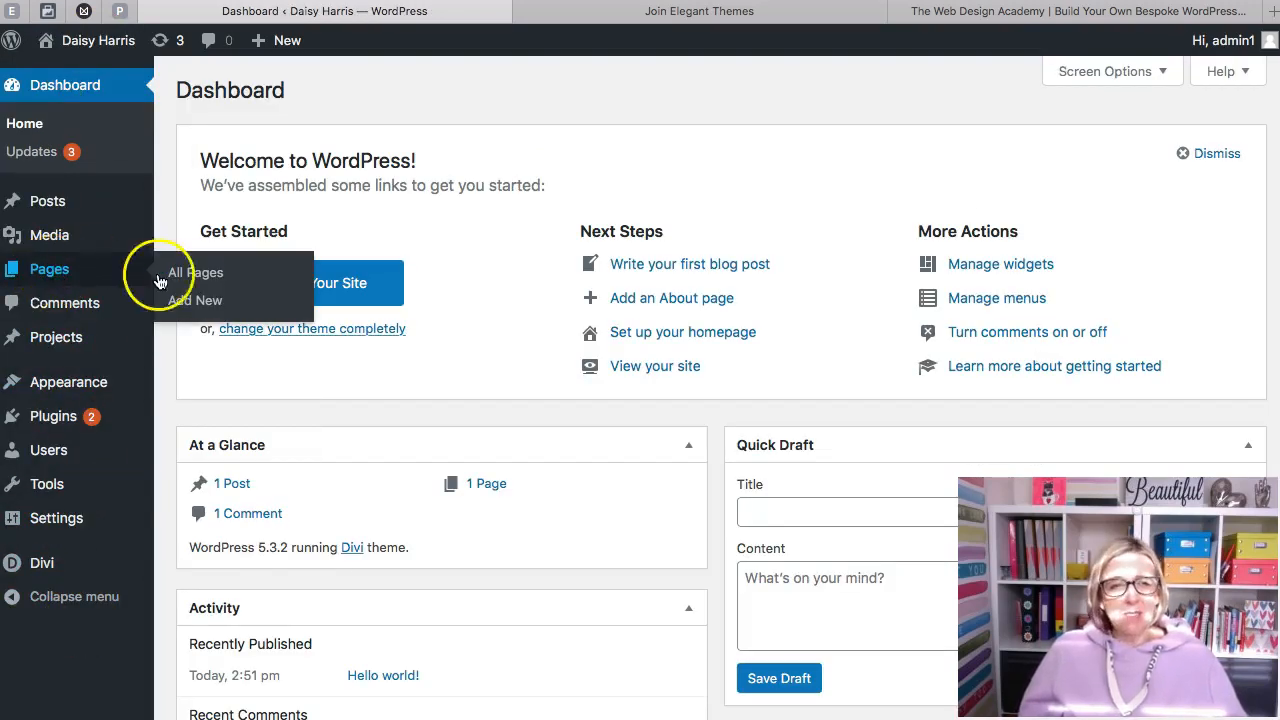
Add a new page, switch it to the Divi Builder, and leave the default editor
click(196, 306)
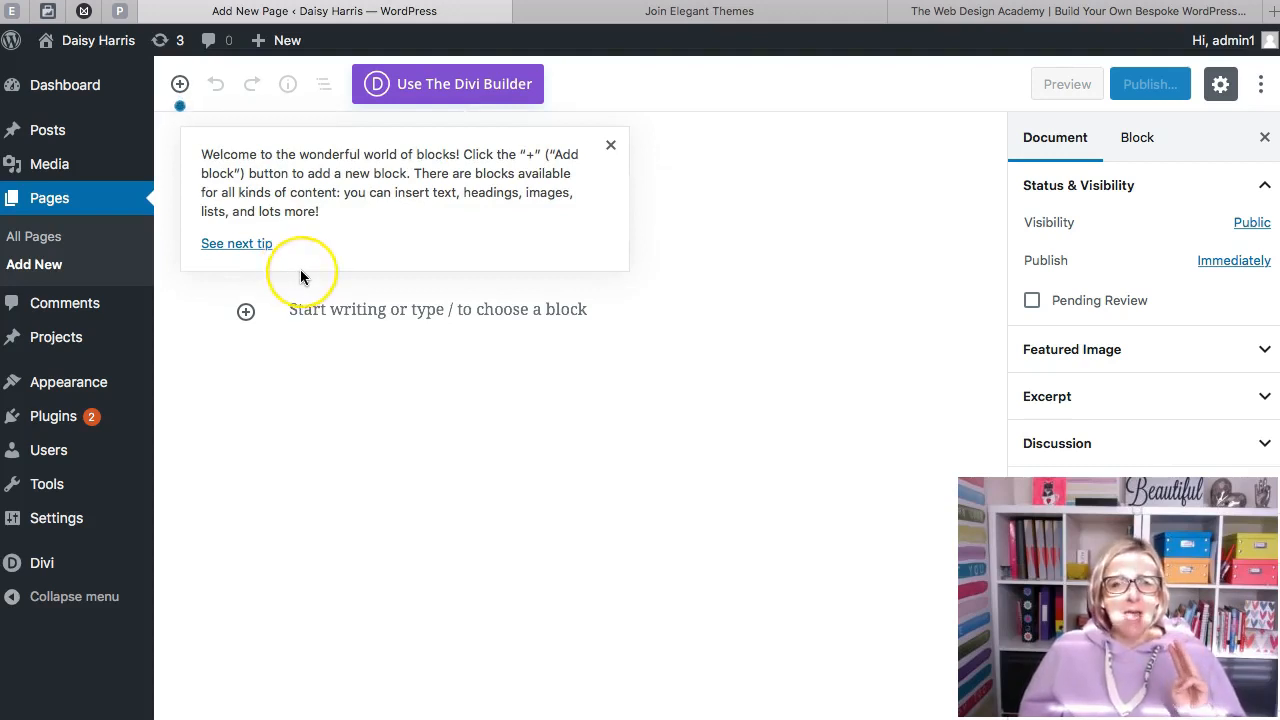
click(434, 82)
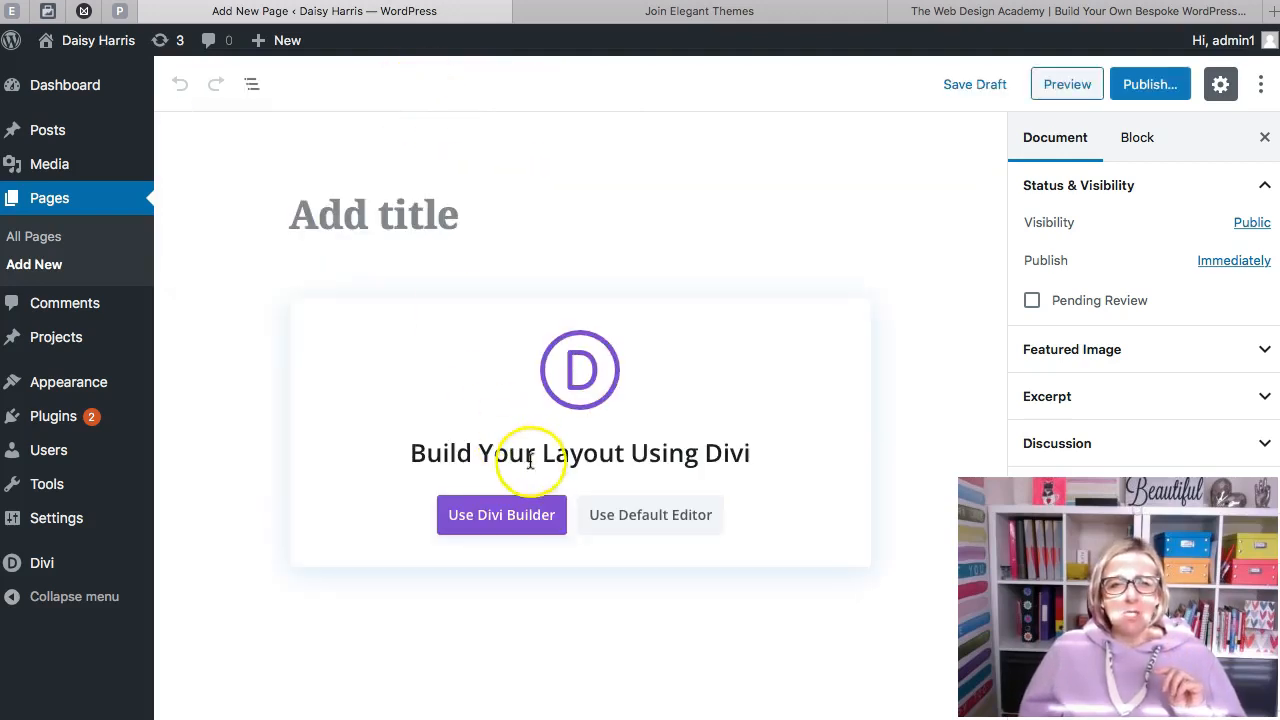
click(498, 527)
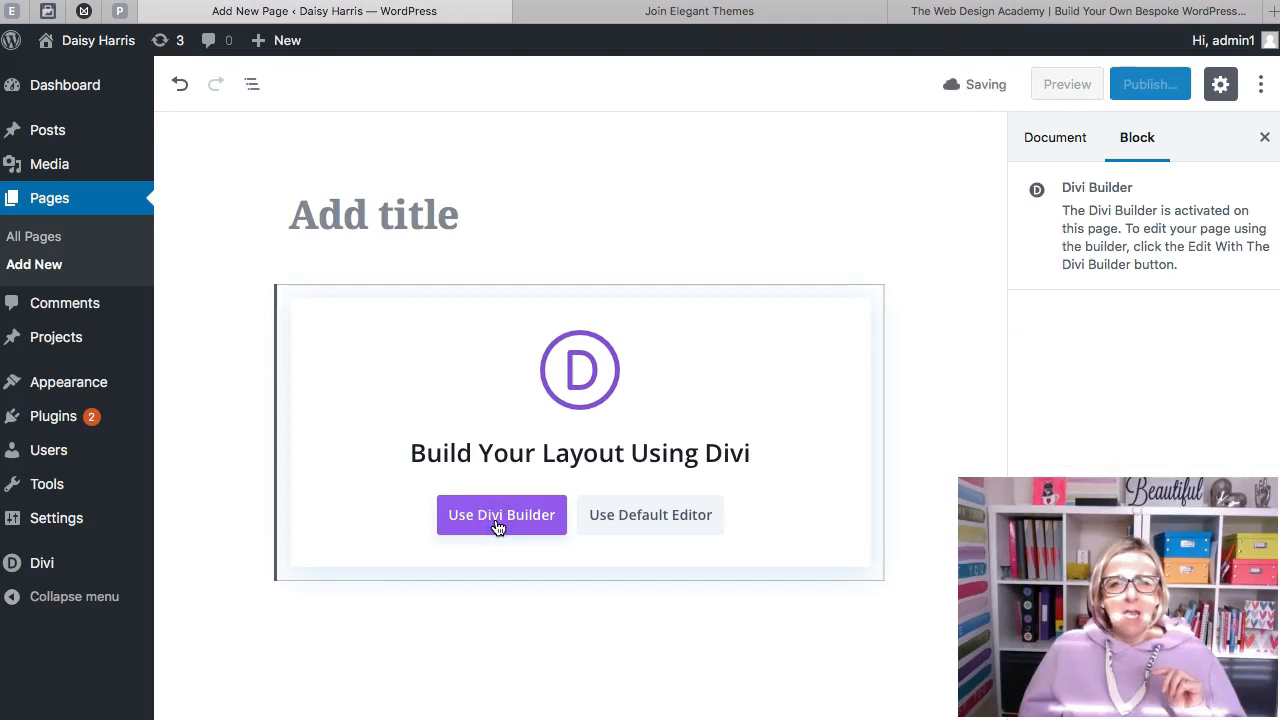
click(824, 384)
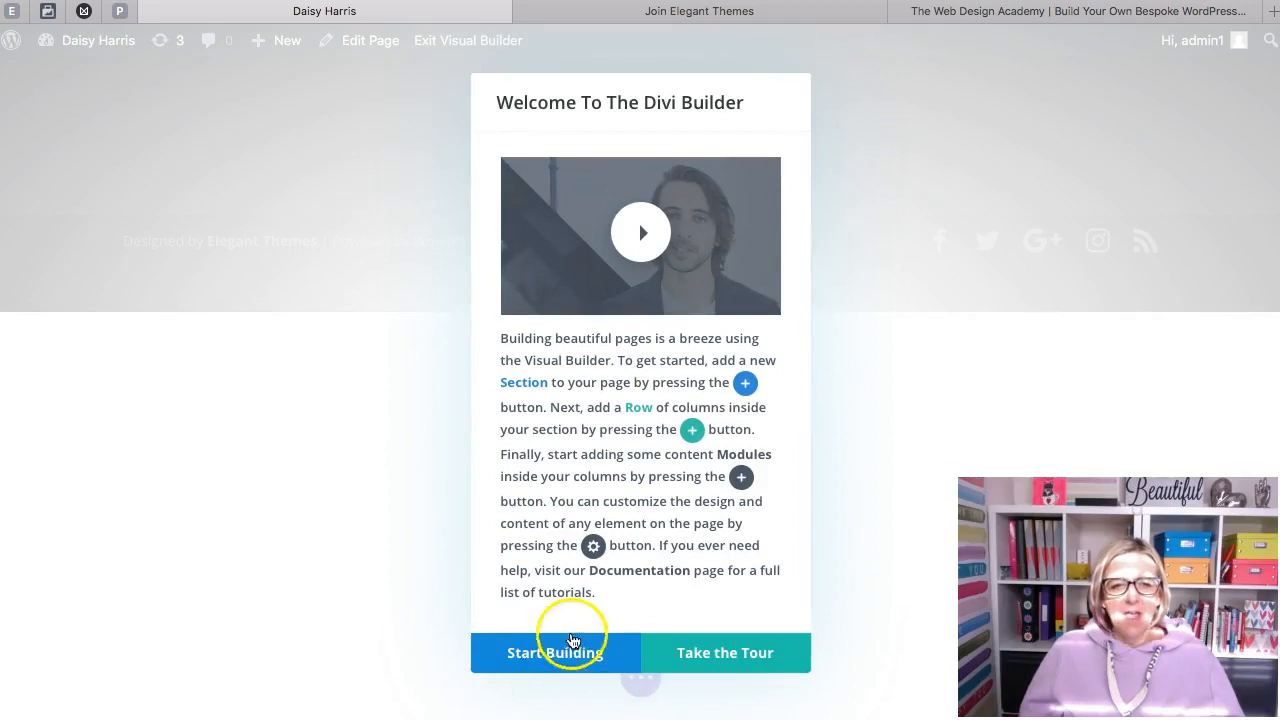
Dismiss the Divi welcome panel and choose Build From Scratch to reach Insert Row
click(555, 655)
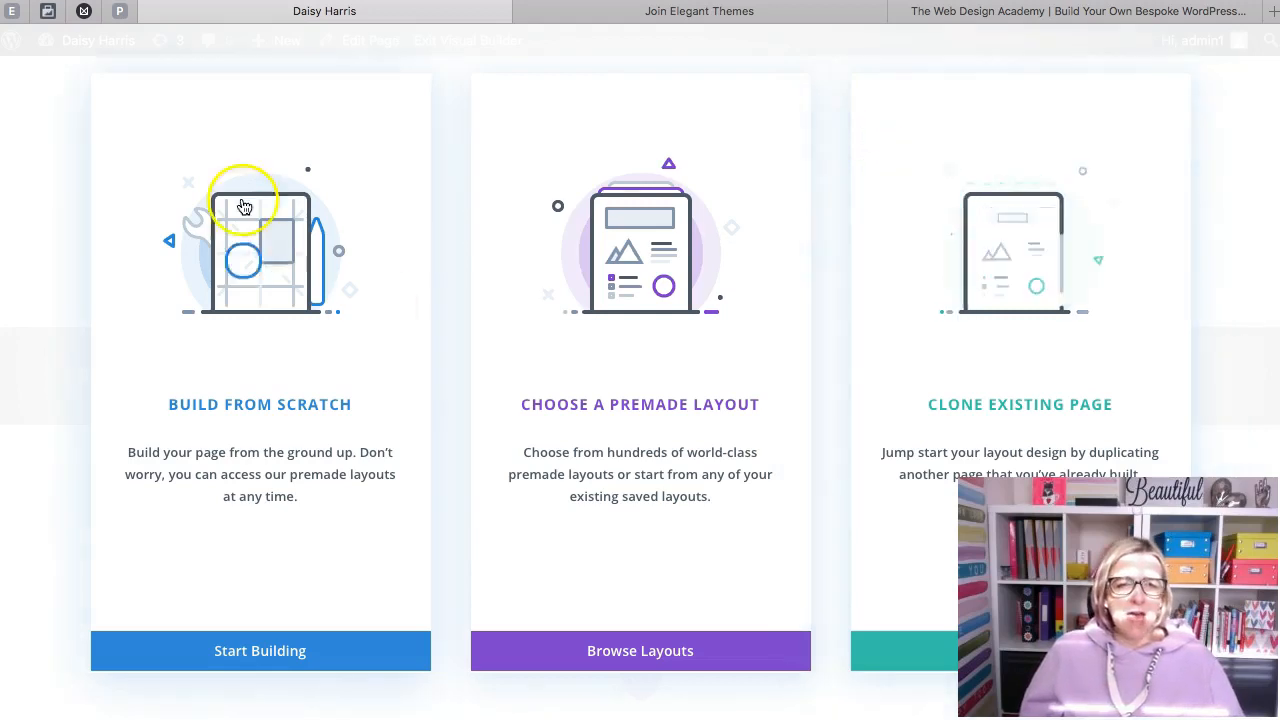
click(286, 651)
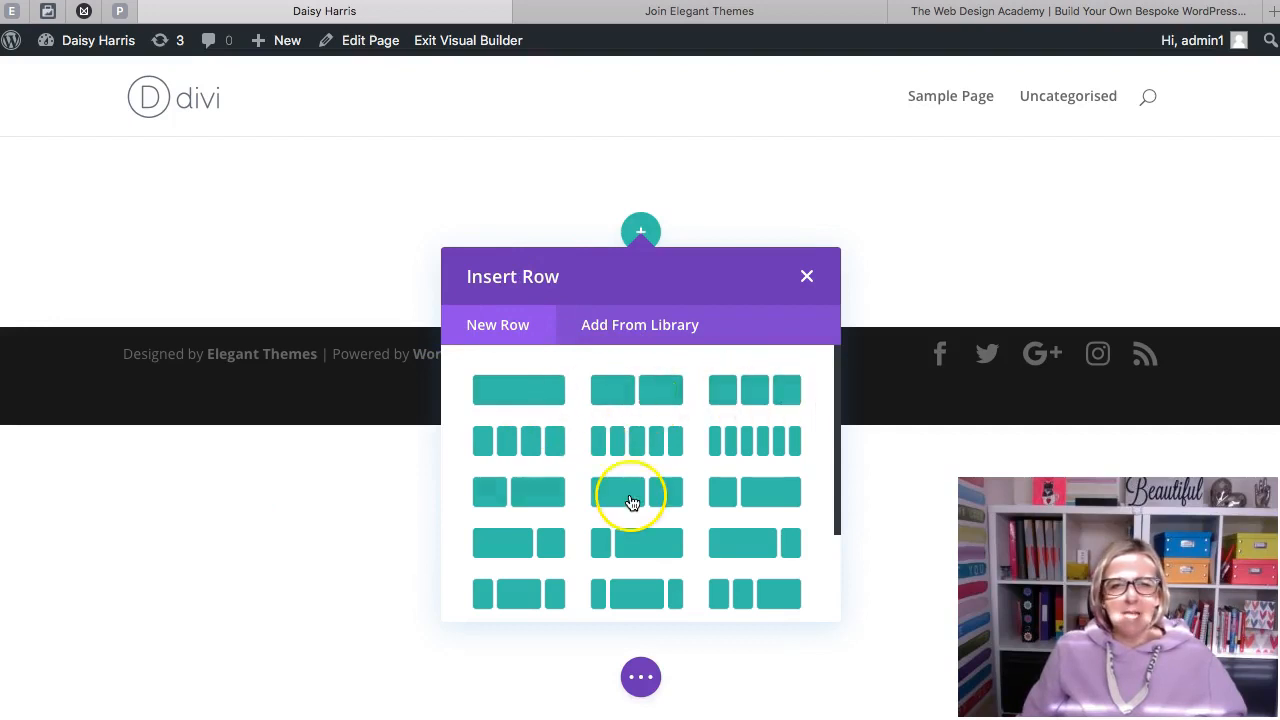
Insert a one-column row, add an Image module found by searching 'image', and save it
click(531, 399)
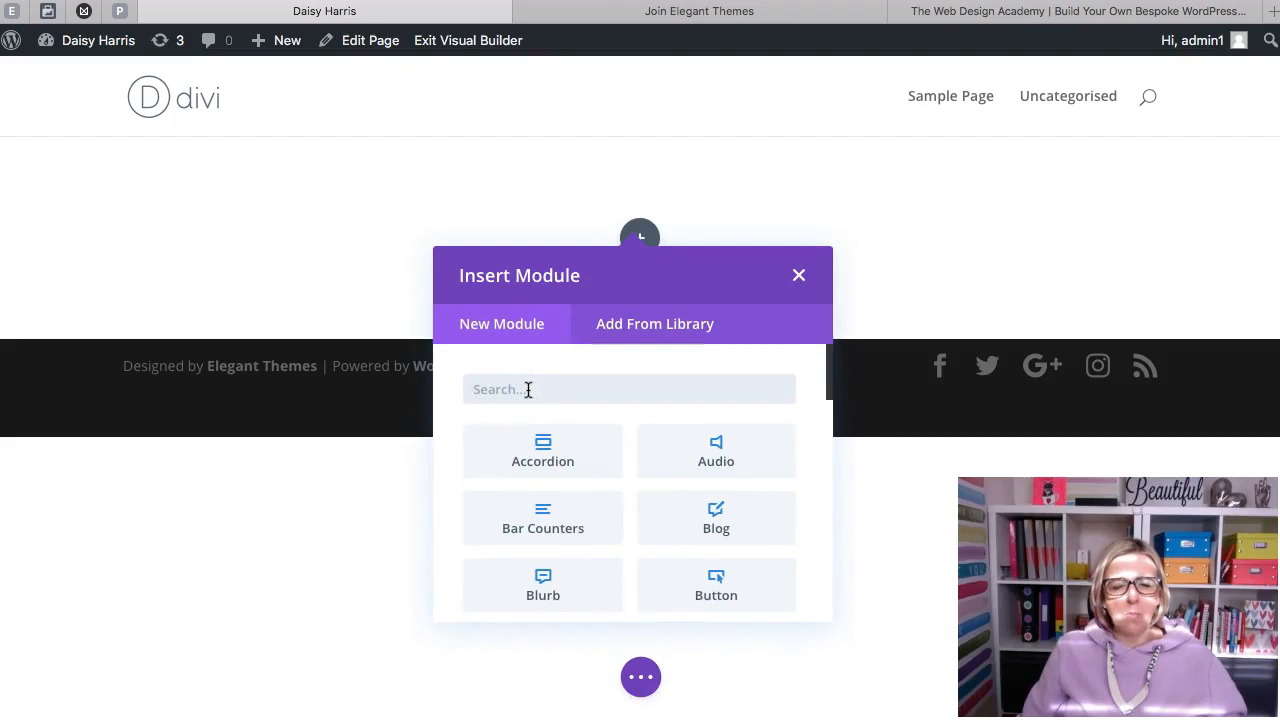
scroll(591, 540, down, 5)
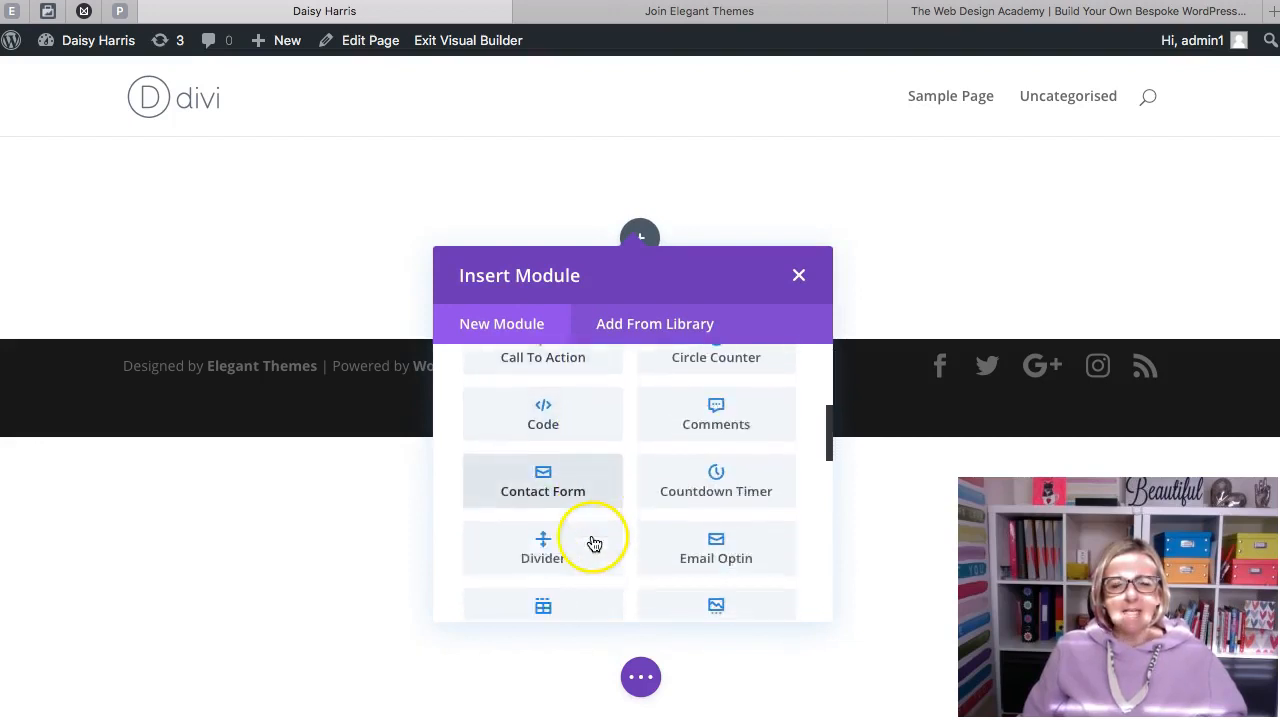
scroll(594, 543, down, 1)
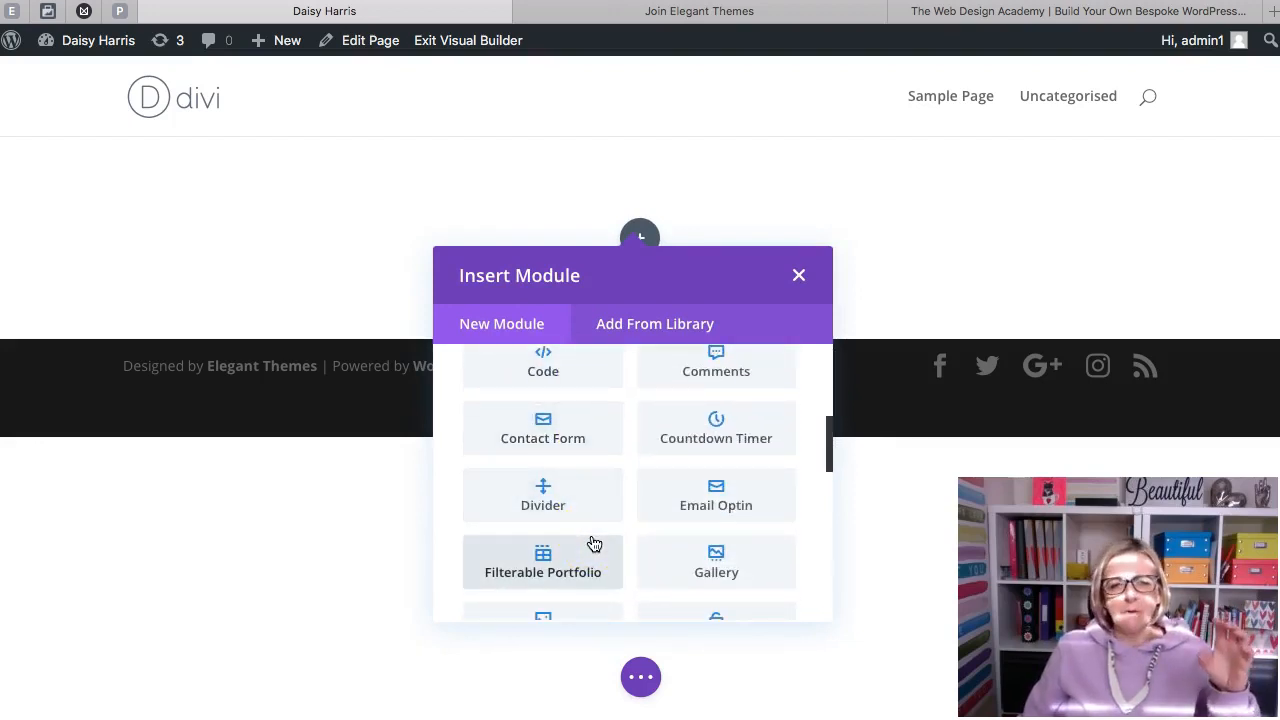
scroll(591, 537, down, 1)
scroll(580, 477, up, 8)
click(536, 388)
text(image)
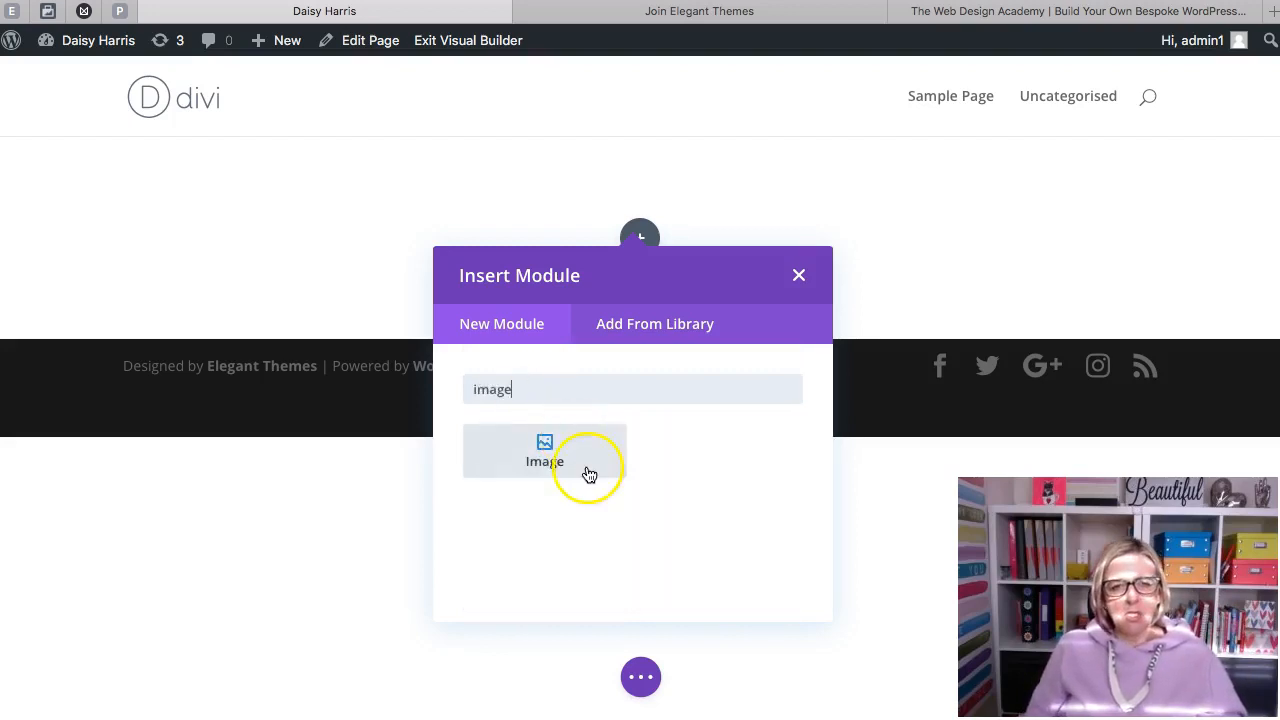
click(586, 470)
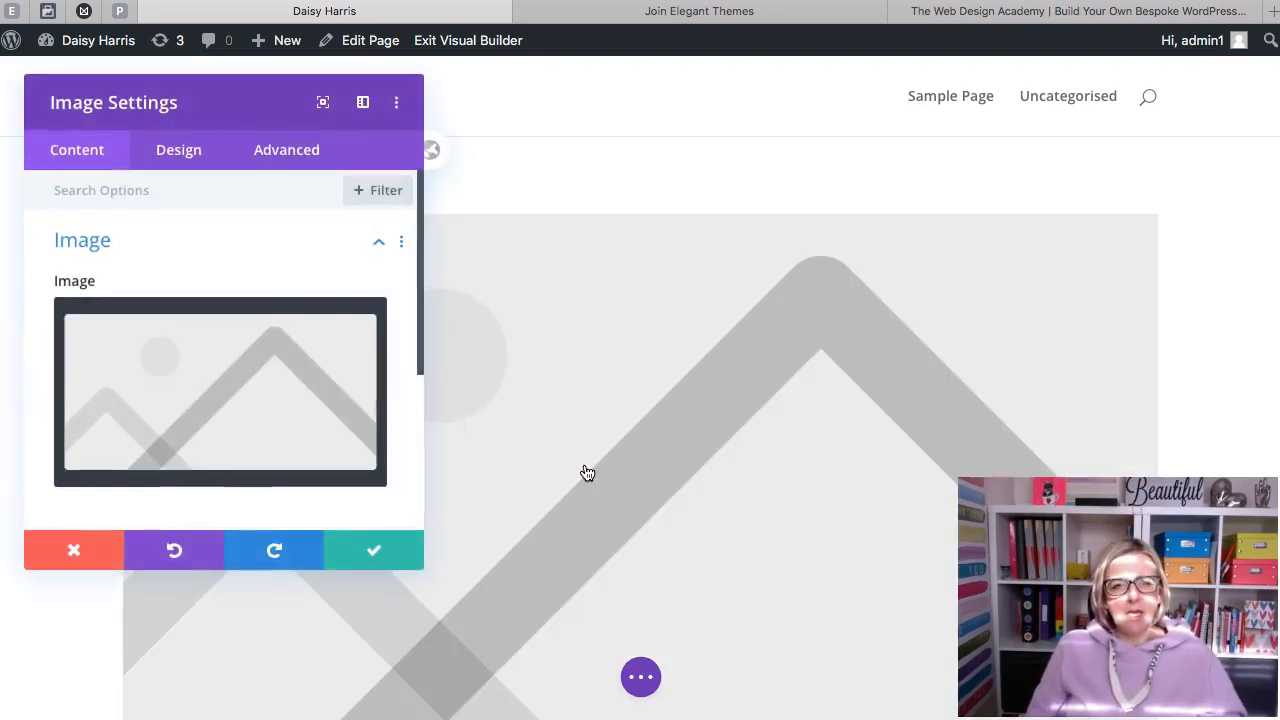
click(380, 552)
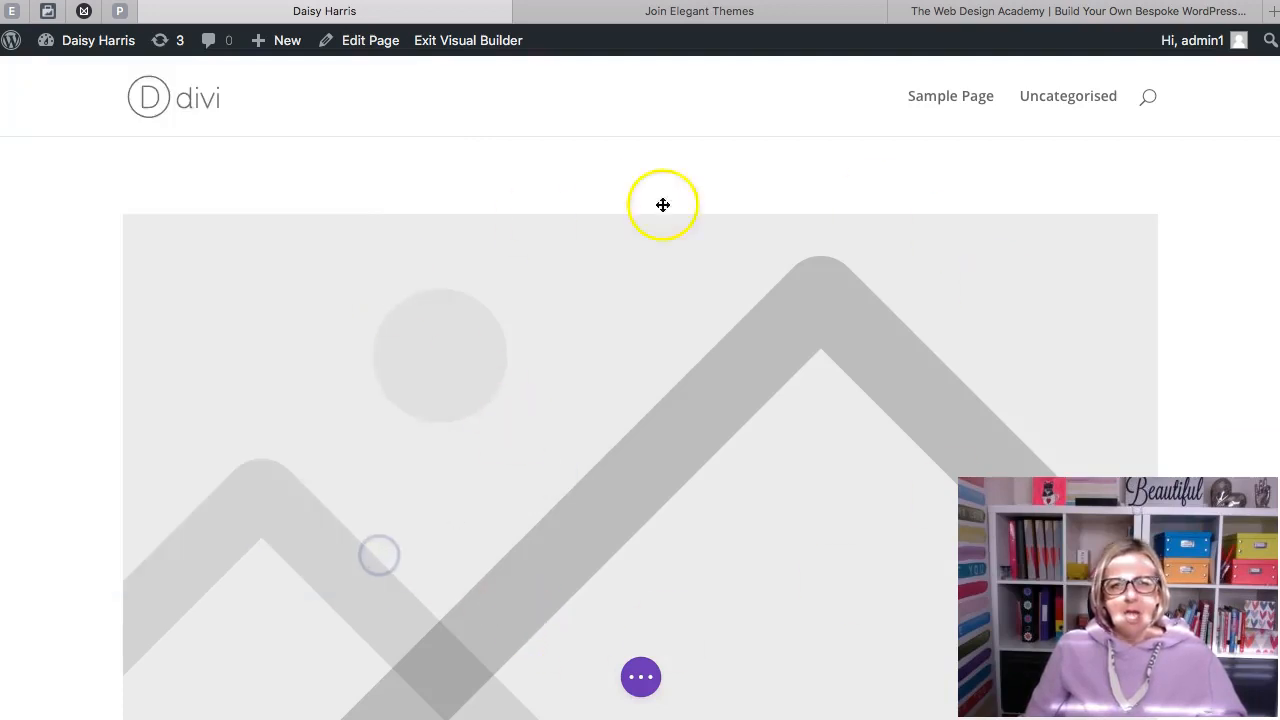
scroll(624, 438, down, 2)
scroll(624, 438, up, 3)
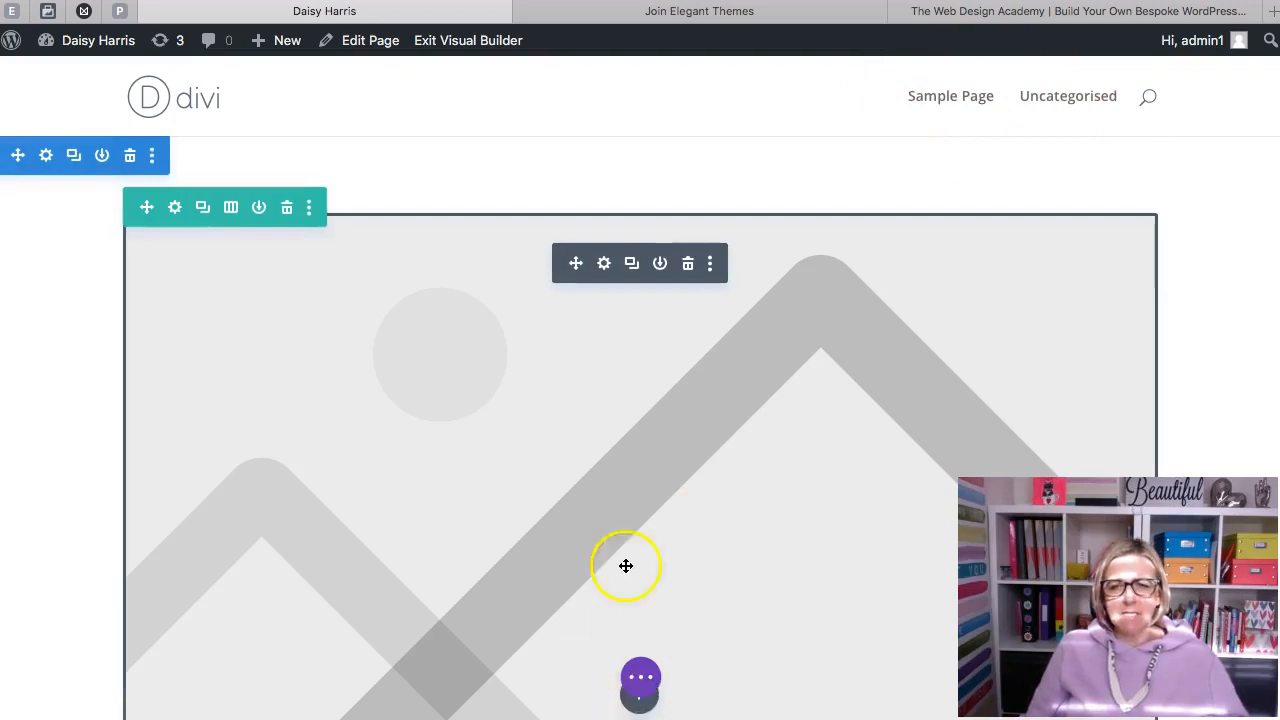
Save the Divi page as a draft from the builder's page options, then reach the Dashboard
click(643, 679)
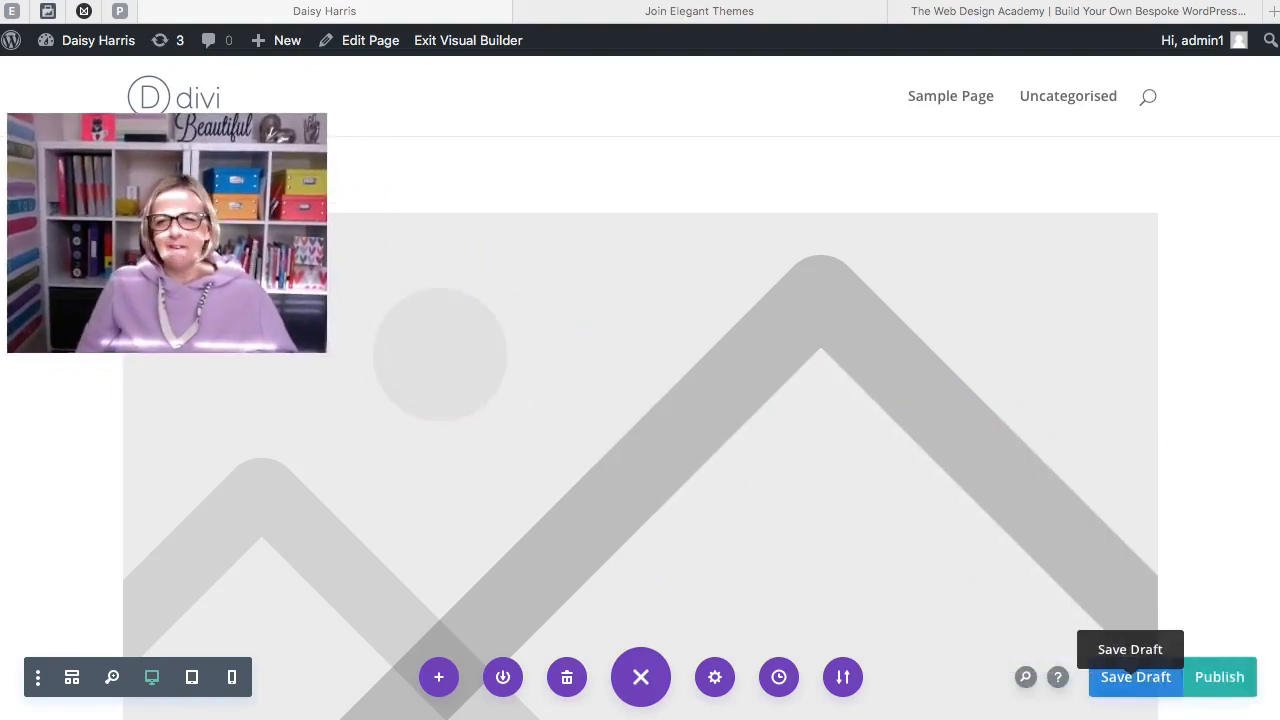
click(1138, 684)
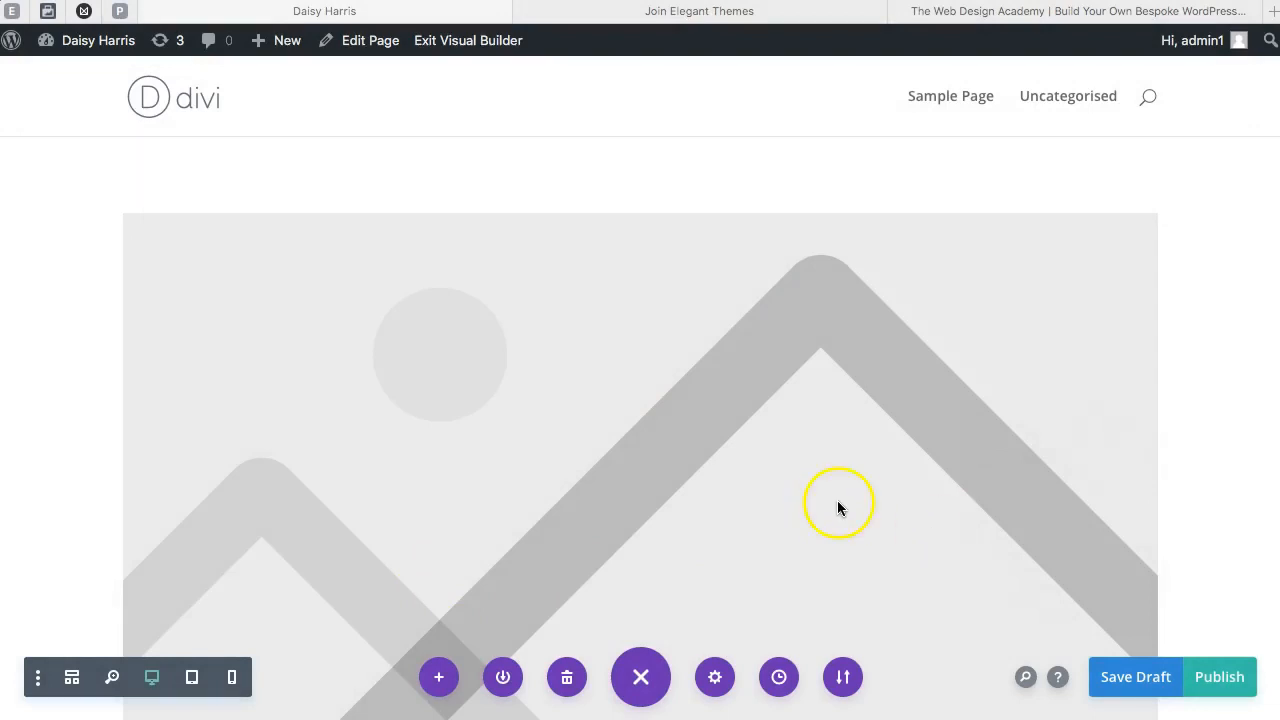
click(512, 103)
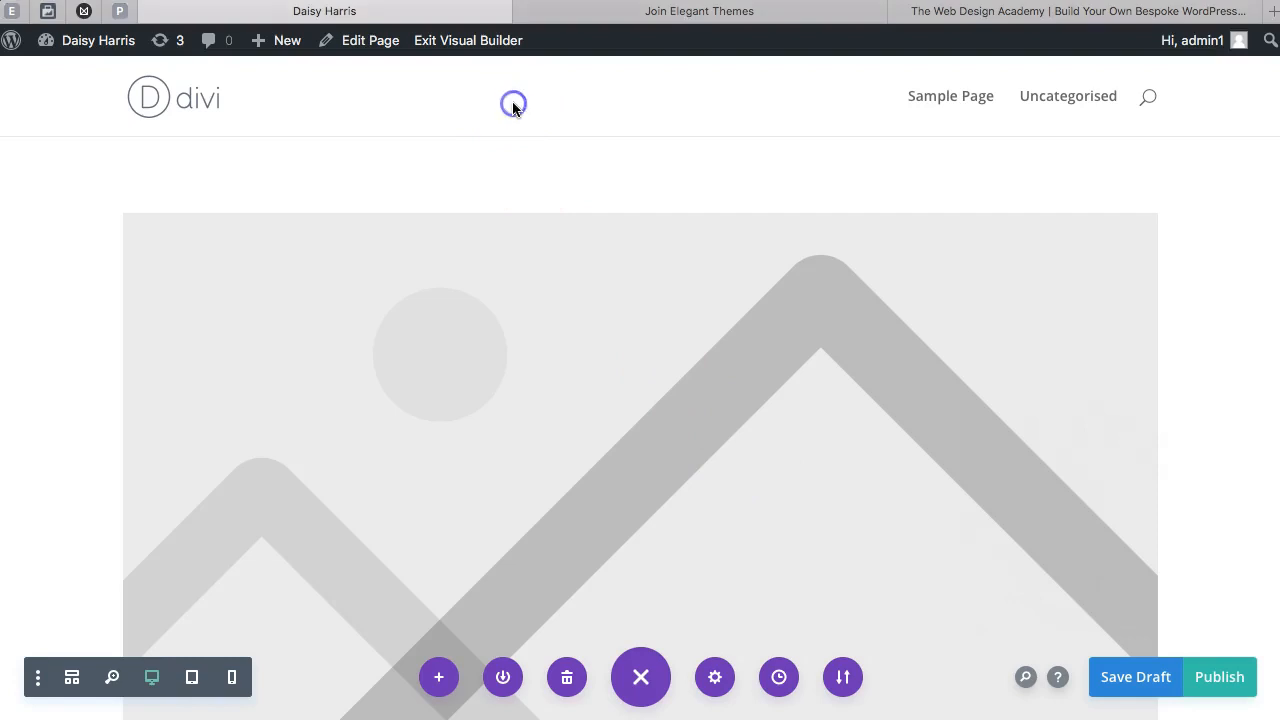
mouse_move(86, 40)
click(73, 80)
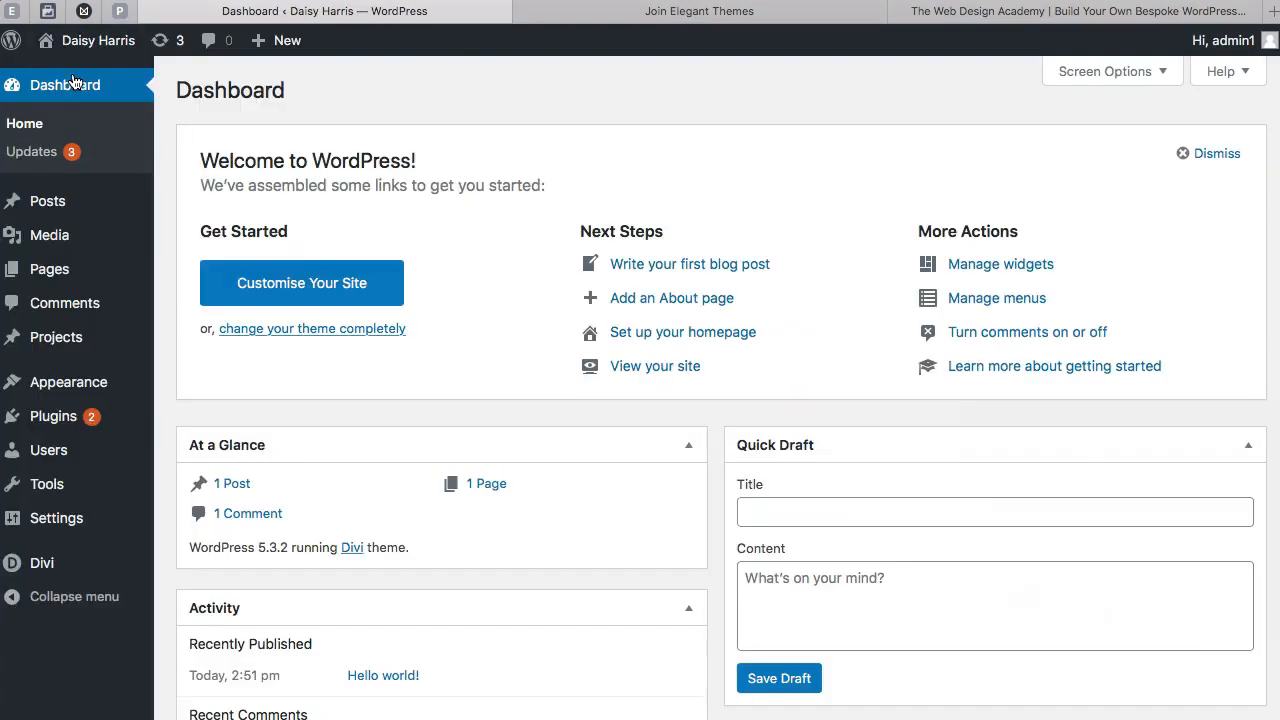
Open the untitled draft from All Pages and title it 'Home'
mouse_move(61, 284)
click(182, 279)
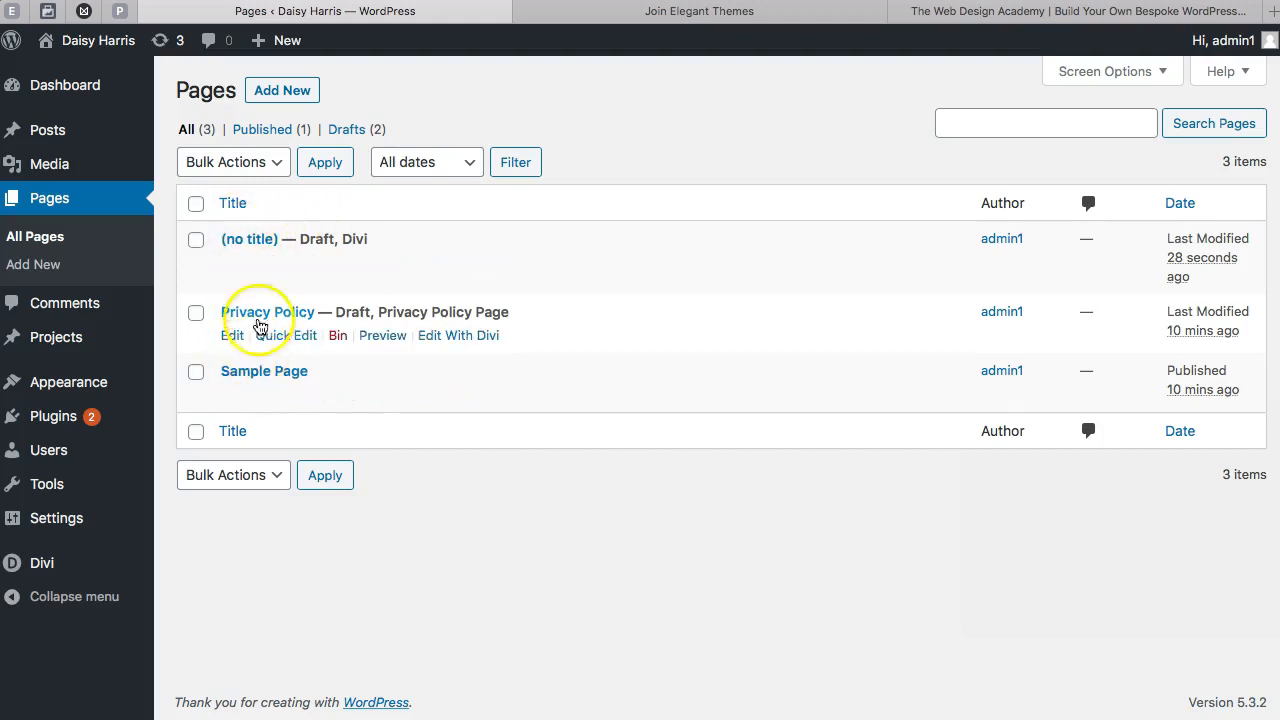
click(232, 263)
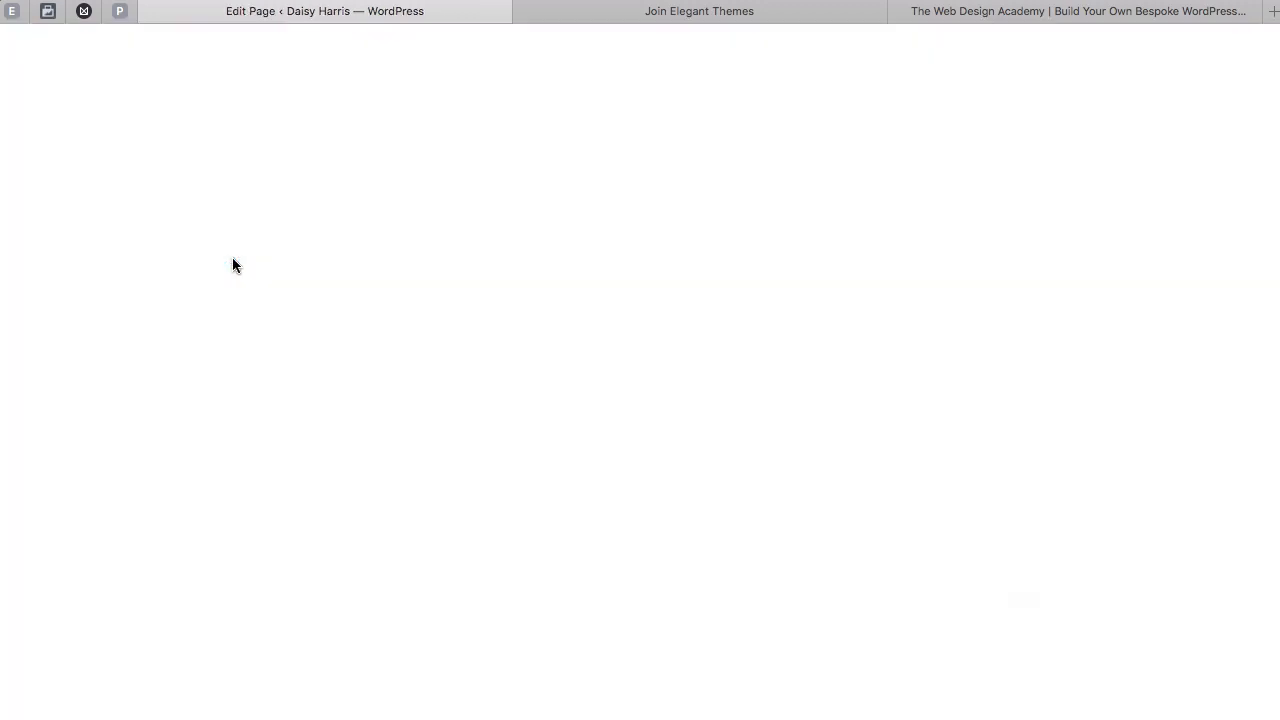
click(371, 212)
click(303, 212)
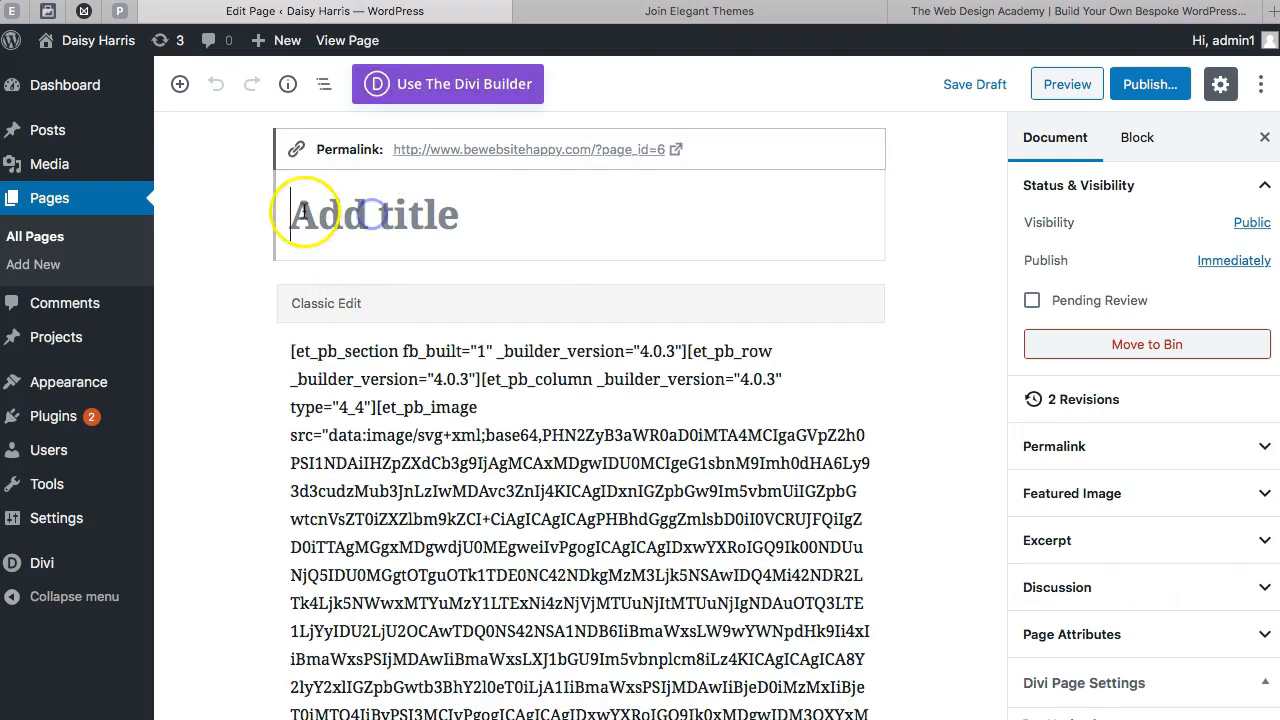
text(Home Page)
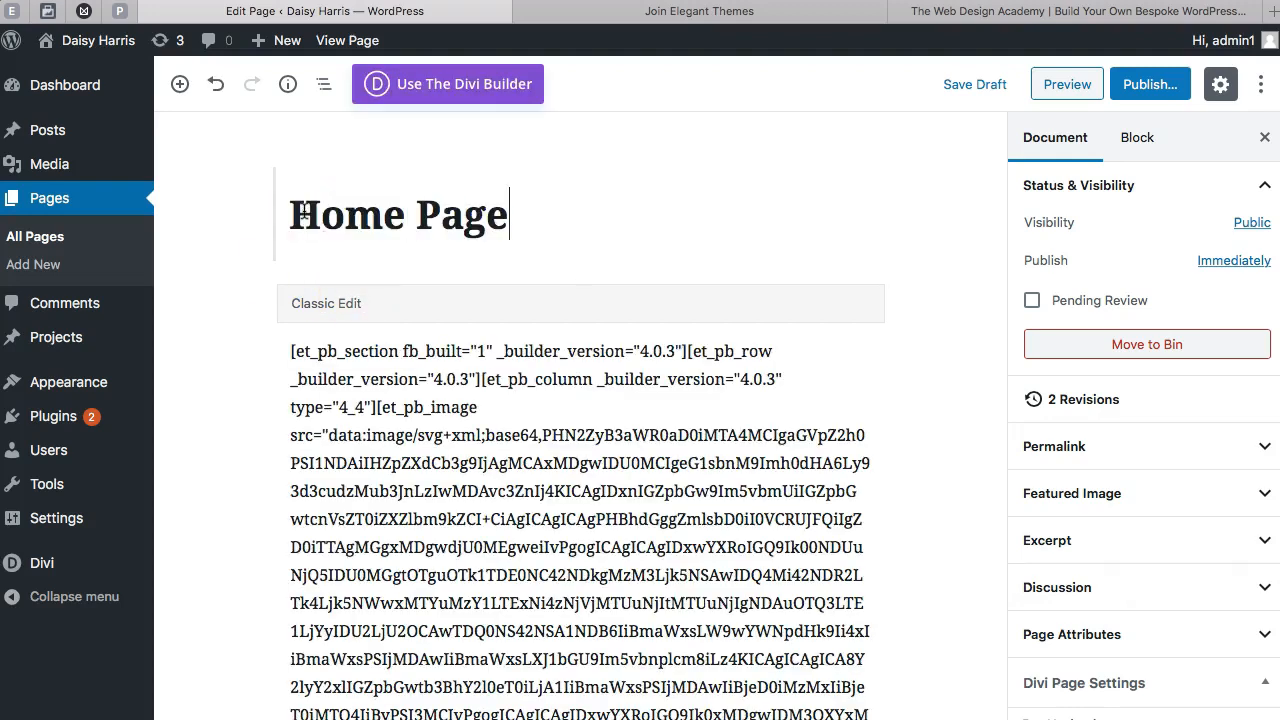
click(269, 171)
click(462, 92)
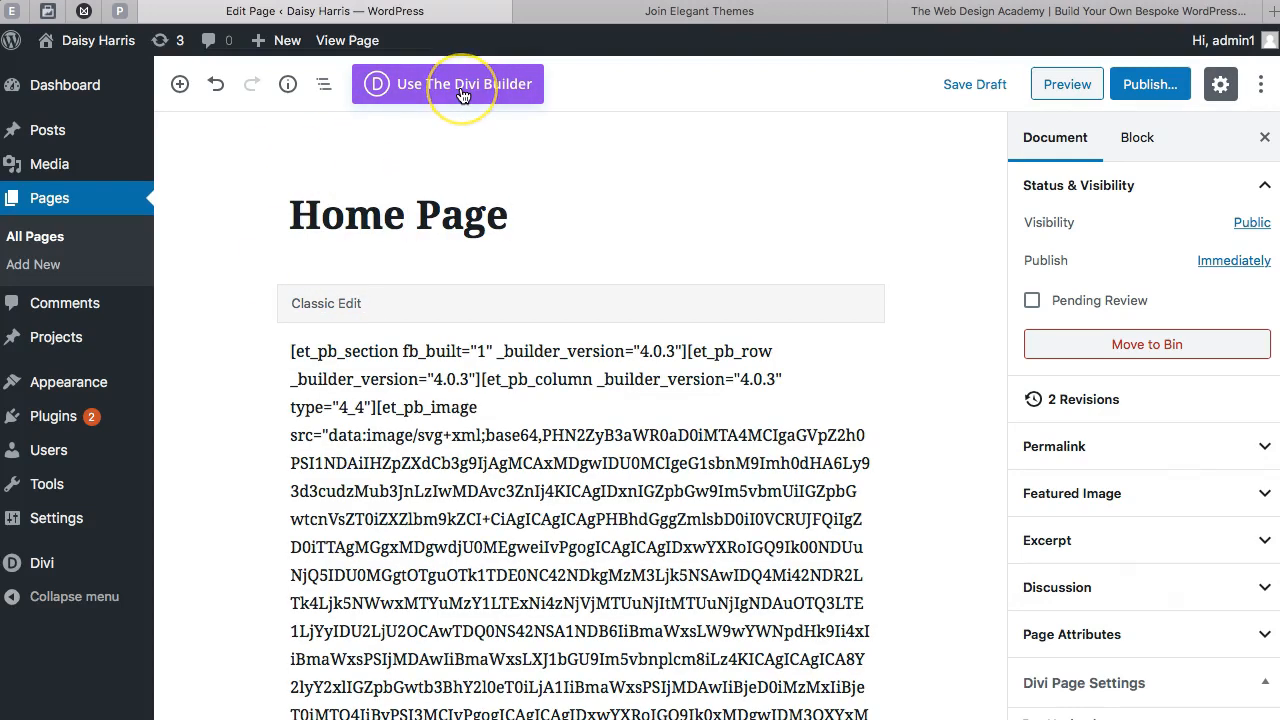
drag(420, 211, 549, 209)
key(BackSpace)
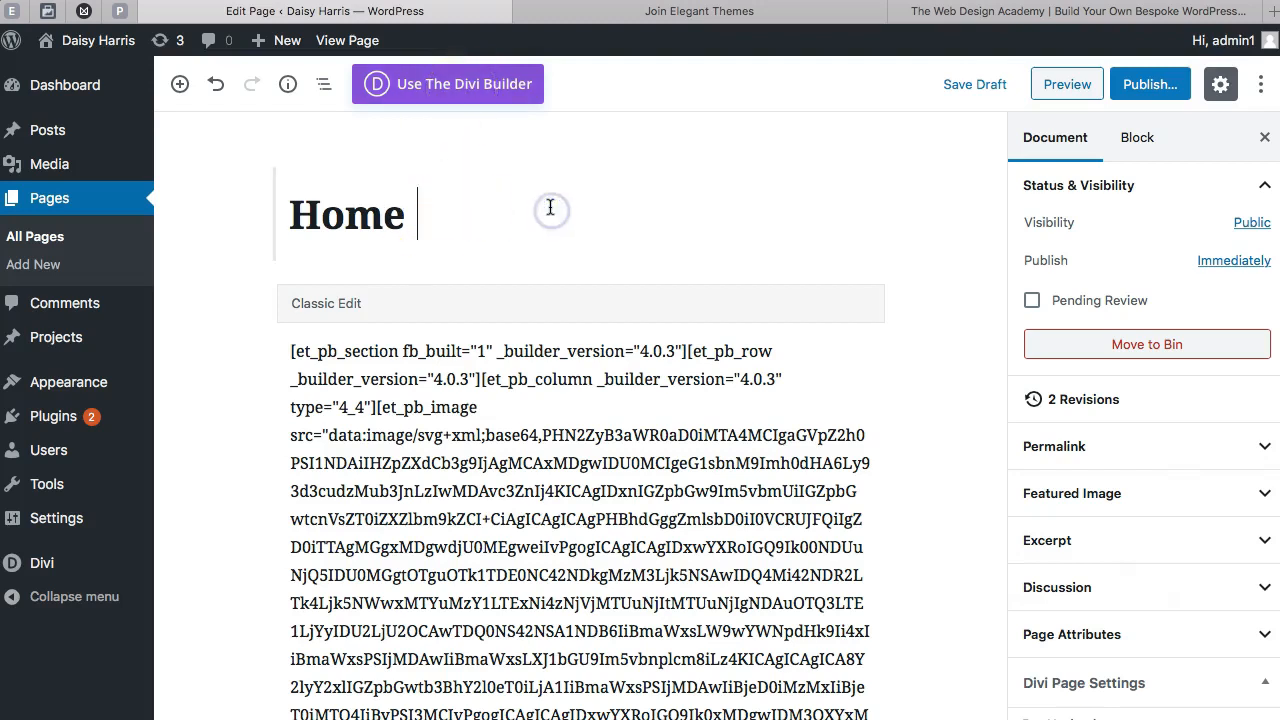
Build Home with the Divi Builder, publish it, and view the live page
click(509, 89)
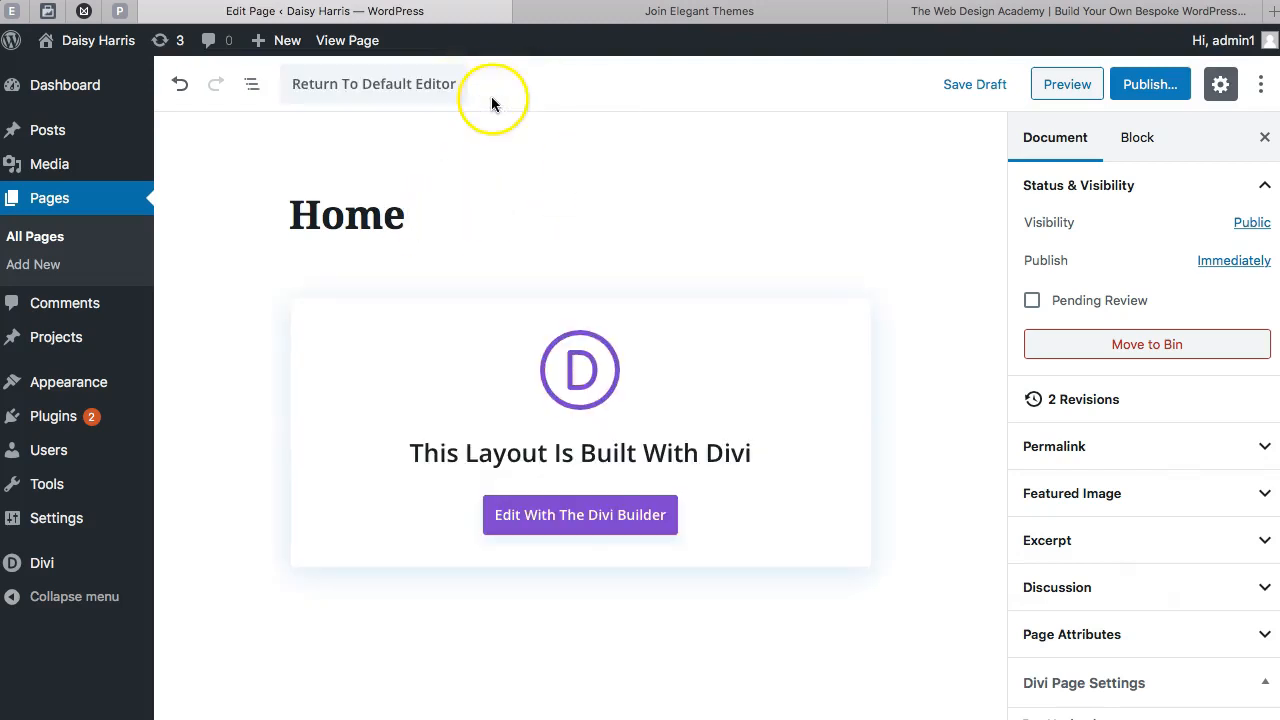
click(1156, 88)
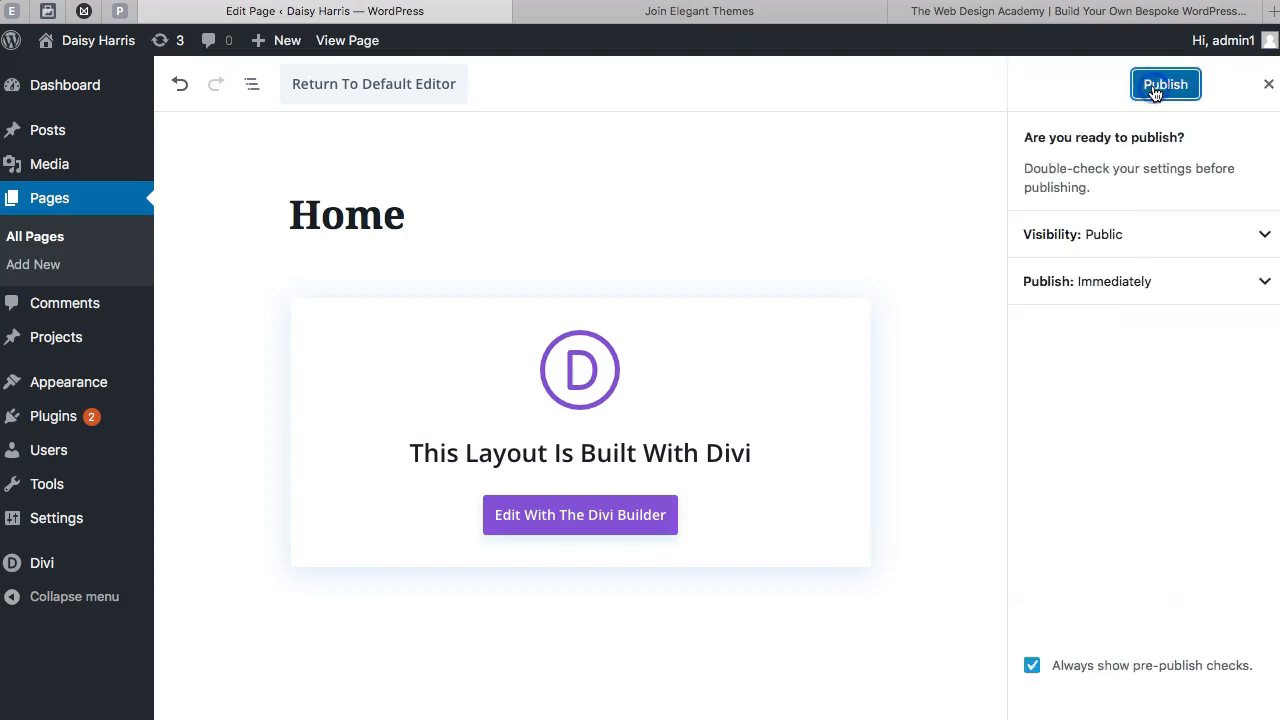
click(1160, 85)
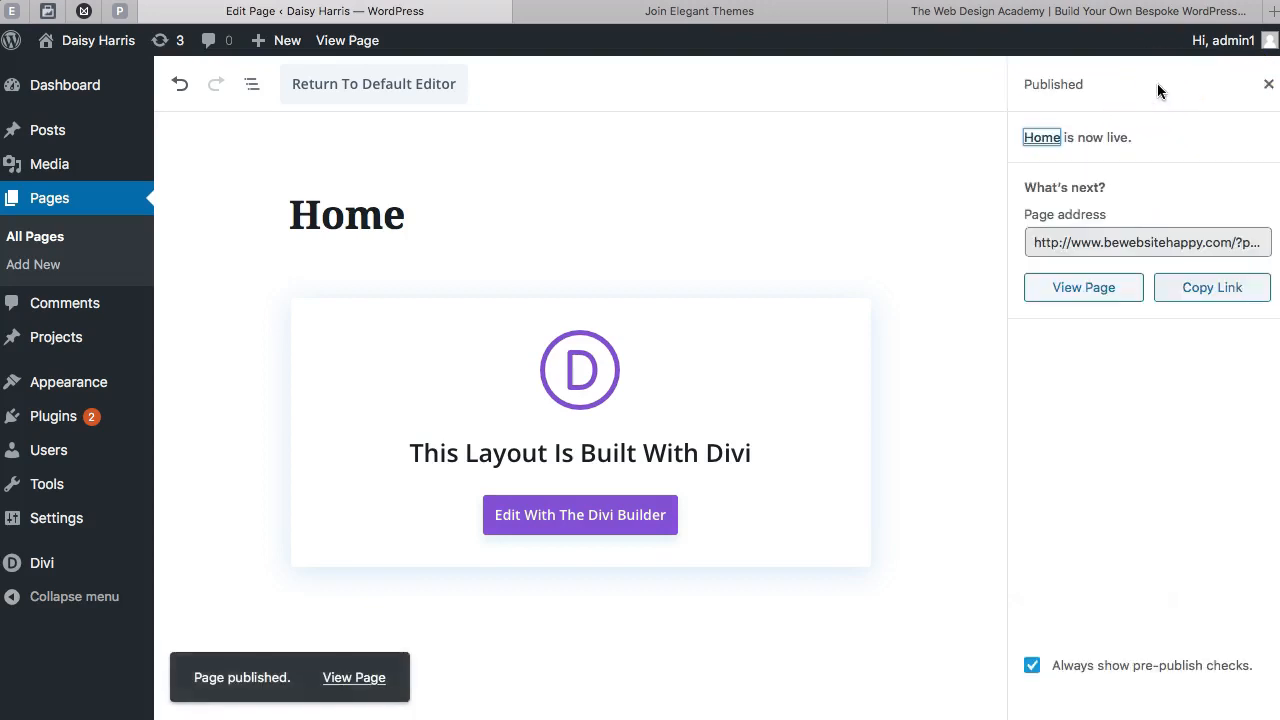
click(1078, 290)
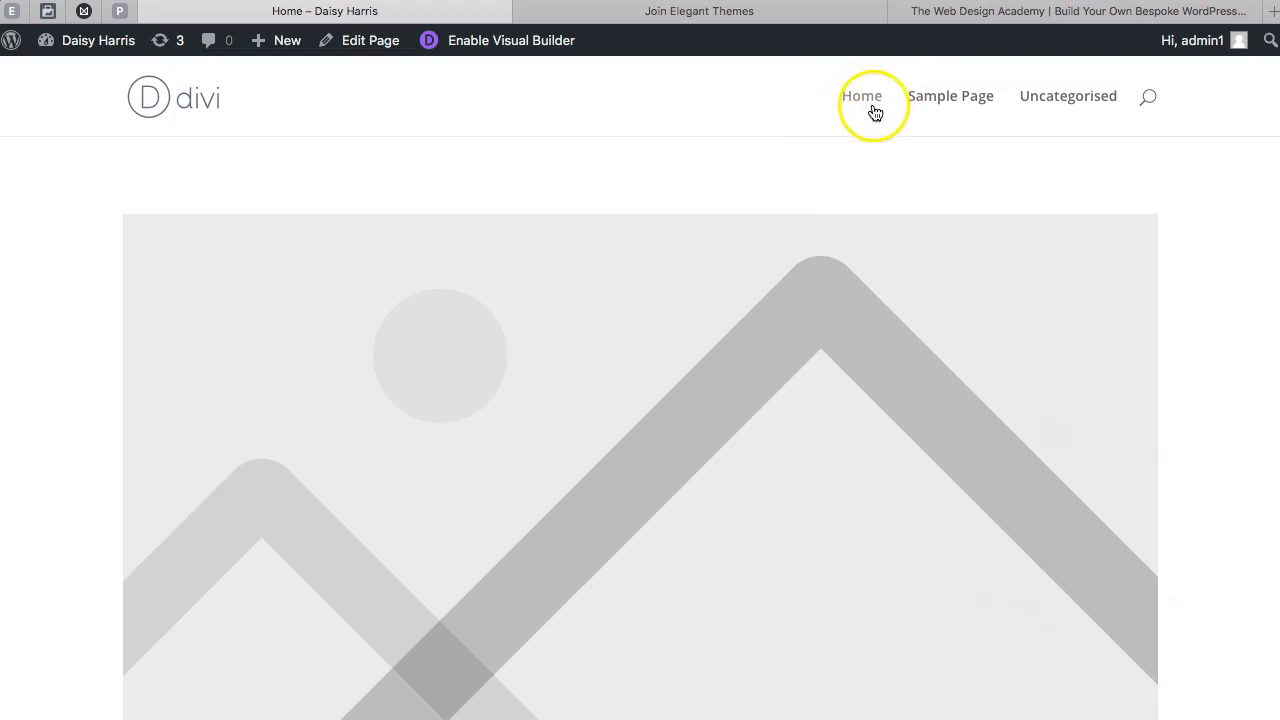
Choose Dashboard from the site-name dropdown on the live Home page
mouse_move(88, 42)
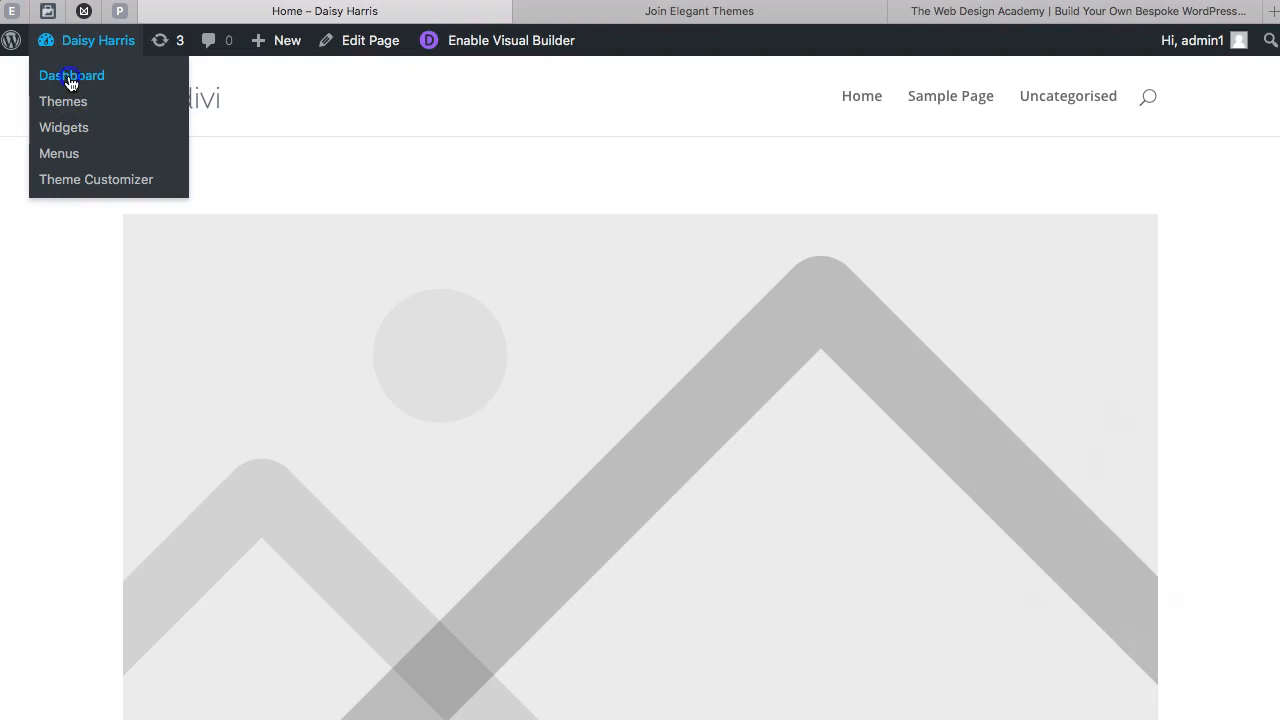
click(71, 77)
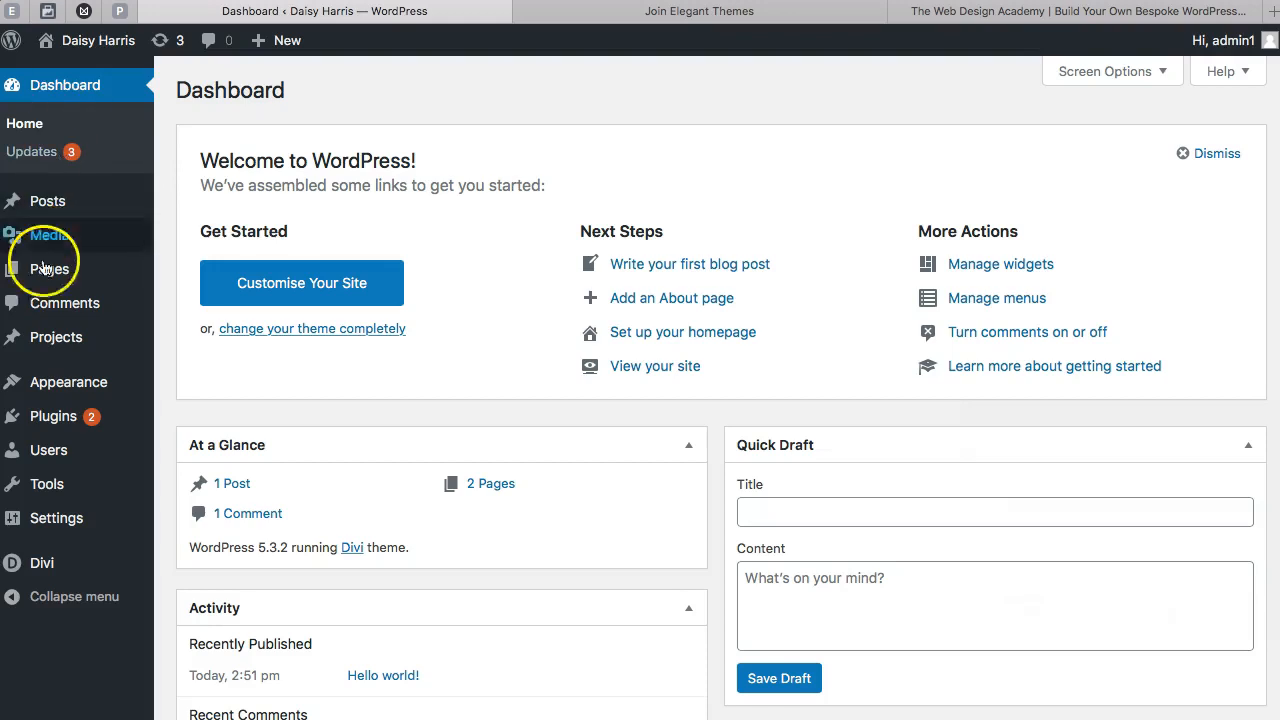
Add a page titled 'Blog', build it with Divi, publish it, and view the live site
click(45, 281)
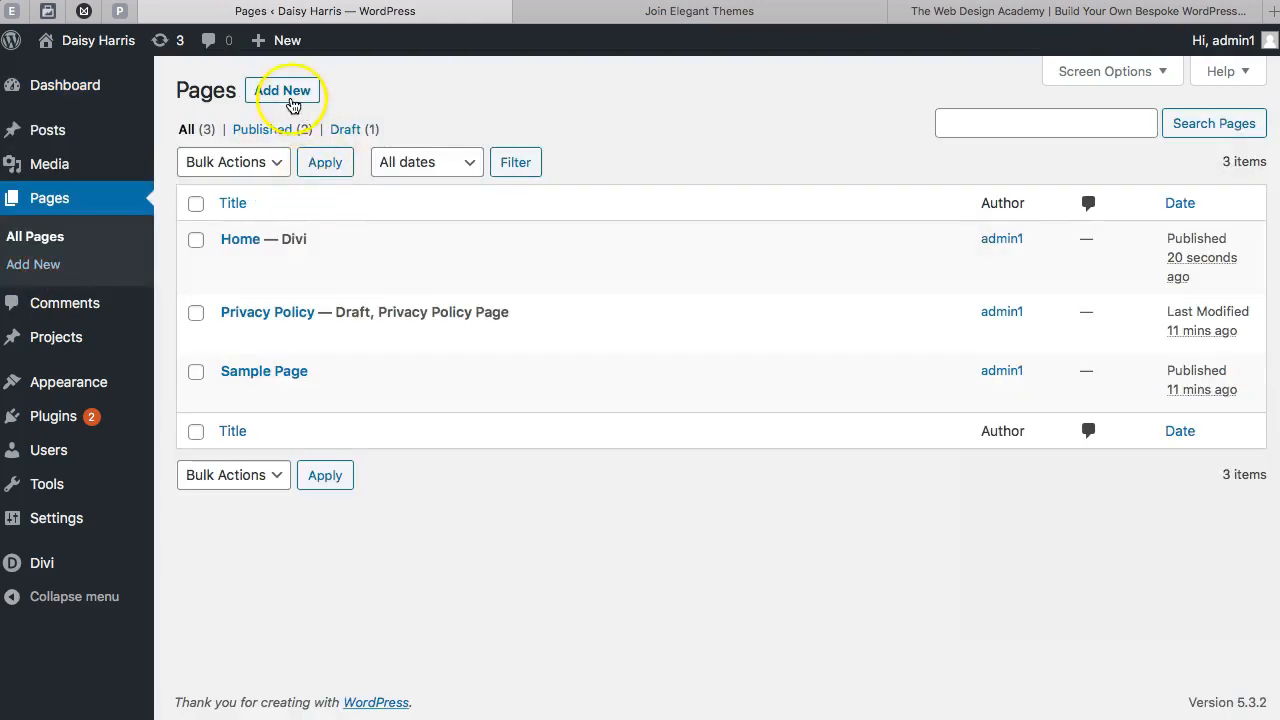
click(290, 98)
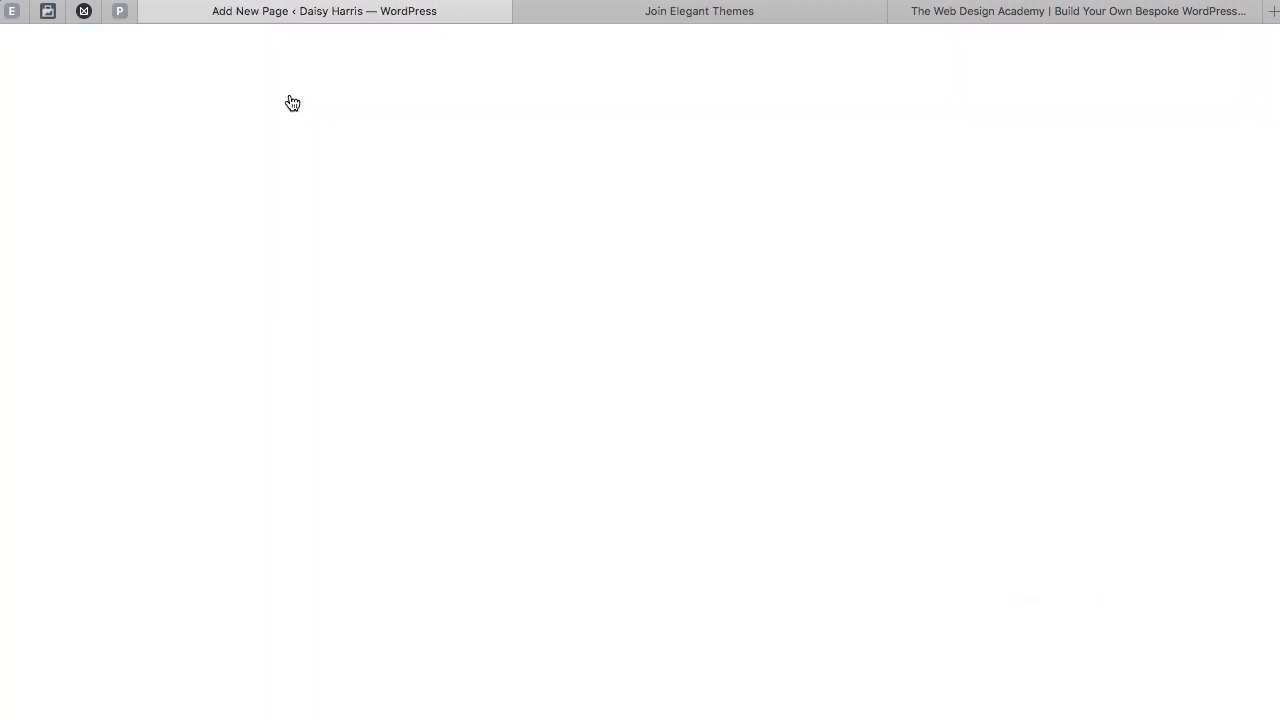
text(Blog)
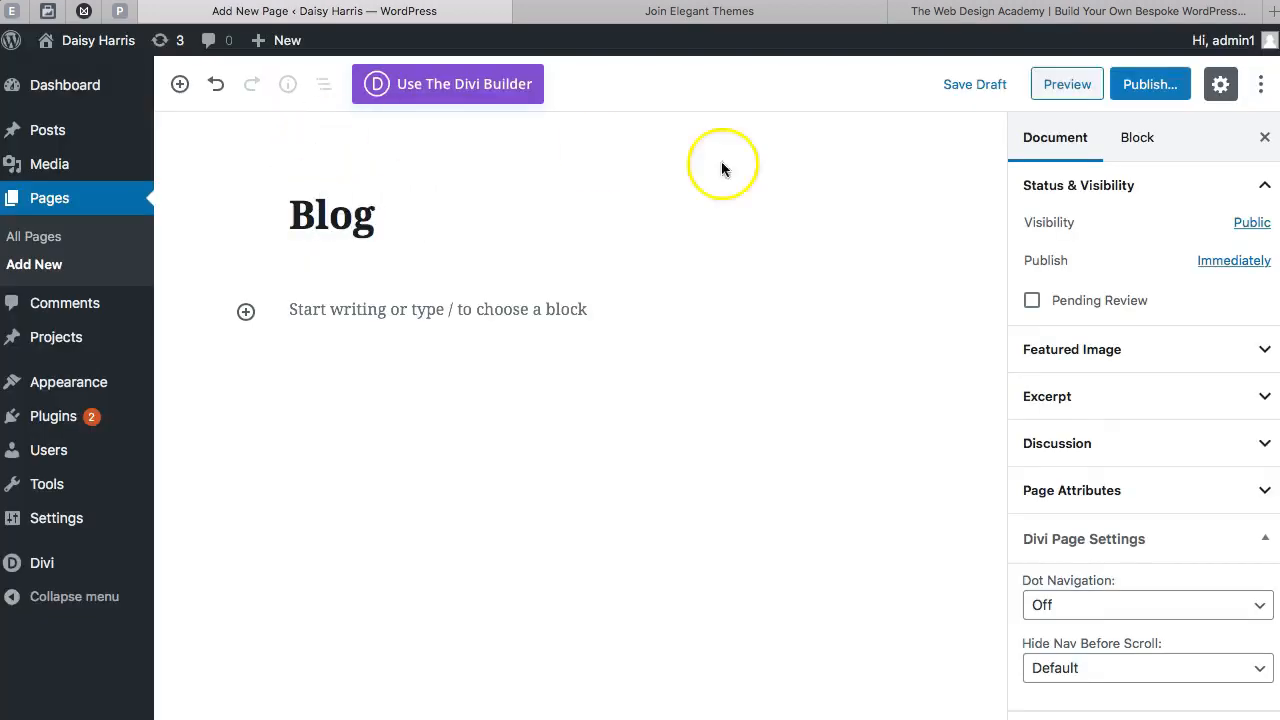
click(449, 88)
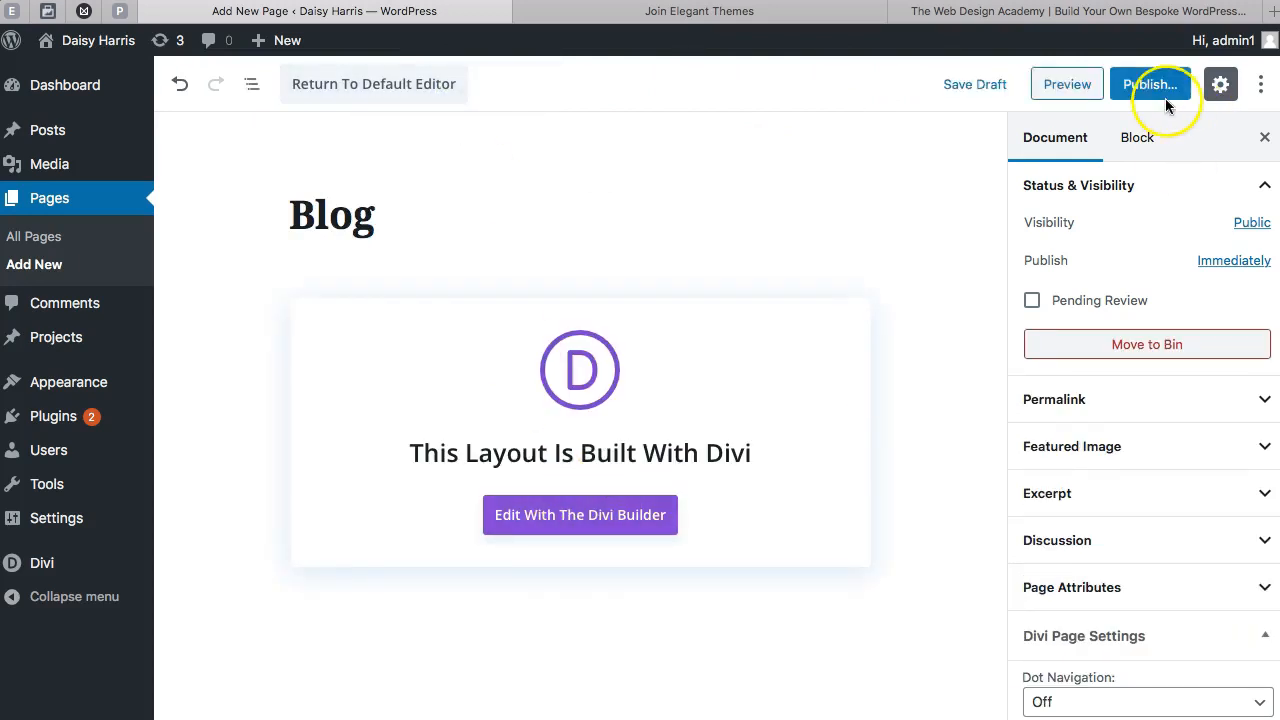
click(1162, 86)
click(1165, 86)
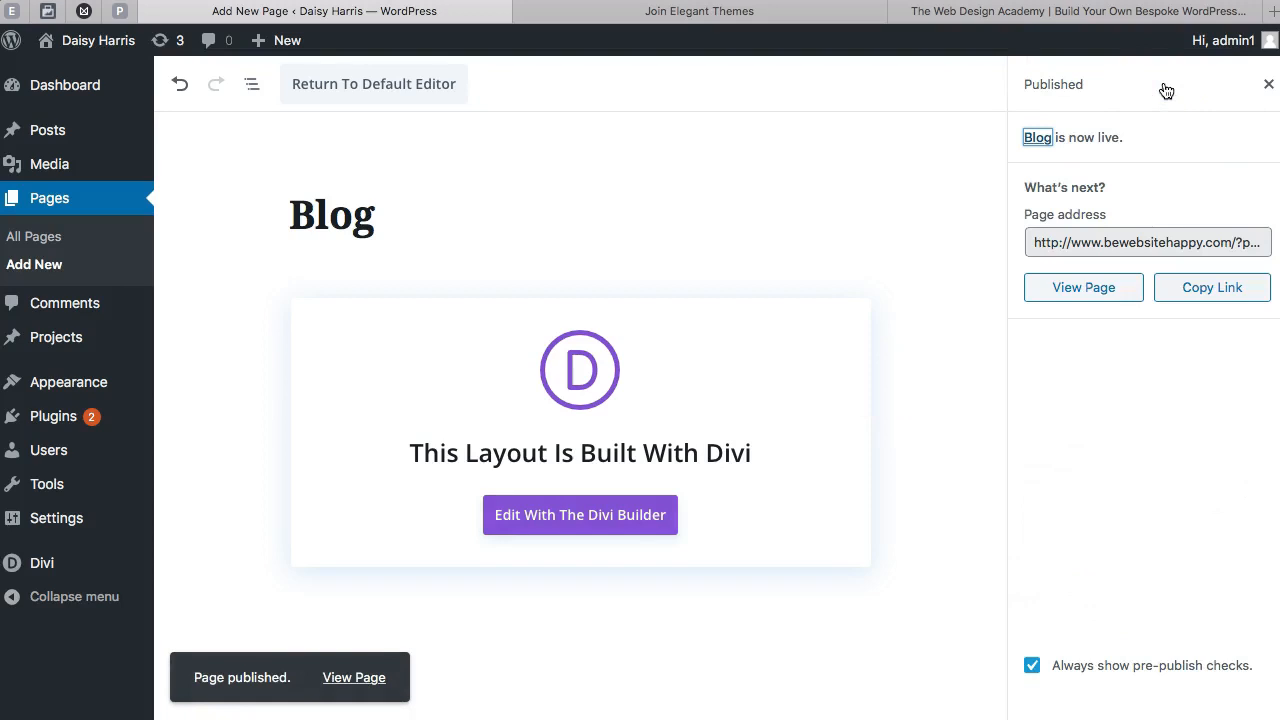
click(76, 46)
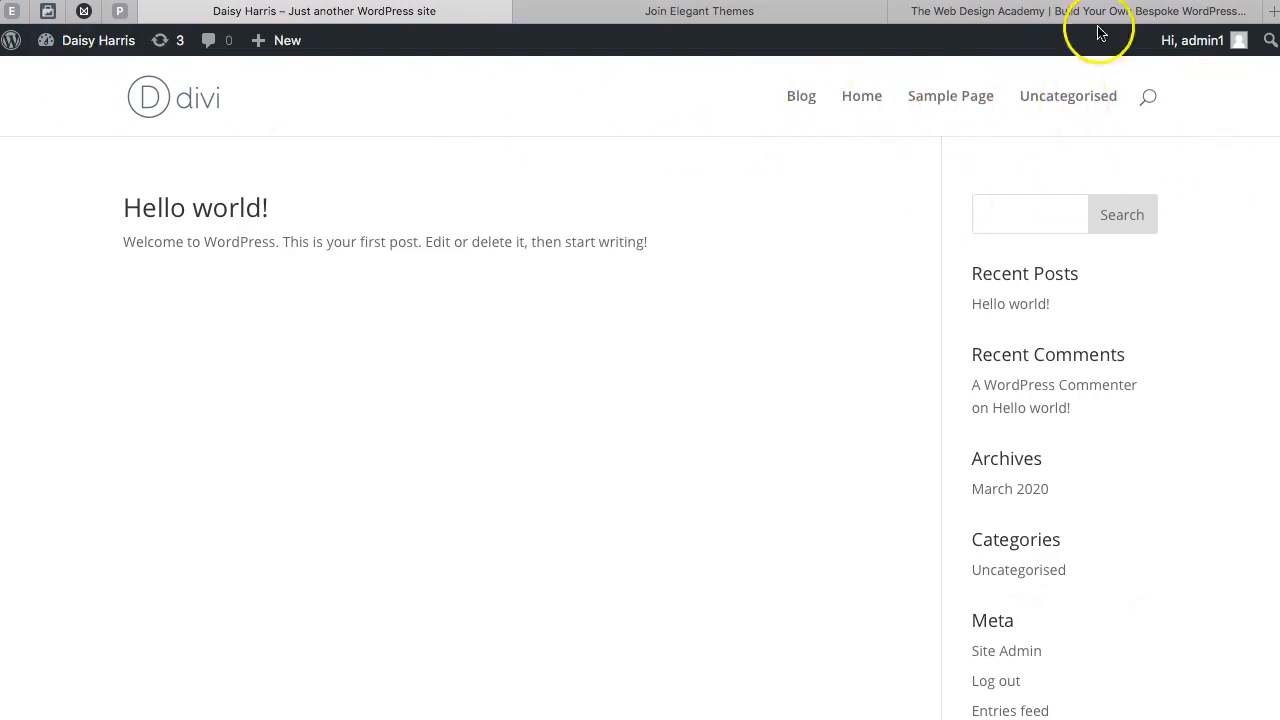
mouse_move(76, 40)
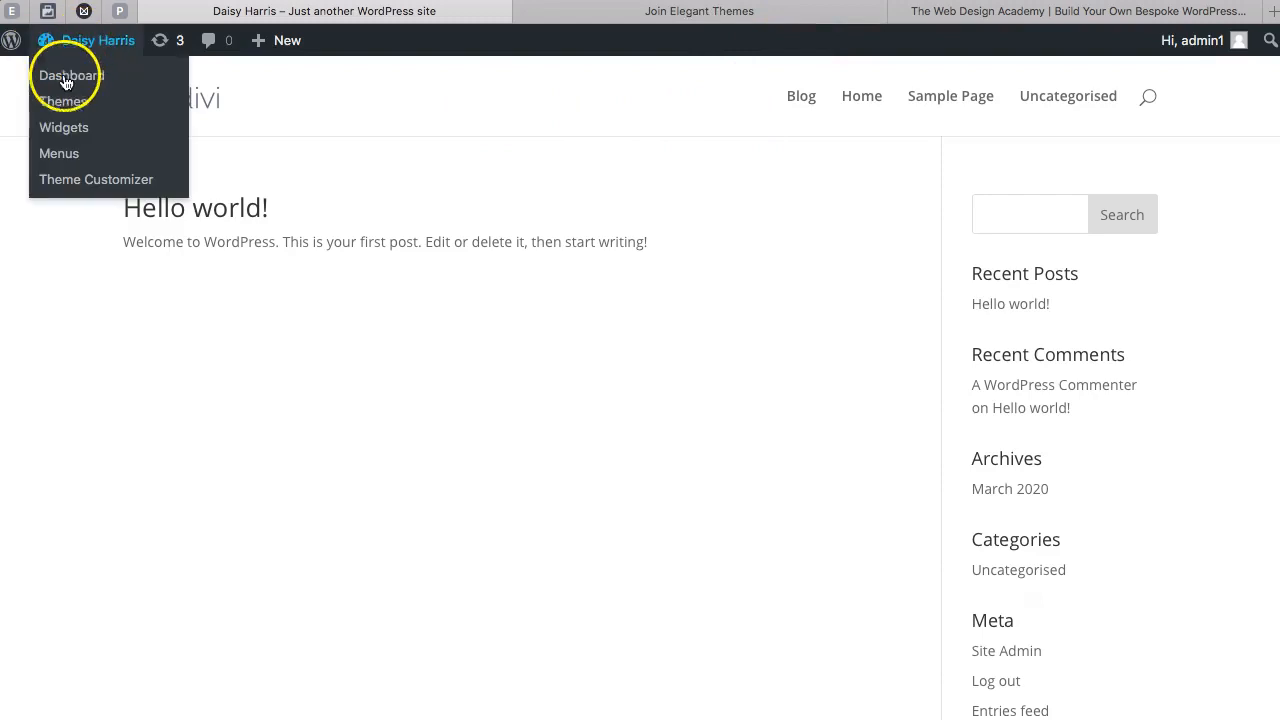
Return to the Dashboard and open the Appearance > Menus screen
click(72, 80)
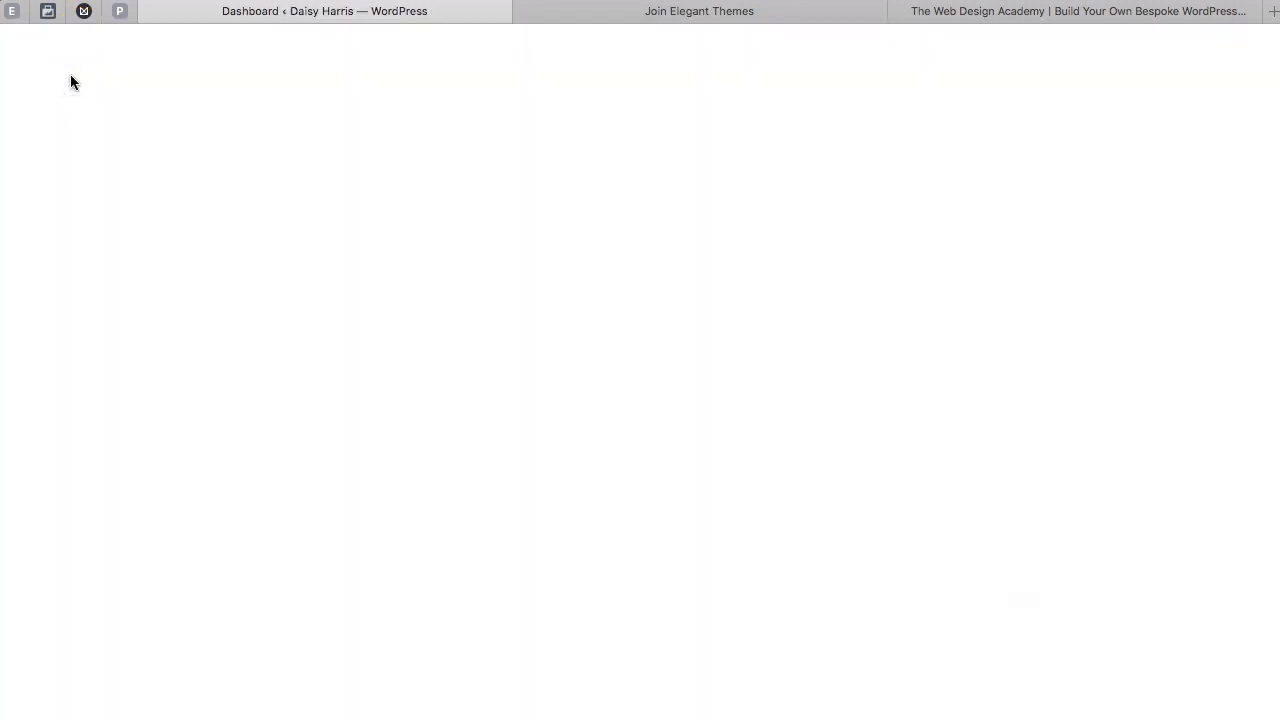
mouse_move(28, 497)
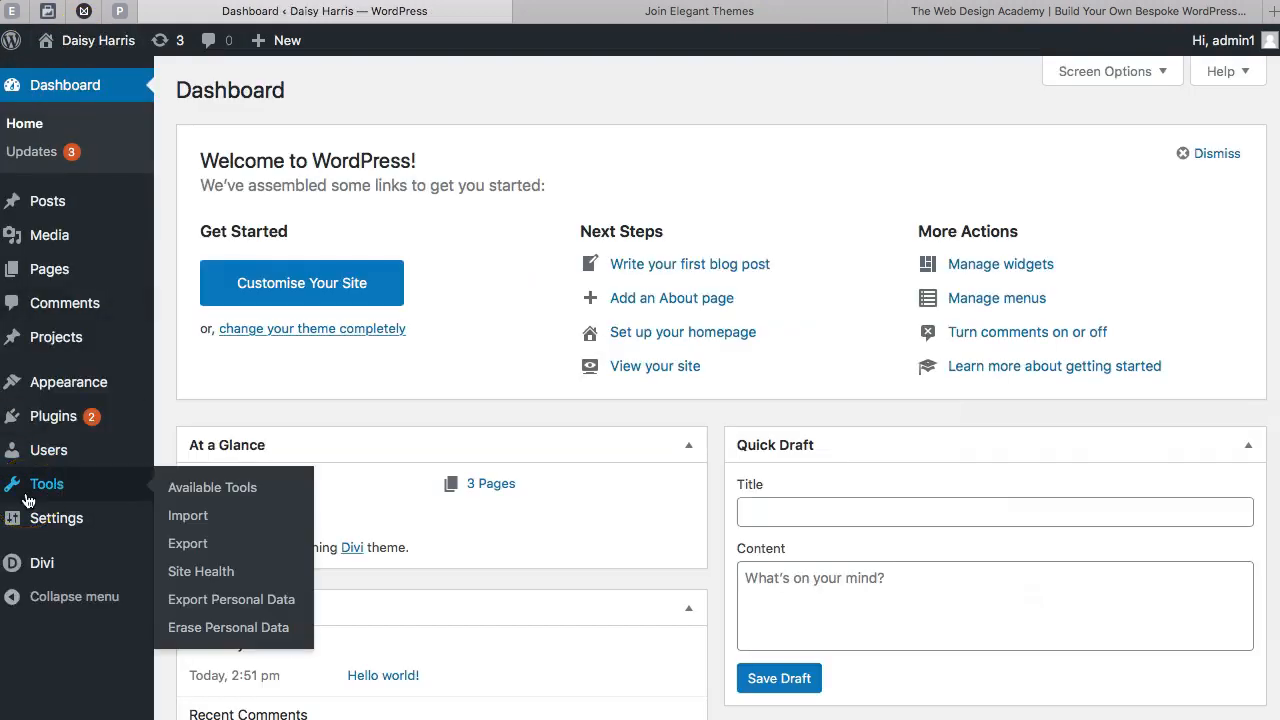
mouse_move(72, 380)
click(196, 477)
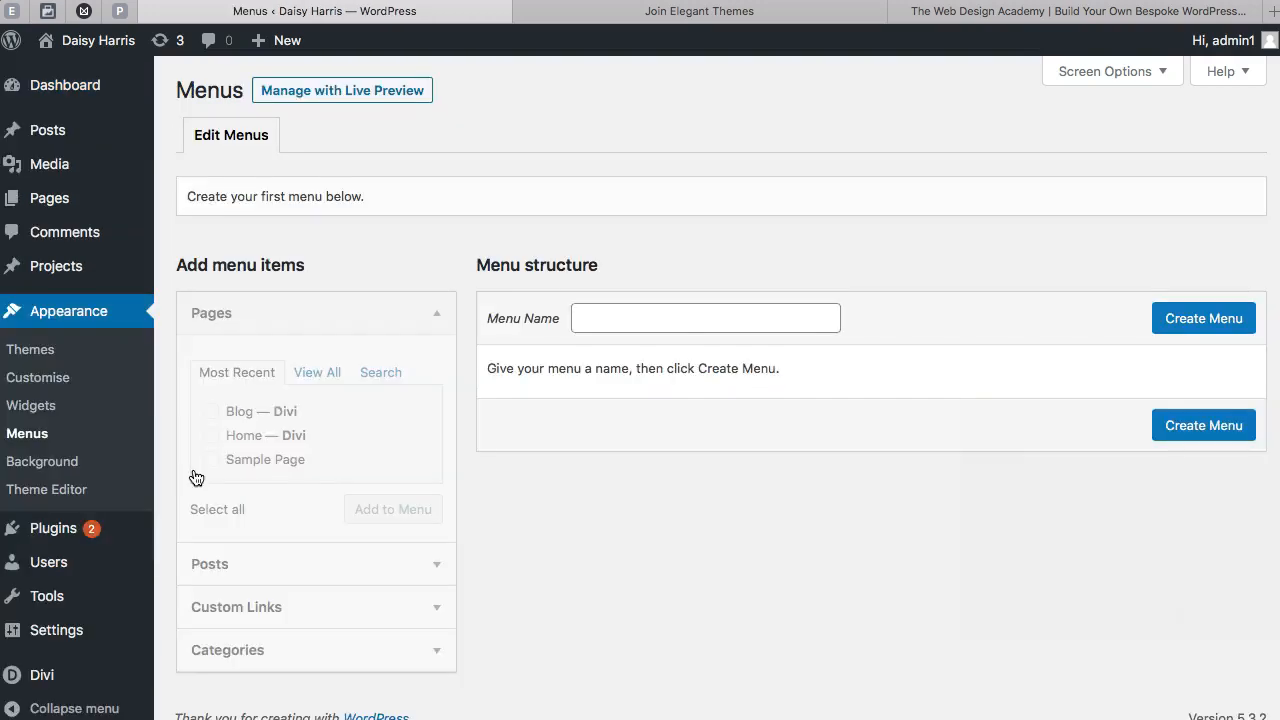
Create a menu named 'menu' and assign it to the Primary Menu location
click(666, 321)
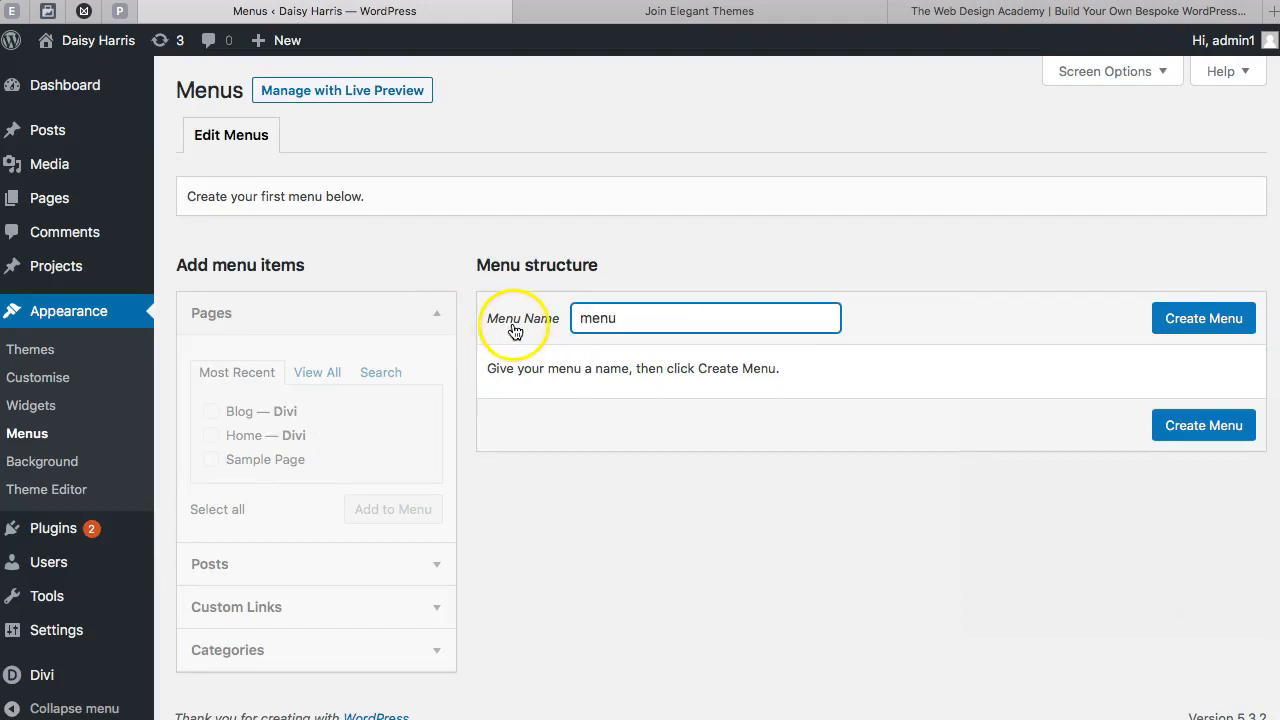
click(1180, 326)
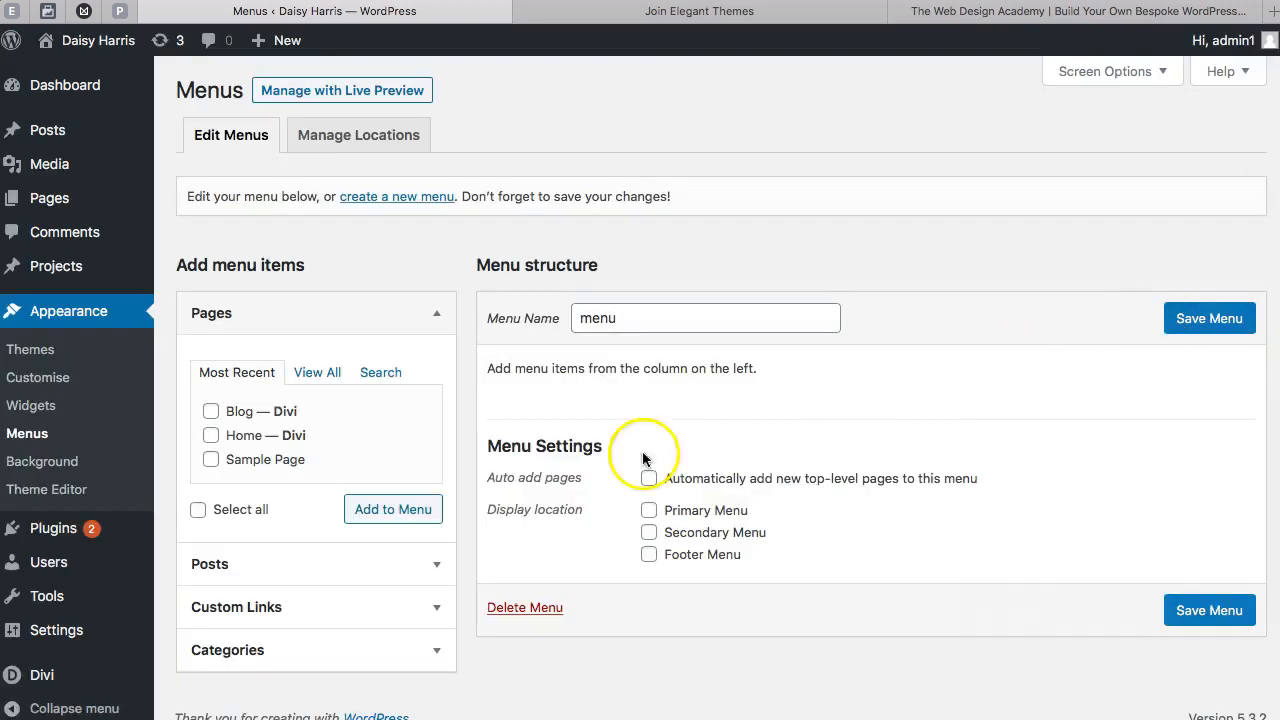
click(651, 512)
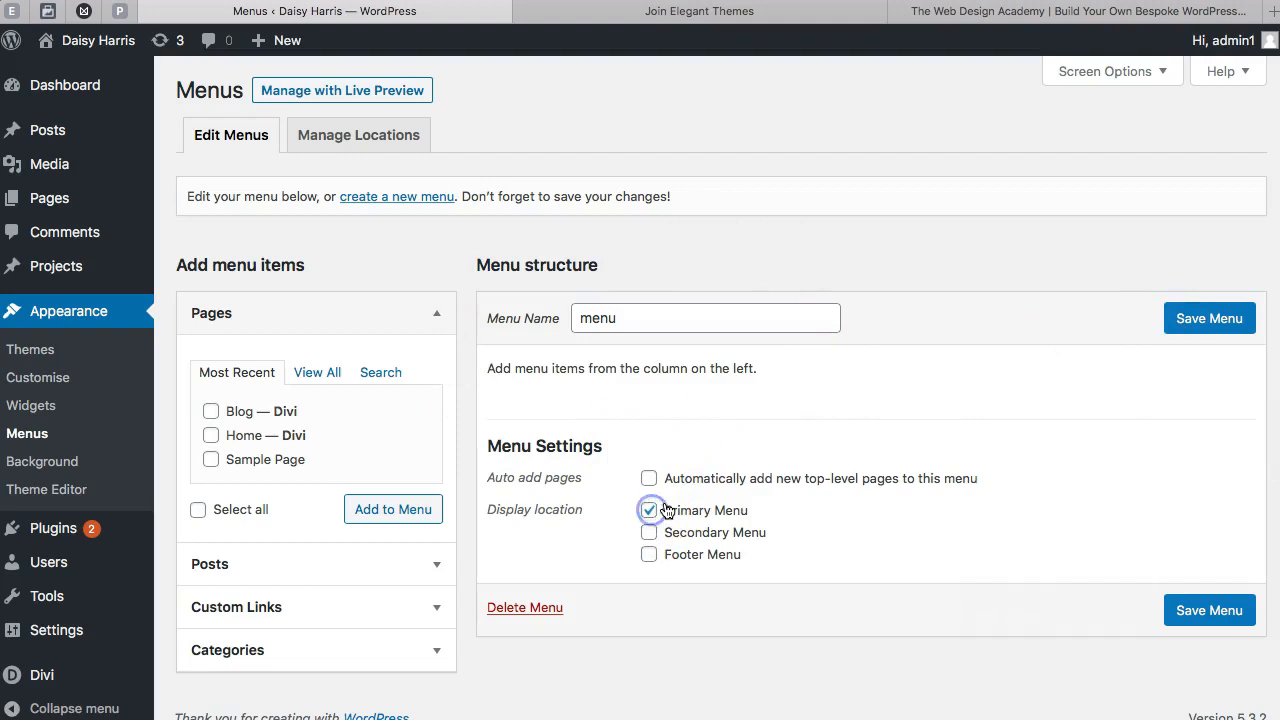
click(1219, 321)
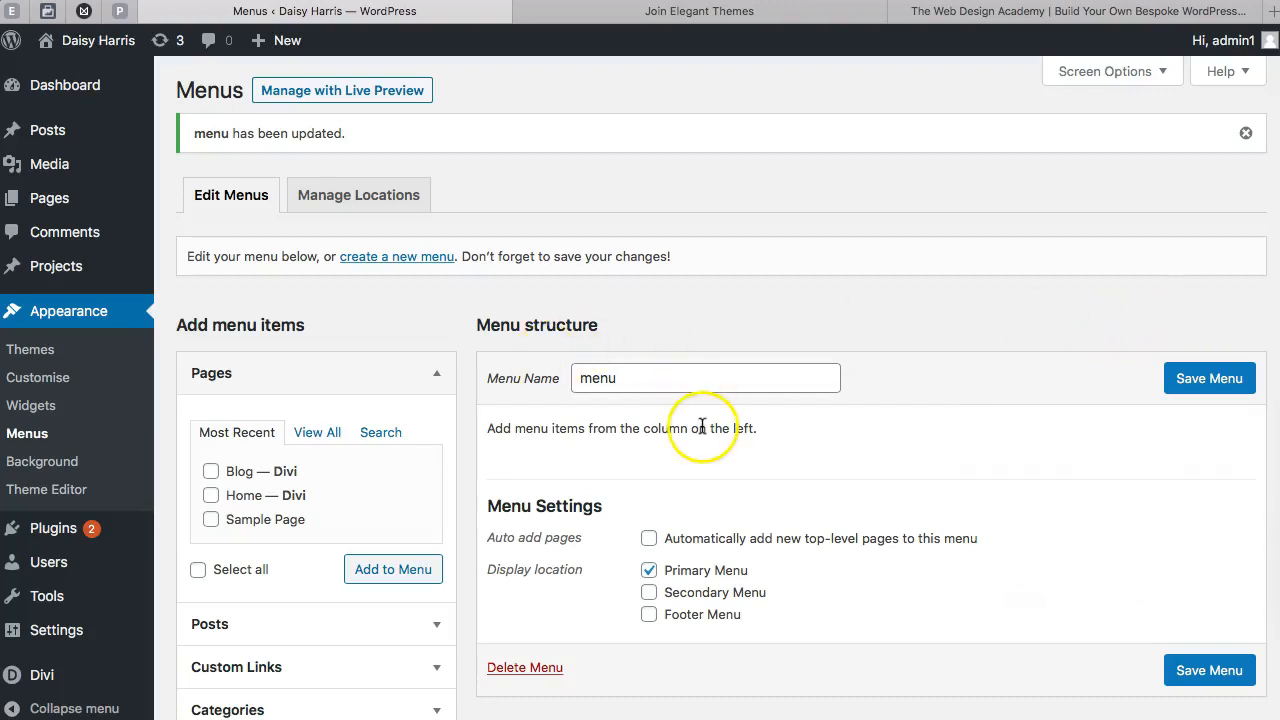
Tick the Blog and Home pages and save the menu twice
scroll(588, 433, down, 2)
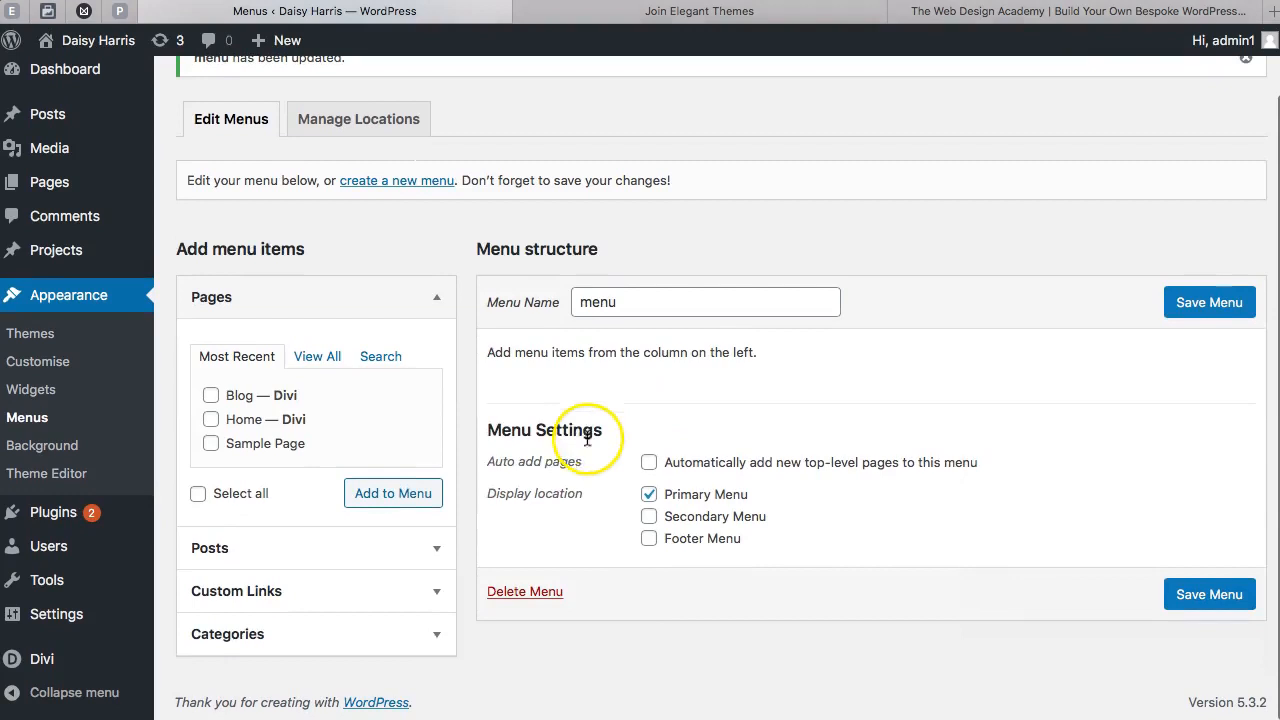
click(211, 398)
click(211, 420)
click(1202, 300)
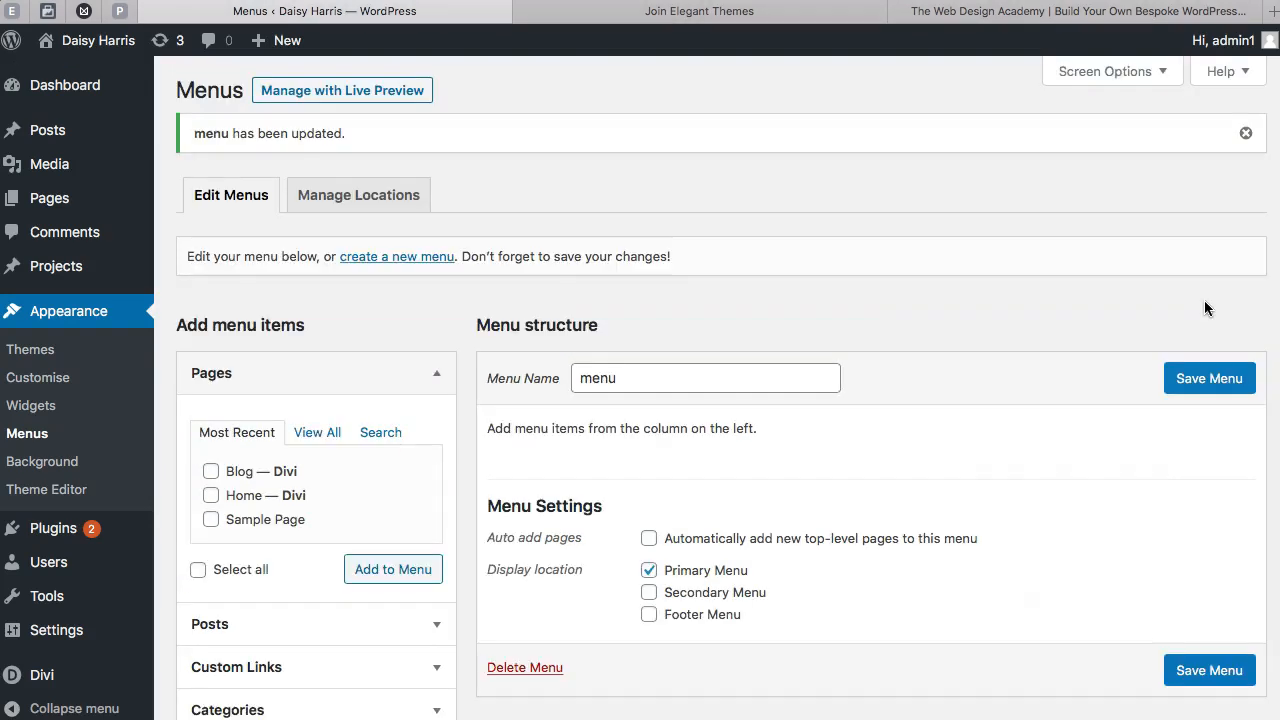
scroll(730, 335, down, 2)
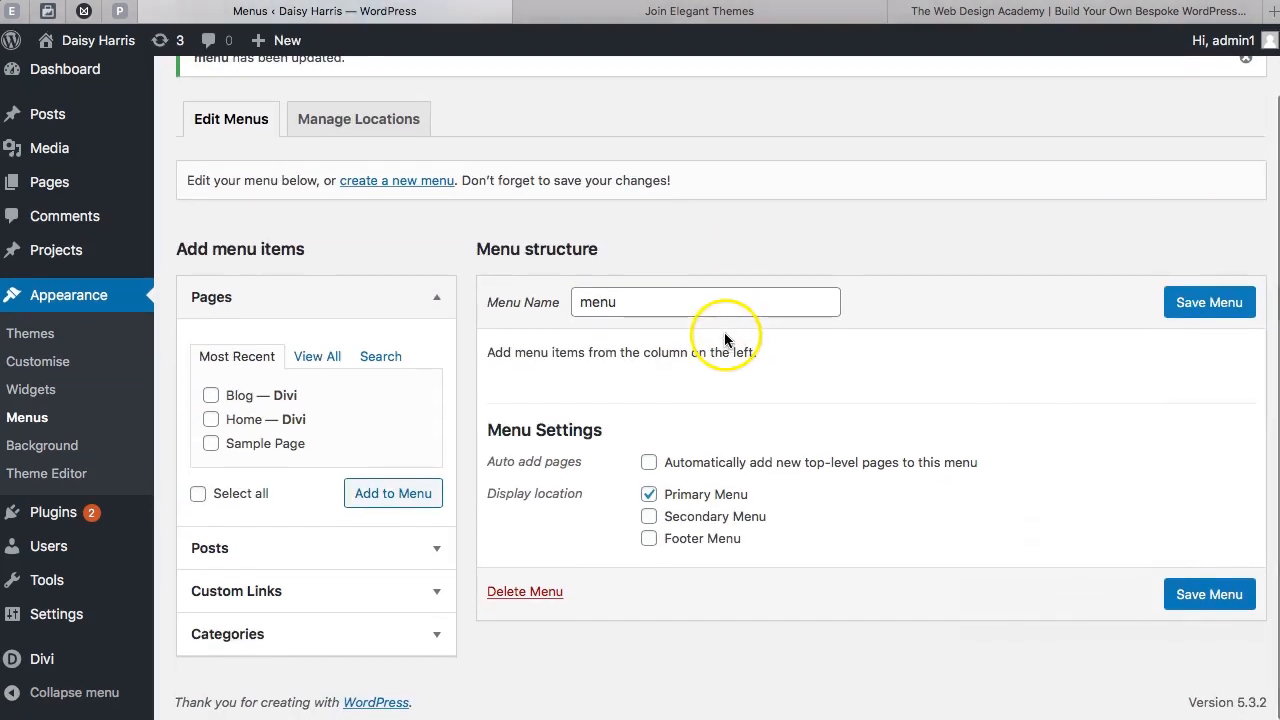
click(1175, 302)
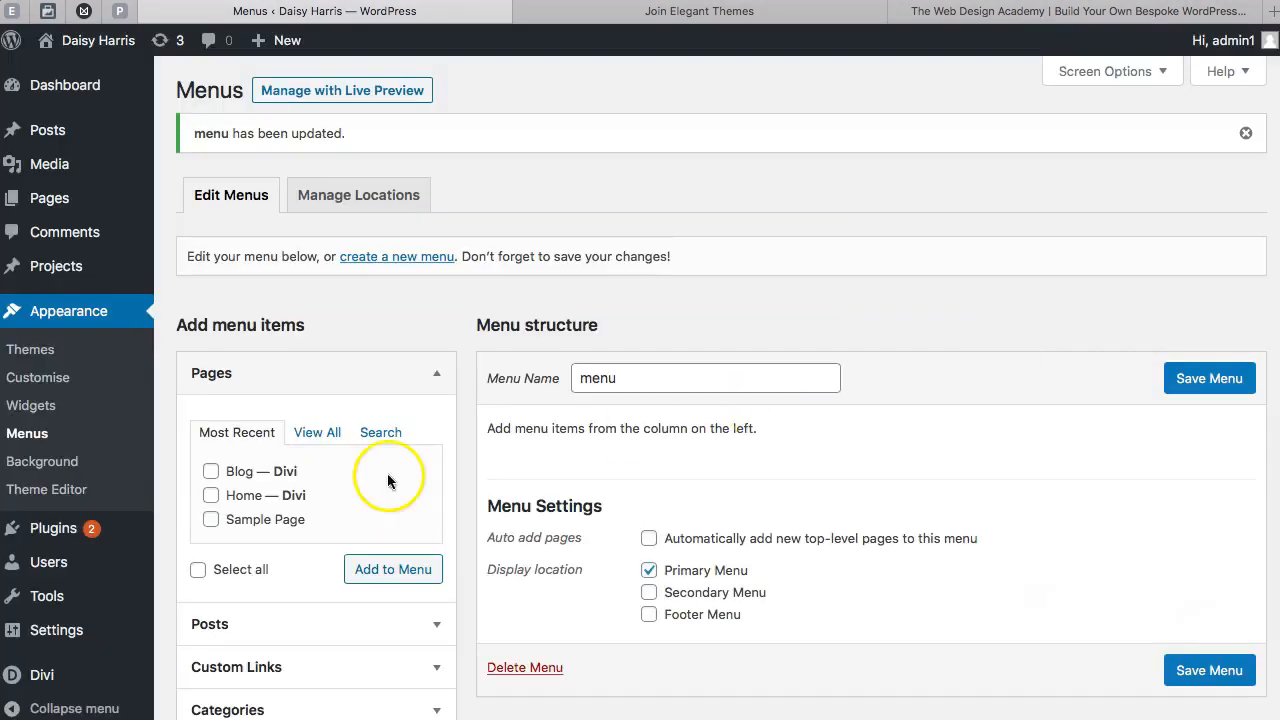
Add the Blog and Home pages to the menu and save it
click(211, 471)
click(211, 496)
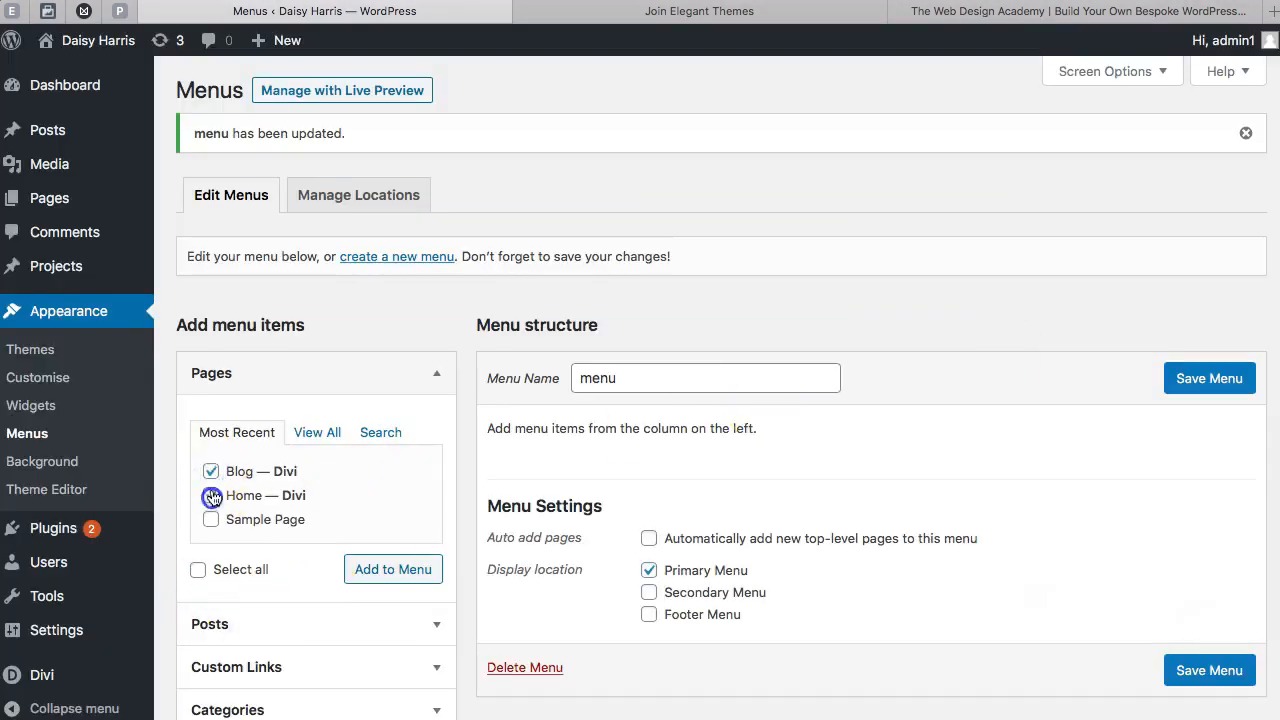
click(396, 570)
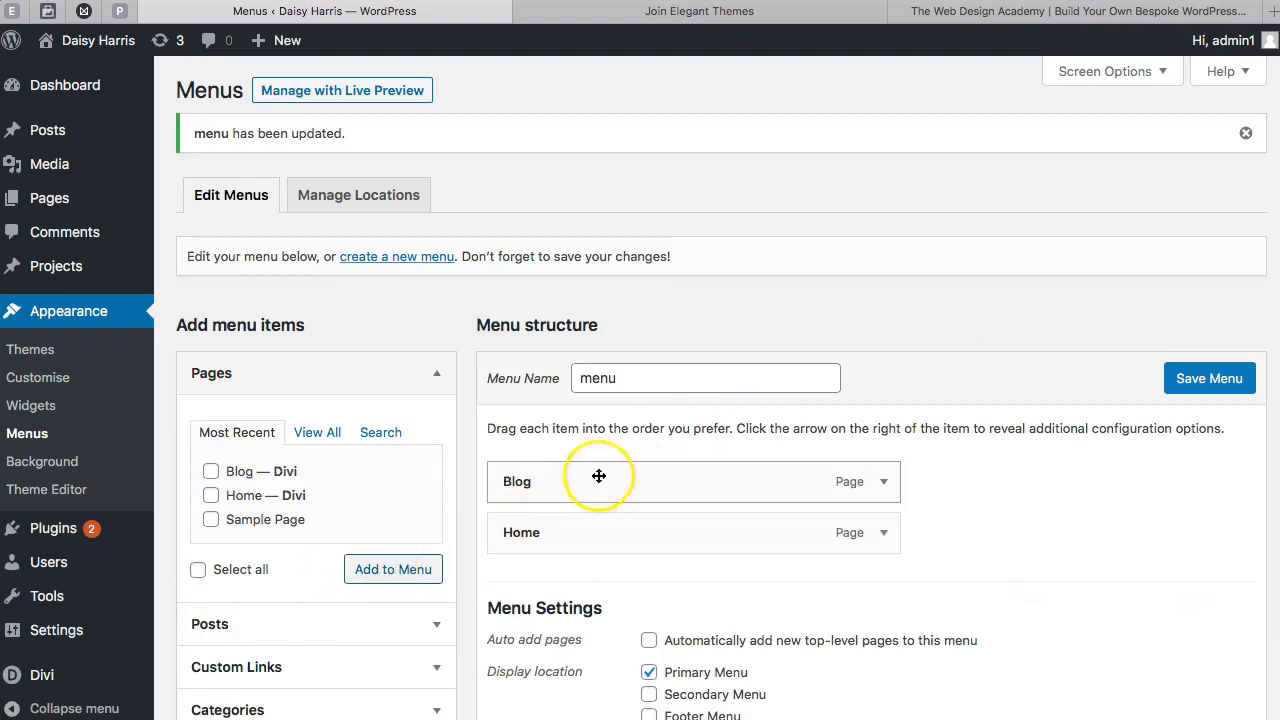
click(1207, 379)
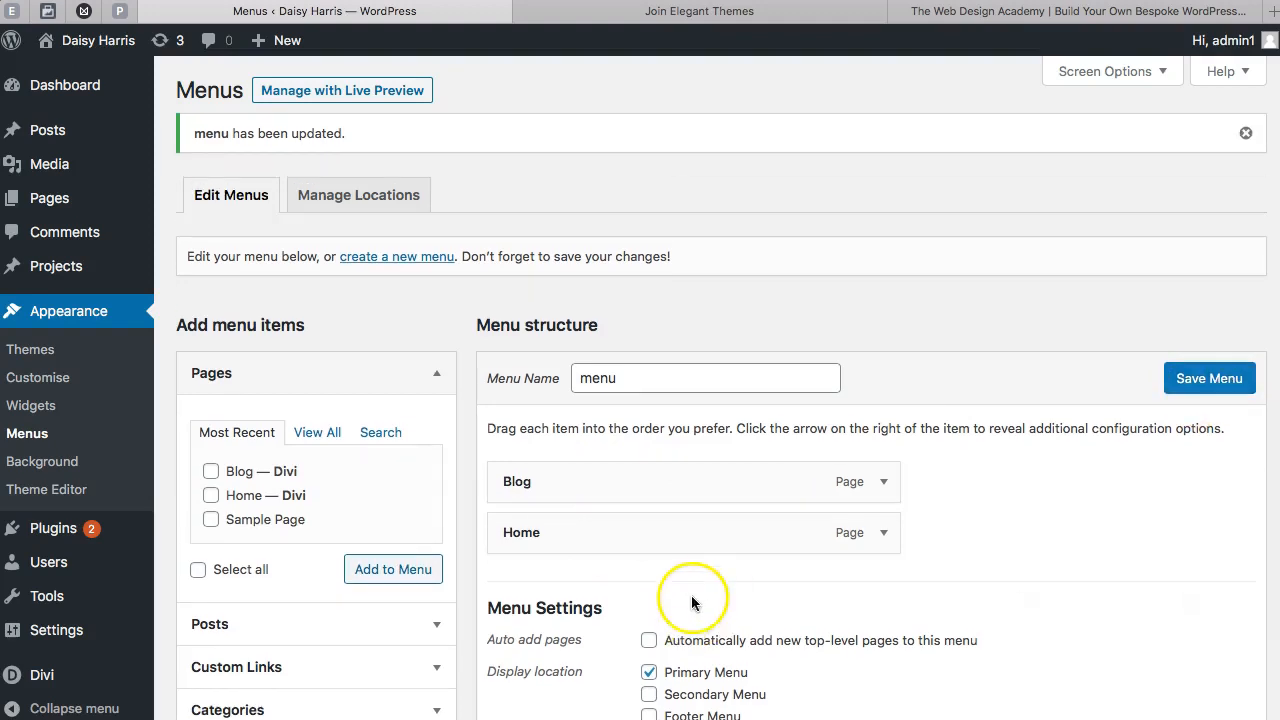
Drag Home above Blog in the menu structure and save the new order
drag(602, 538, 598, 481)
click(1208, 381)
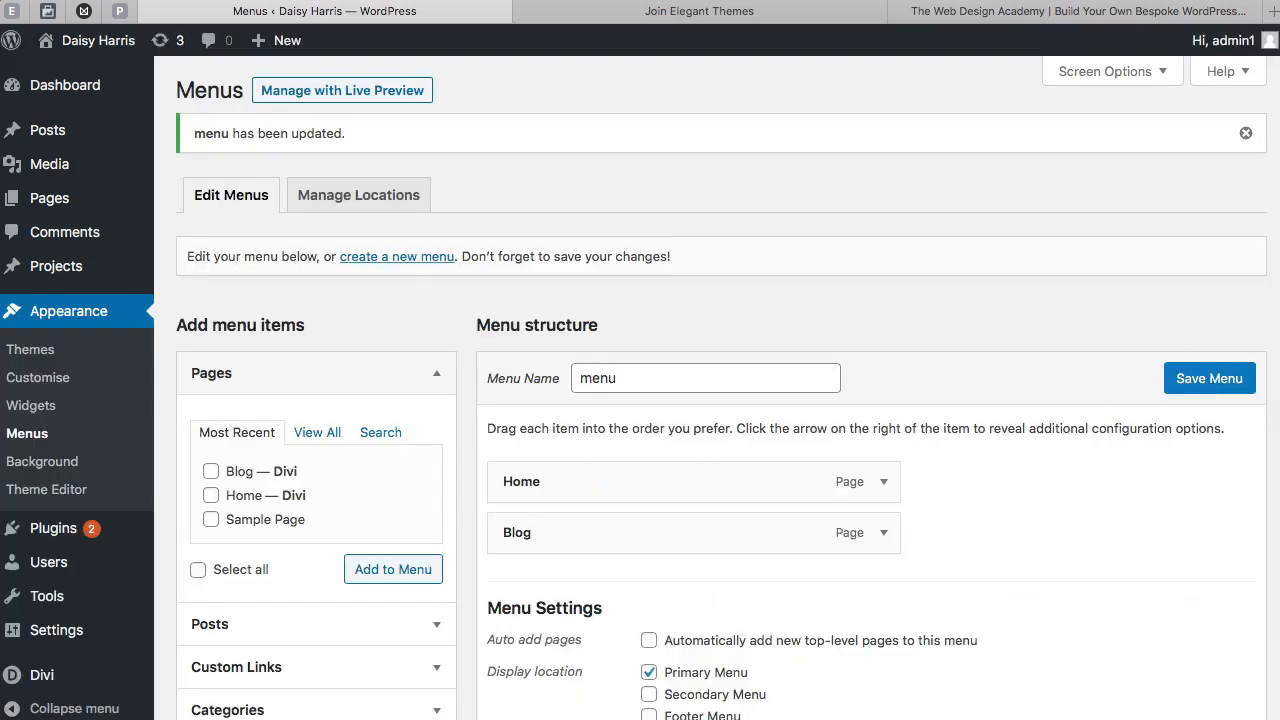
click(101, 48)
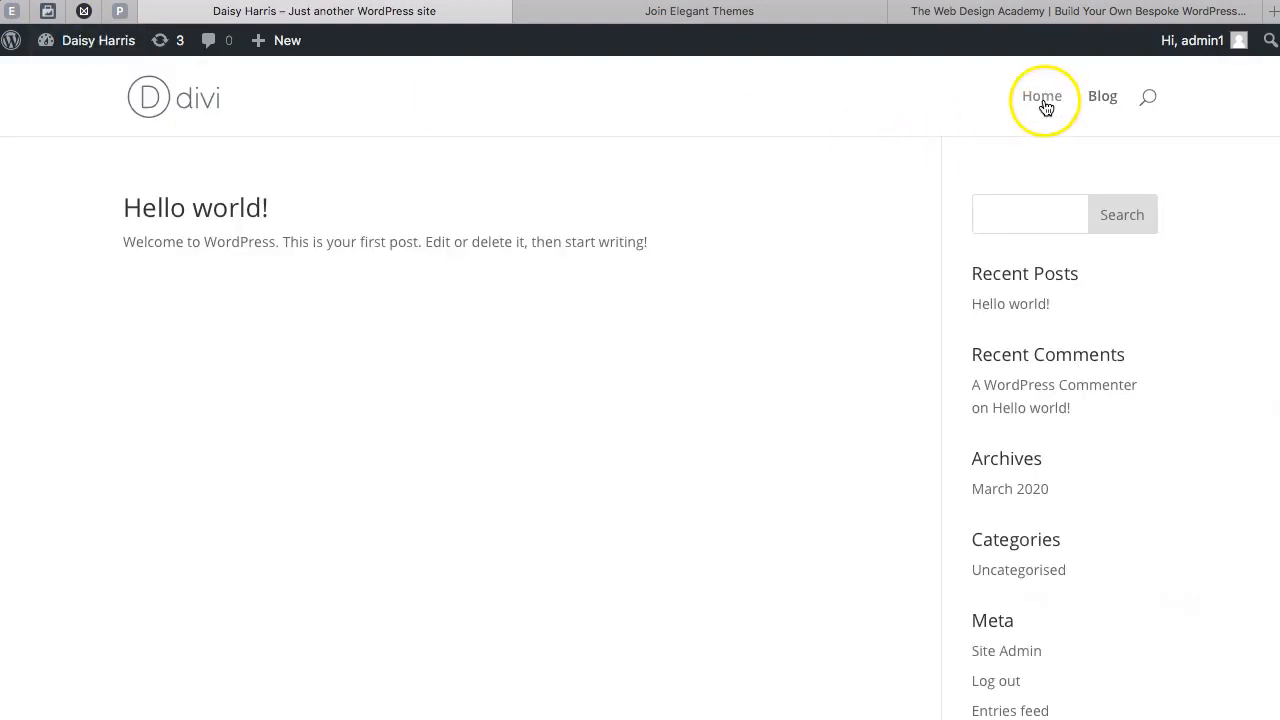
Open the live site and check its Home/Blog menu and the Hello world! post
click(1105, 100)
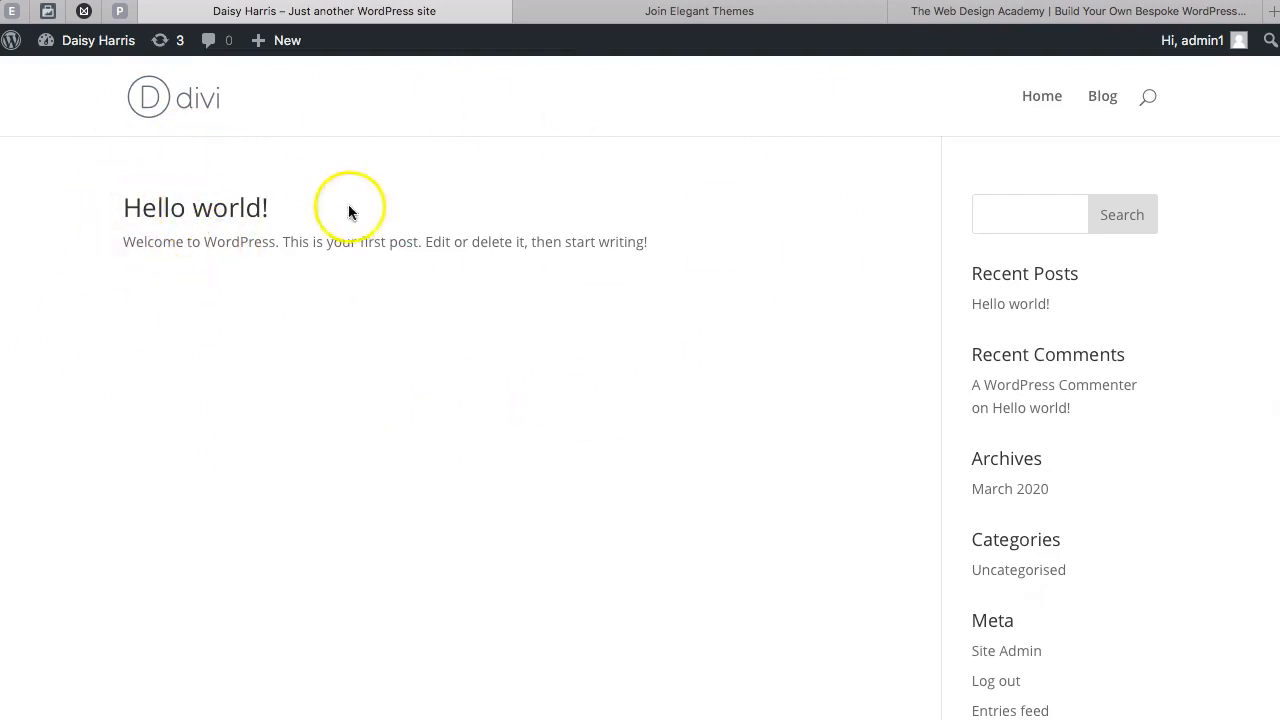
scroll(1003, 271, down, 4)
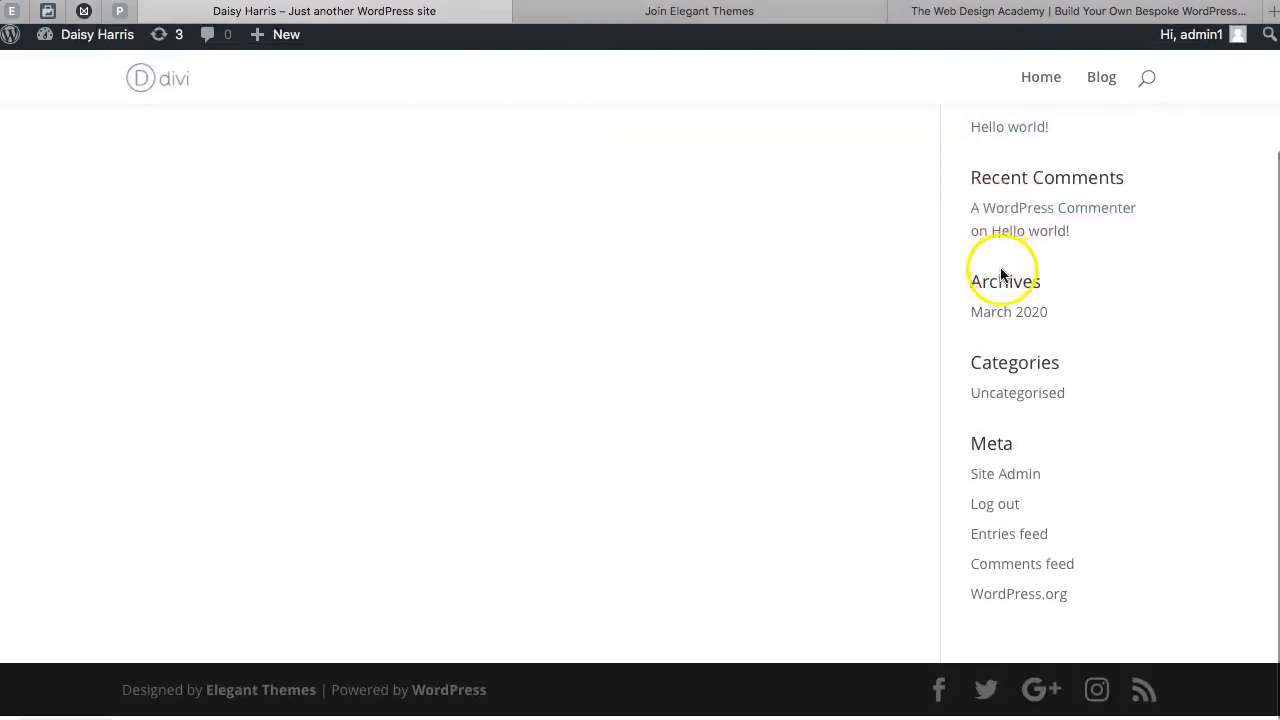
scroll(1000, 277, up, 4)
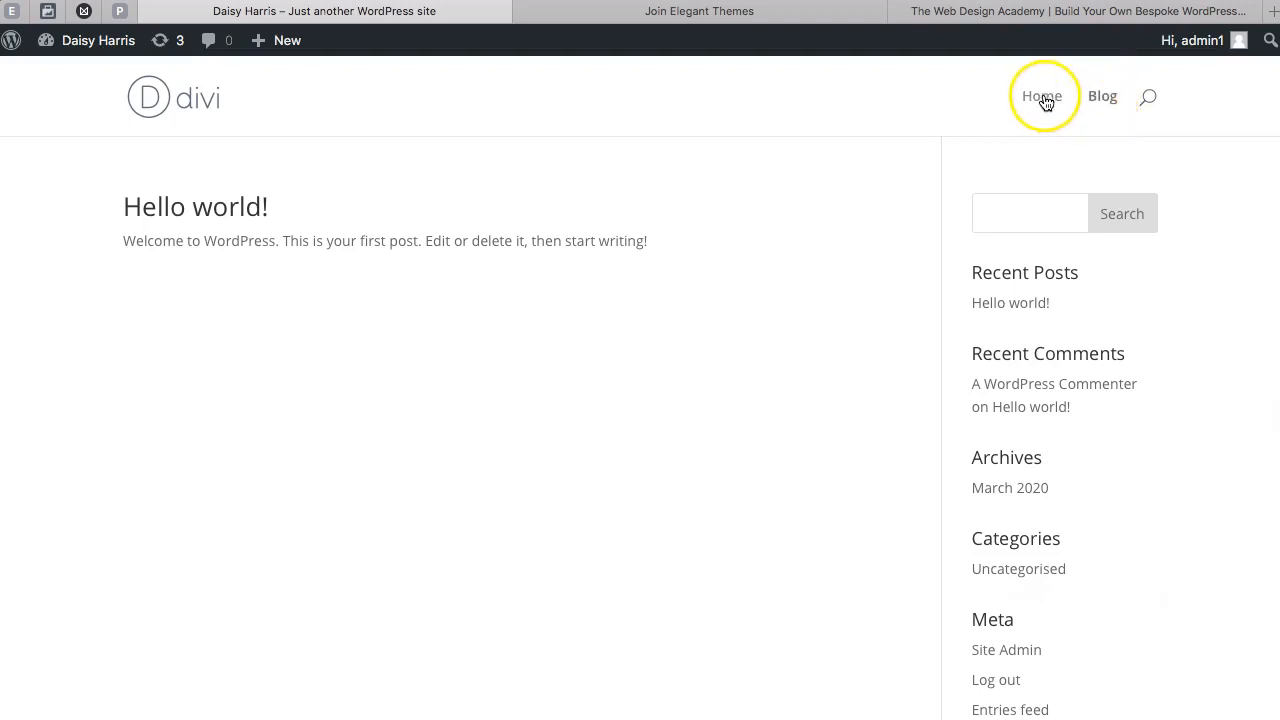
mouse_move(103, 48)
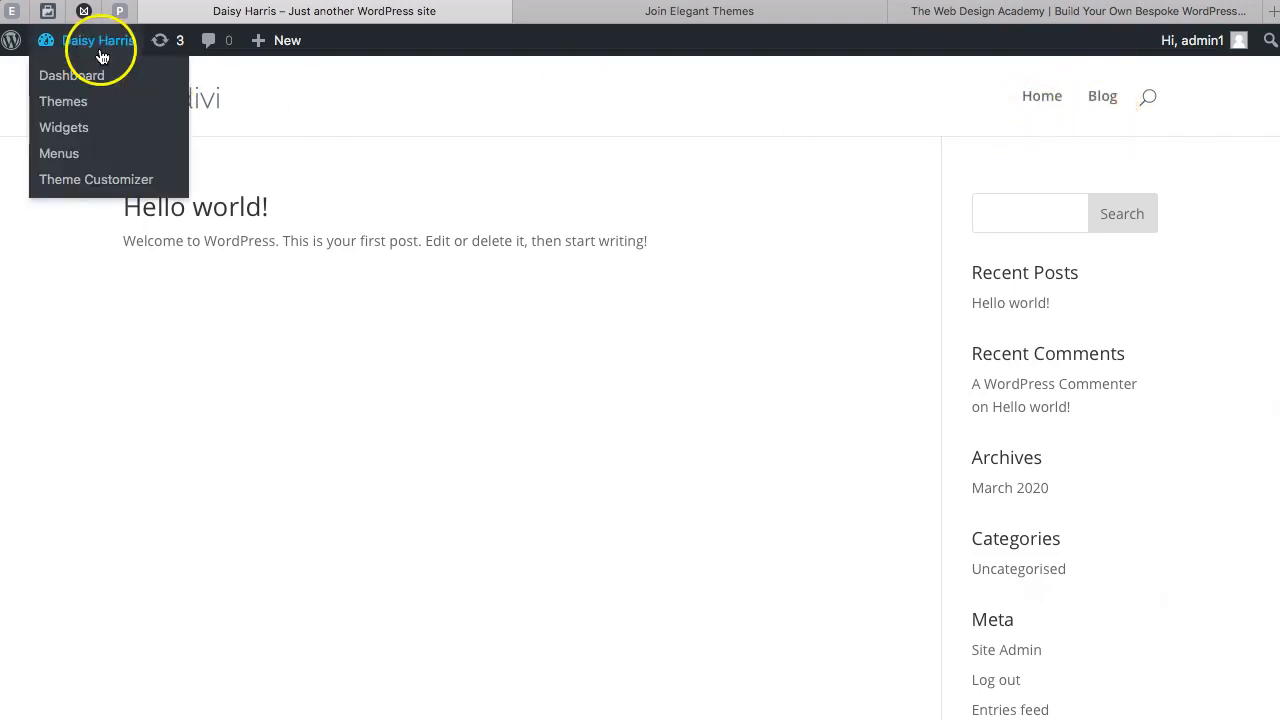
In Reading settings, make Home the static homepage with no posts page, save, and view the site
click(87, 79)
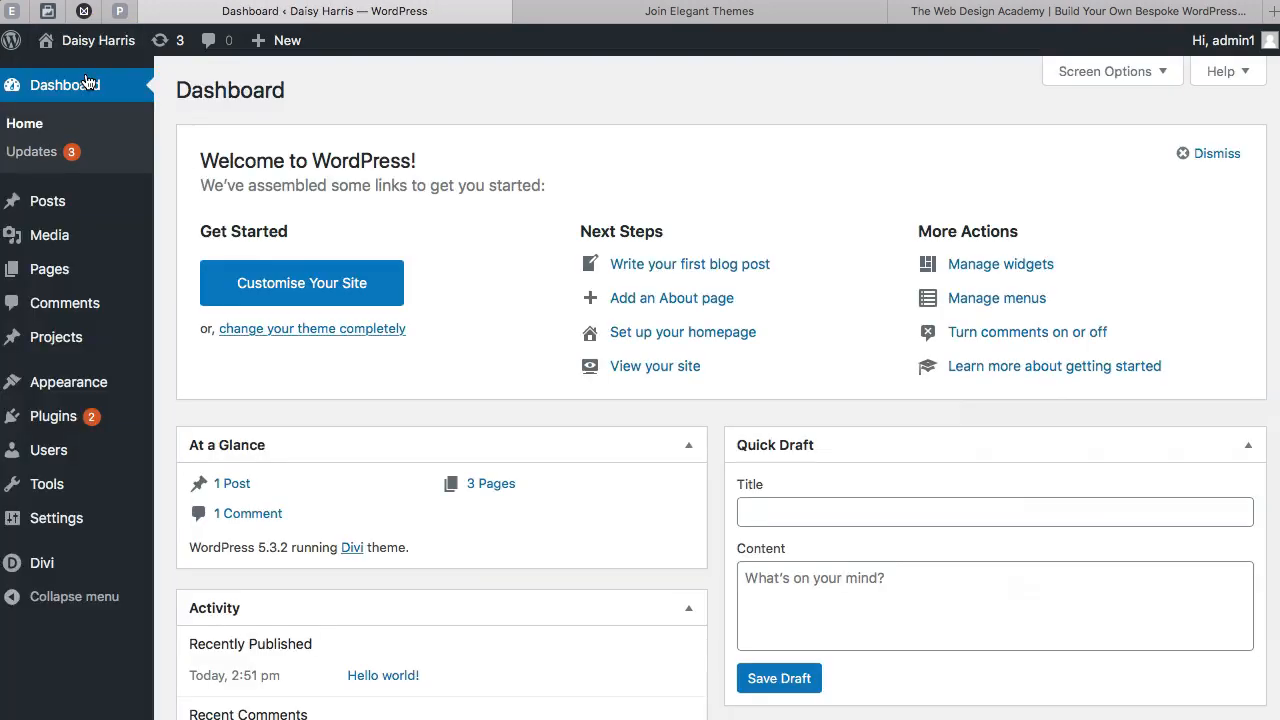
mouse_move(57, 528)
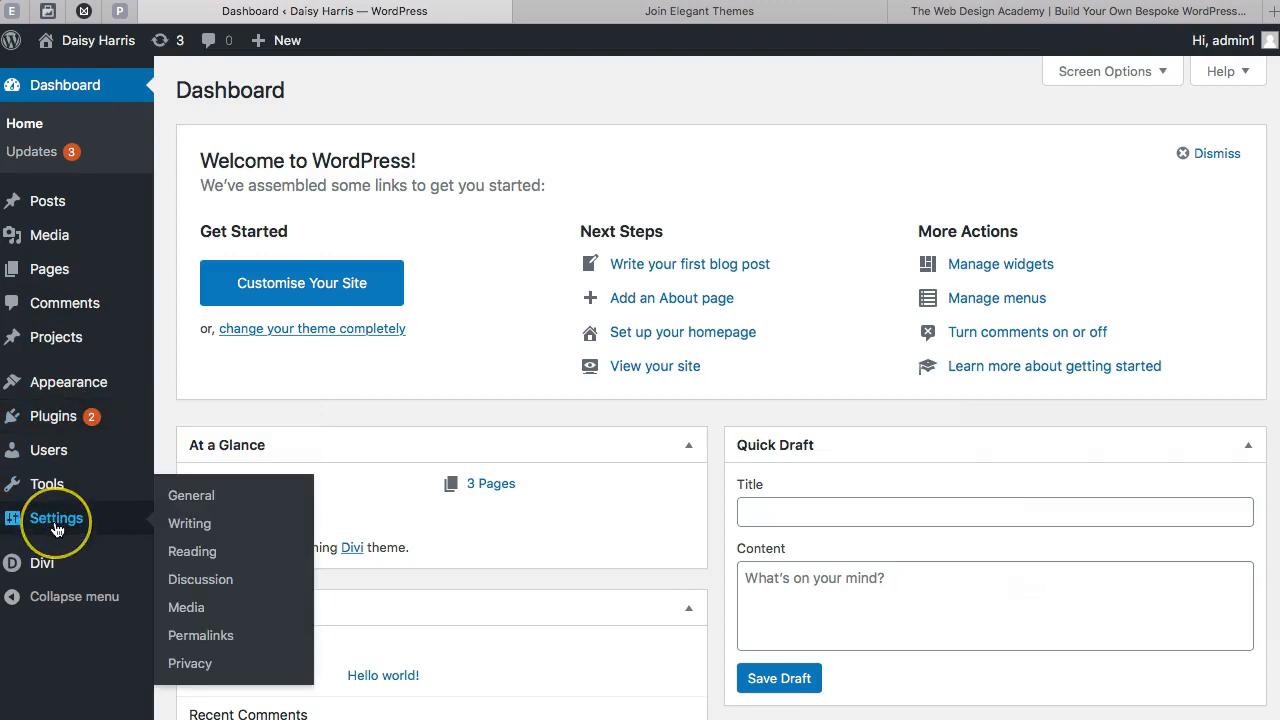
click(194, 556)
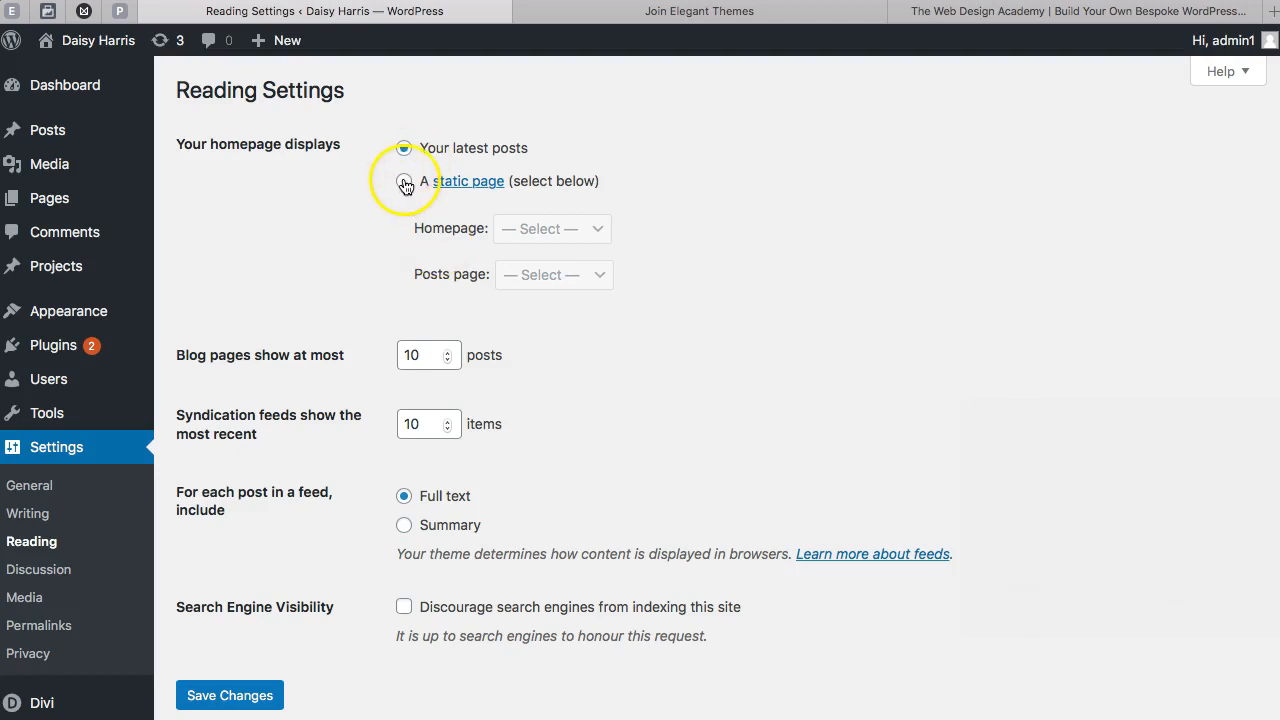
click(404, 183)
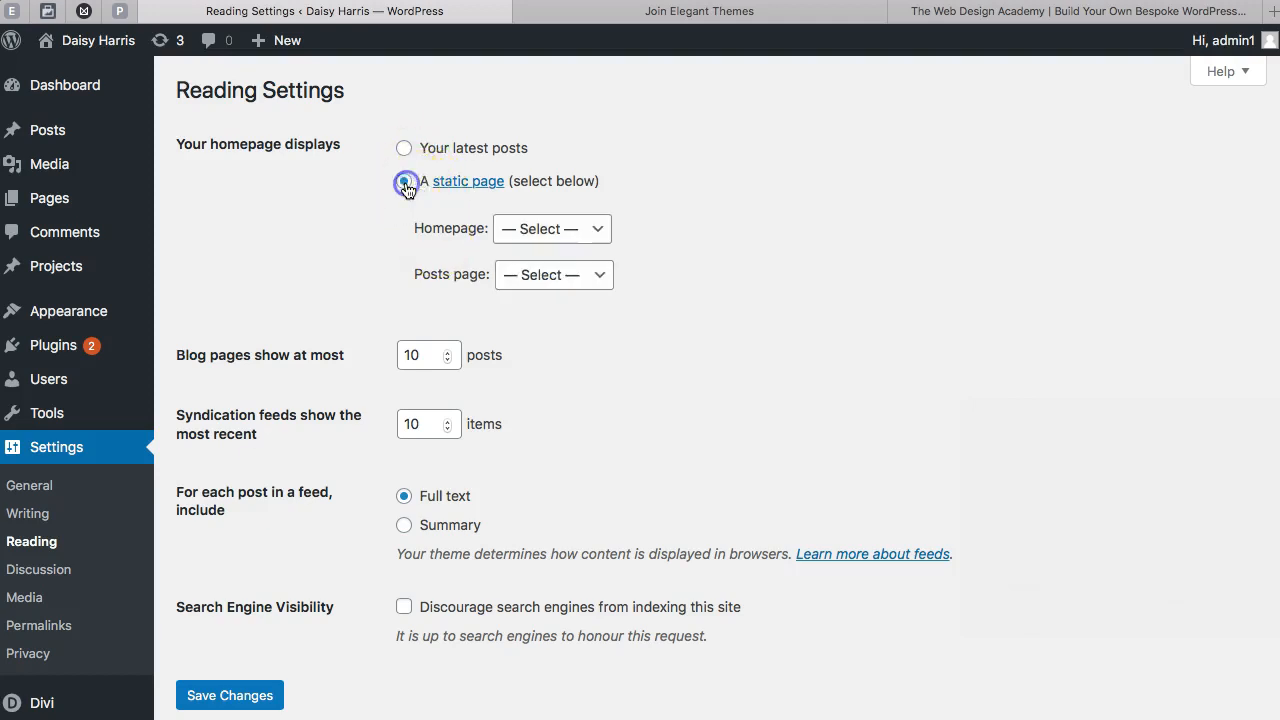
click(521, 240)
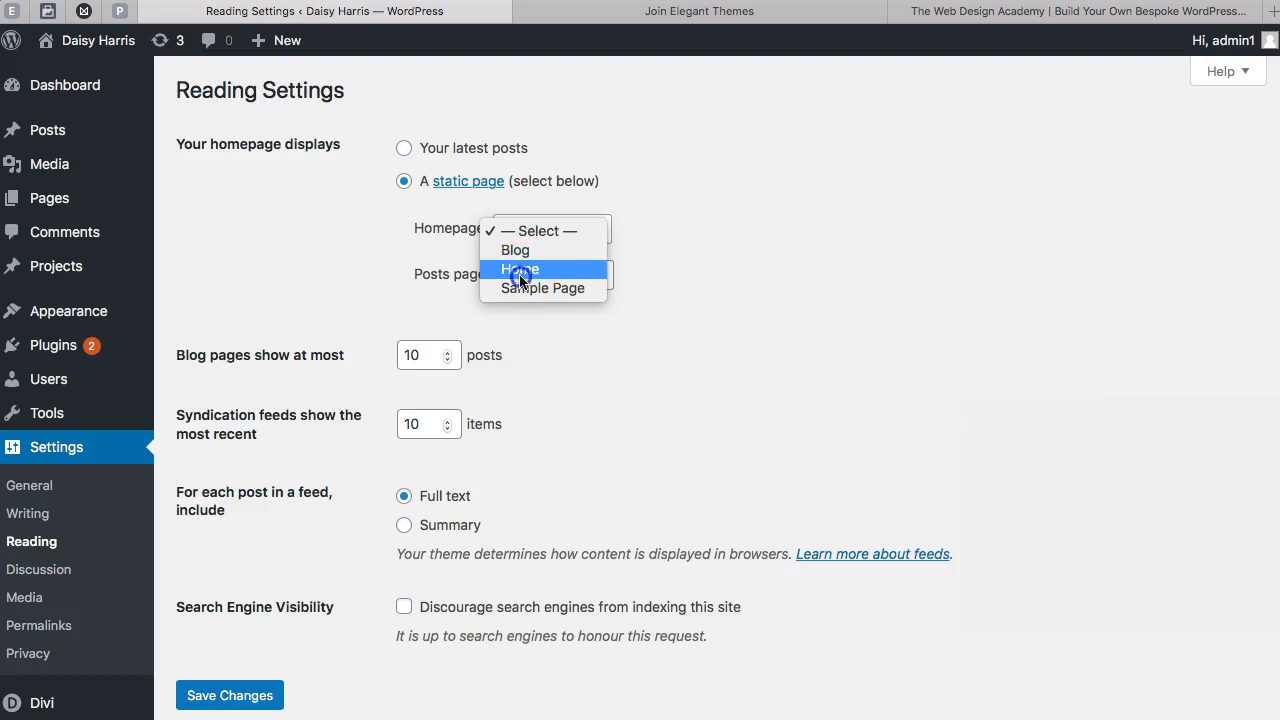
click(521, 270)
click(446, 268)
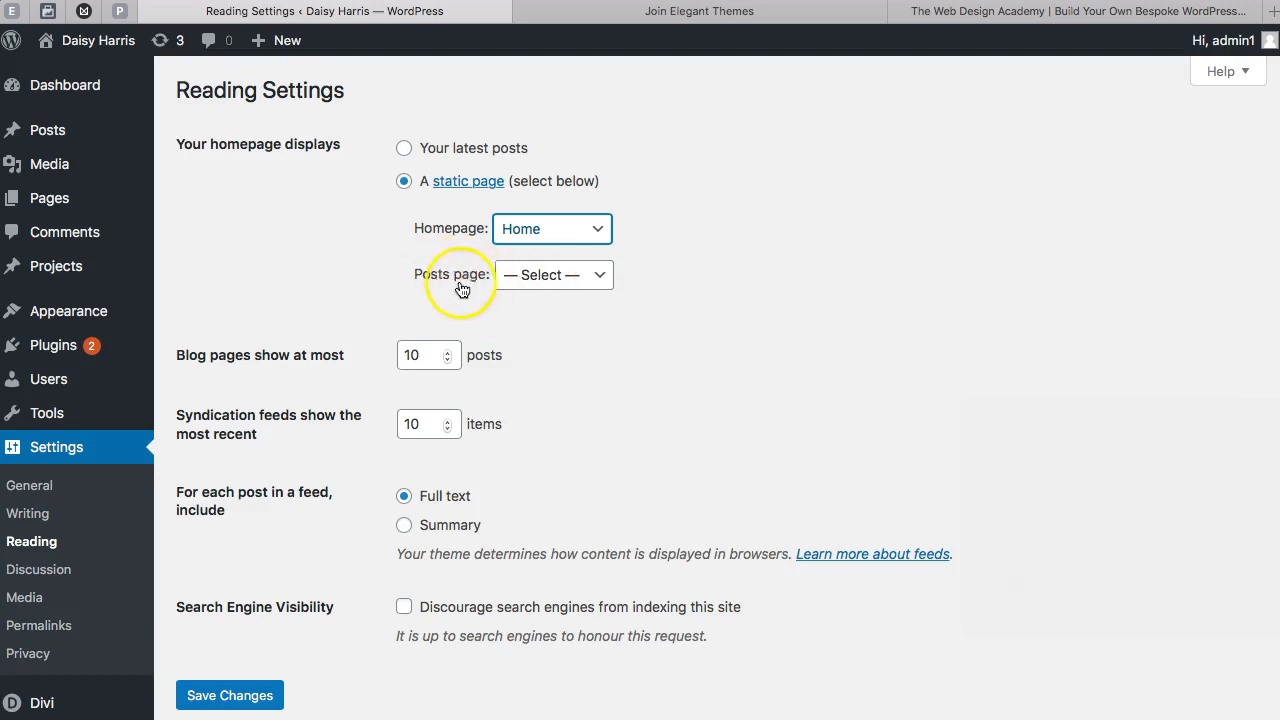
click(547, 285)
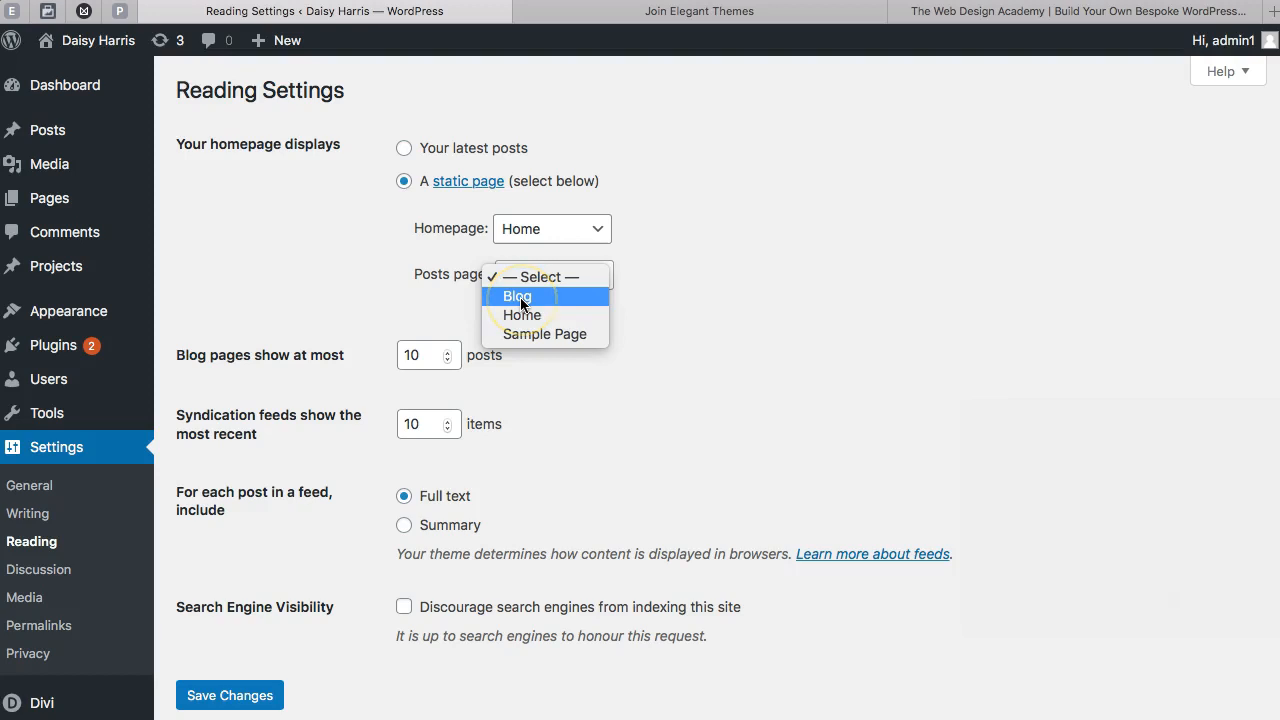
click(331, 289)
click(230, 697)
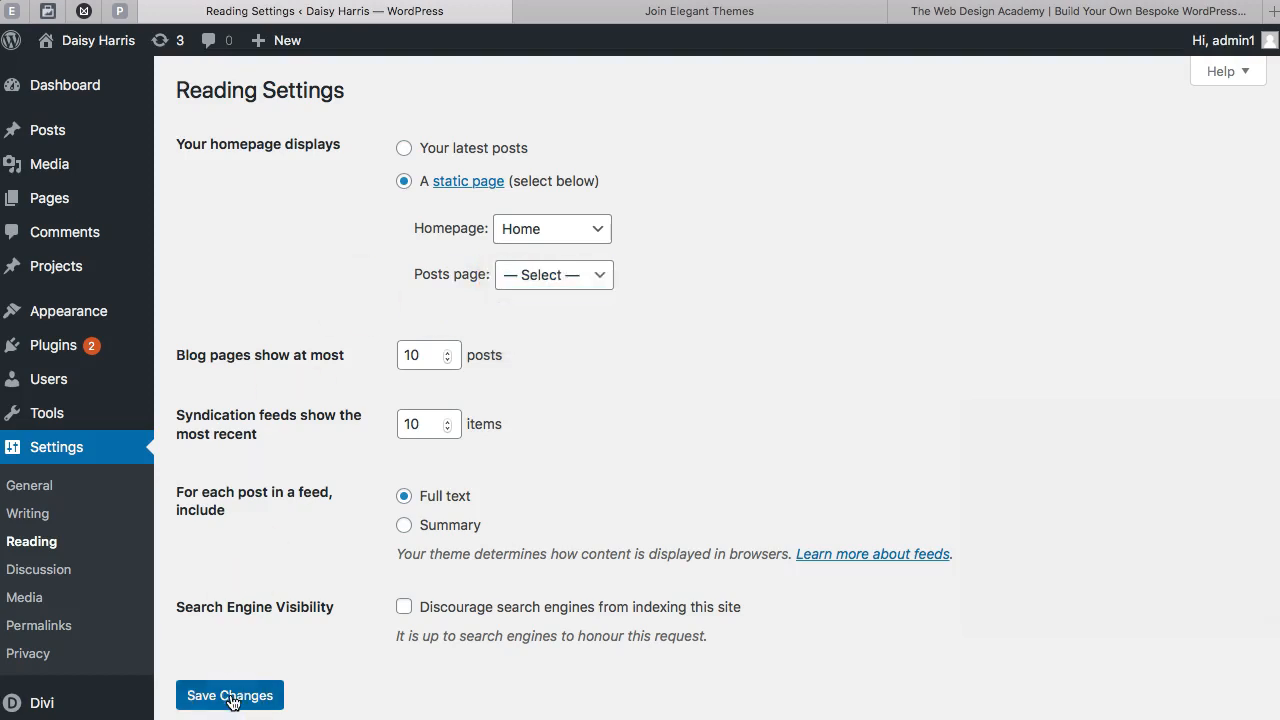
click(90, 46)
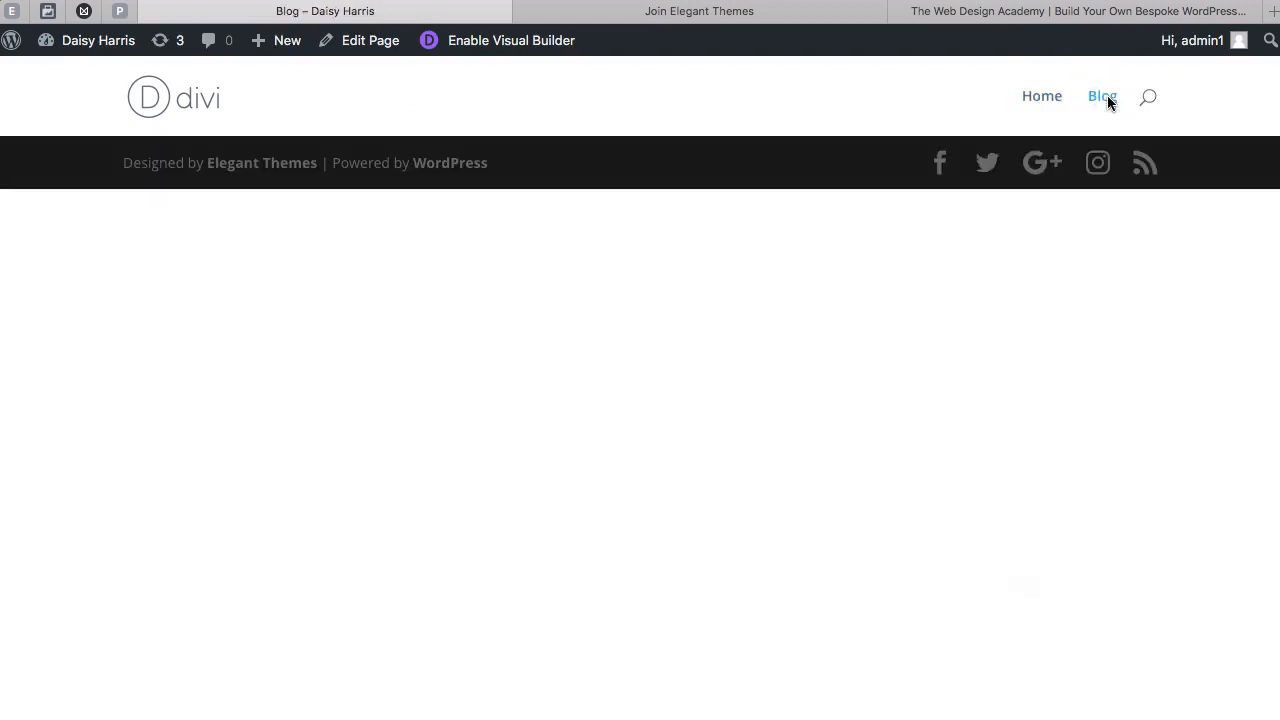
Open the site's Home page and scroll to check its placeholder image
click(1045, 101)
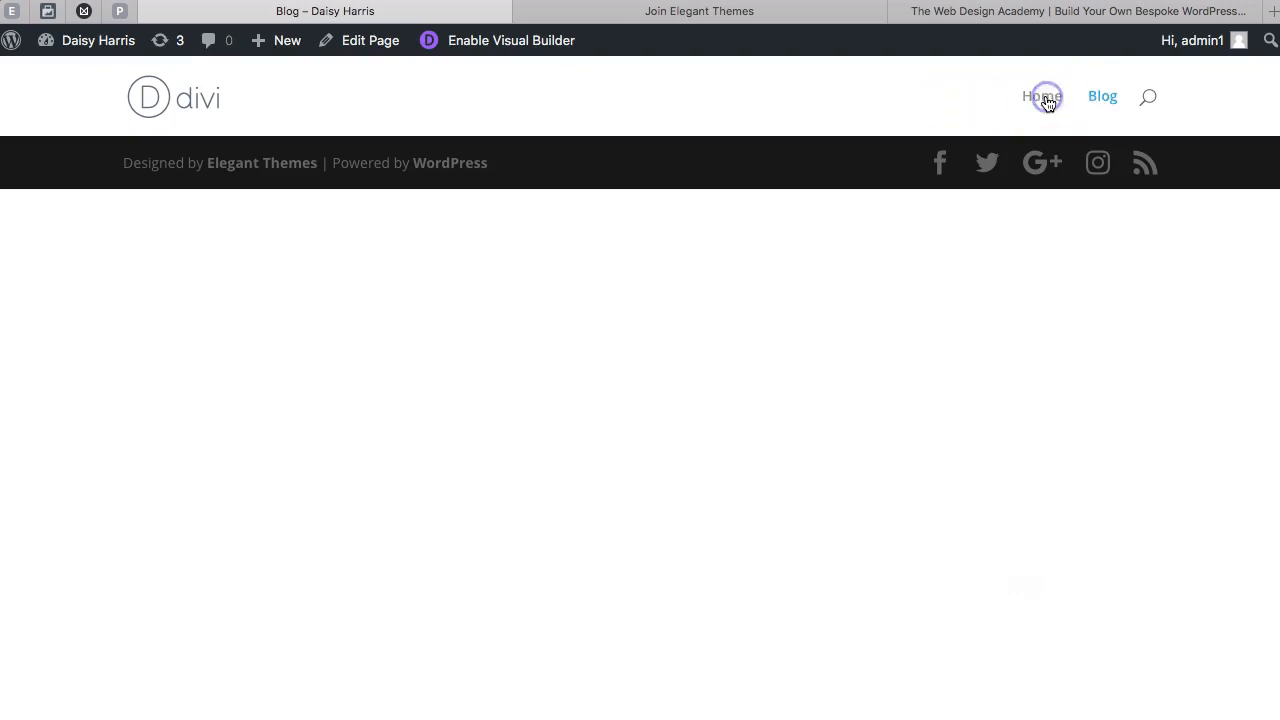
scroll(440, 238, down, 3)
scroll(441, 242, up, 3)
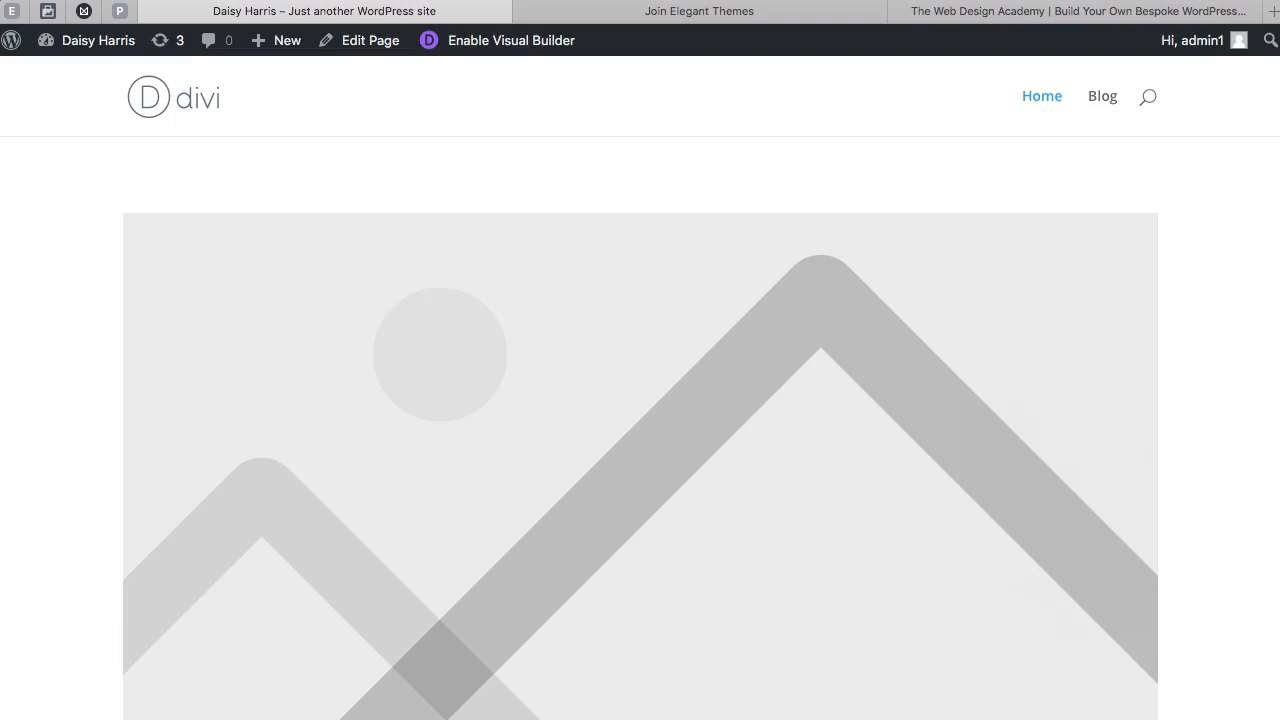
Move the new browser window aside and widen the Milanote window across the screen
key(super+n)
drag(1068, 311, 924, 718)
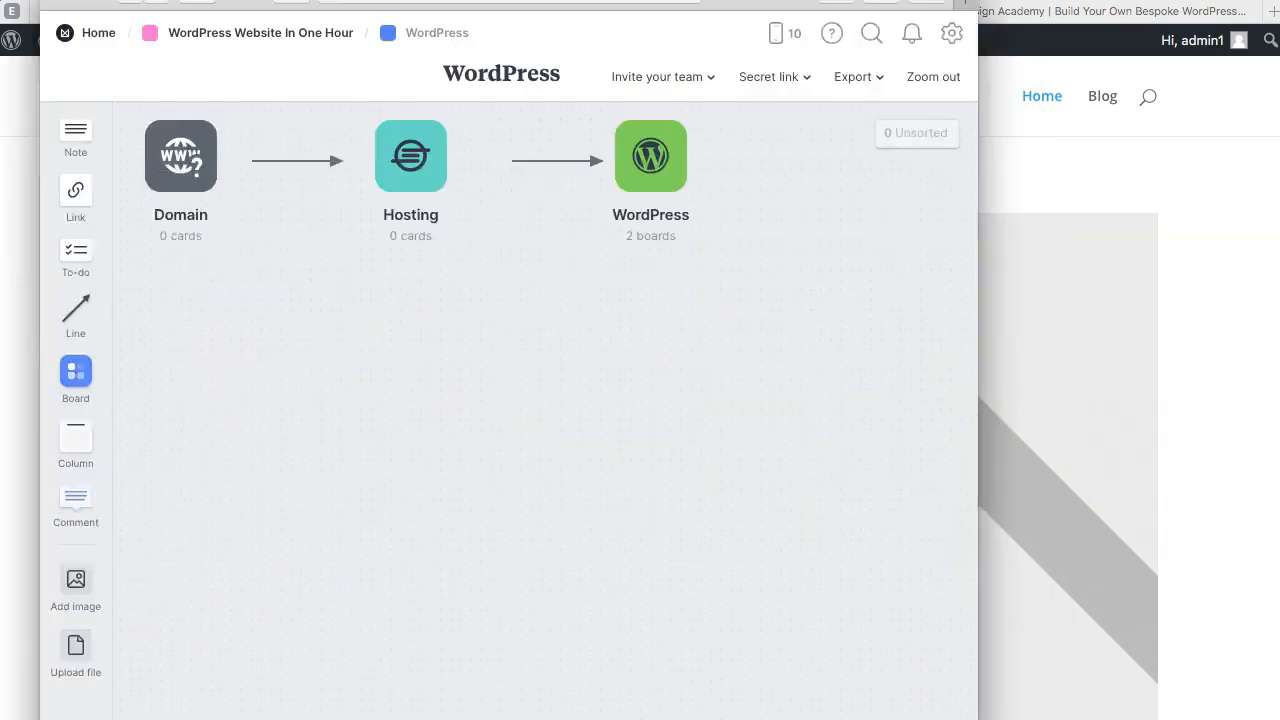
drag(771, 1, 731, 17)
drag(939, 314, 1279, 300)
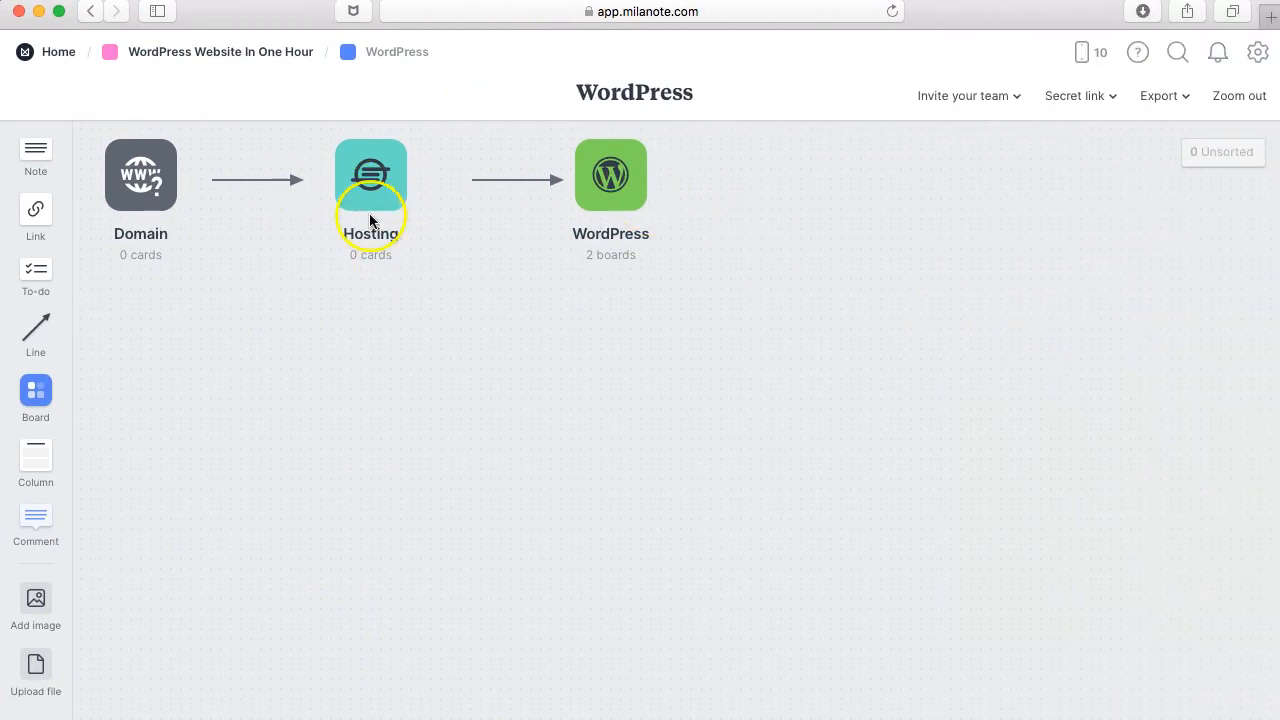
click(620, 188)
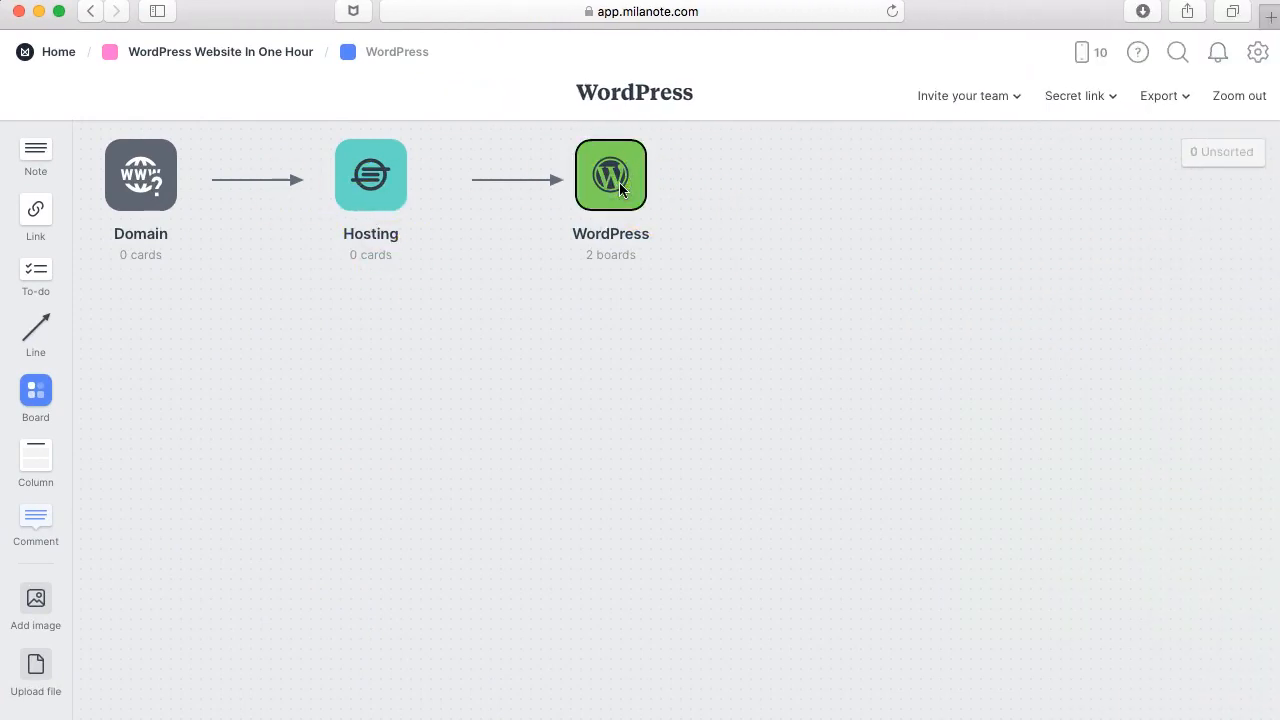
click(619, 187)
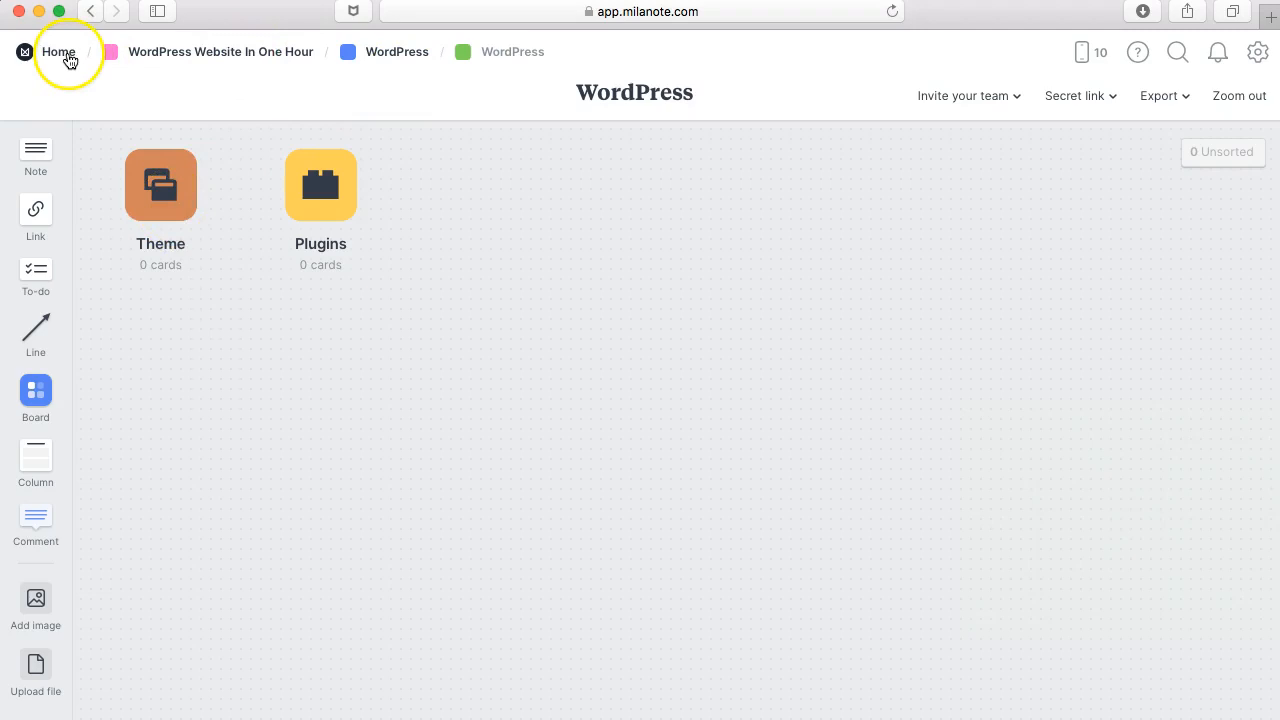
click(177, 50)
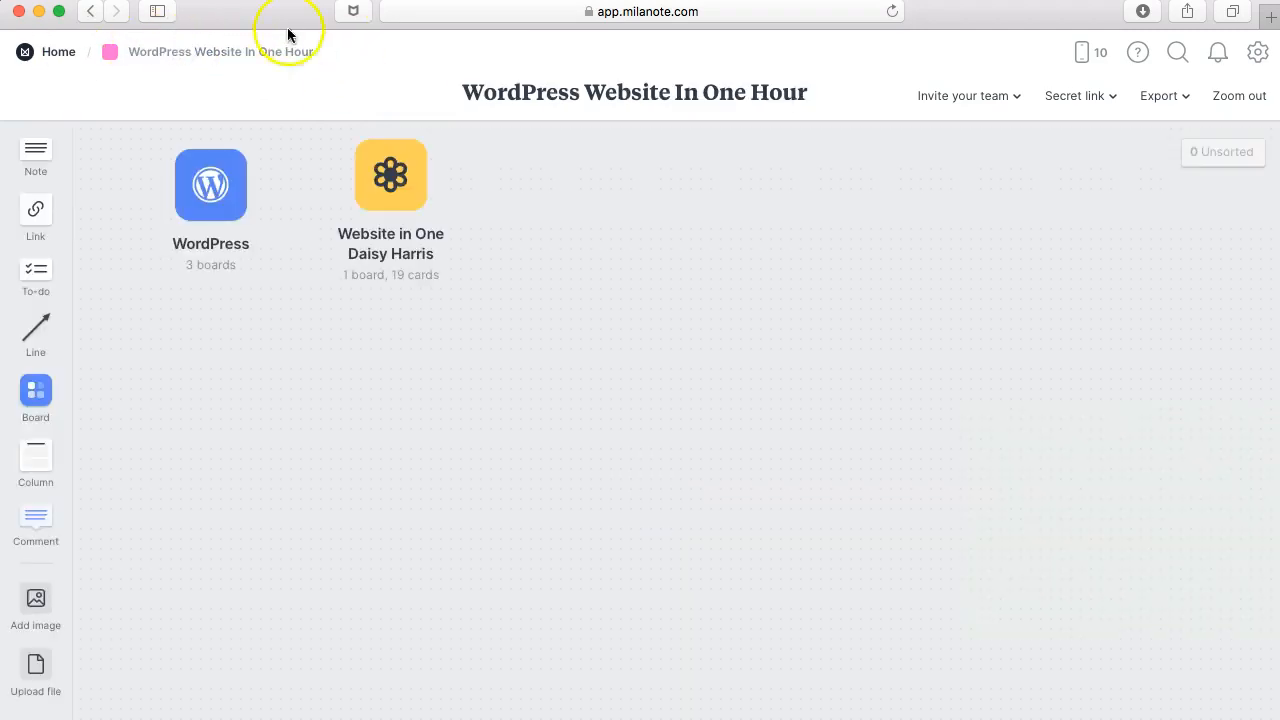
click(383, 190)
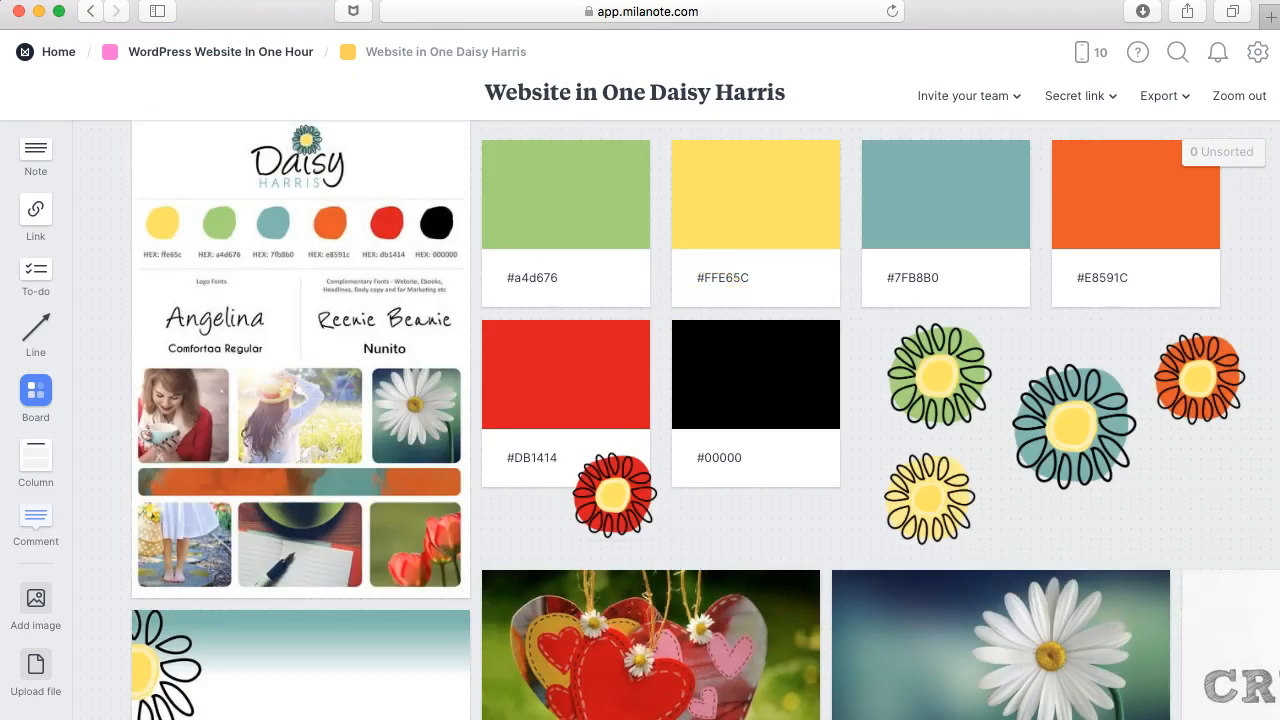
Scroll through the board's brand colour swatches, stock photo cards and Banners board
mouse_move(501, 719)
mouse_down()
mouse_move(501, 682)
mouse_move(511, 719)
mouse_up()
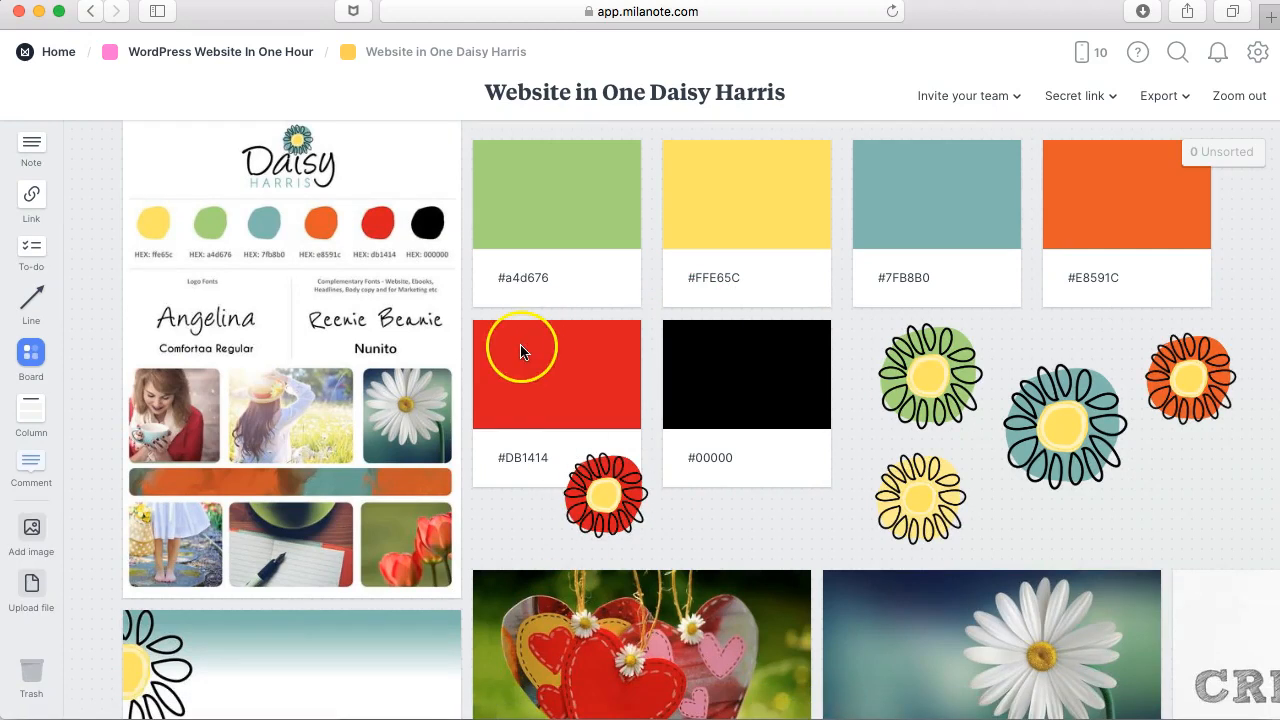
scroll(519, 351, down, 2)
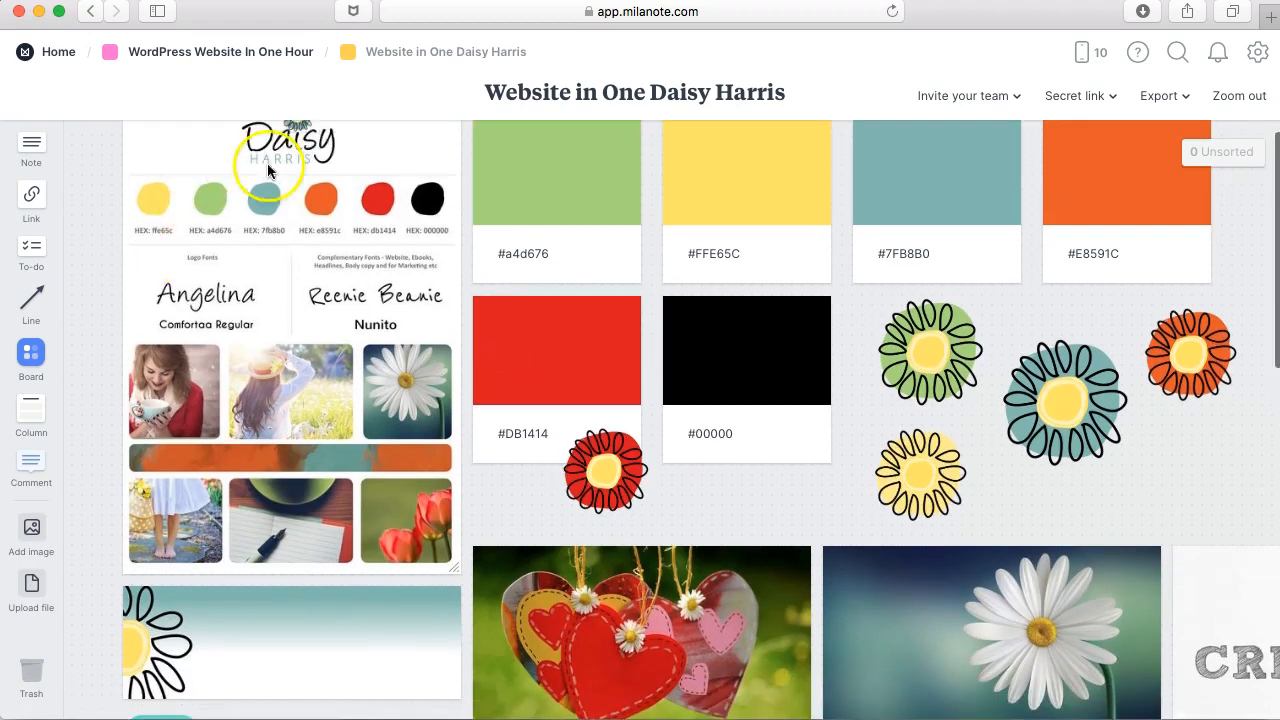
scroll(253, 462, up, 2)
scroll(268, 480, down, 6)
scroll(522, 525, up, 3)
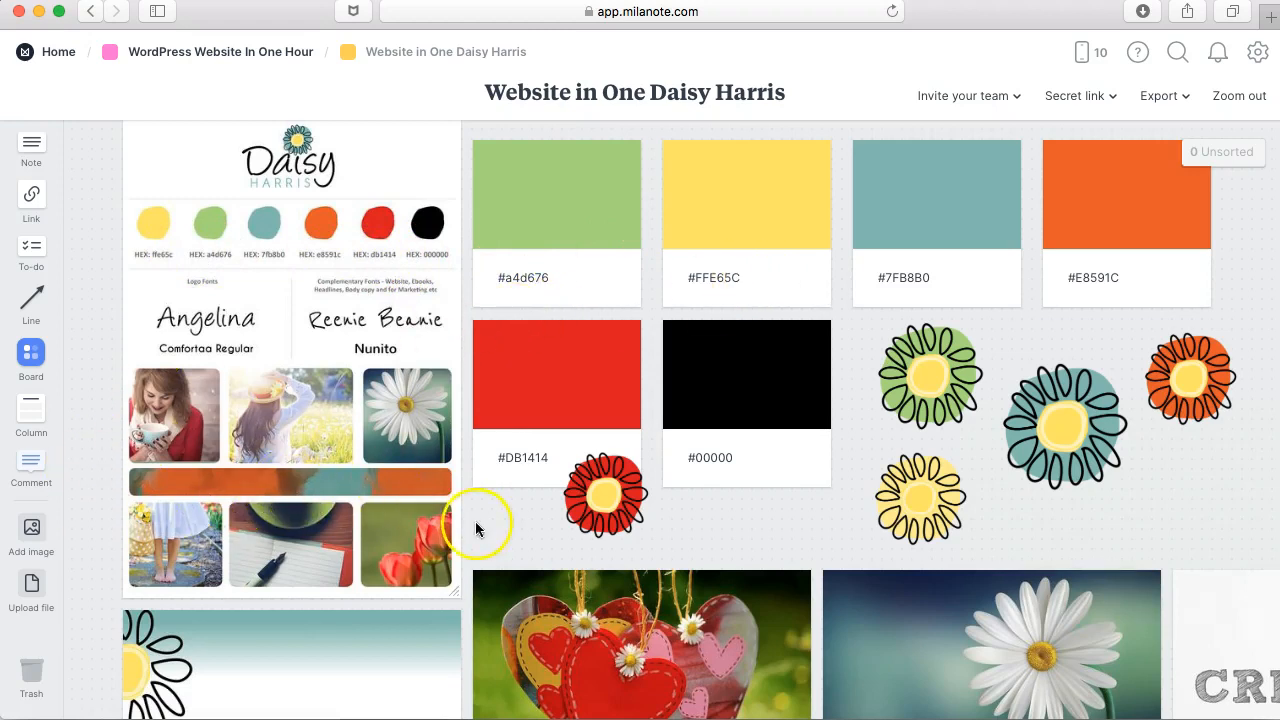
scroll(476, 528, down, 5)
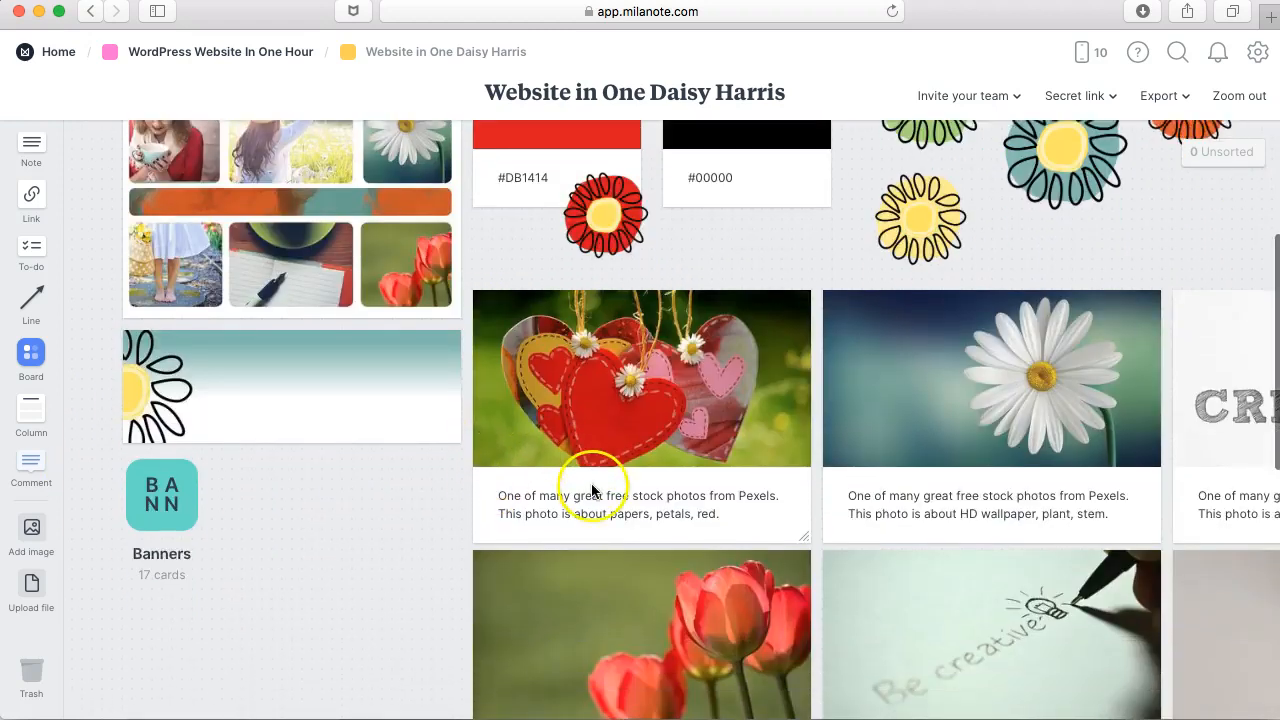
scroll(593, 490, down, 1)
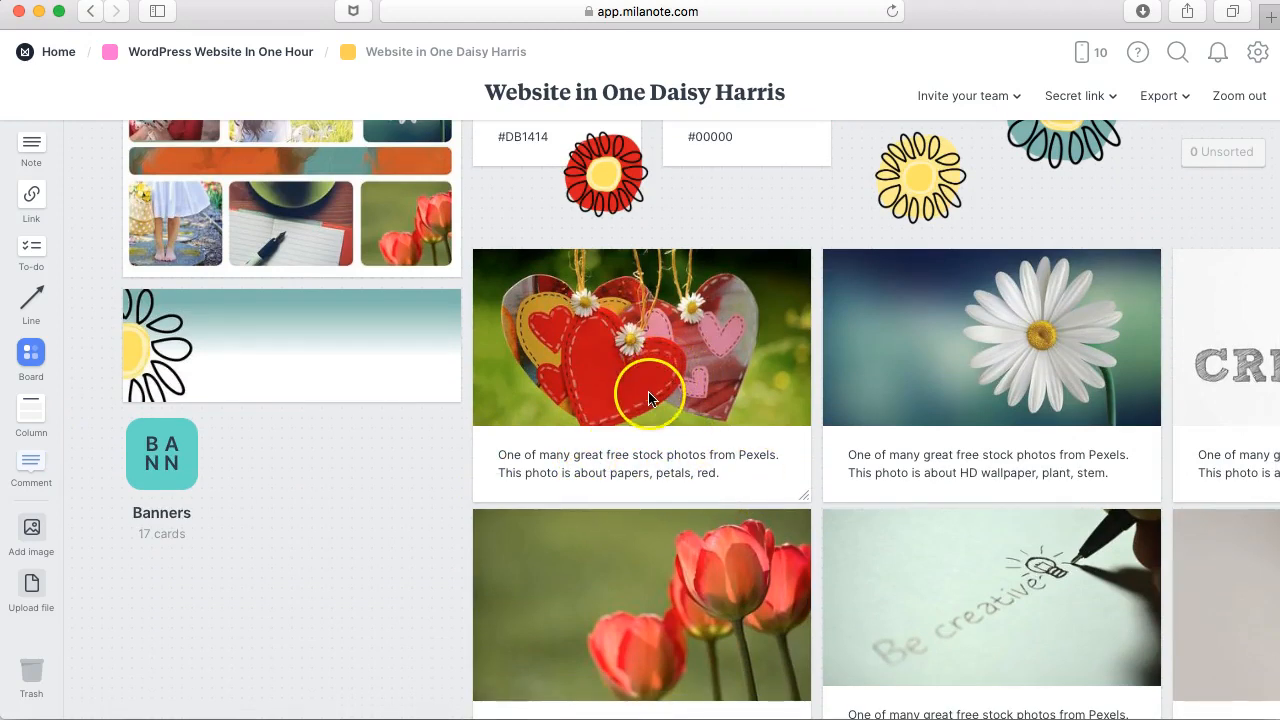
scroll(645, 390, down, 4)
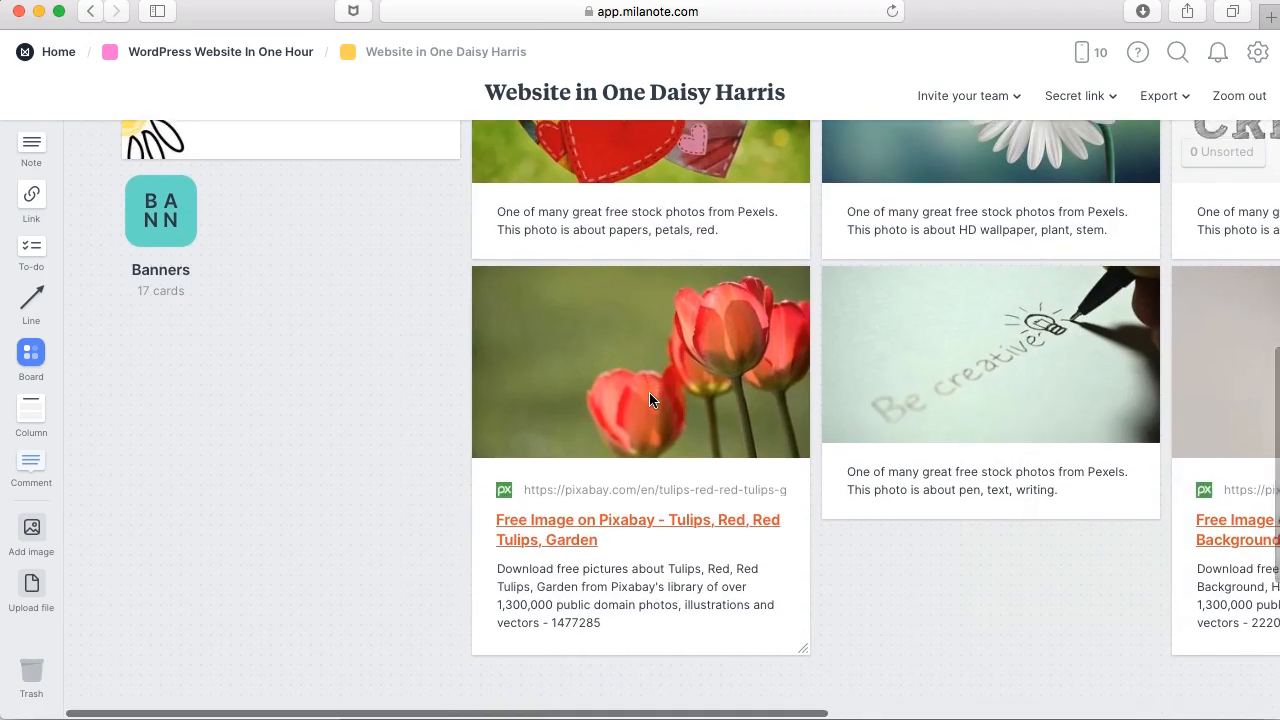
scroll(649, 392, up, 10)
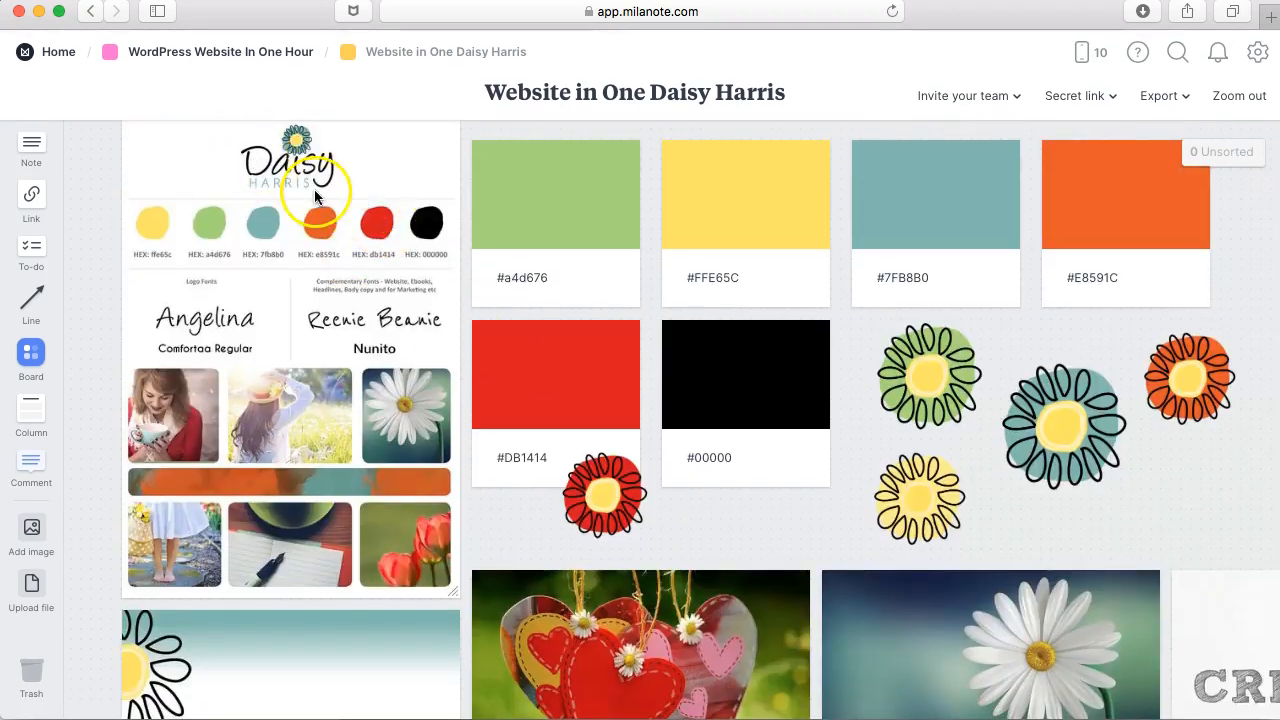
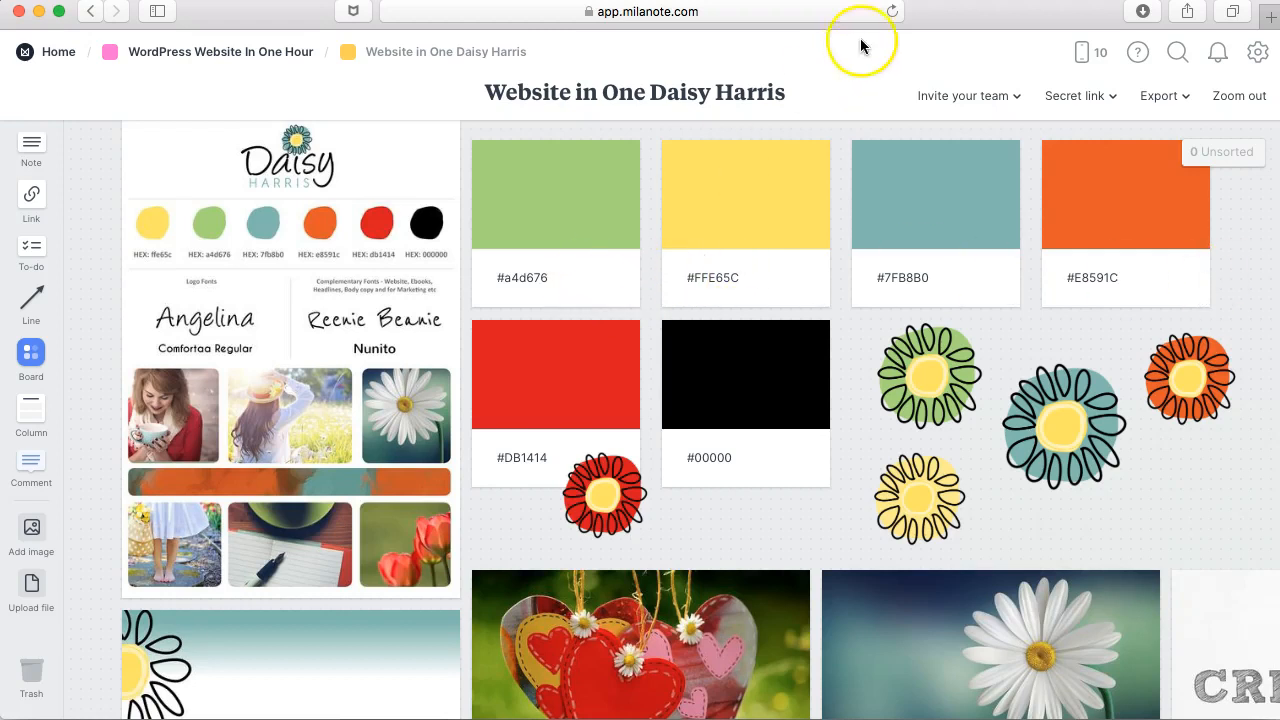
Shrink the Milanote board window and move it aside to reveal the WordPress site
drag(955, 19, 733, 151)
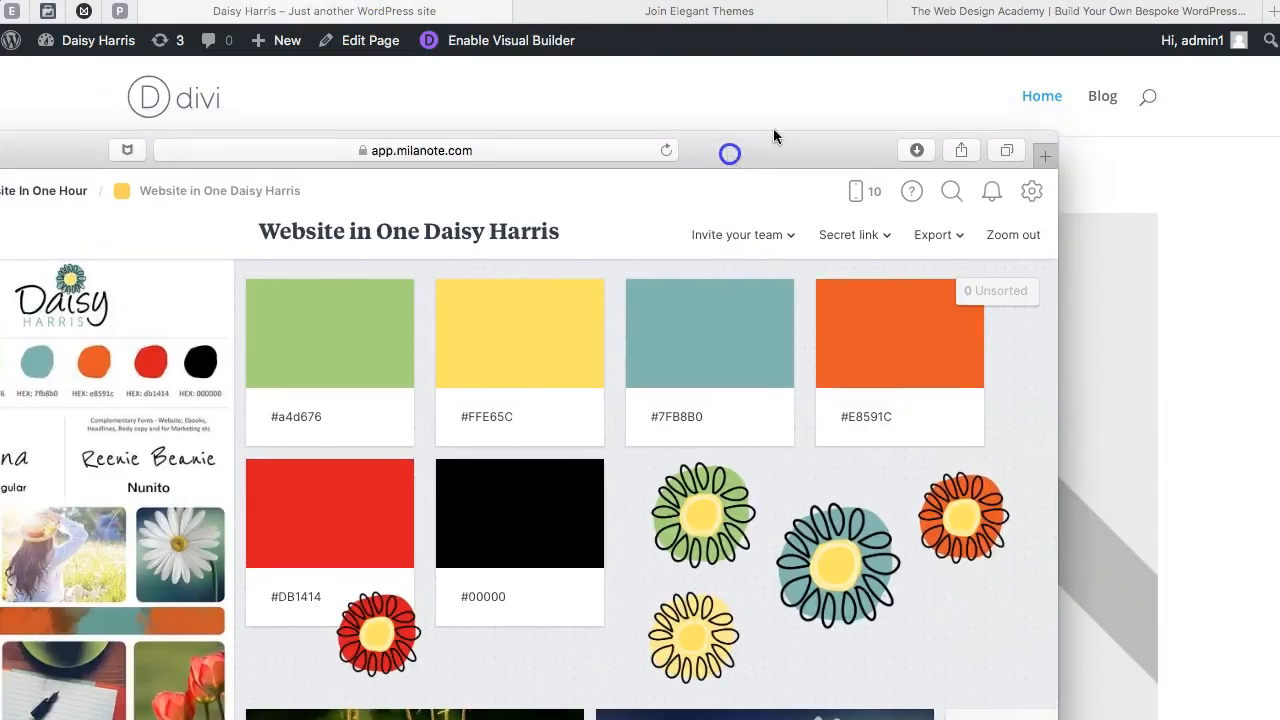
drag(1049, 129, 580, 328)
drag(383, 343, 1098, 212)
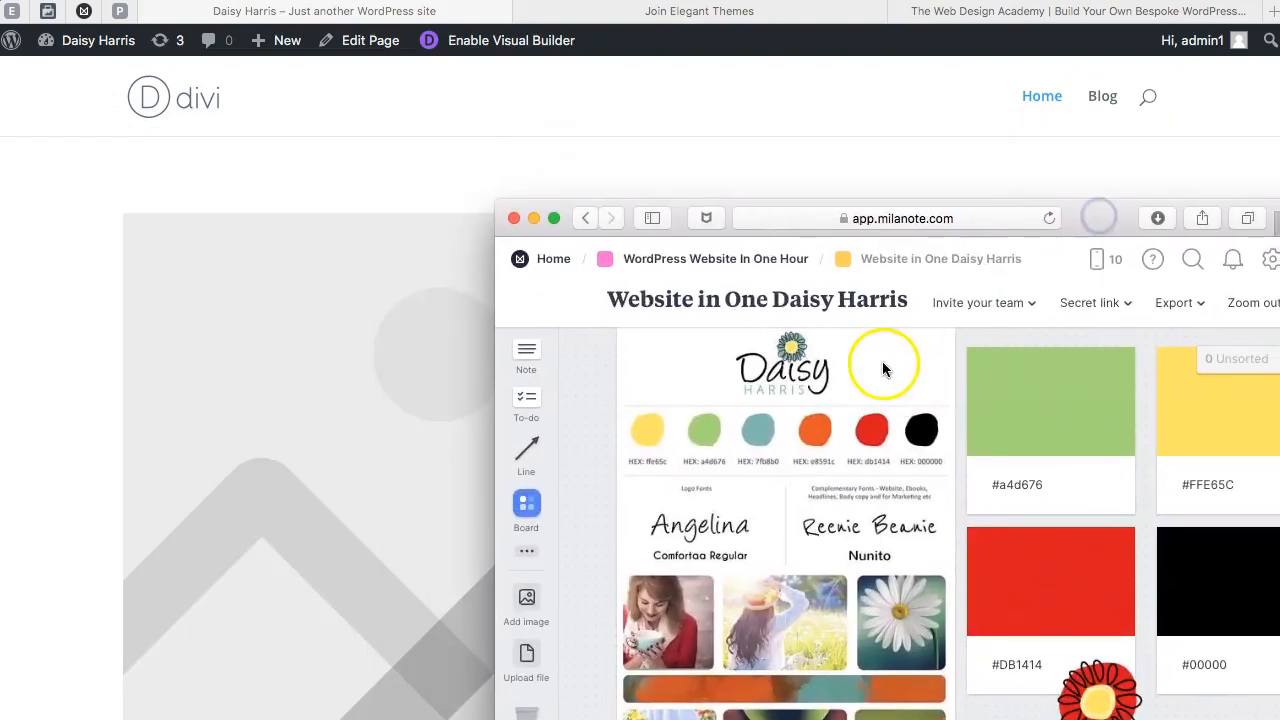
scroll(882, 365, right, 5)
scroll(881, 361, right, 3)
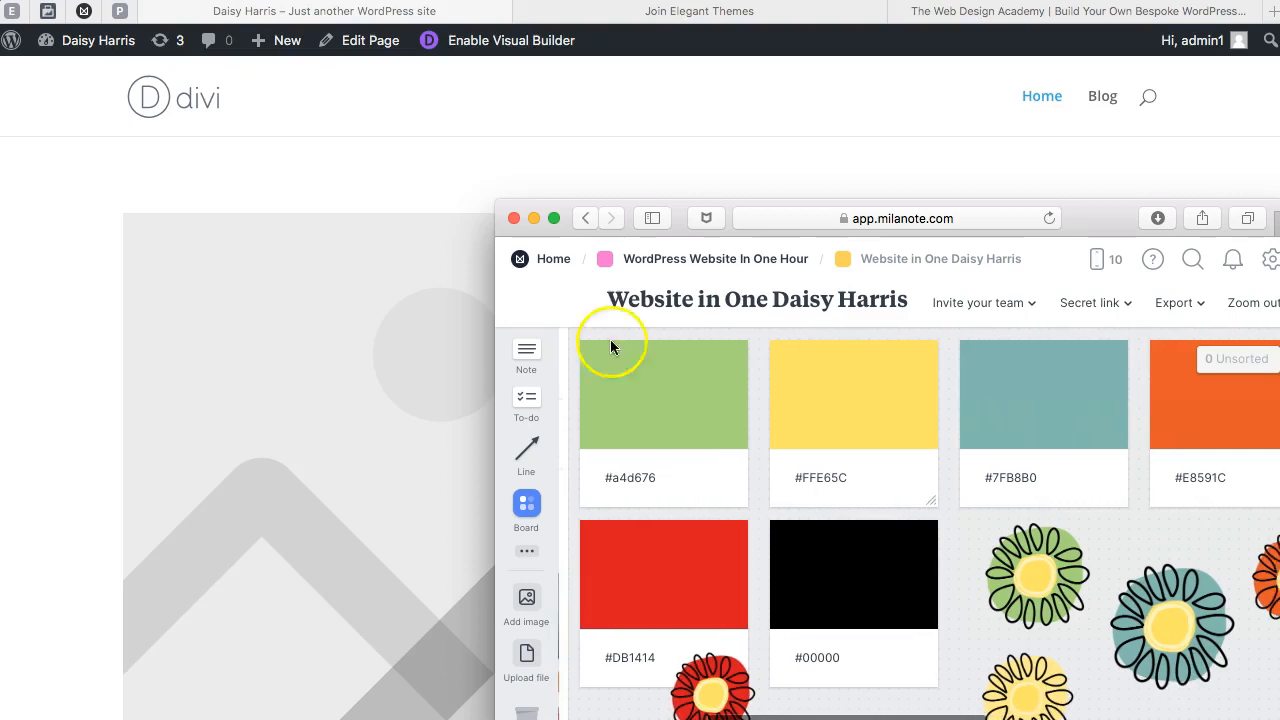
Open the WordPress Dashboard from the site's admin-bar menu, then bring Milanote back to the front
click(341, 155)
click(92, 42)
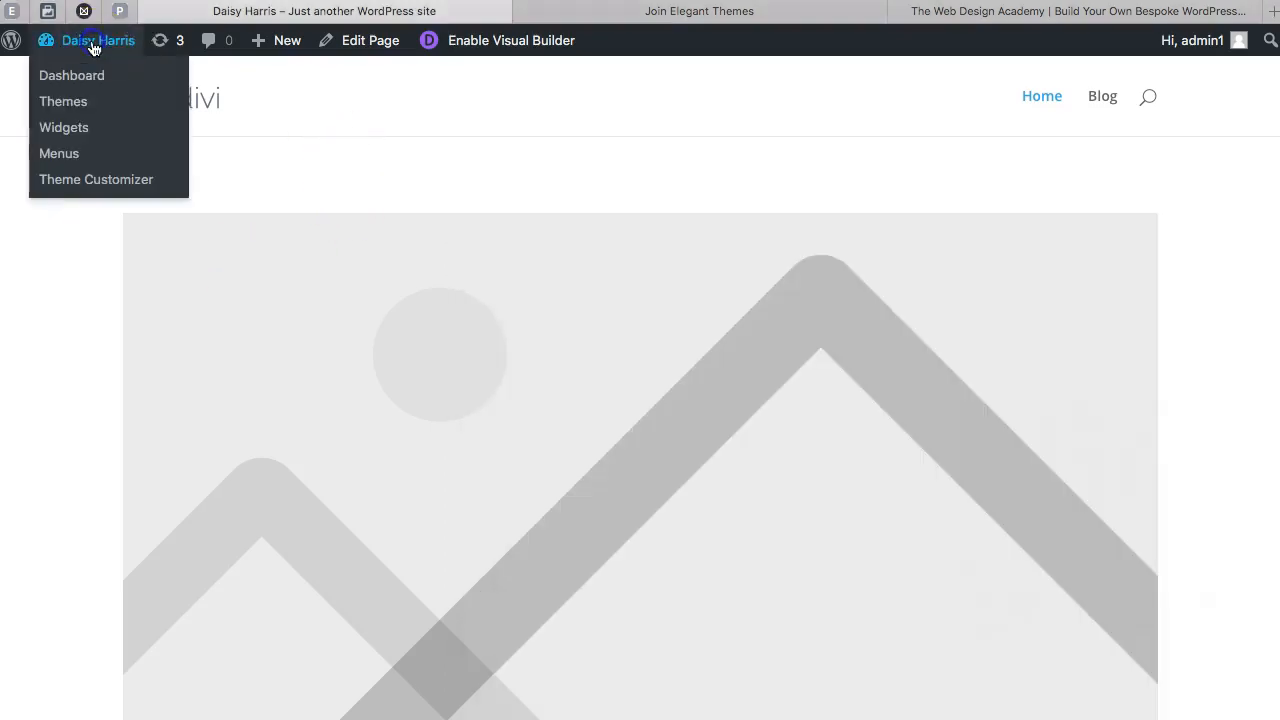
click(83, 78)
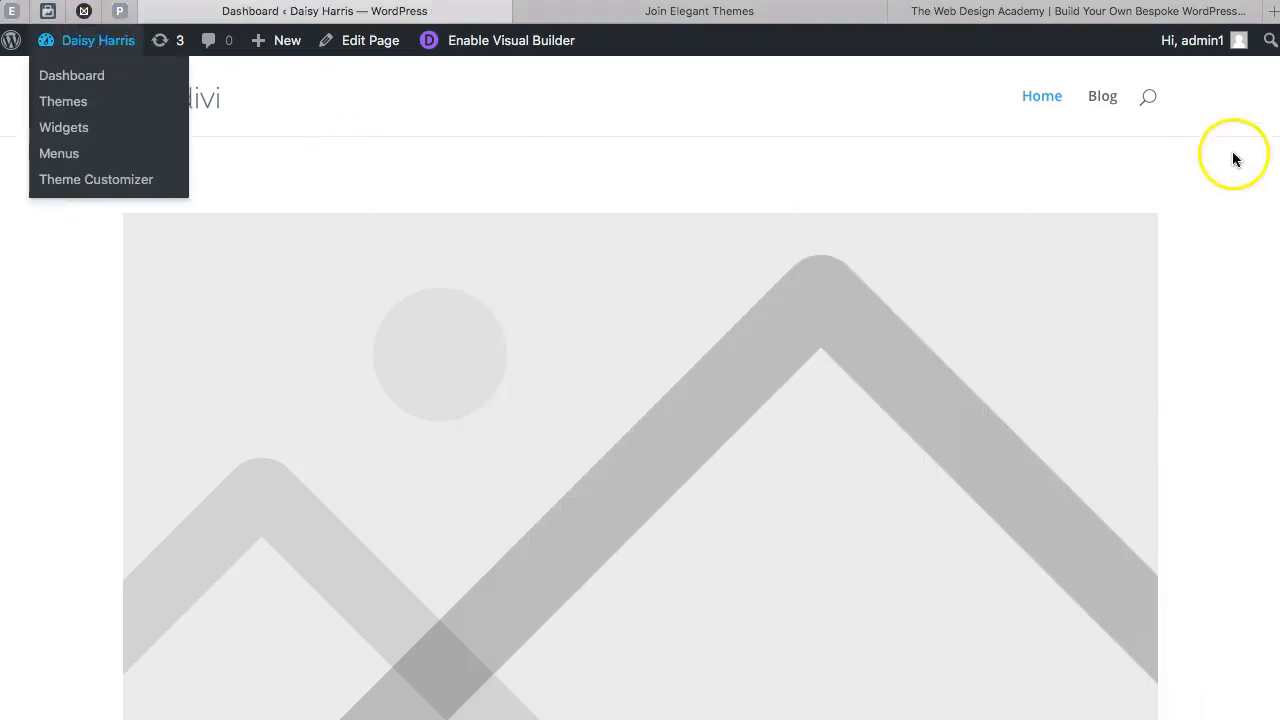
key(super+grave)
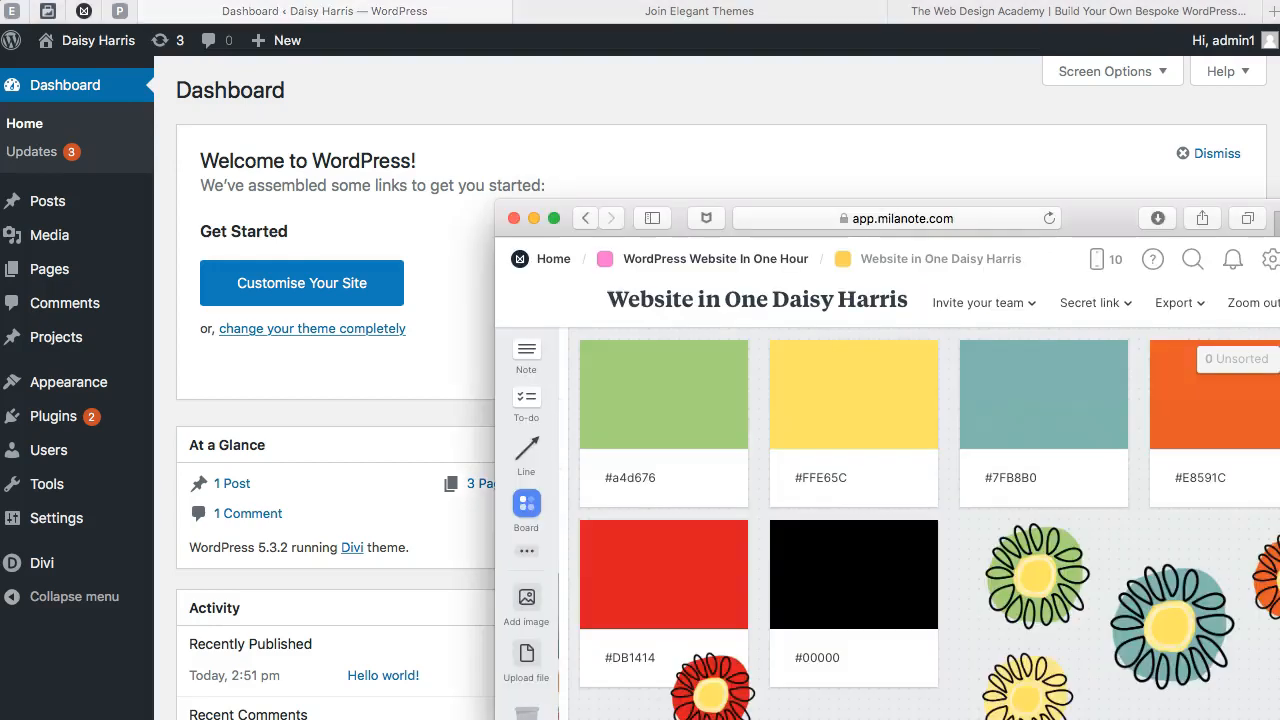
Copy the #a4d676 hex code from Milanote and open Divi Theme Options
click(674, 471)
drag(664, 477, 595, 477)
key(super+c)
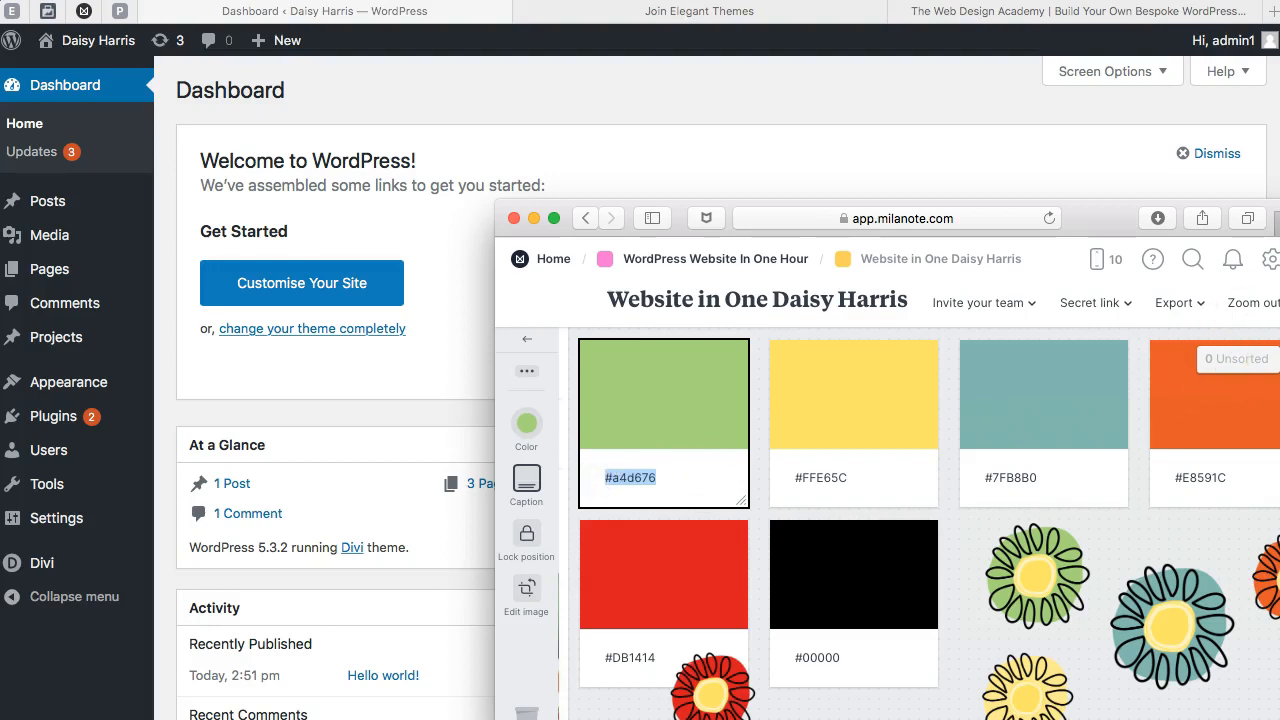
drag(1117, 212, 700, 719)
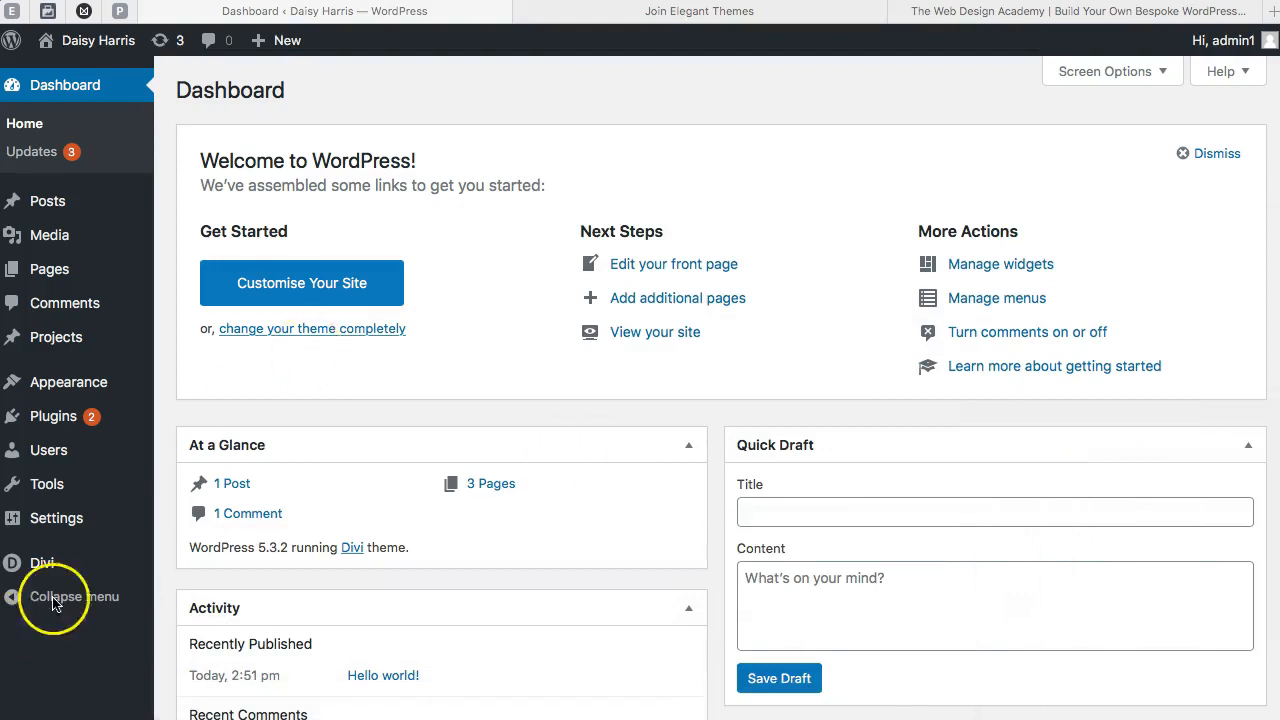
mouse_move(47, 570)
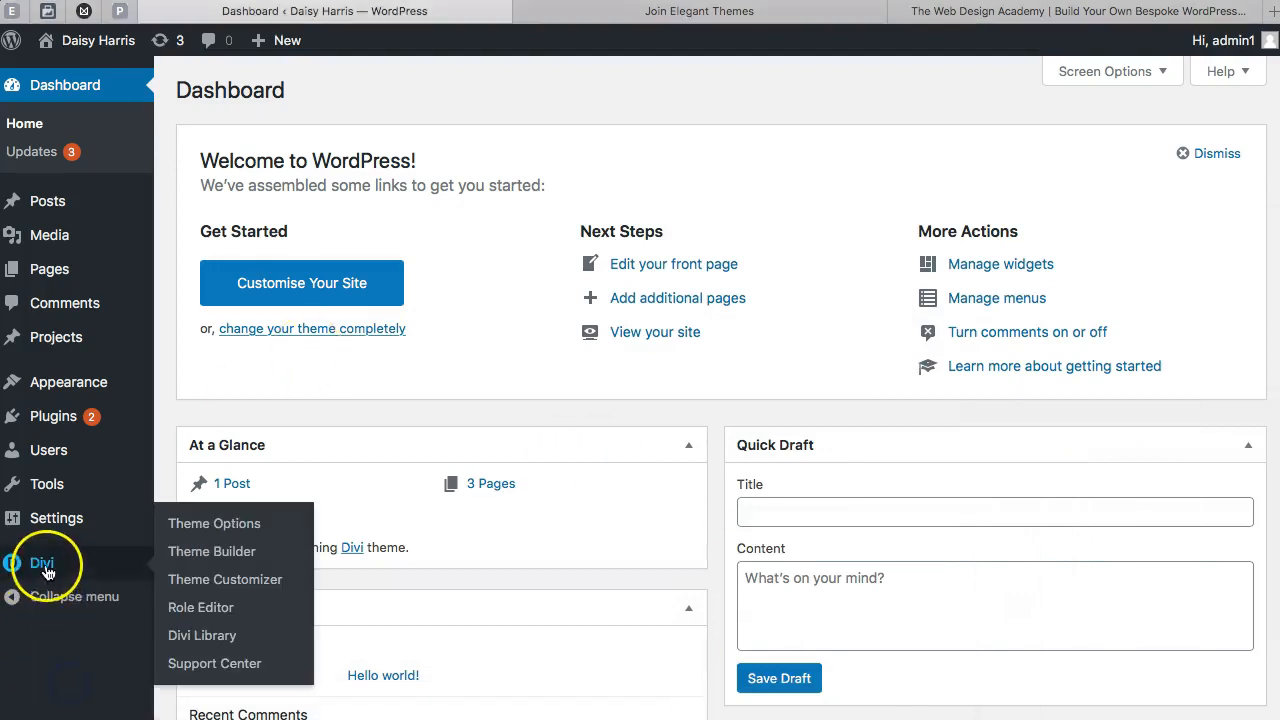
click(225, 527)
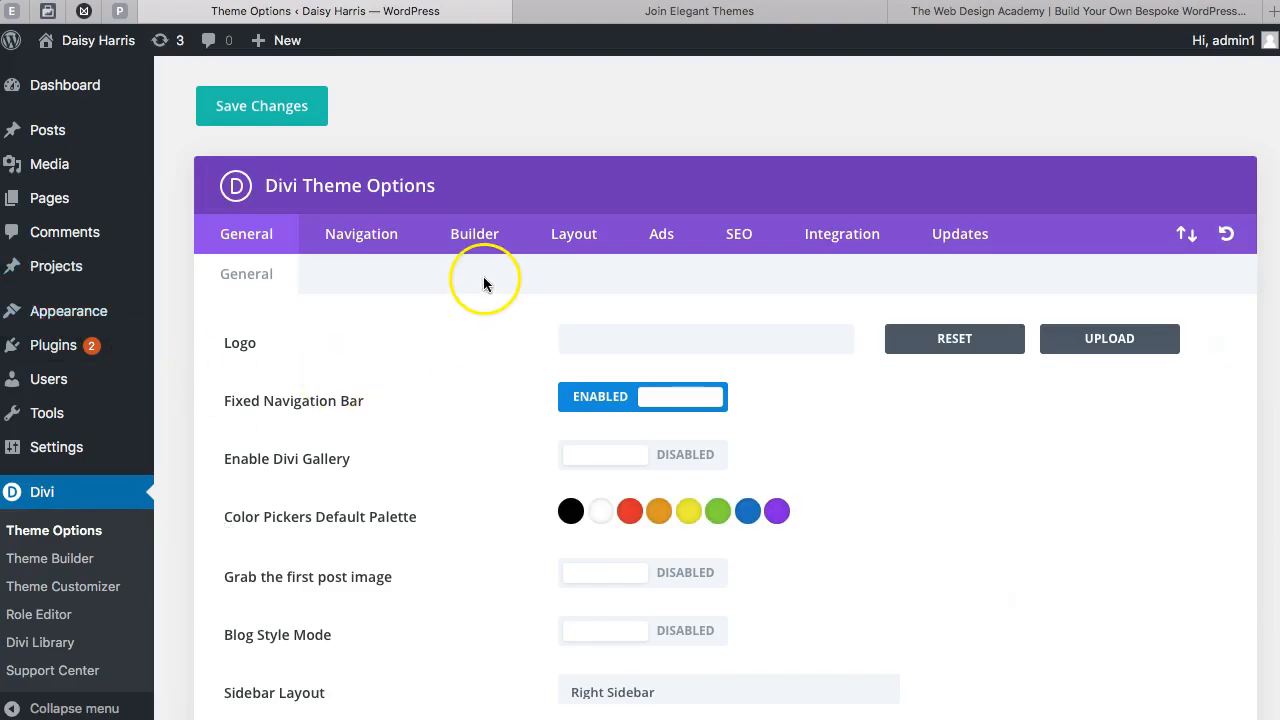
scroll(697, 482, down, 1)
click(866, 482)
Replace the first two palette swatches with brand green #a4d676 and yellow #FFE65C
click(635, 520)
drag(640, 549, 495, 548)
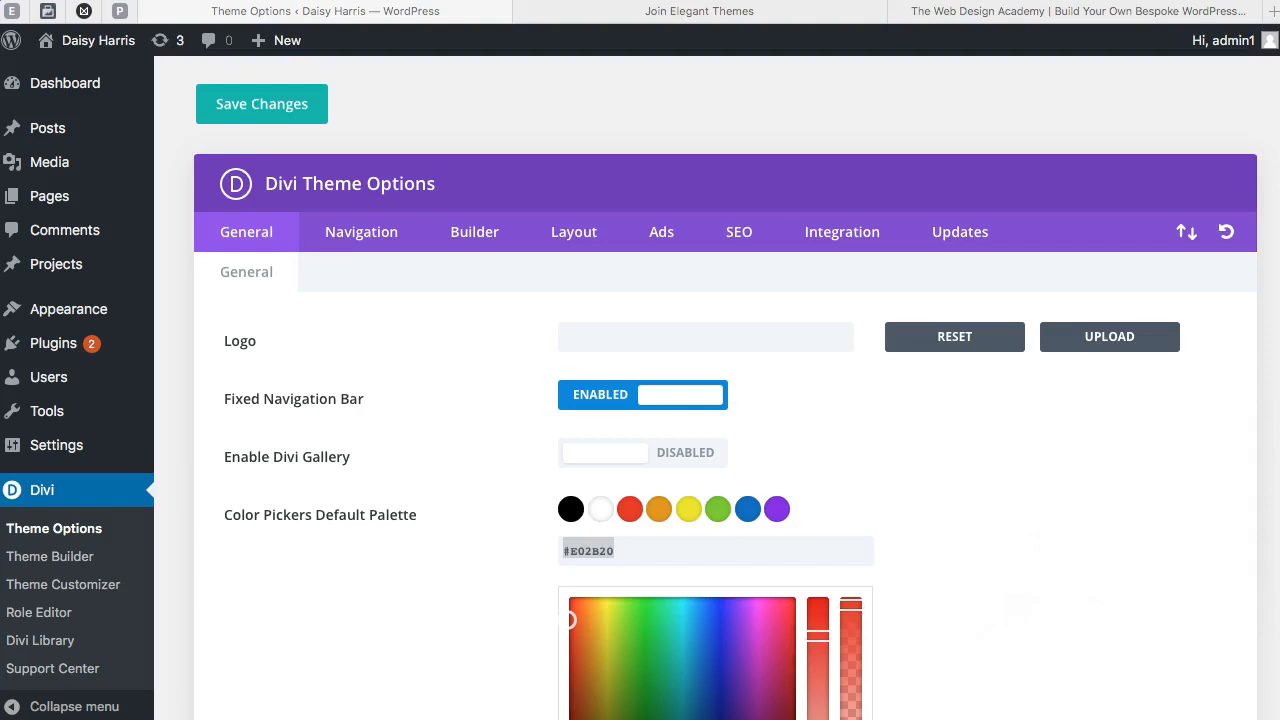
click(630, 518)
drag(634, 551, 555, 551)
key(super+v)
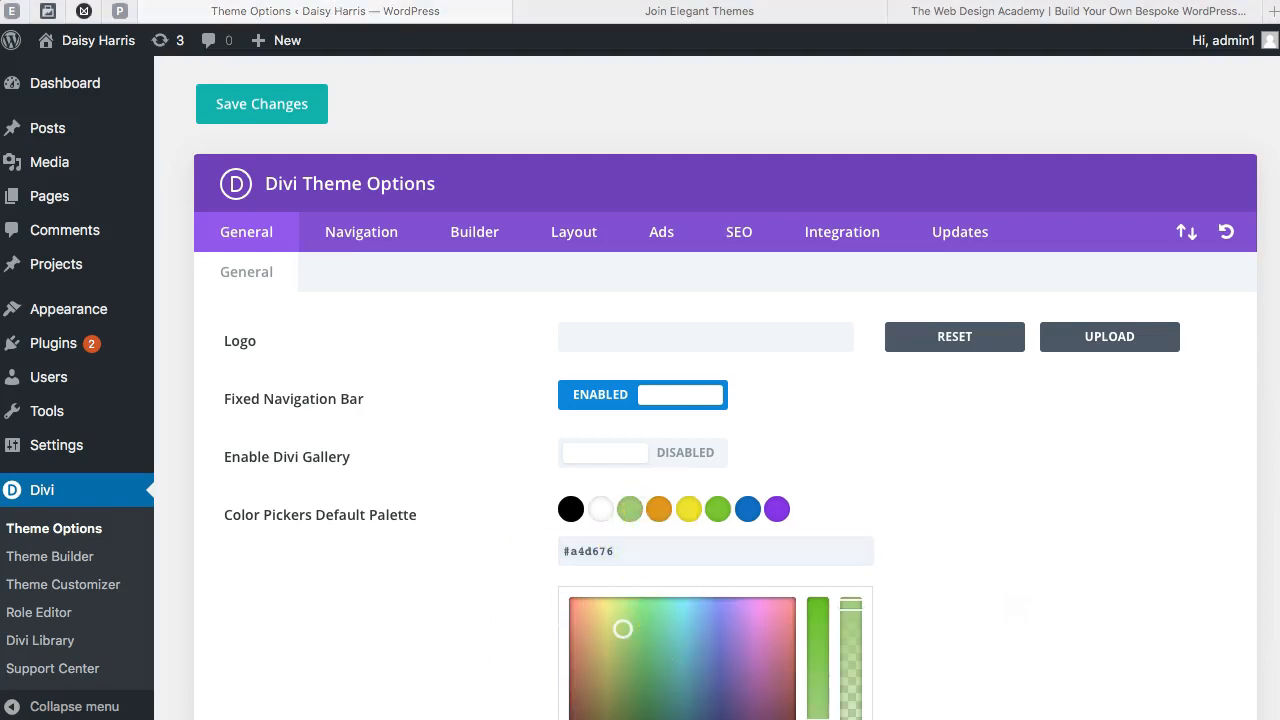
click(660, 512)
drag(655, 547, 529, 549)
text(#FFE65C)
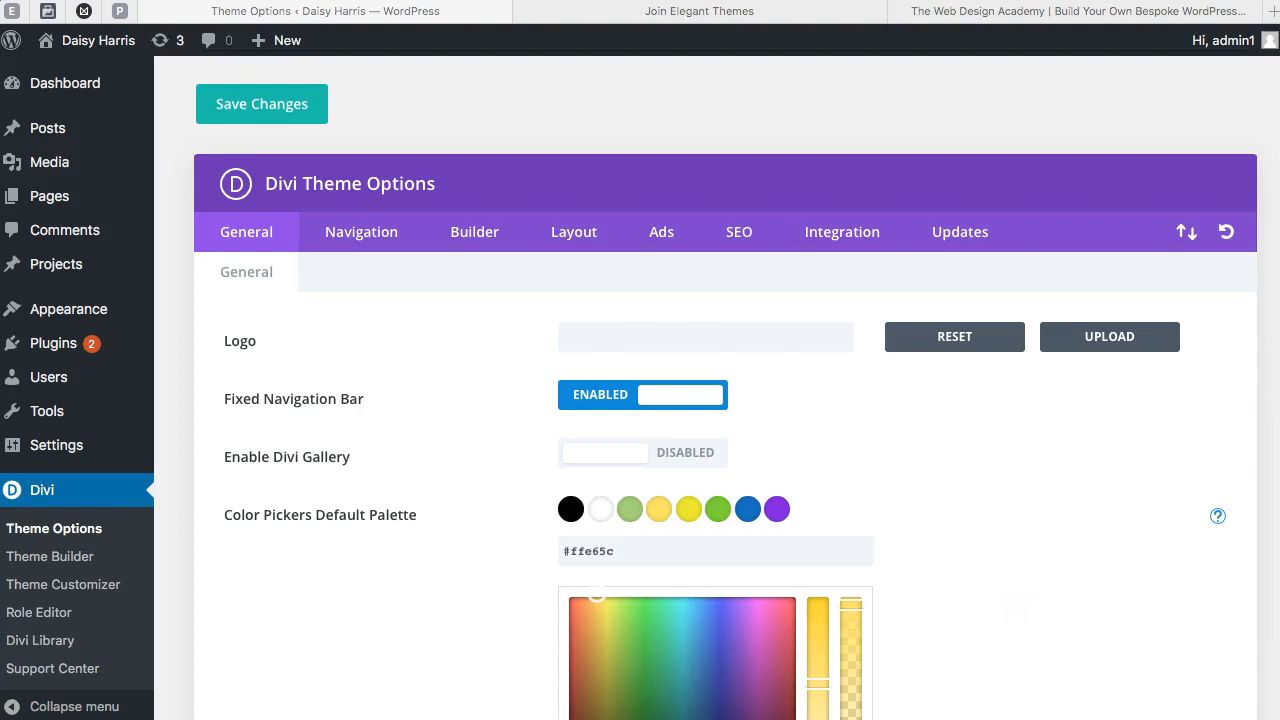
Set the next two palette swatches to teal #7FB8B0 and orange #e8591c
click(683, 497)
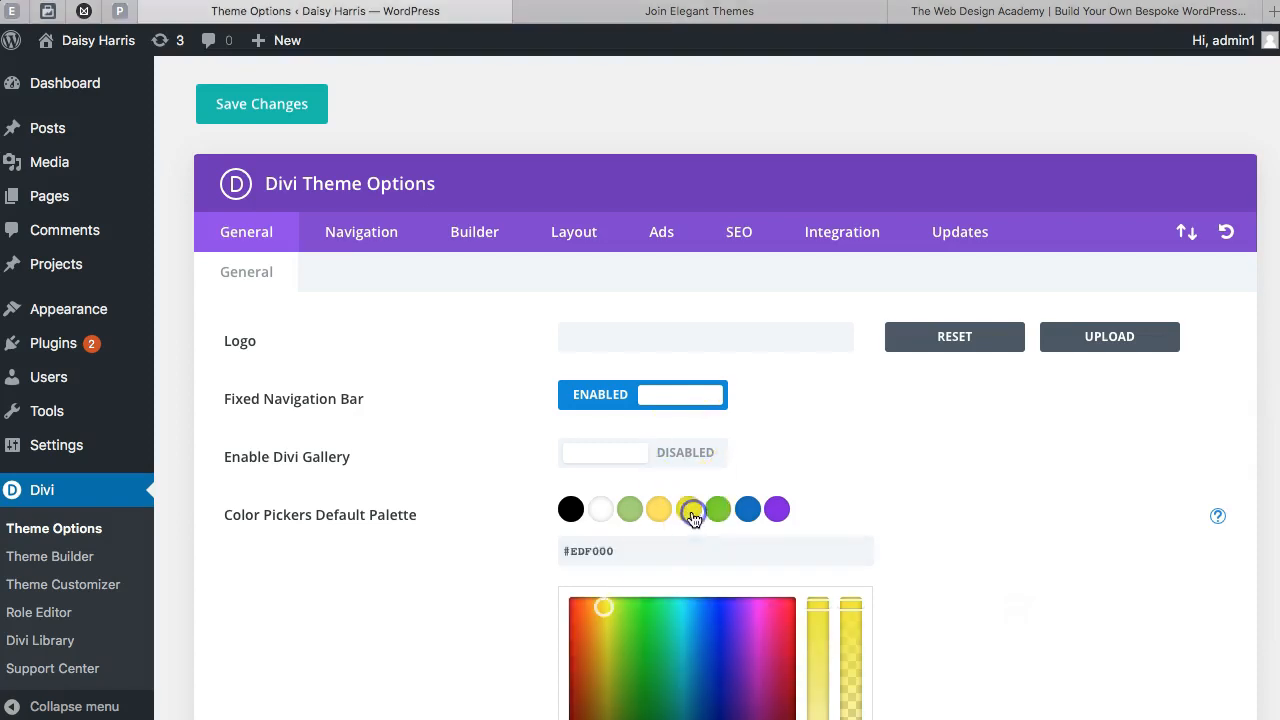
drag(600, 551, 516, 550)
text(#7FB8B0)
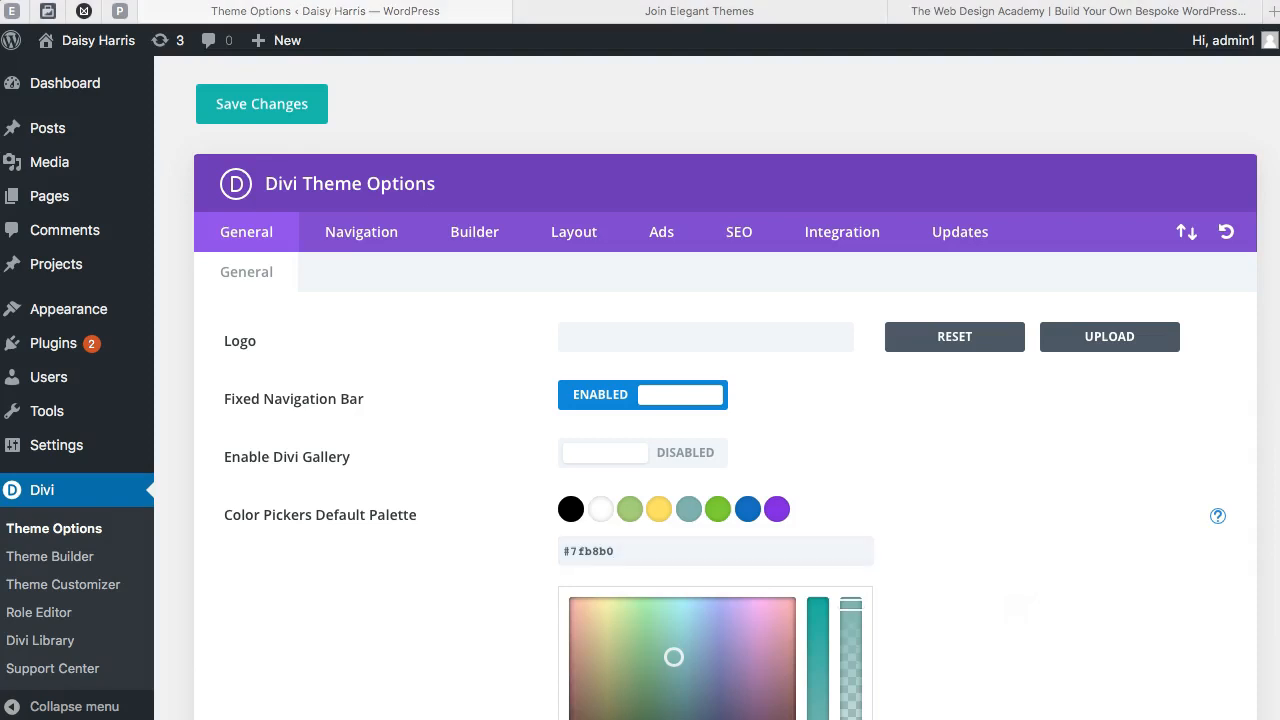
click(717, 511)
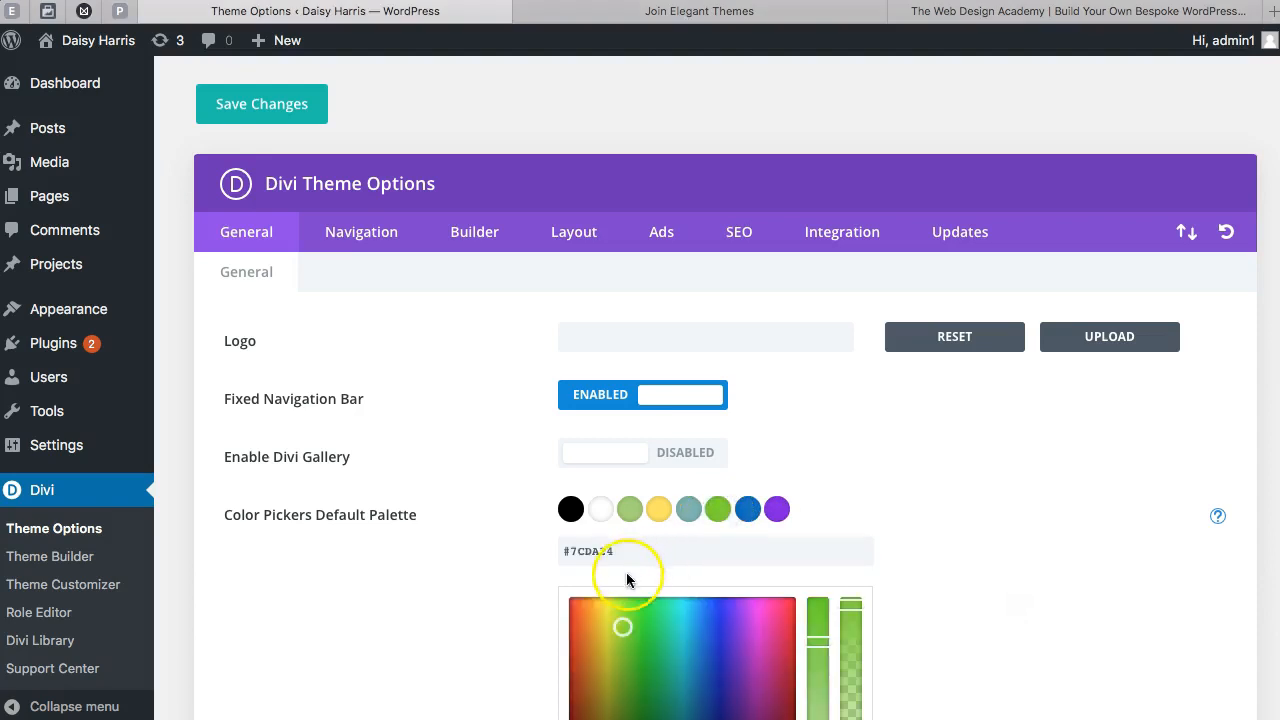
drag(616, 551, 540, 548)
text(#e8591c)
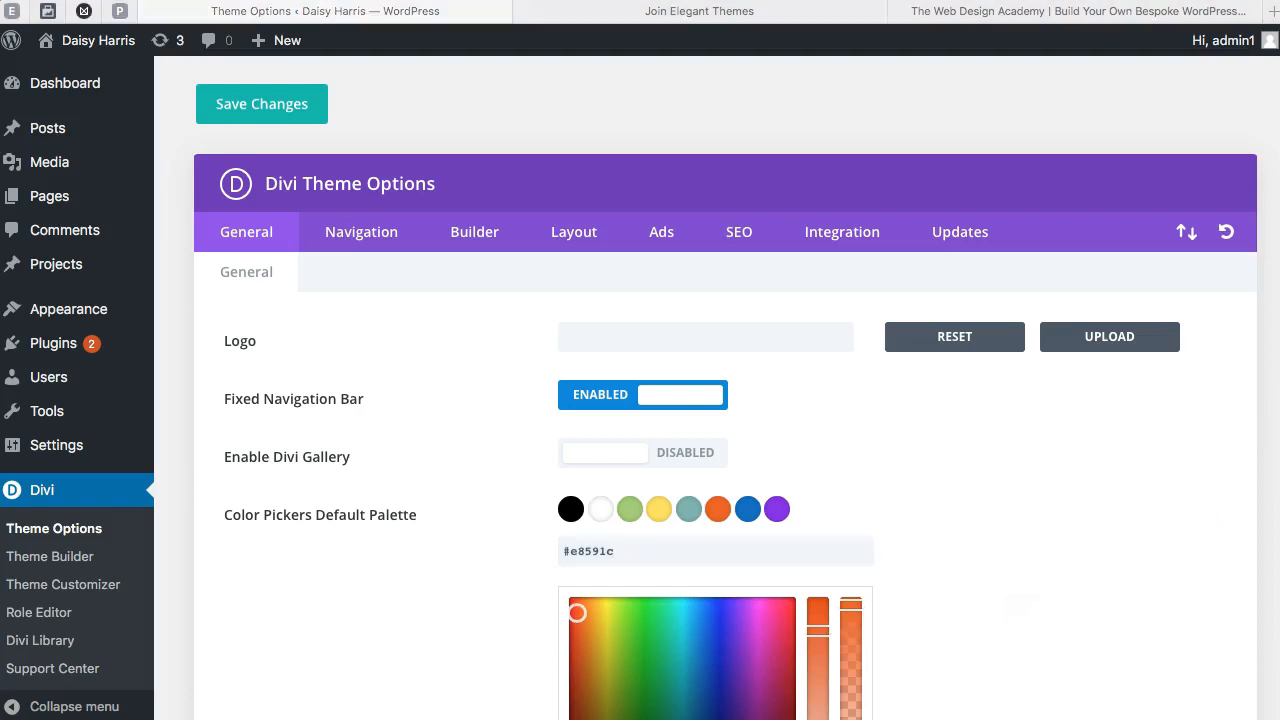
Set the fifth palette swatch to red #db1414 and the last swatch to light grey #d8d8d8
click(749, 514)
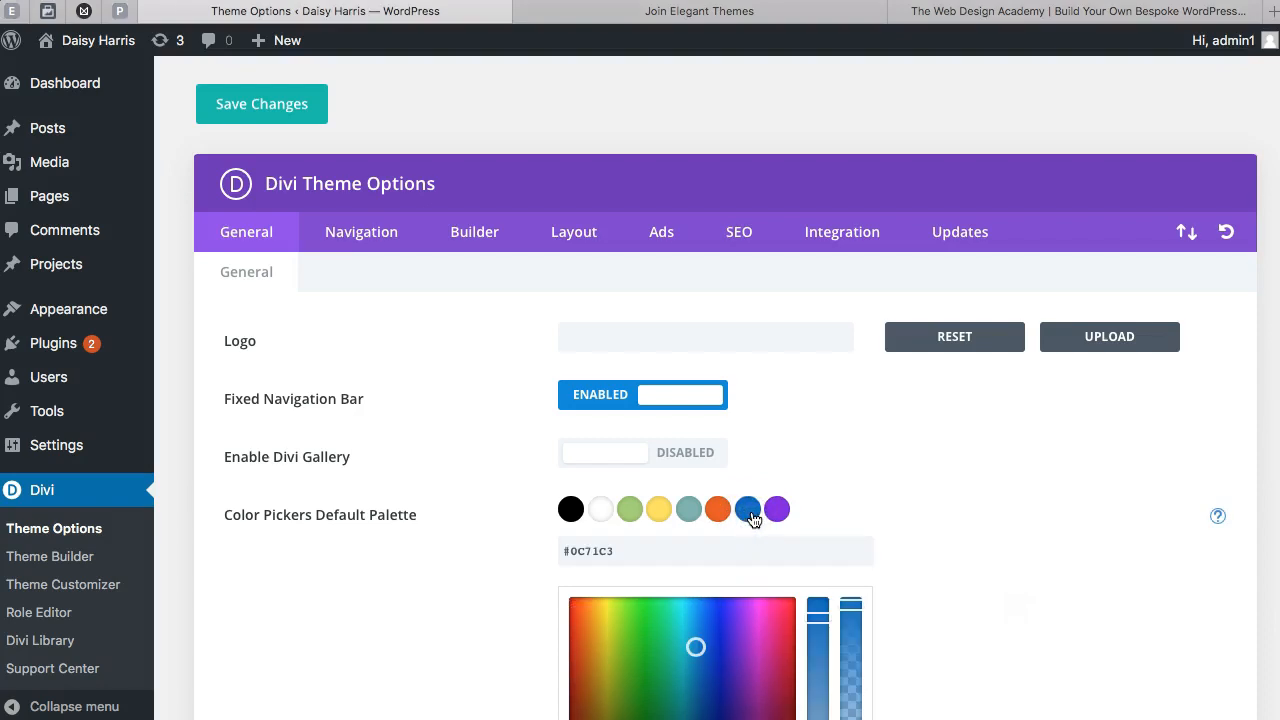
drag(651, 557, 545, 549)
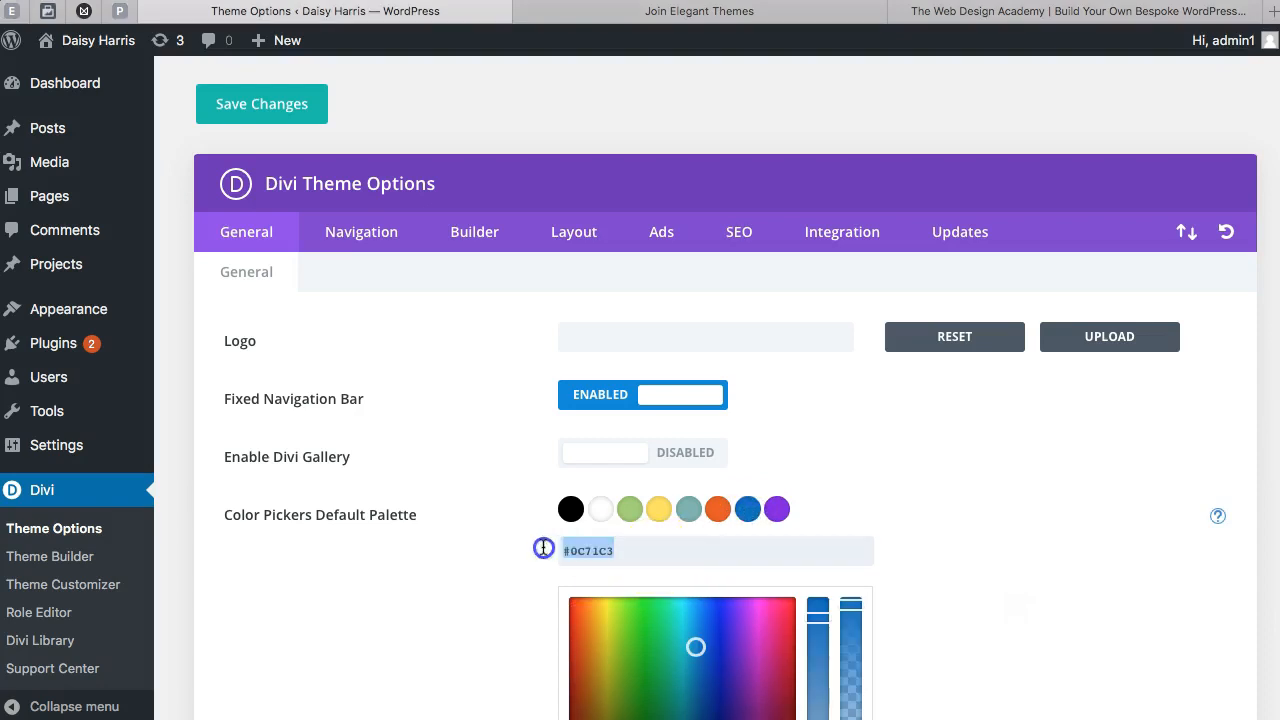
text(#db1414)
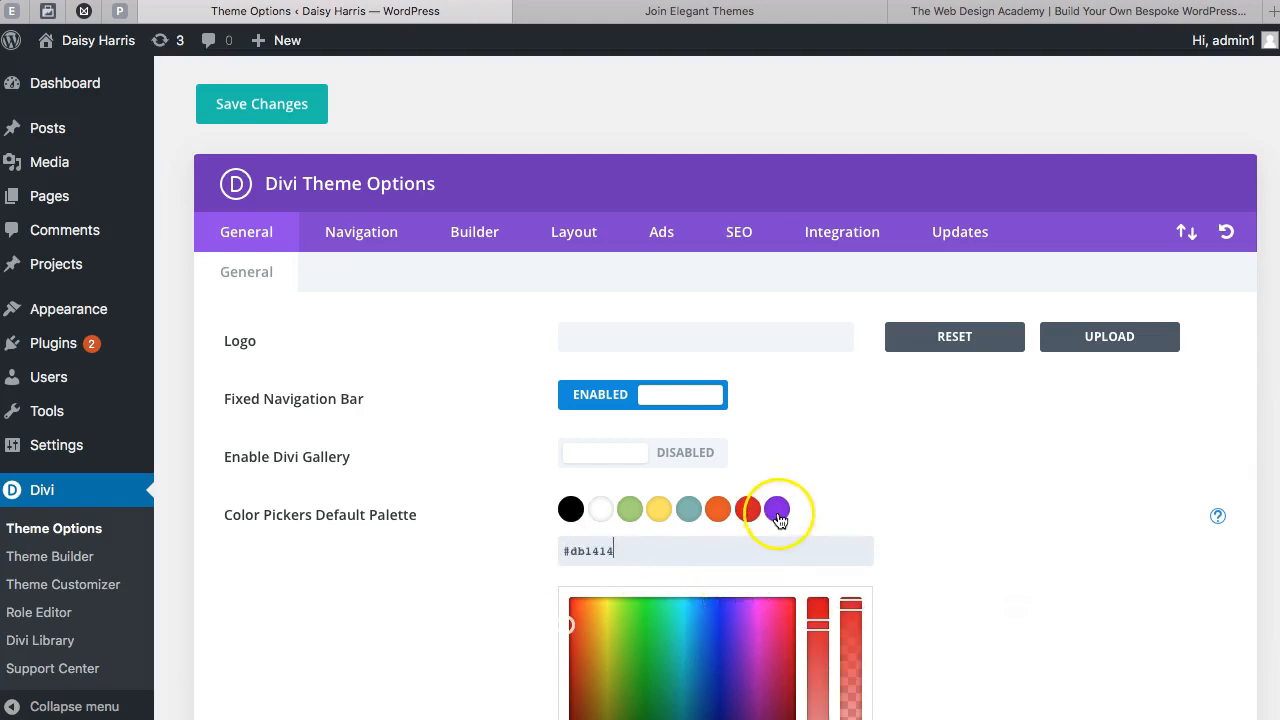
click(783, 514)
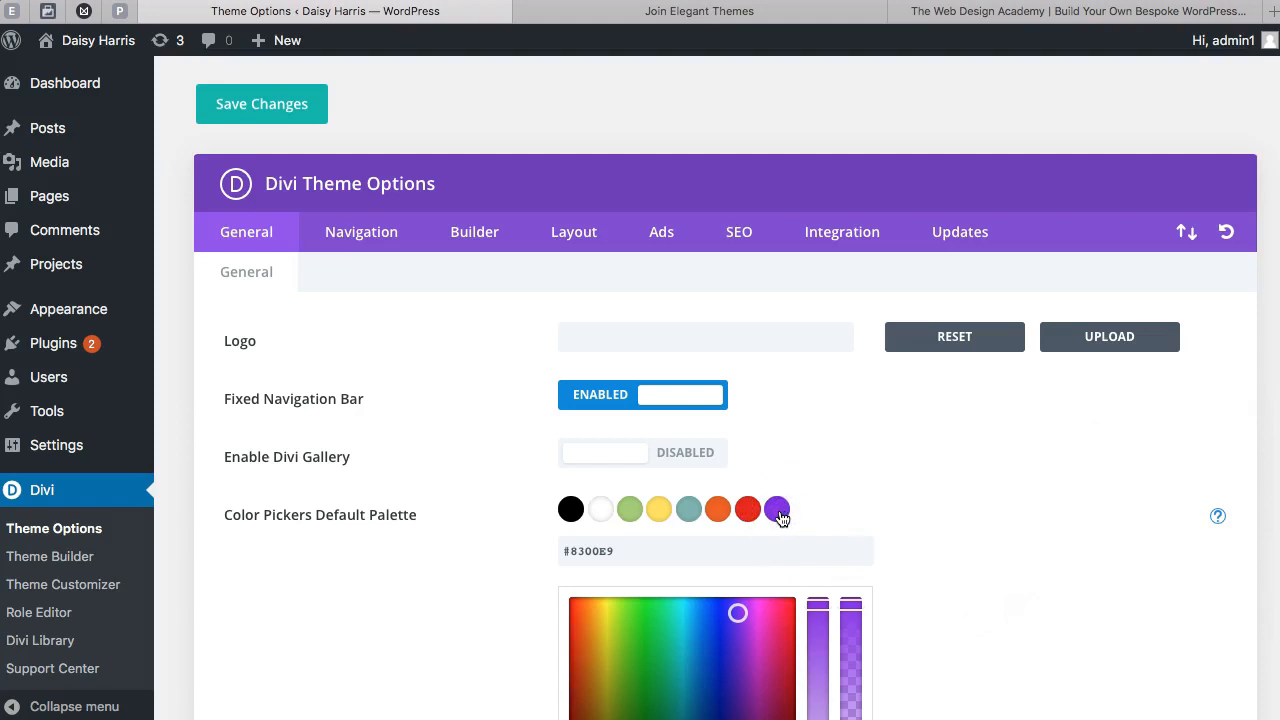
scroll(700, 580, down, 2)
mouse_move(660, 623)
mouse_down()
mouse_move(609, 580)
mouse_move(566, 643)
mouse_up()
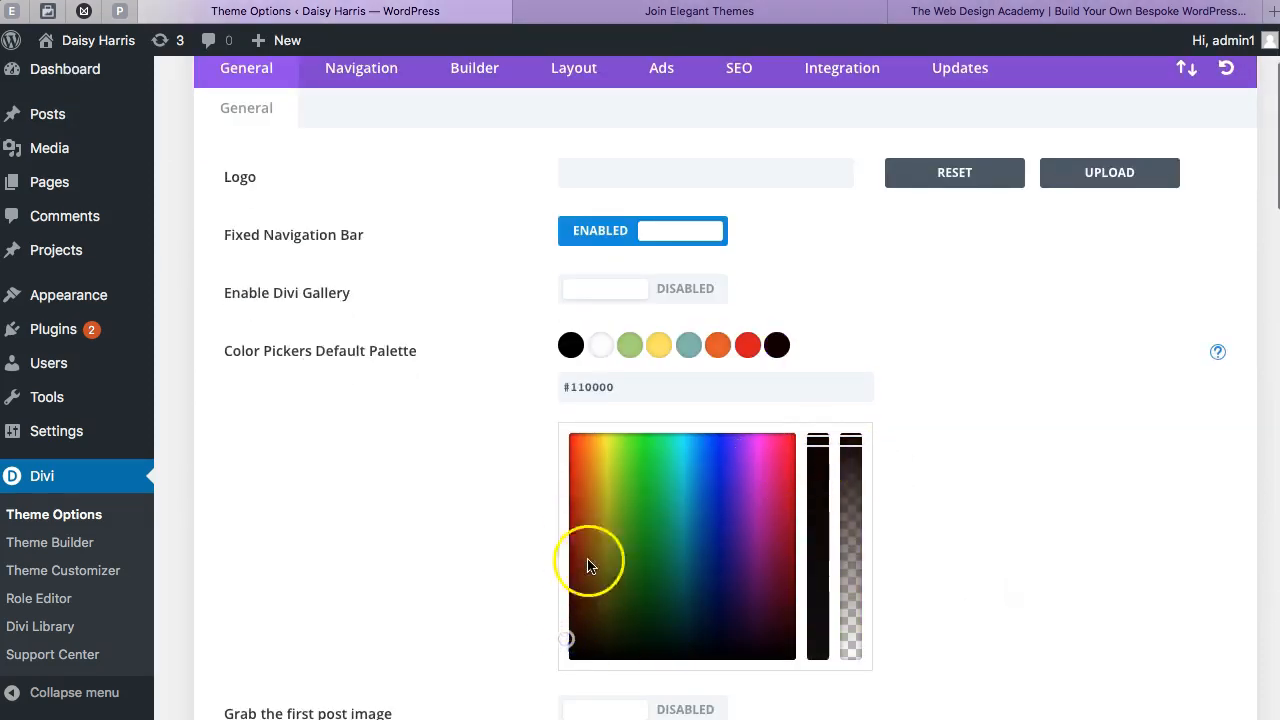
drag(572, 386, 679, 386)
text(ffffff)
drag(706, 434, 537, 466)
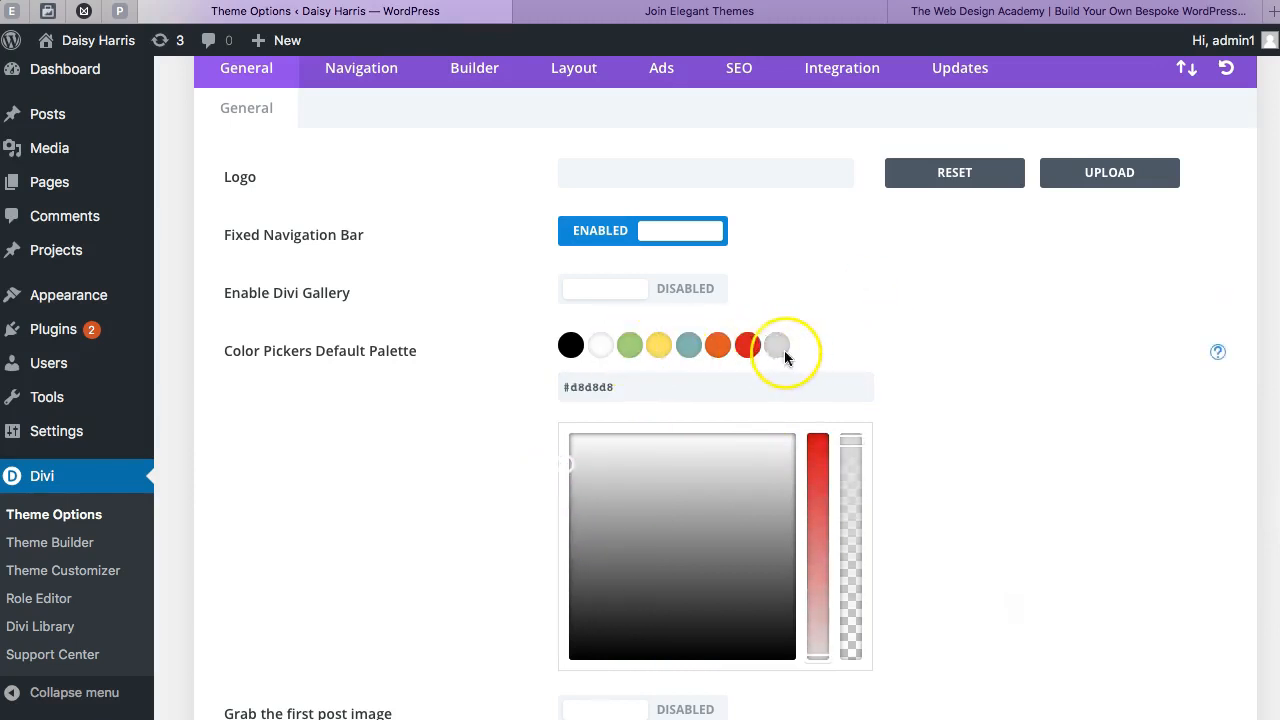
Save the Divi theme options
scroll(671, 446, down, 5)
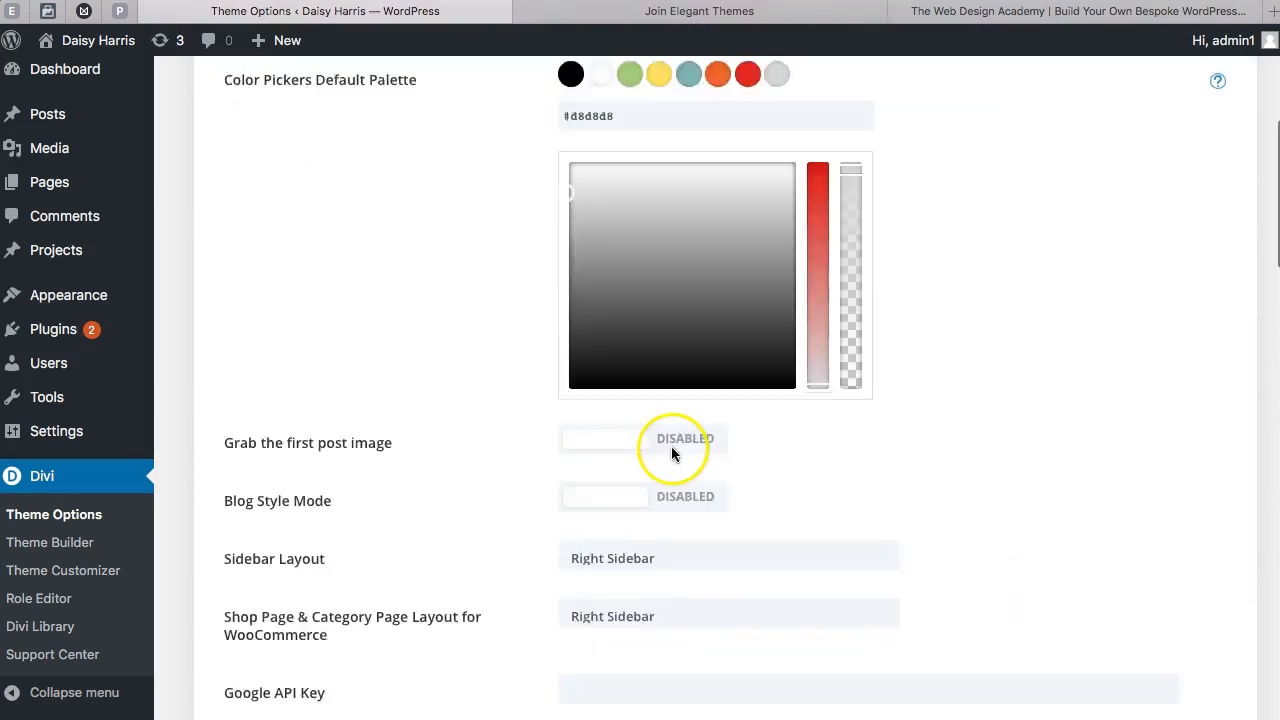
scroll(671, 452, down, 20)
click(281, 651)
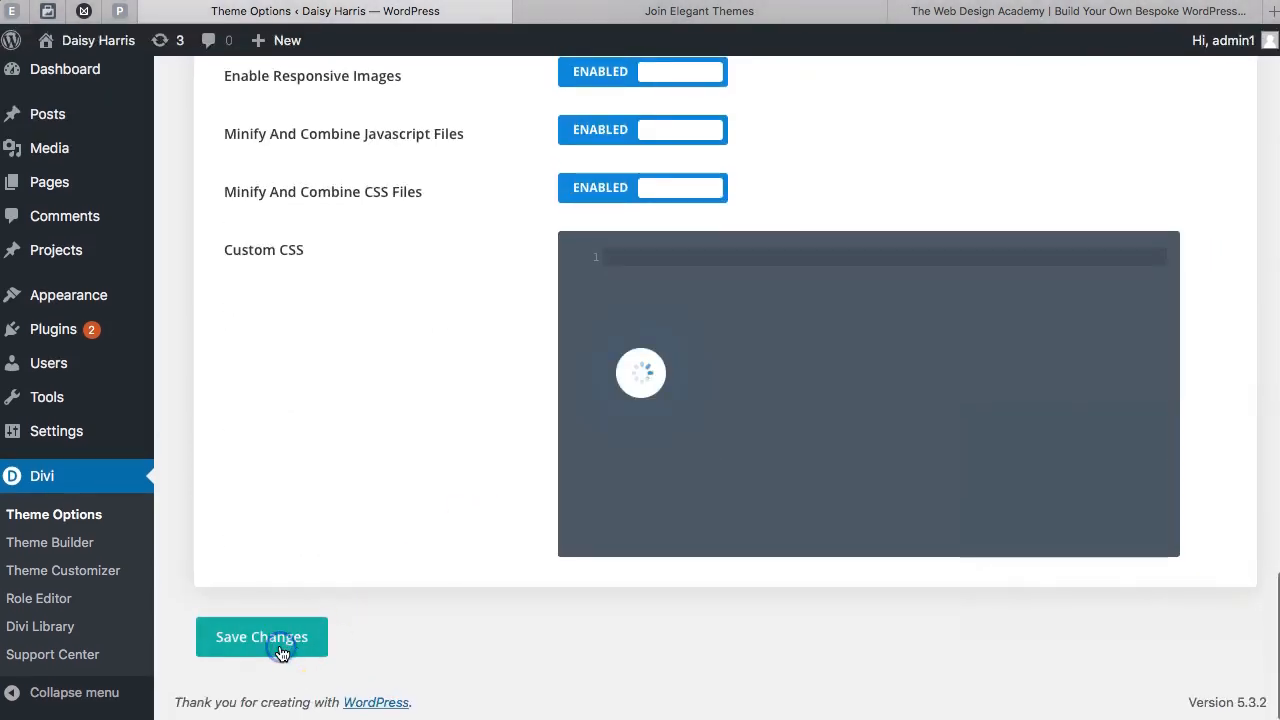
scroll(540, 300, up, 20)
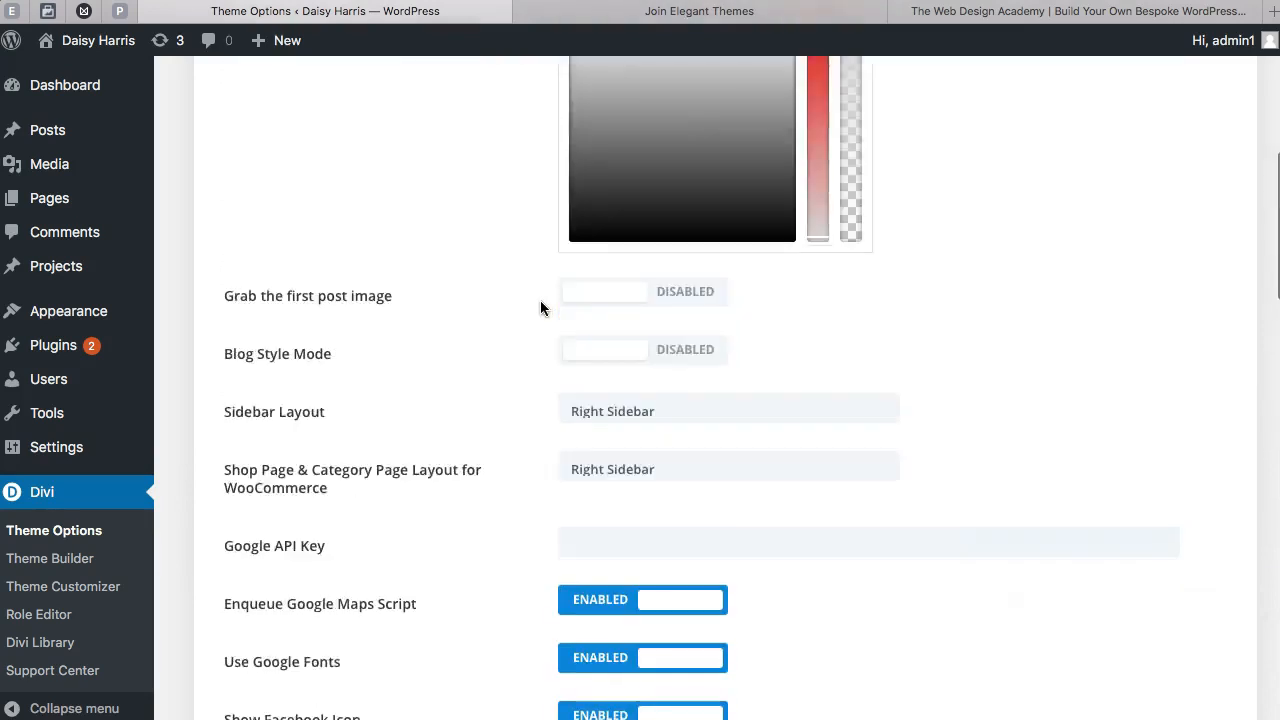
scroll(540, 300, up, 10)
Go to the site's Home page and open it for editing with the Divi builder
mouse_move(60, 45)
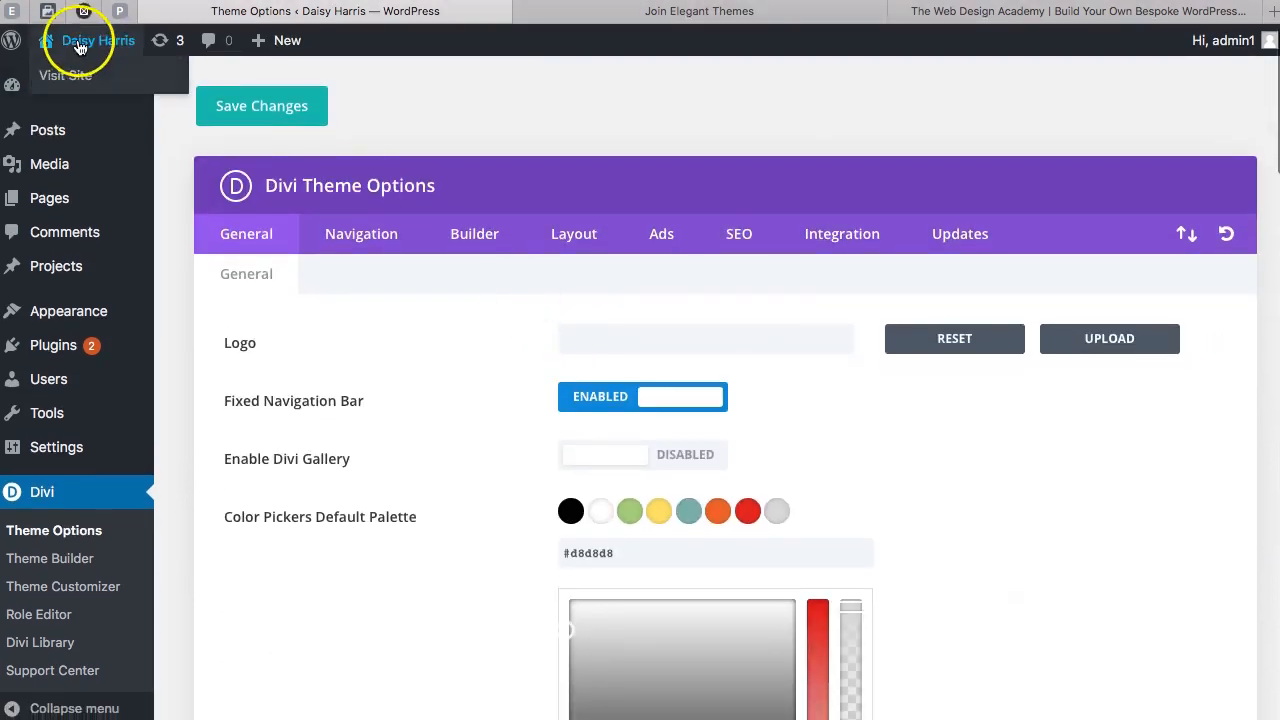
click(79, 47)
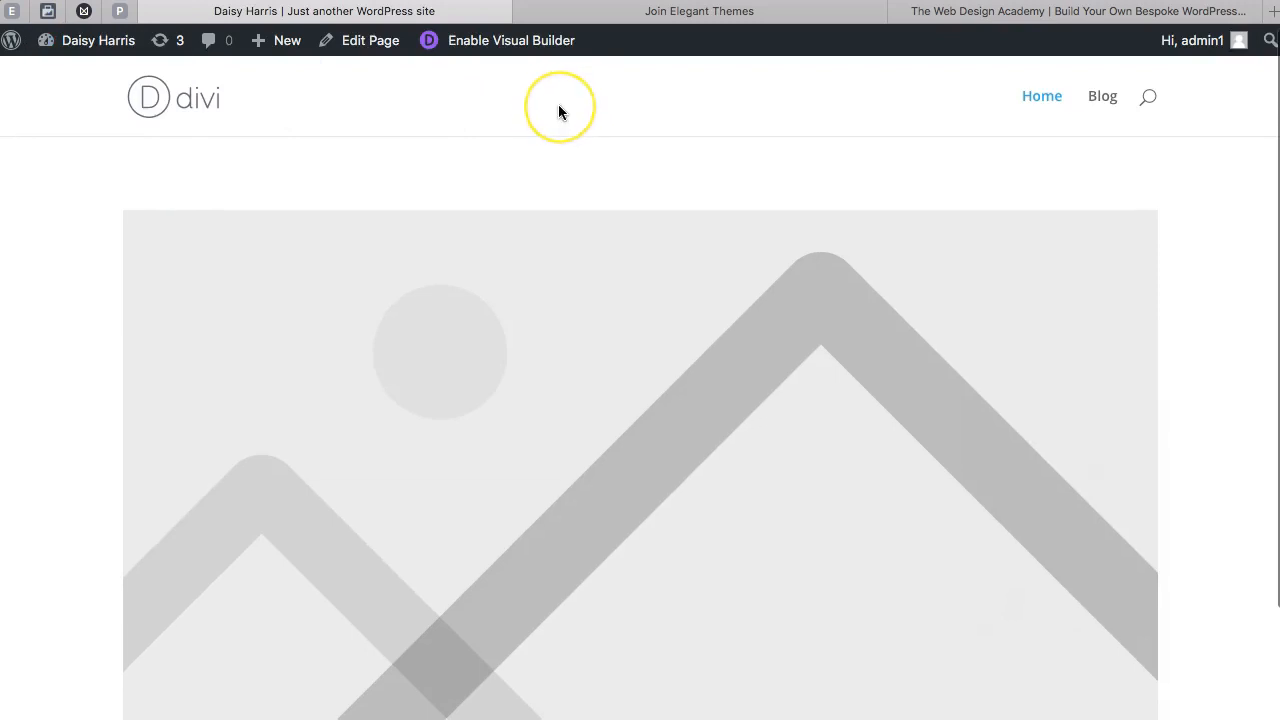
click(358, 45)
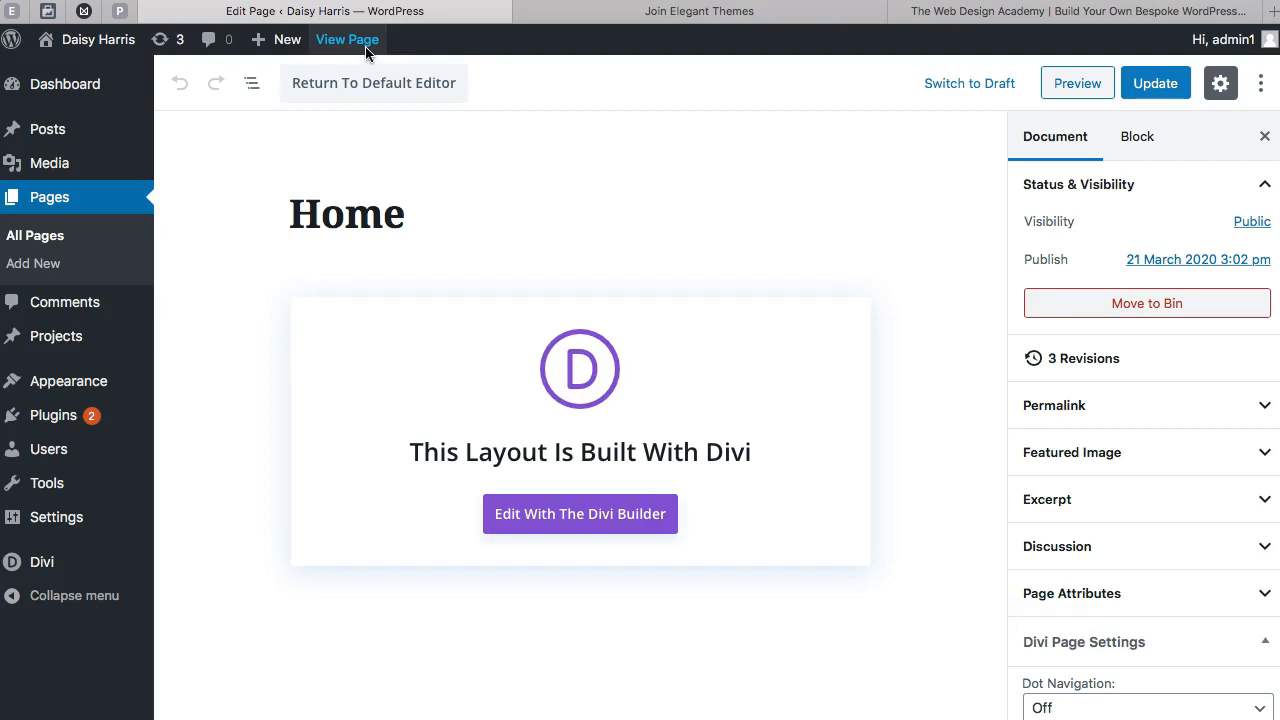
click(612, 162)
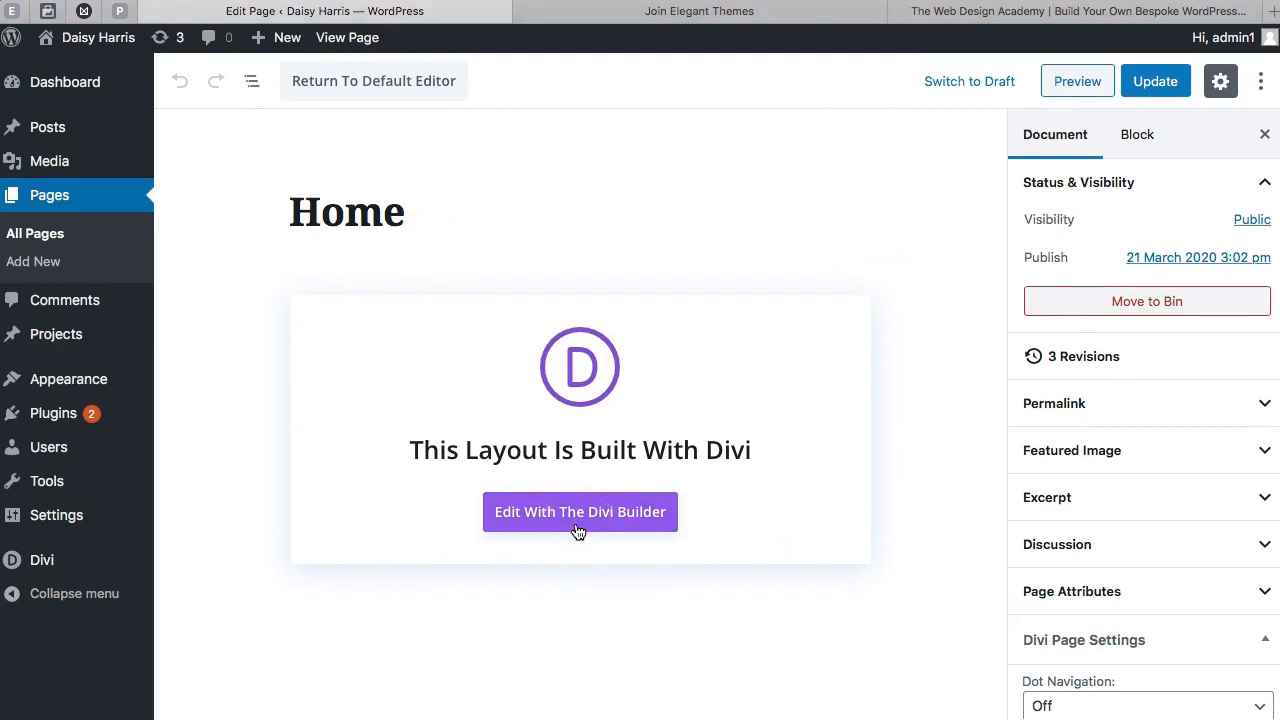
click(527, 482)
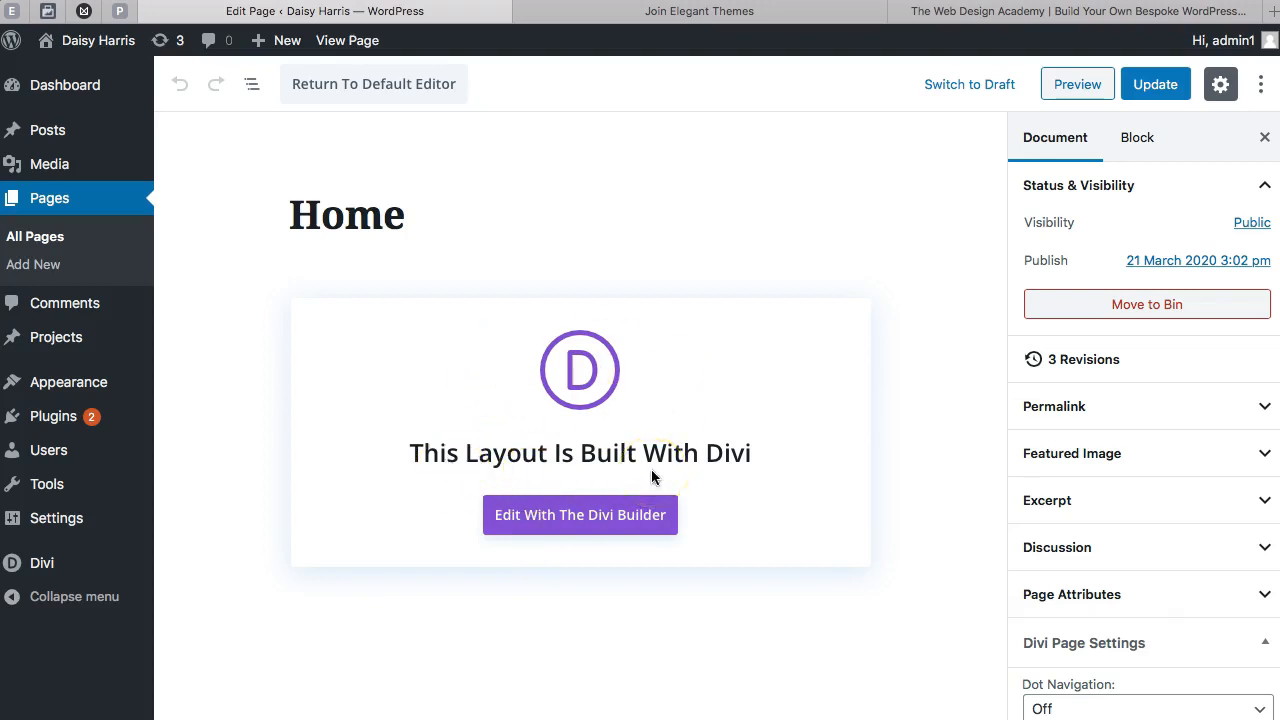
click(592, 524)
View the Home page live, enable the Visual Builder, and scroll over its placeholder image
click(352, 42)
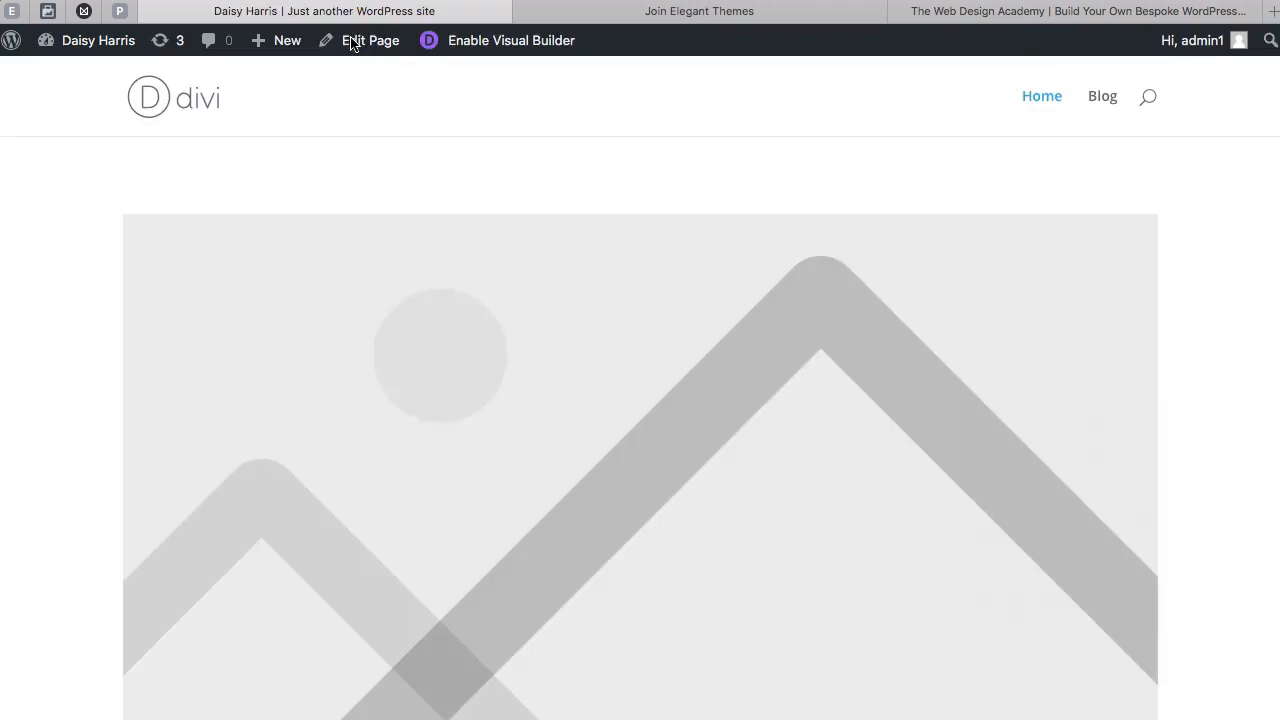
click(508, 48)
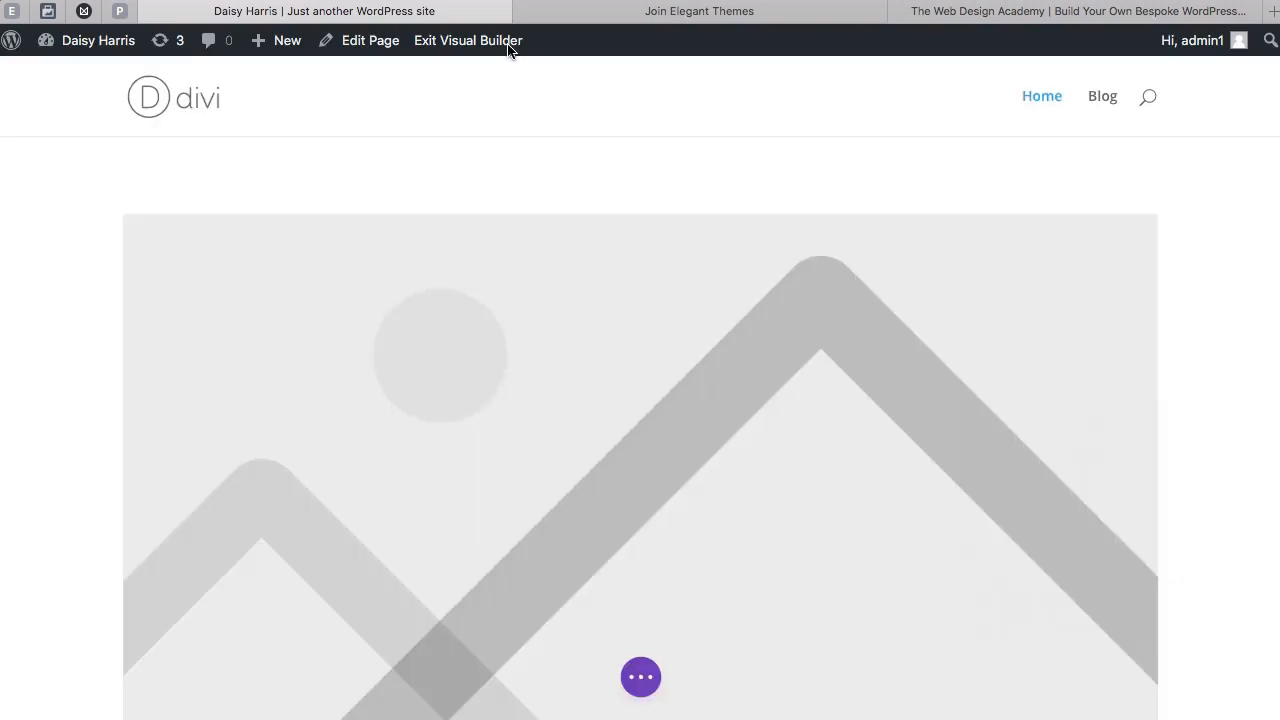
scroll(507, 200, down, 3)
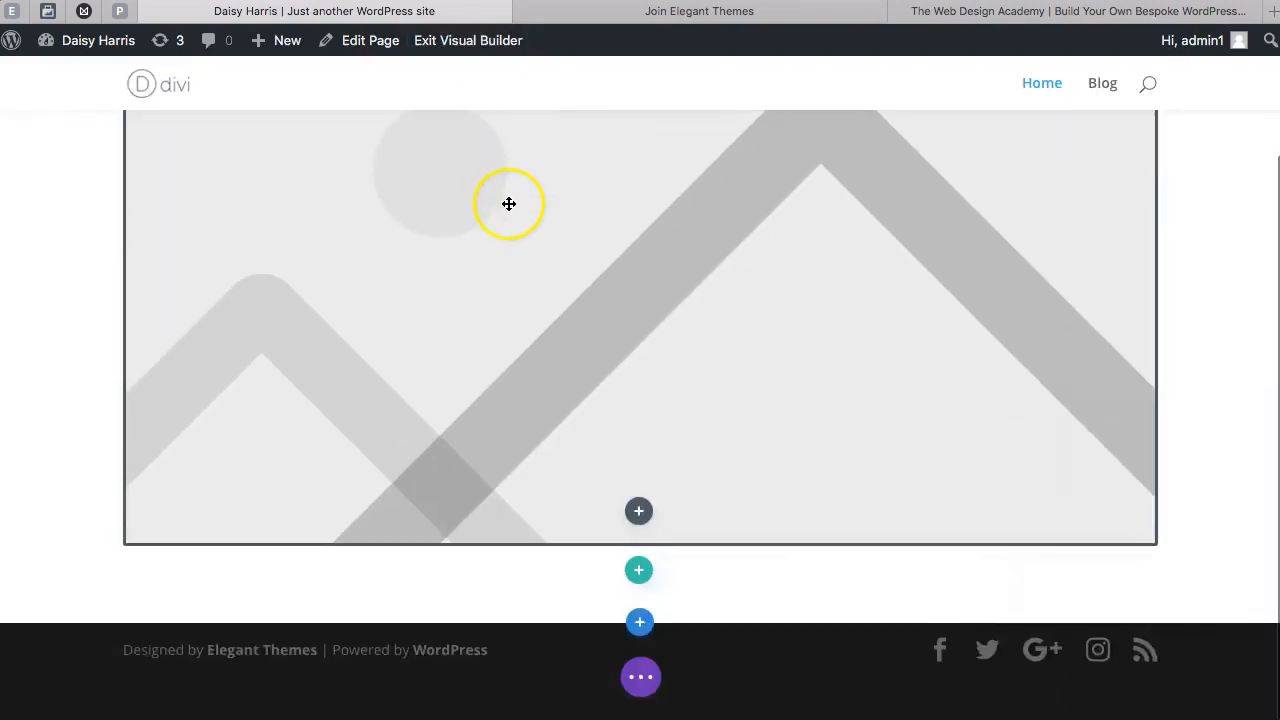
scroll(509, 204, up, 3)
scroll(509, 204, up, 1)
scroll(509, 203, down, 2)
scroll(509, 202, up, 2)
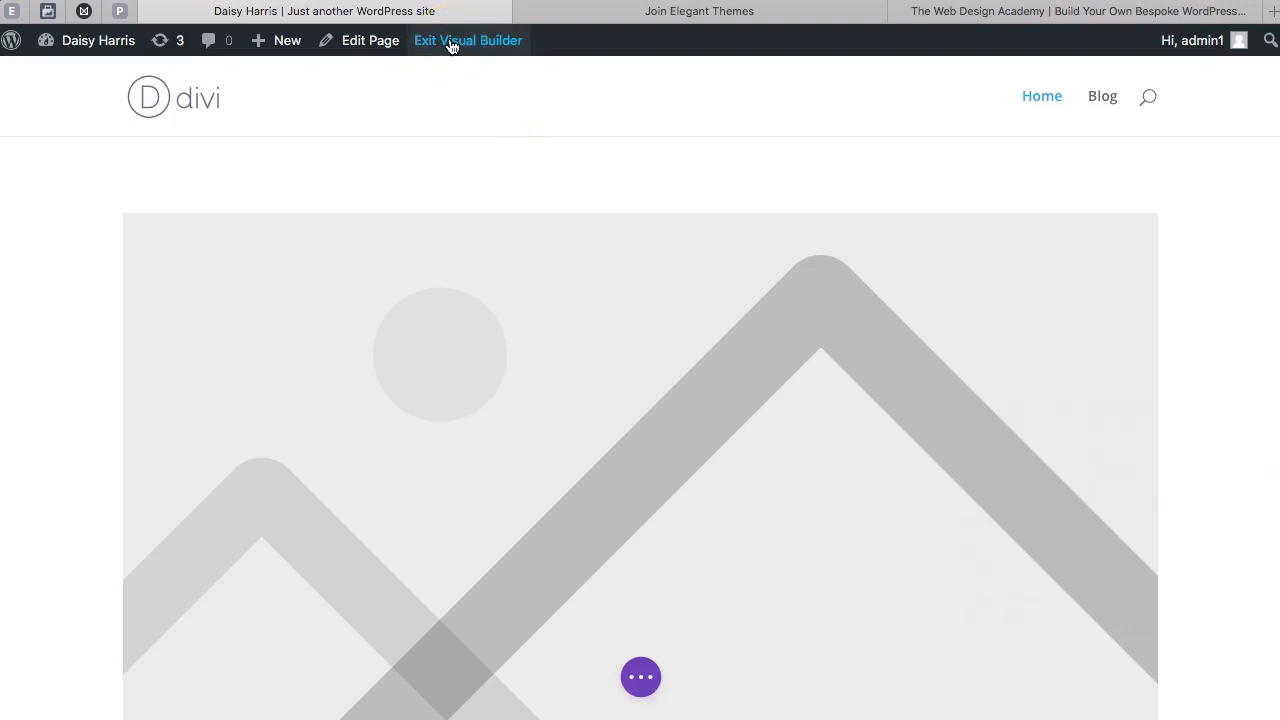
mouse_move(285, 44)
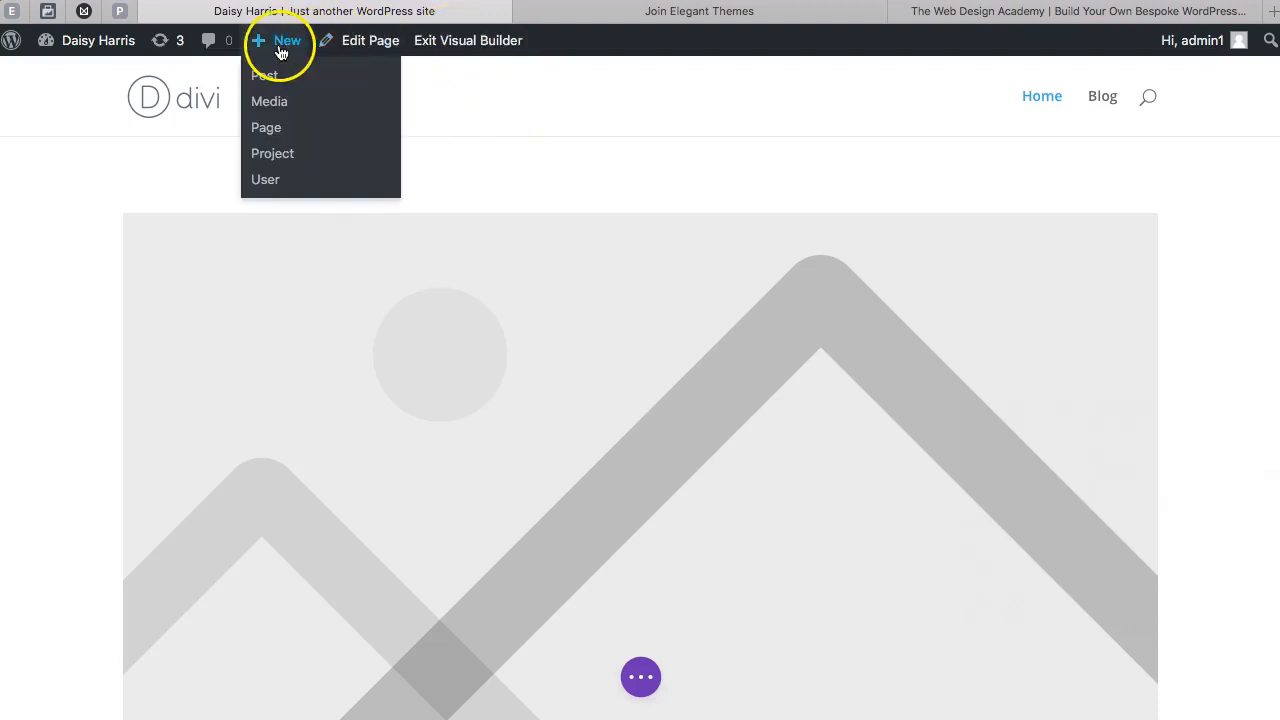
Create a new page built with Divi and open the premade layout library
click(266, 128)
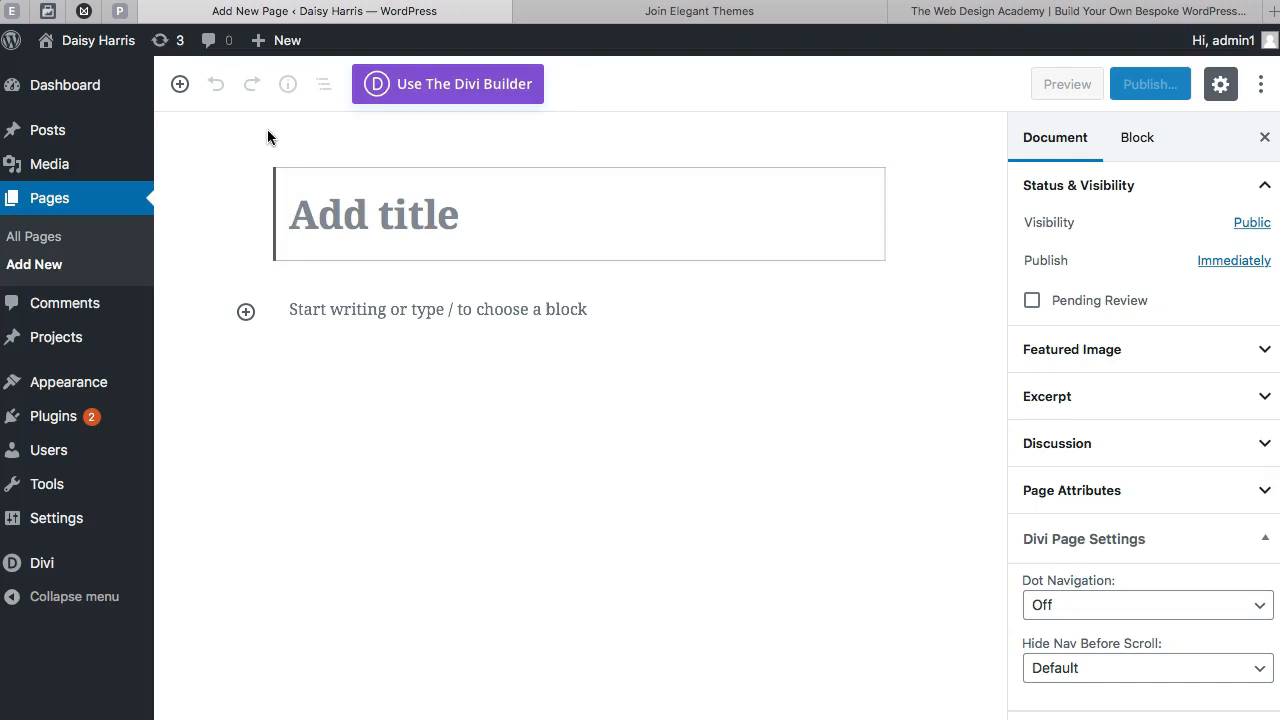
click(497, 87)
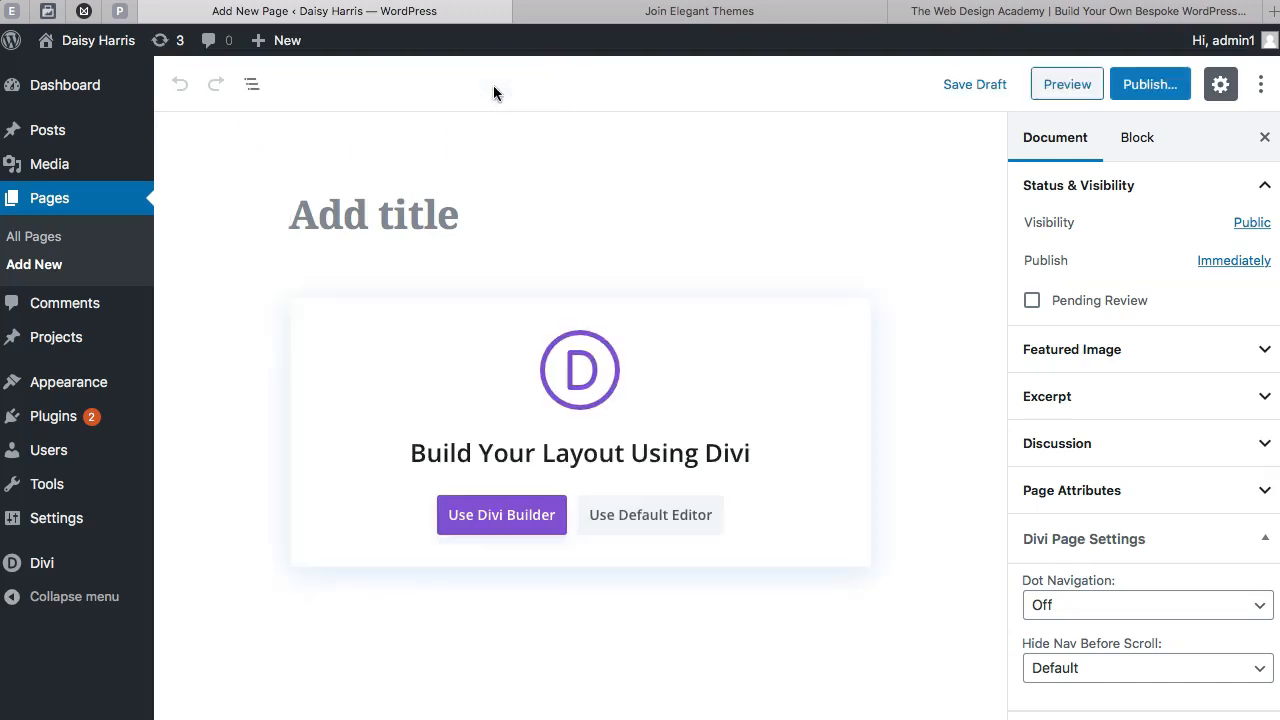
click(525, 516)
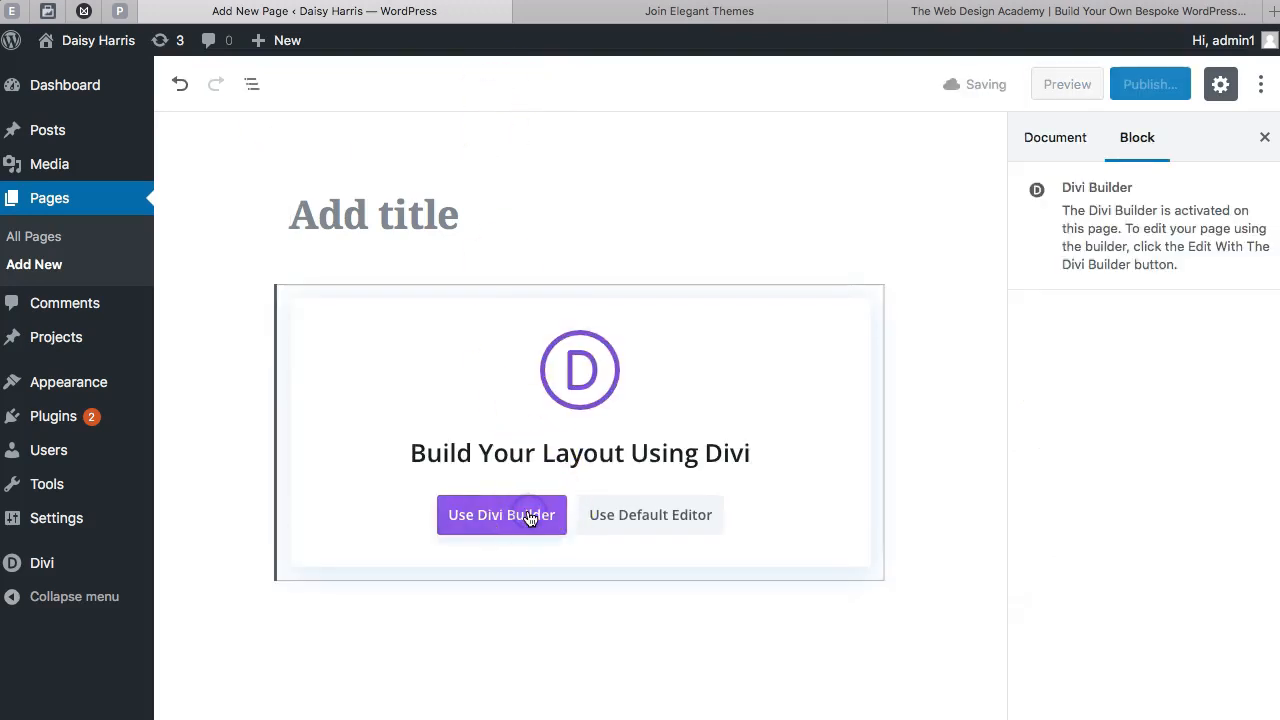
click(530, 517)
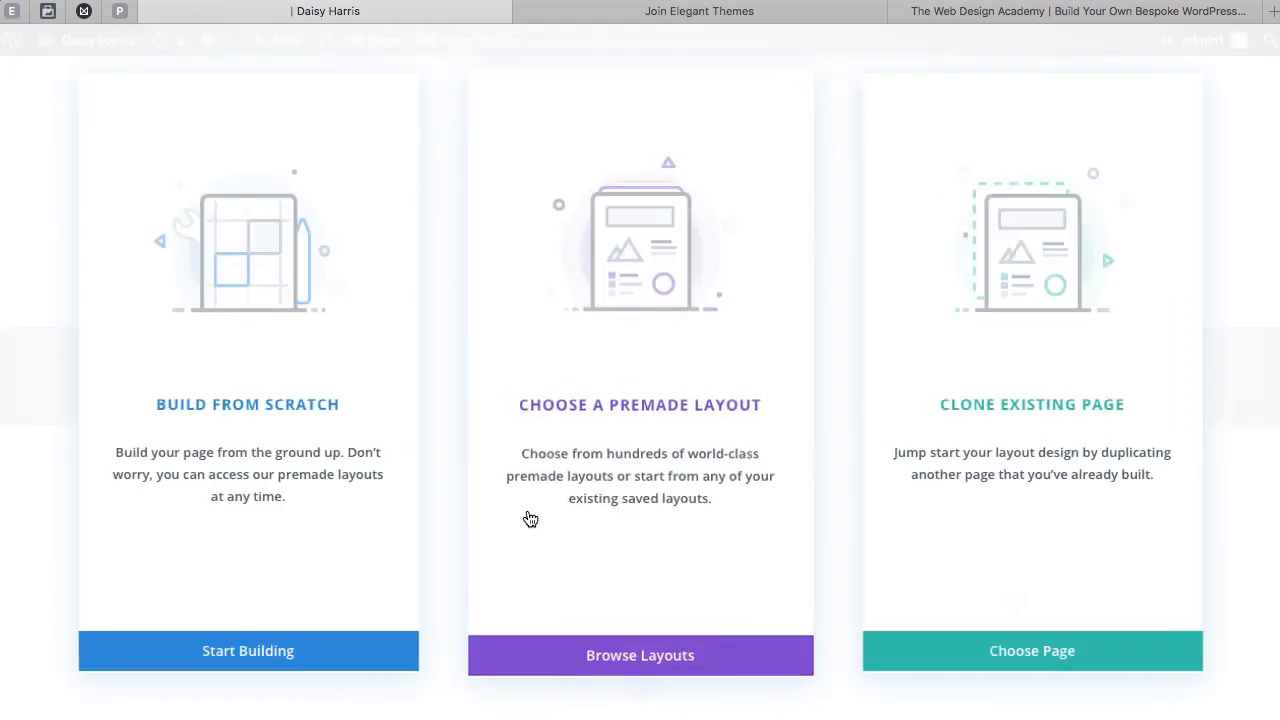
click(605, 660)
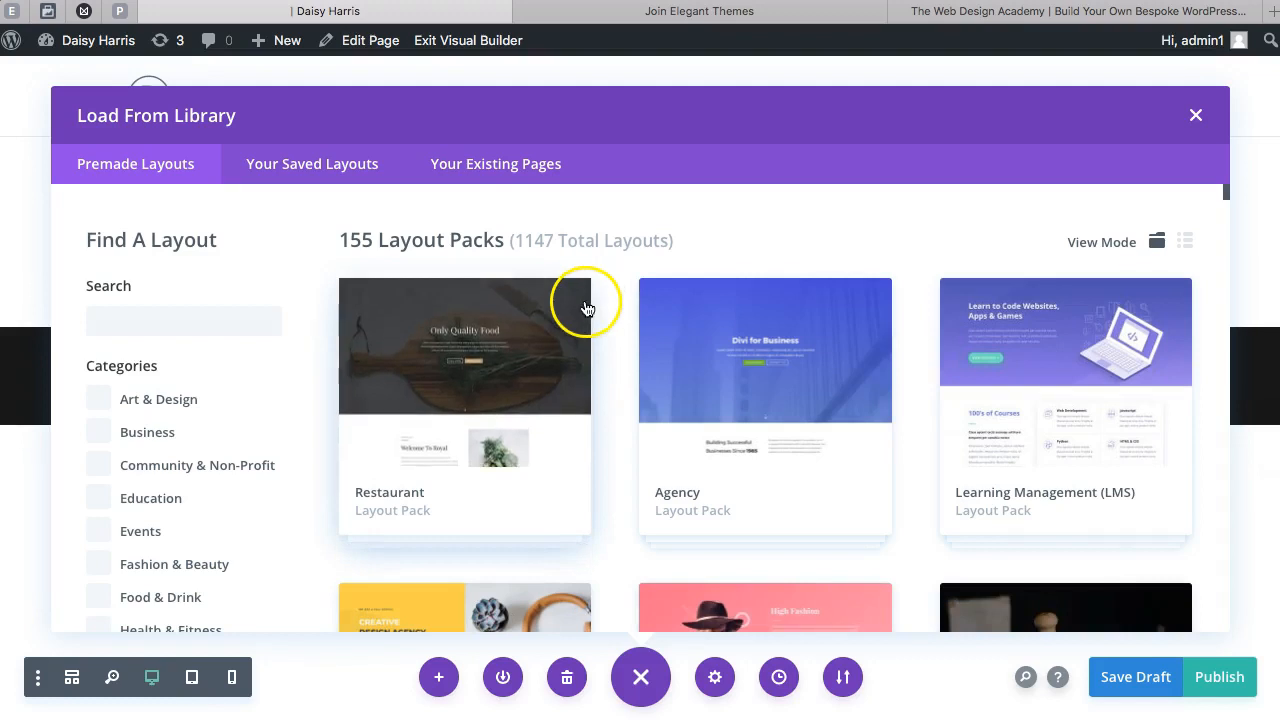
Search the layouts for 'yoga' and open the Yoga Instructor Home Page live demo
scroll(200, 430, down, 5)
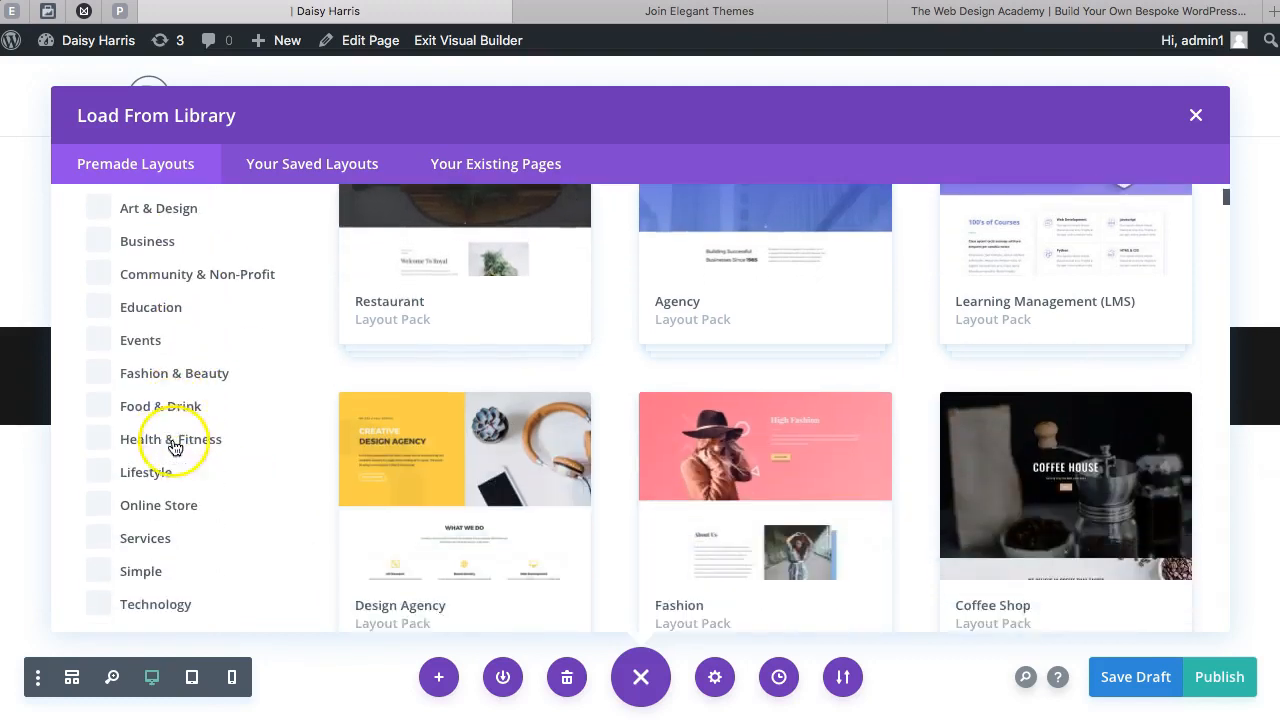
scroll(168, 322, up, 5)
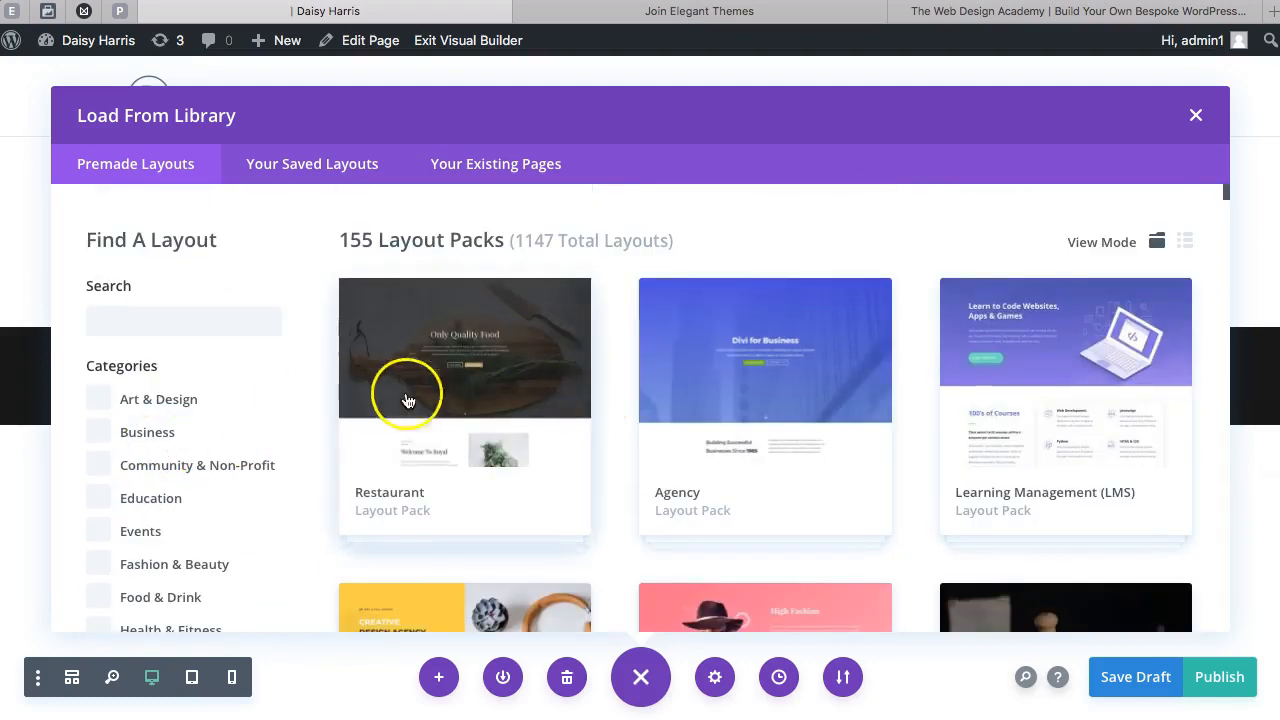
scroll(620, 449, down, 4)
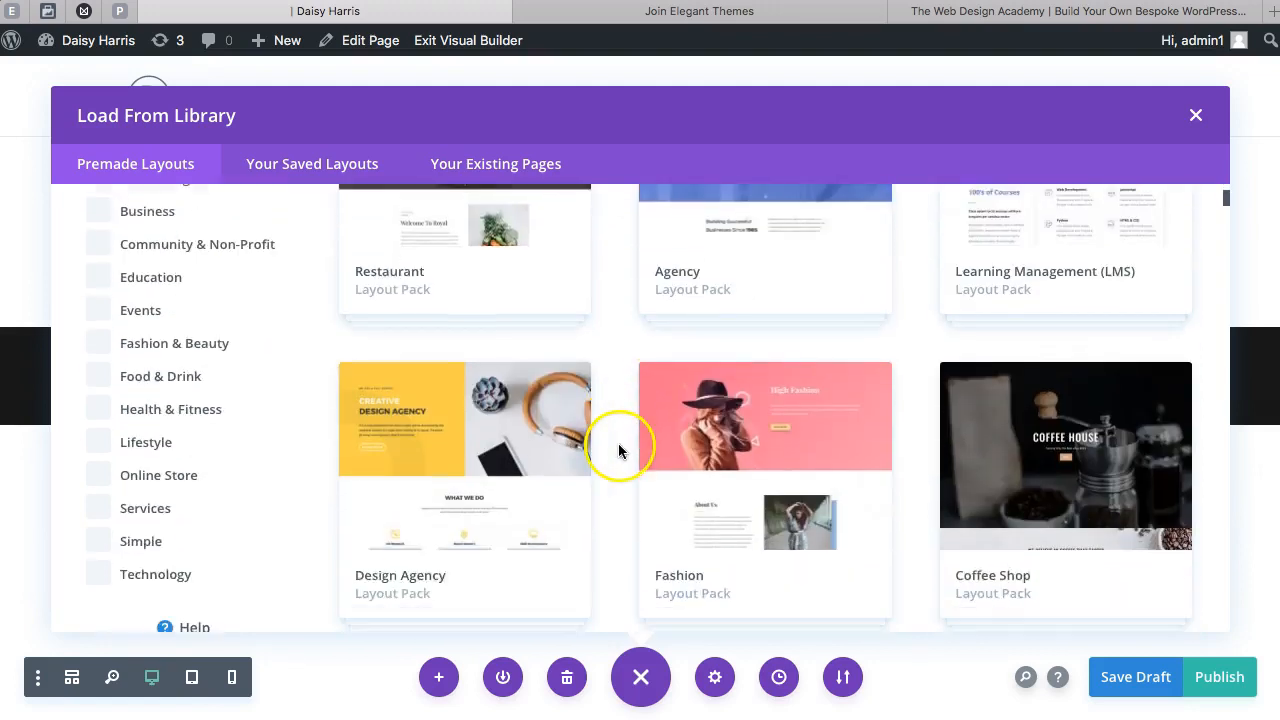
scroll(619, 447, down, 4)
scroll(277, 357, up, 8)
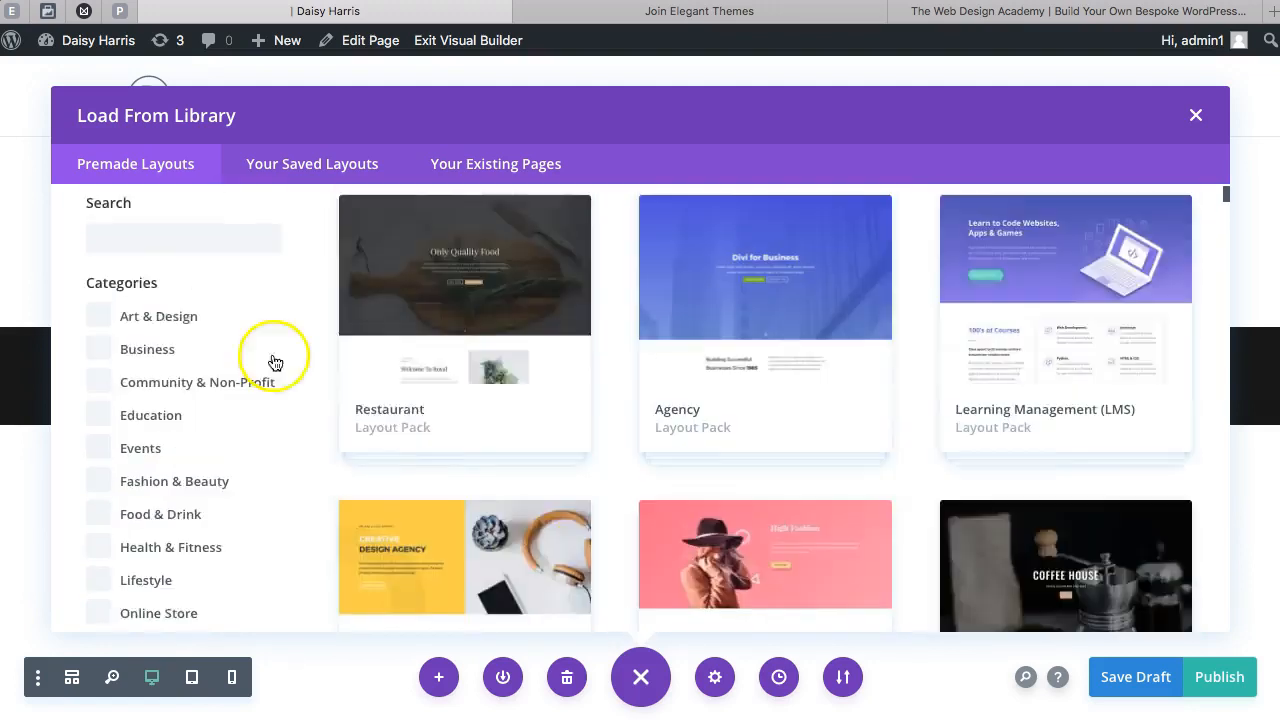
click(149, 317)
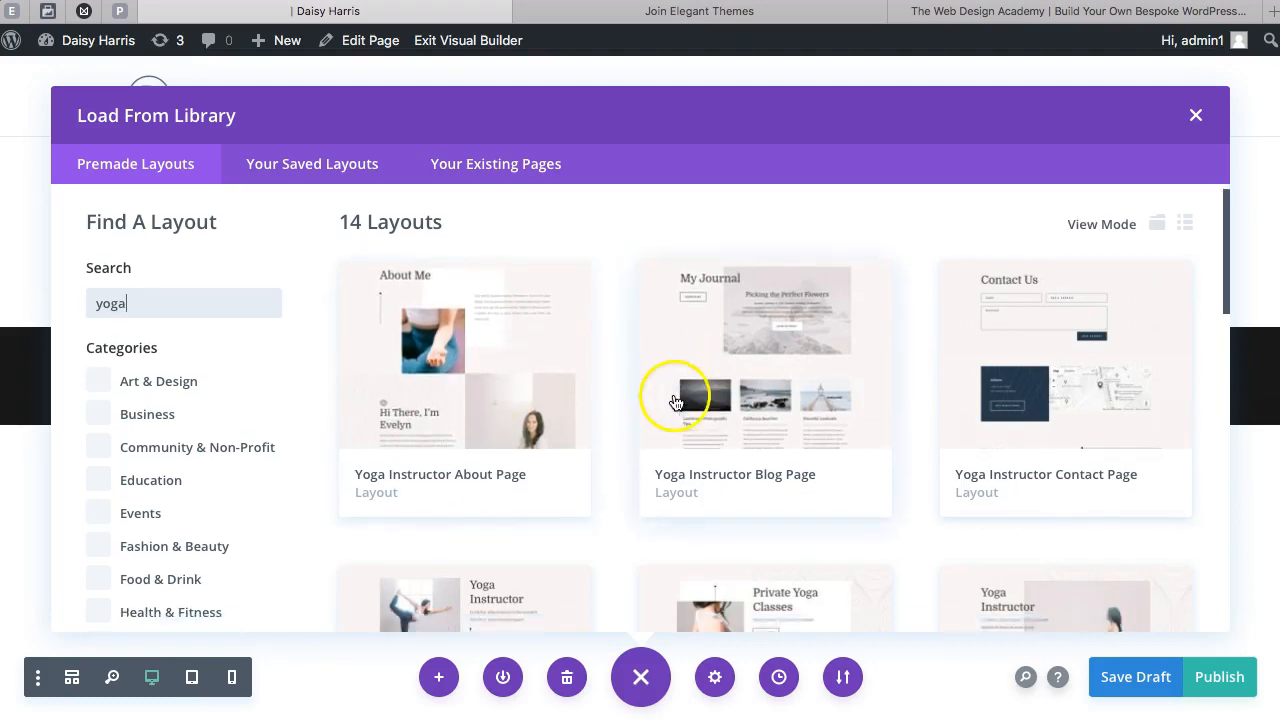
scroll(670, 395, down, 4)
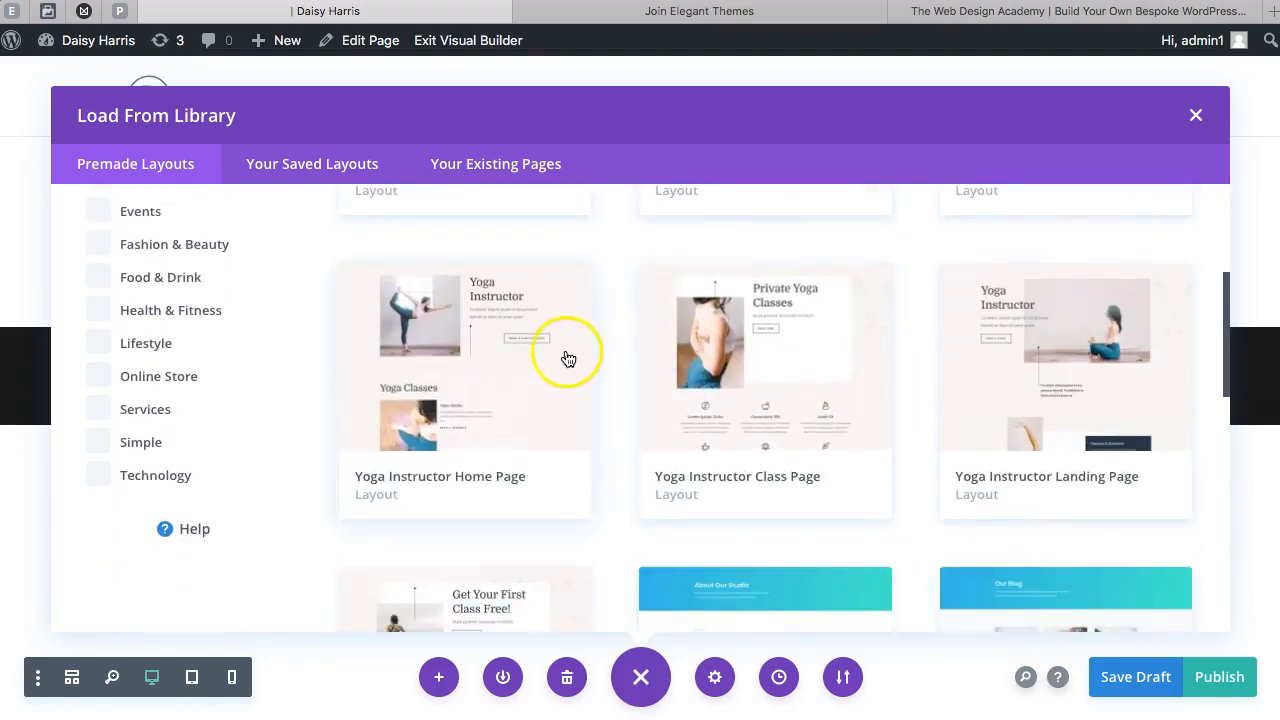
scroll(740, 349, down, 1)
scroll(740, 349, up, 1)
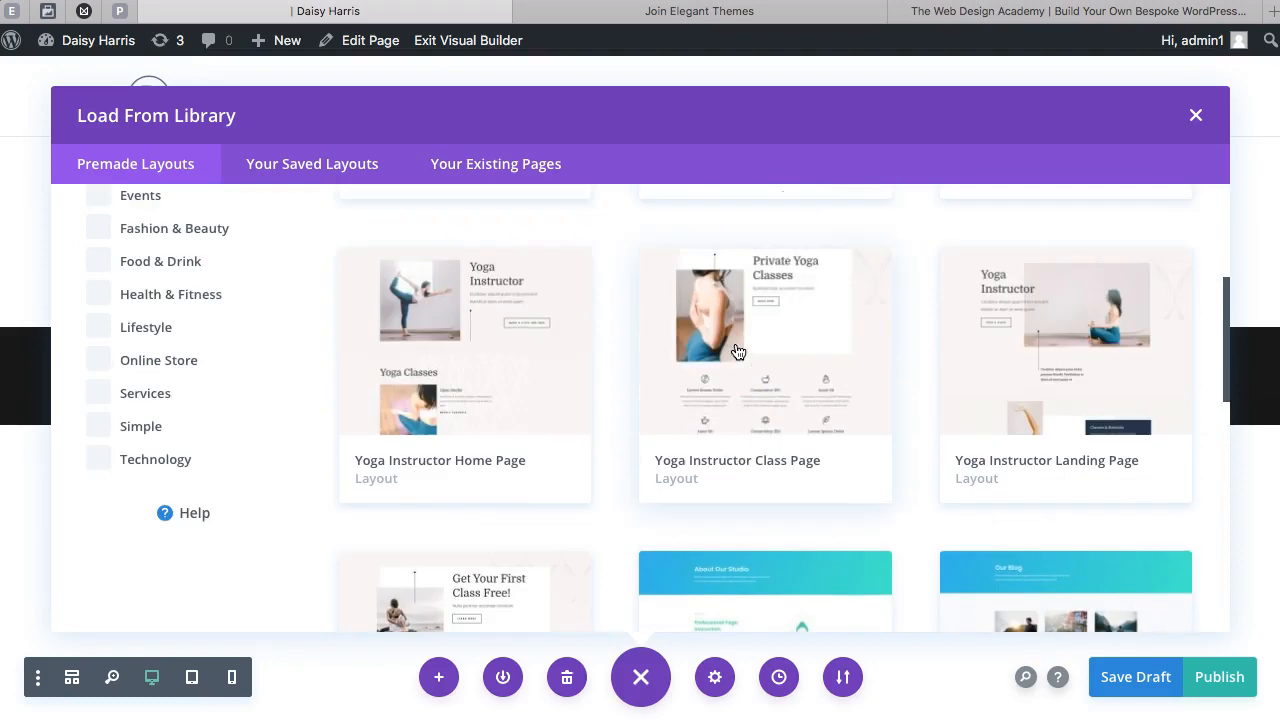
click(534, 364)
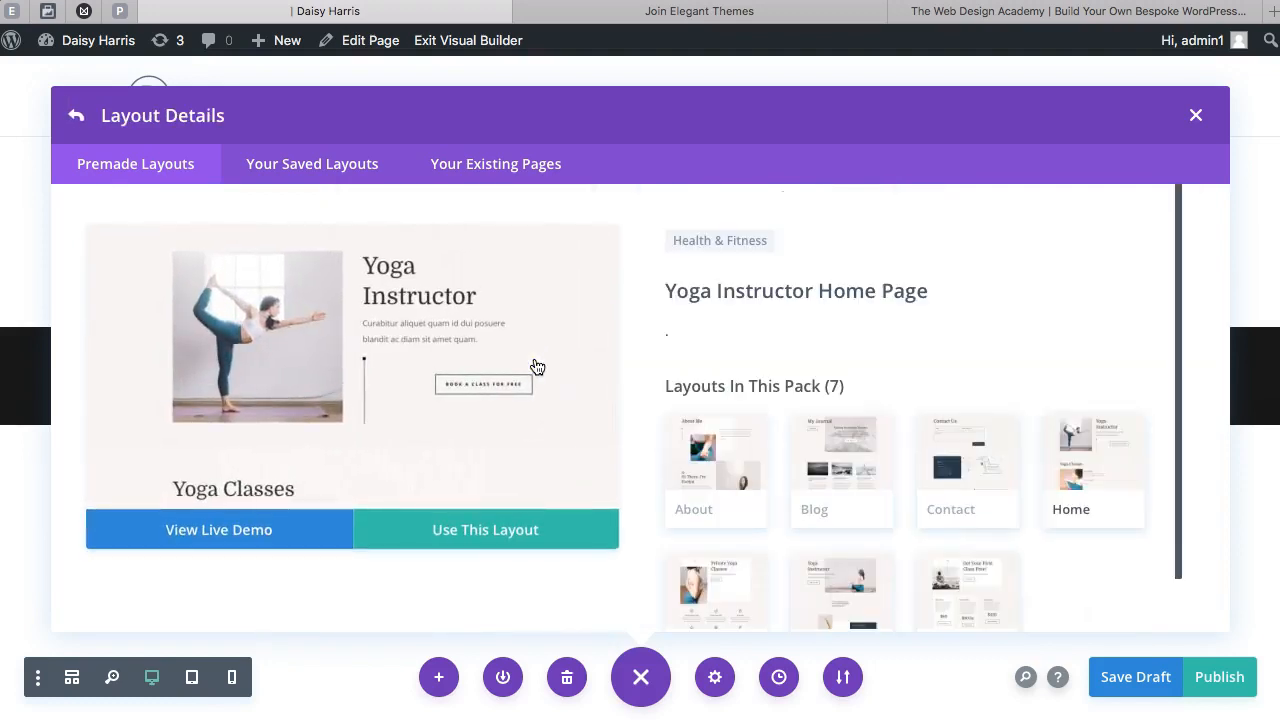
click(228, 532)
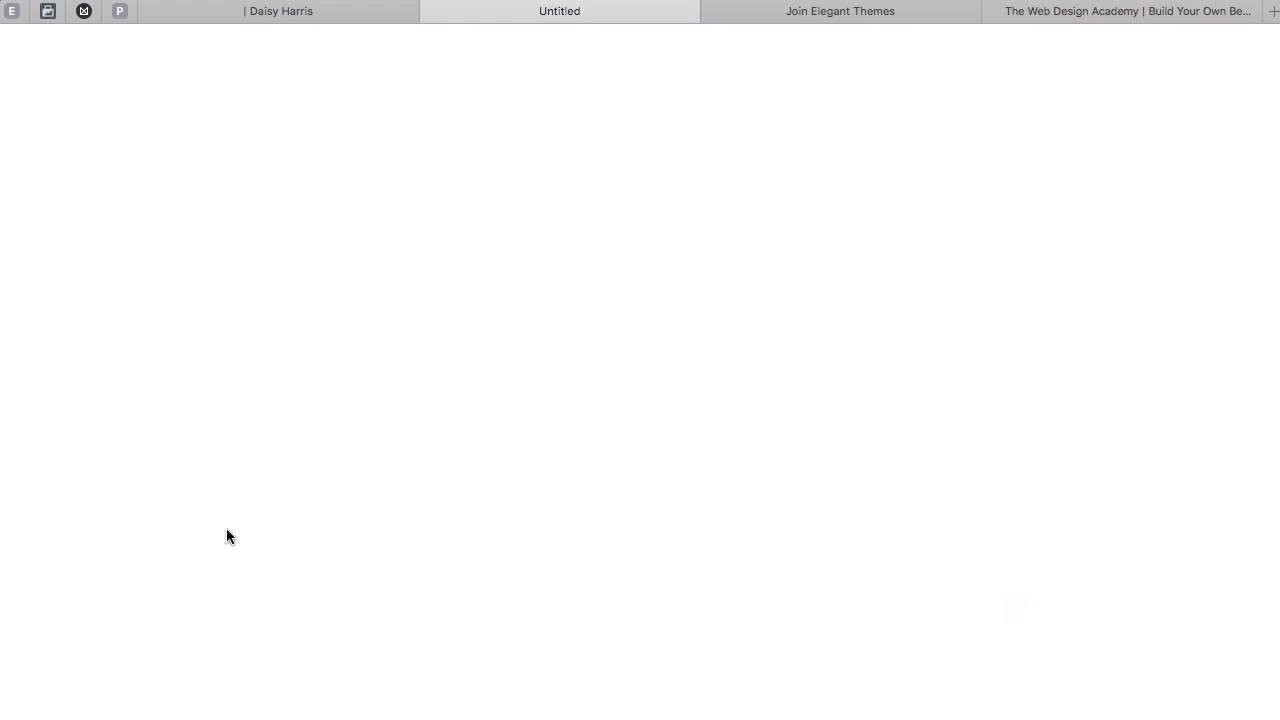
scroll(640, 466, down, 1)
scroll(640, 466, down, 10)
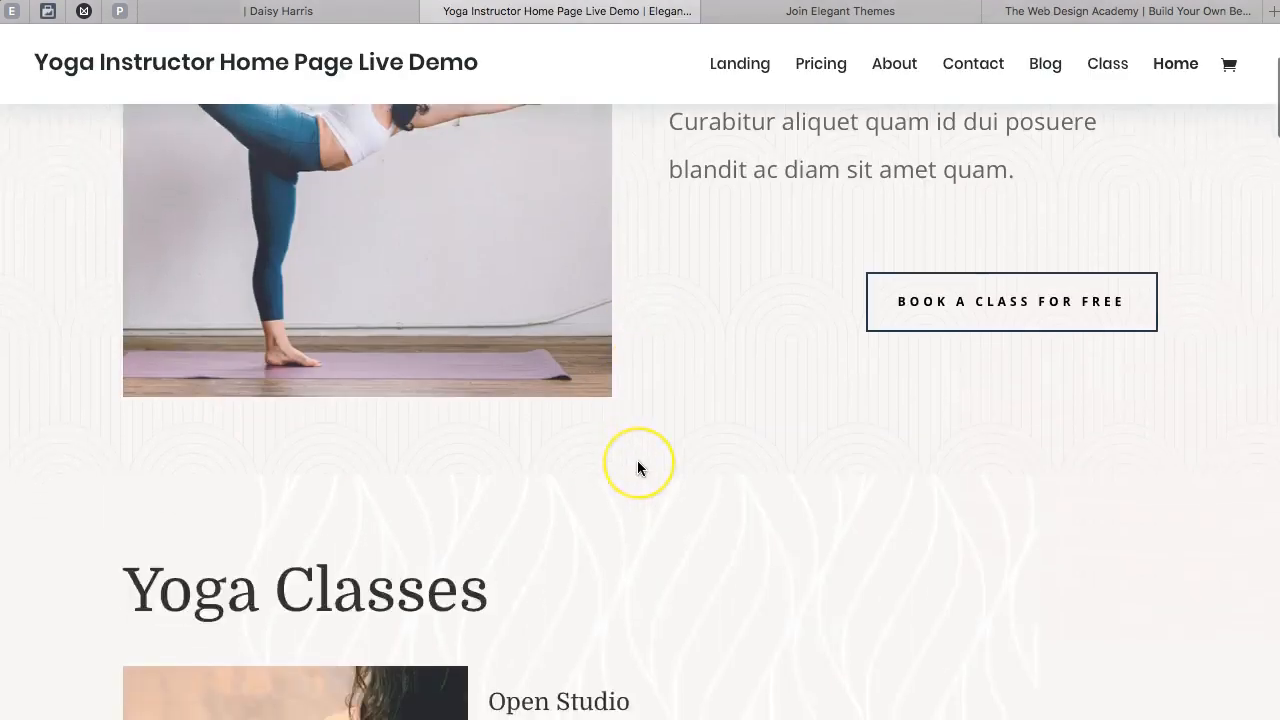
scroll(640, 466, down, 3)
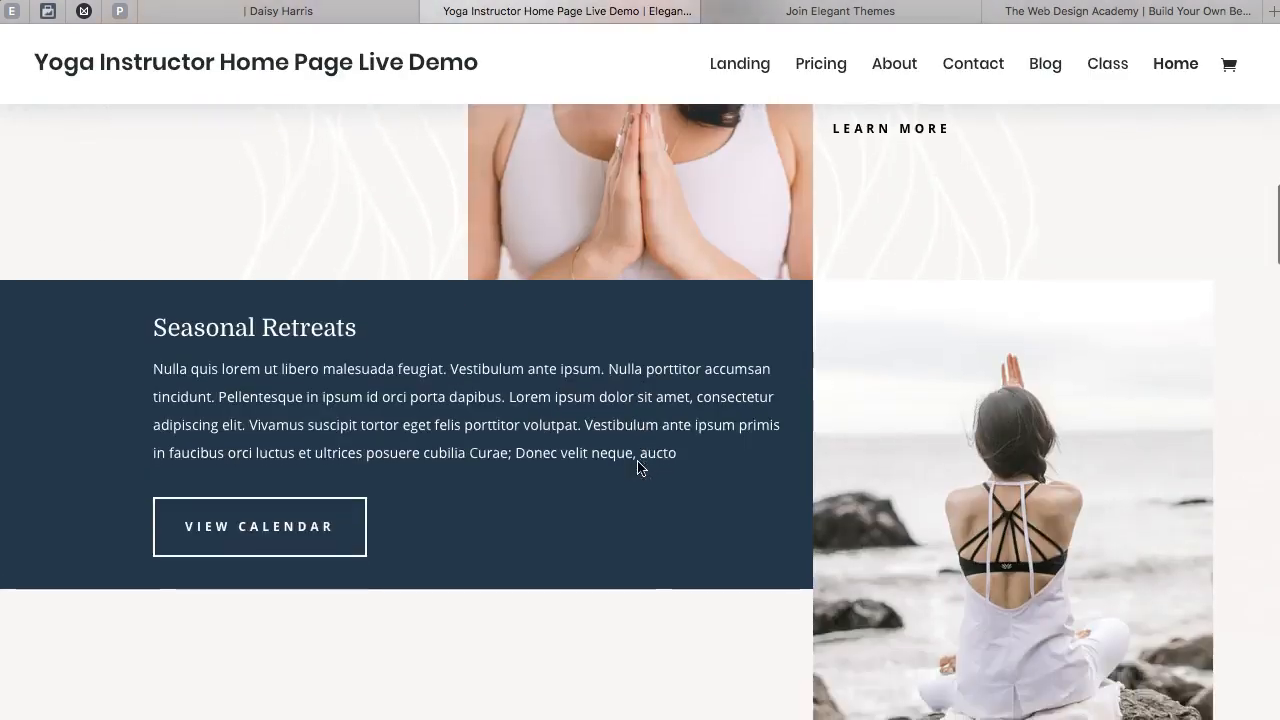
scroll(713, 553, down, 11)
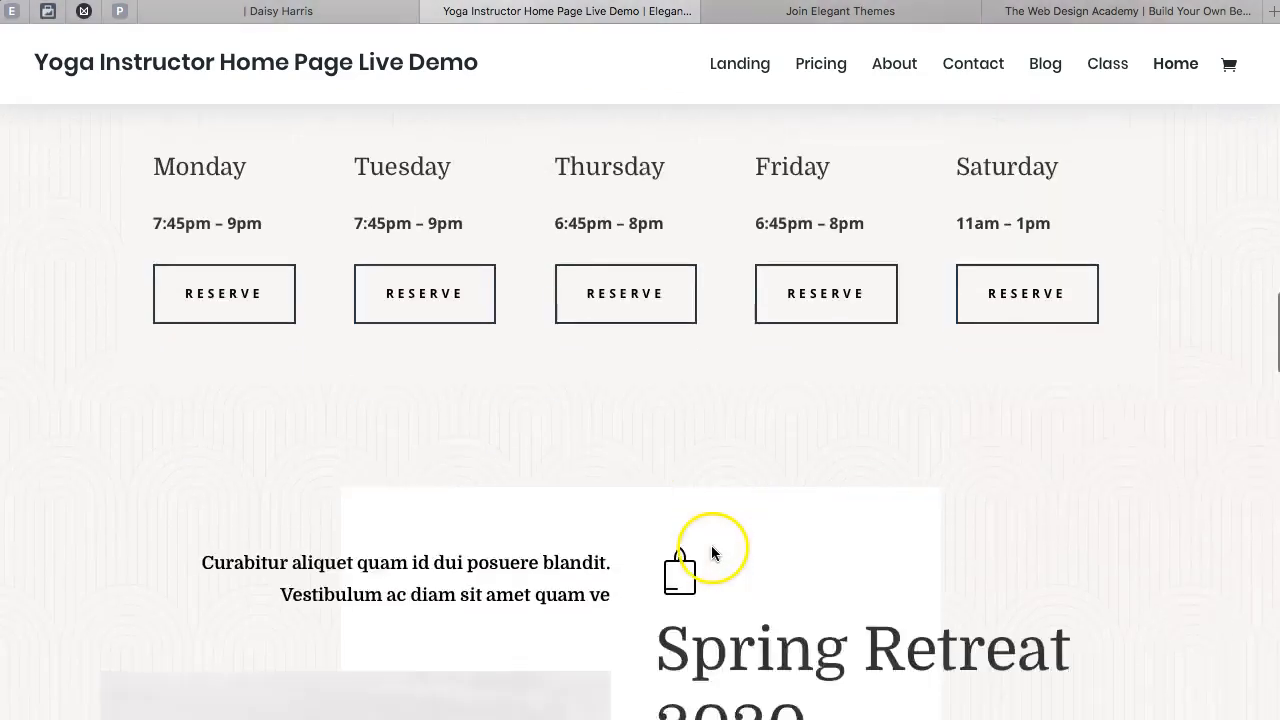
scroll(712, 546, down, 8)
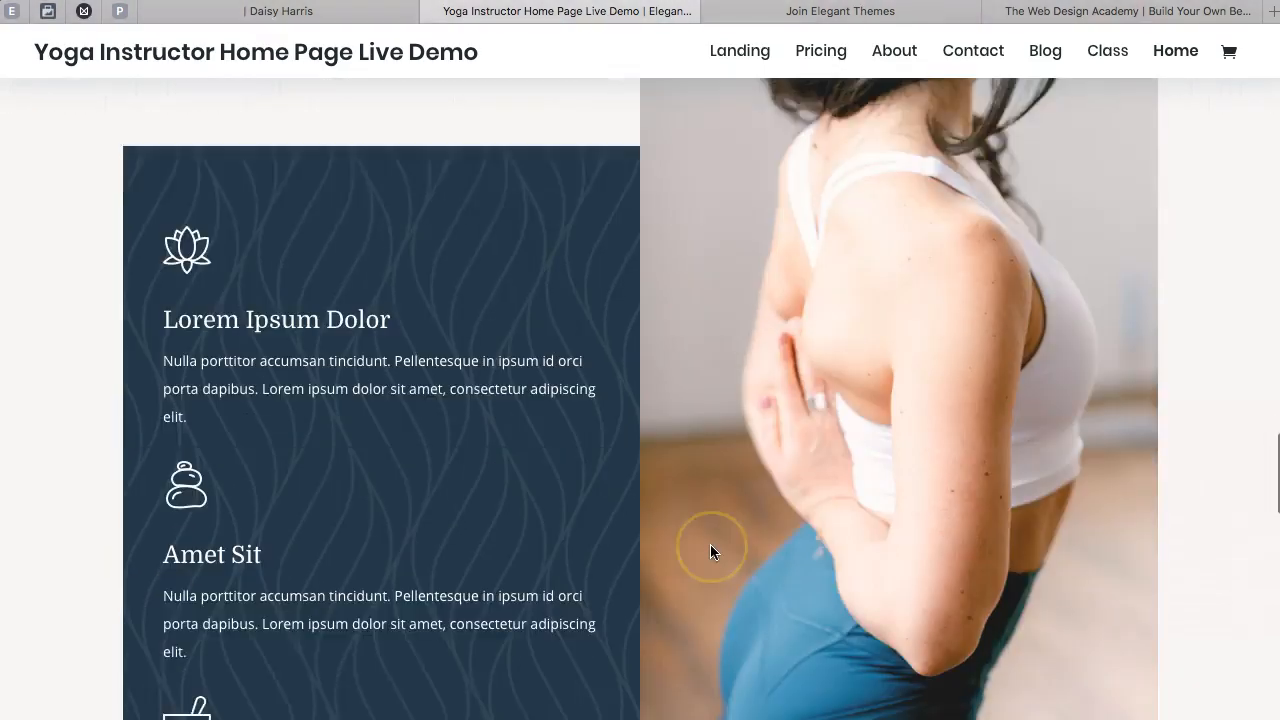
scroll(711, 546, down, 12)
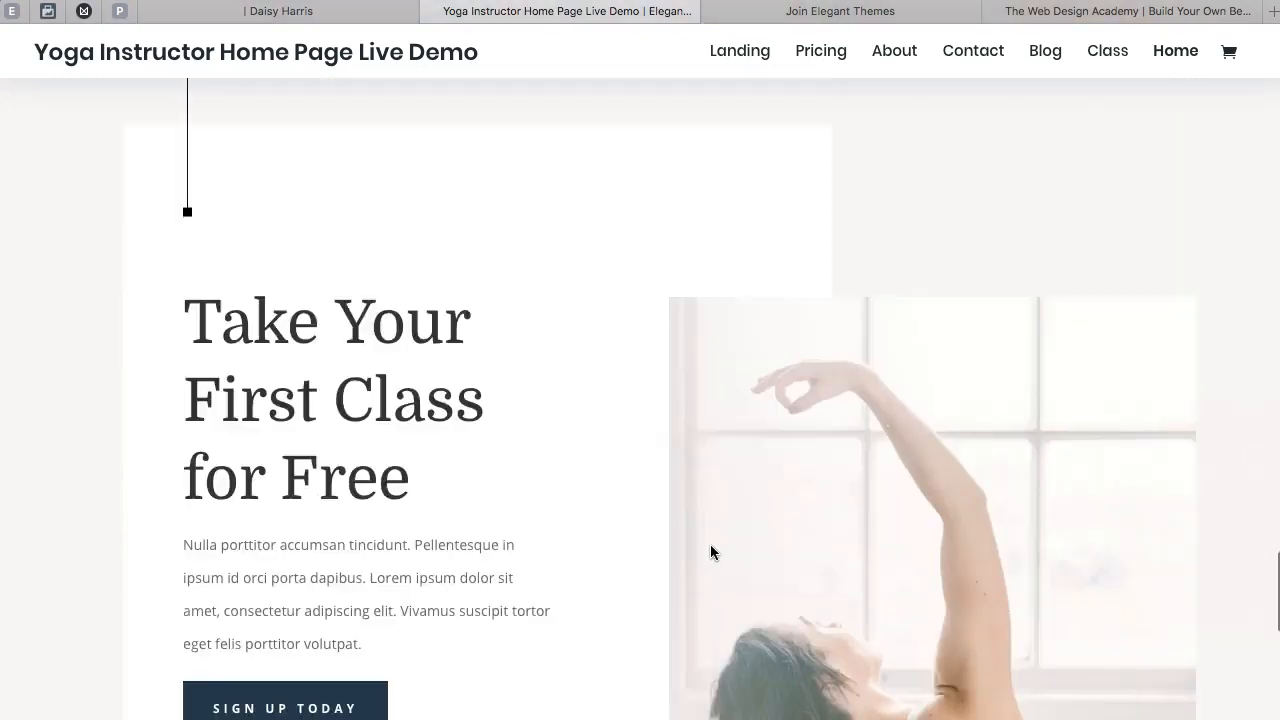
scroll(711, 550, down, 2)
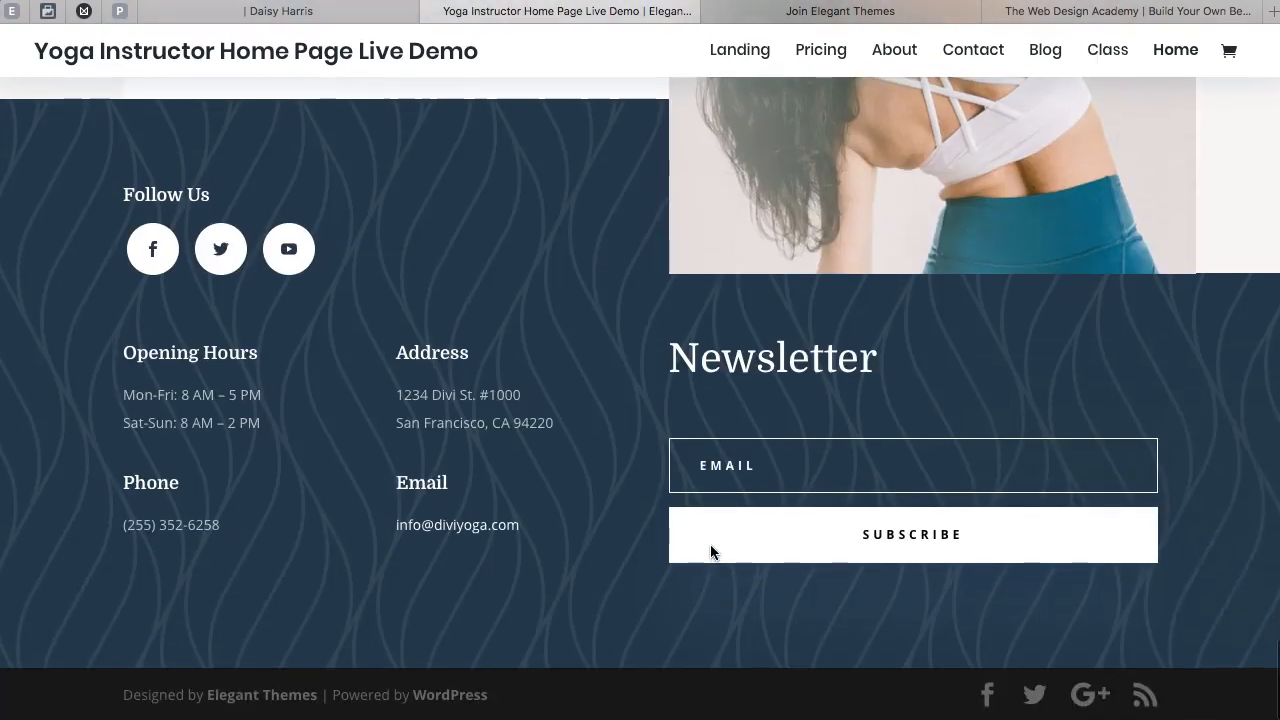
scroll(711, 551, up, 4)
scroll(710, 550, up, 20)
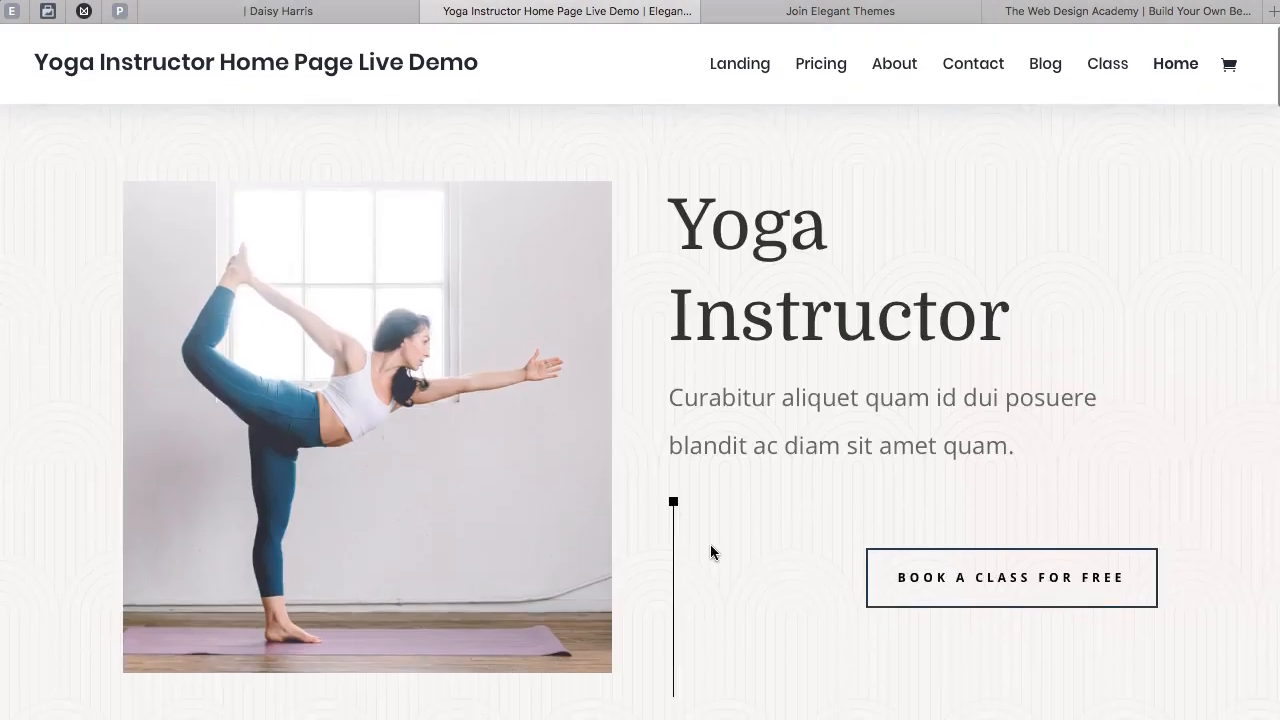
scroll(710, 550, down, 5)
scroll(710, 550, up, 6)
scroll(710, 545, down, 5)
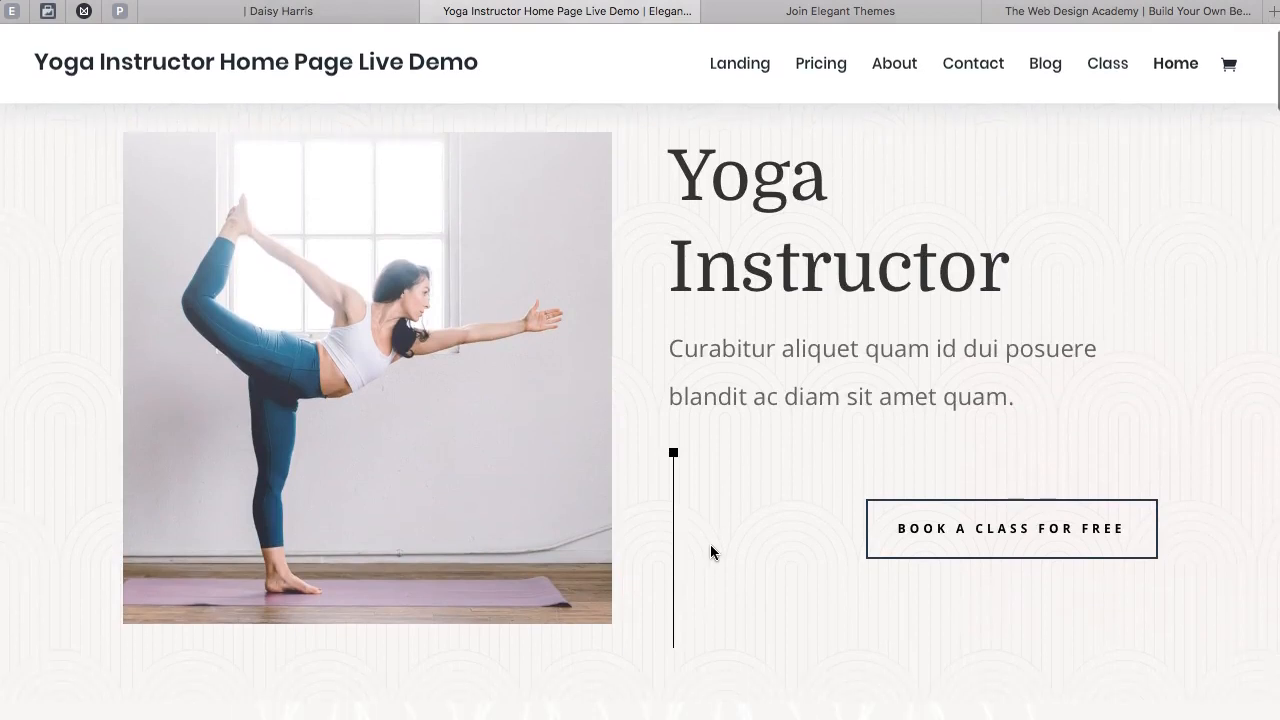
scroll(710, 552, down, 3)
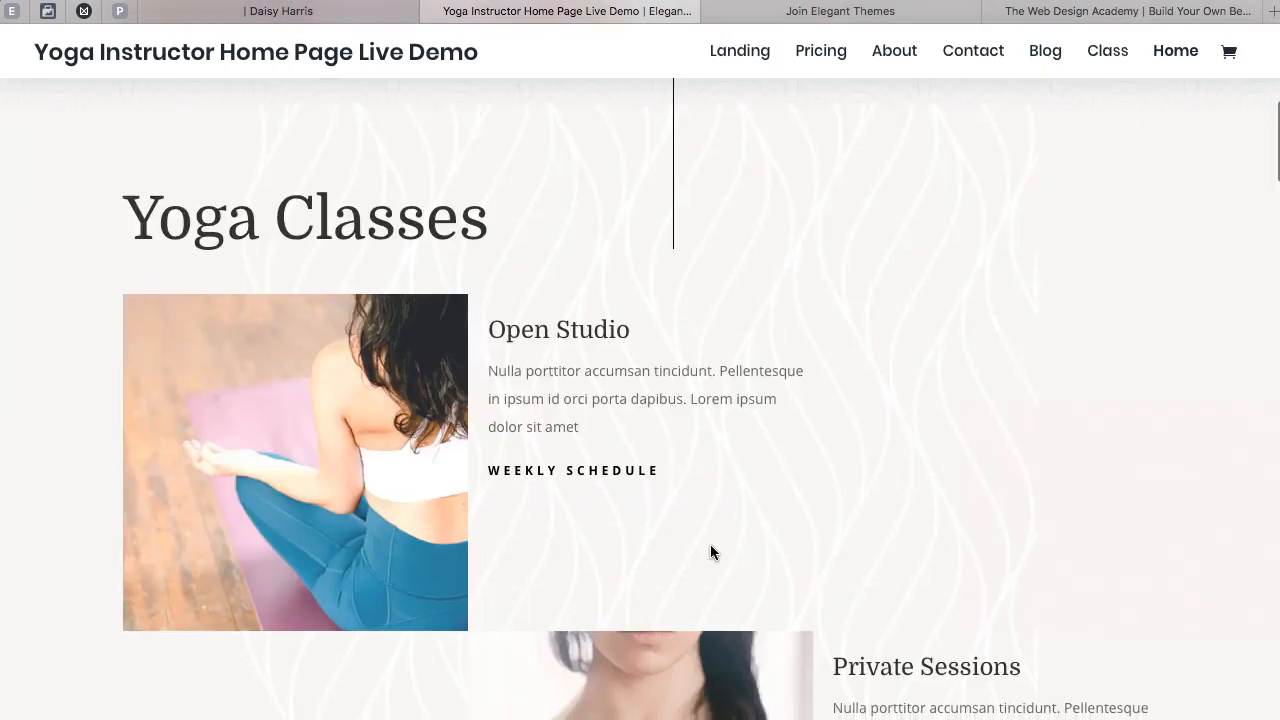
scroll(710, 552, down, 4)
scroll(710, 552, down, 2)
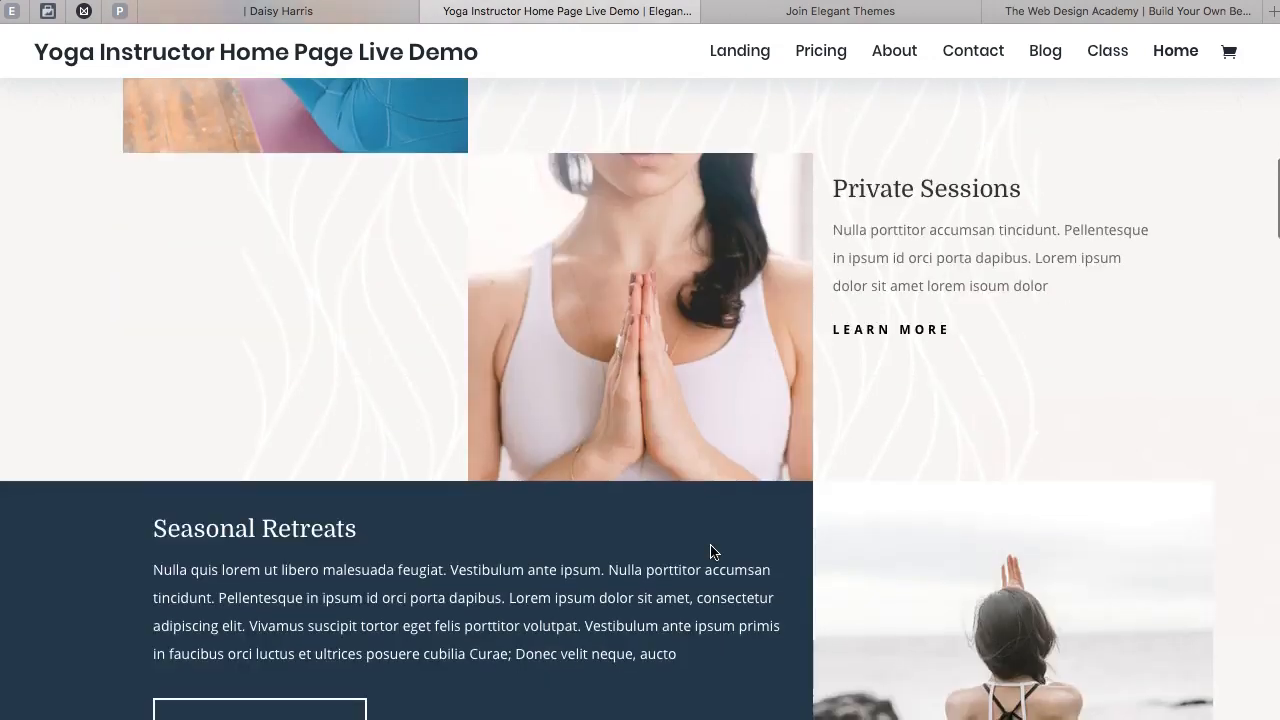
scroll(710, 545, up, 13)
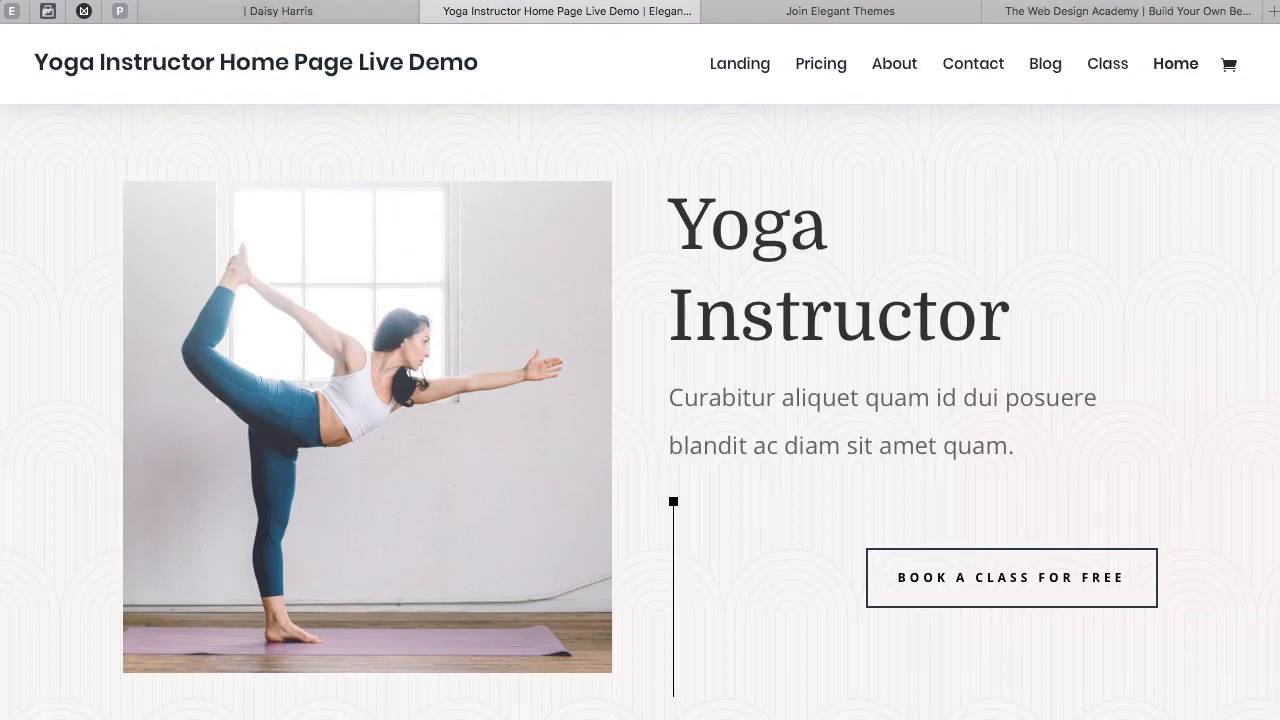
key(super+w)
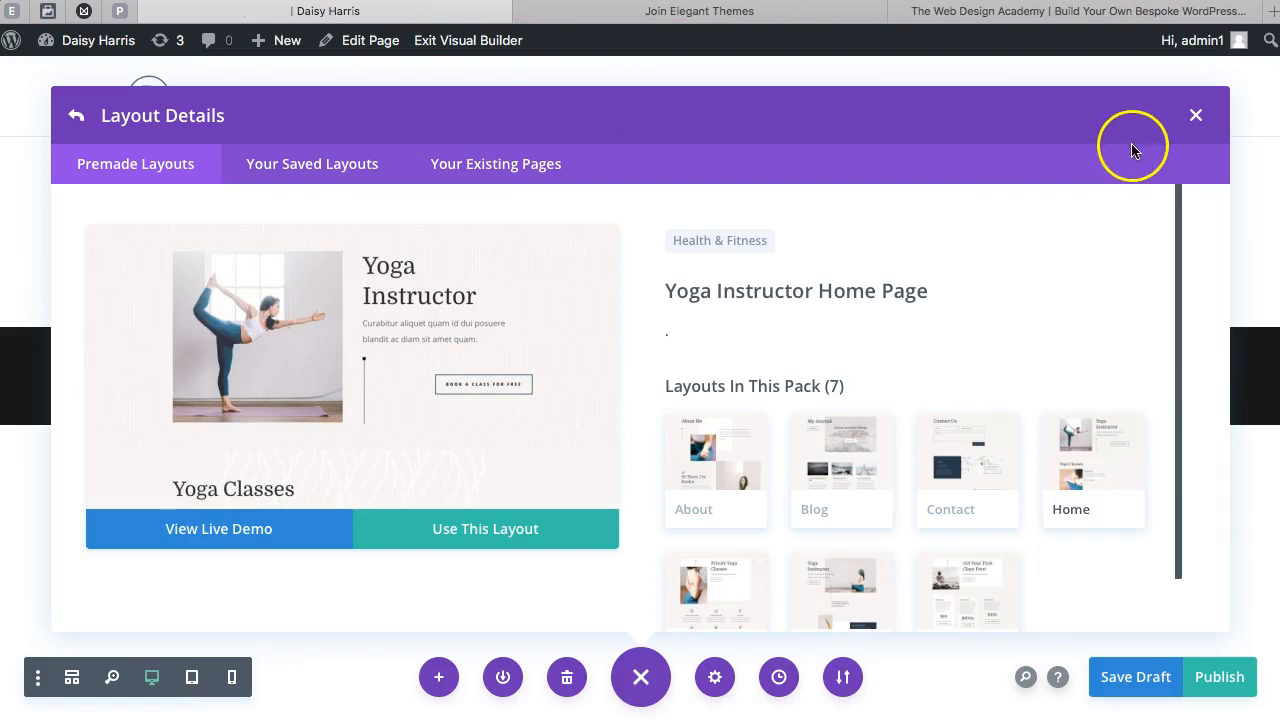
Close the layout details and exit the visual builder, discarding unsaved changes
click(1196, 116)
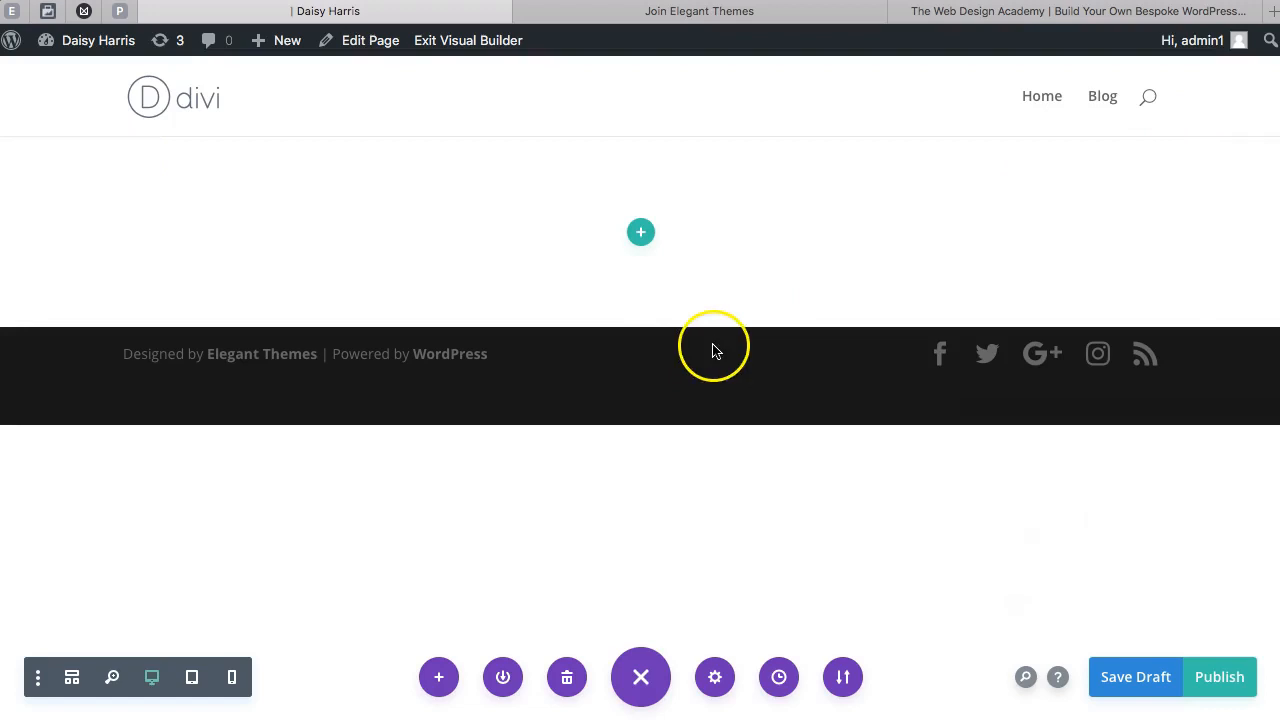
click(1031, 104)
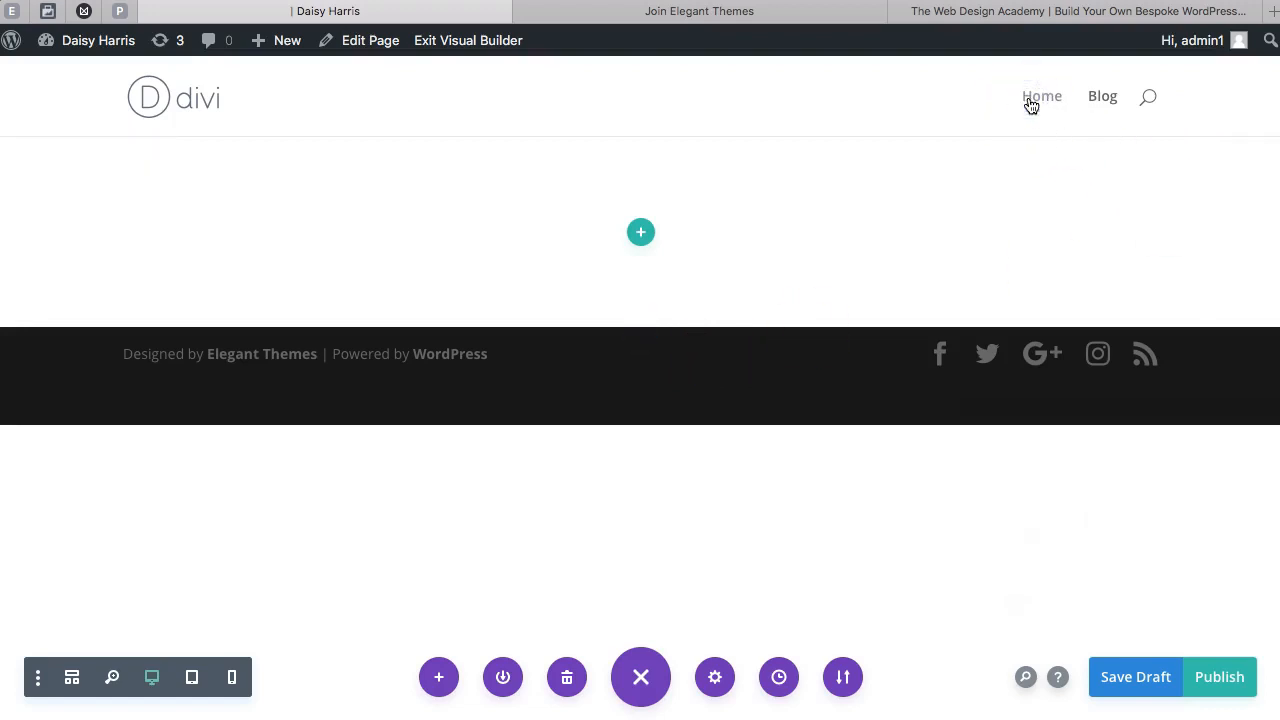
click(471, 44)
click(582, 490)
Open the Home page and enable the visual builder on it
click(1048, 97)
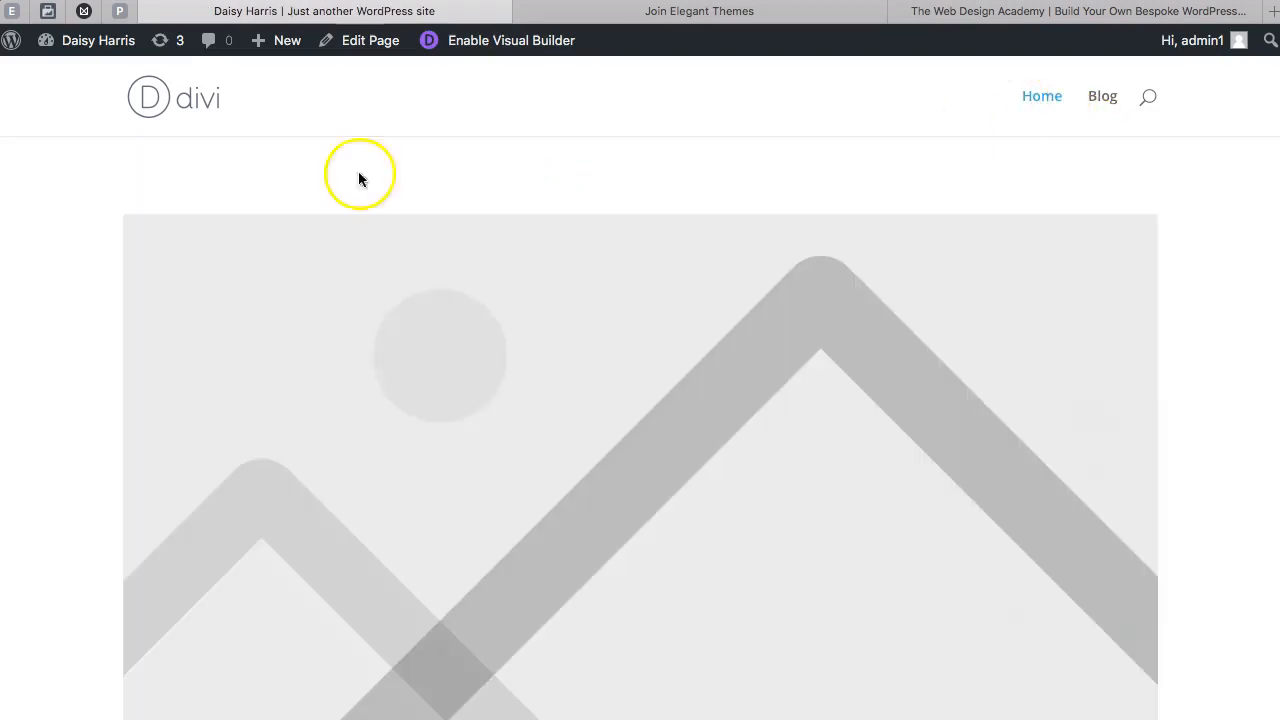
click(574, 170)
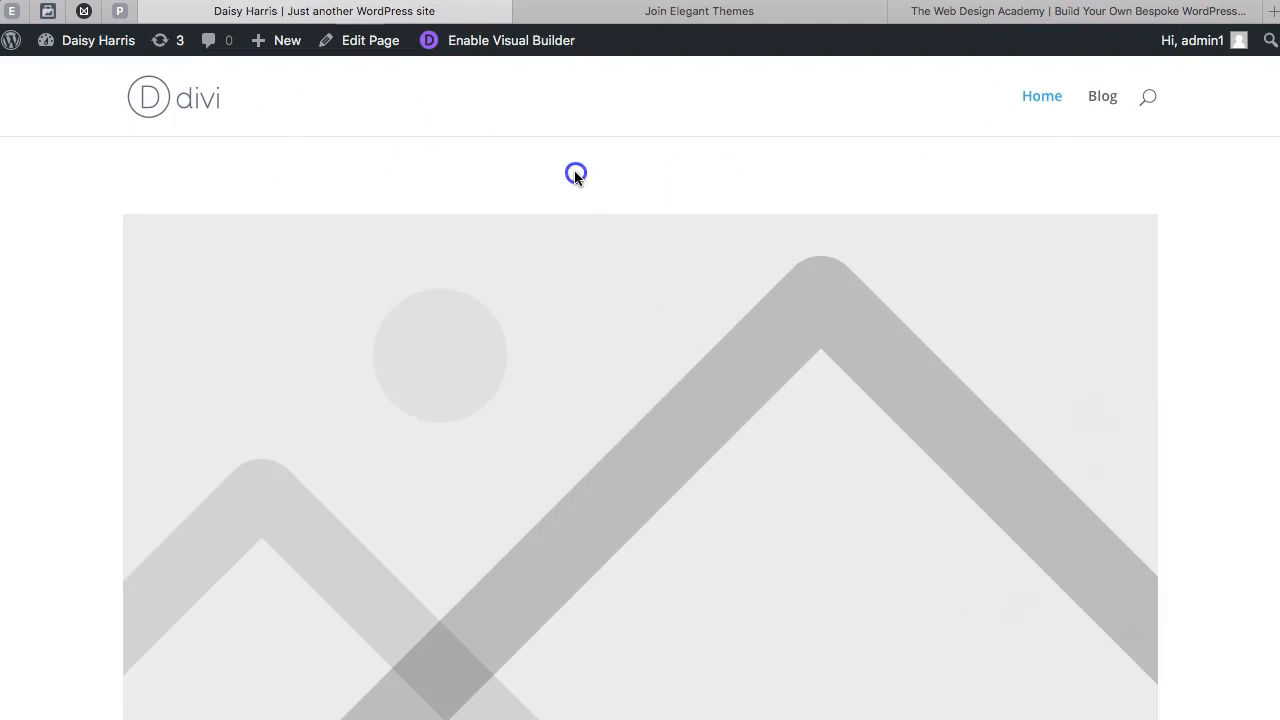
click(516, 46)
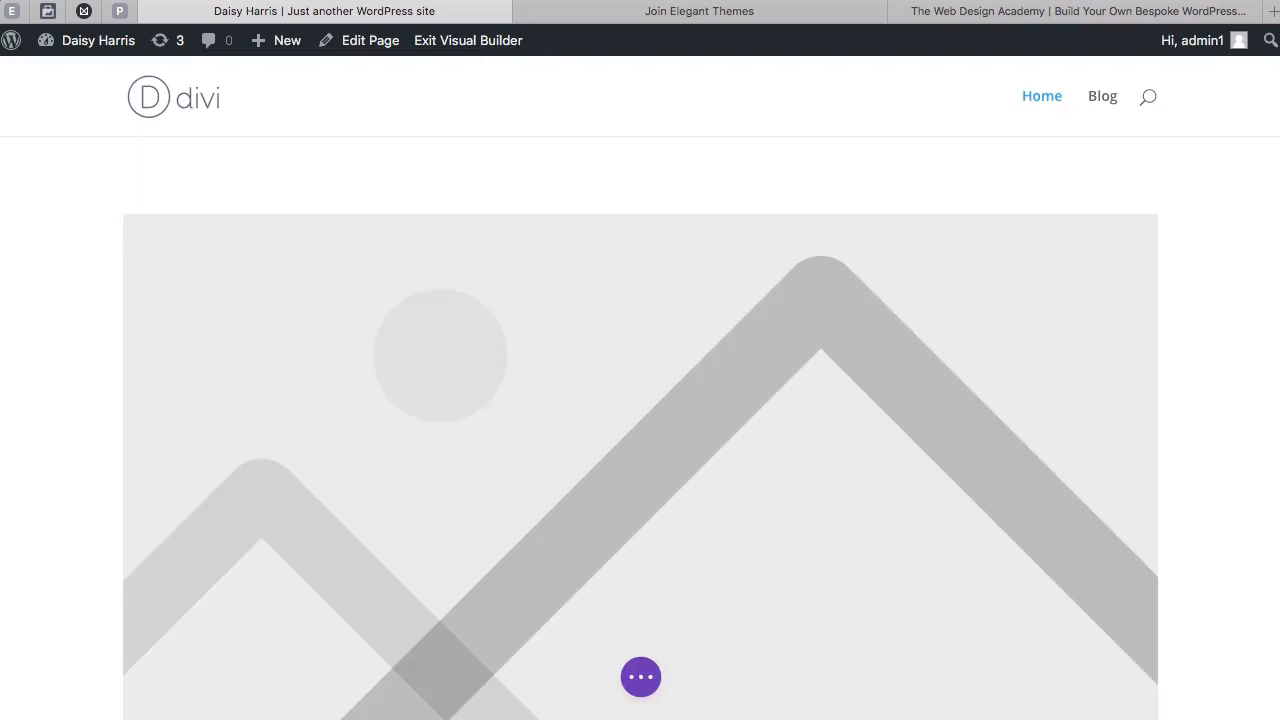
key(super+grave)
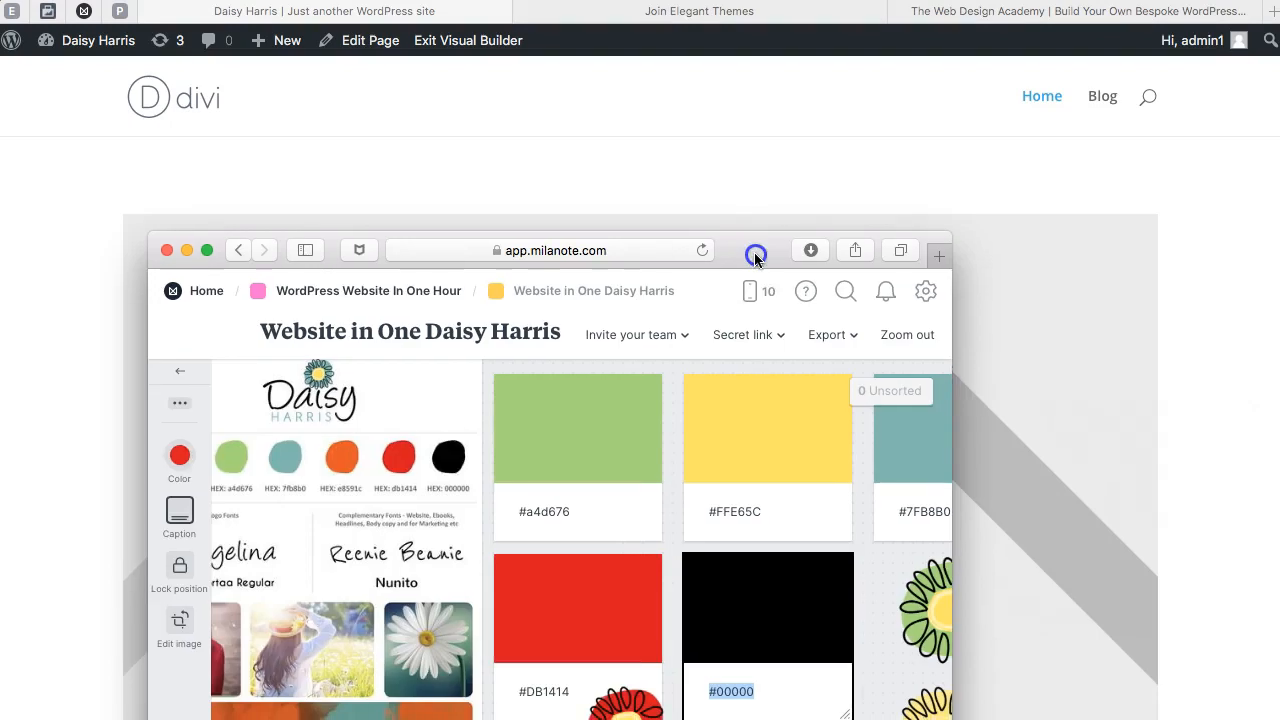
drag(755, 257, 736, 128)
scroll(431, 423, left, 3)
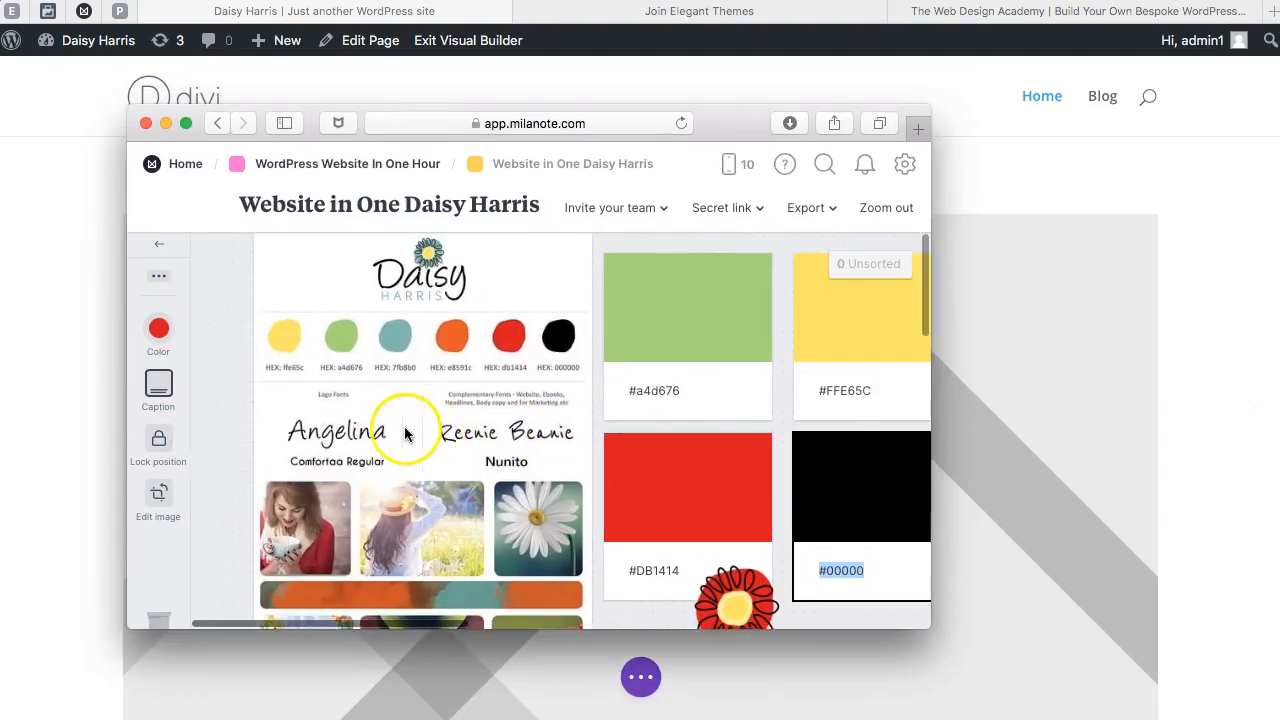
scroll(300, 435, down, 5)
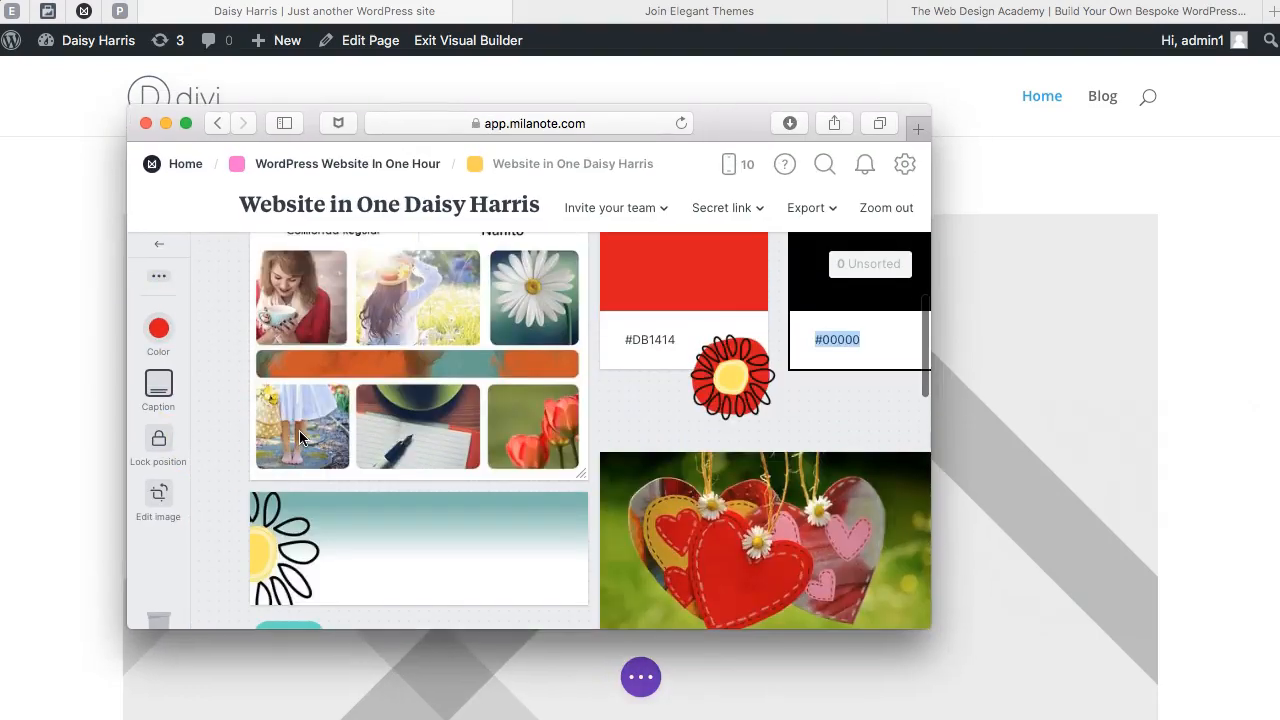
scroll(300, 435, down, 1)
scroll(299, 437, up, 5)
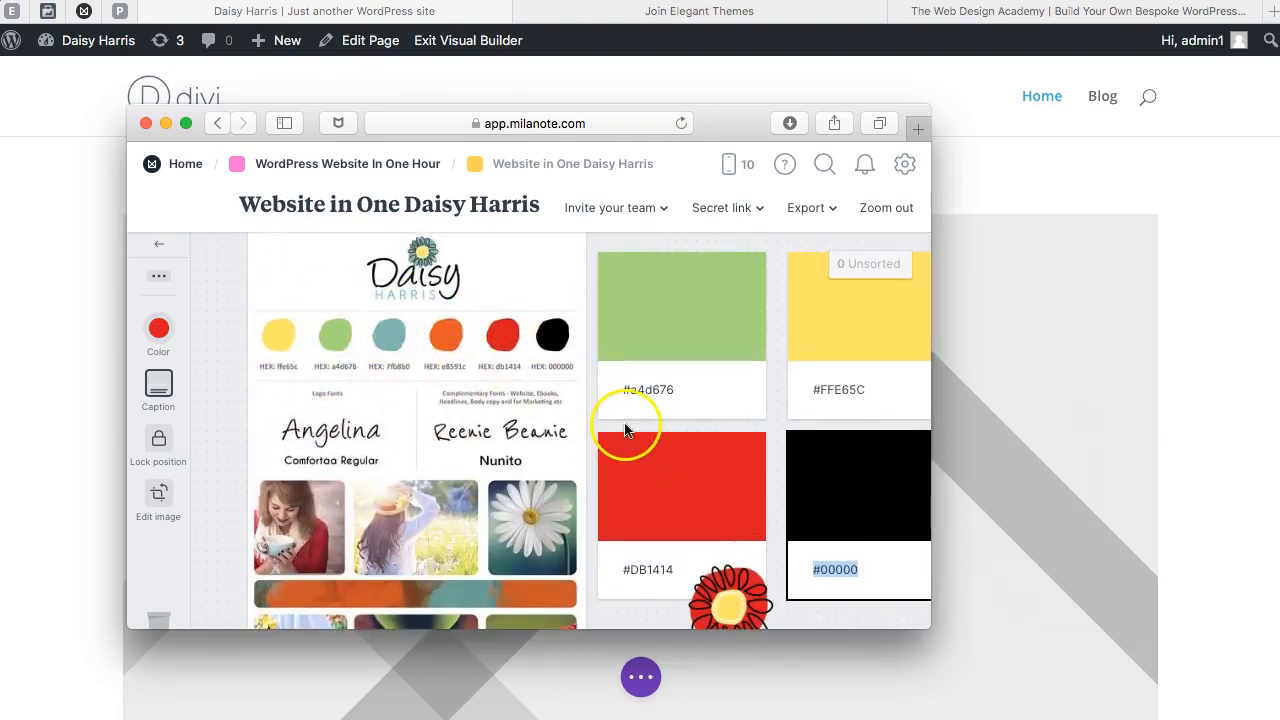
scroll(629, 423, right, 10)
scroll(625, 430, down, 5)
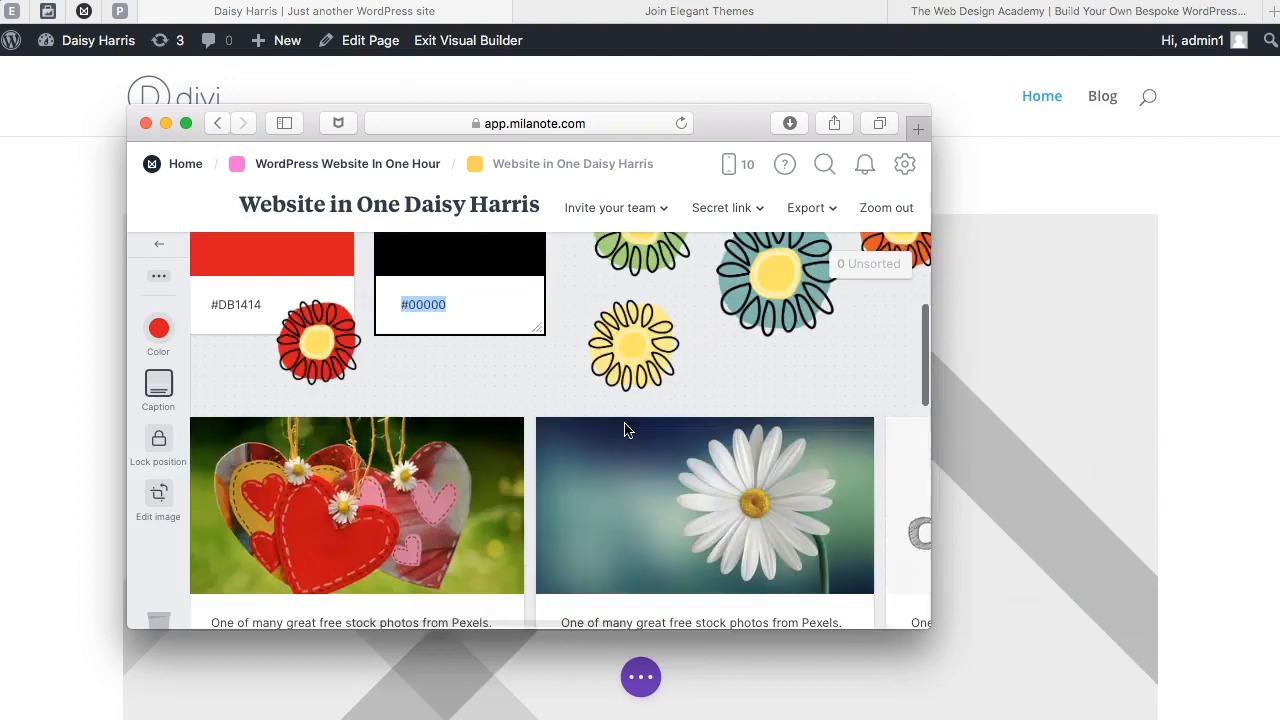
scroll(627, 427, up, 5)
scroll(627, 427, left, 4)
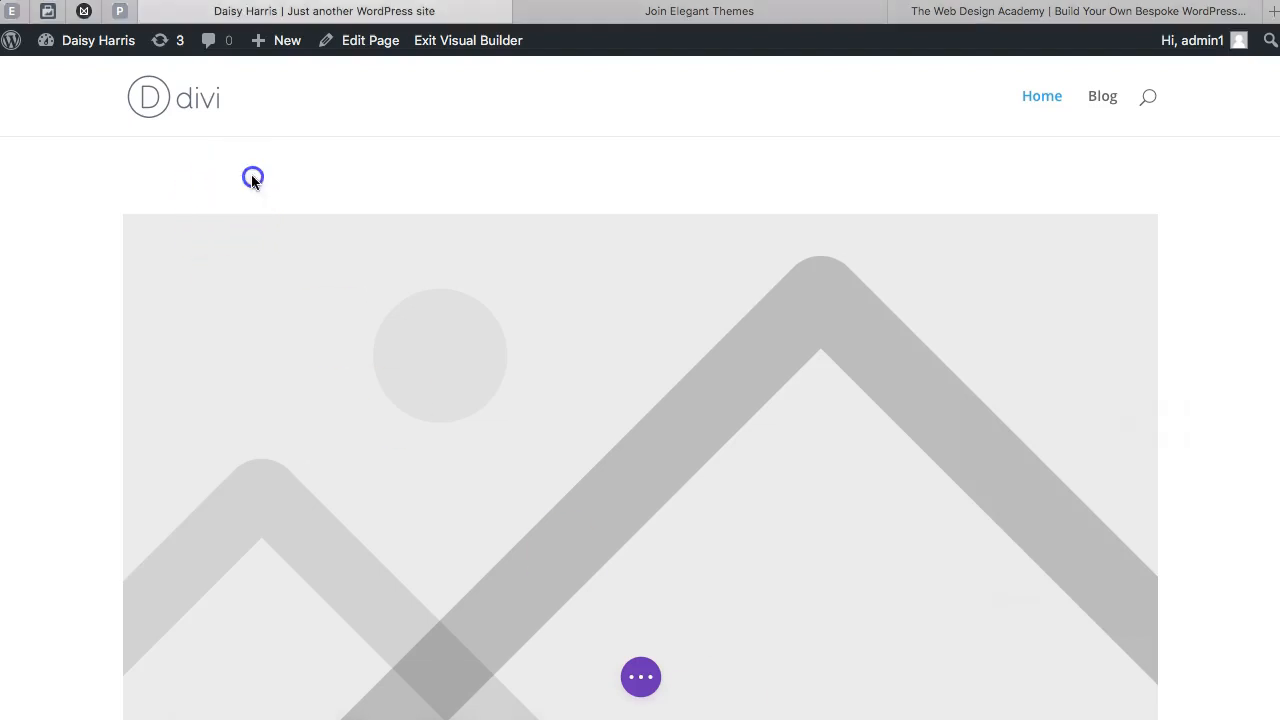
Set the image section's background colour to the saved brand green #a4d676 swatch and save
mouse_move(229, 174)
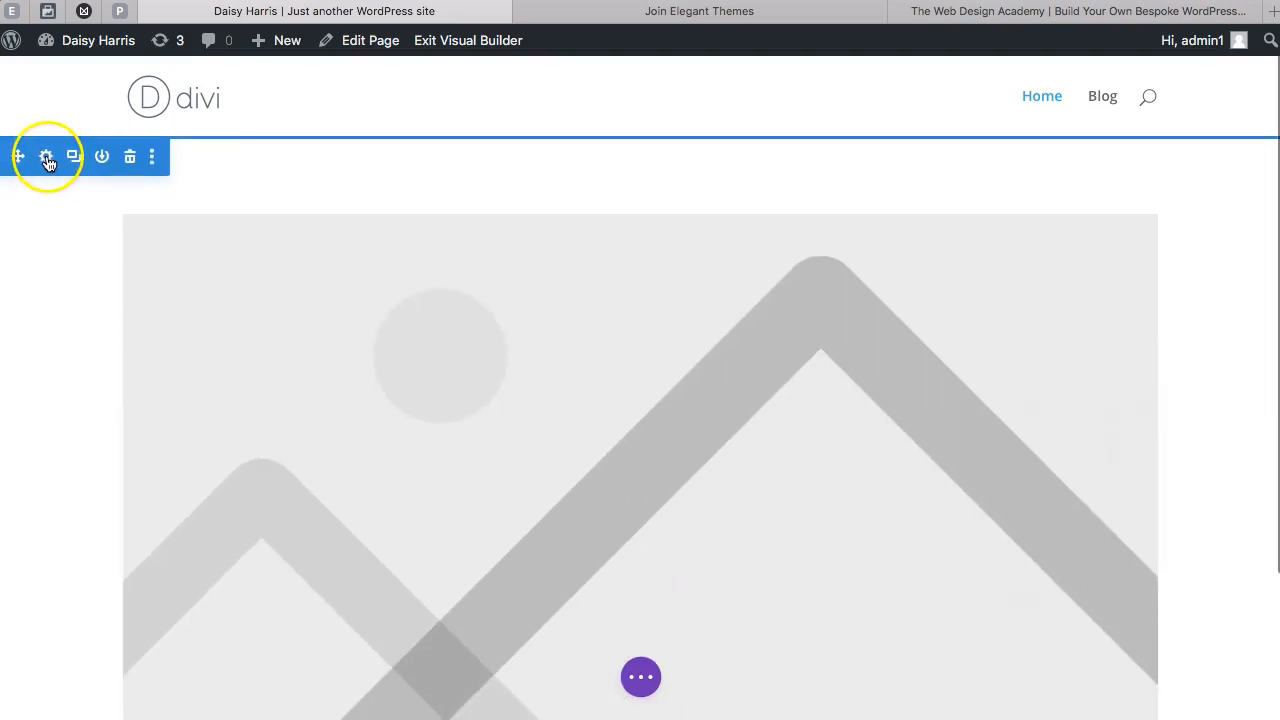
click(46, 158)
click(143, 308)
scroll(222, 386, down, 2)
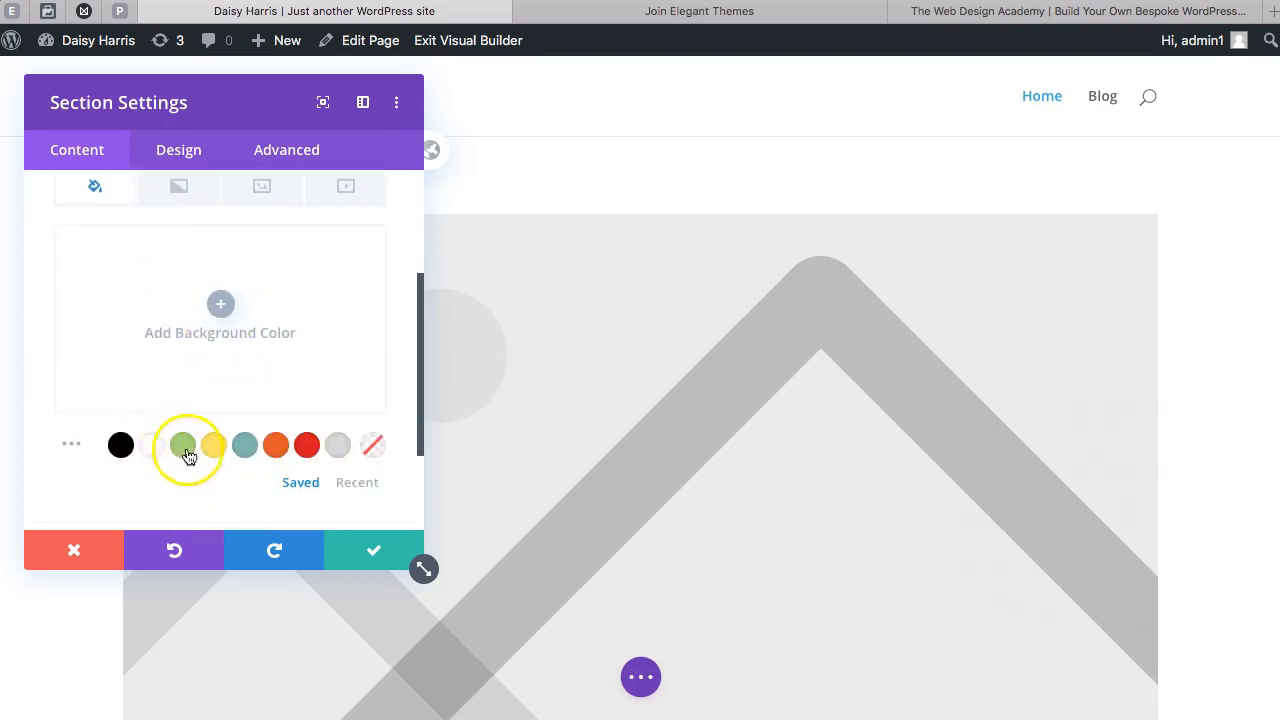
click(220, 303)
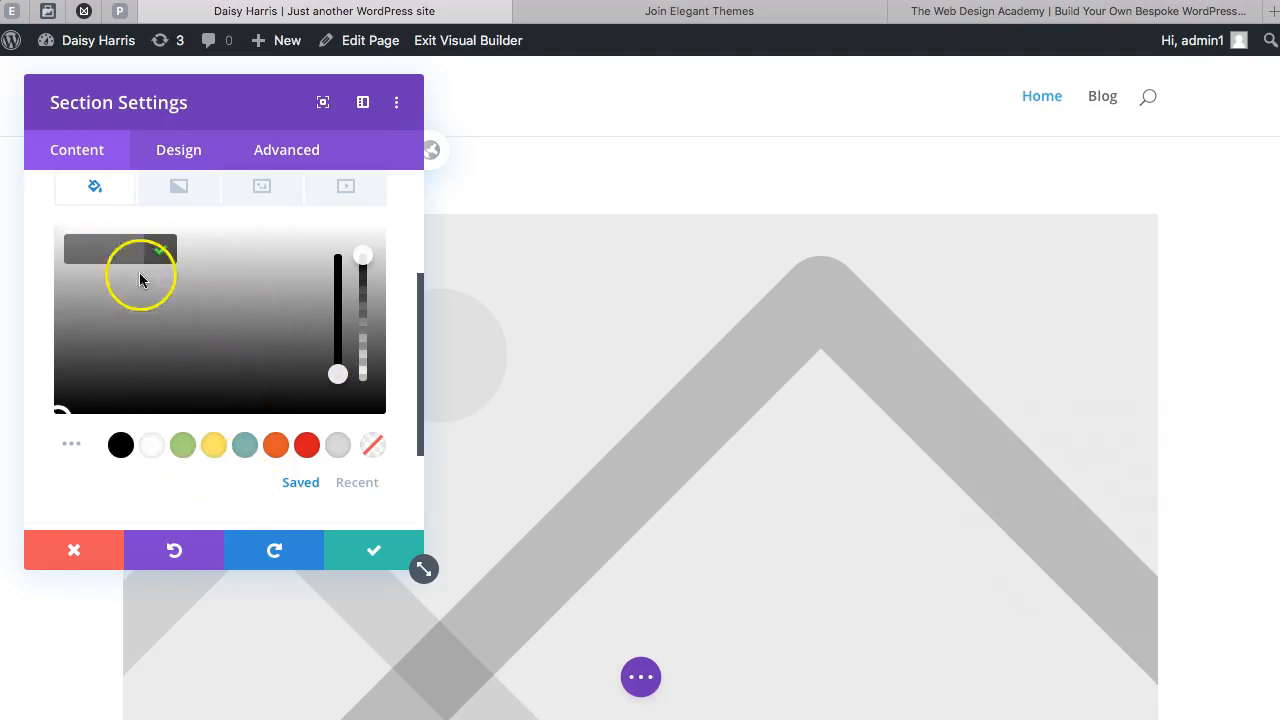
click(71, 443)
scroll(141, 427, down, 5)
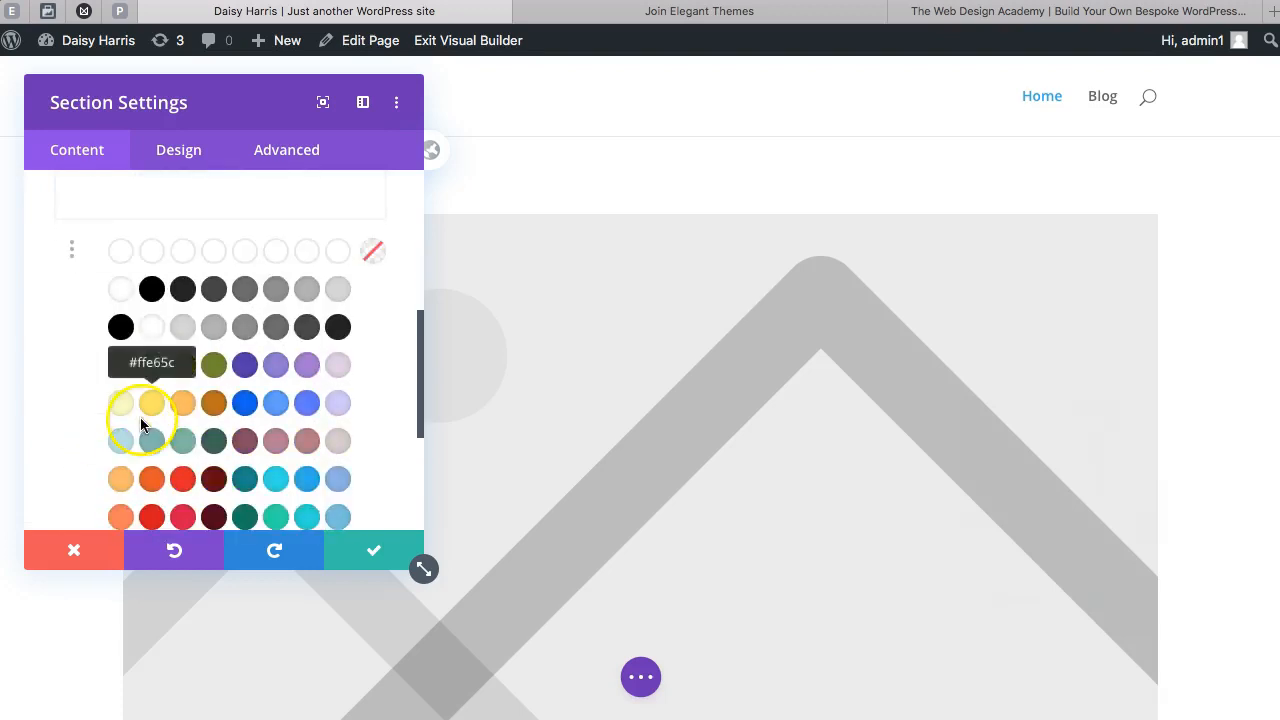
scroll(141, 427, up, 5)
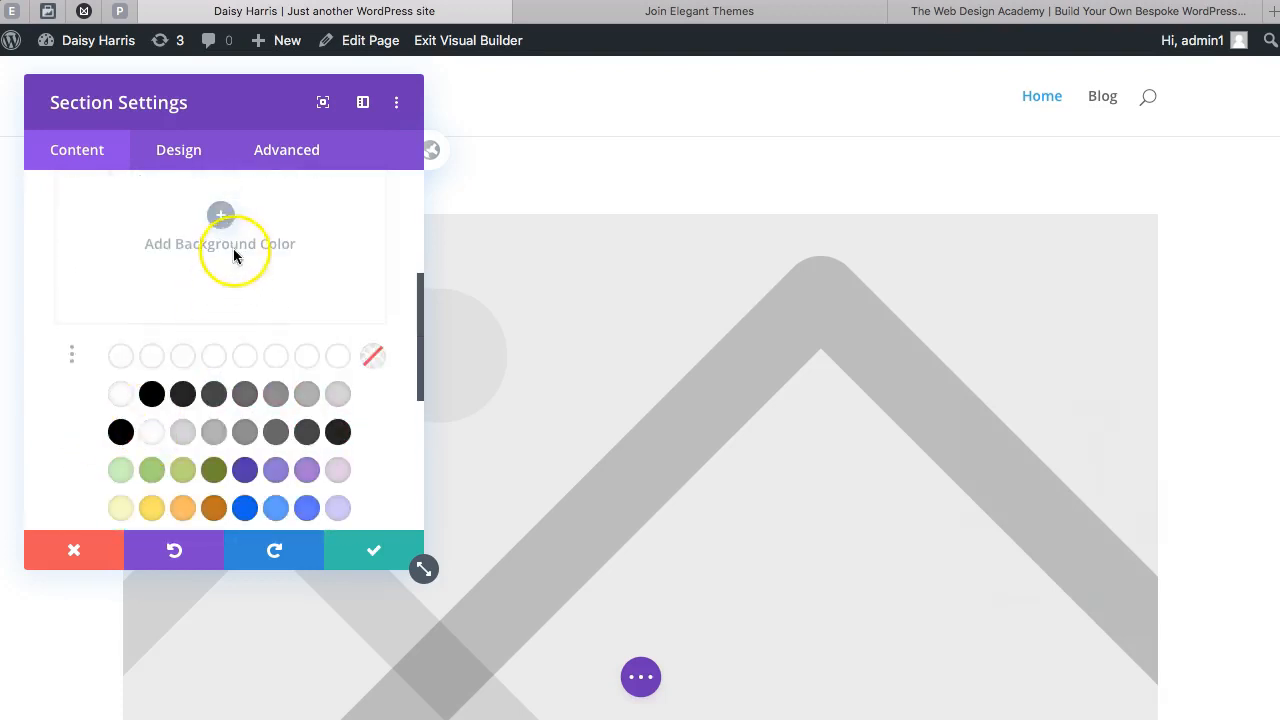
click(72, 358)
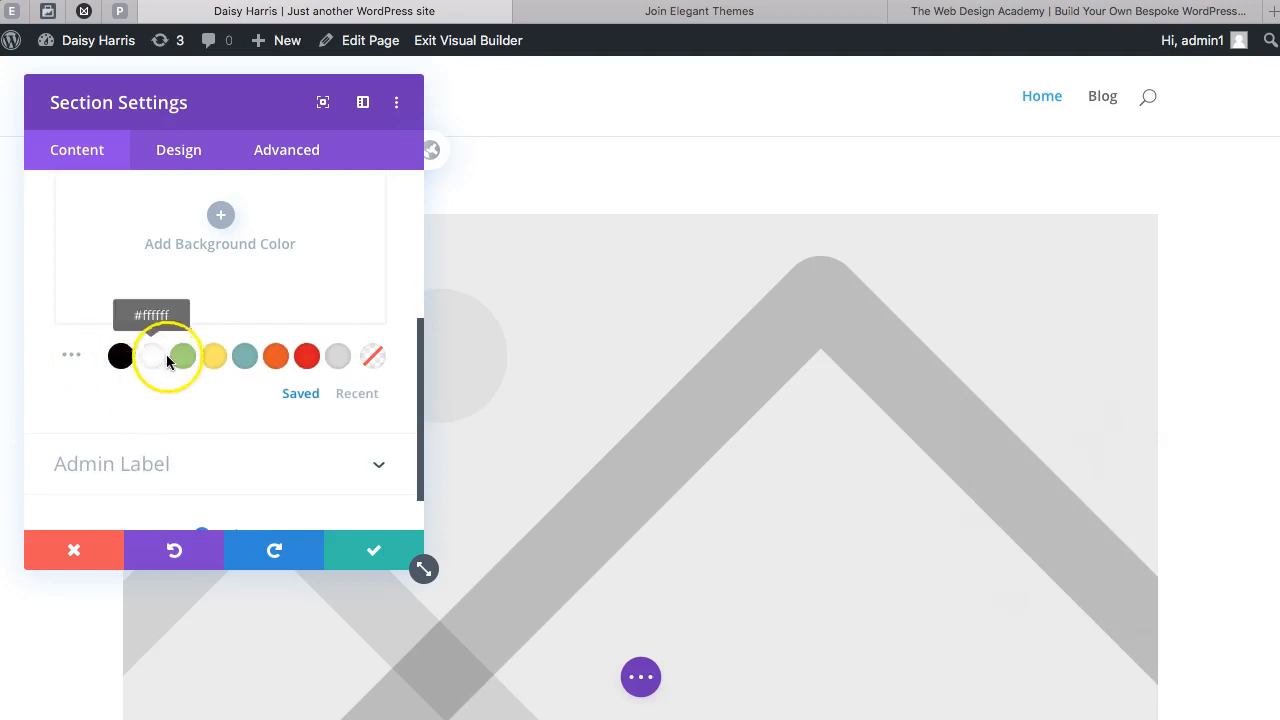
click(183, 358)
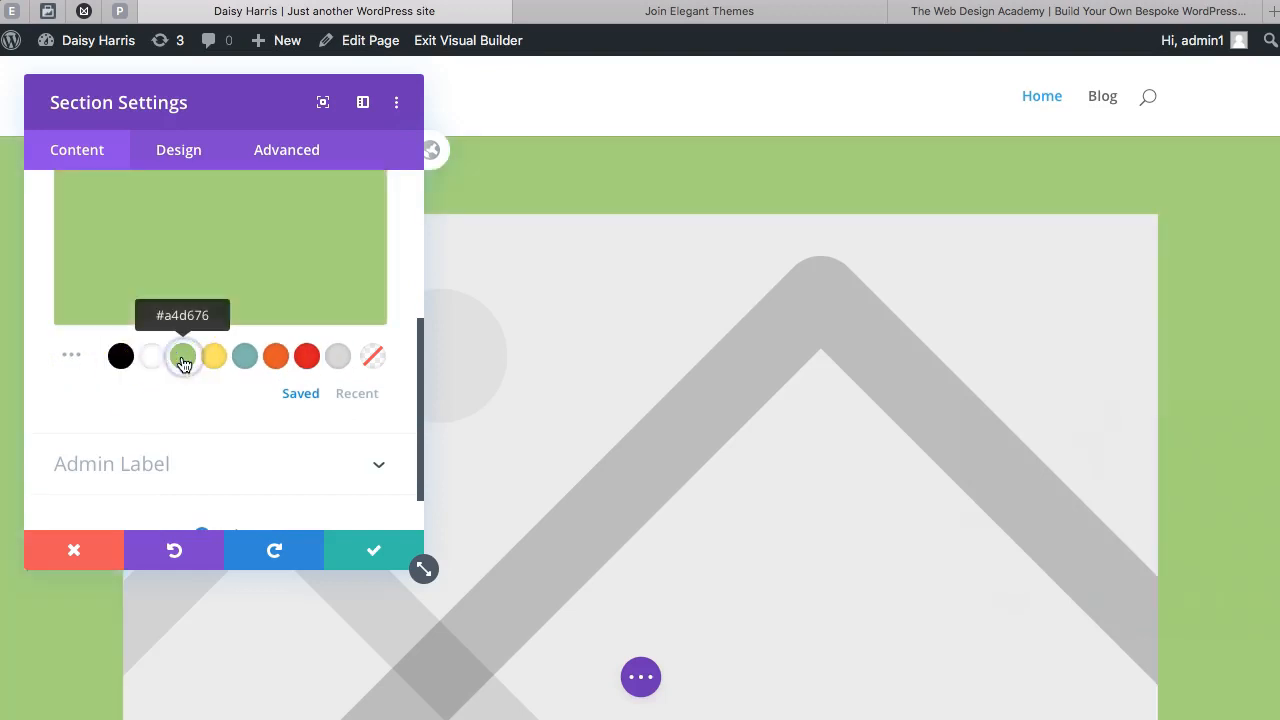
click(375, 551)
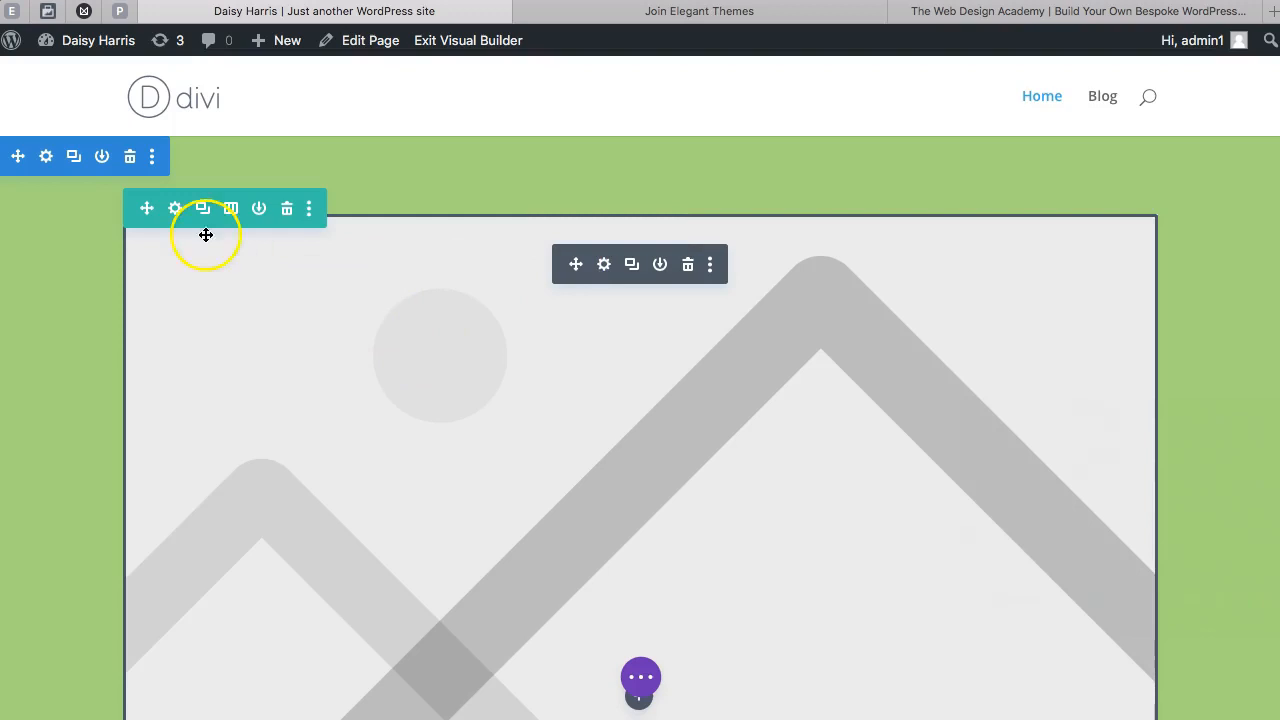
Give the row a teal background from the saved swatches, then open the image module's settings
click(175, 208)
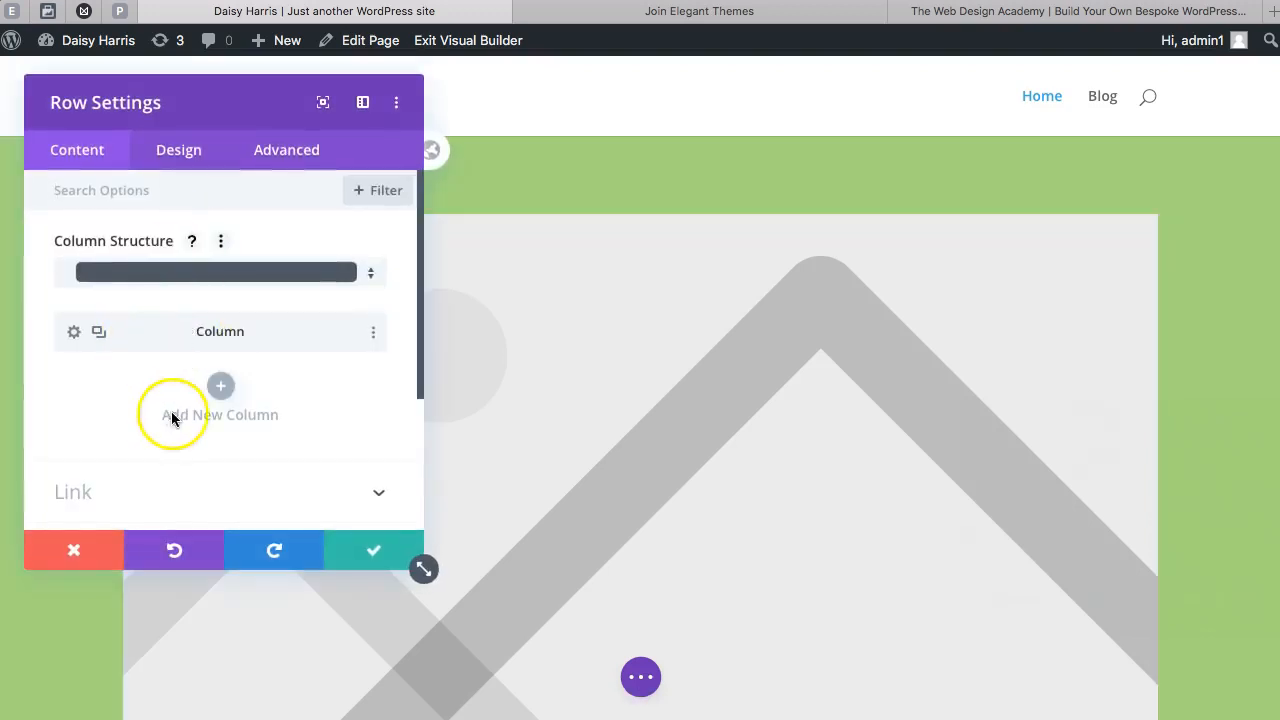
scroll(166, 460, down, 2)
click(168, 449)
click(176, 437)
scroll(210, 425, down, 2)
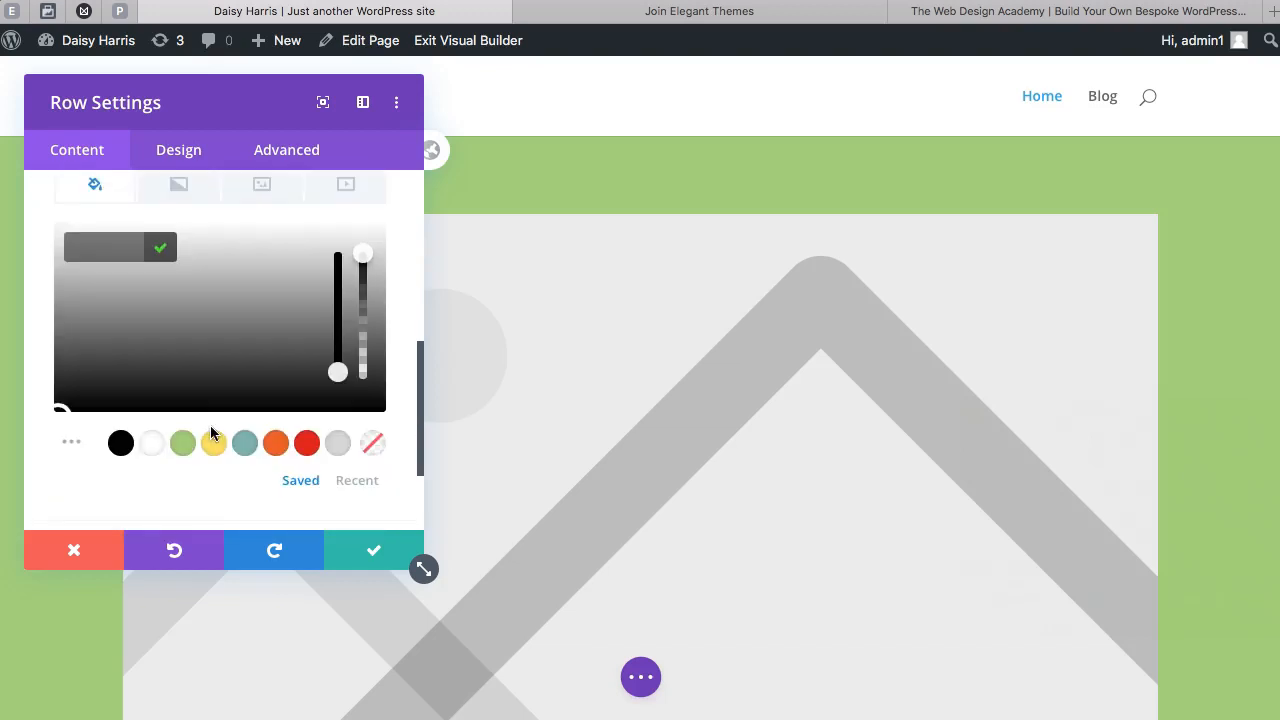
click(258, 456)
click(393, 549)
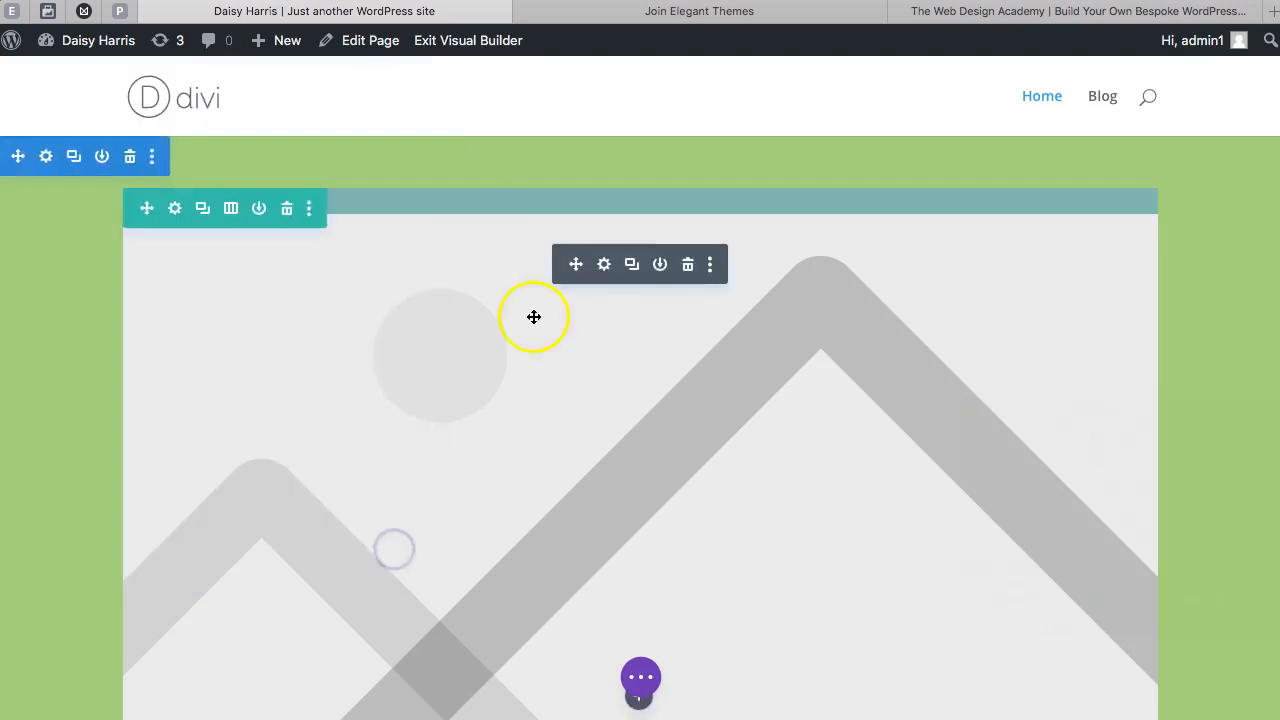
click(605, 264)
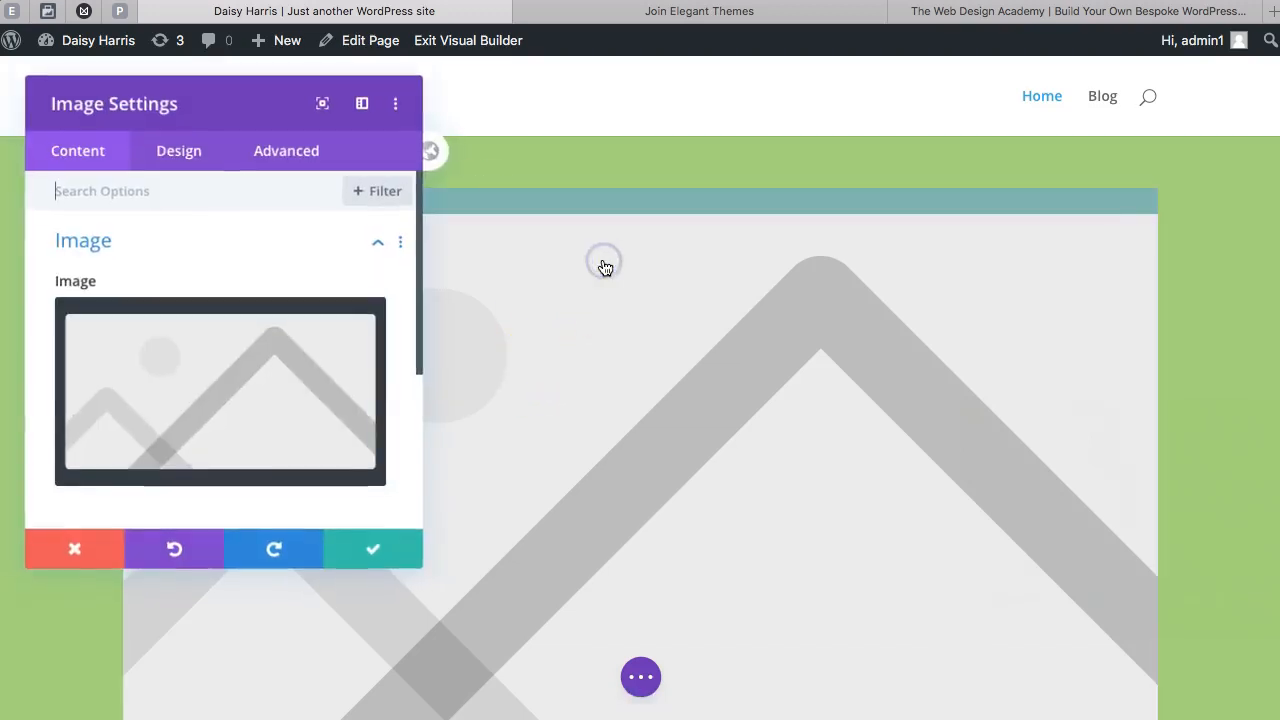
Upload Daisy_elements.png through Daisy_elements5.png from Downloads via the image module's uploader
click(289, 367)
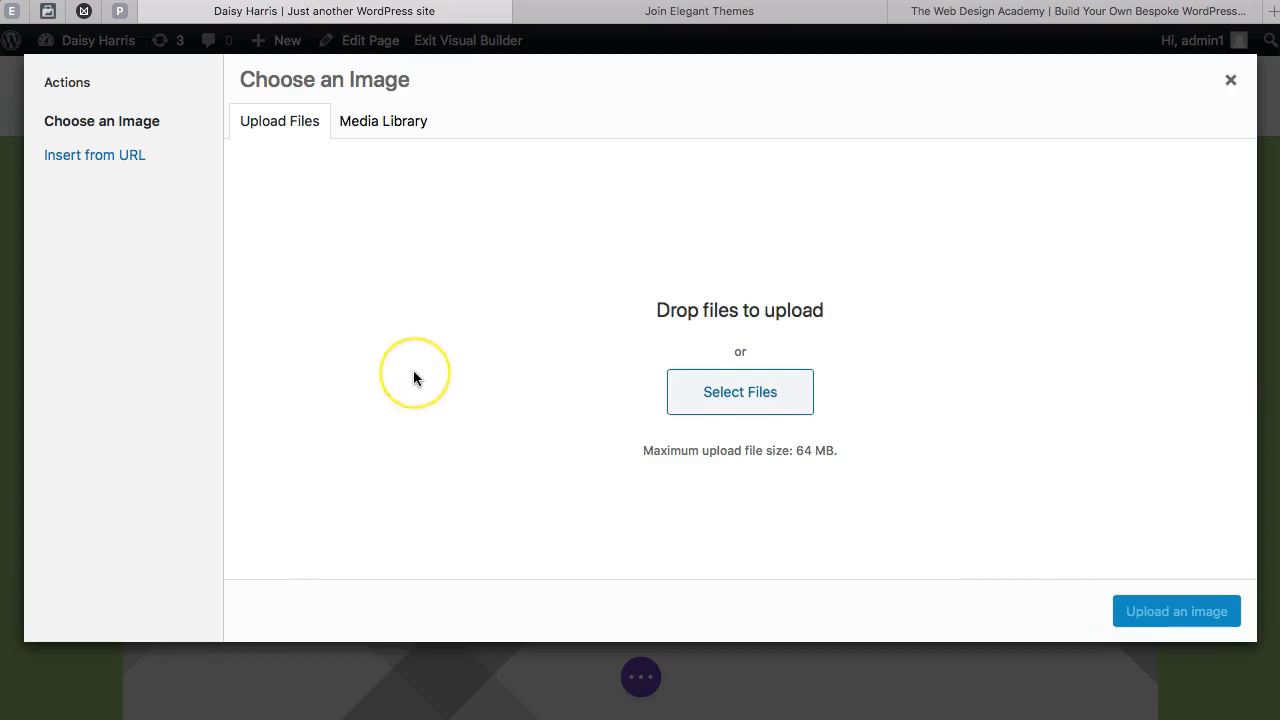
click(720, 403)
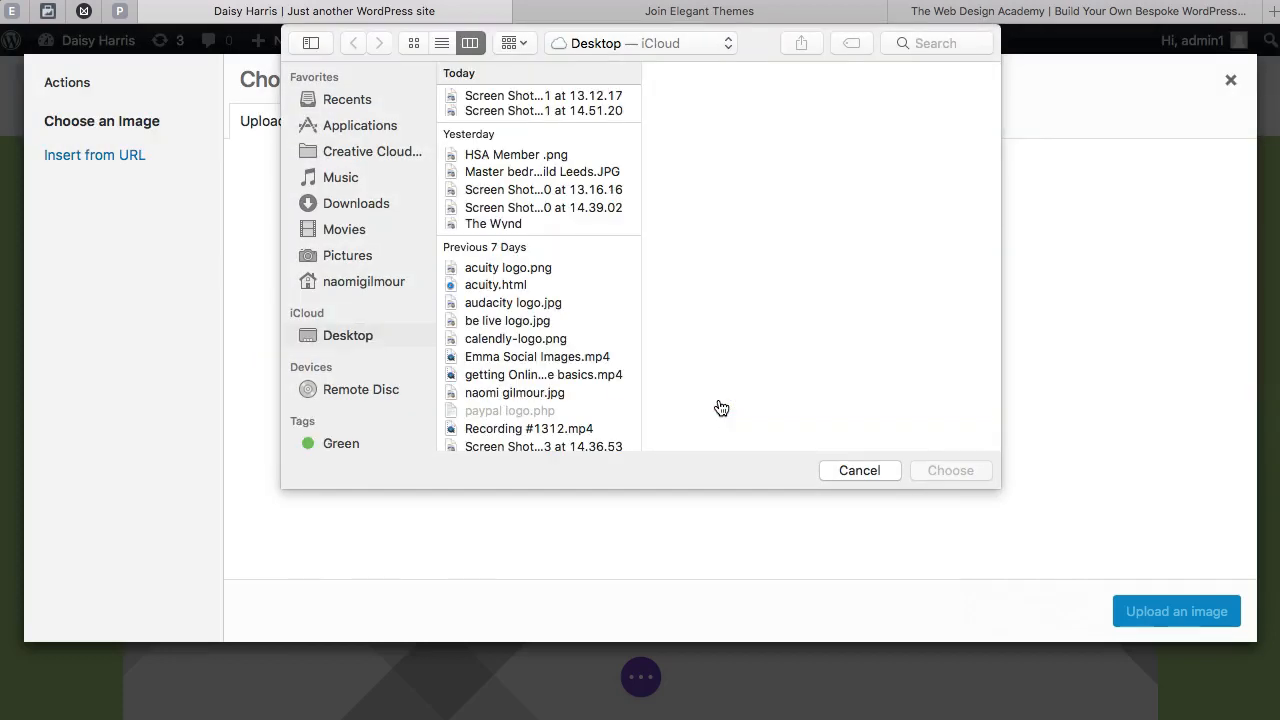
click(347, 206)
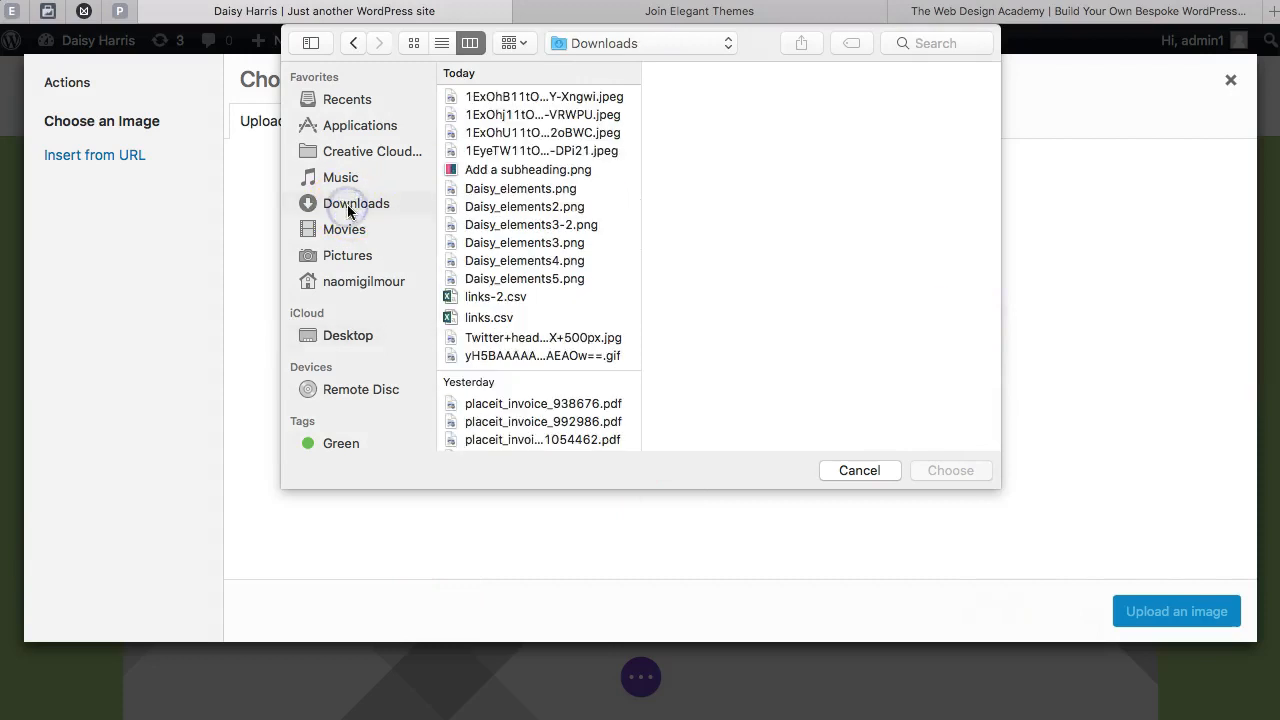
click(515, 192)
key(shift+Down)
key(shift+Down)
key(shift+Down)
key(shift+Down)
key(shift+Down)
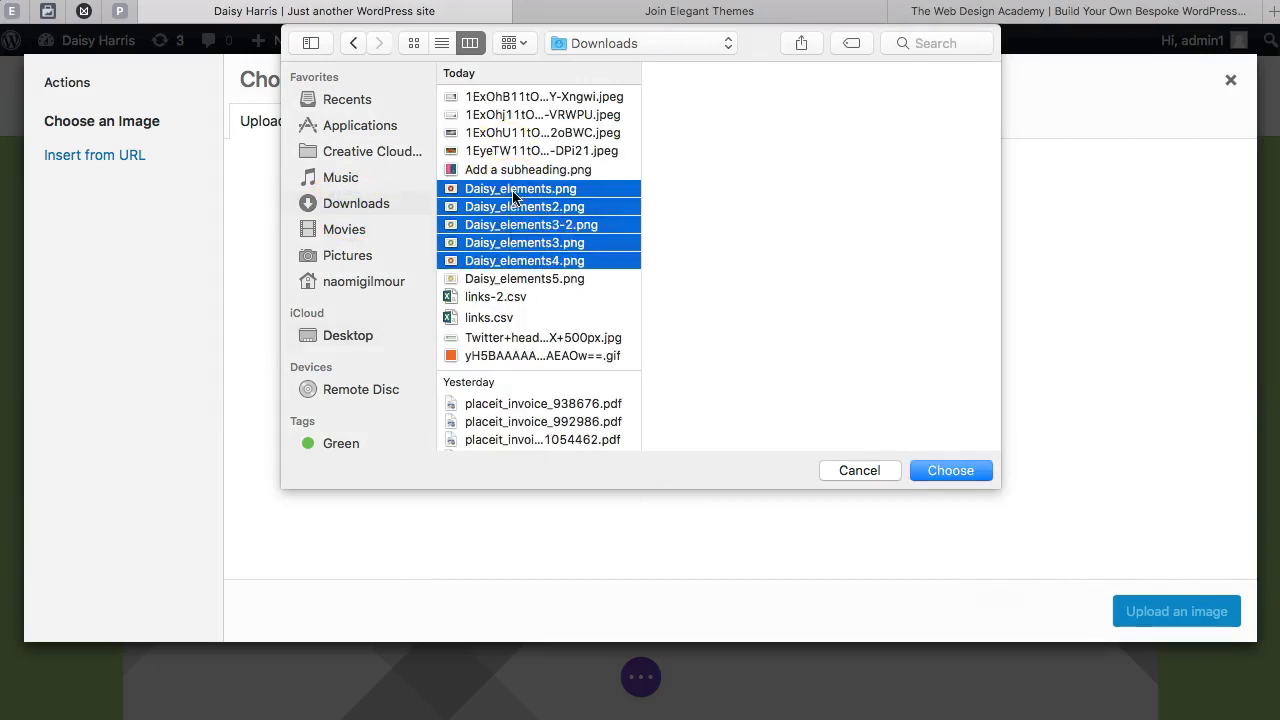
click(950, 470)
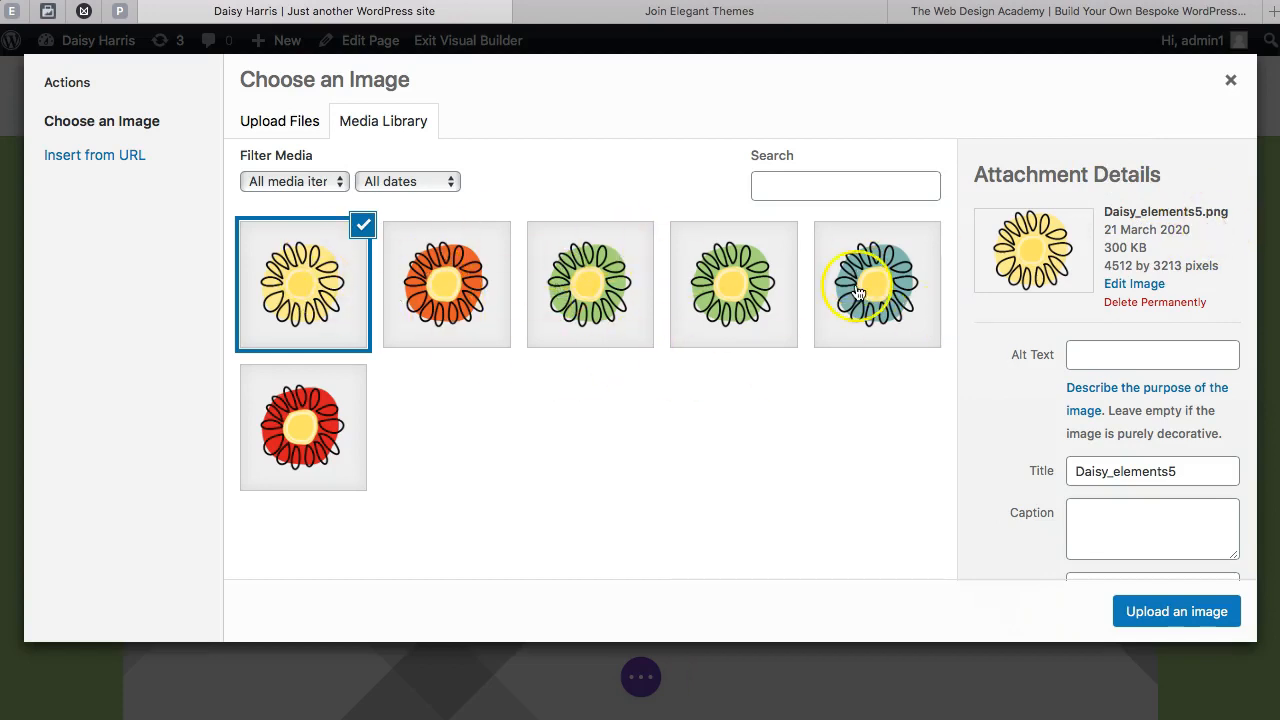
Upload four downloaded jpeg photos to the media library
click(279, 124)
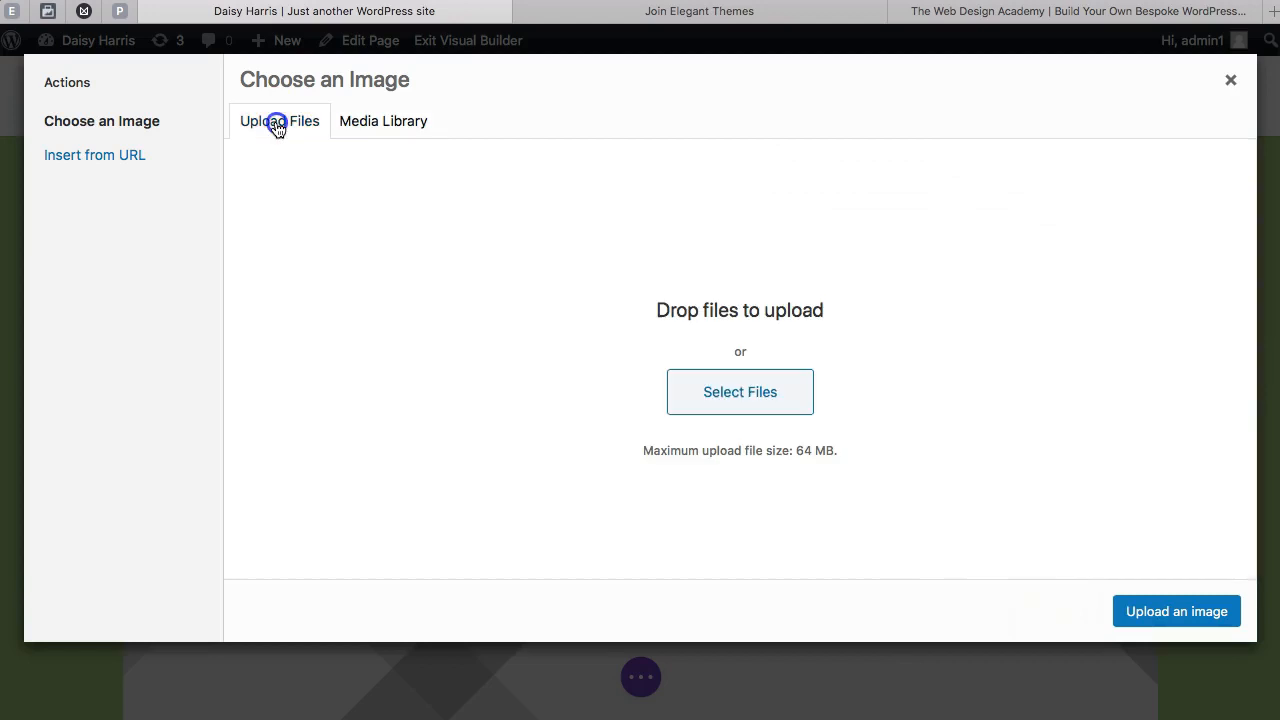
click(727, 395)
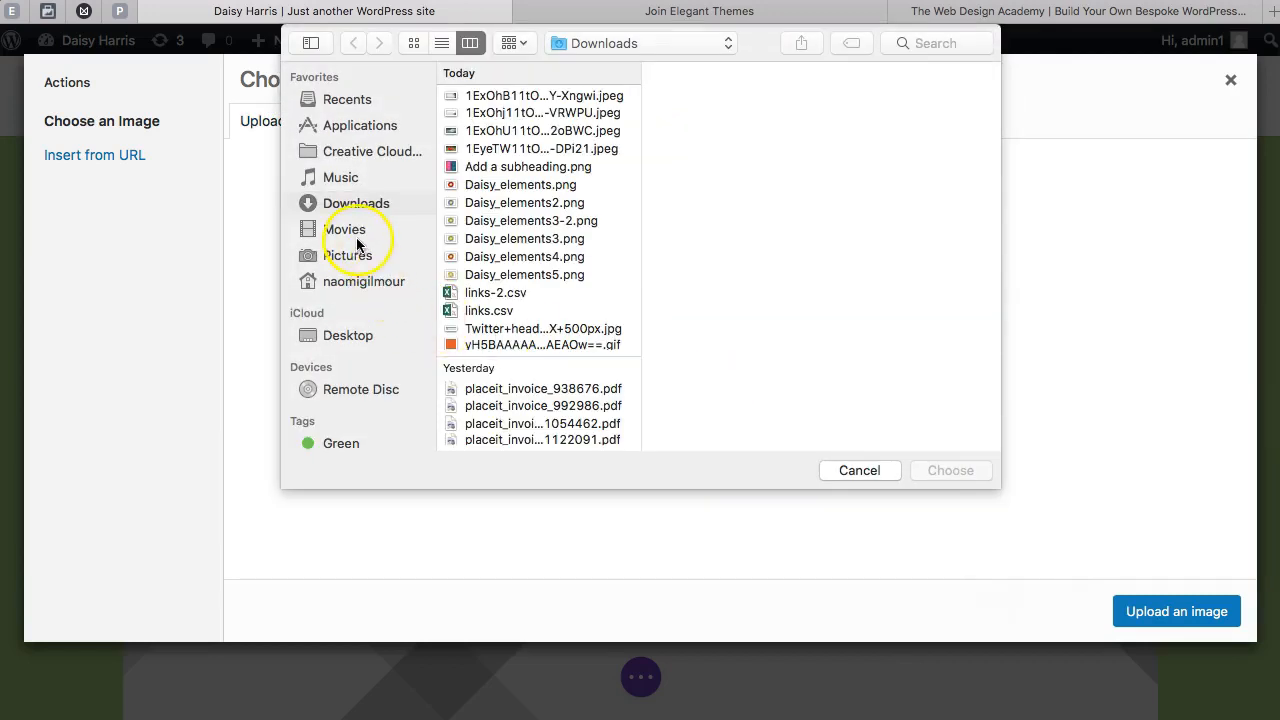
scroll(528, 228, up, 1)
click(572, 97)
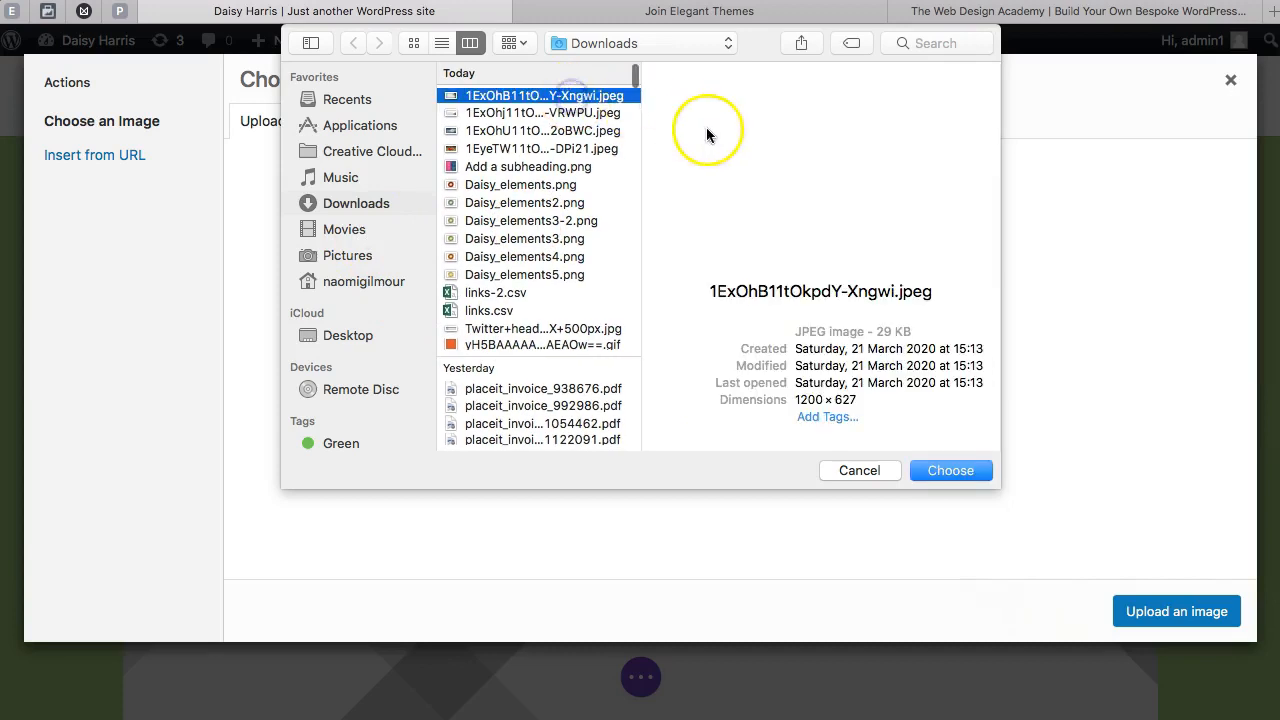
shift+click(537, 113)
key(shift+Down)
key(shift+Down)
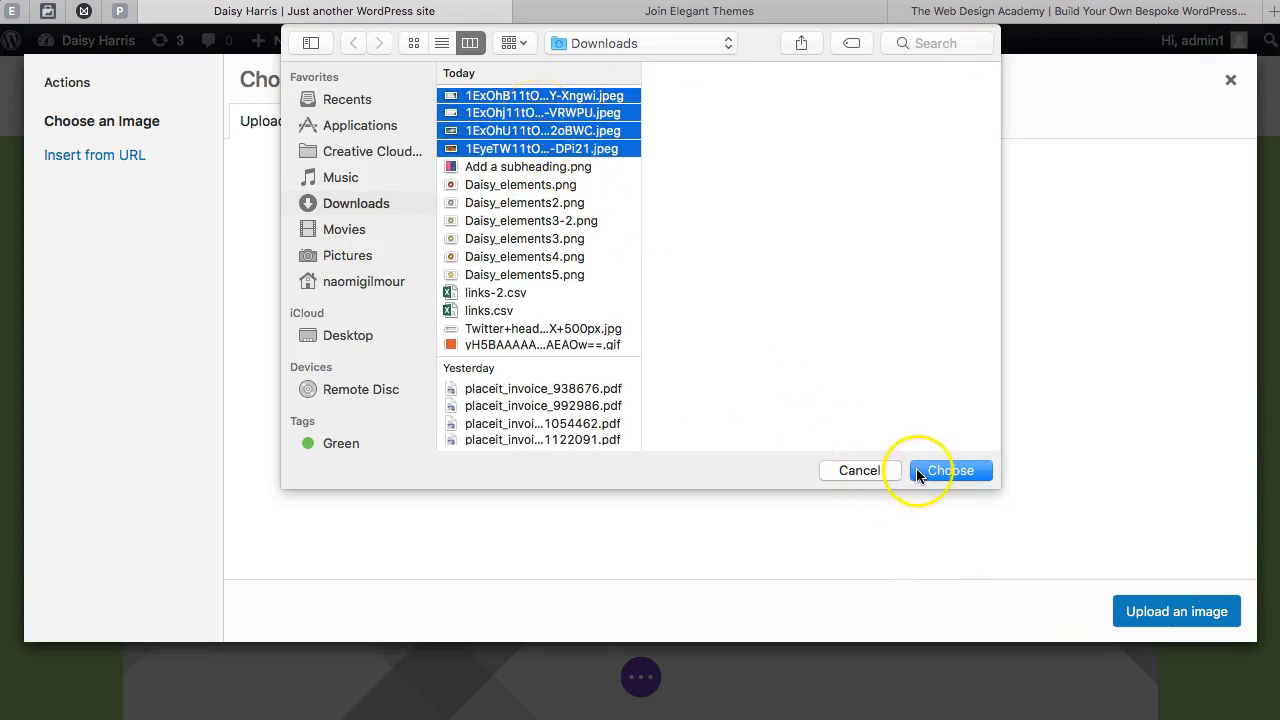
click(949, 472)
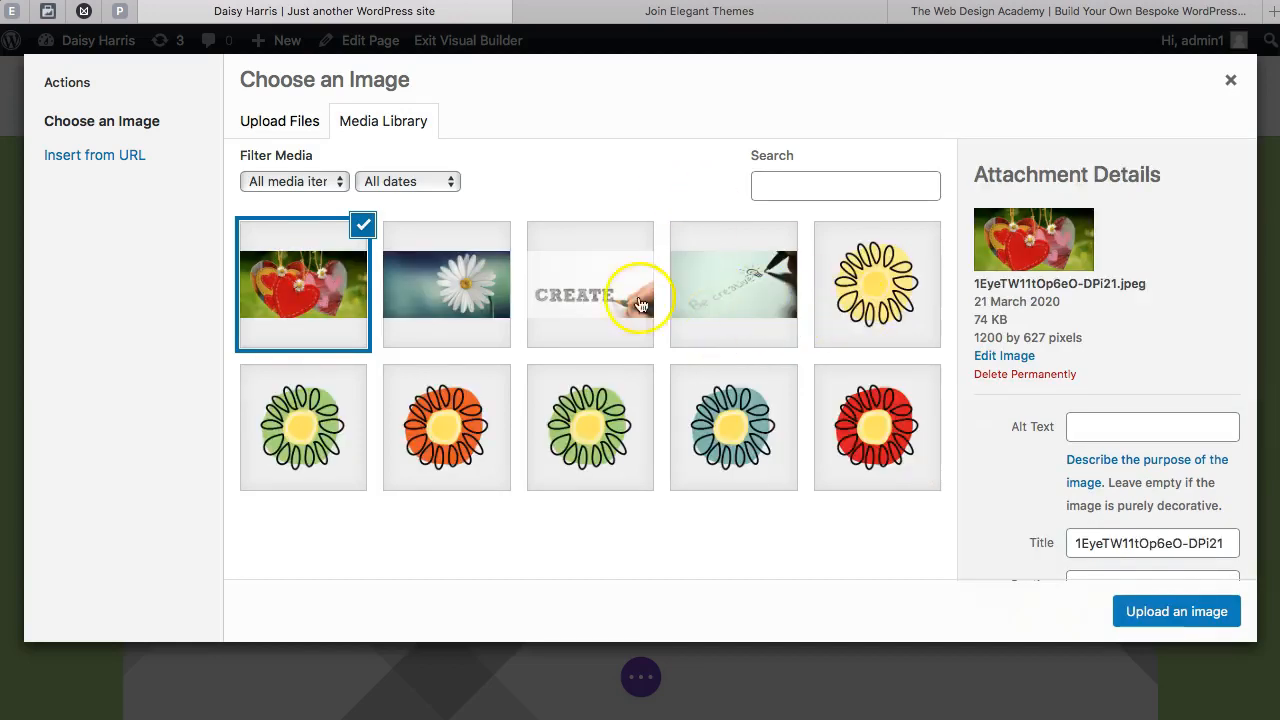
Upload the Desktop screenshots, including the tulips screenshot and Twitter header file
click(286, 126)
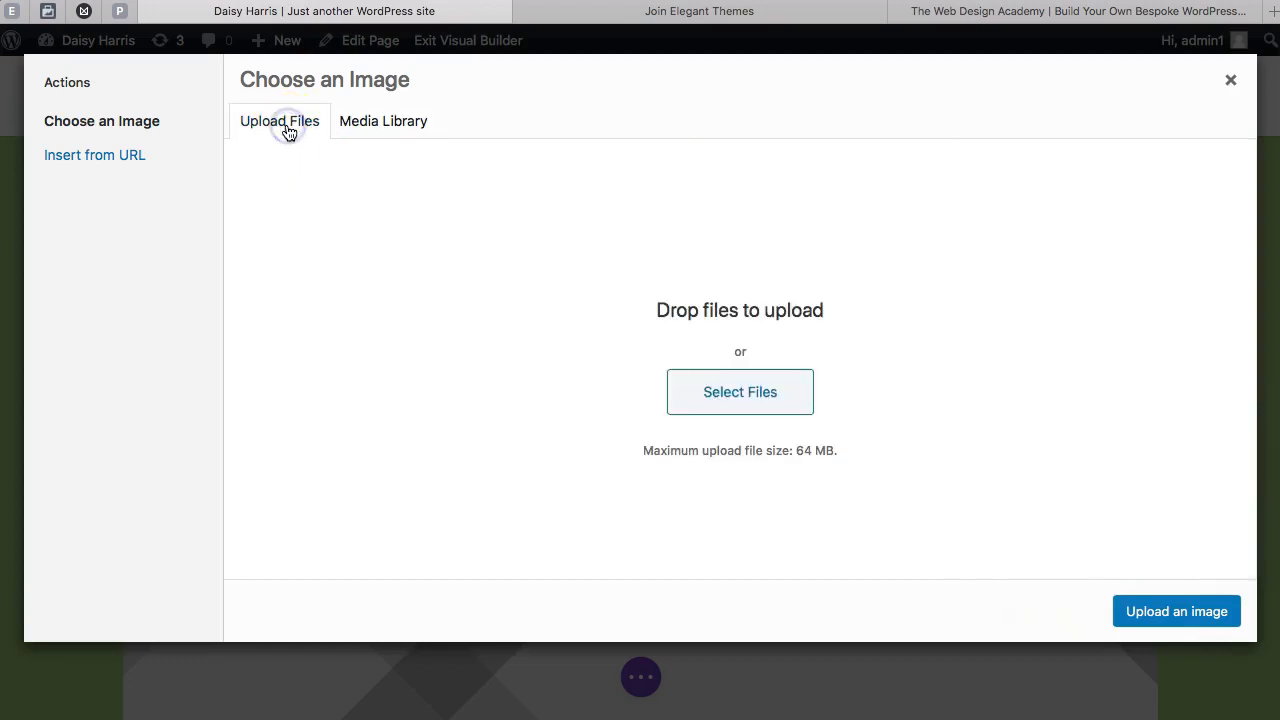
click(763, 396)
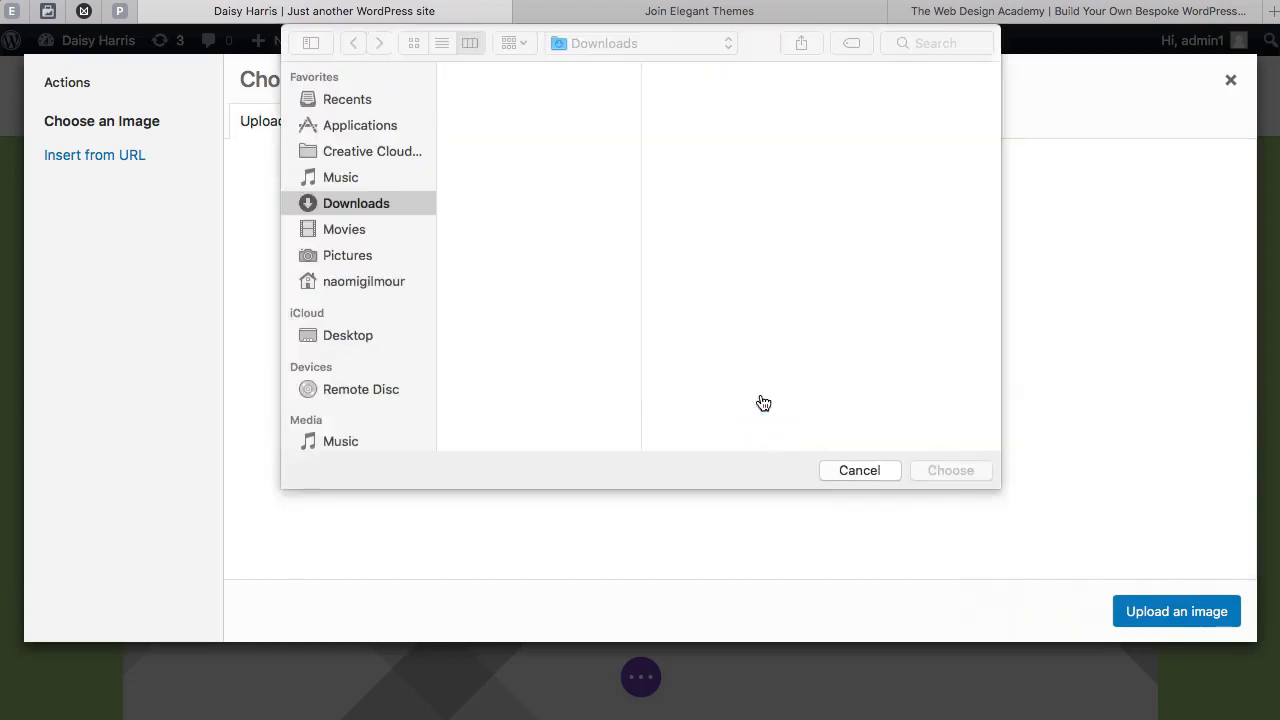
click(360, 257)
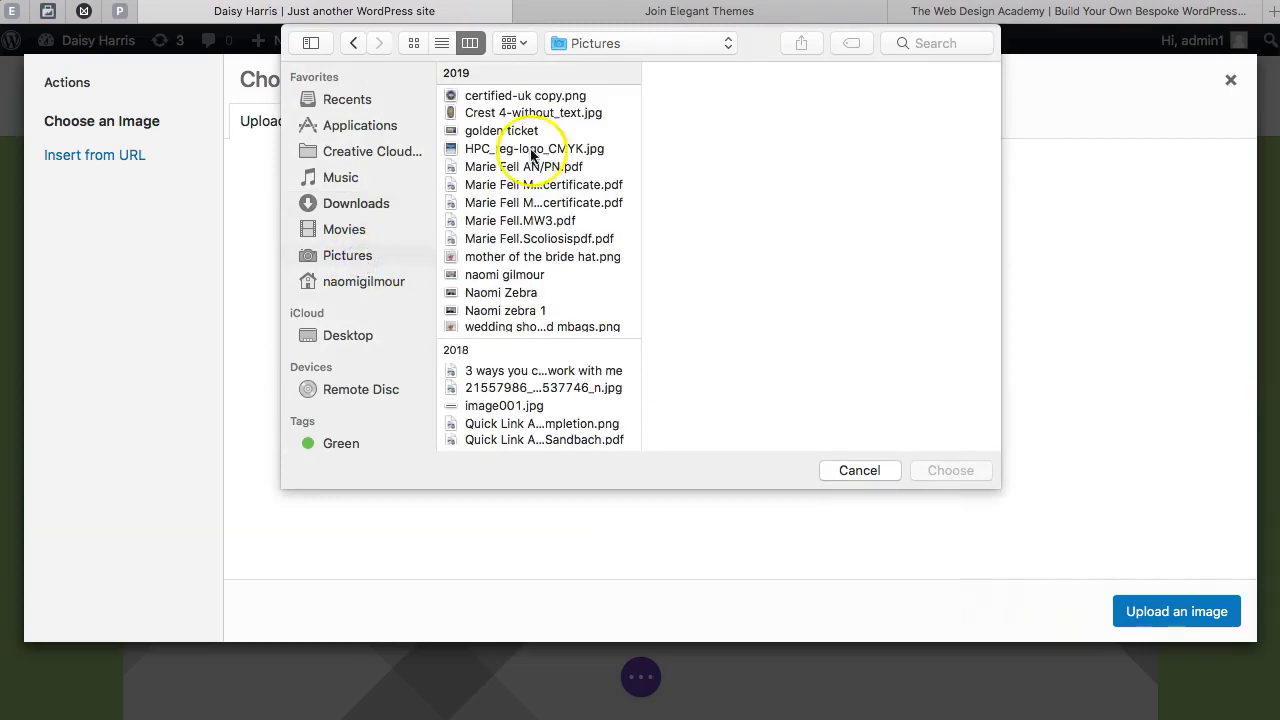
click(336, 334)
click(504, 99)
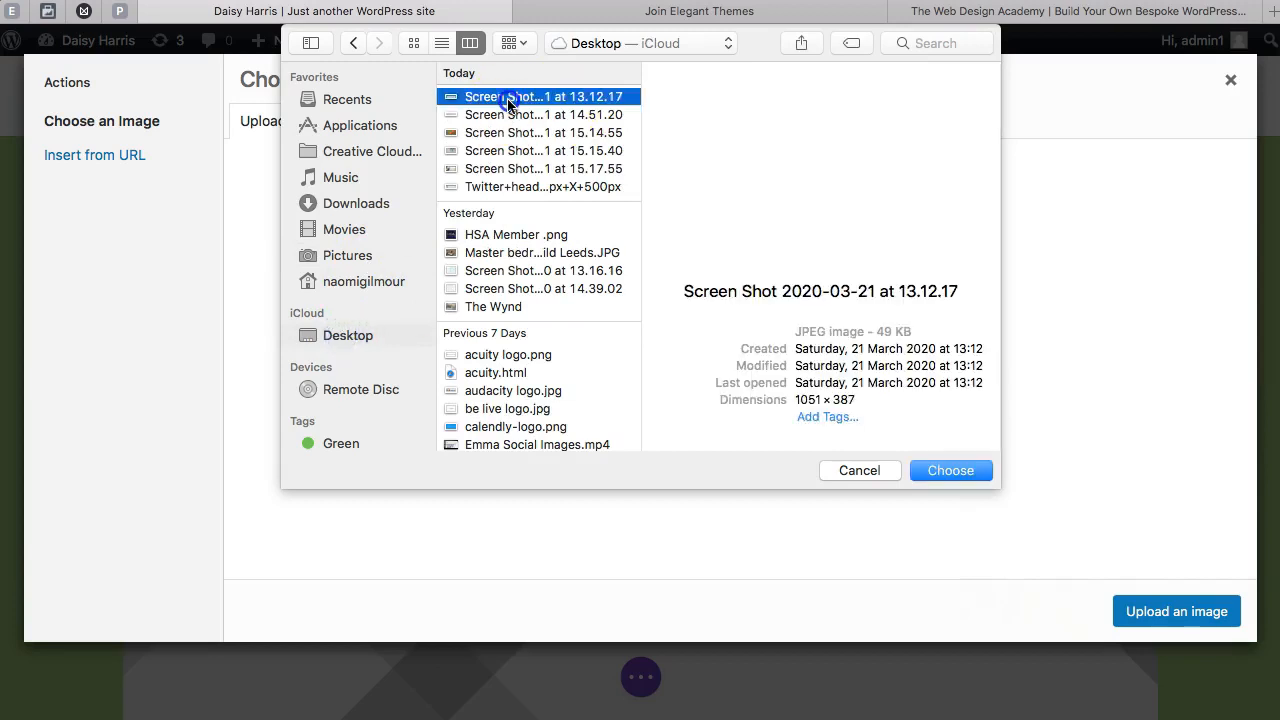
key(shift+Down)
key(shift+Down)
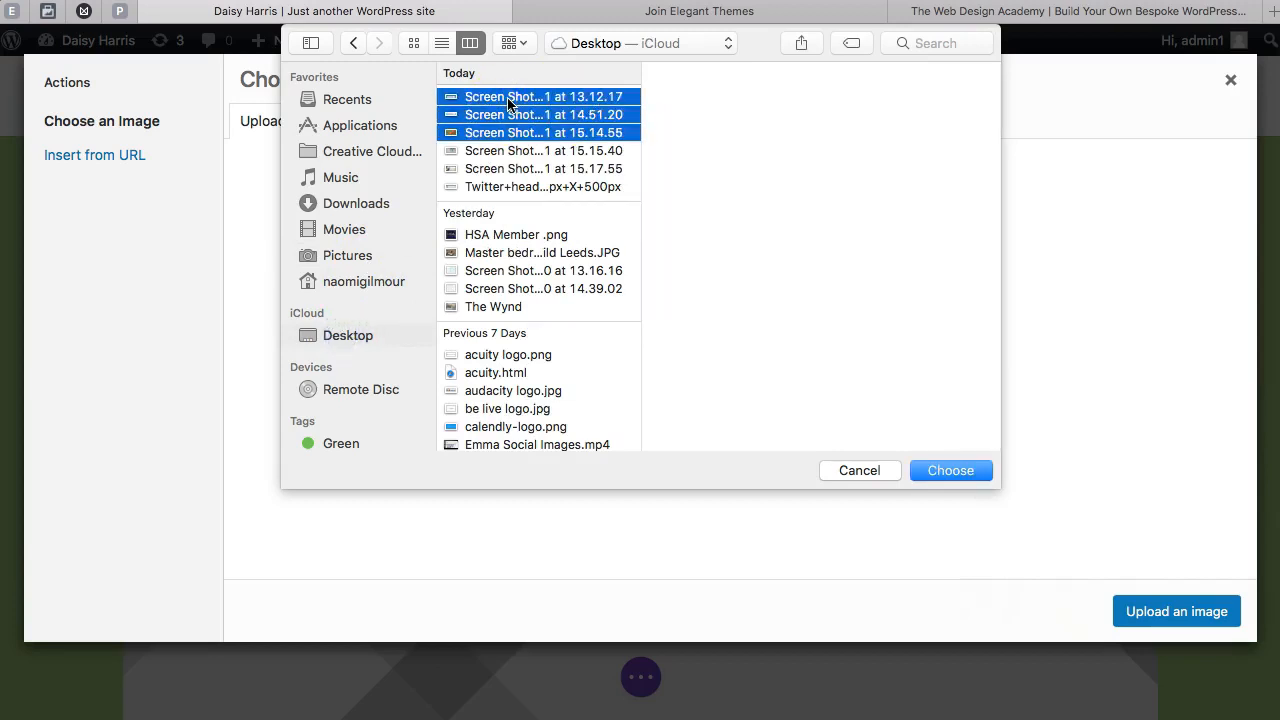
click(508, 103)
key(Down)
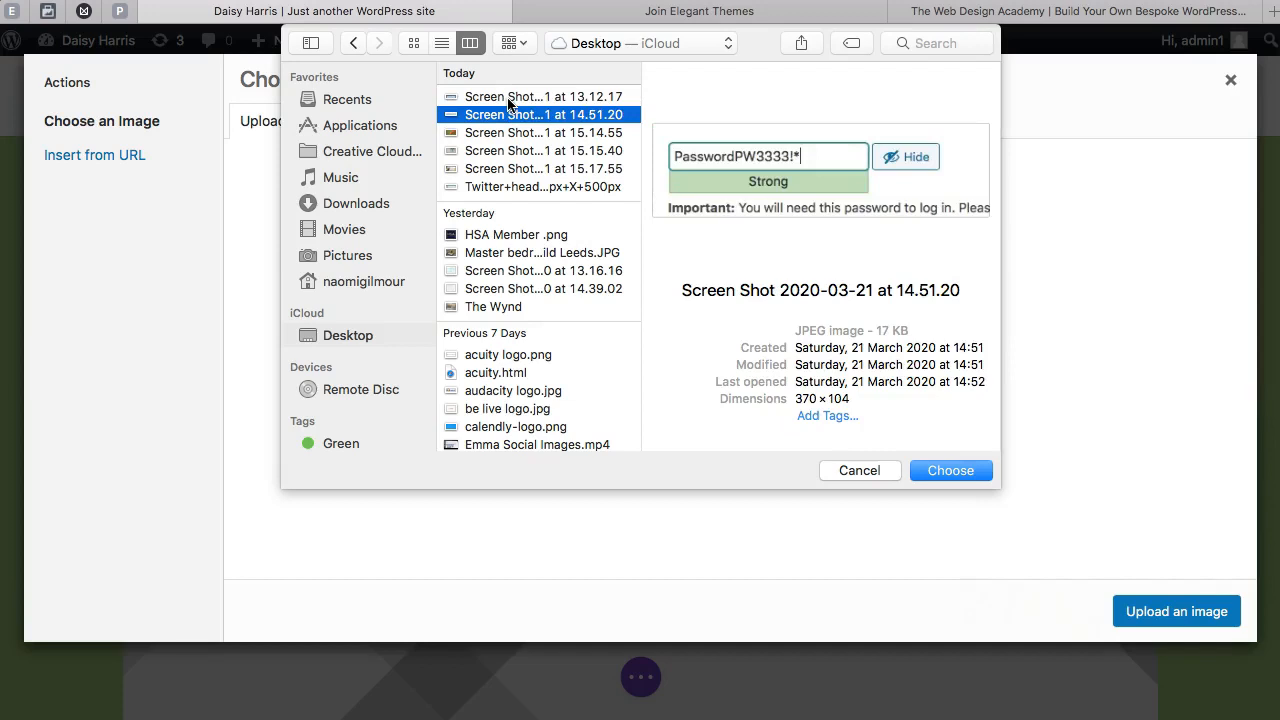
key(Down)
key(shift+Down)
key(shift+Down)
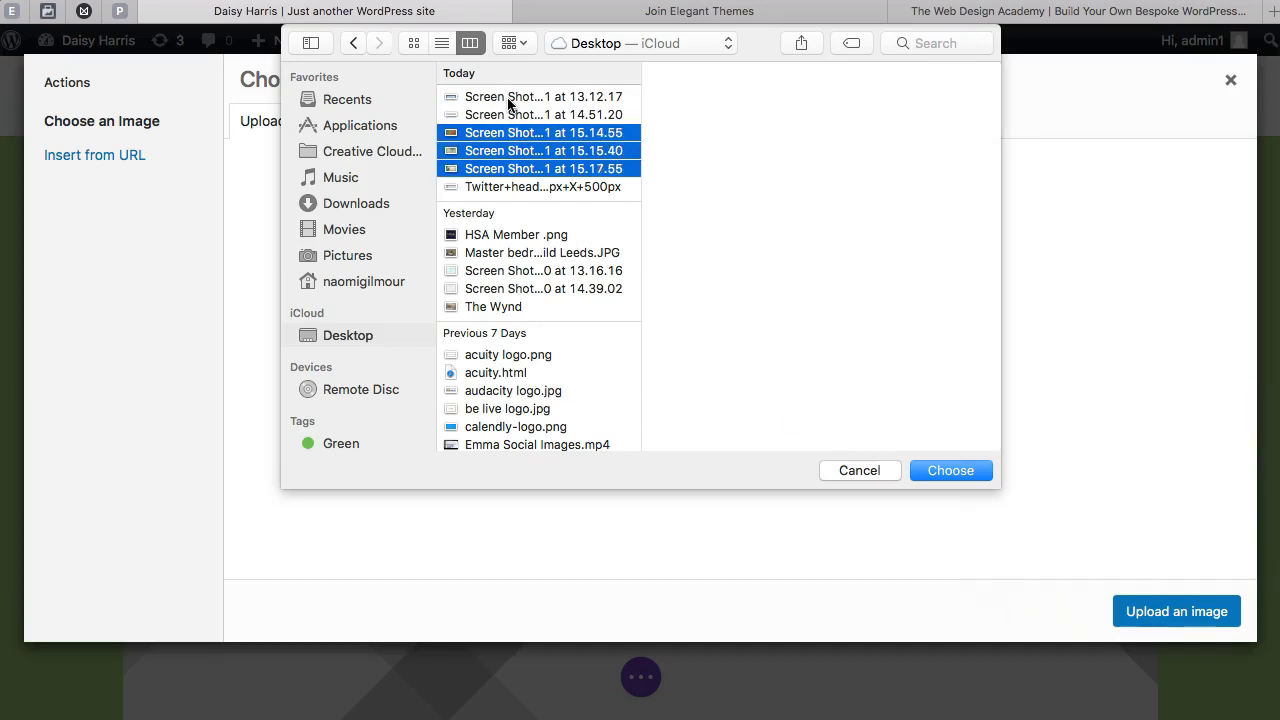
key(shift+Down)
click(940, 470)
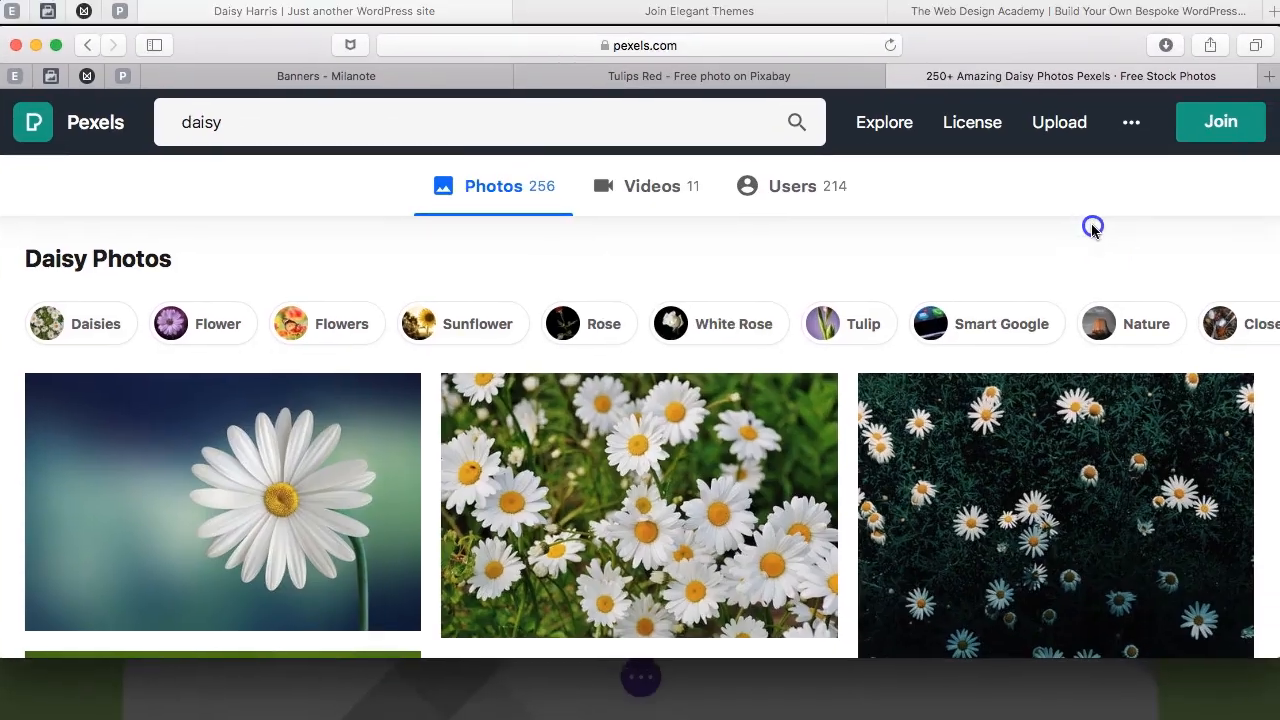
Browse the Pexels daisy photo results, then go back to the WordPress image chooser
click(289, 126)
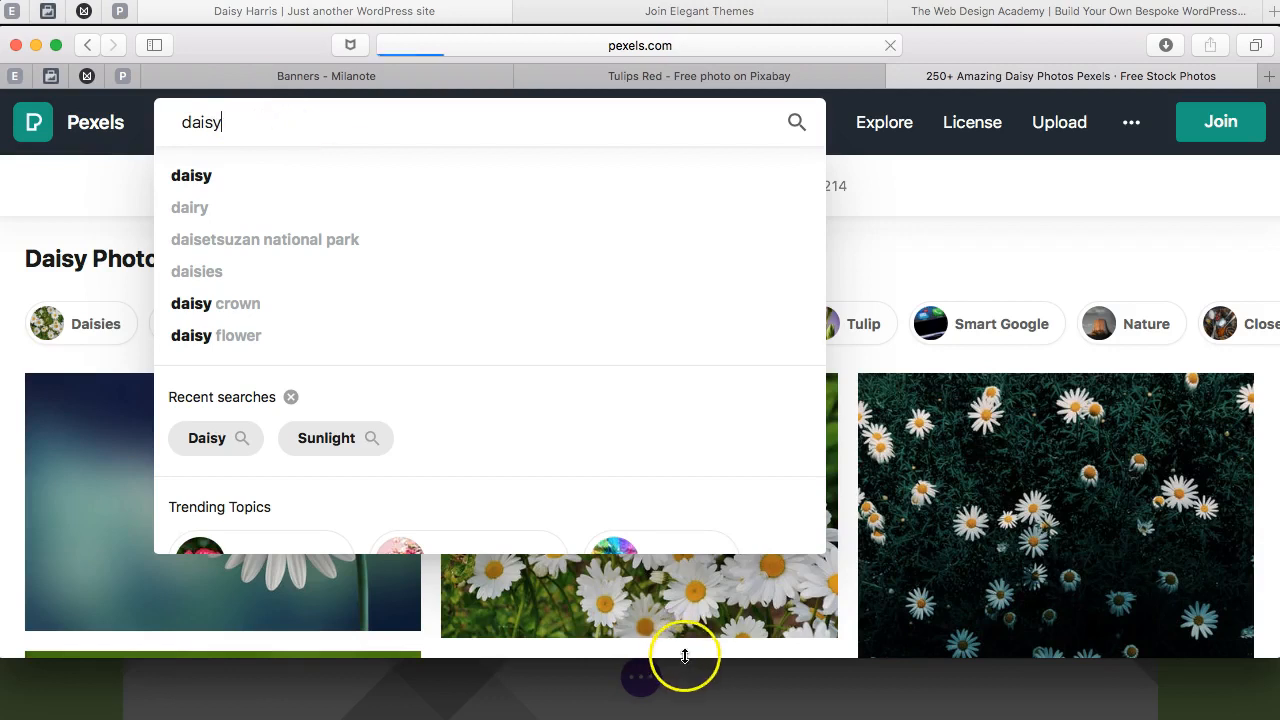
scroll(943, 543, down, 5)
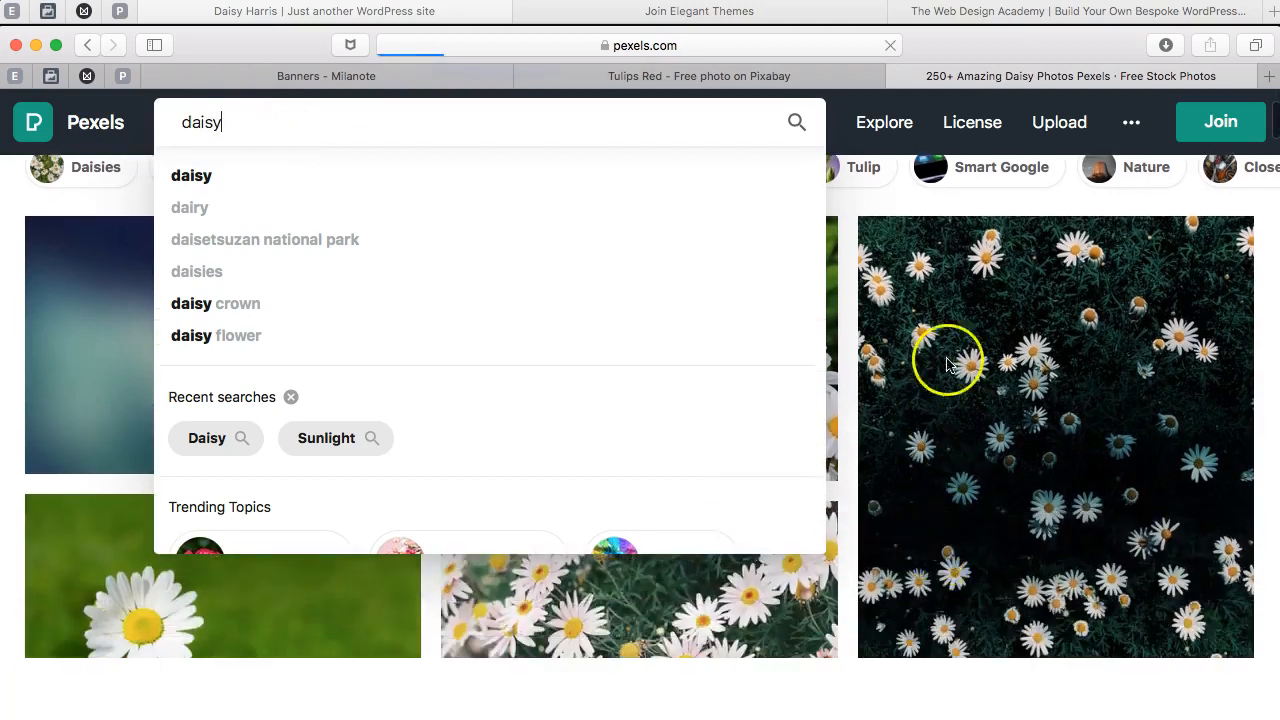
scroll(741, 303, down, 12)
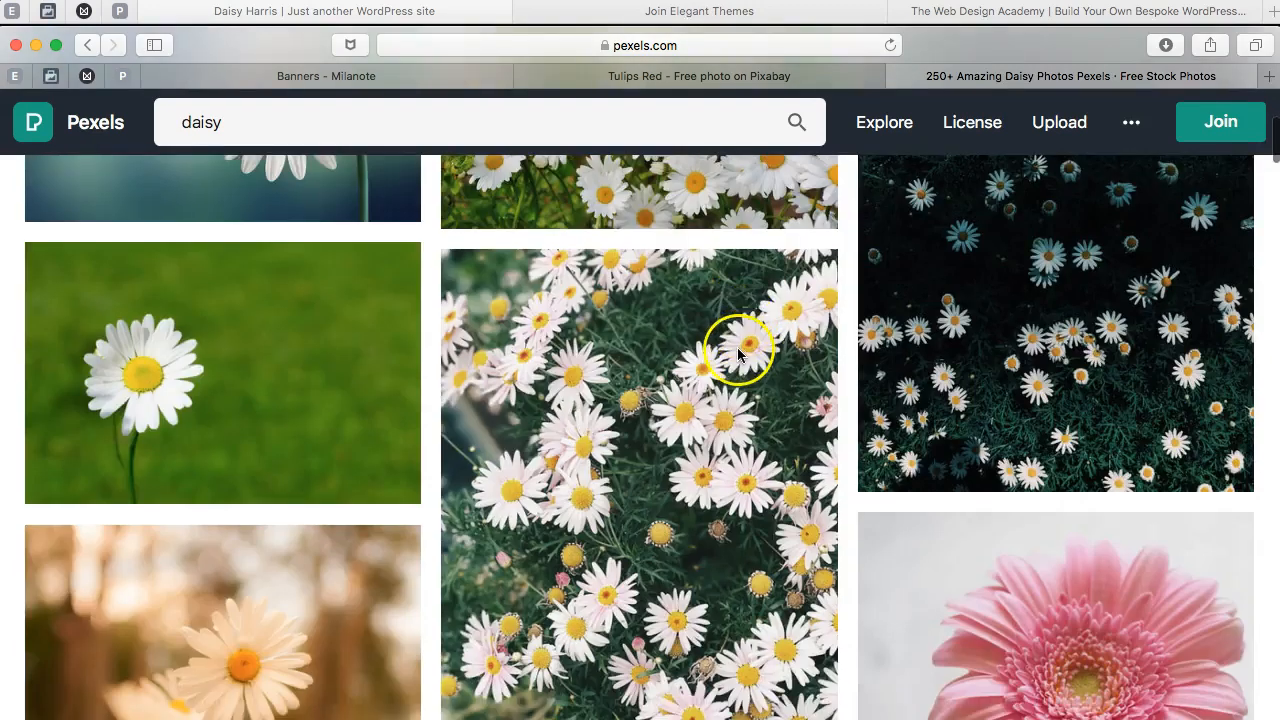
scroll(737, 355, down, 8)
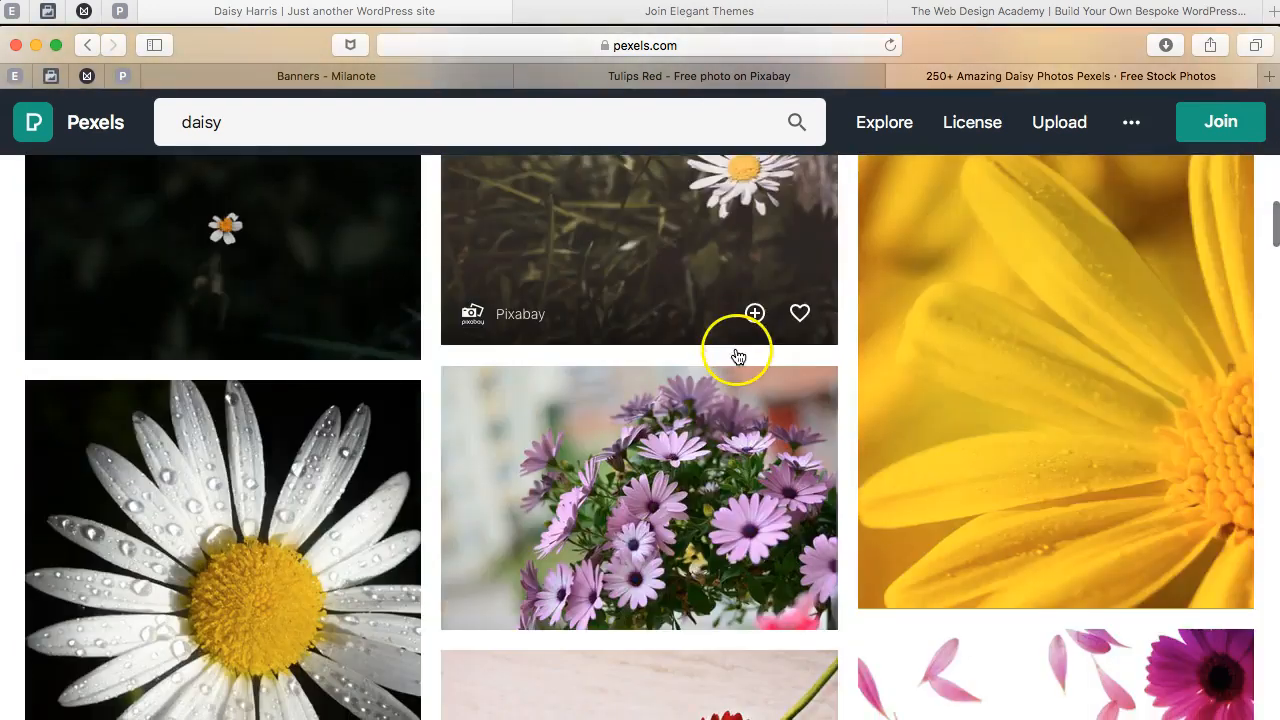
scroll(737, 353, down, 6)
scroll(735, 350, down, 14)
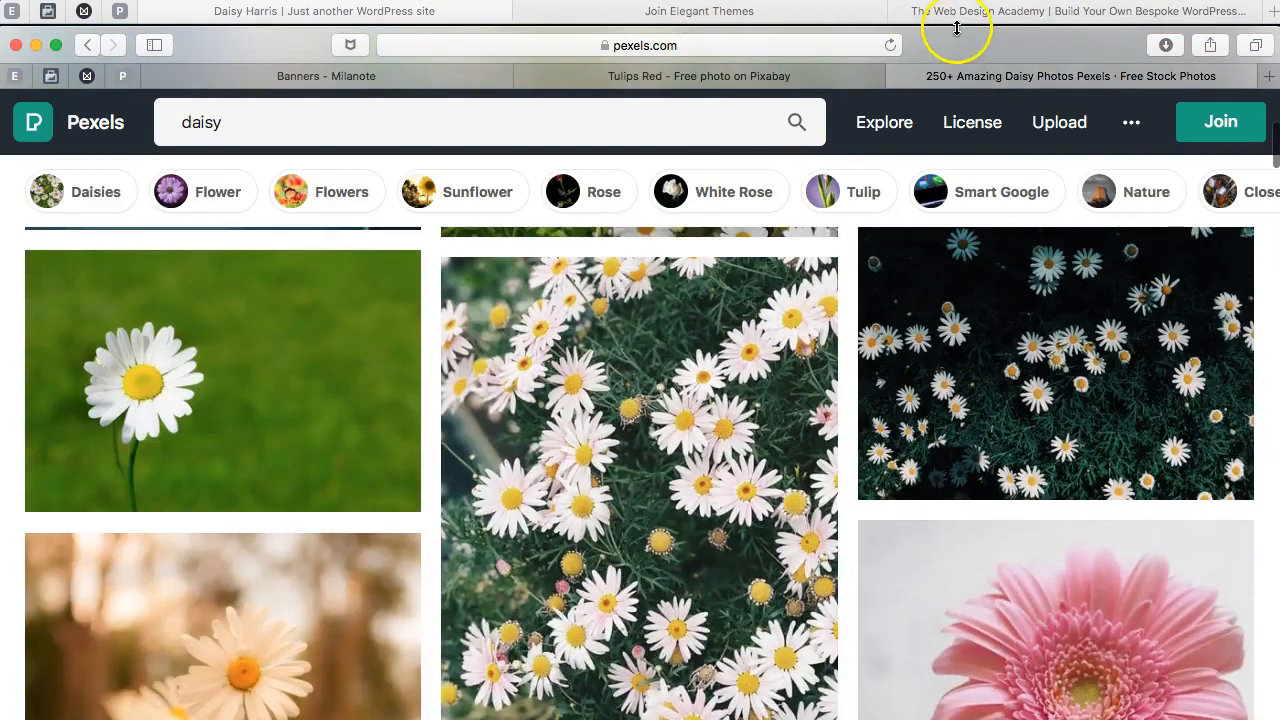
click(957, 18)
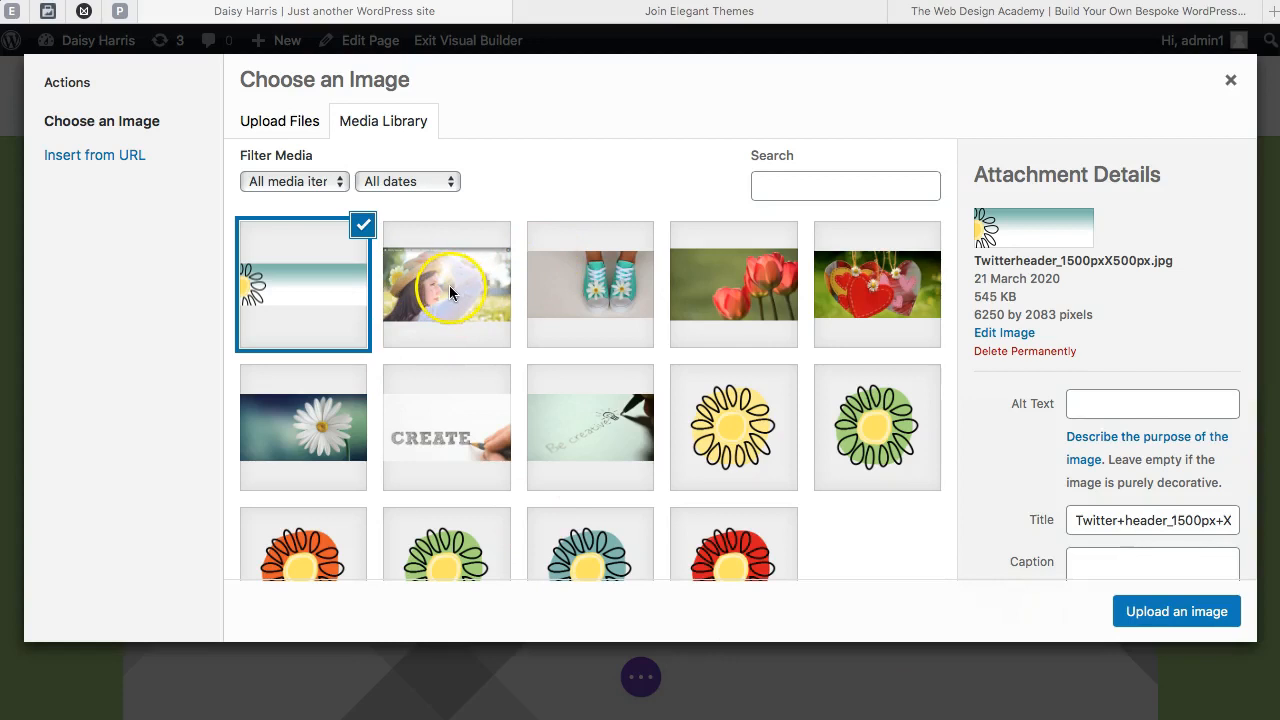
Insert the photo of the woman in the daisy-trimmed straw hat into the Home page image module
click(444, 436)
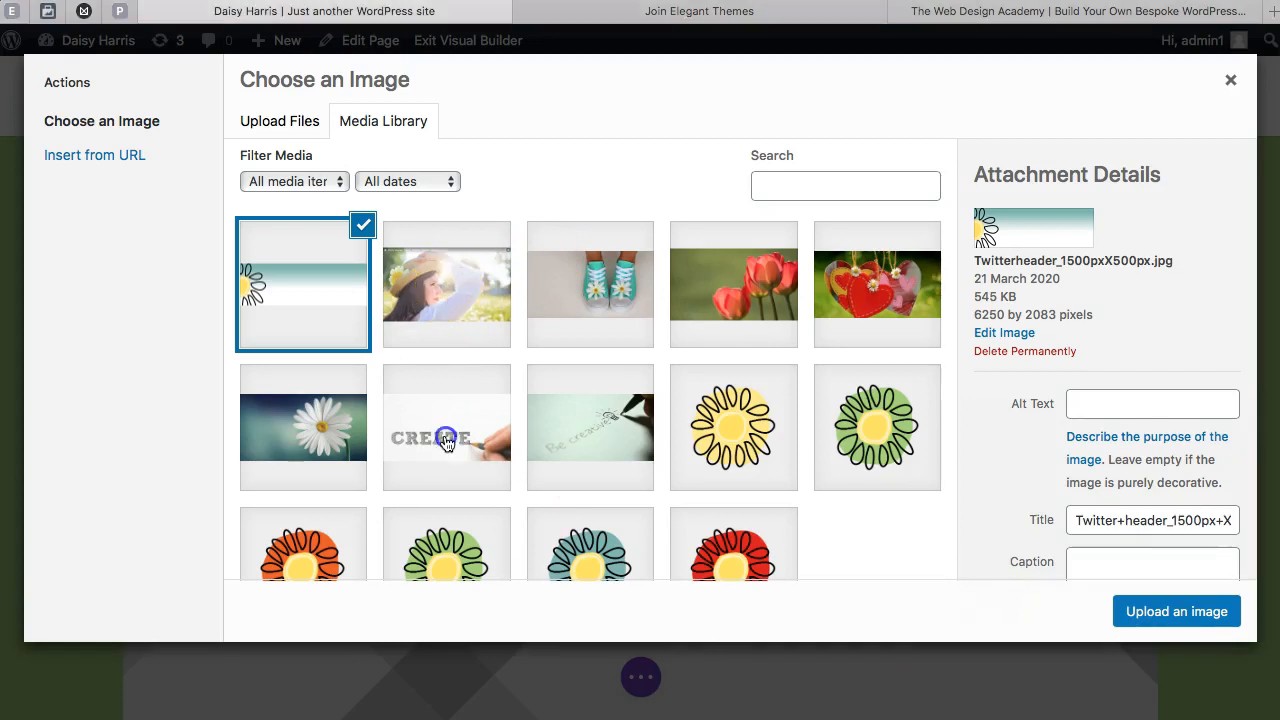
click(451, 290)
click(320, 257)
click(366, 232)
click(431, 267)
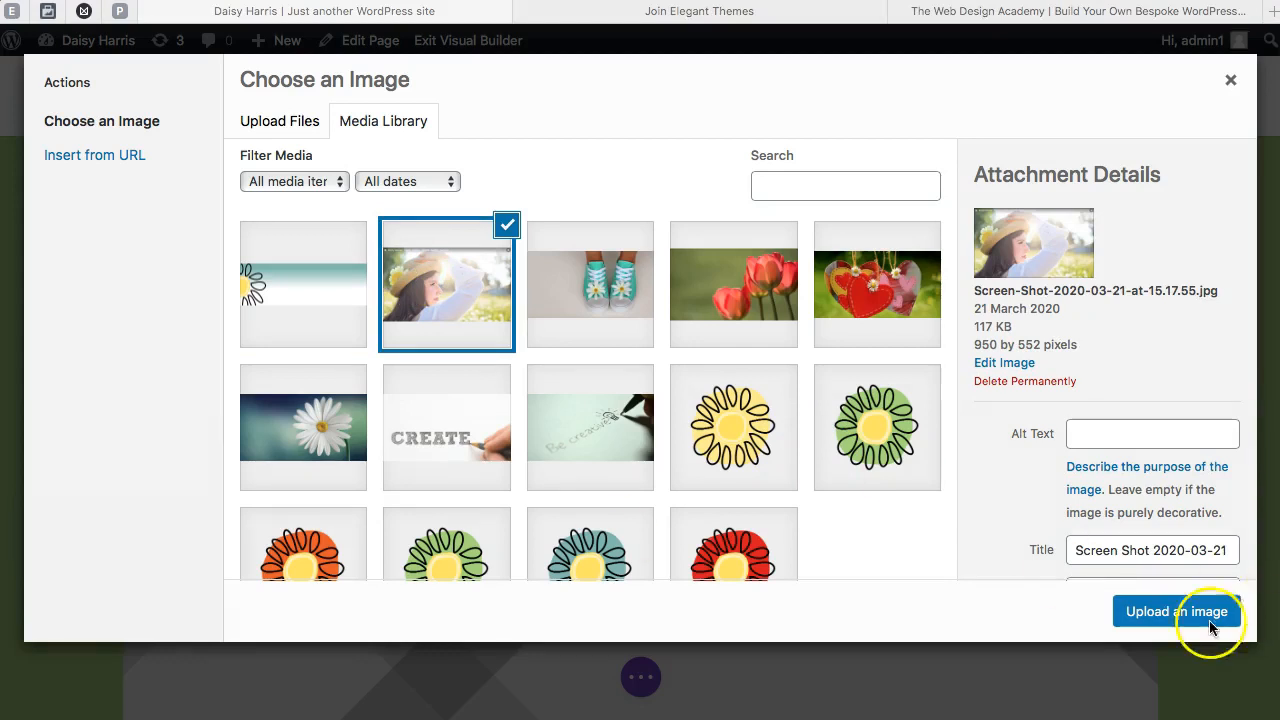
click(1175, 618)
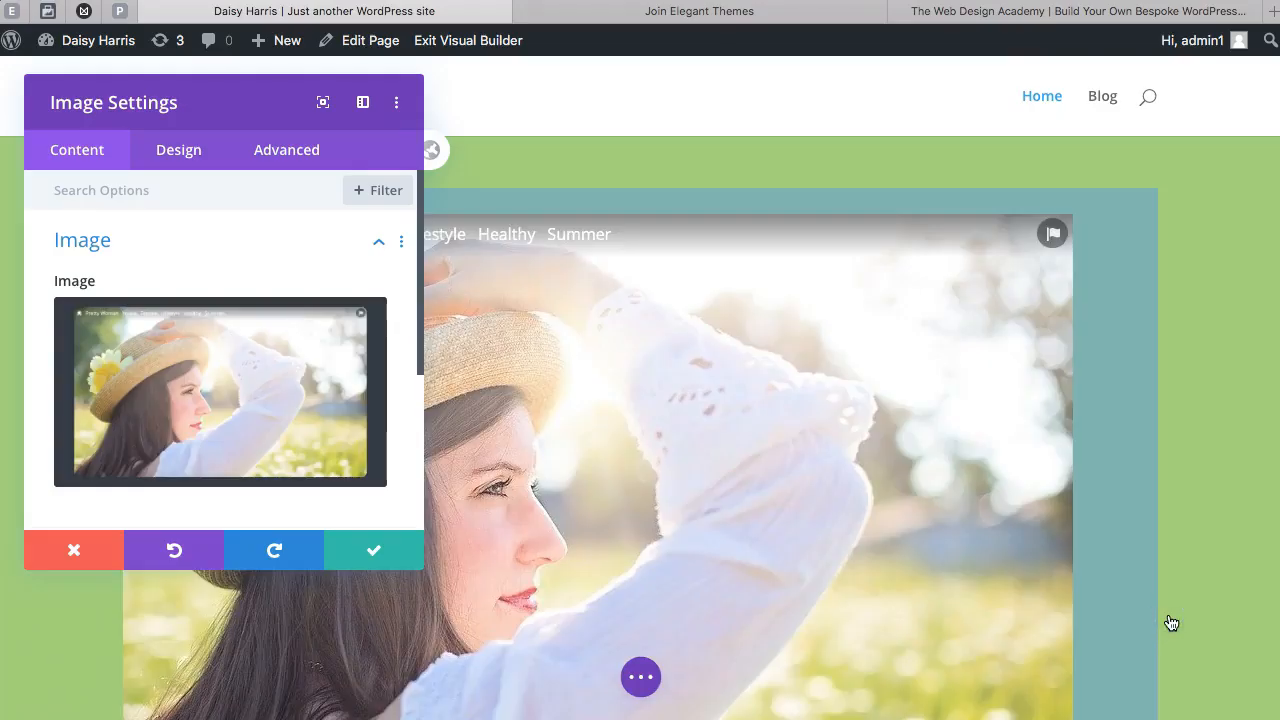
click(373, 553)
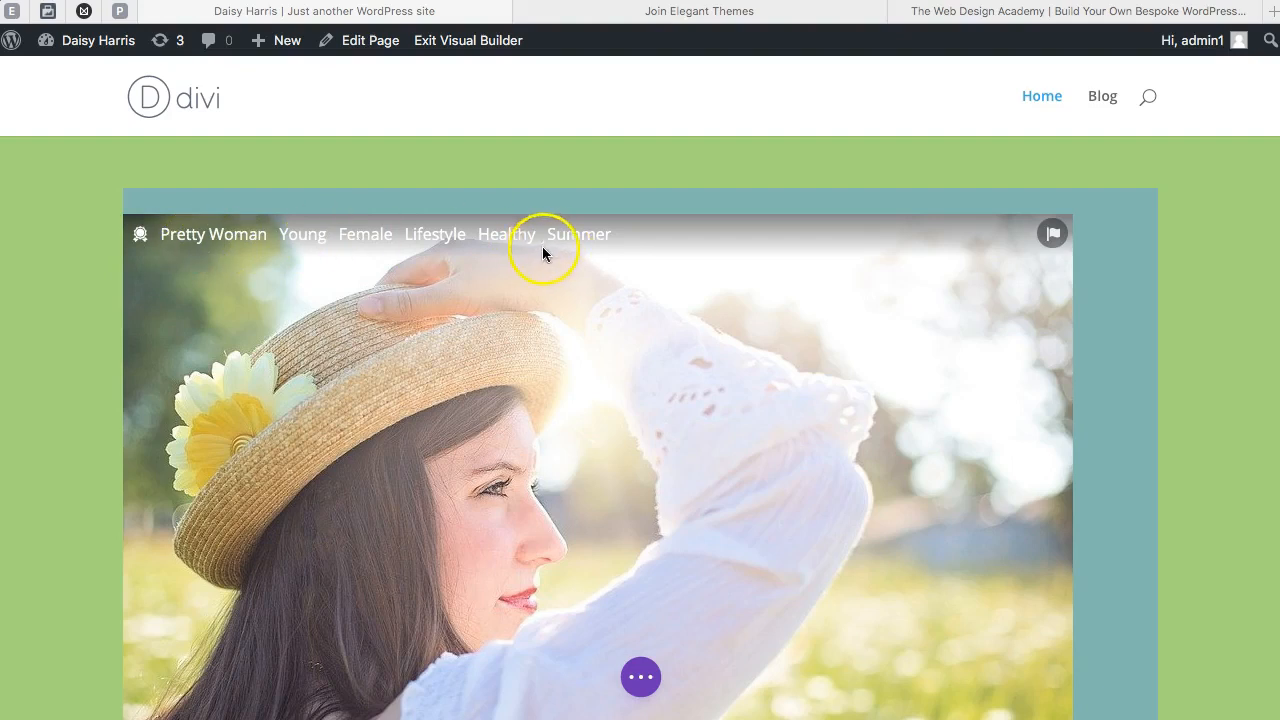
scroll(880, 440, down, 2)
scroll(882, 440, up, 2)
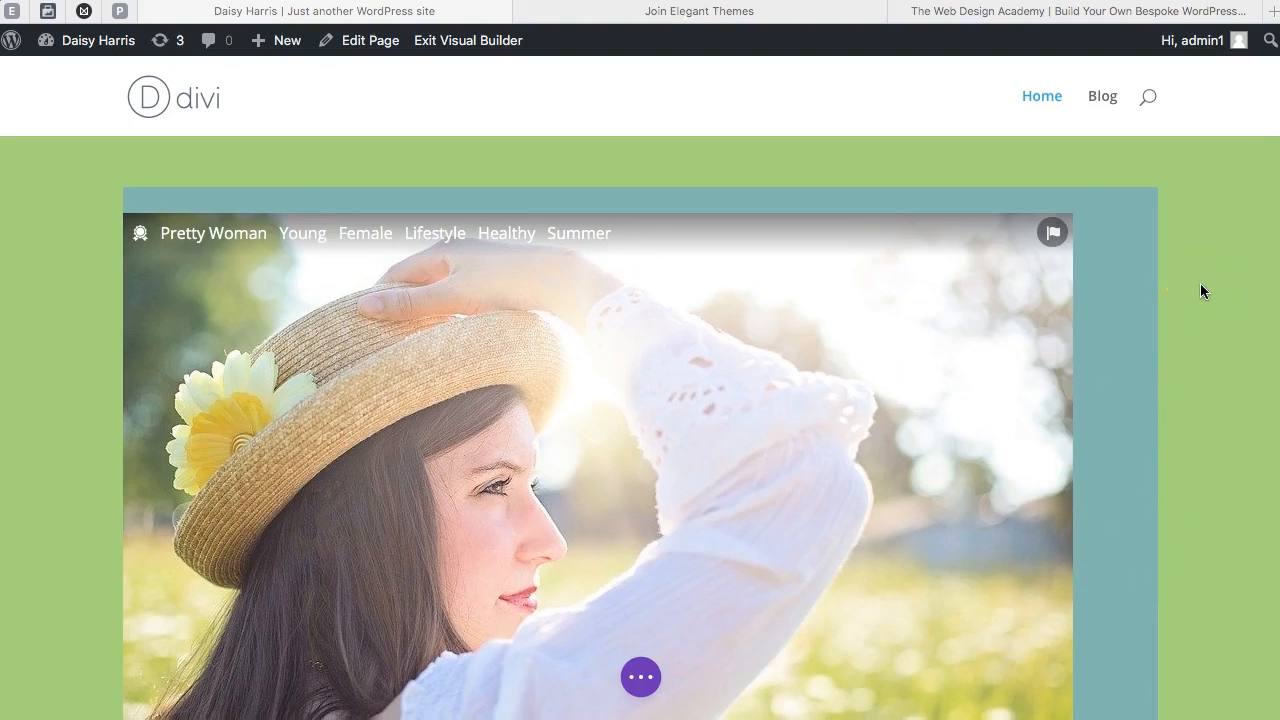
Delete the row holding the photo and insert a one-column row in its place
click(645, 680)
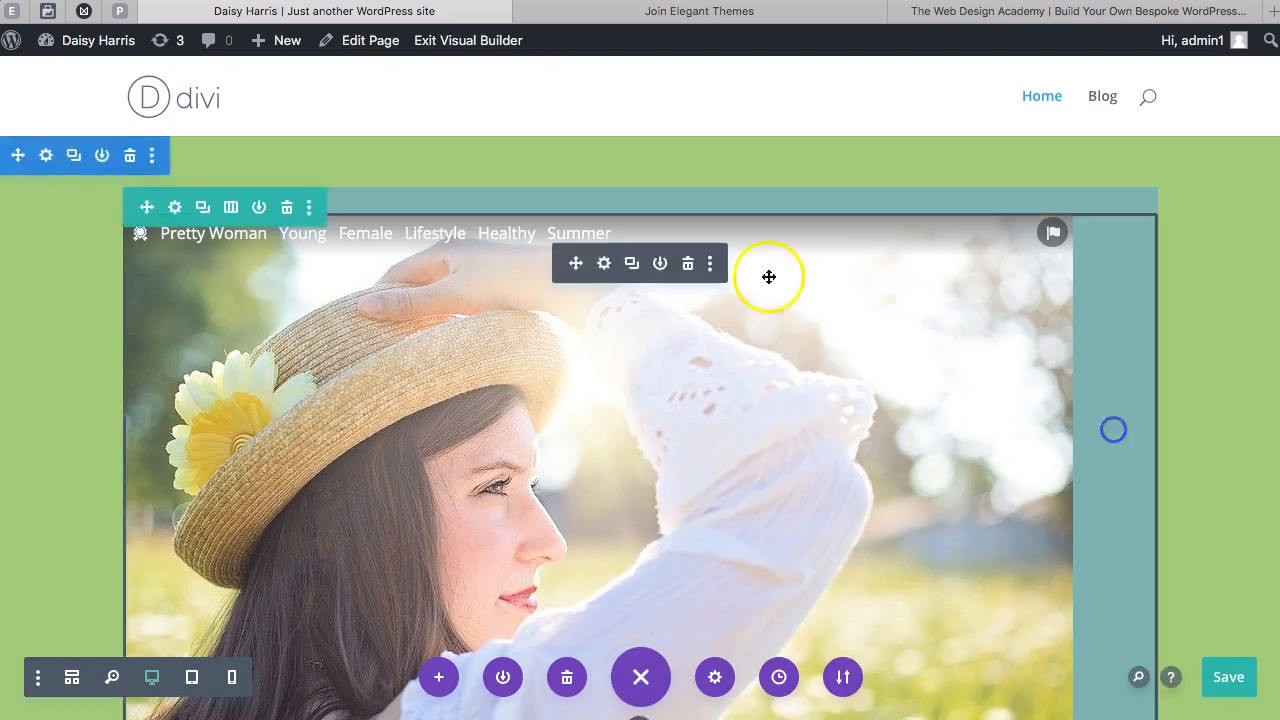
click(129, 156)
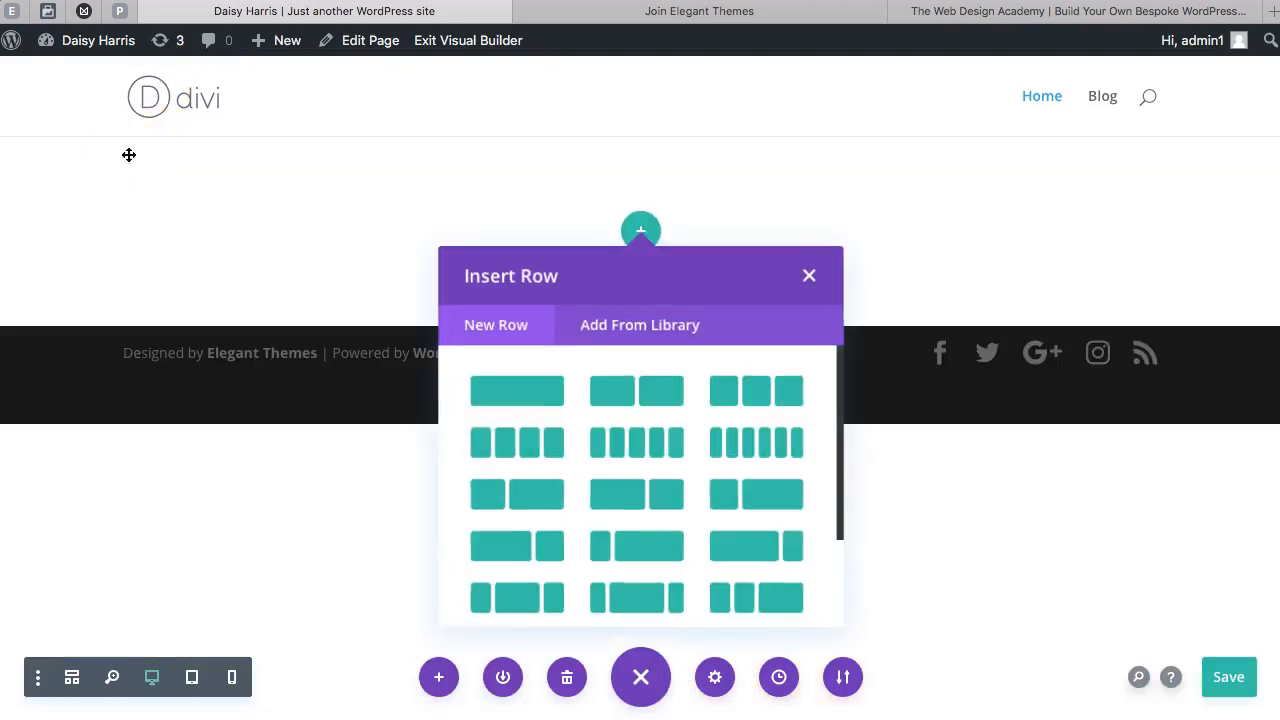
click(537, 392)
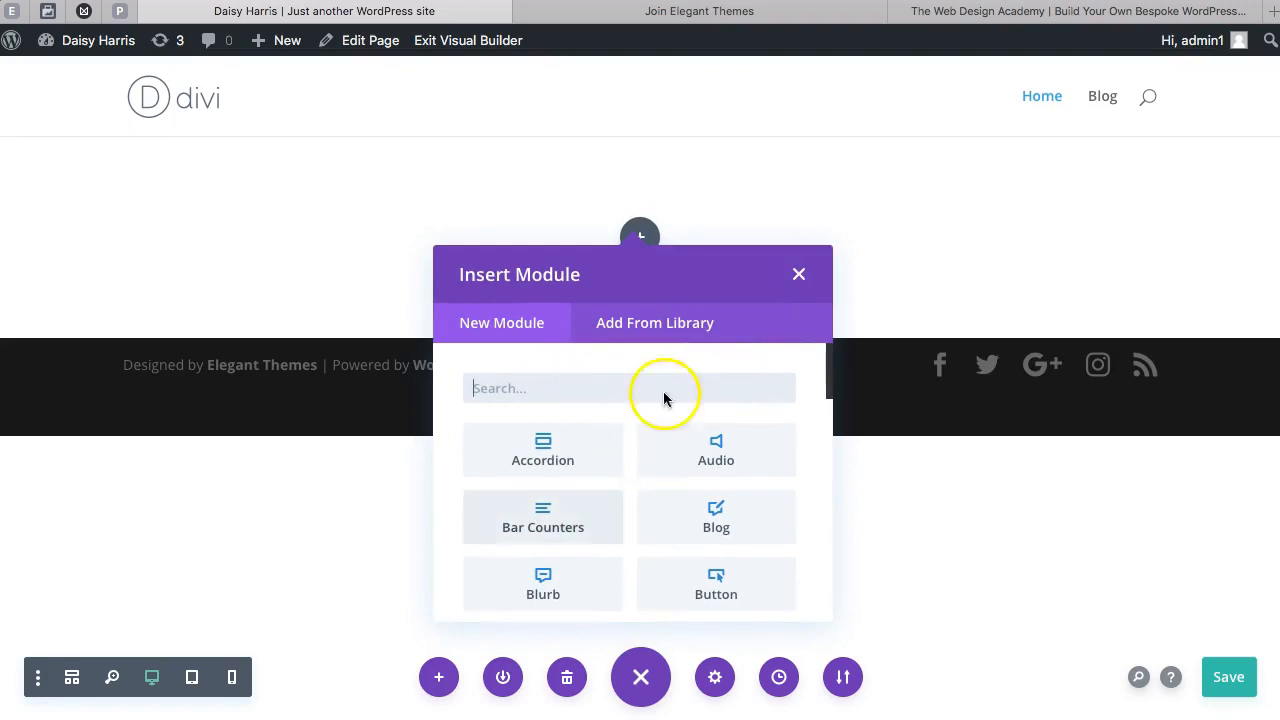
Add a Text module with placeholder copy to the new row, then open its section settings
click(618, 387)
text(text)
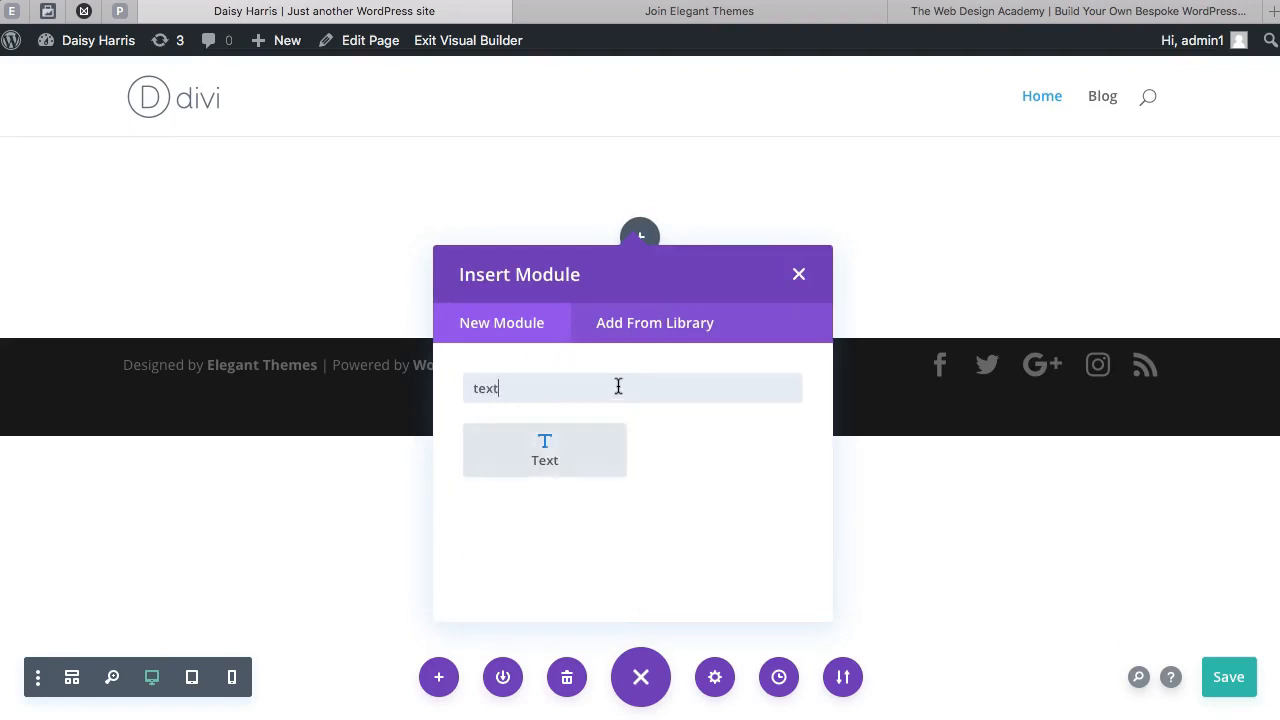
key(Return)
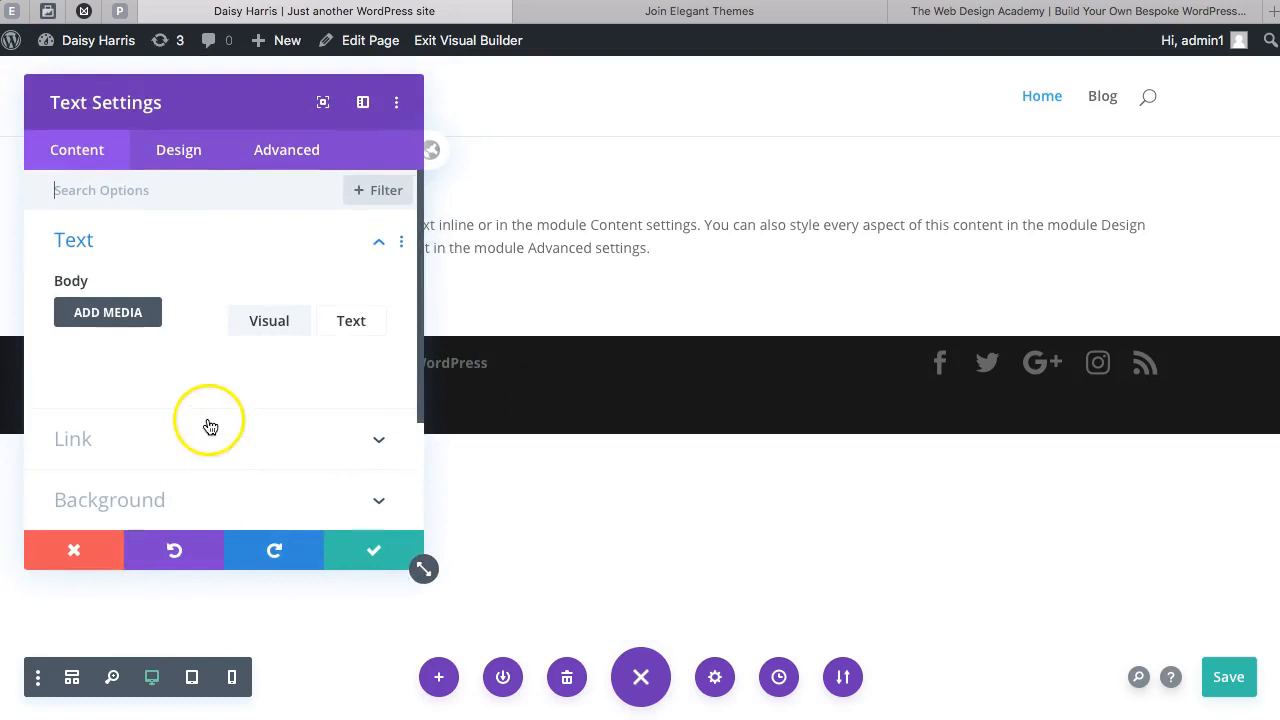
click(369, 552)
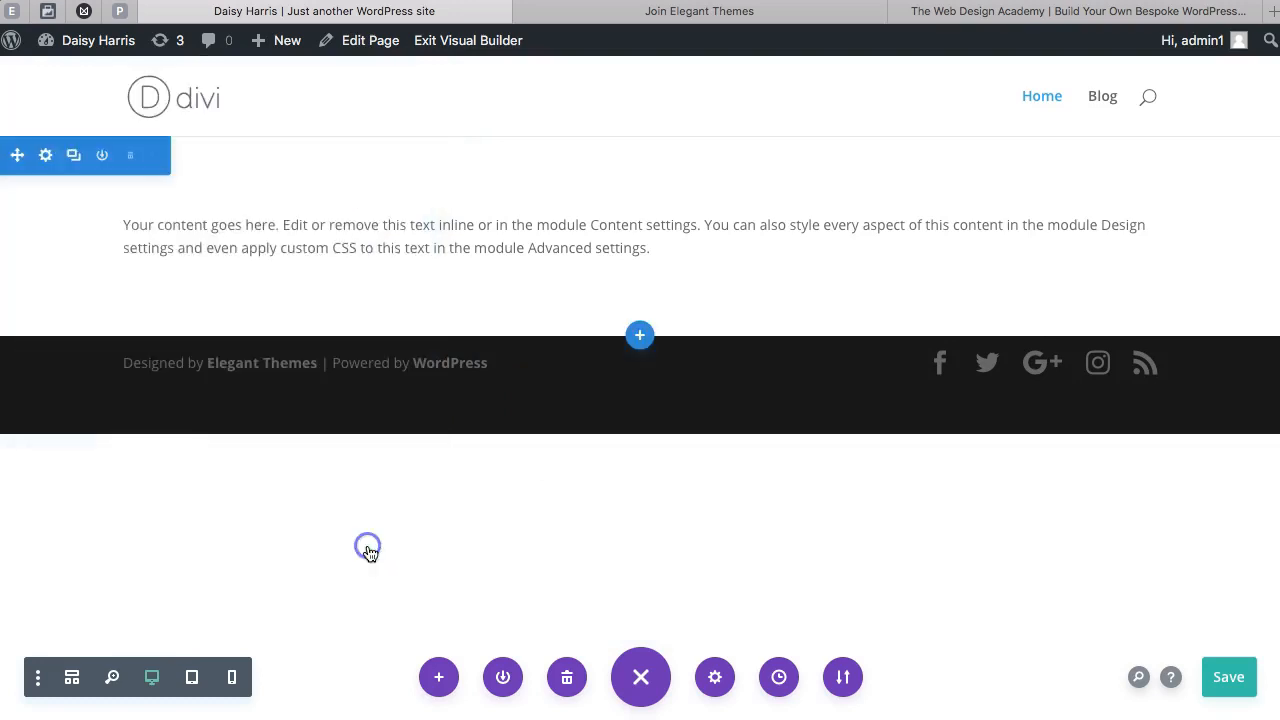
click(46, 156)
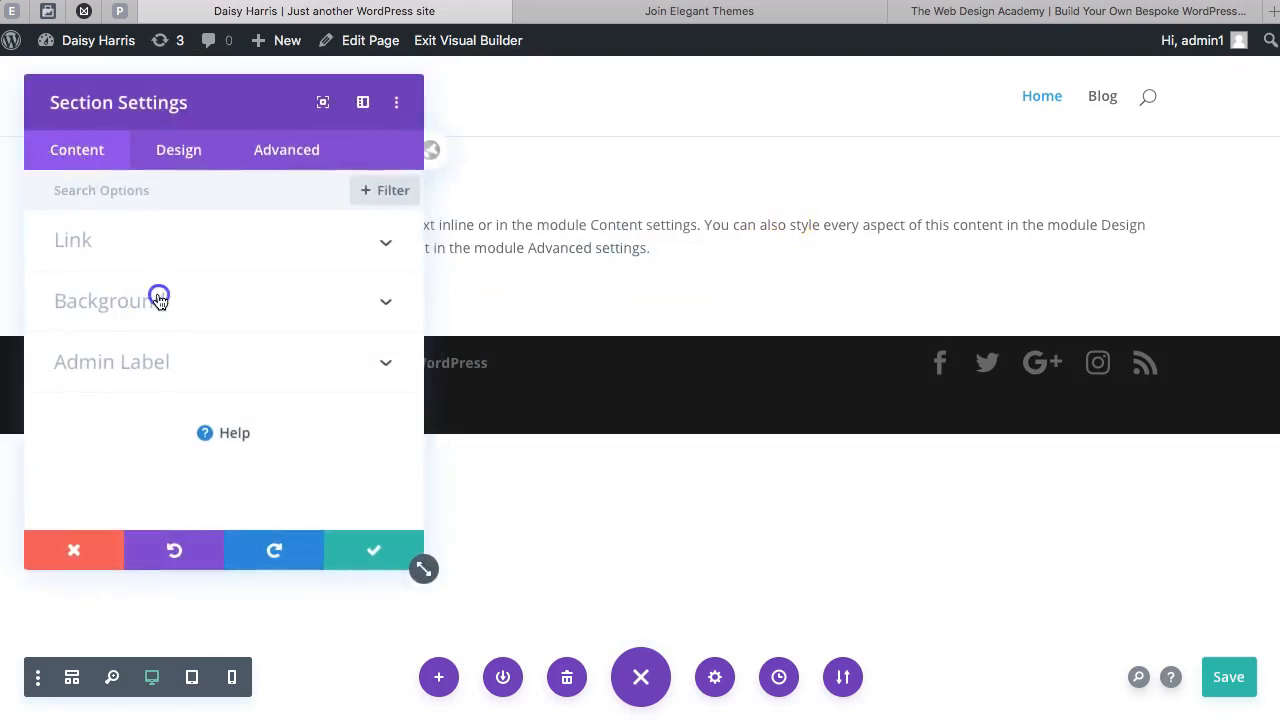
Set the section's background image to the photo of teal sneakers laced with daisies
click(159, 300)
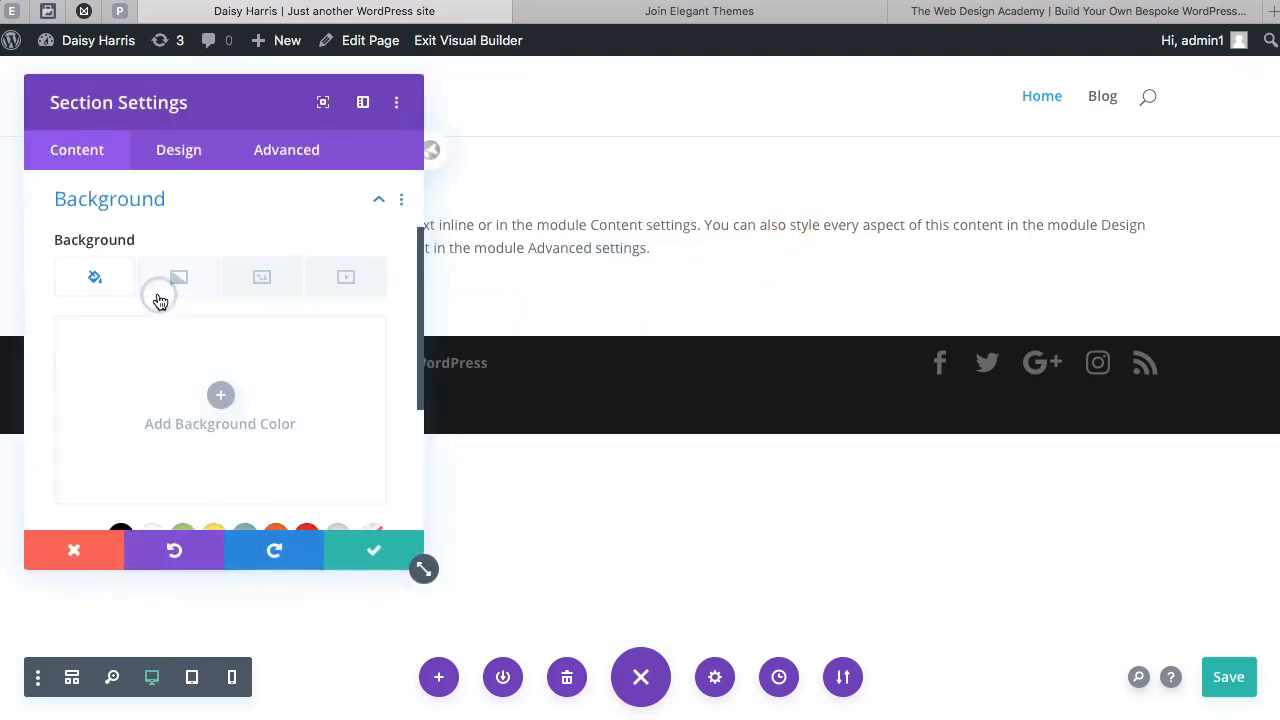
click(265, 287)
click(212, 410)
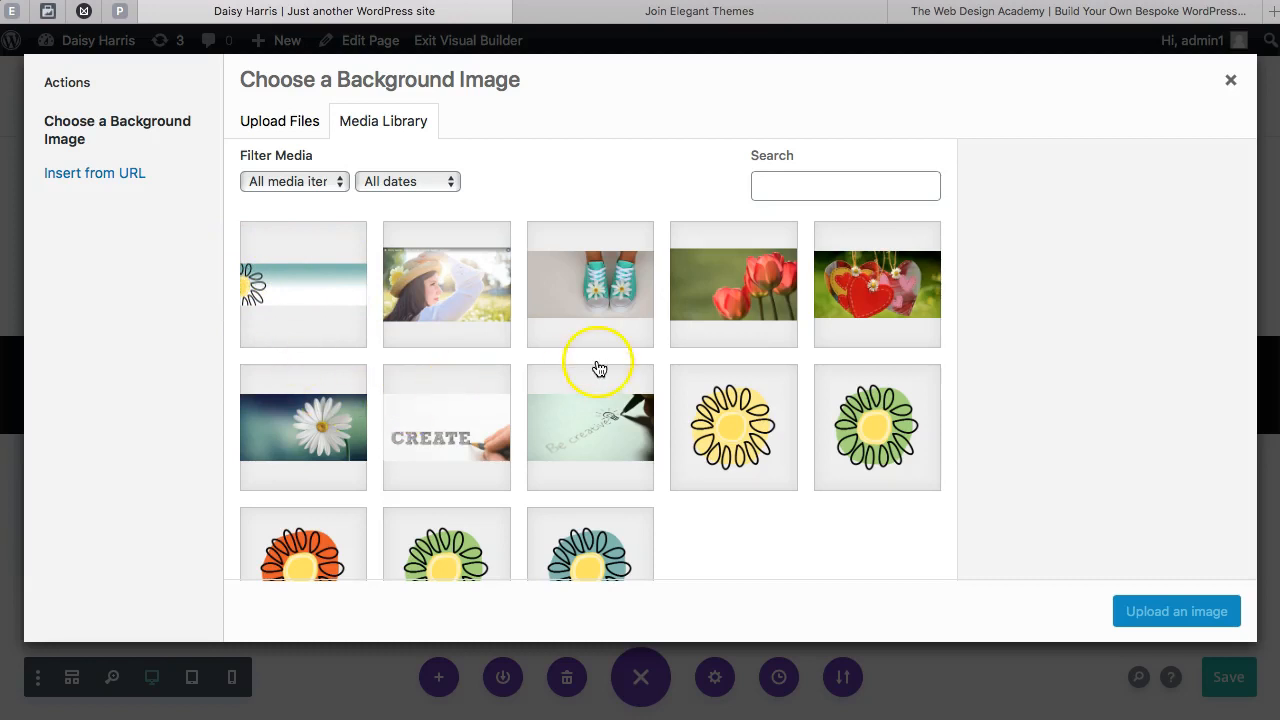
click(580, 280)
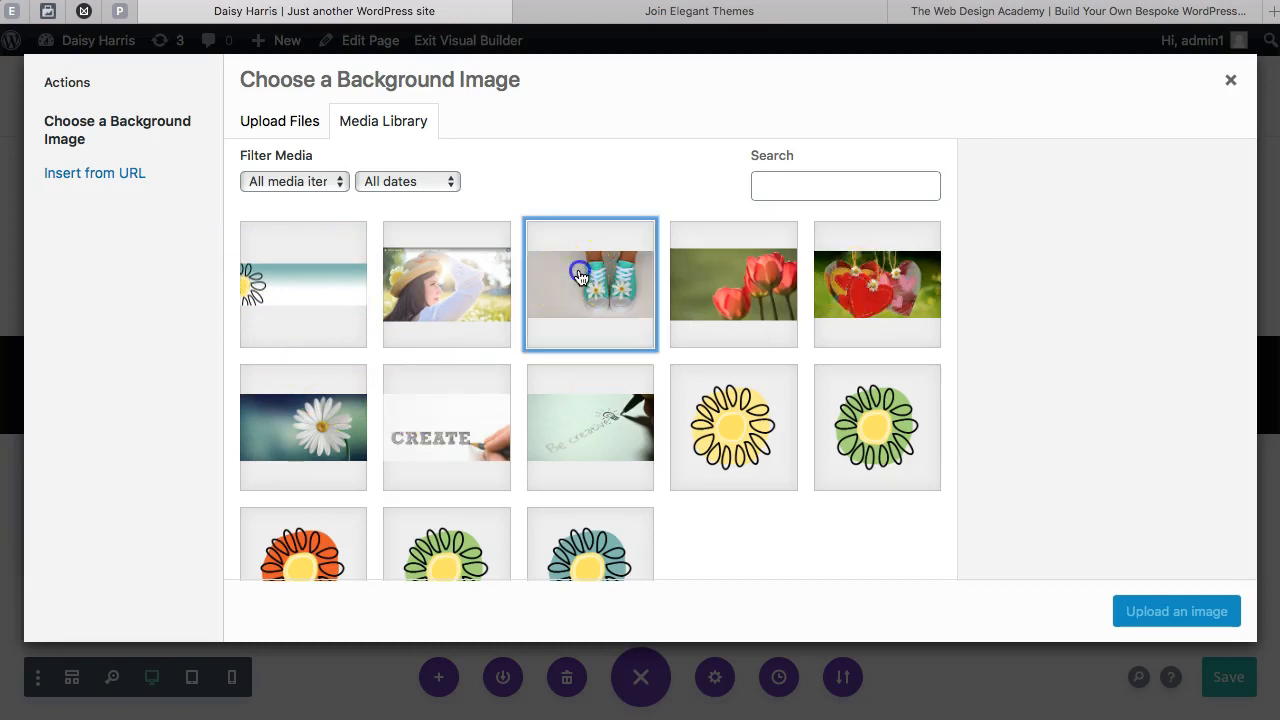
click(1137, 609)
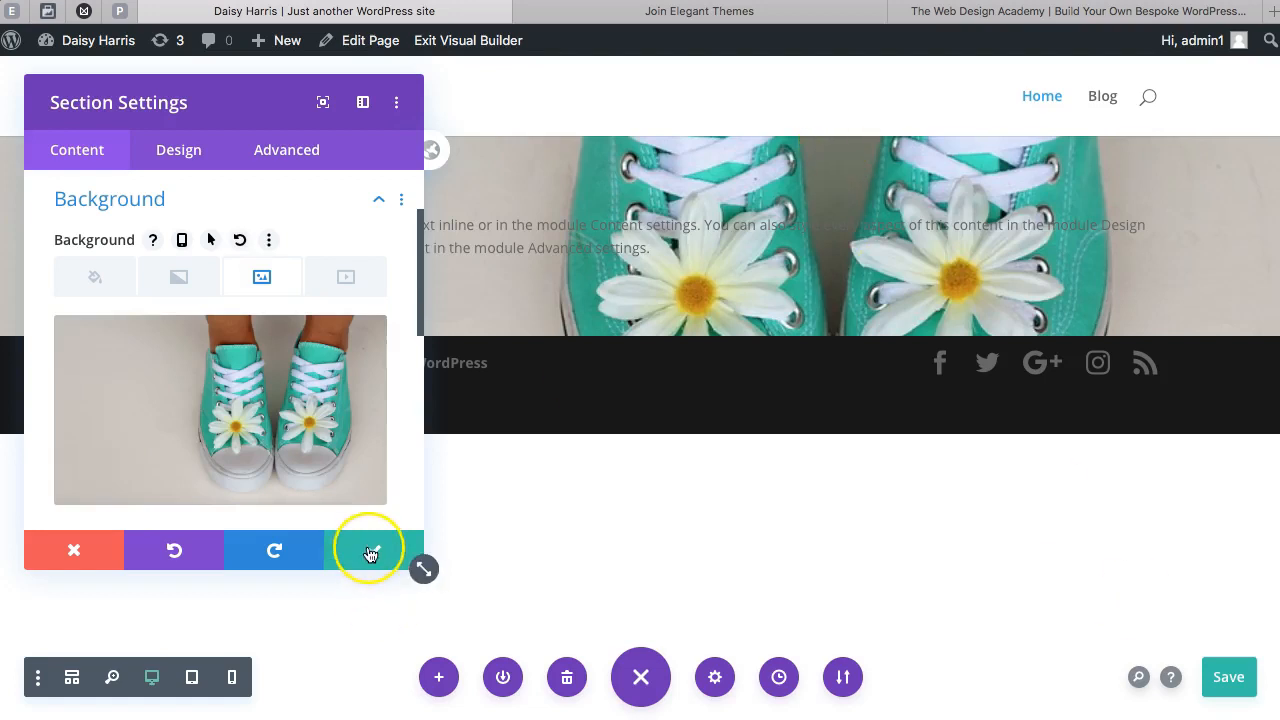
click(370, 553)
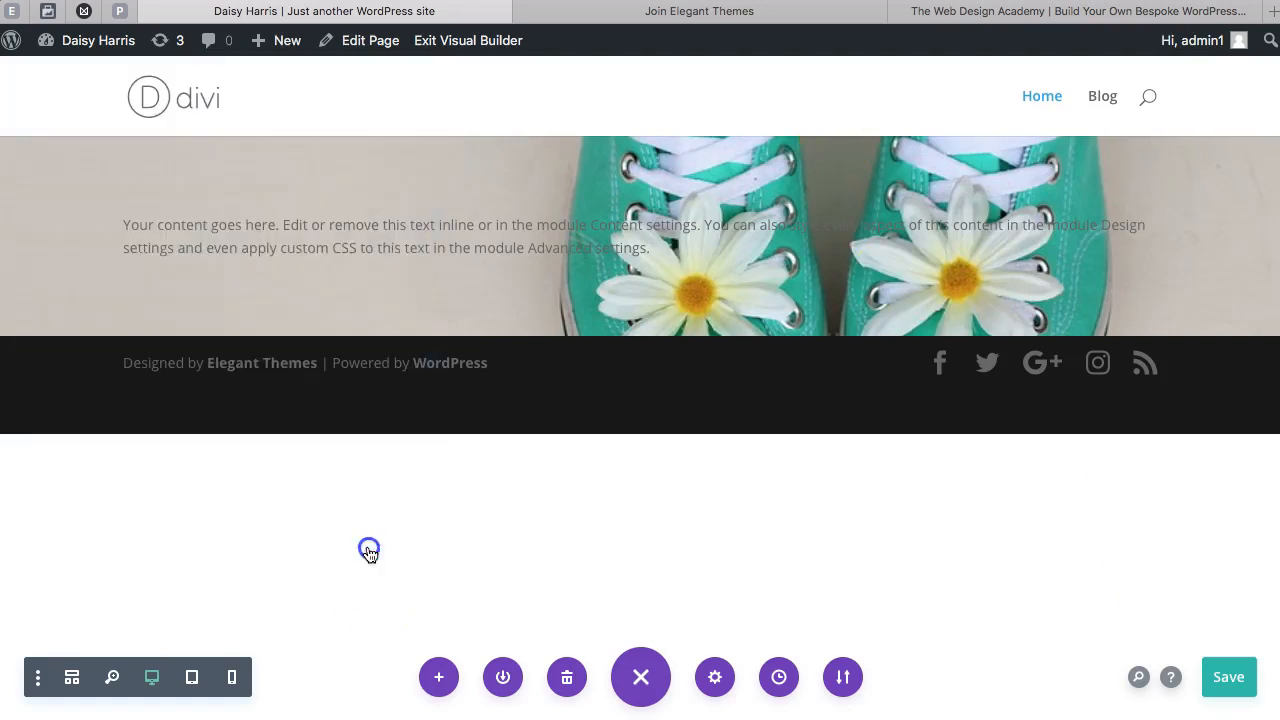
Duplicate the placeholder text module five times
click(630, 225)
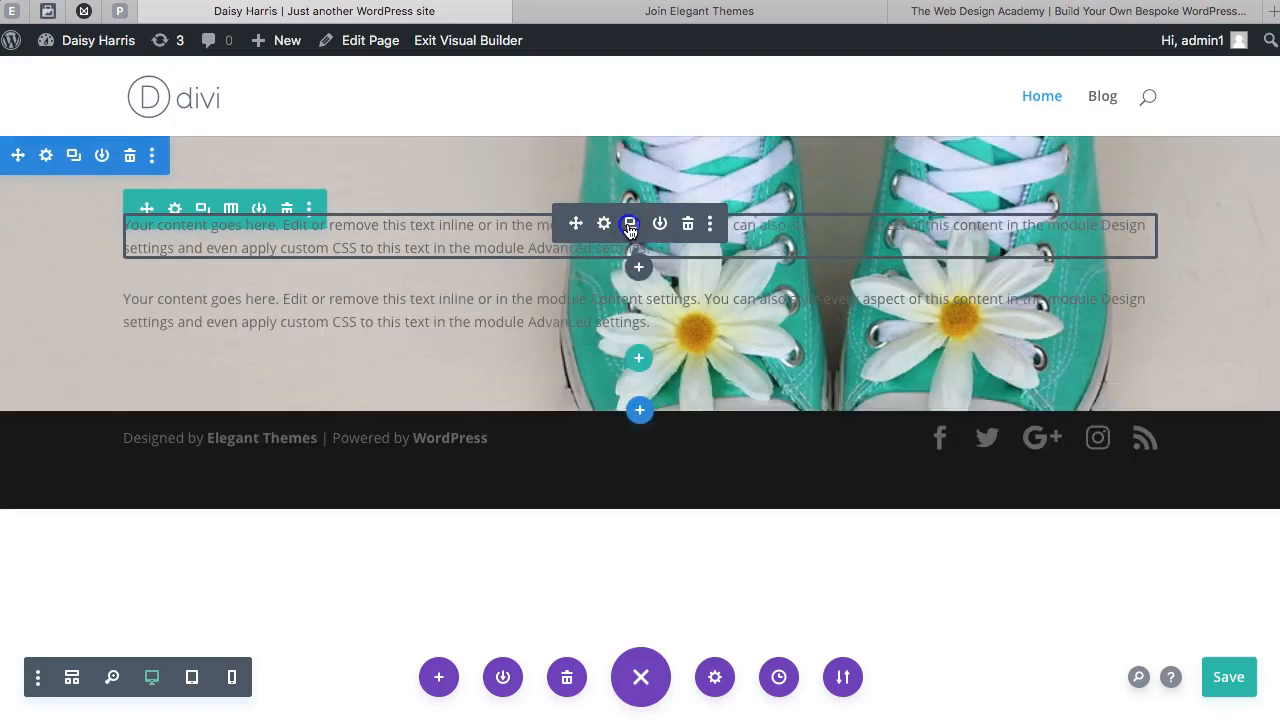
click(630, 225)
click(630, 225)
click(630, 225)
click(630, 225)
click(630, 225)
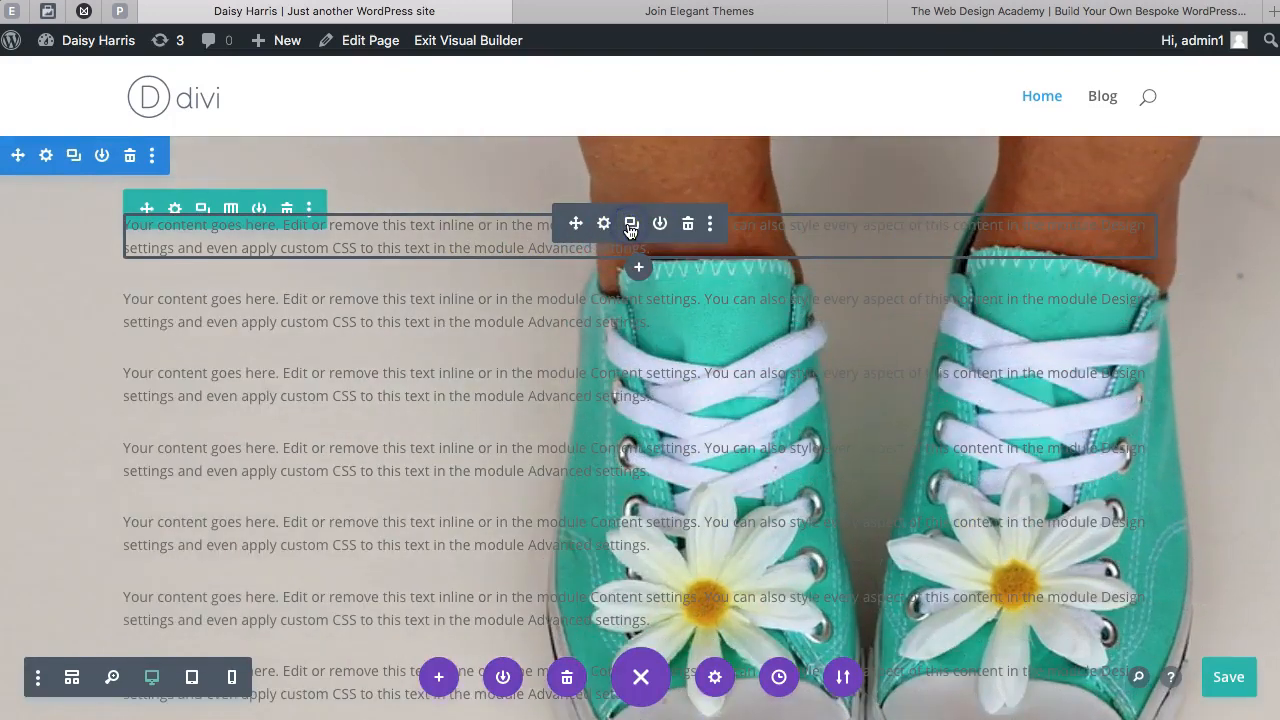
Delete every placeholder text copy, leaving an empty row, and save the page
scroll(623, 305, down, 3)
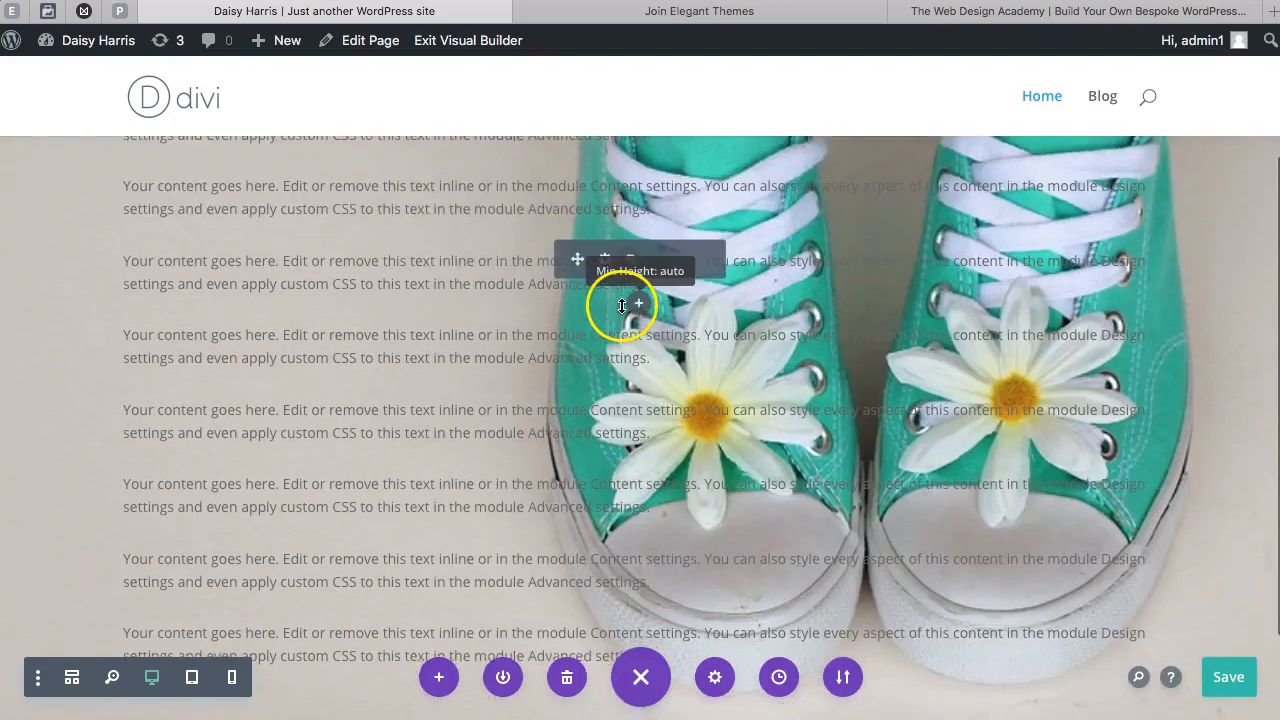
scroll(623, 305, up, 3)
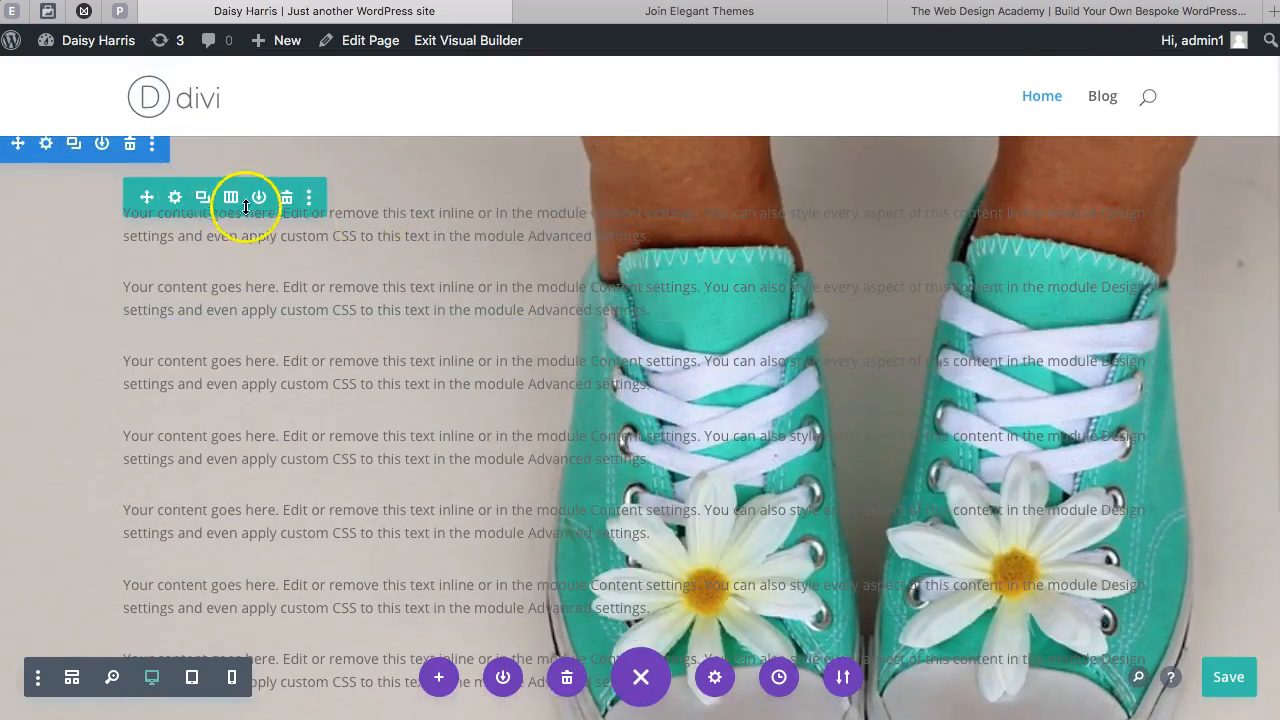
click(689, 213)
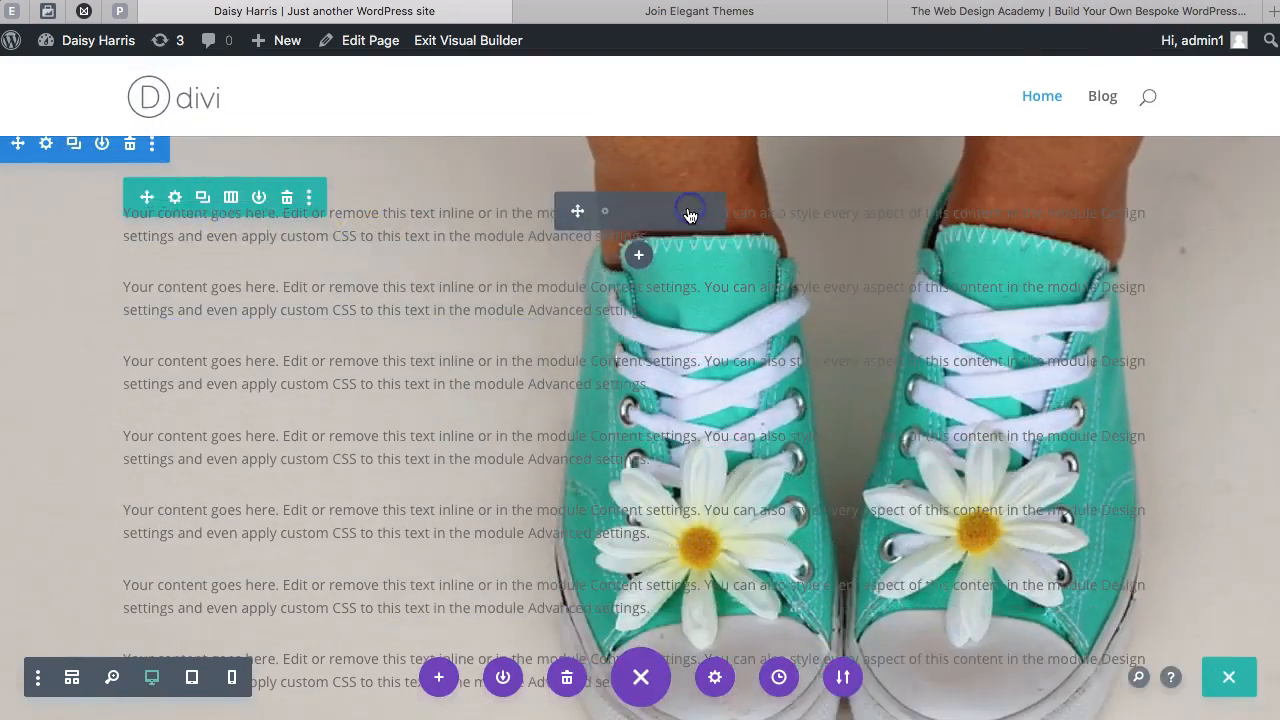
click(689, 213)
click(689, 213)
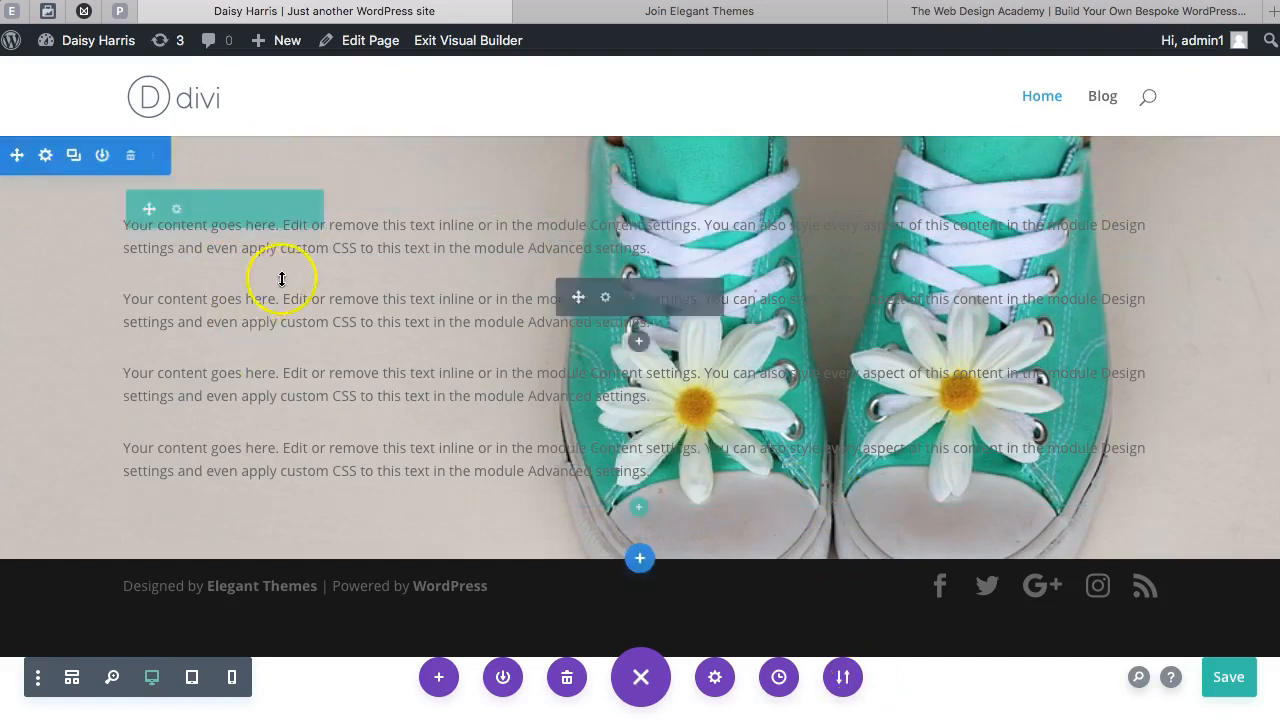
click(229, 207)
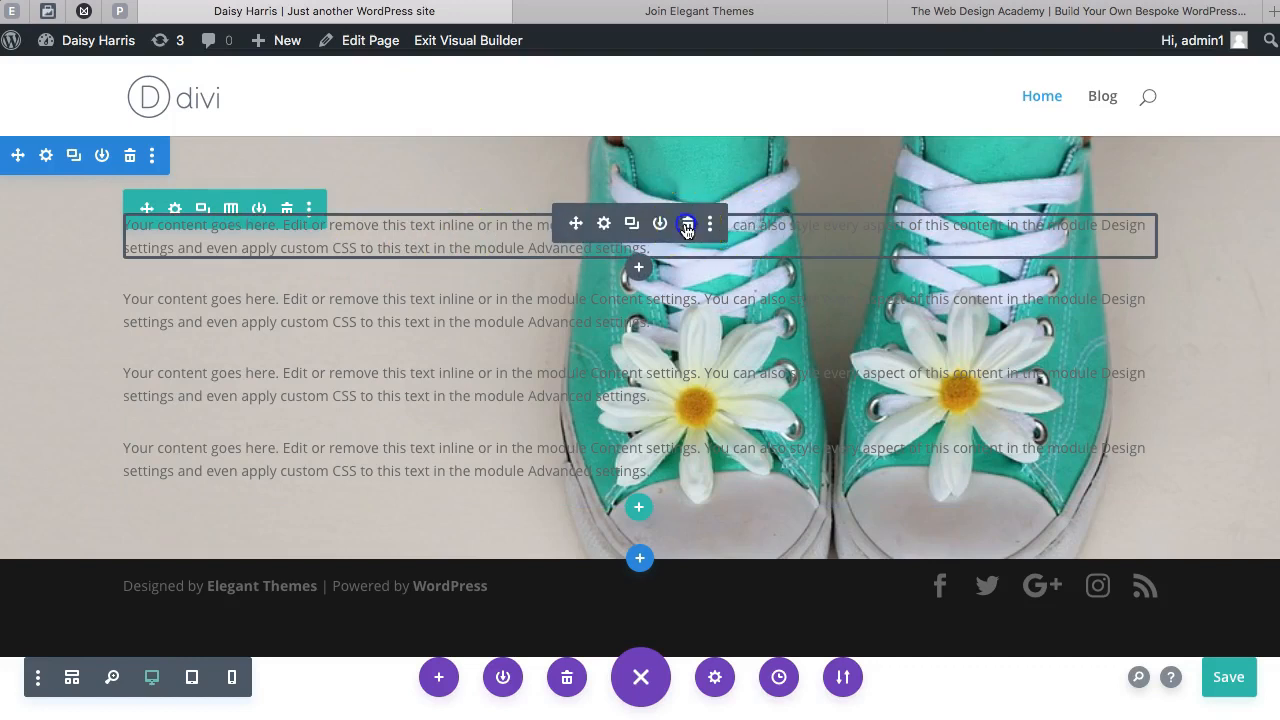
click(687, 225)
click(687, 225)
click(687, 225)
click(687, 225)
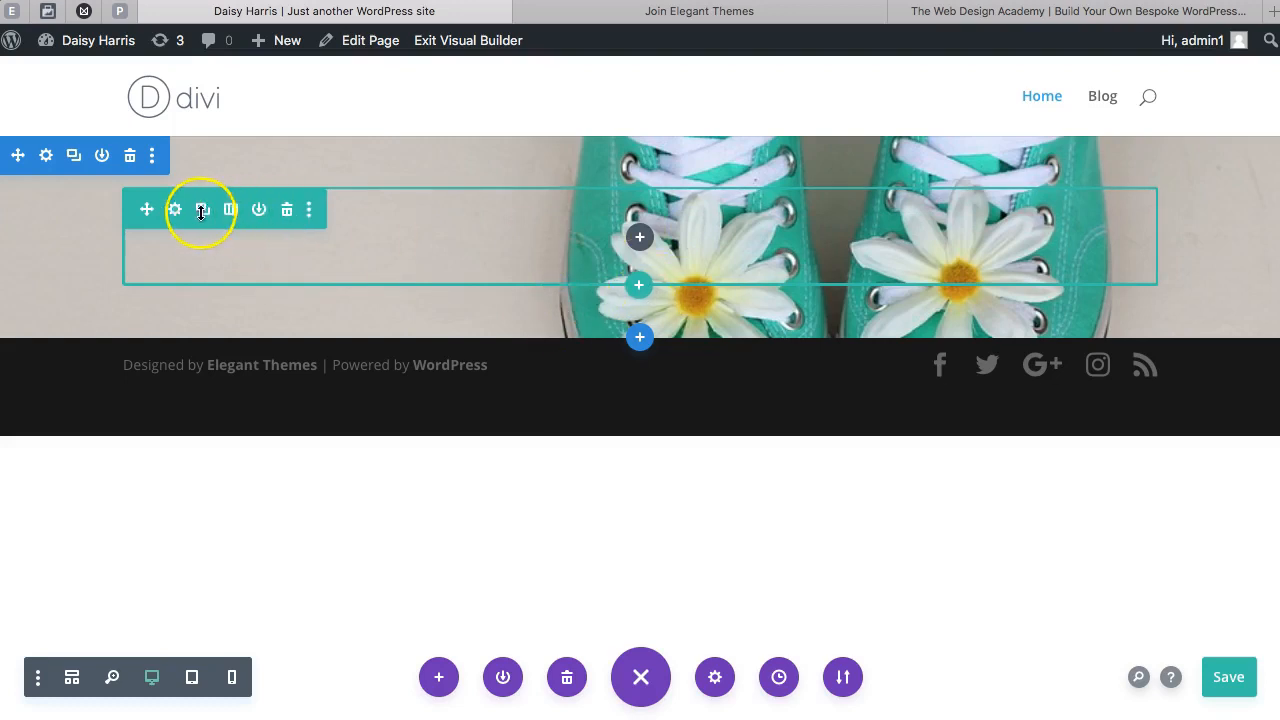
click(1230, 678)
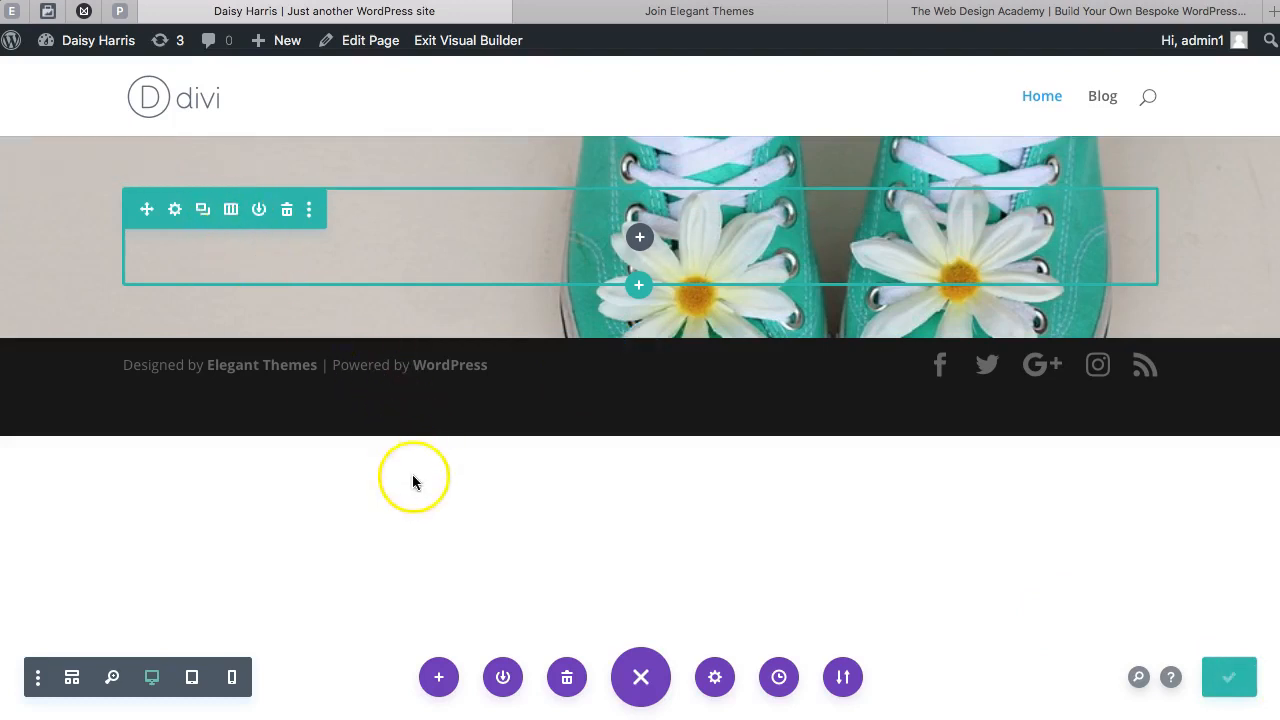
mouse_move(171, 208)
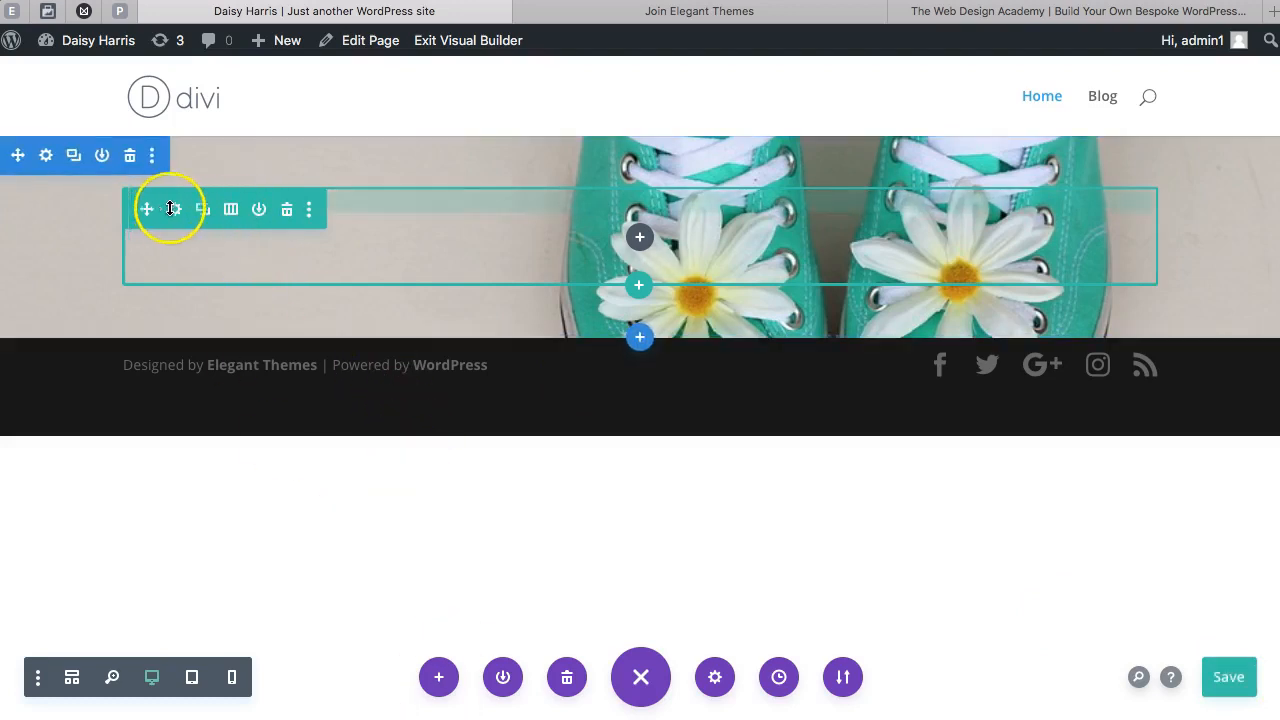
Duplicate the sneaker-photo section, give the copy's row two columns, and delete the original
click(75, 158)
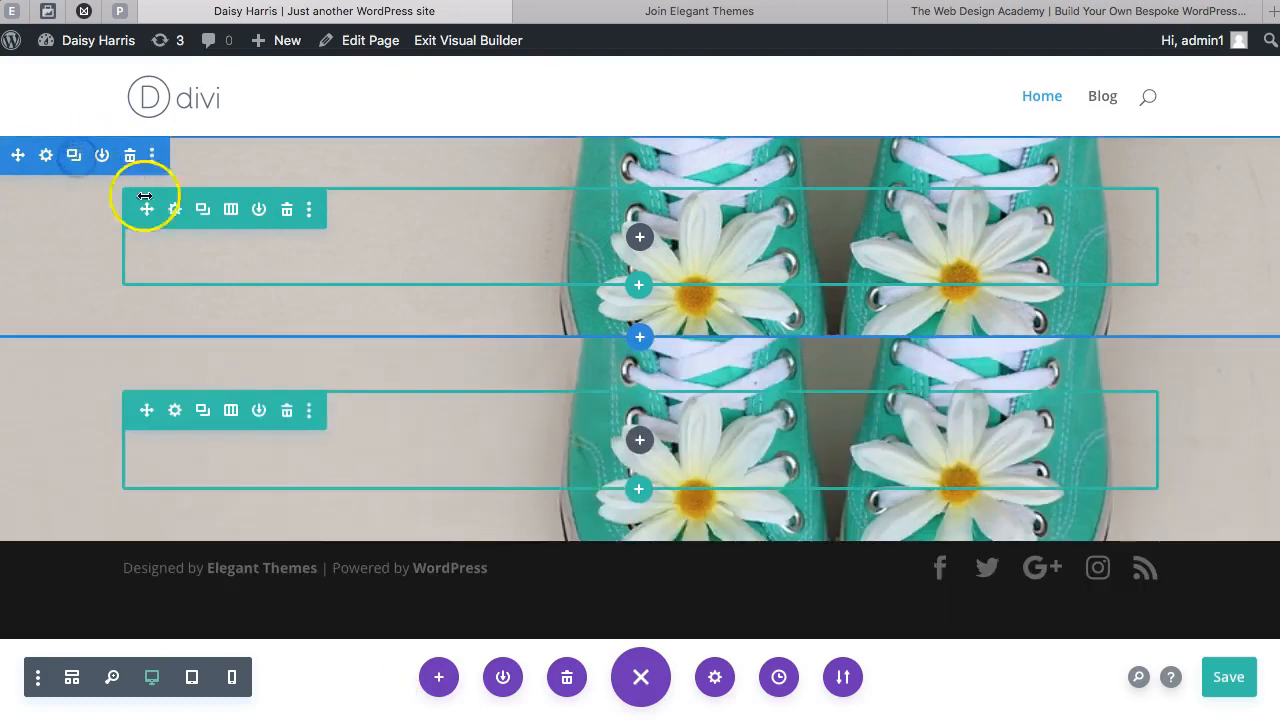
click(232, 413)
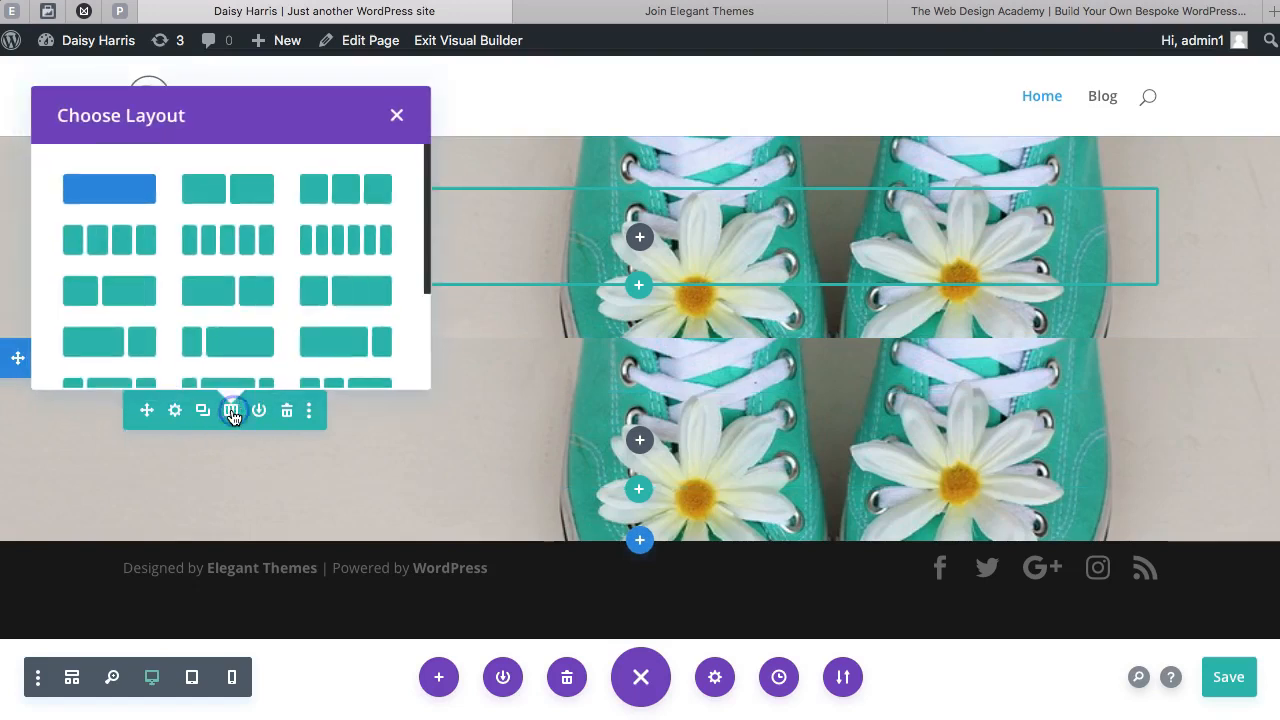
click(230, 190)
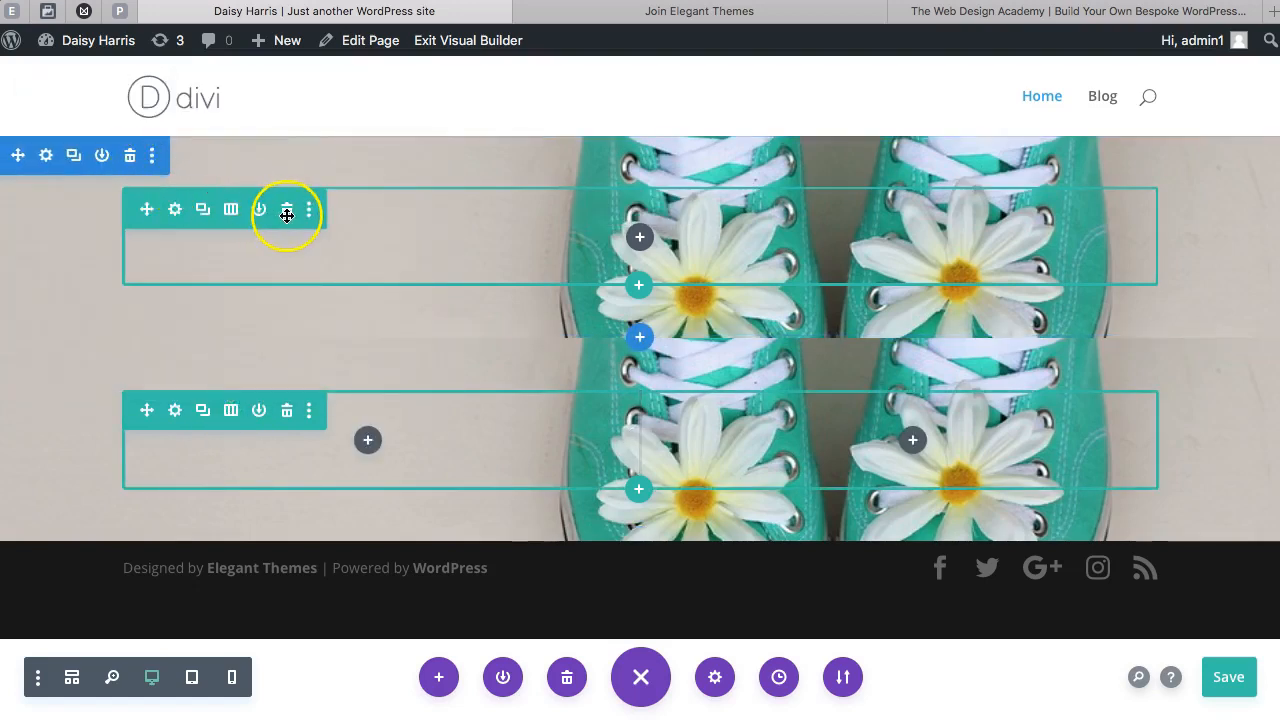
click(129, 155)
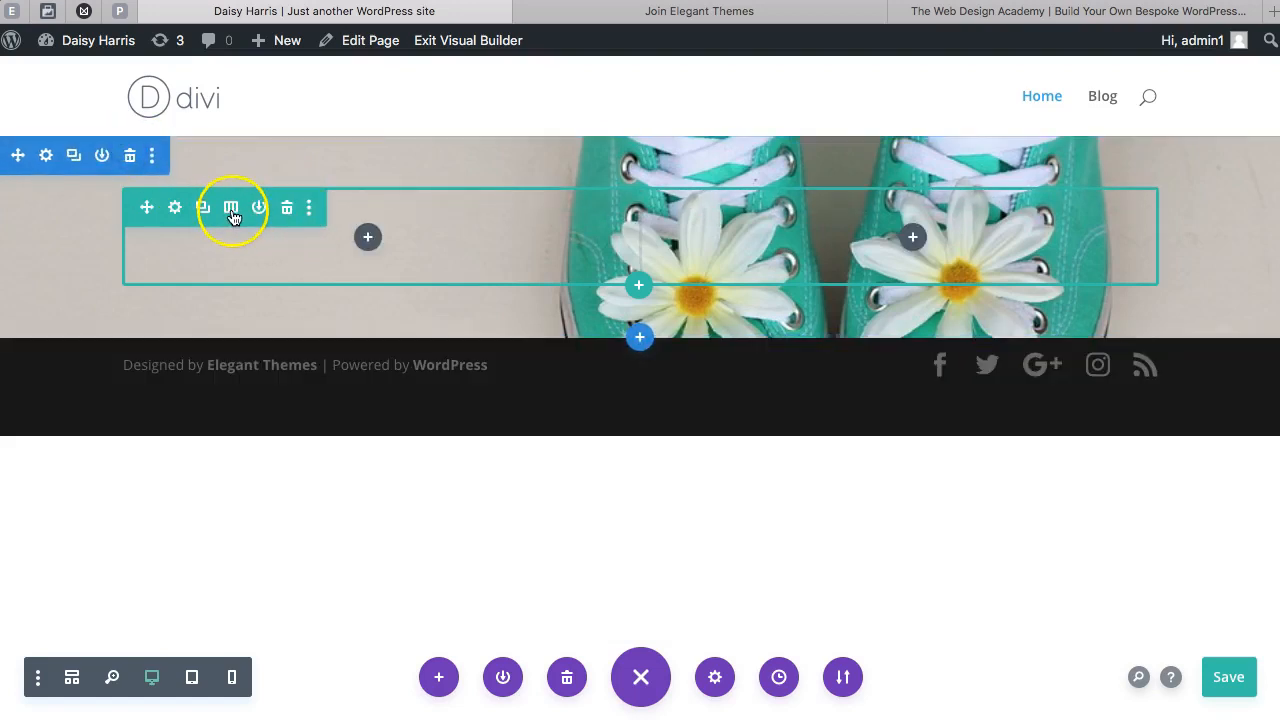
Add an Image module to the left column, trying the sun-hat photo before removing it
click(367, 237)
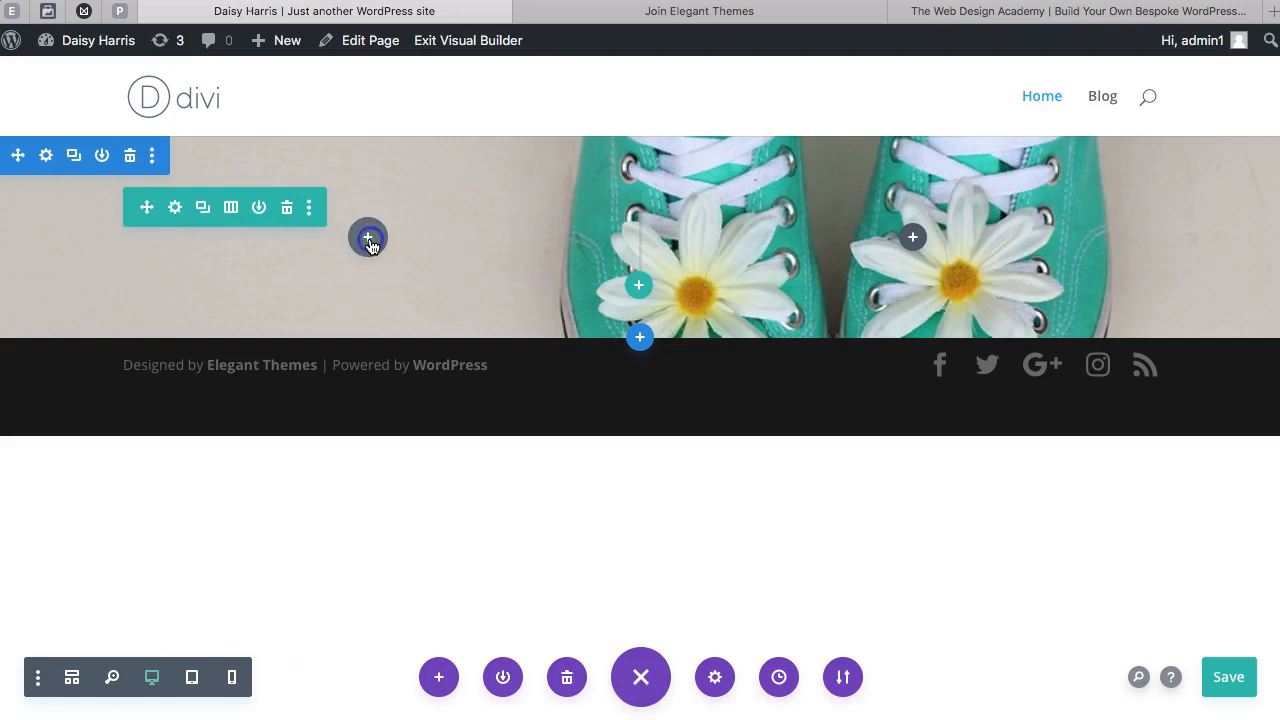
text(image)
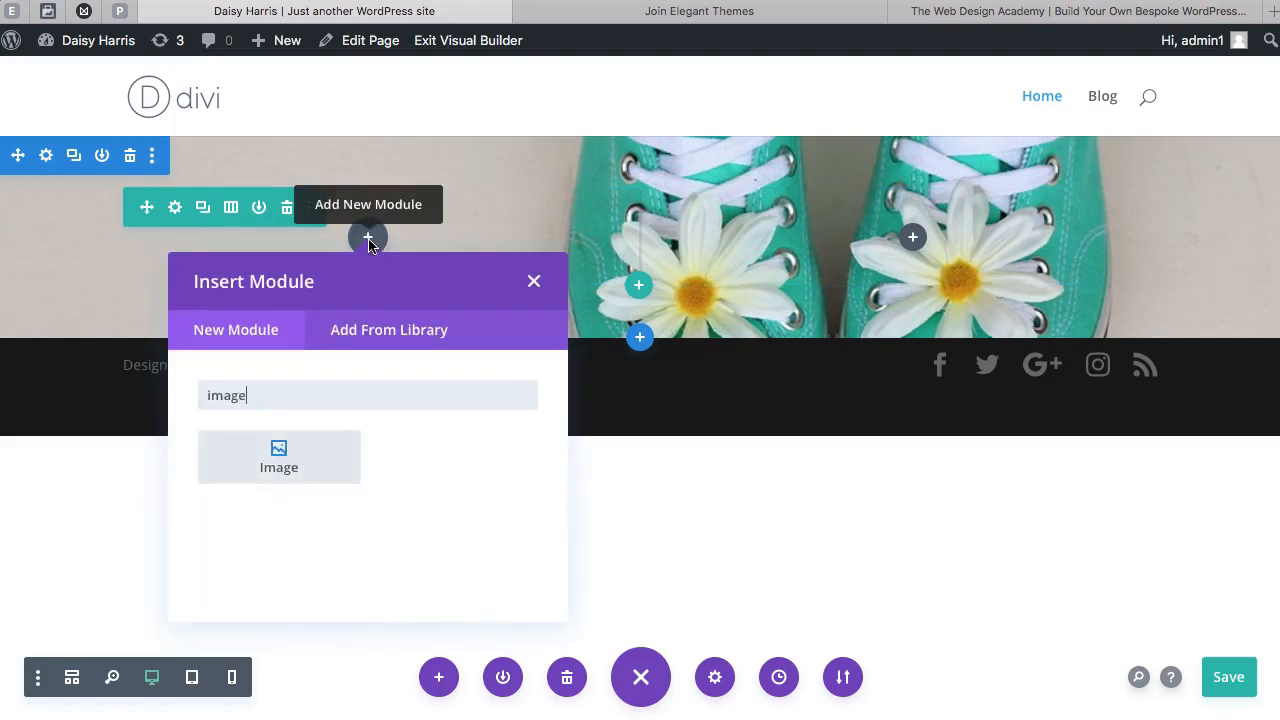
key(Return)
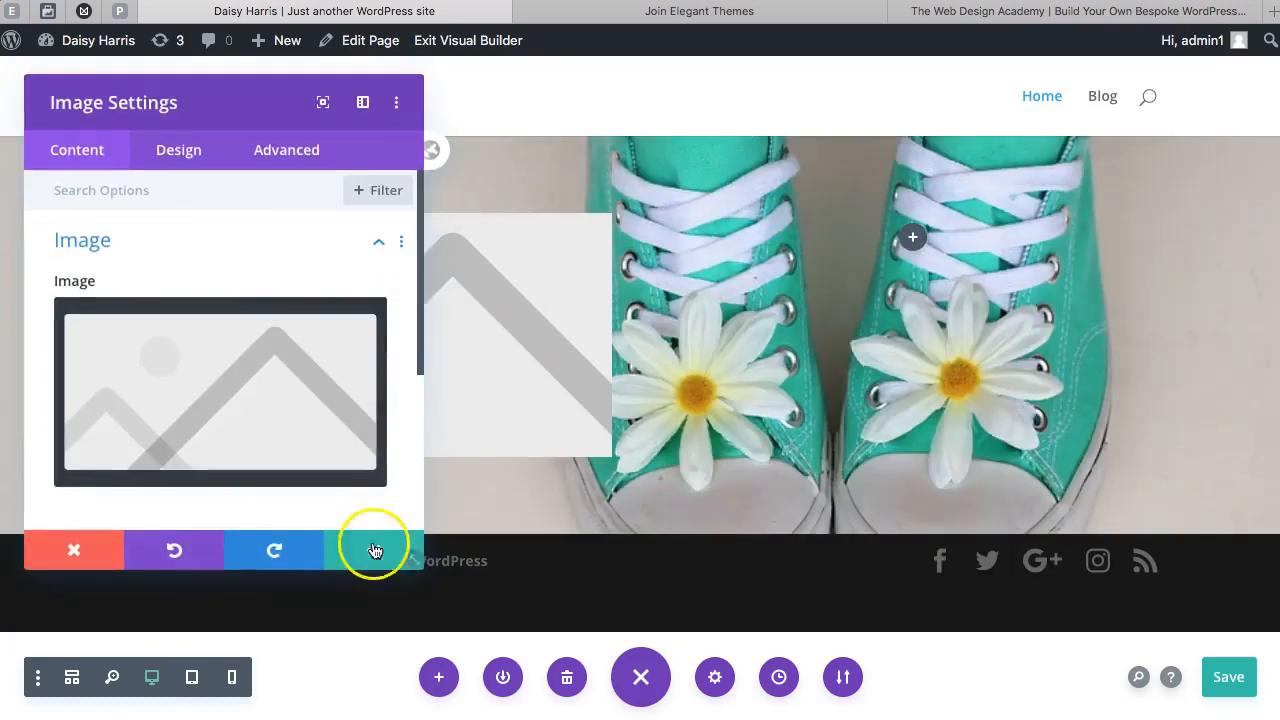
click(387, 537)
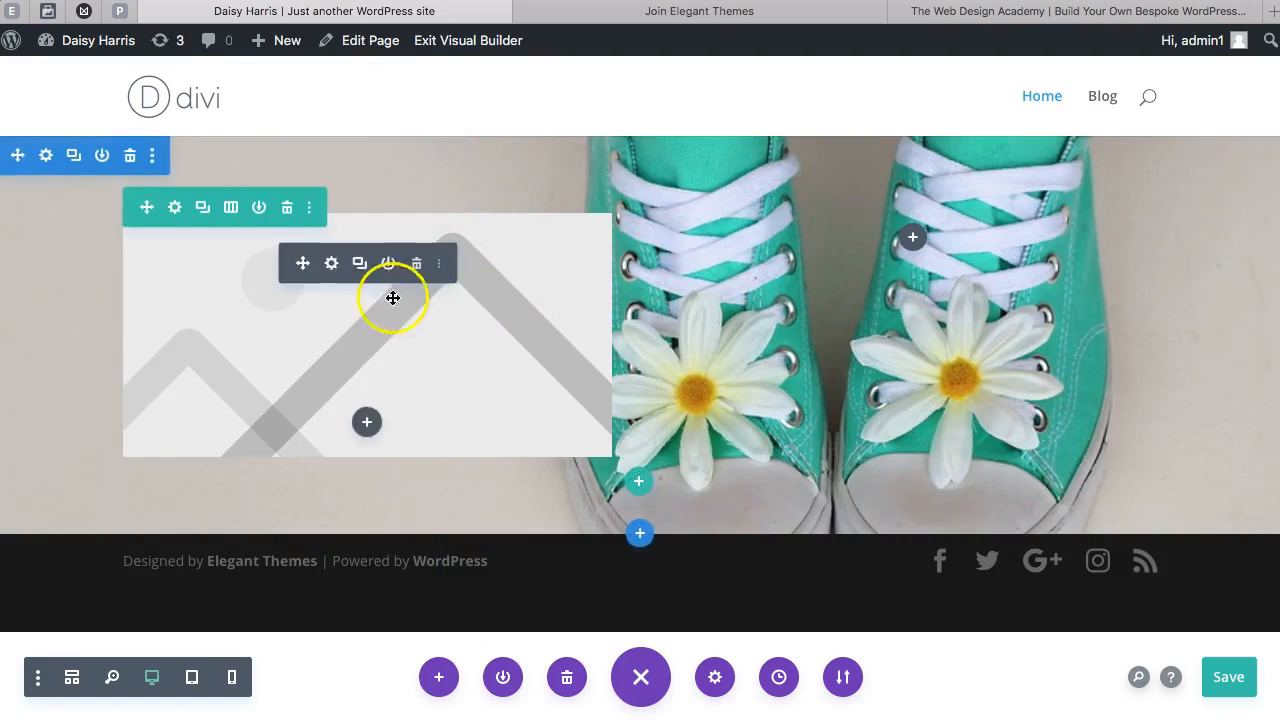
click(333, 264)
click(222, 374)
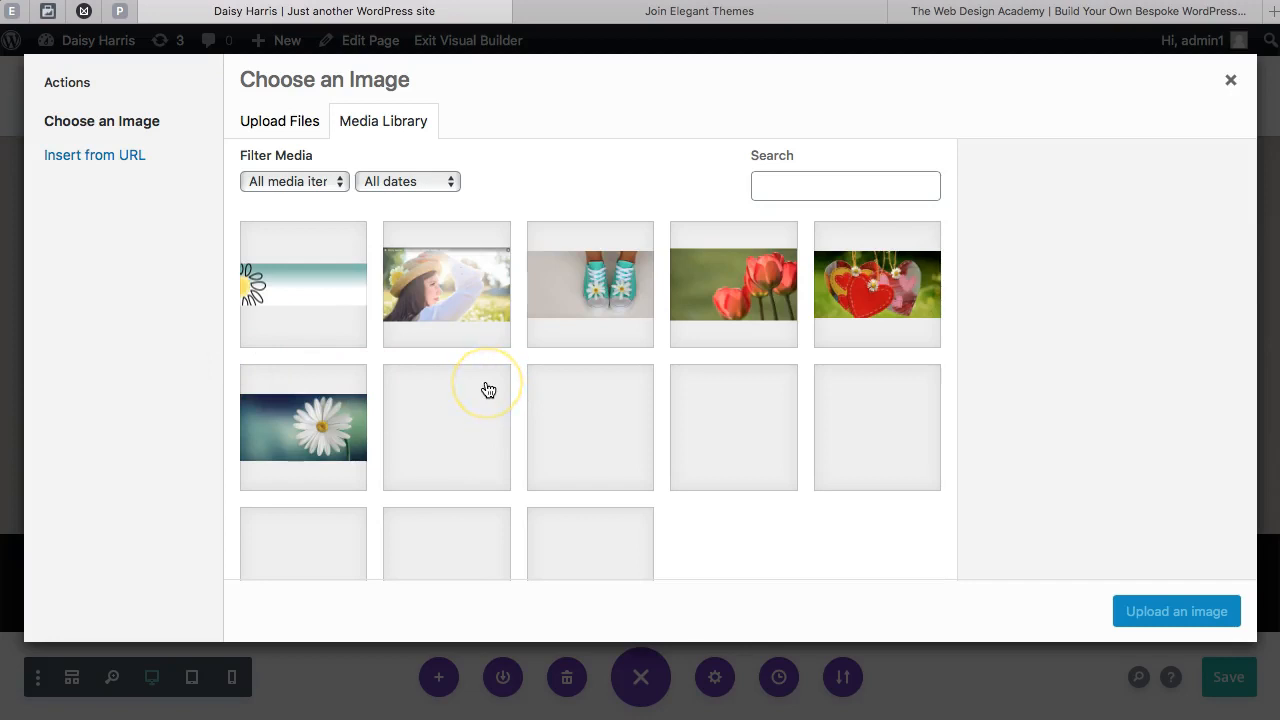
click(440, 290)
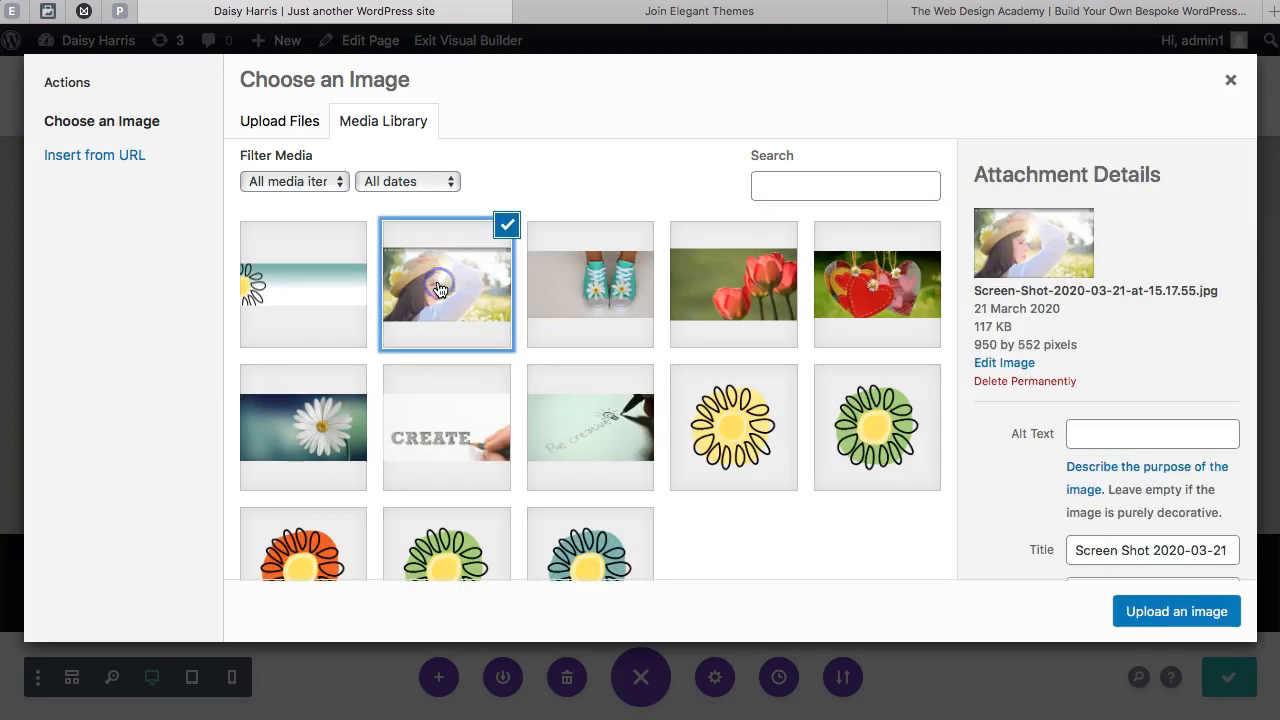
click(1169, 609)
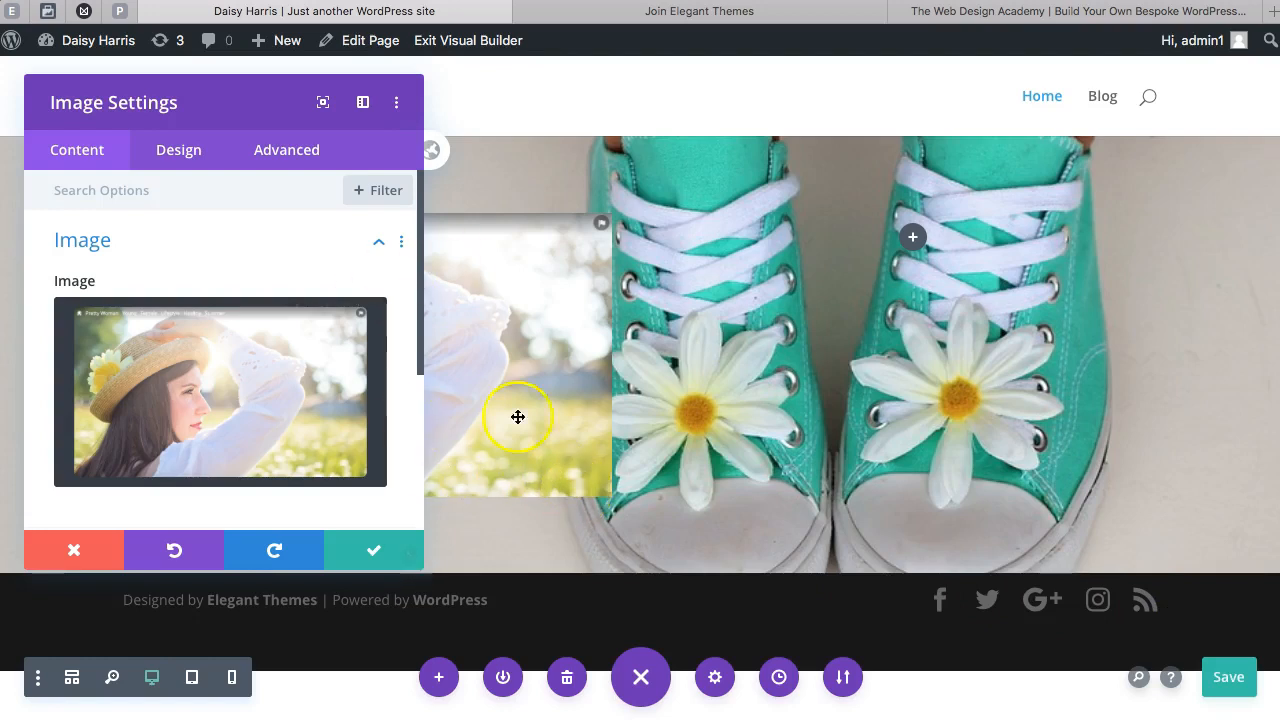
click(331, 324)
Set the image to the teal Daisy_elements2.png flower graphic and confirm the settings
click(222, 380)
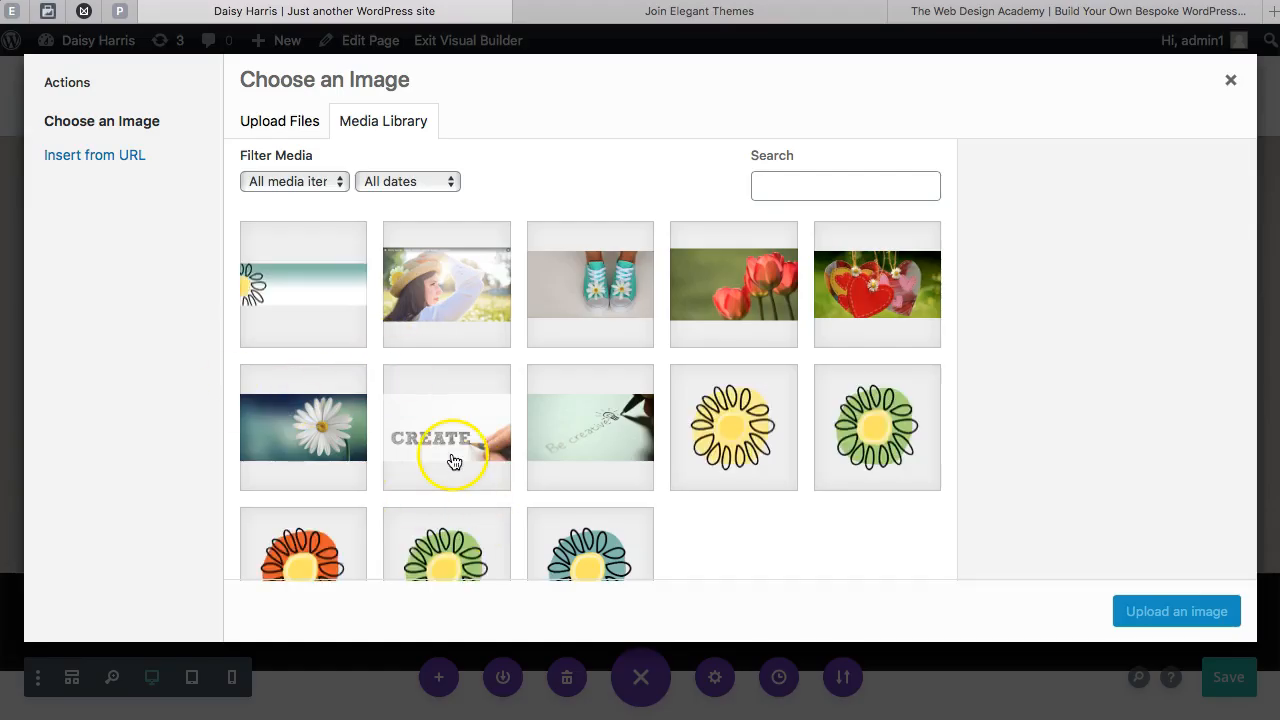
scroll(454, 461, down, 2)
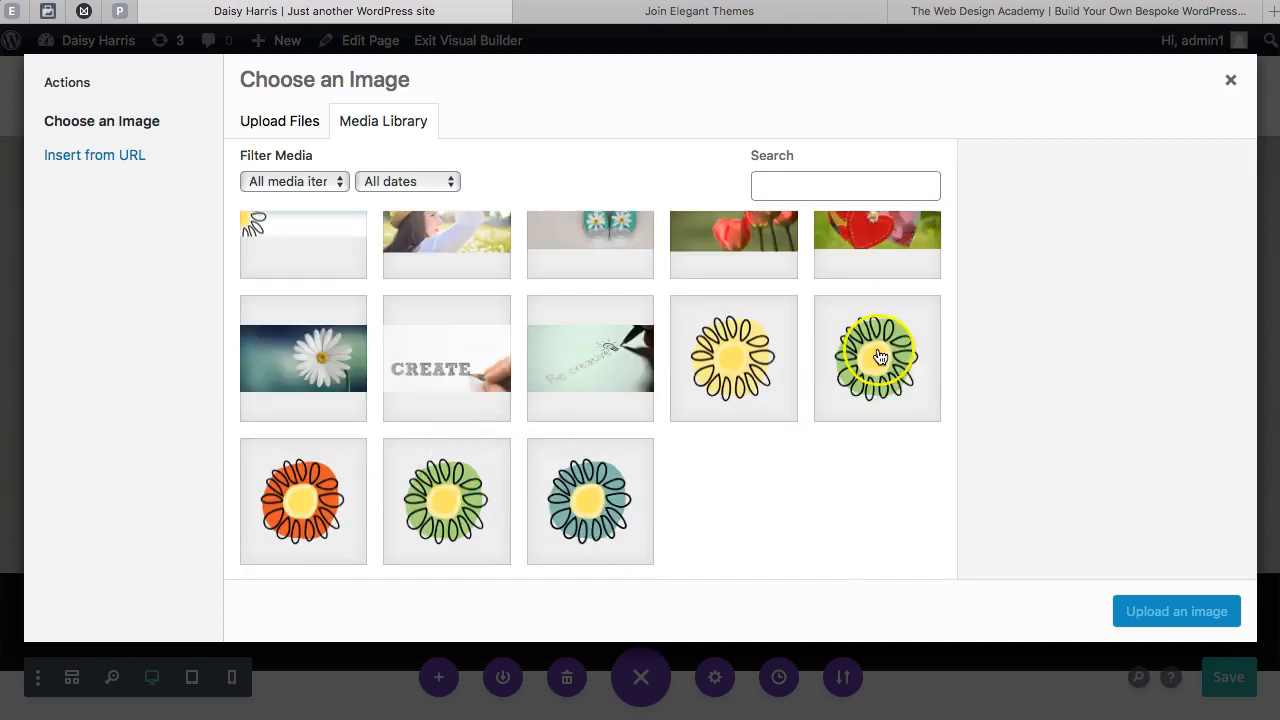
click(592, 499)
click(1181, 620)
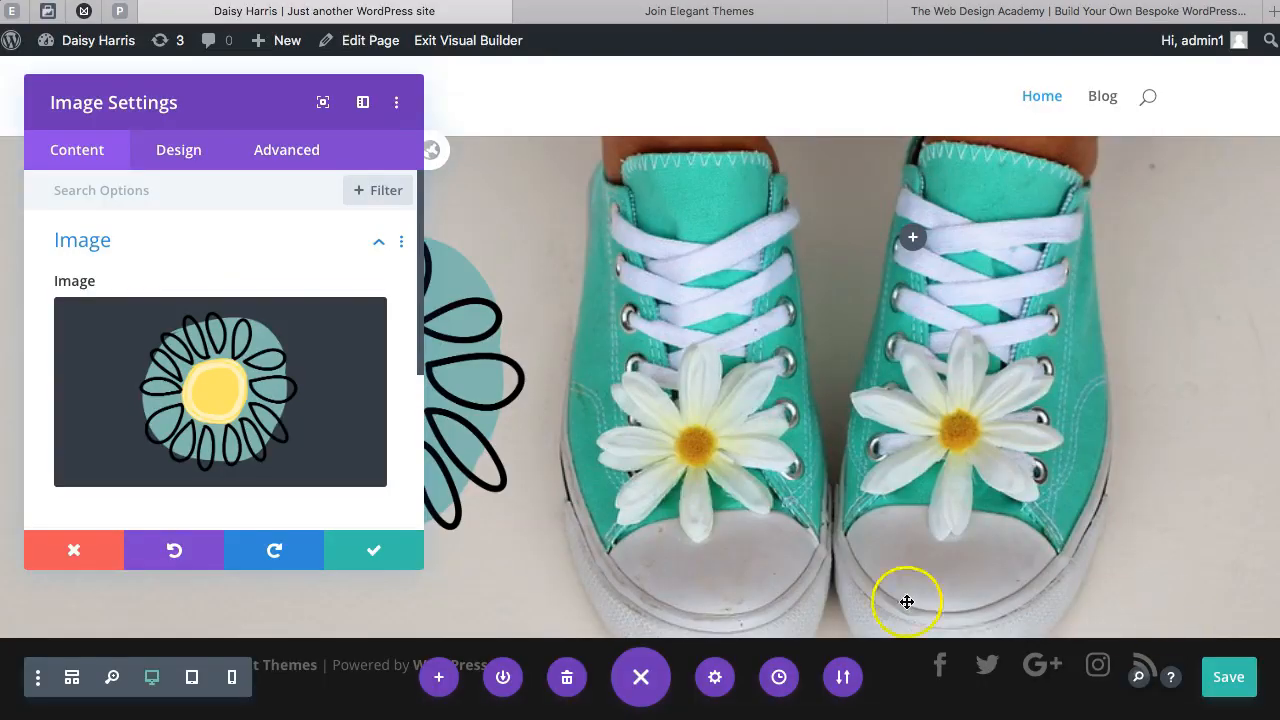
click(375, 551)
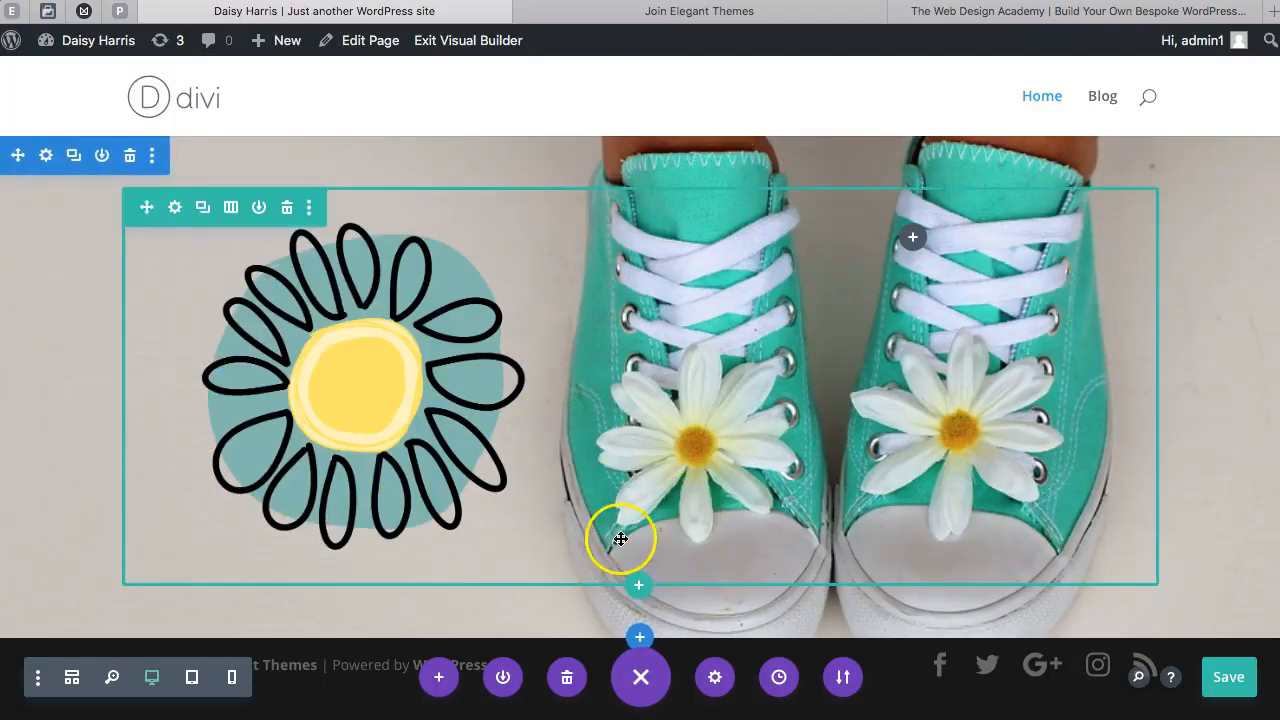
Add a regular section below with a two-column row and a Text module in the left column
click(643, 638)
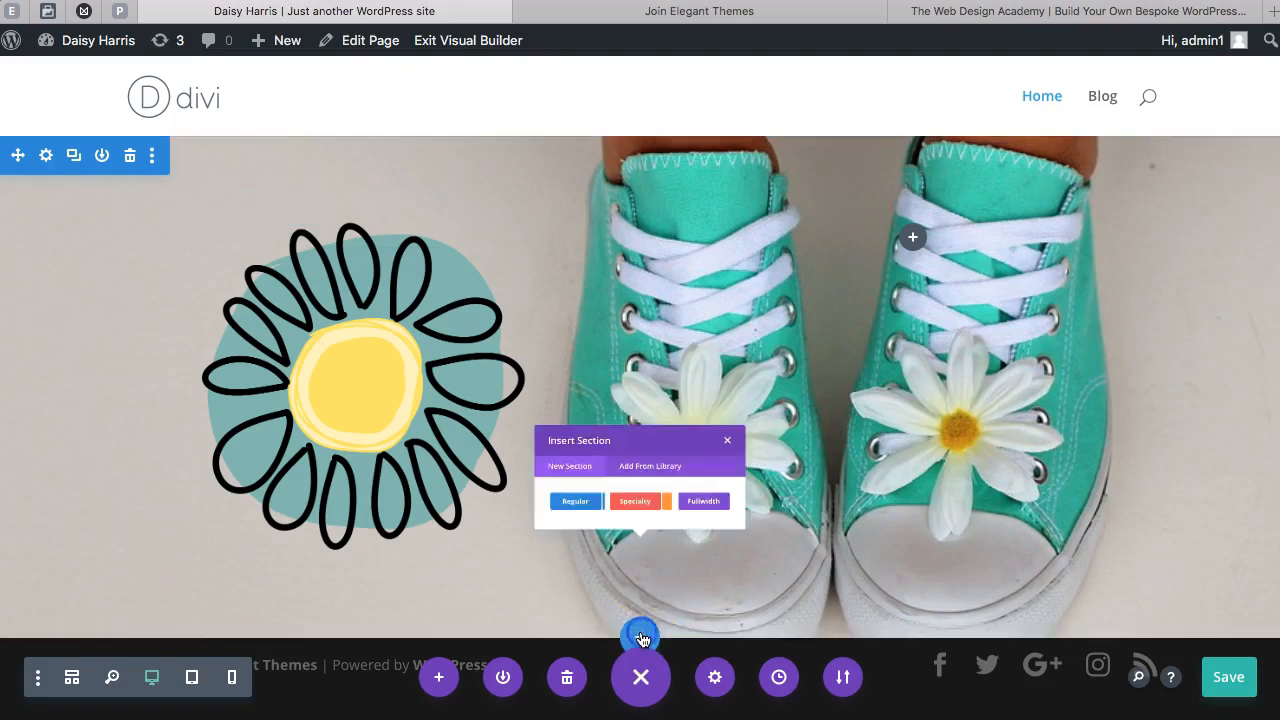
click(522, 572)
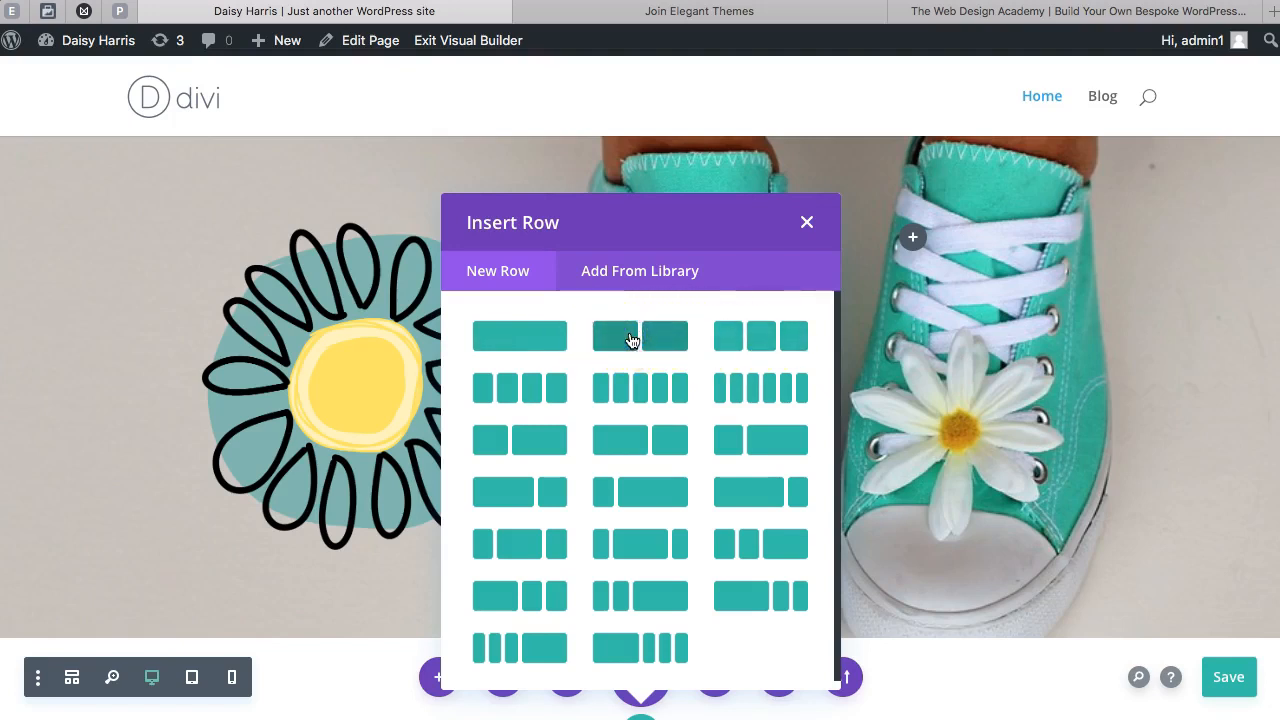
click(632, 341)
scroll(441, 551, down, 3)
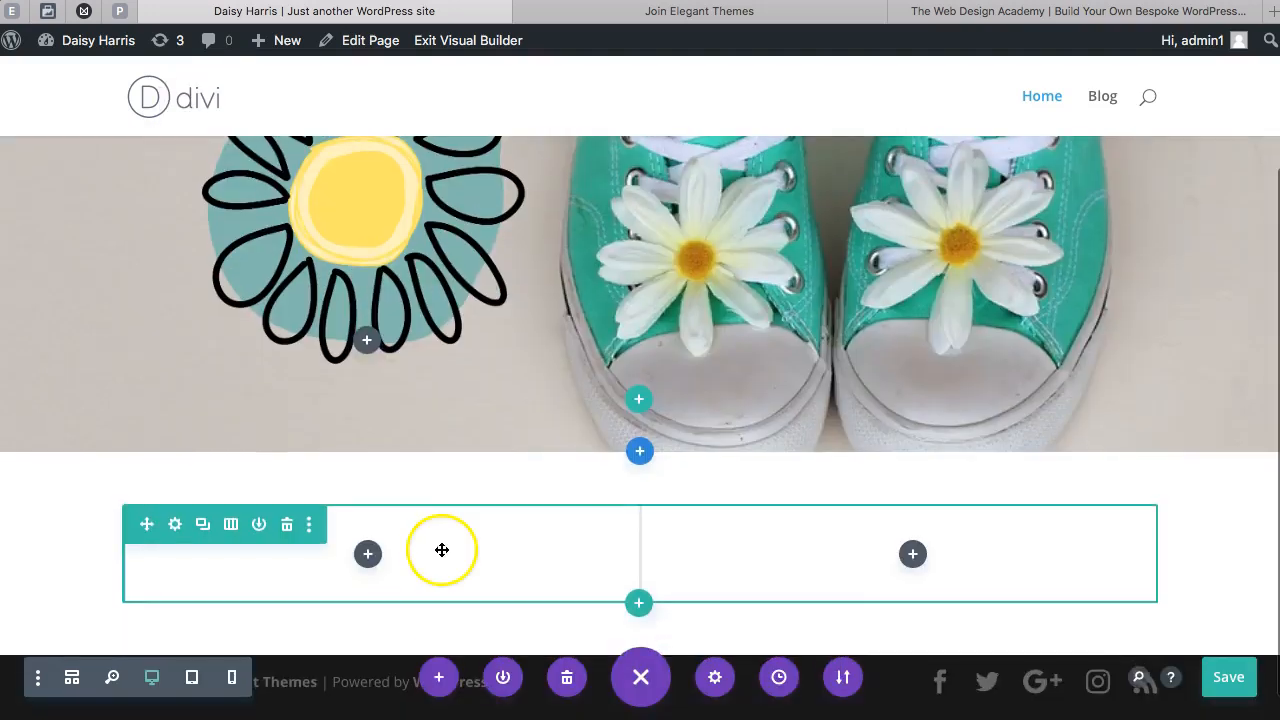
click(369, 535)
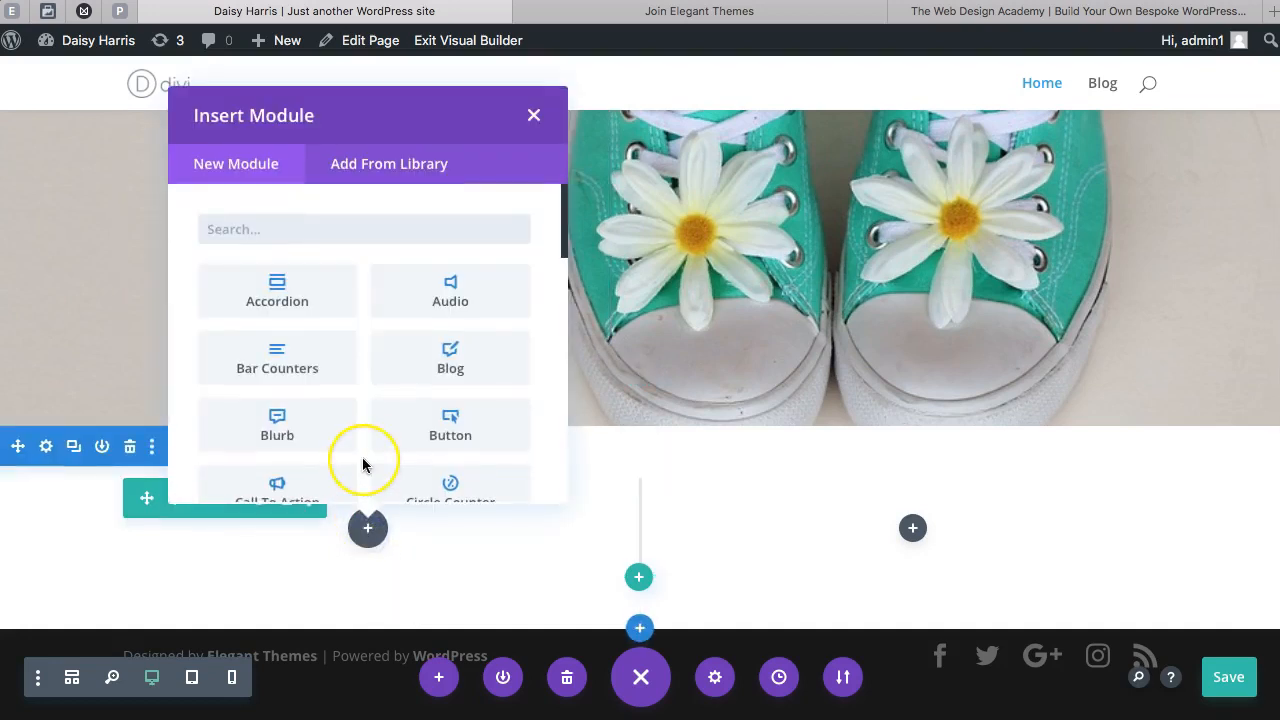
text(text)
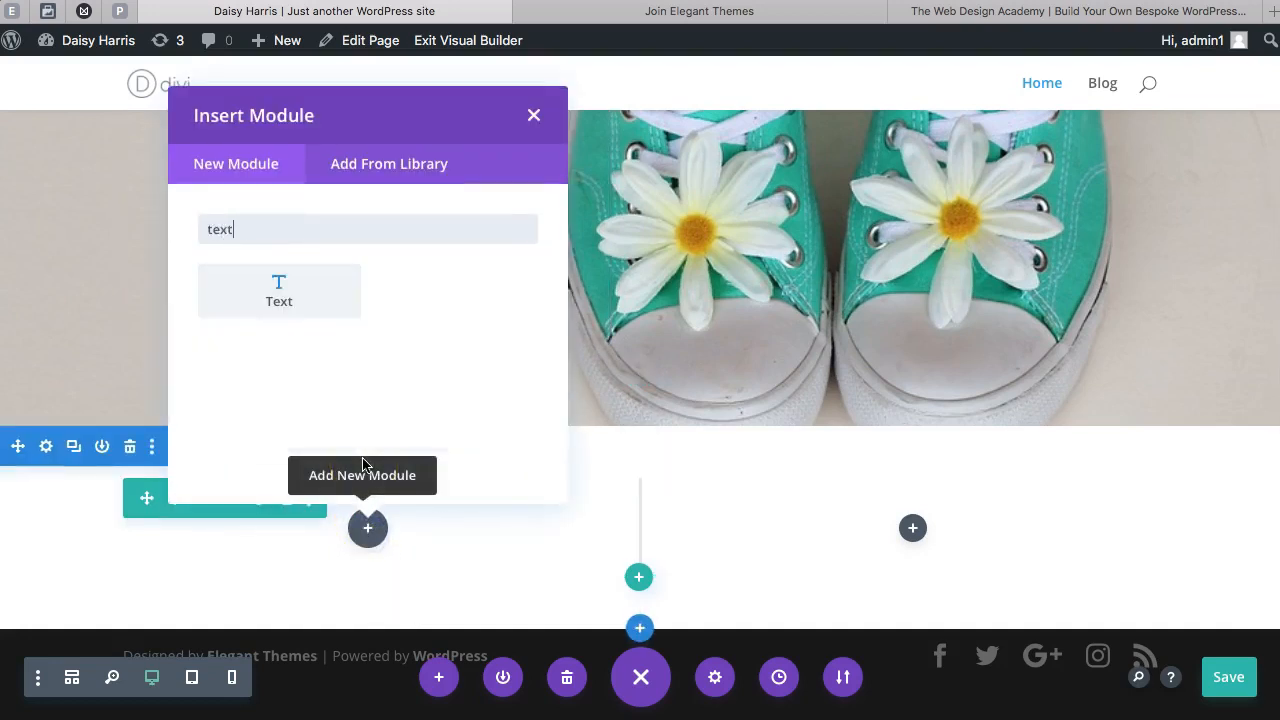
click(305, 301)
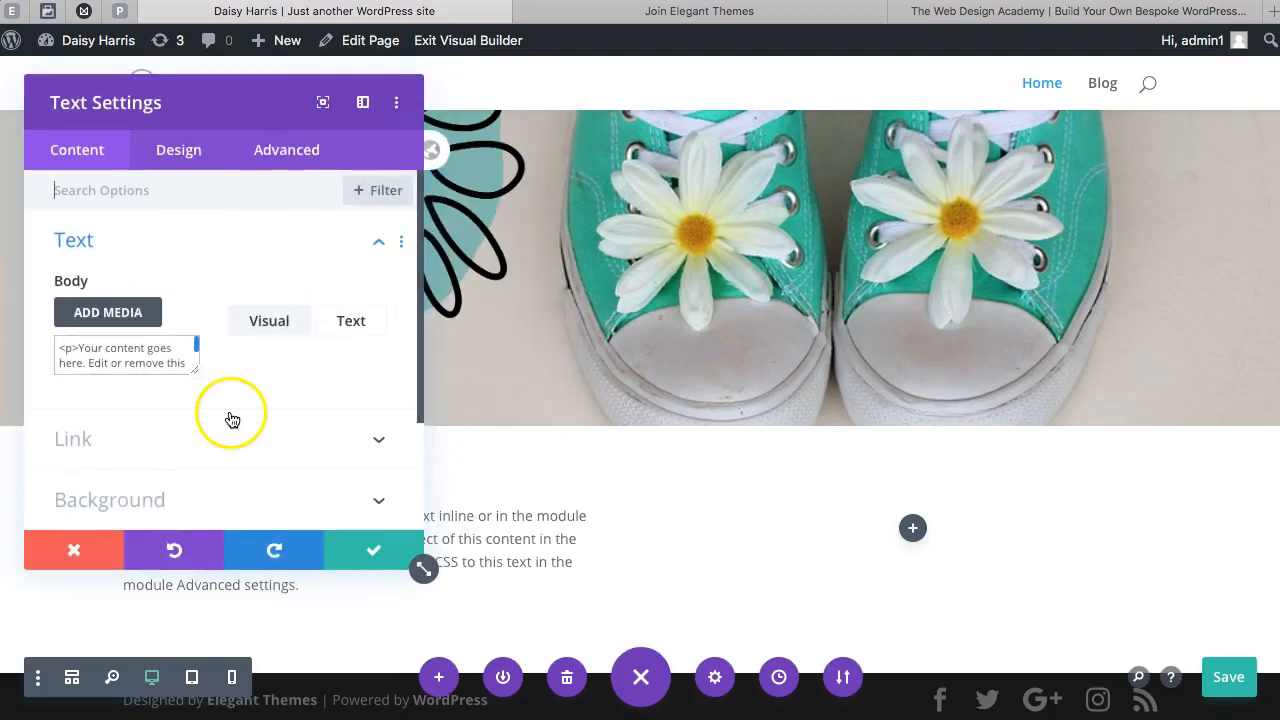
Edit the Text module's body copy, deleting the selected placeholder text, and save the settings
click(257, 323)
drag(58, 347, 233, 369)
text(ty)
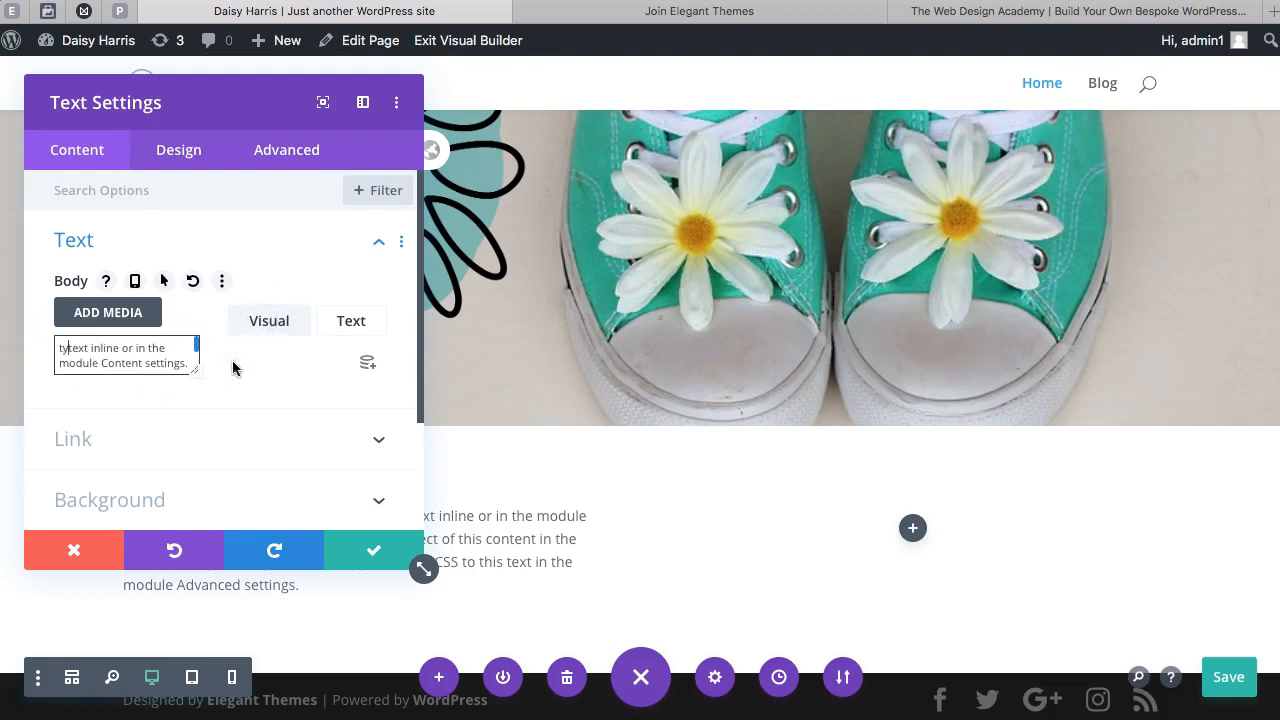
click(382, 551)
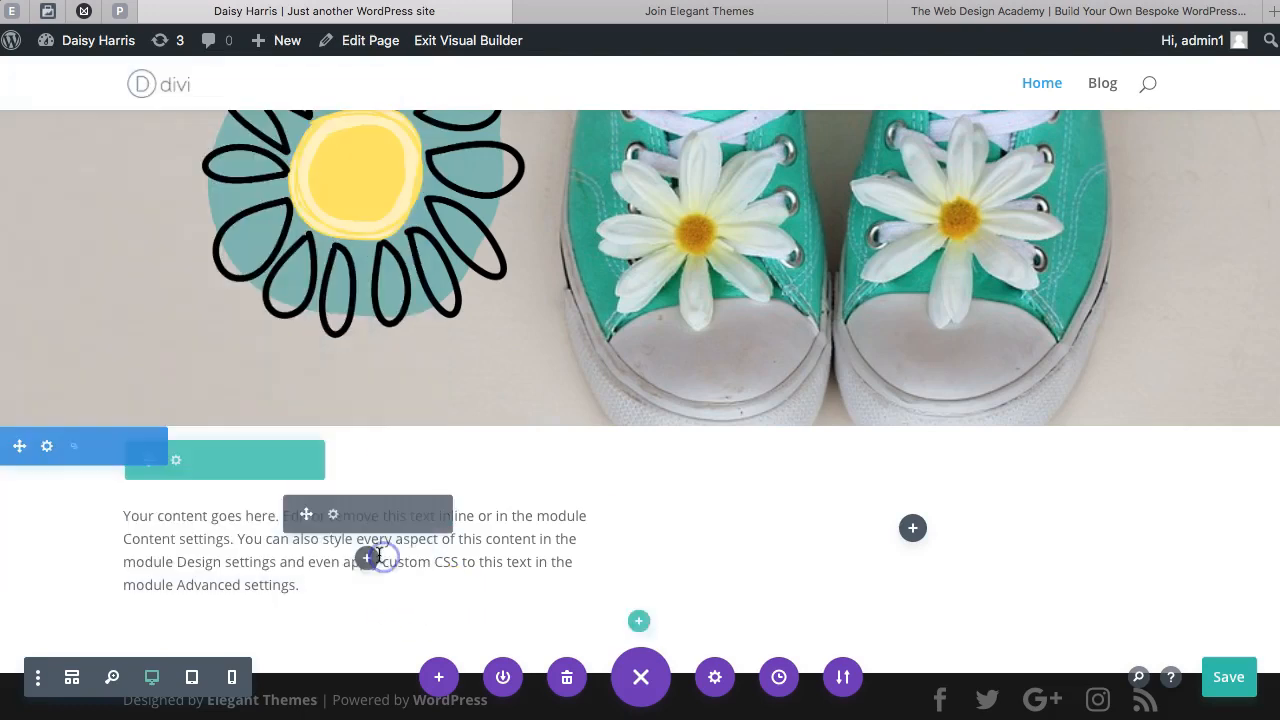
click(331, 514)
drag(54, 346, 229, 384)
key(BackSpace)
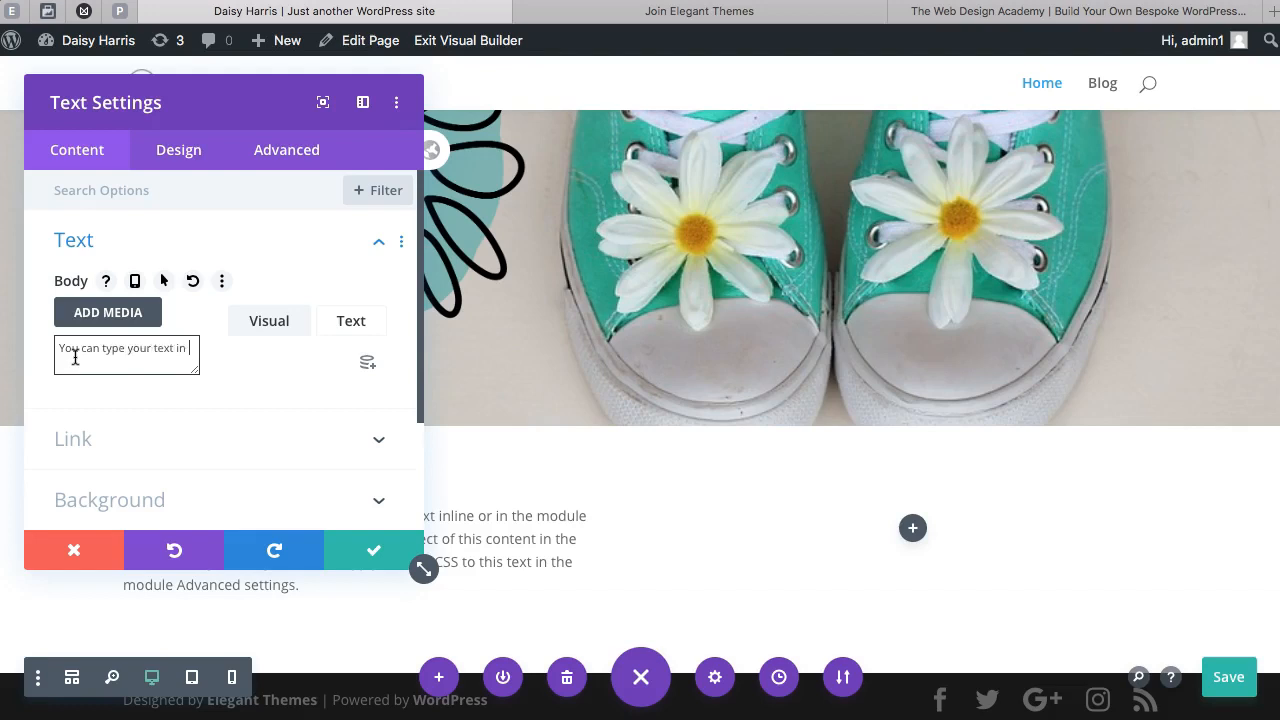
click(372, 547)
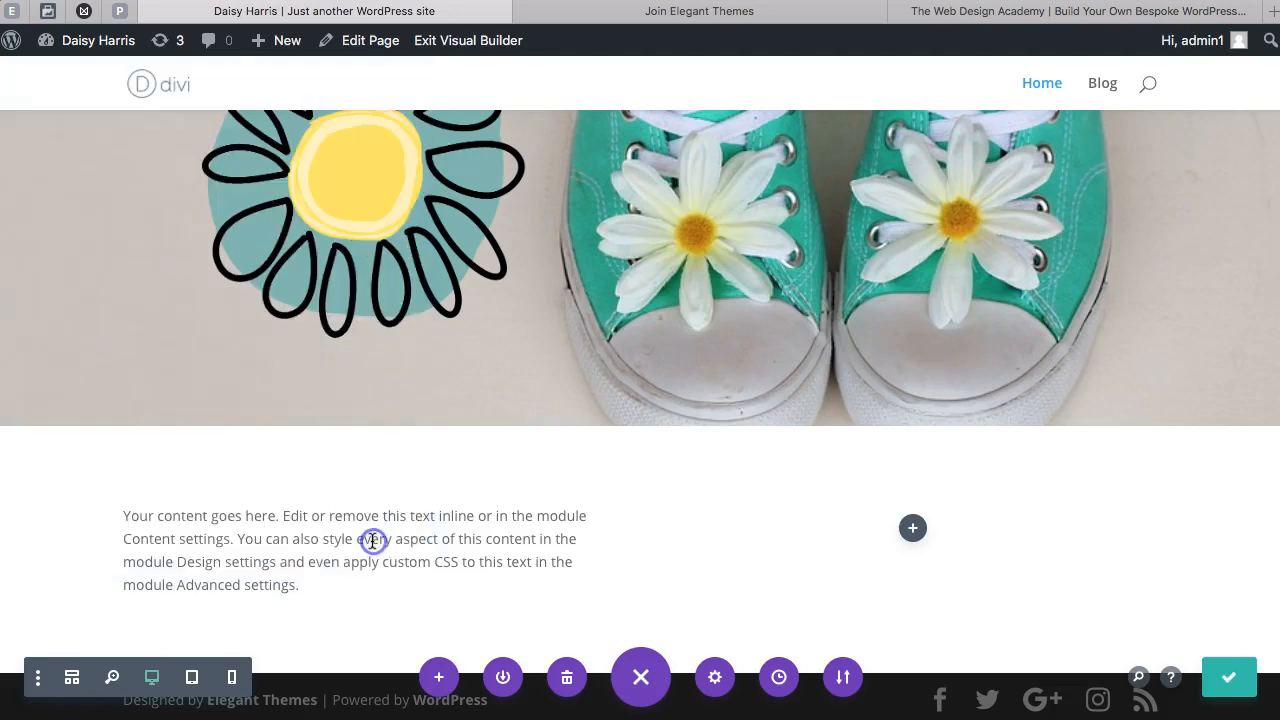
scroll(340, 531, down, 1)
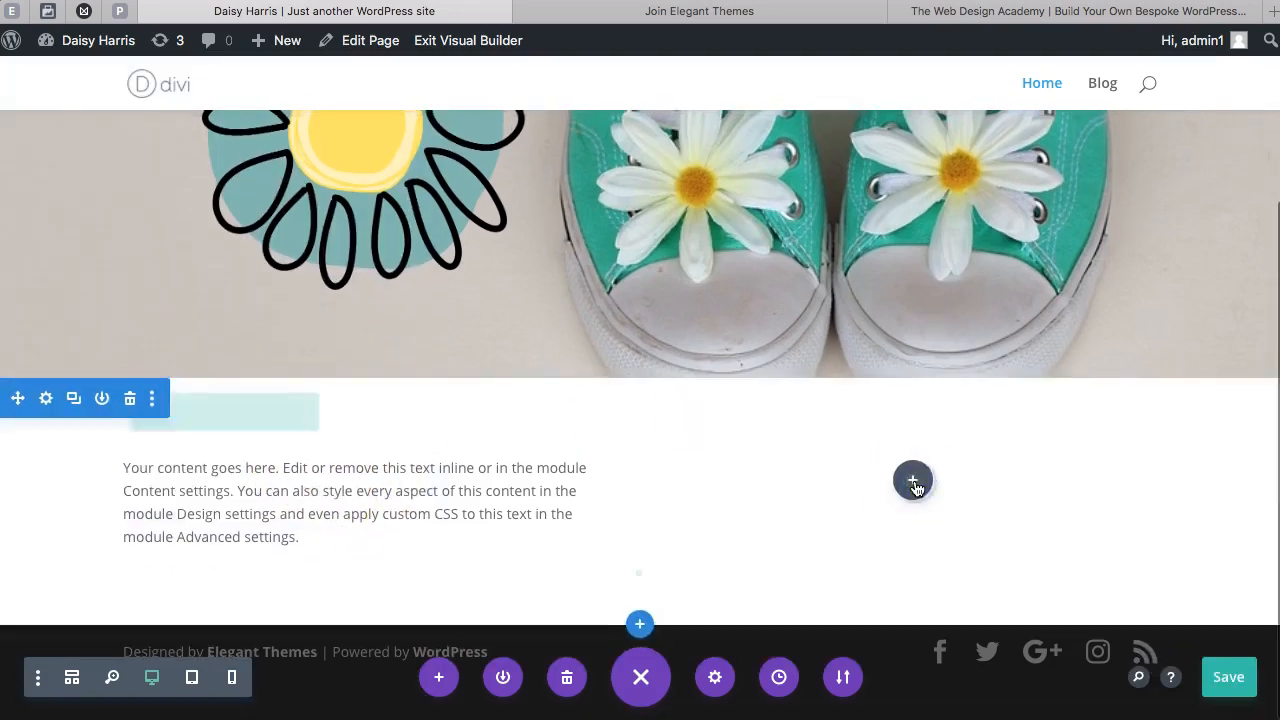
Add an Image module with the straw-hat woman photo to the right column and save the page
click(916, 478)
text(ima)
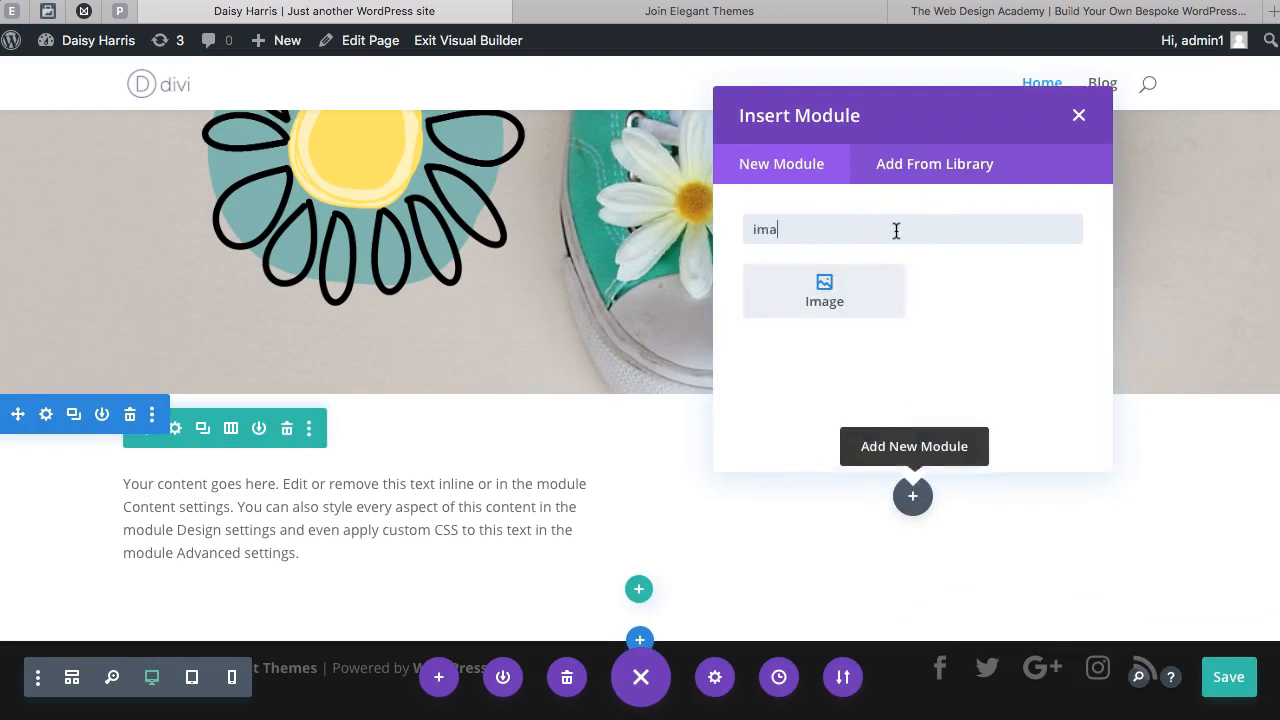
key(Return)
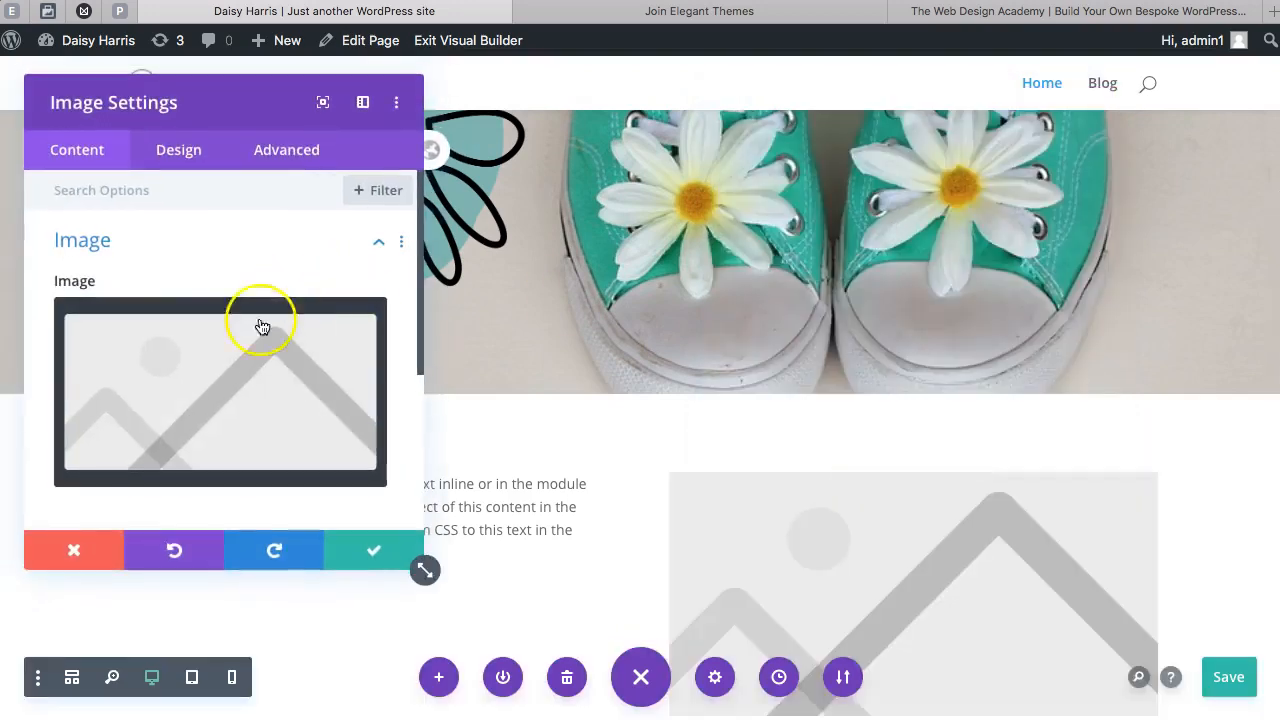
click(274, 364)
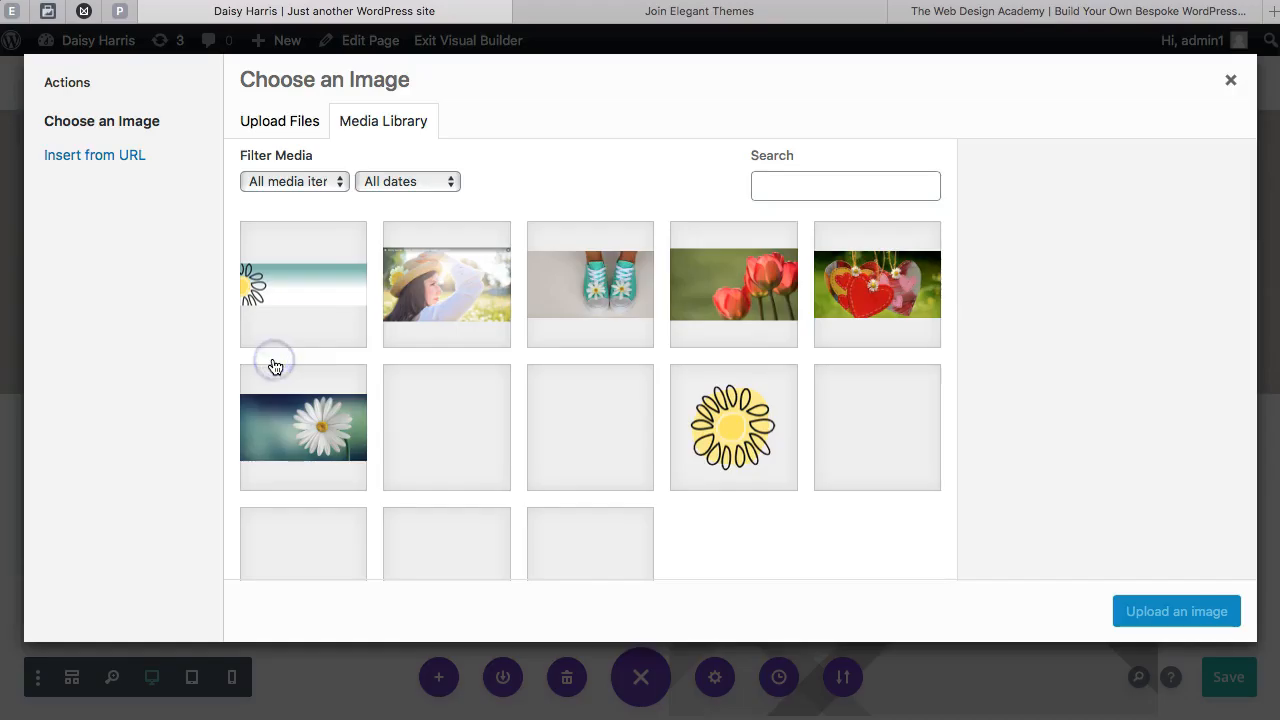
click(447, 295)
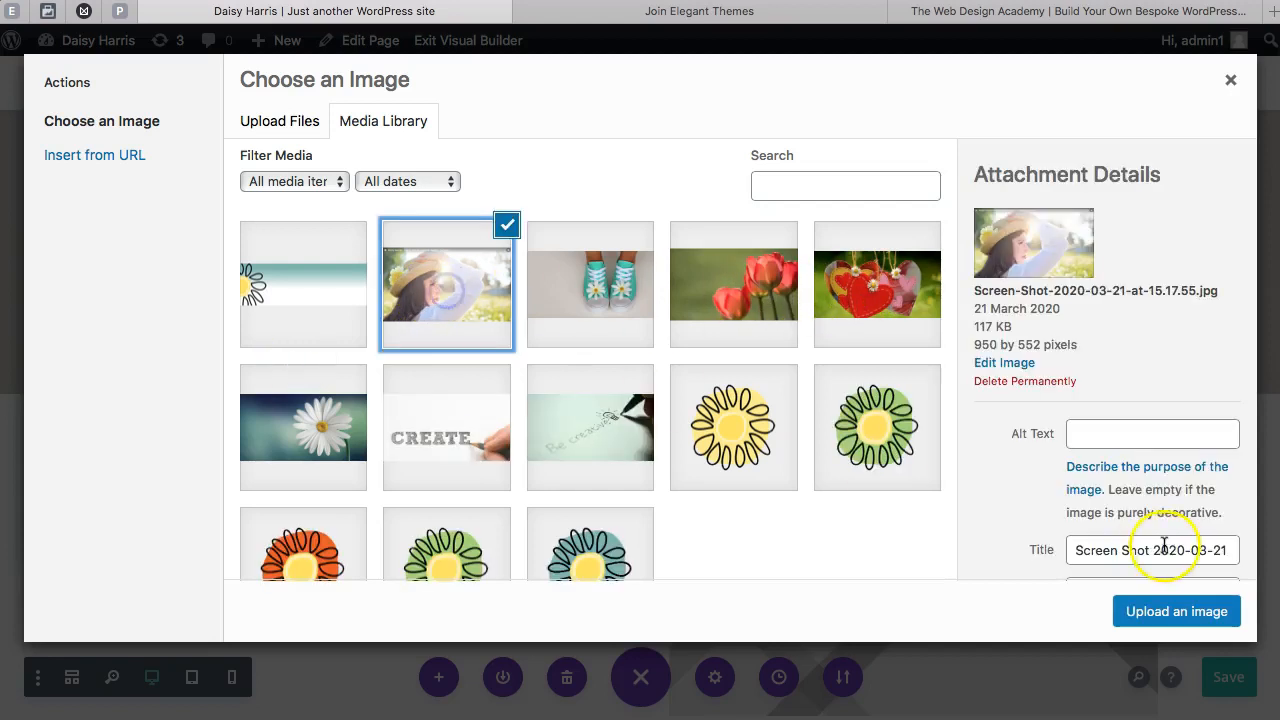
click(1200, 612)
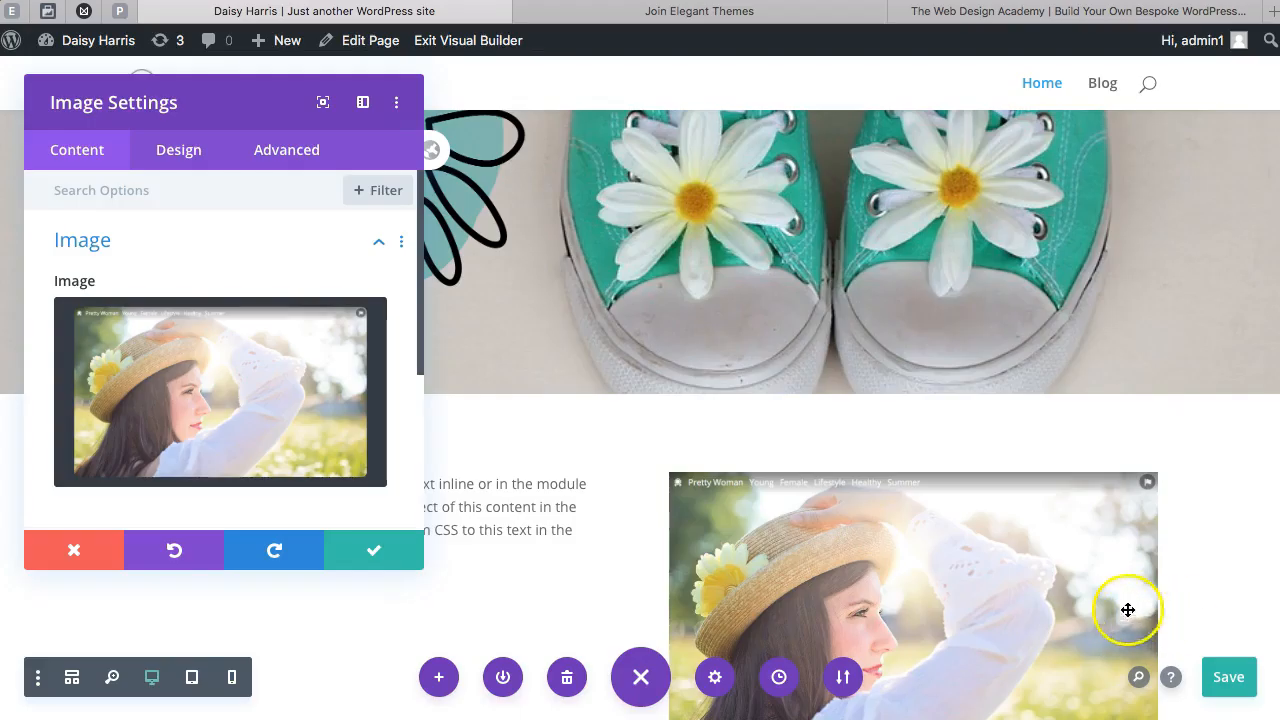
click(377, 551)
click(1229, 677)
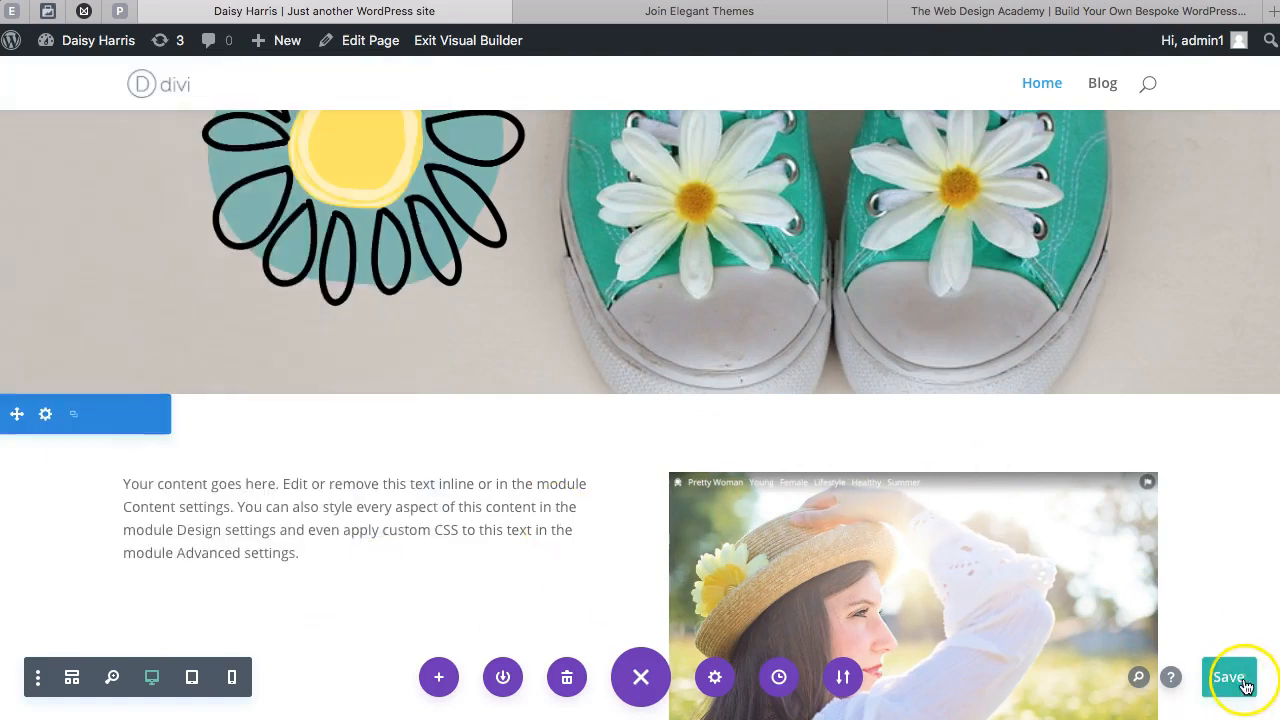
scroll(720, 384, down, 3)
scroll(546, 323, up, 5)
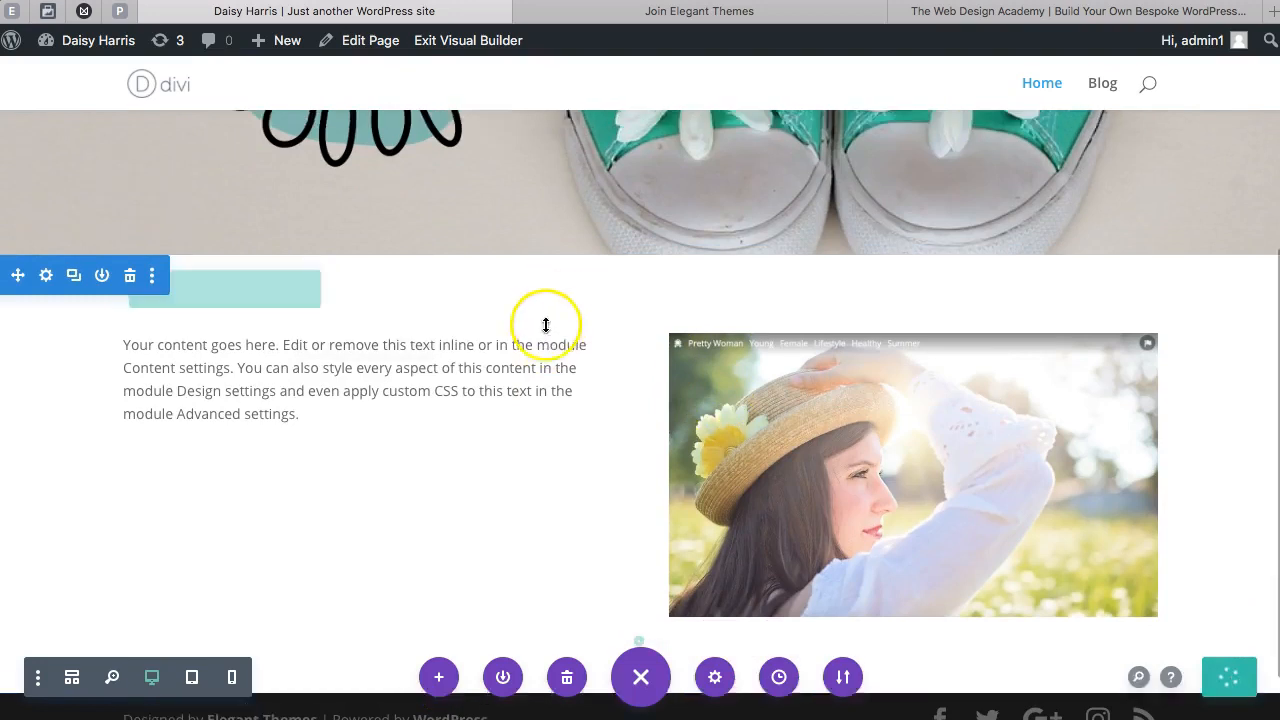
scroll(545, 325, down, 4)
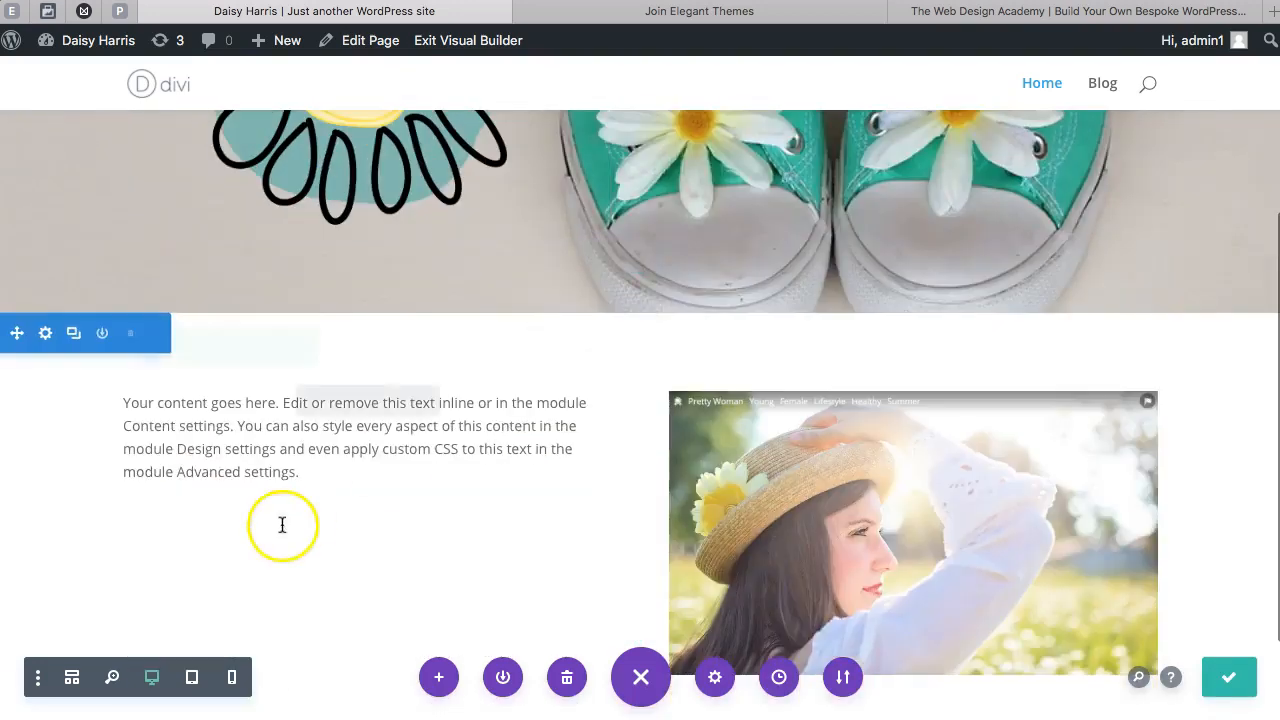
Add a BOOK NOW button below the text, expand its link options, and open a new browser tab
click(366, 448)
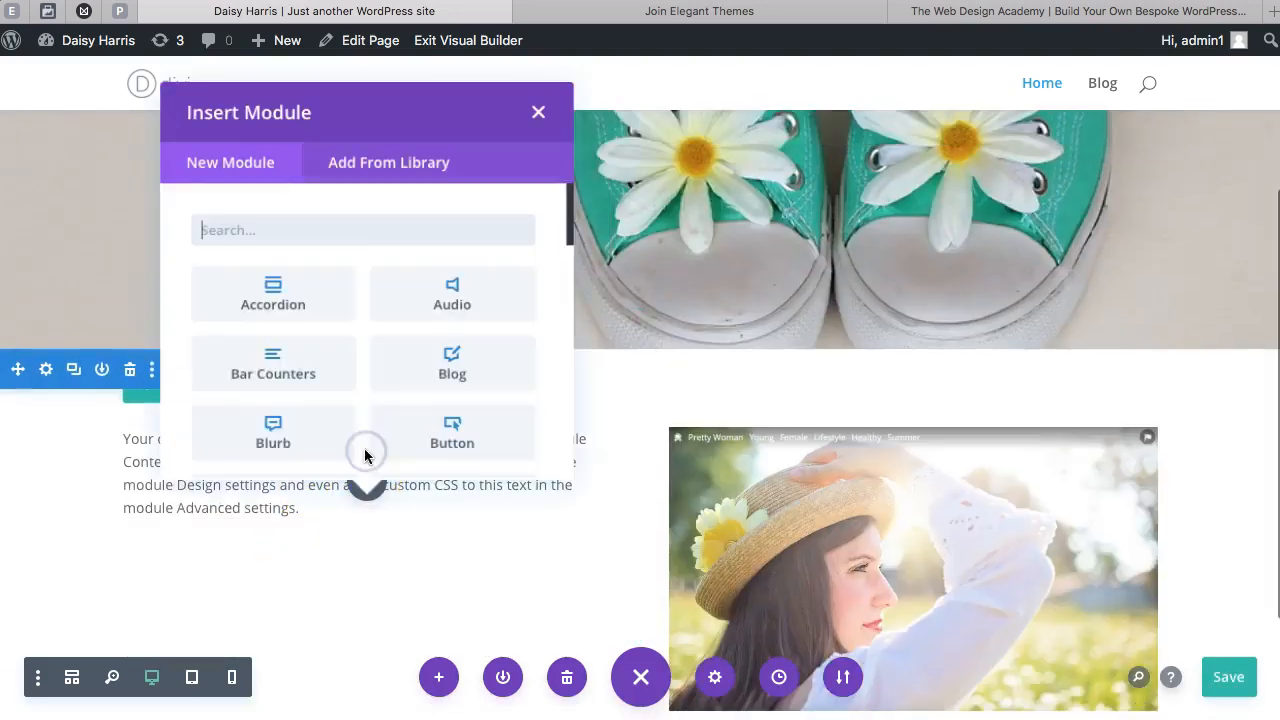
click(461, 420)
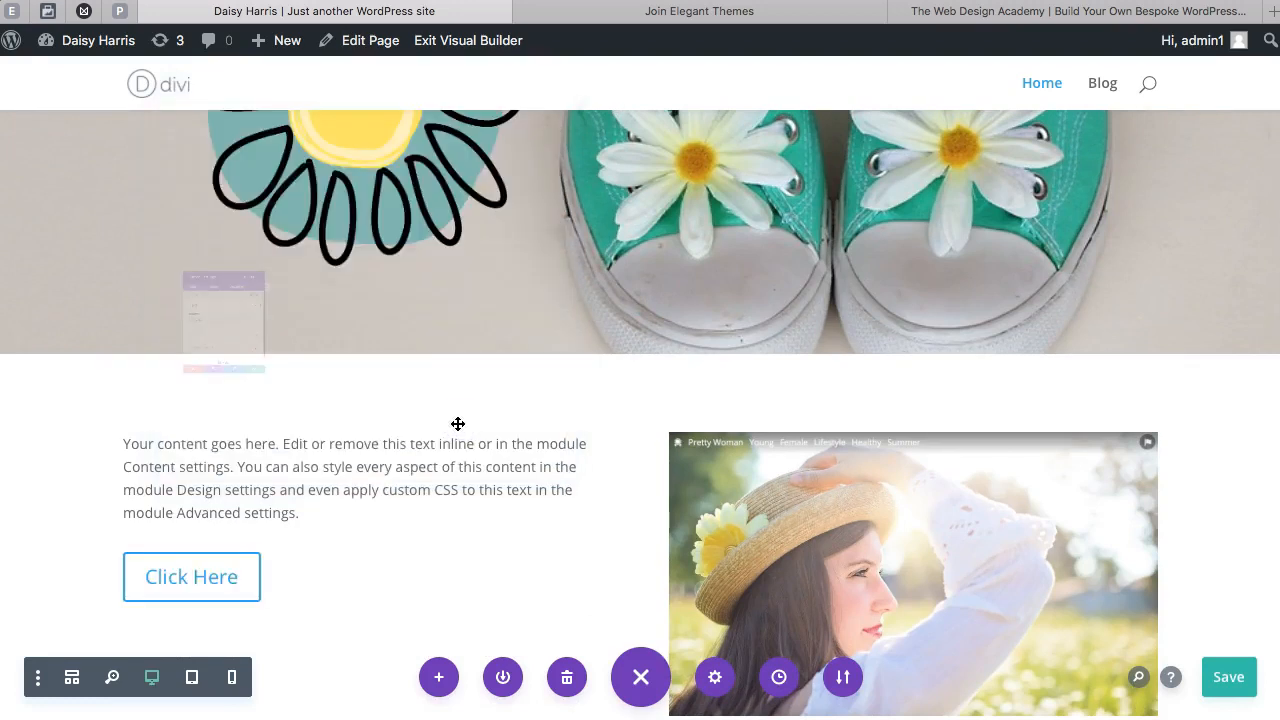
drag(143, 314, 29, 294)
text(BOOK NOW)
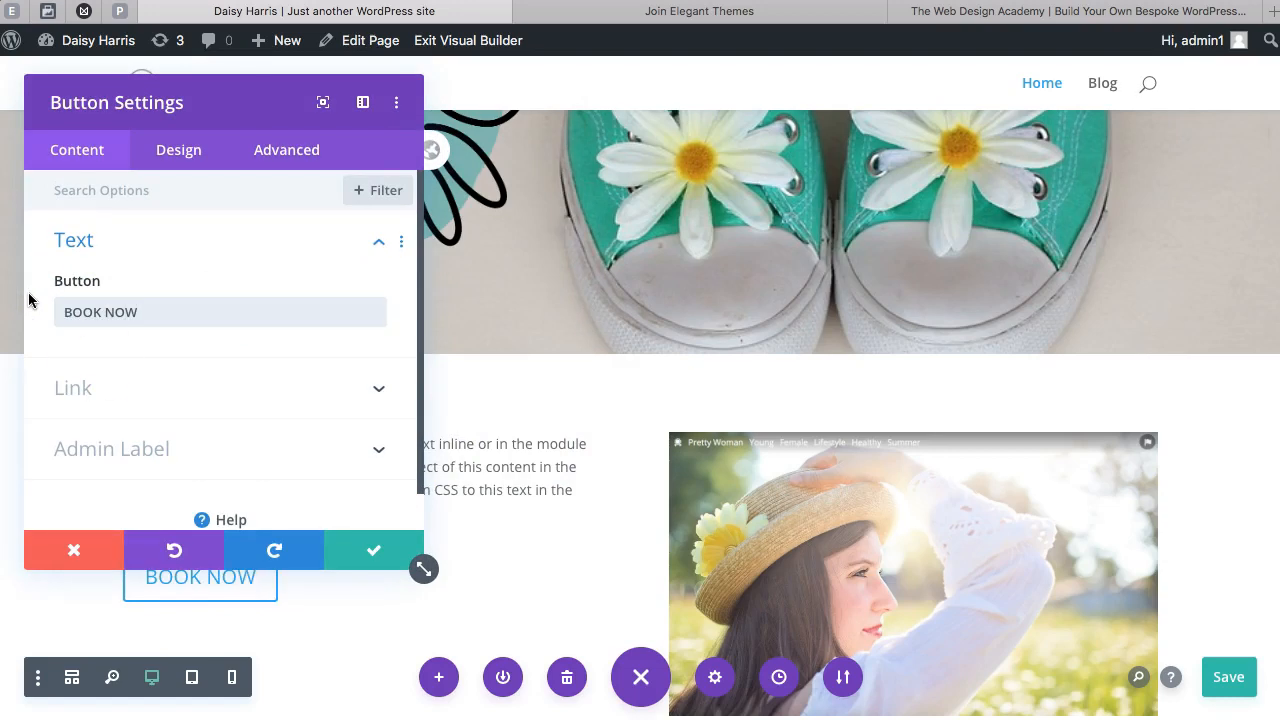
click(113, 380)
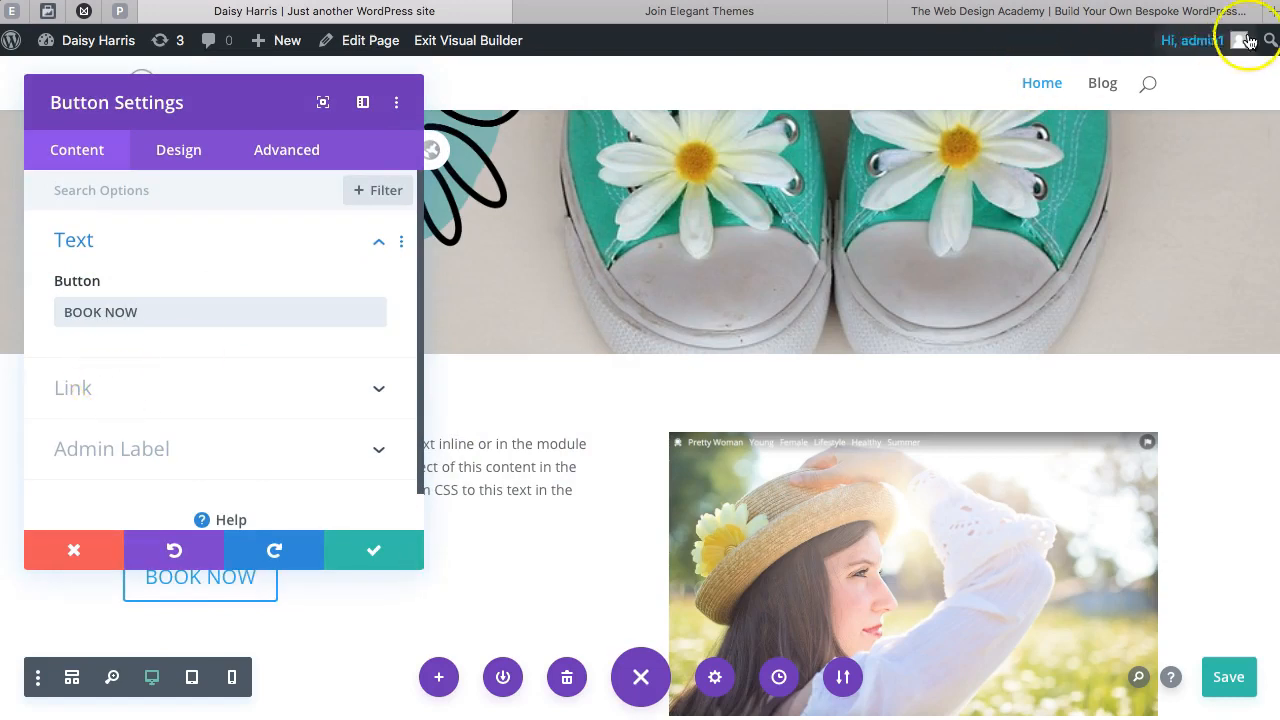
click(1272, 11)
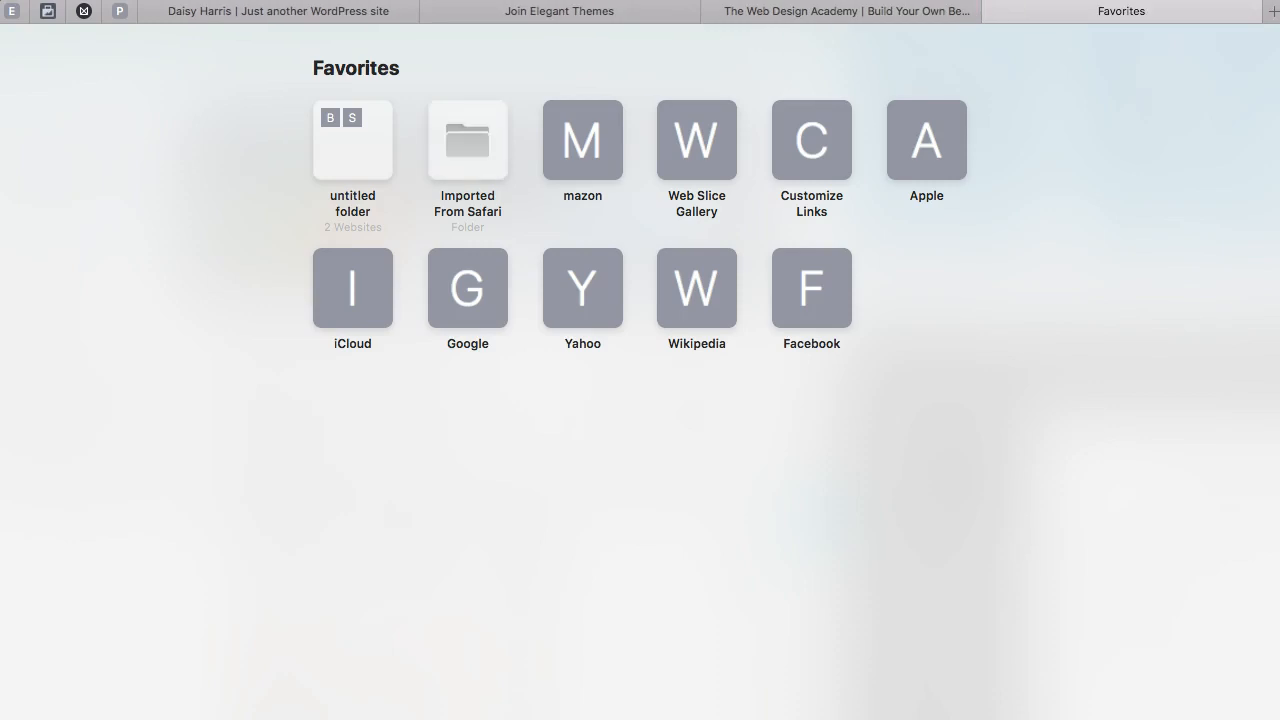
Get the PayPal.Me site loaded in the new Safari tab after the paypal.com/ attempt fails
text(paypal.com/)
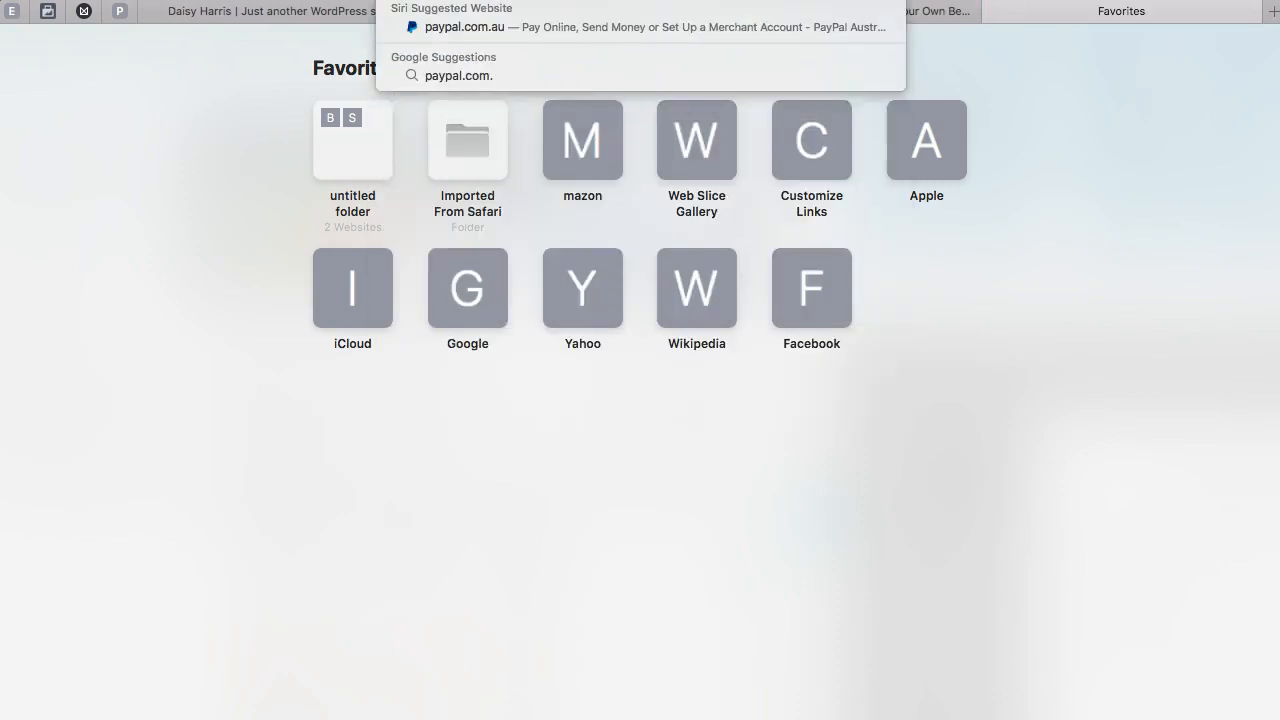
key(Return)
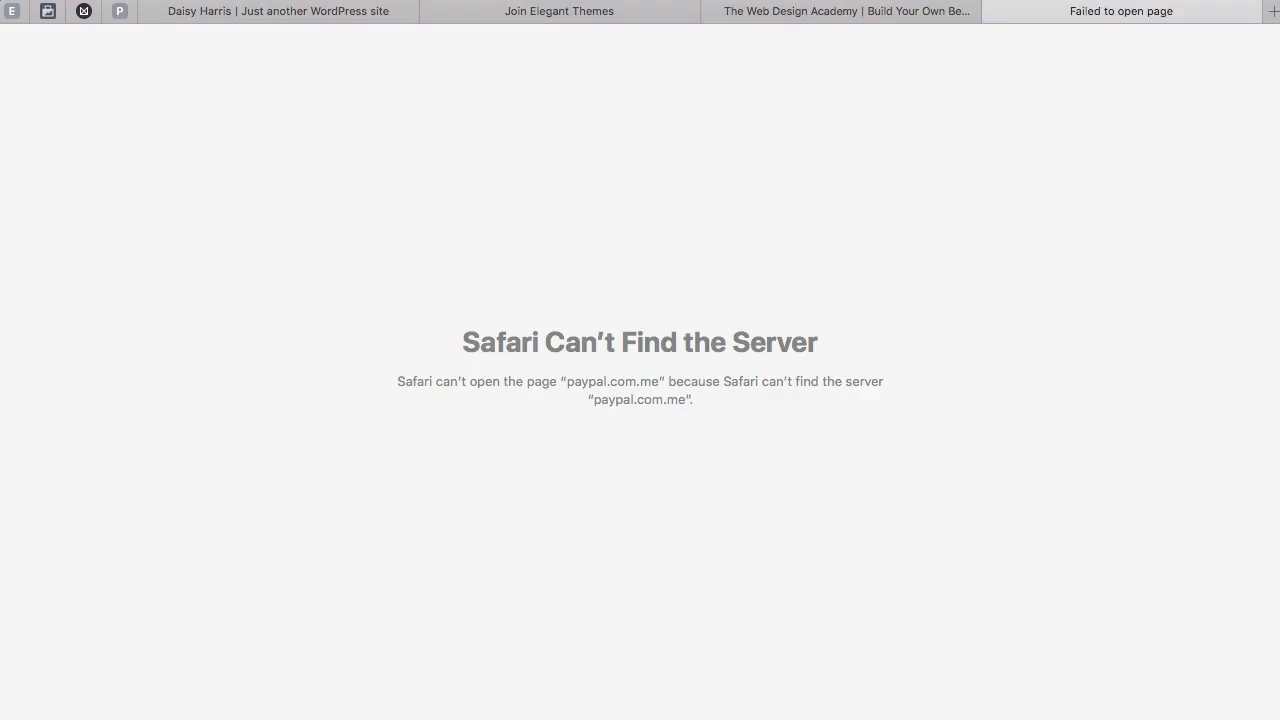
key(super+l)
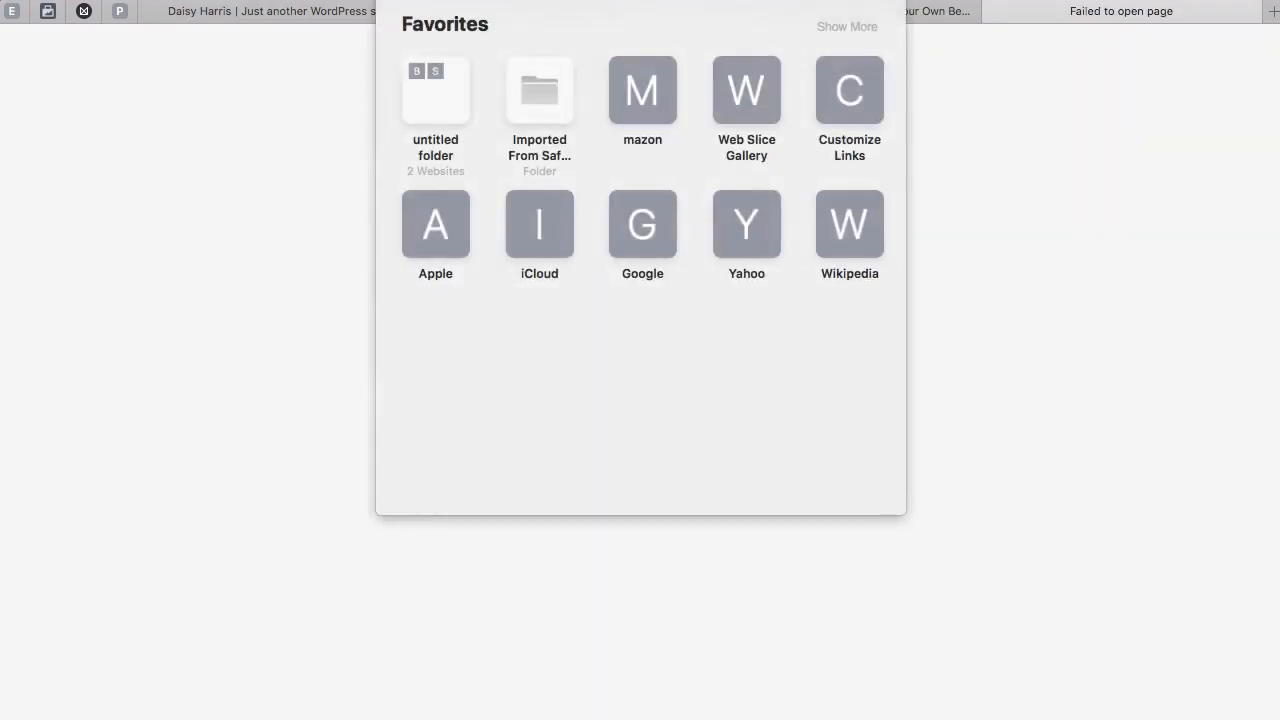
text(paypal.)
key(Return)
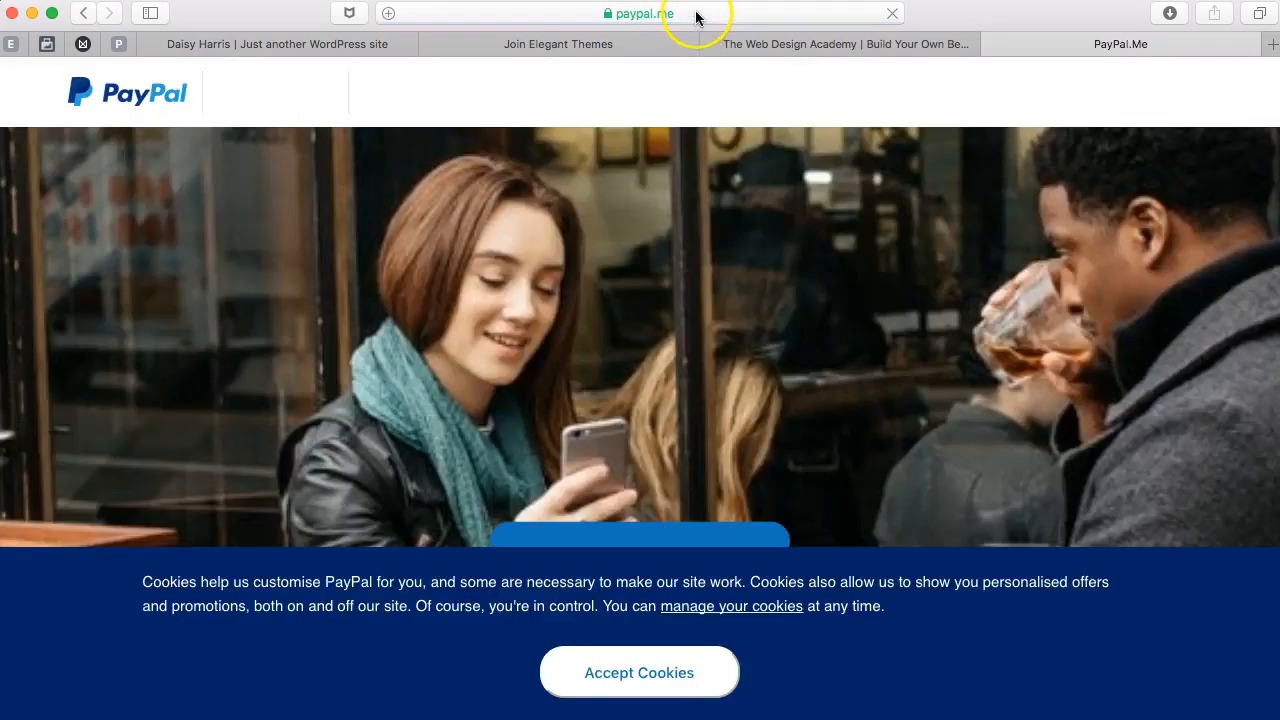
Load the business's paypal.me payment page (£0.00 GBP), then switch to the Web Design Academy tab
click(698, 18)
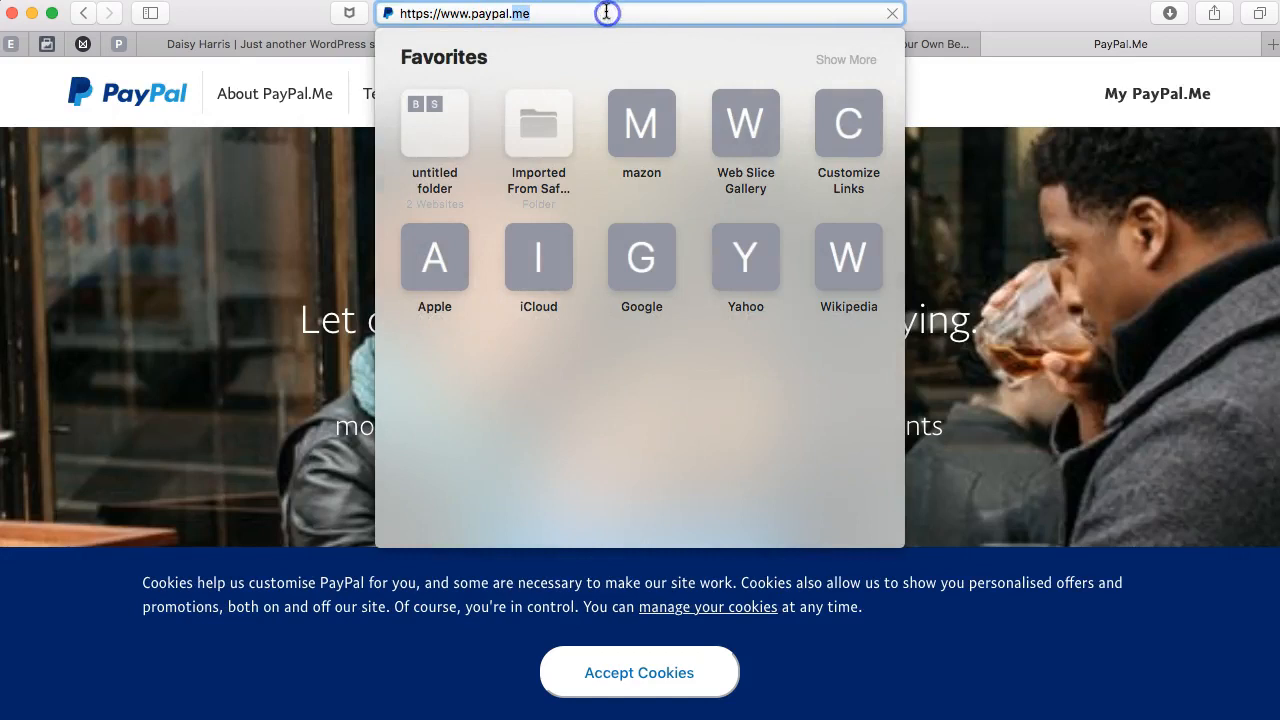
key(BackSpace)
key(BackSpace)
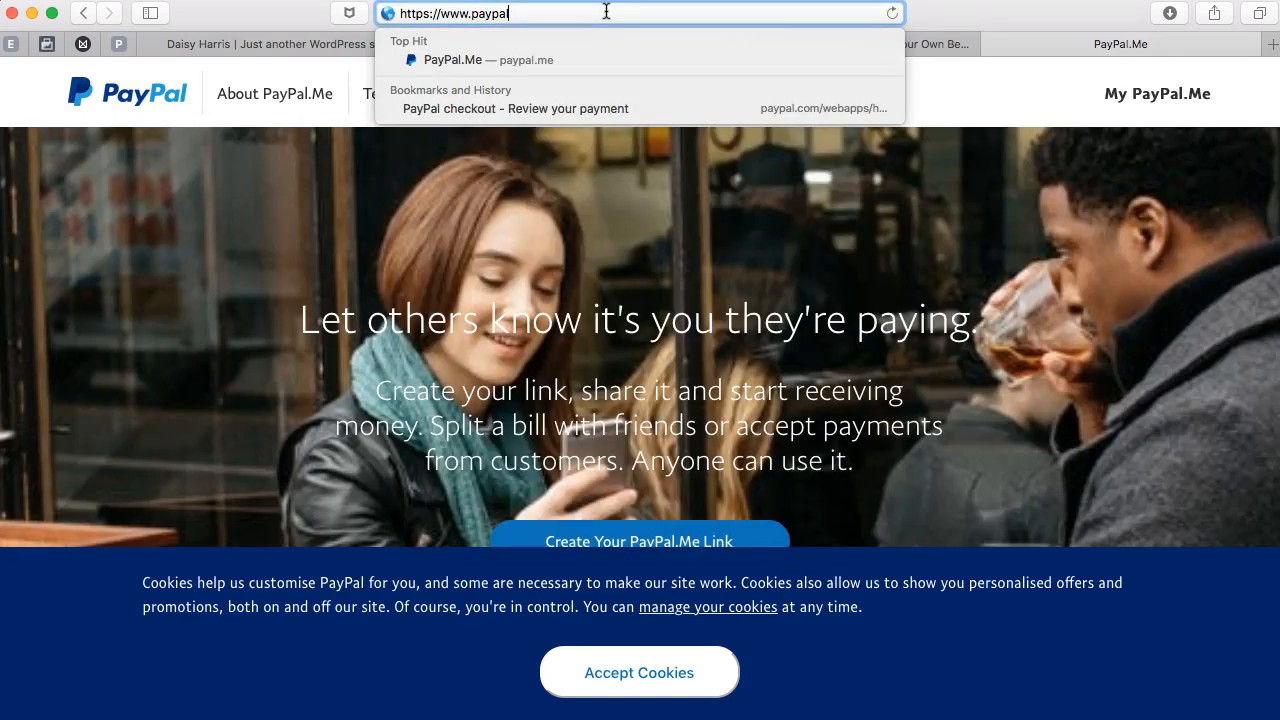
text(.co)
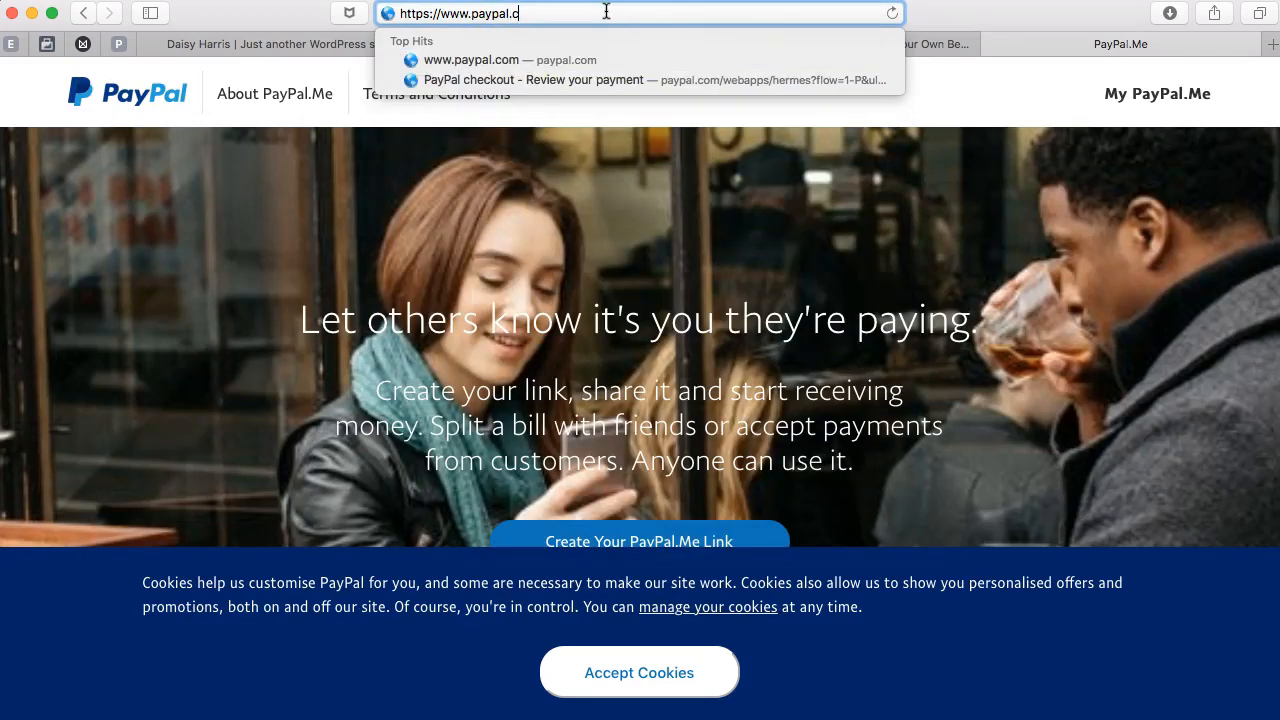
key(BackSpace)
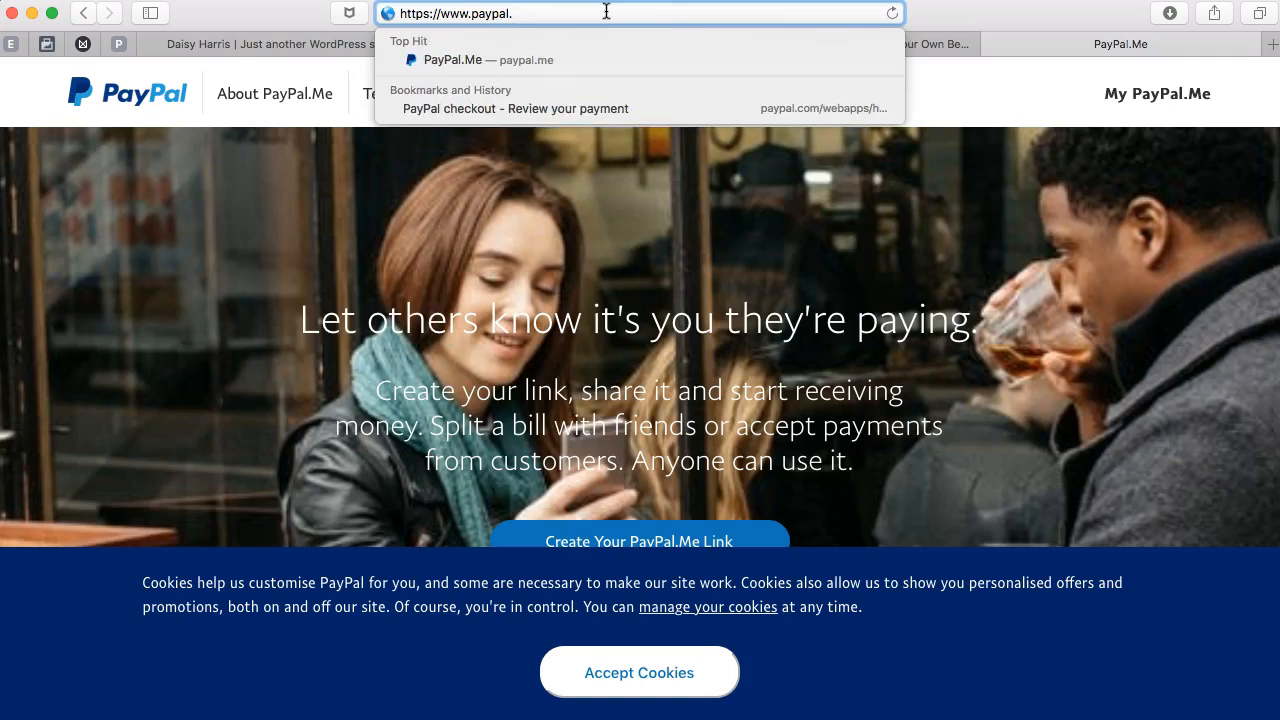
text(me/happyheart)
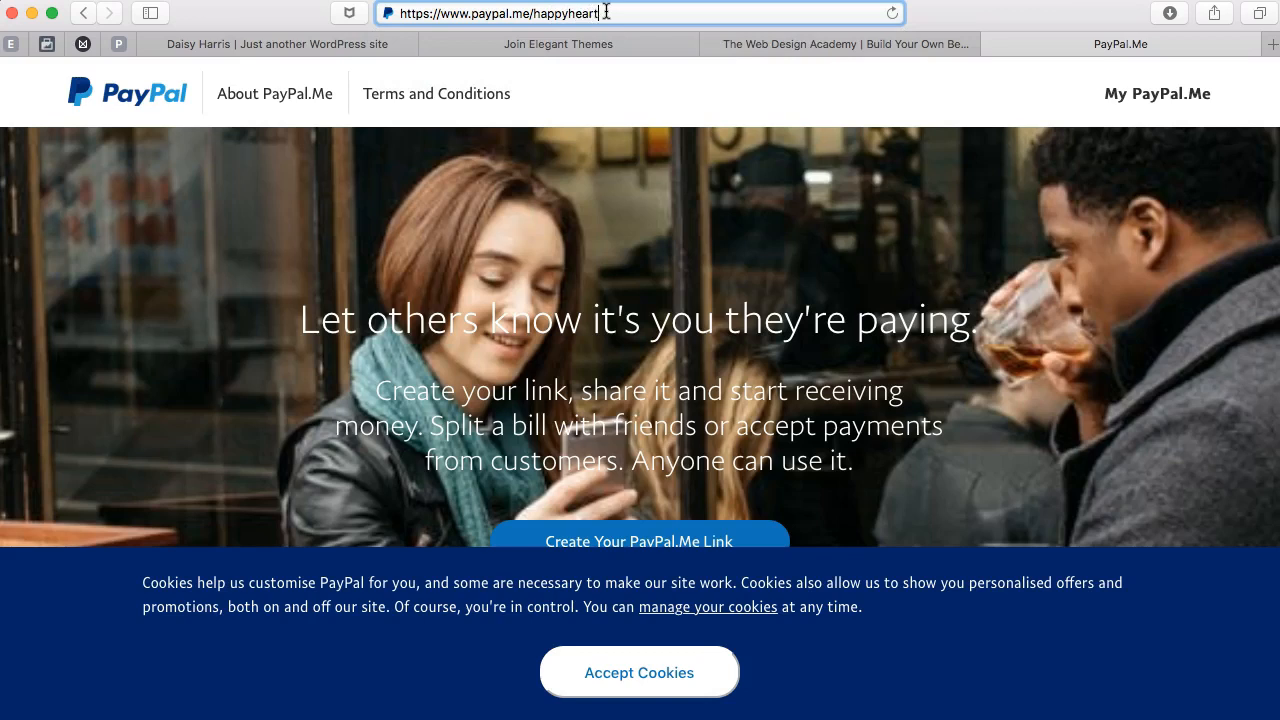
key(Return)
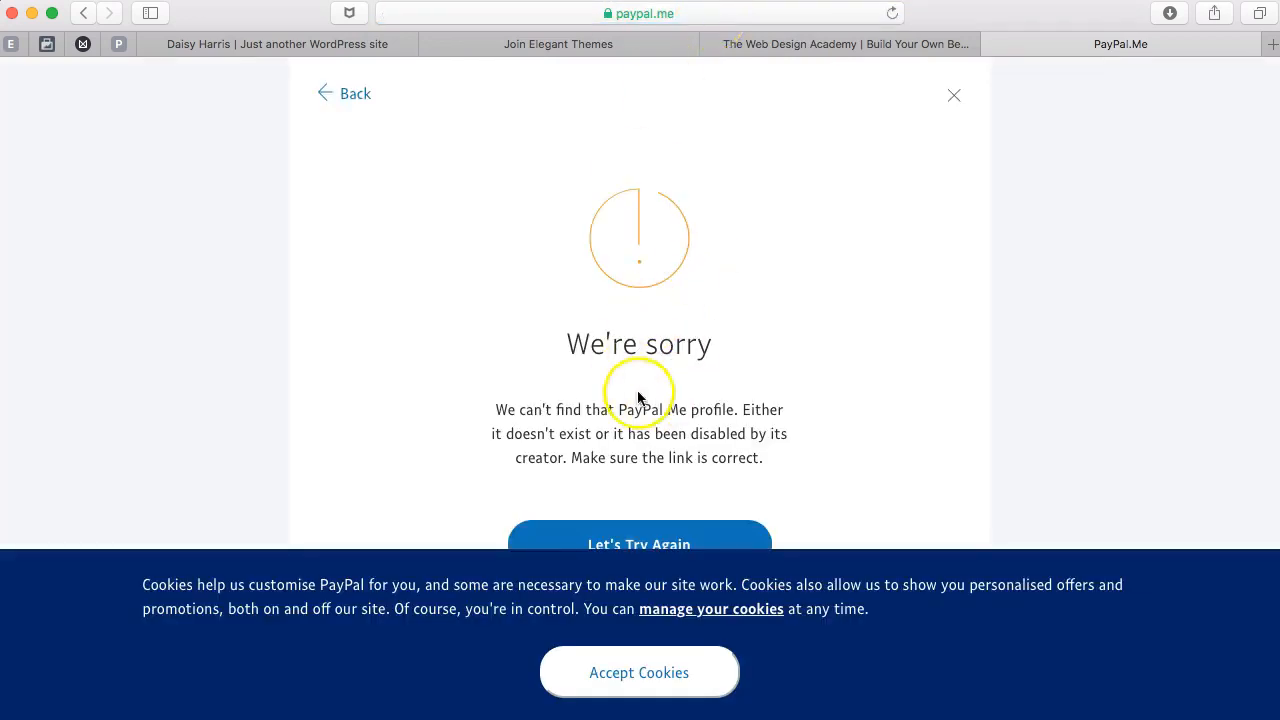
click(718, 20)
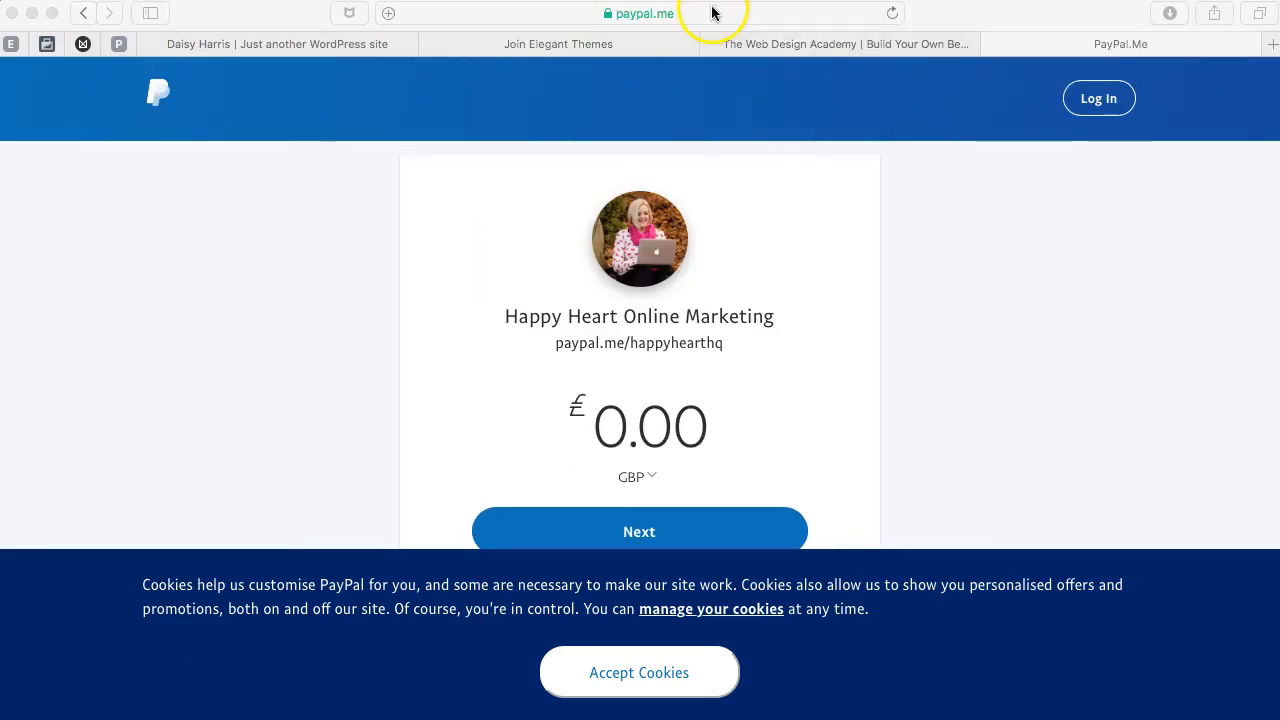
click(712, 12)
key(super+c)
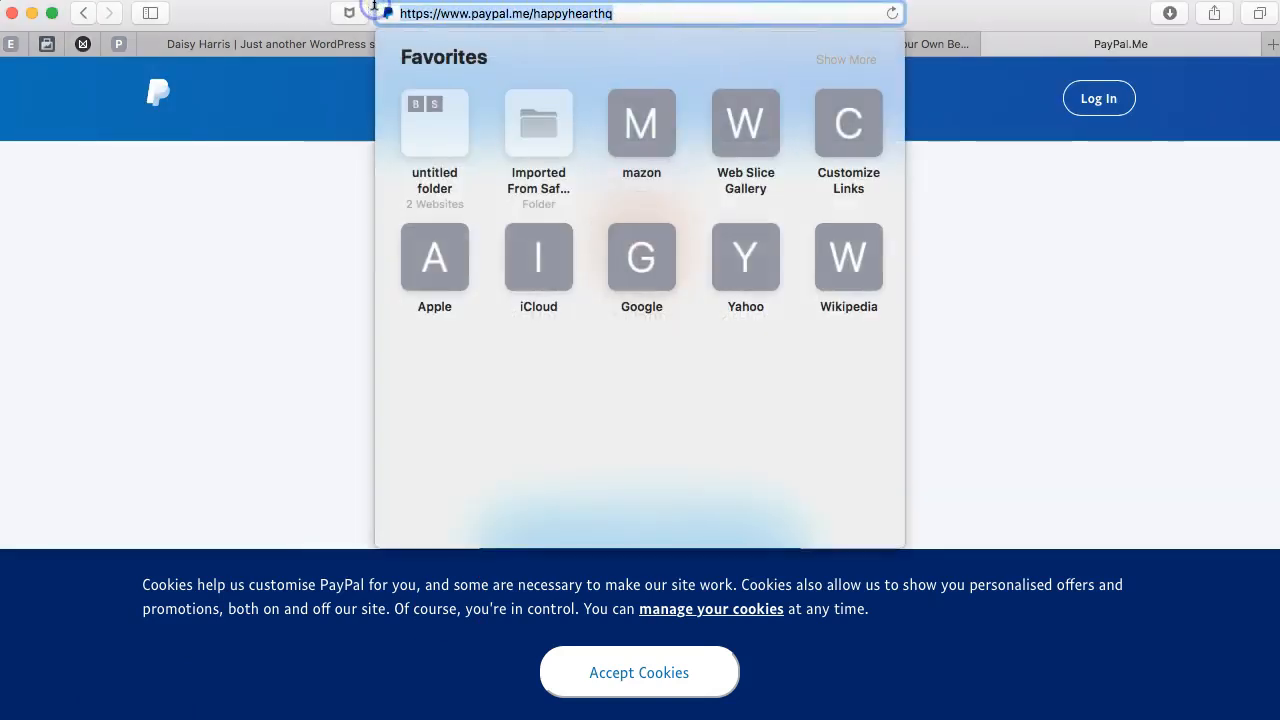
click(1058, 241)
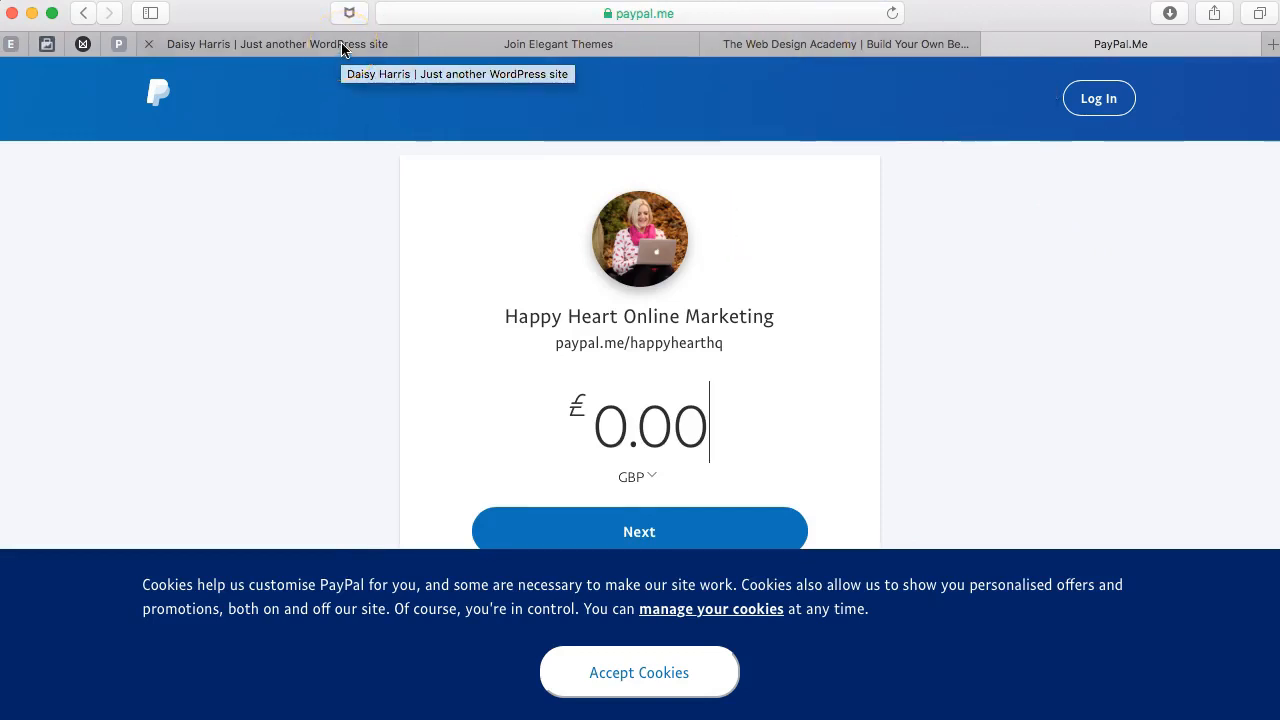
click(825, 46)
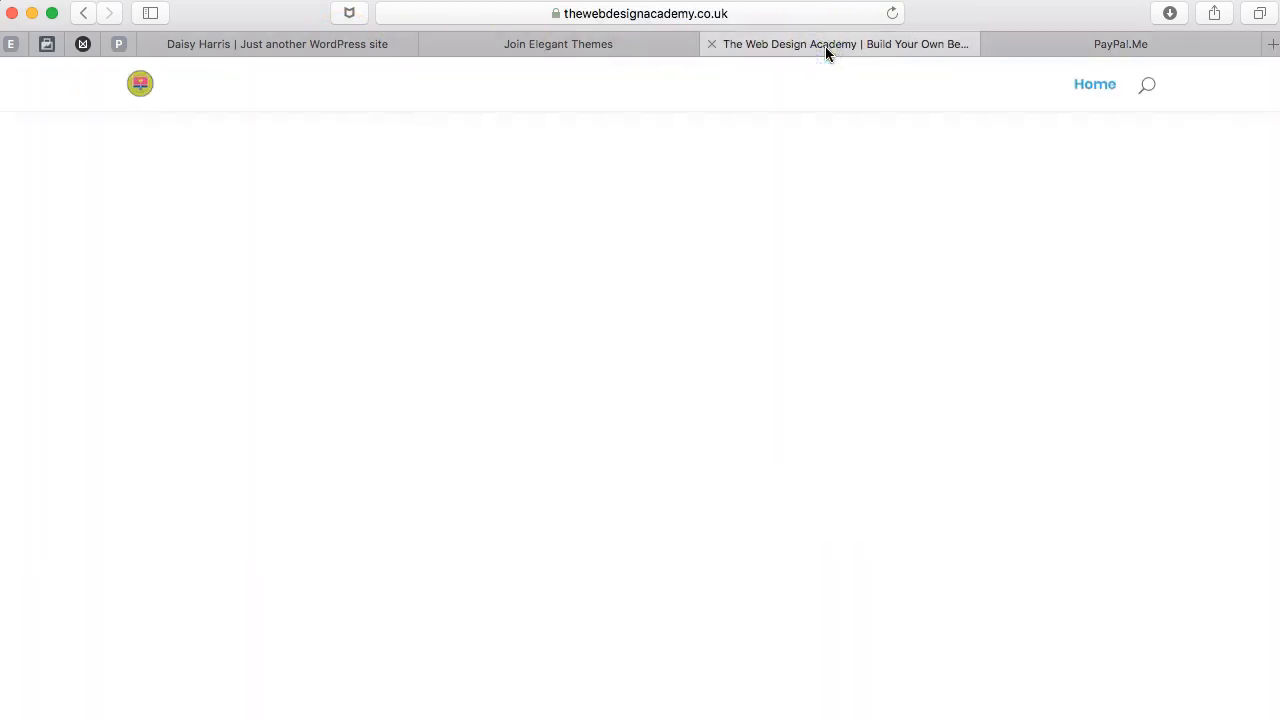
Paste the PayPal.Me URL as the BOOK NOW button link with Link Target In The New Tab
click(337, 46)
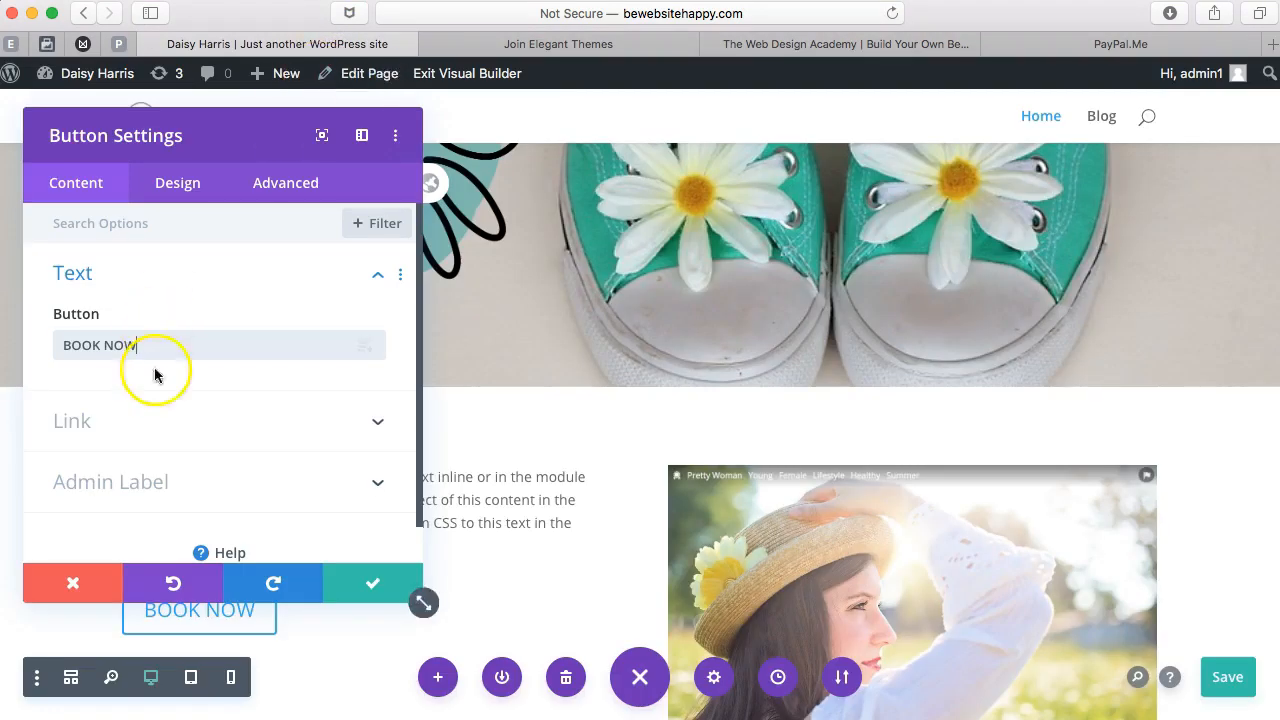
click(145, 425)
click(153, 295)
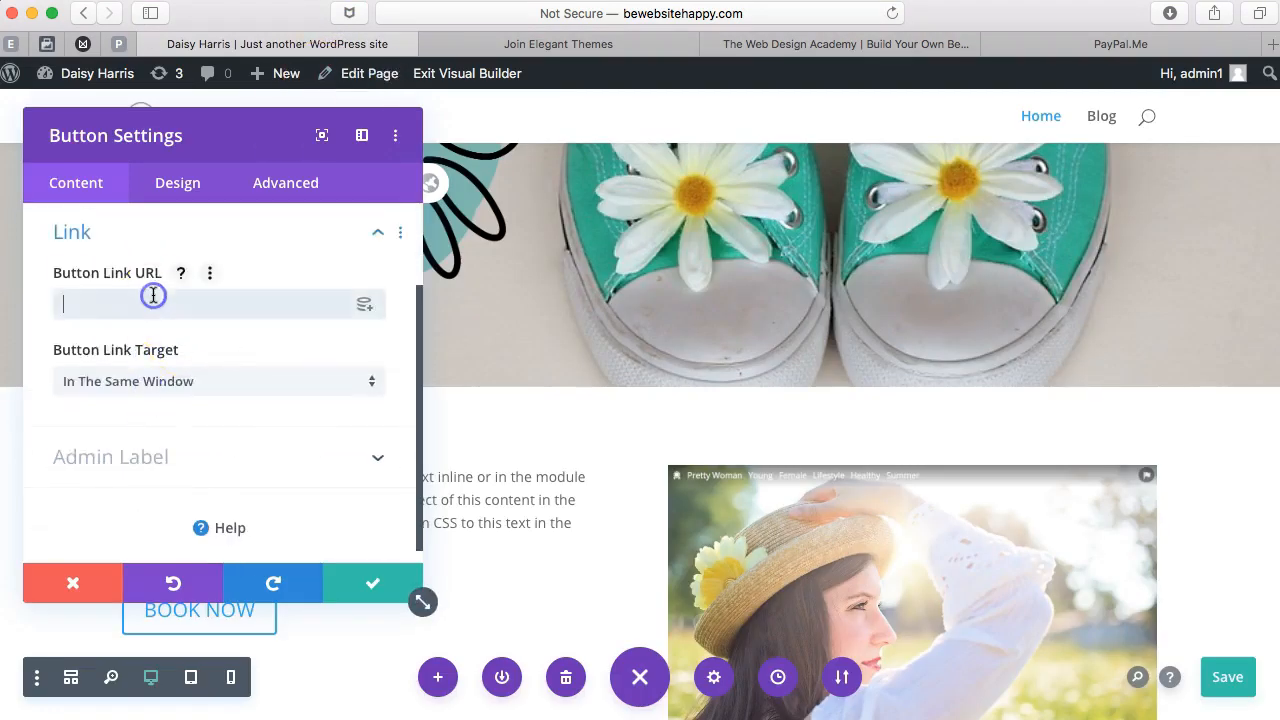
key(super+v)
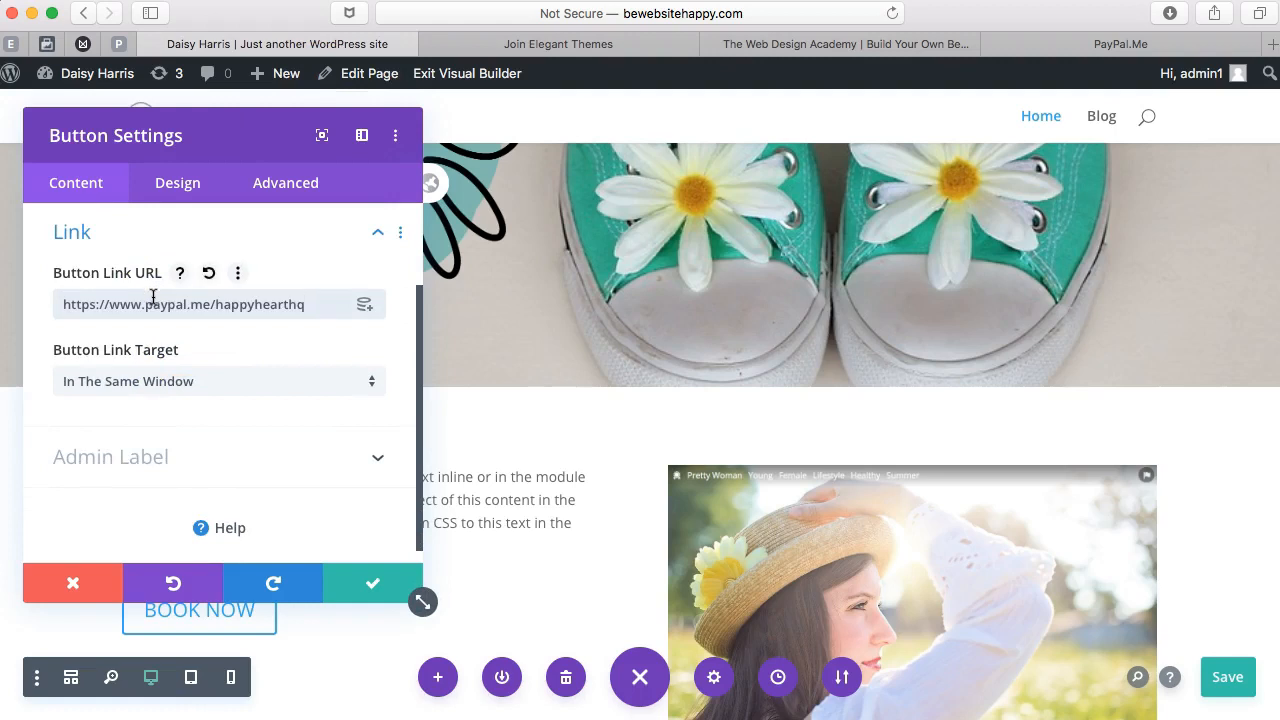
click(194, 381)
click(148, 463)
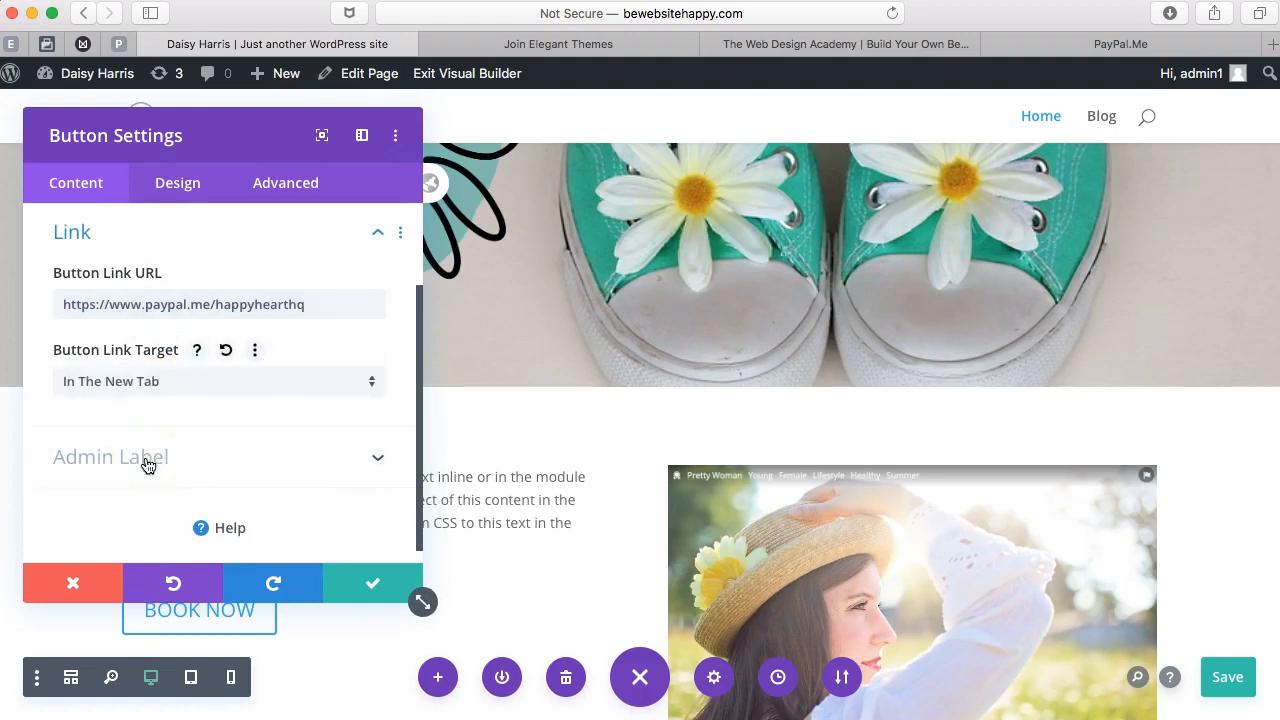
click(373, 583)
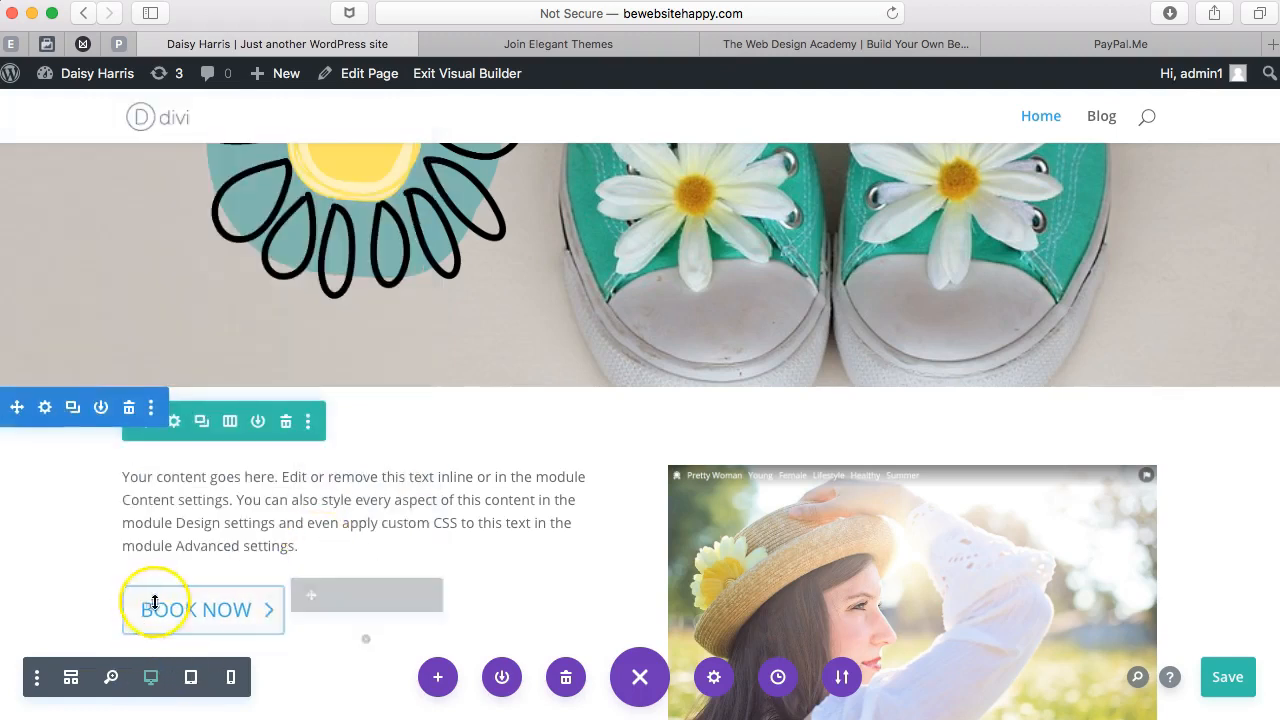
scroll(310, 500, down, 1)
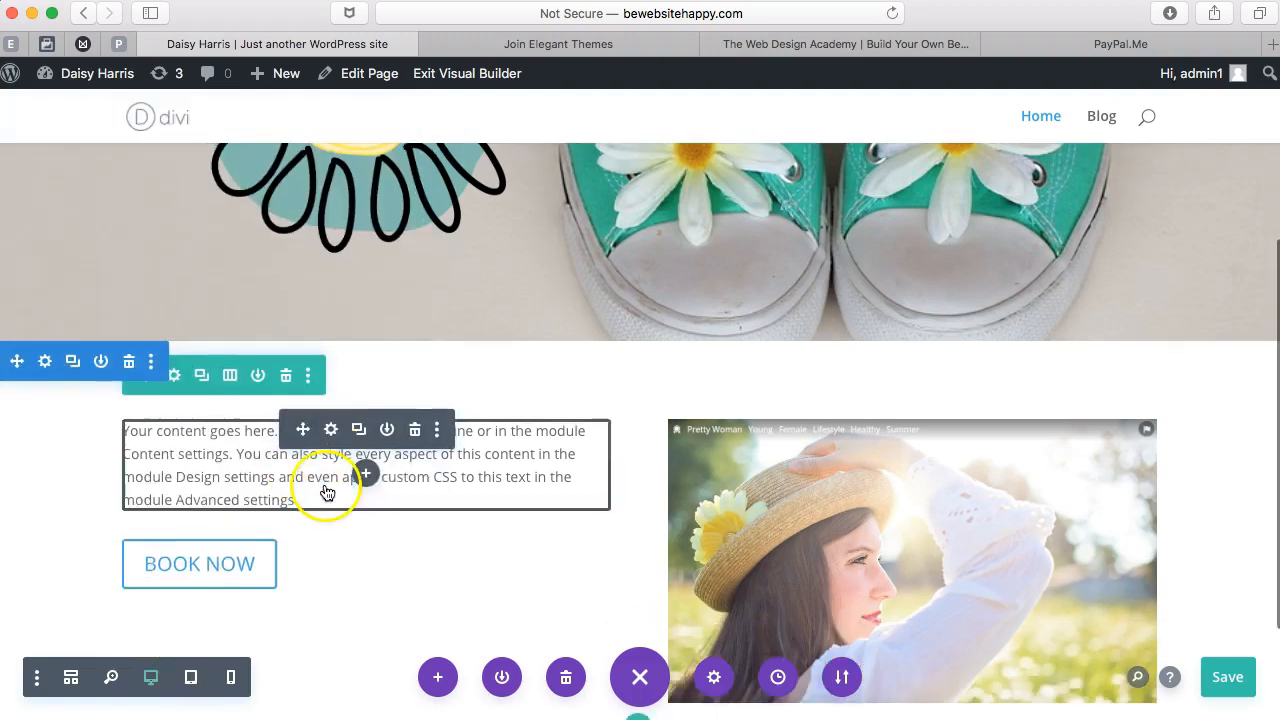
scroll(333, 408, down, 3)
Enable custom styles on the BOOK NOW button and set its text colour to white
click(332, 405)
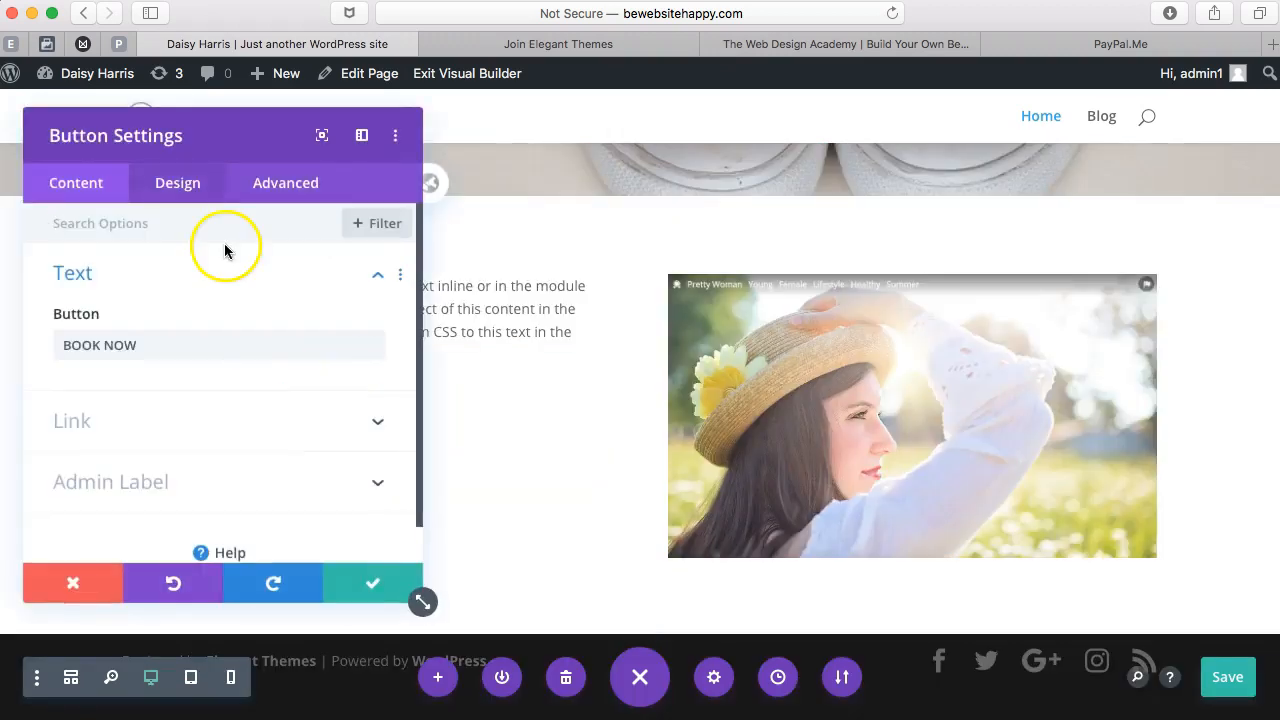
click(179, 187)
click(170, 395)
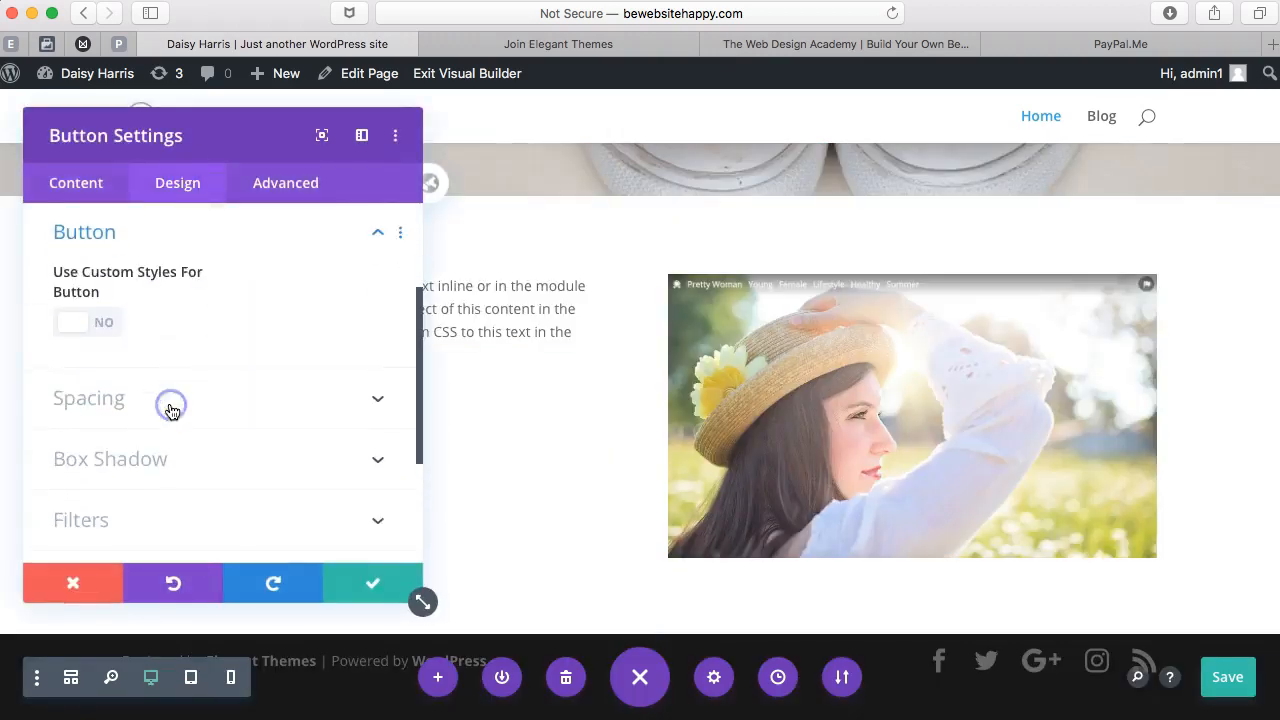
click(77, 330)
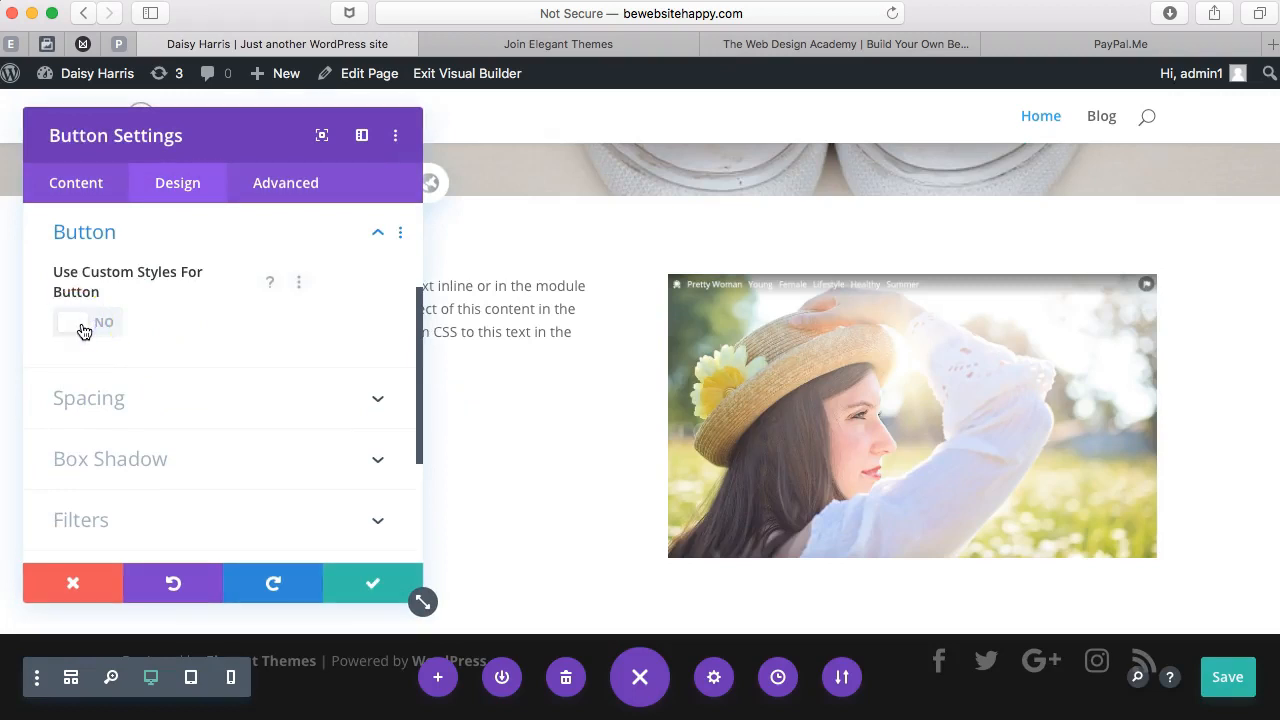
click(78, 330)
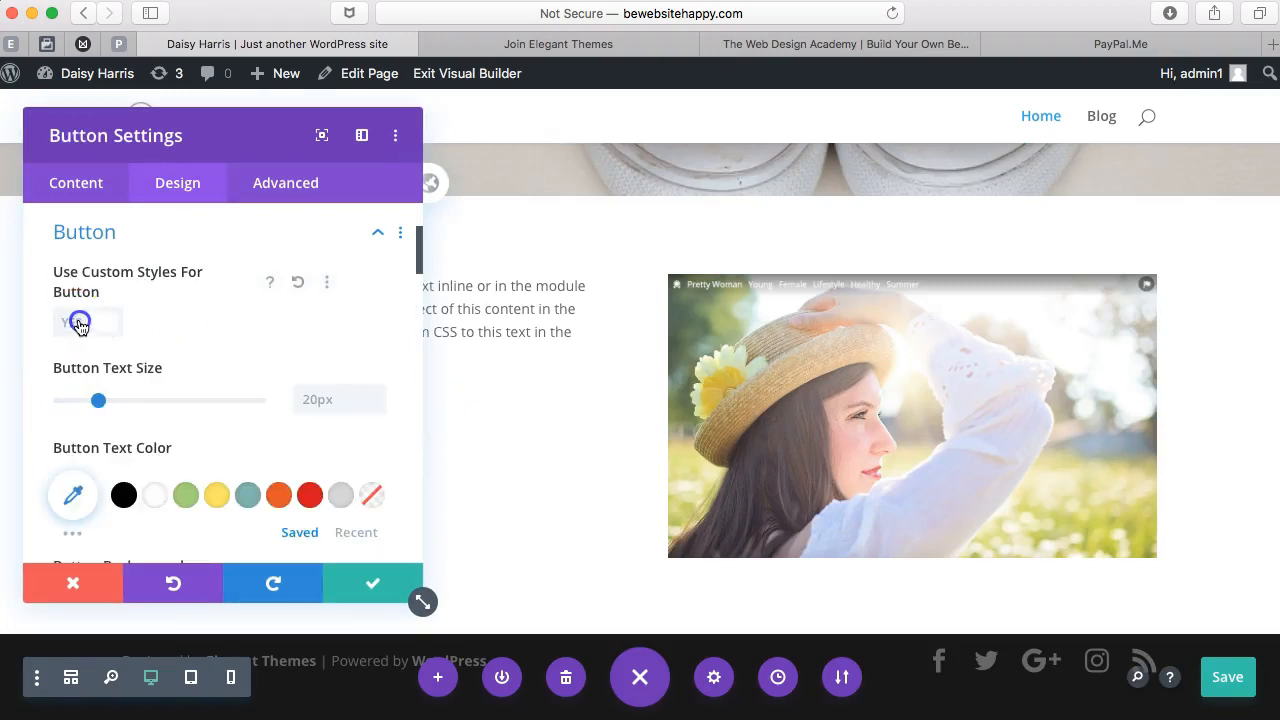
scroll(200, 500, down, 2)
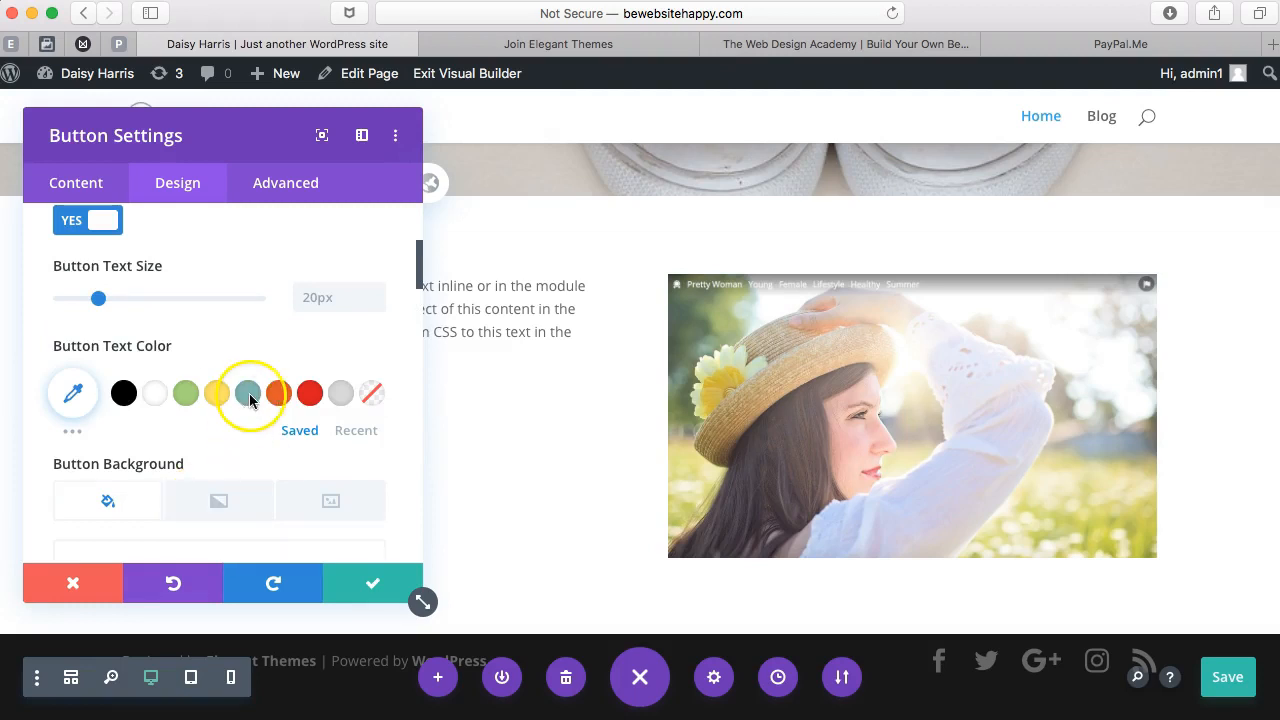
click(279, 396)
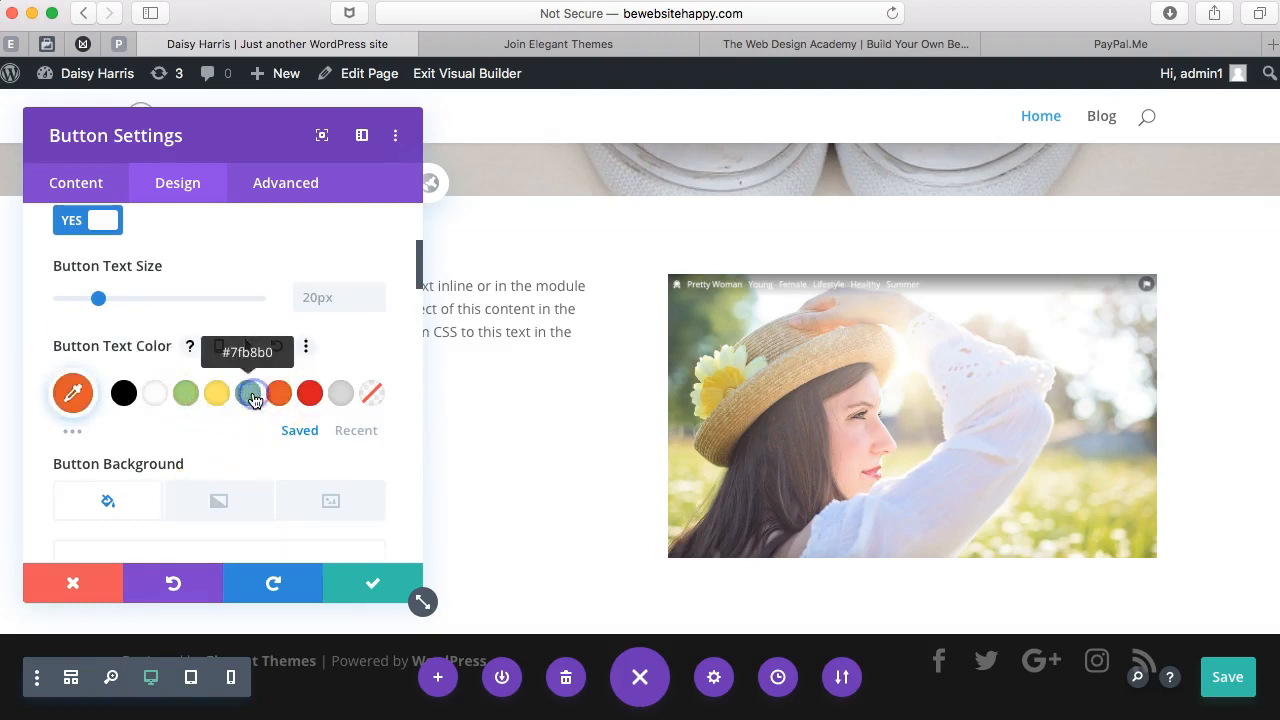
click(250, 396)
scroll(249, 401, down, 2)
click(155, 331)
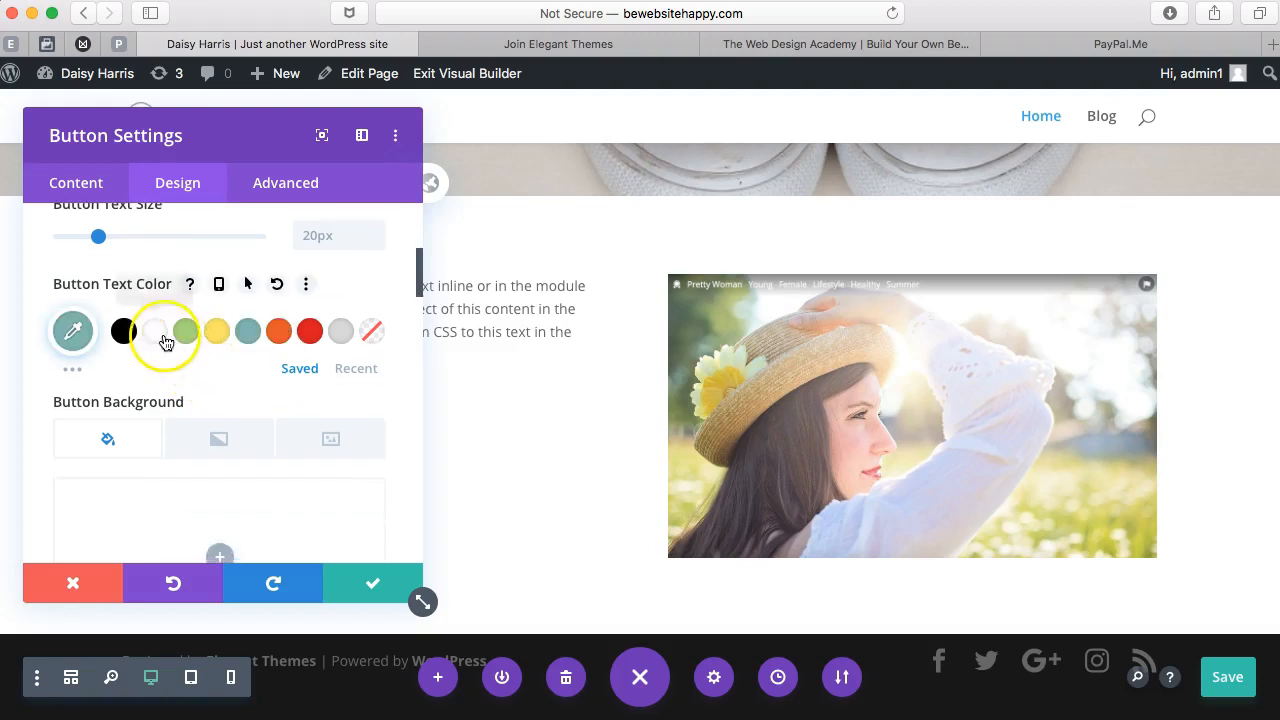
Give the button a teal #7fb8b0 background and 0px border width, and save
click(187, 490)
scroll(205, 475, down, 3)
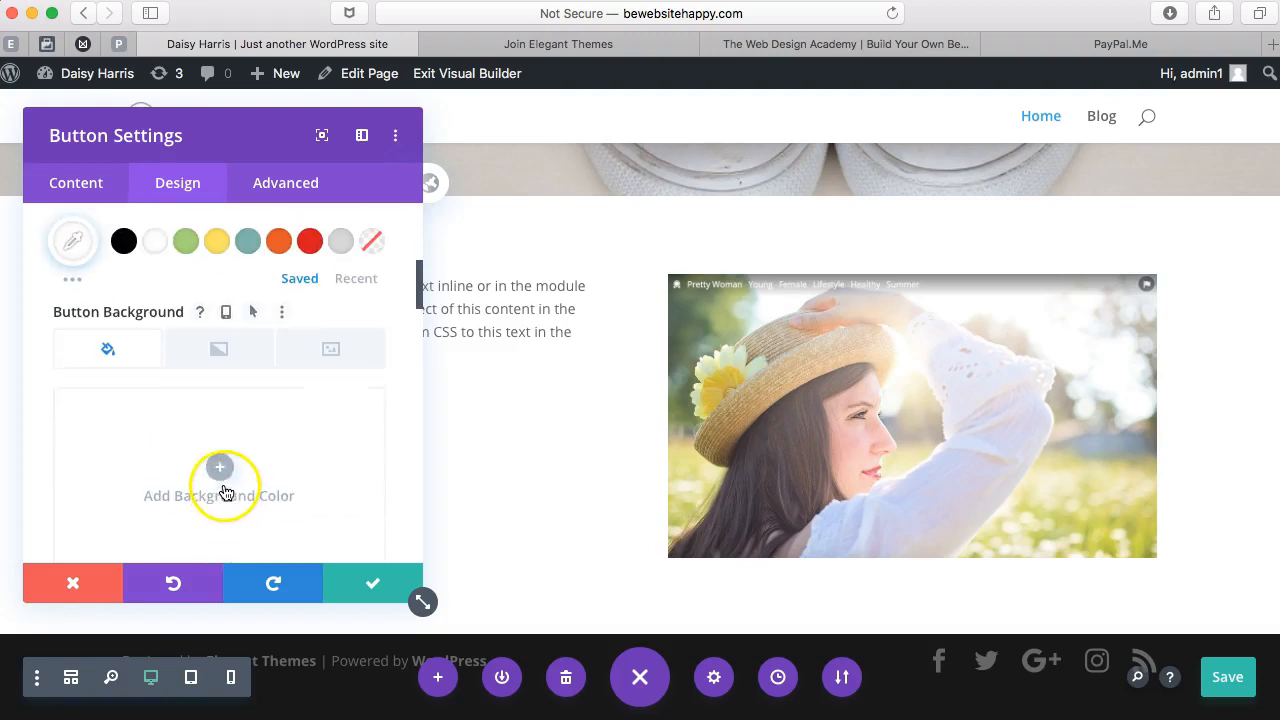
click(219, 458)
scroll(220, 457, down, 5)
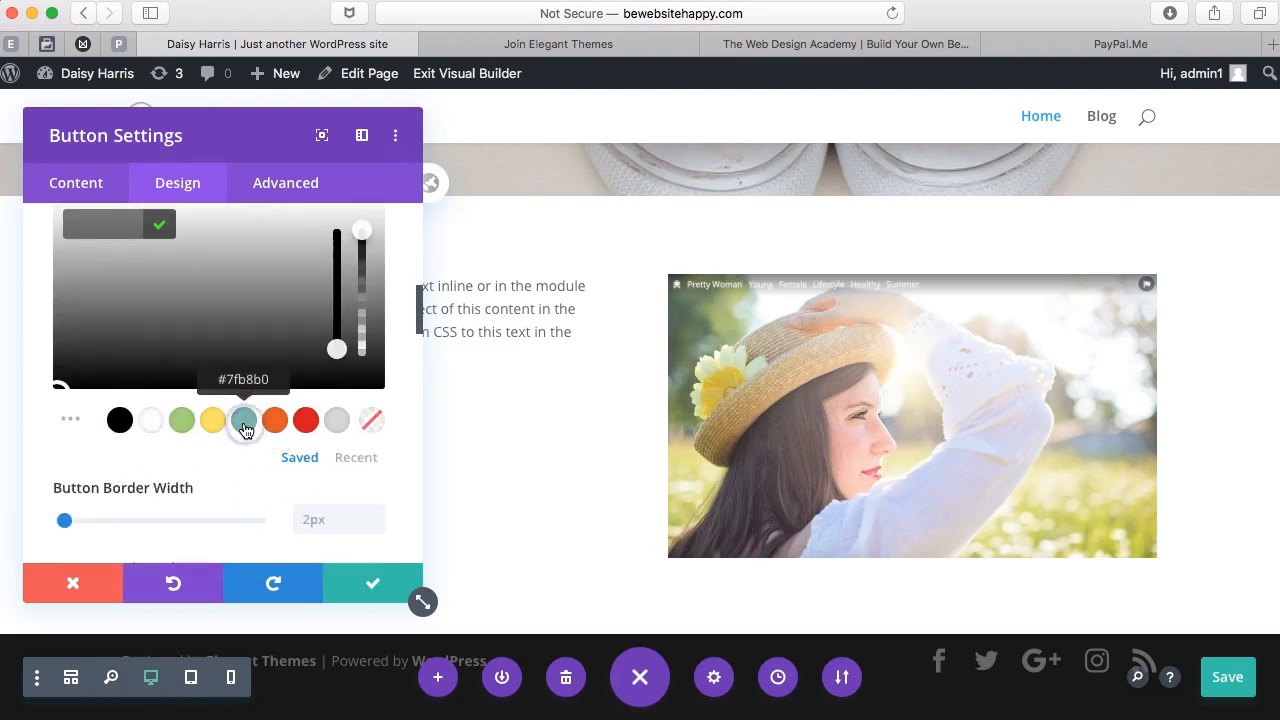
click(238, 423)
drag(63, 521, 23, 520)
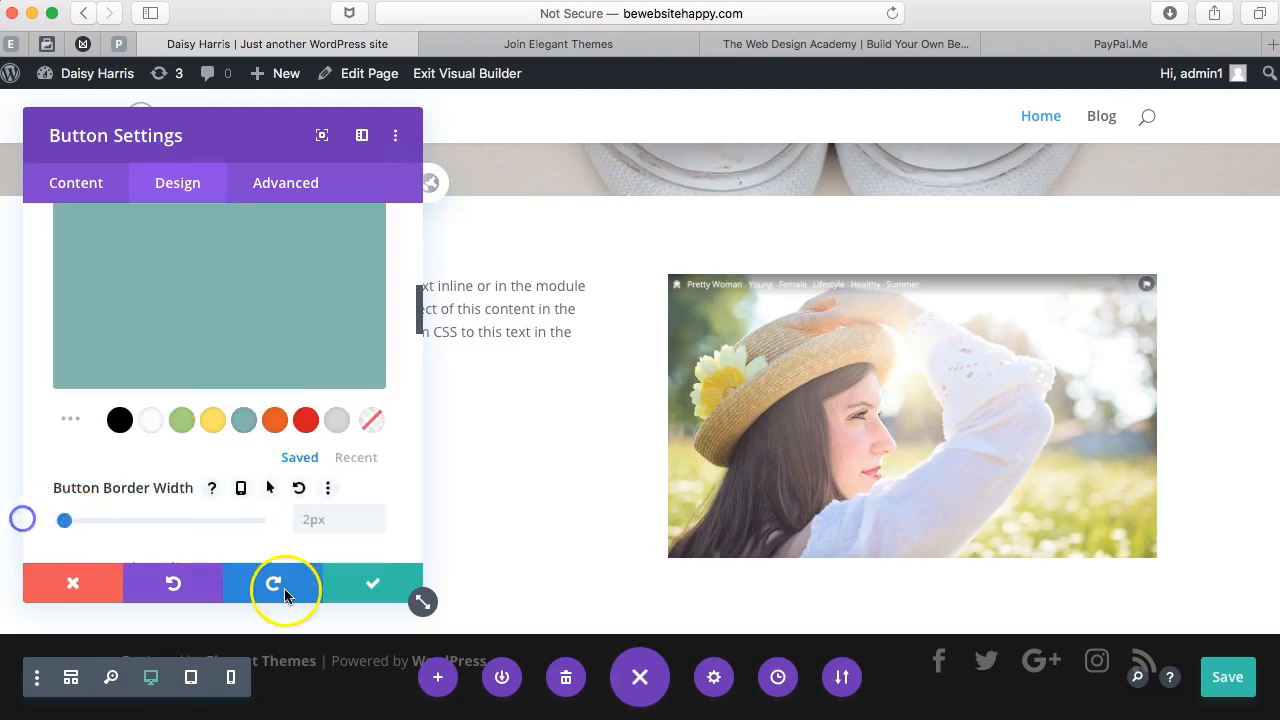
click(378, 588)
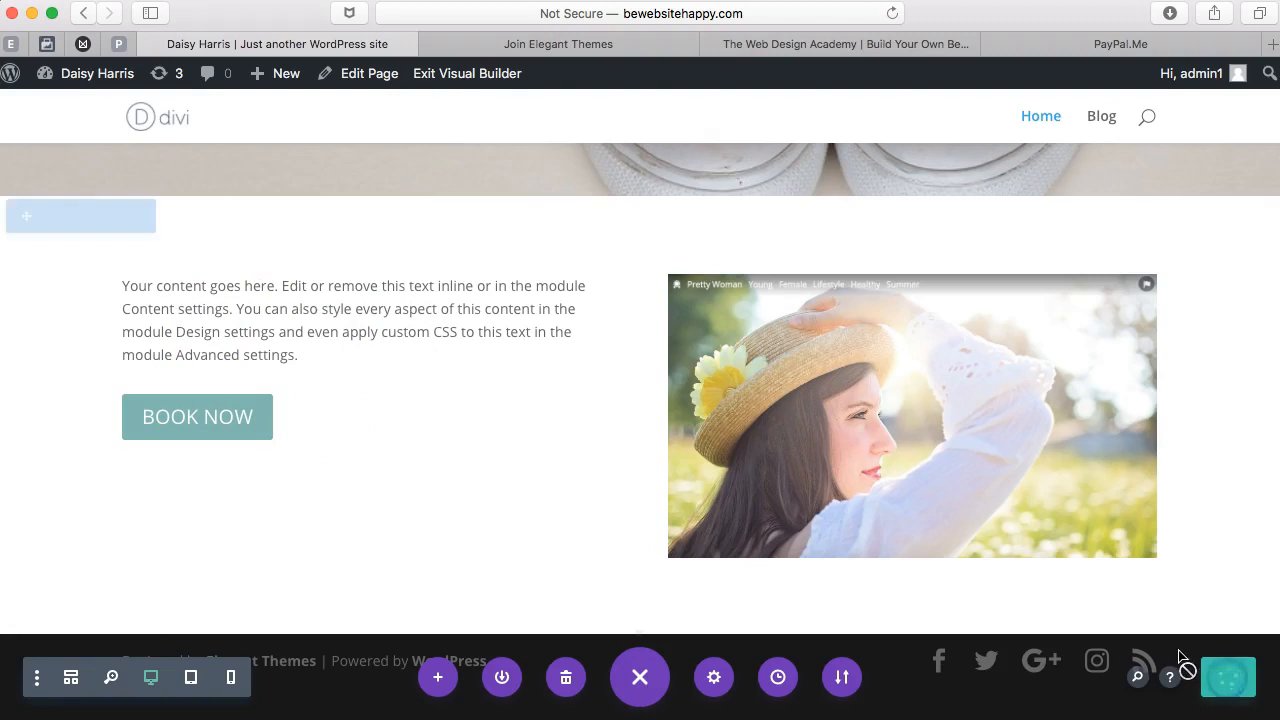
Duplicate the daisy-and-sneakers section
scroll(171, 351, up, 3)
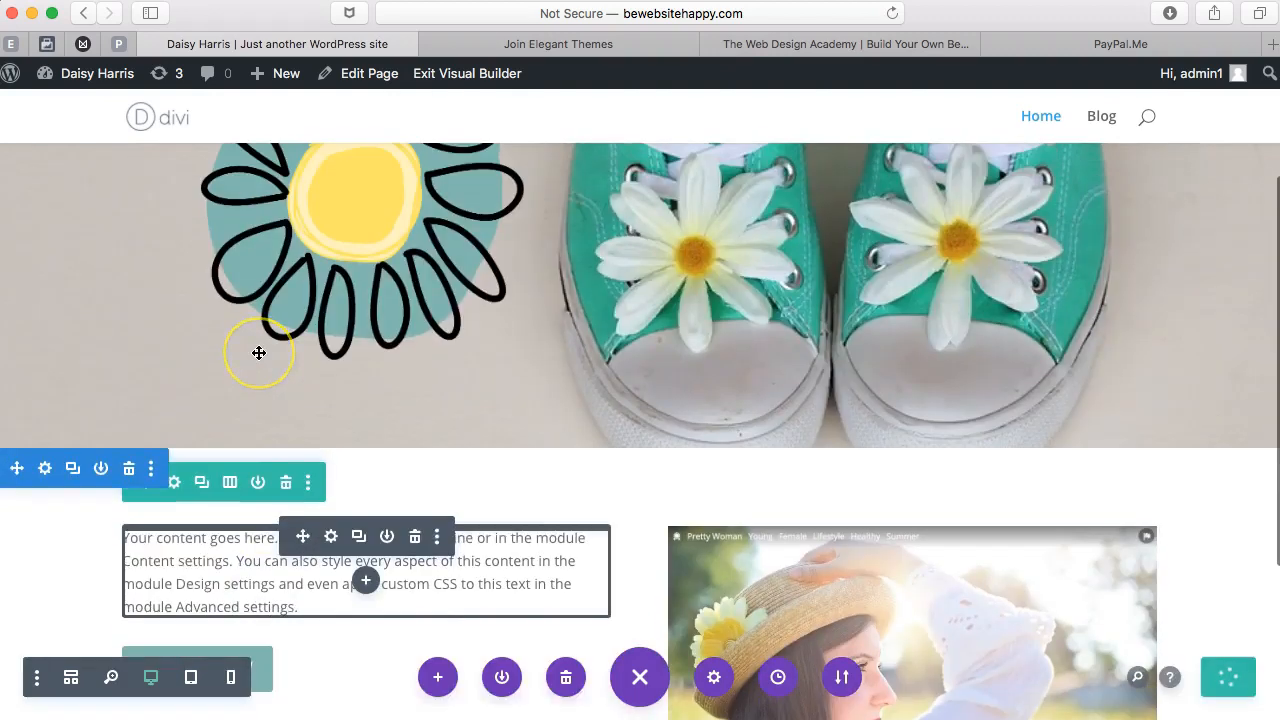
scroll(259, 353, up, 4)
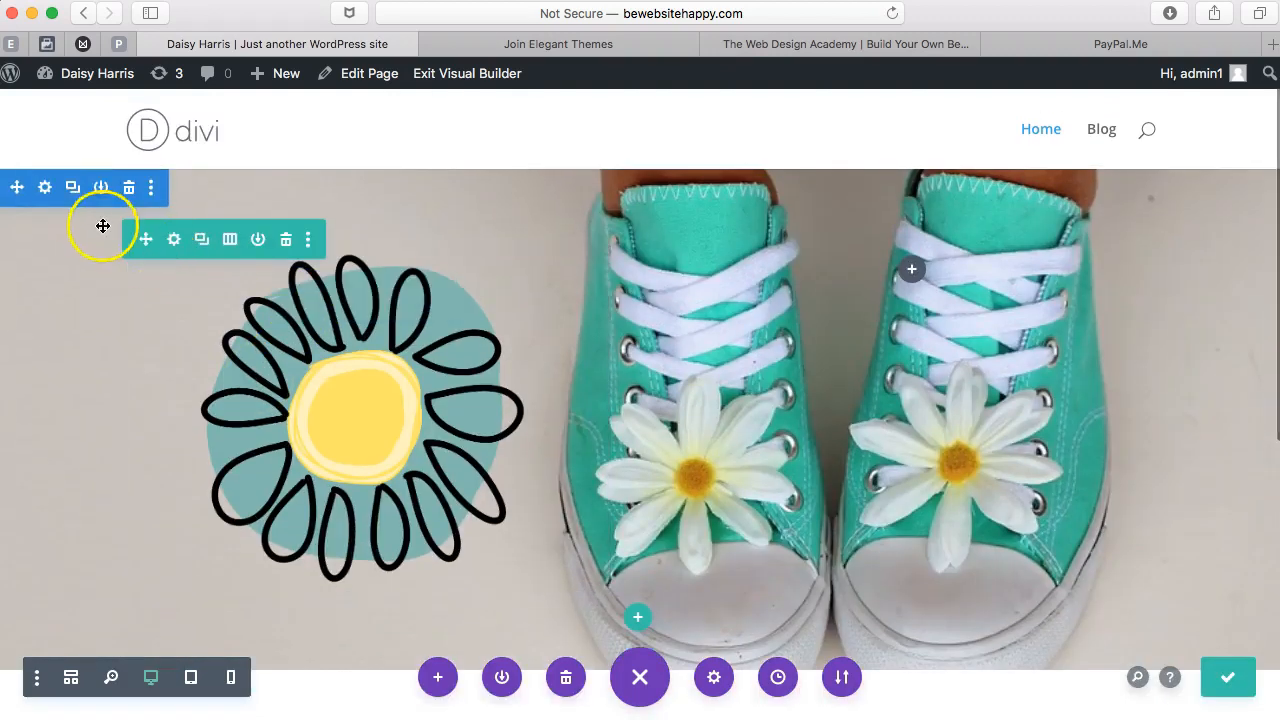
click(73, 189)
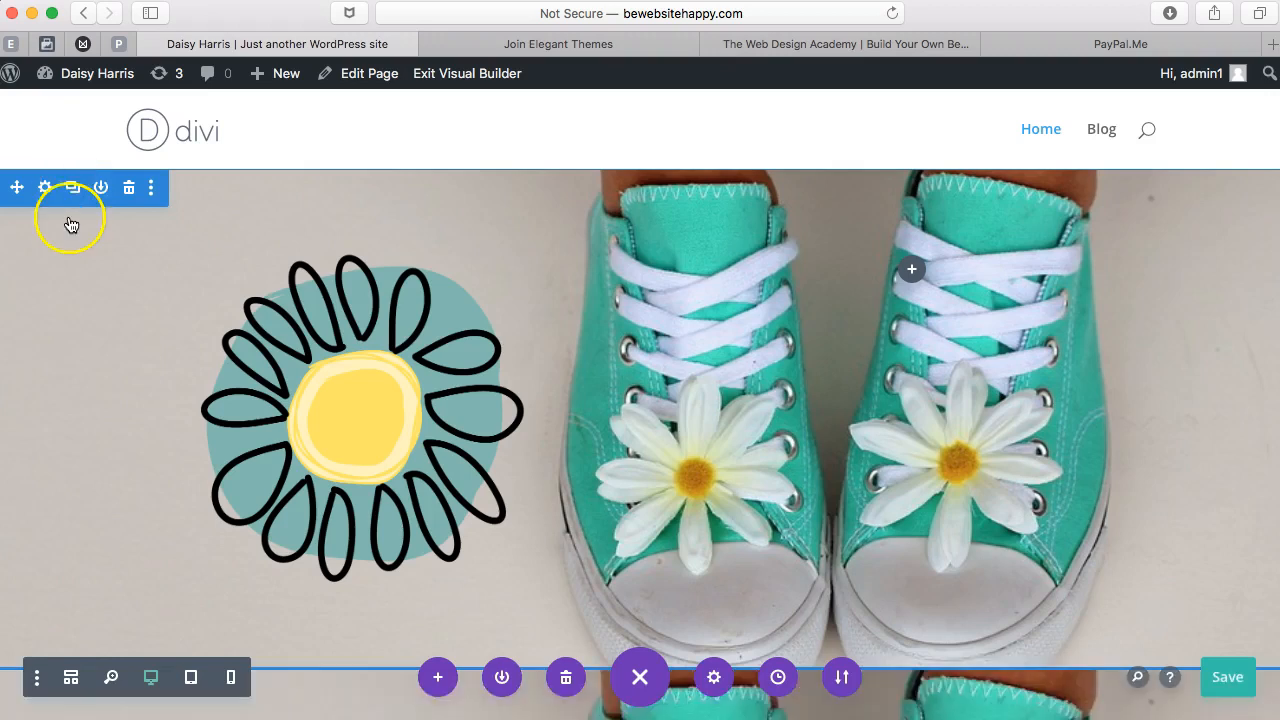
scroll(243, 449, down, 8)
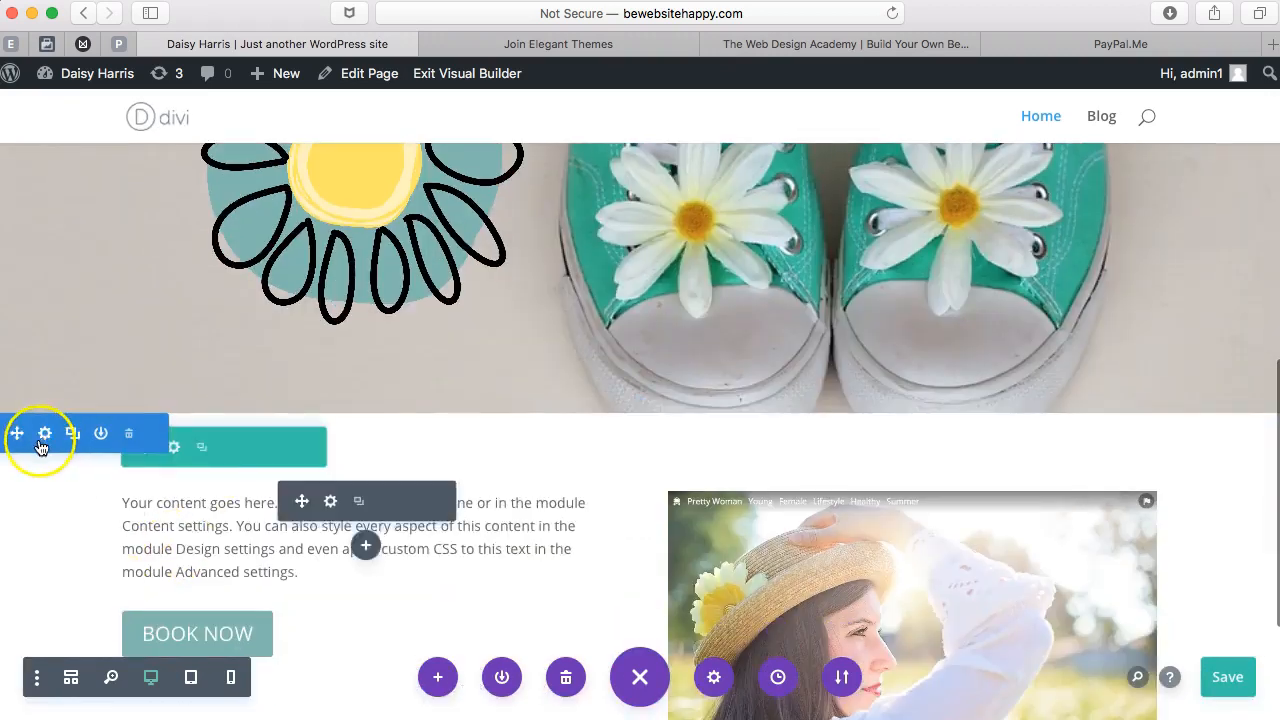
scroll(45, 290, up, 5)
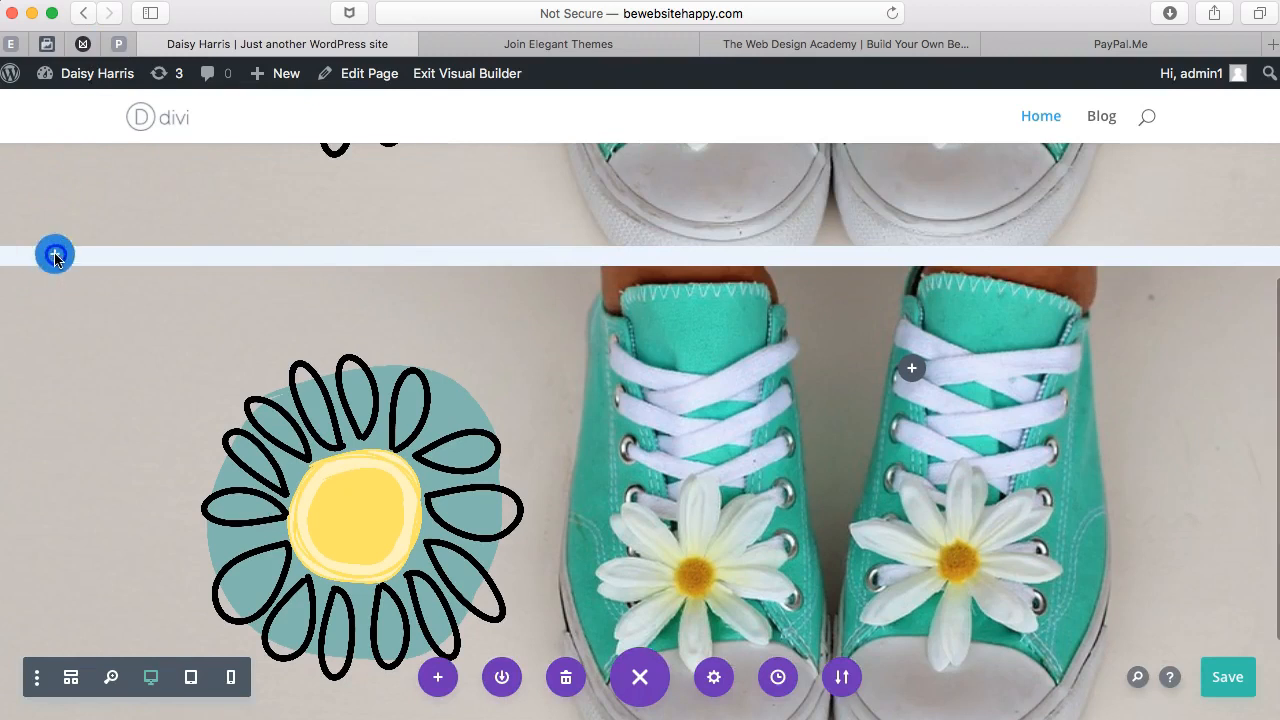
drag(55, 254, 56, 260)
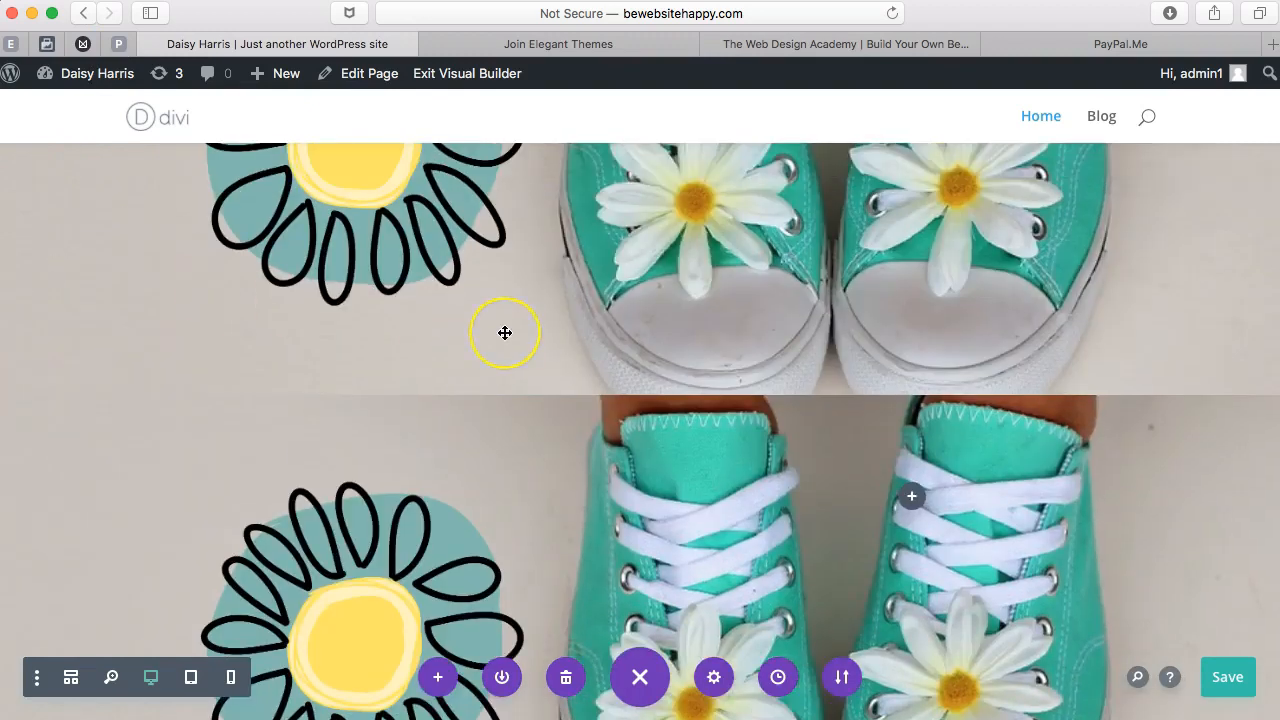
Move the text-and-photo section so the duplicate daisy section sits below it, above the footer
scroll(505, 333, down, 4)
scroll(494, 335, up, 4)
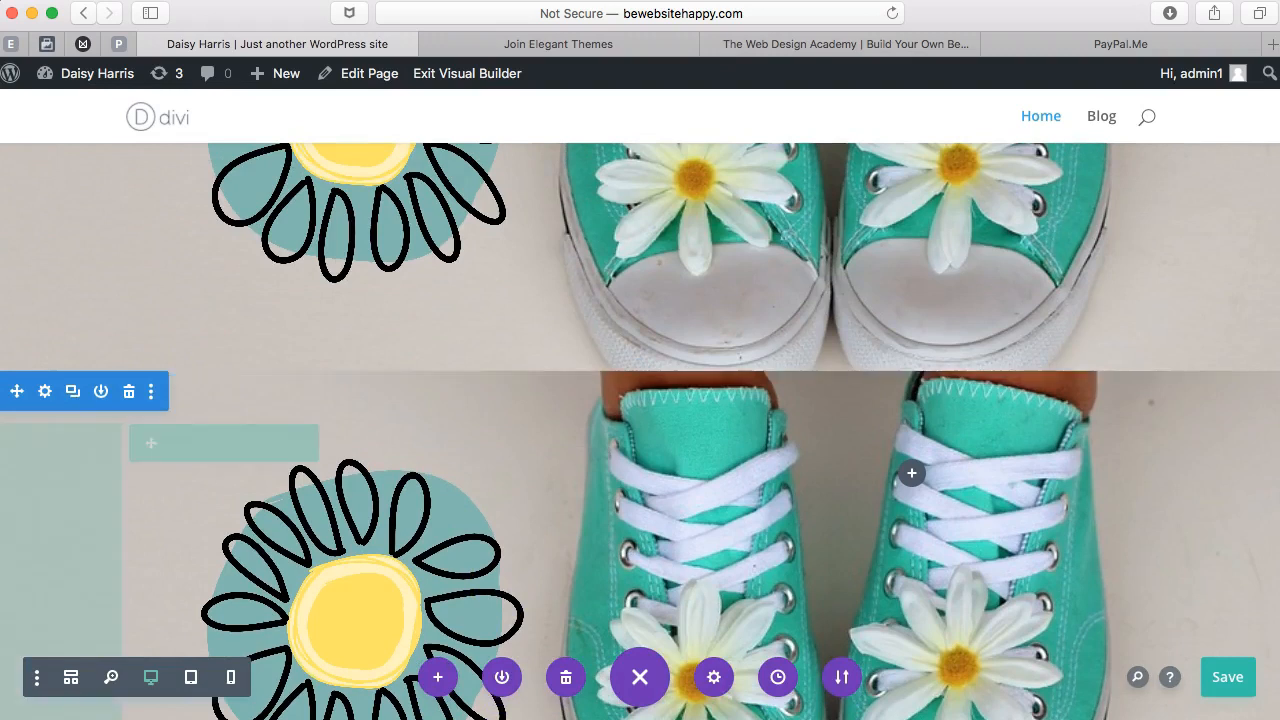
scroll(640, 430, down, 3)
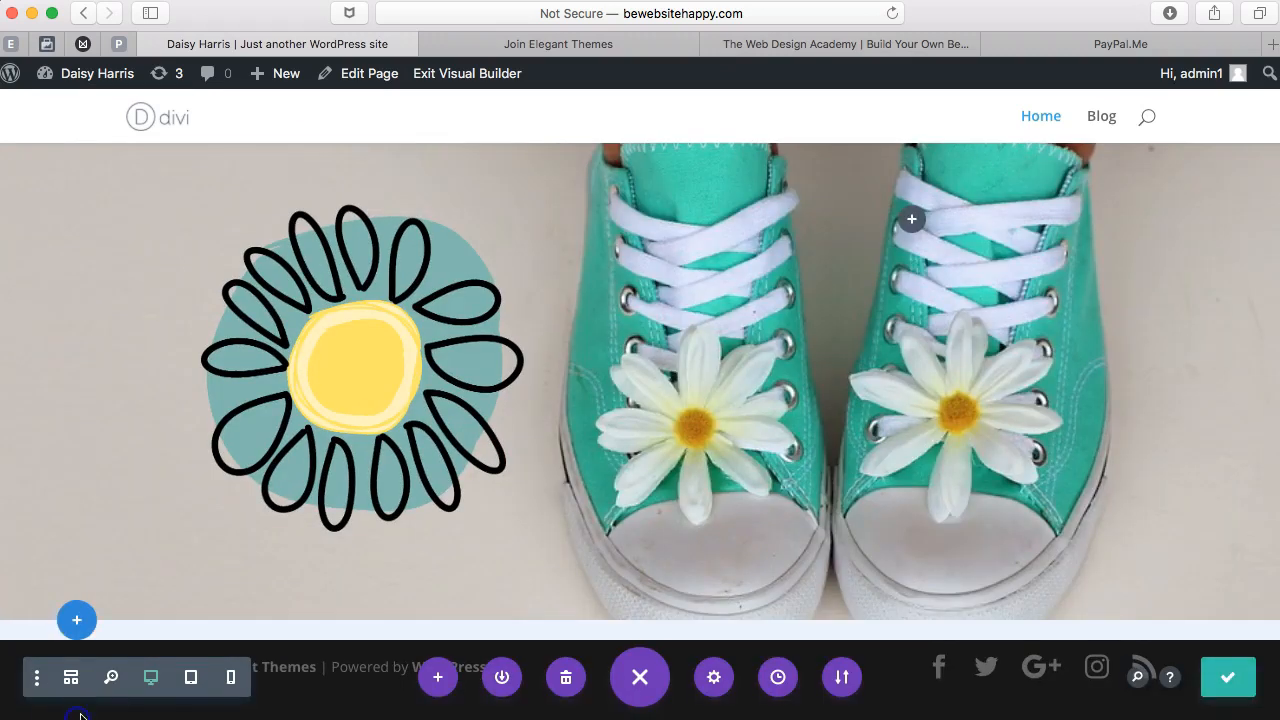
scroll(246, 288, up, 2)
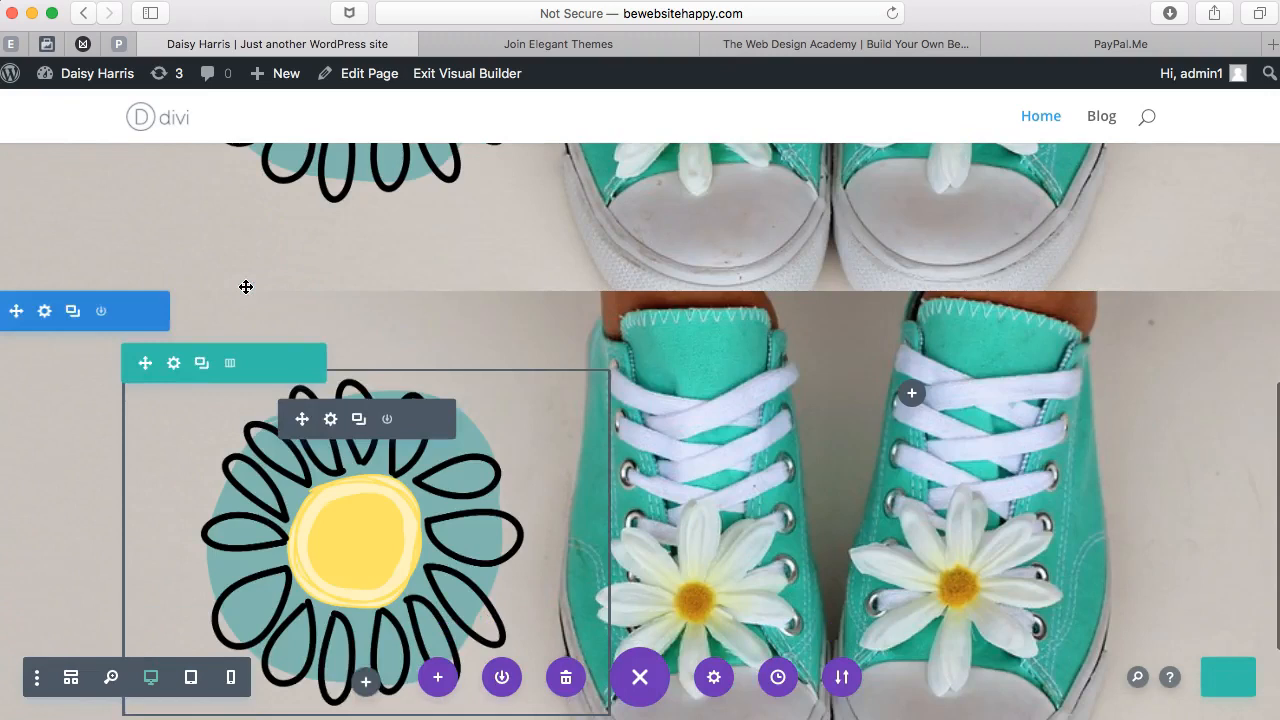
scroll(247, 292, up, 2)
scroll(246, 290, up, 5)
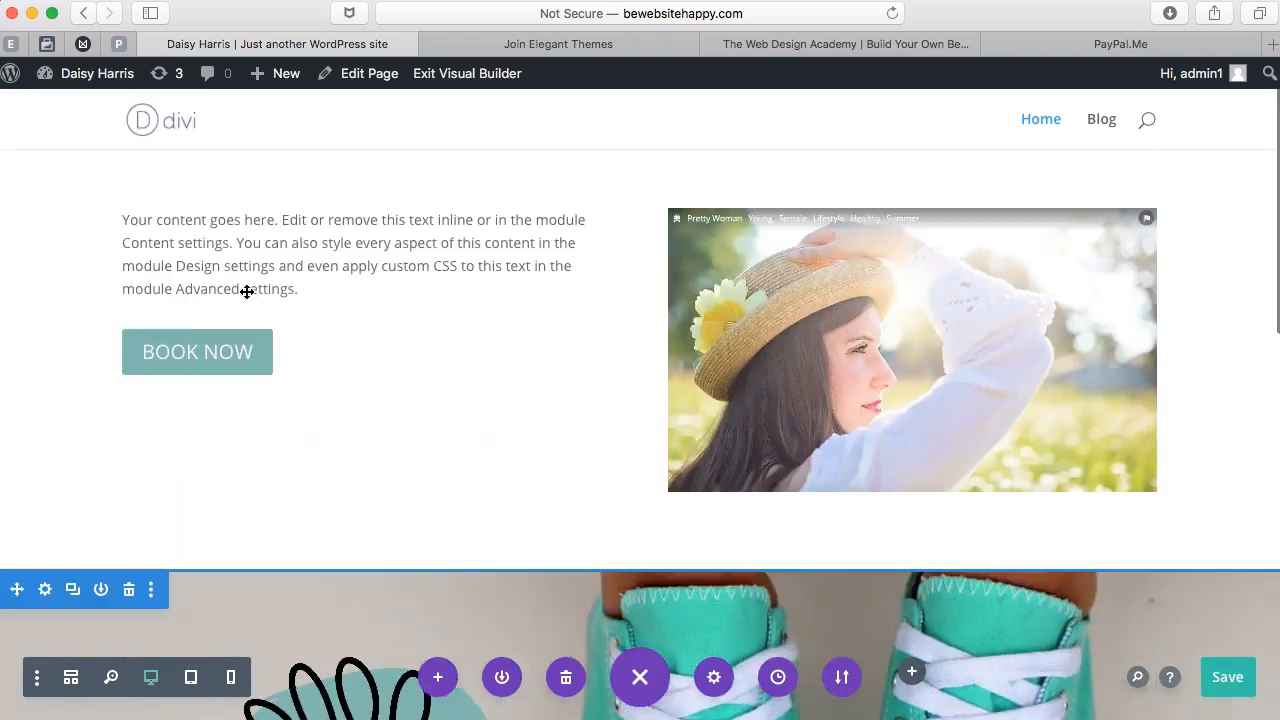
drag(15, 188, 44, 574)
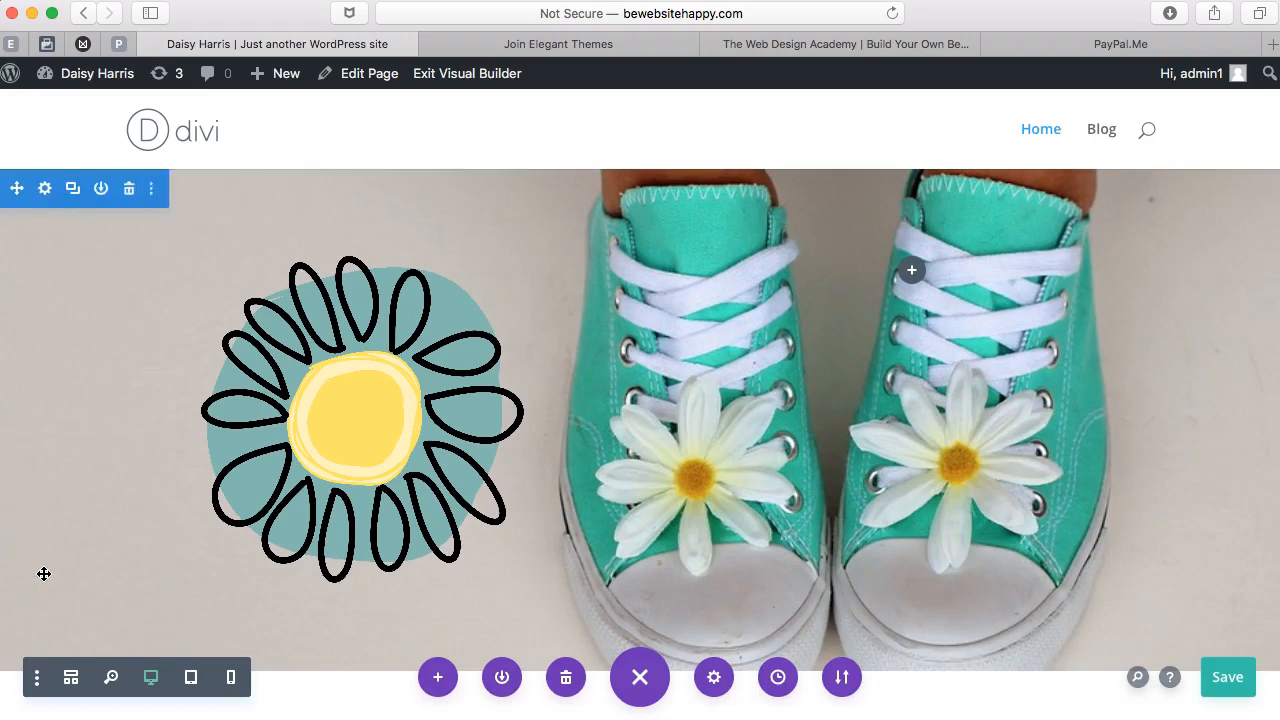
scroll(644, 484, down, 2)
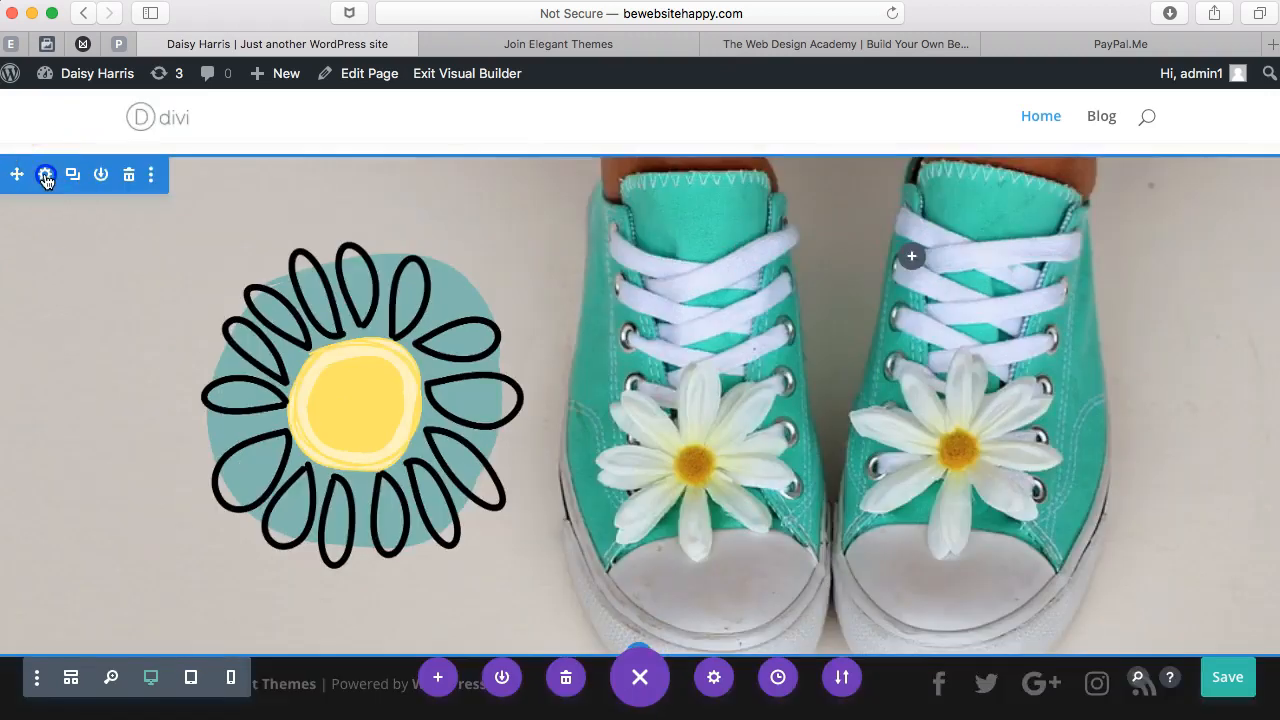
Replace the lower section's sneaker background image with the white daisy photo and save
click(45, 176)
click(163, 331)
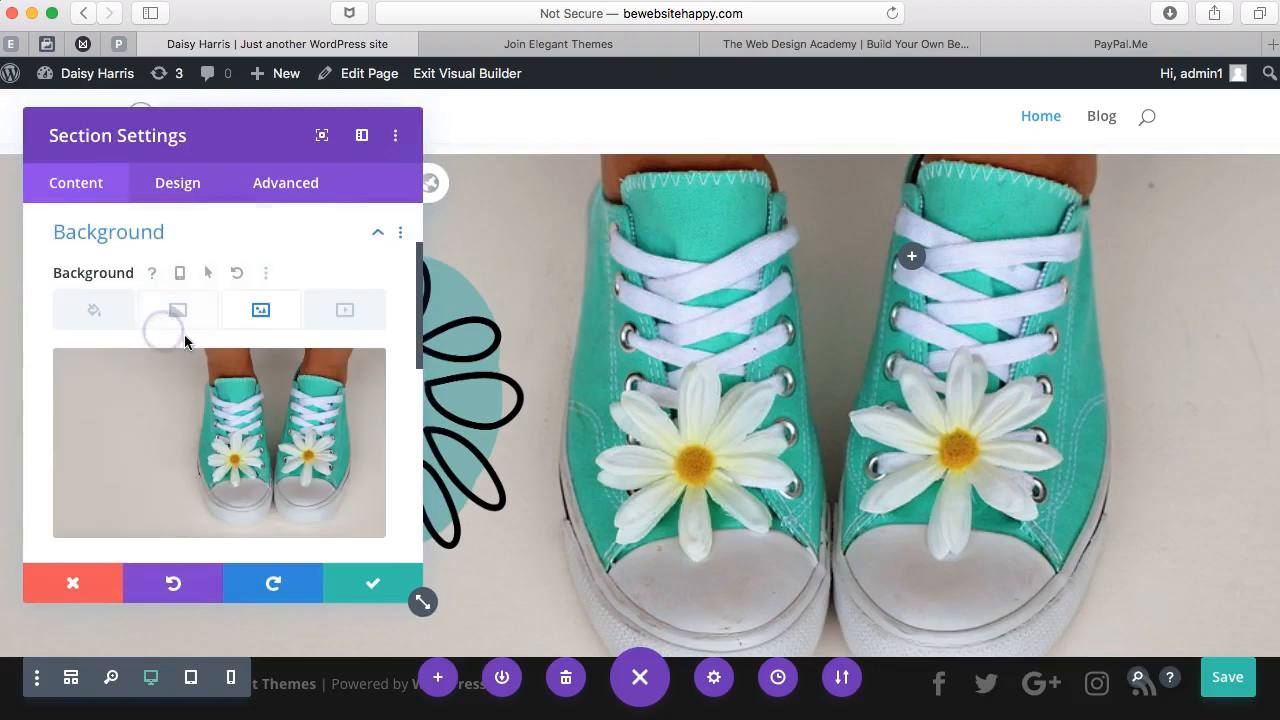
click(323, 418)
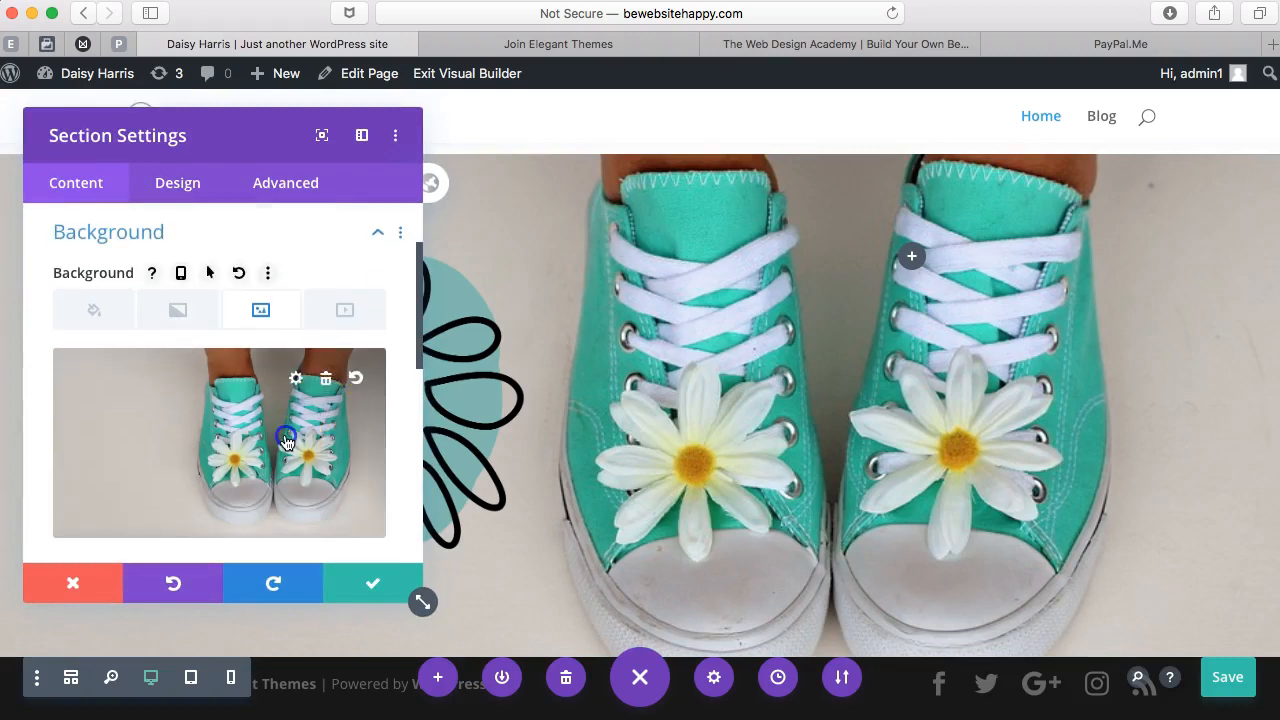
click(286, 443)
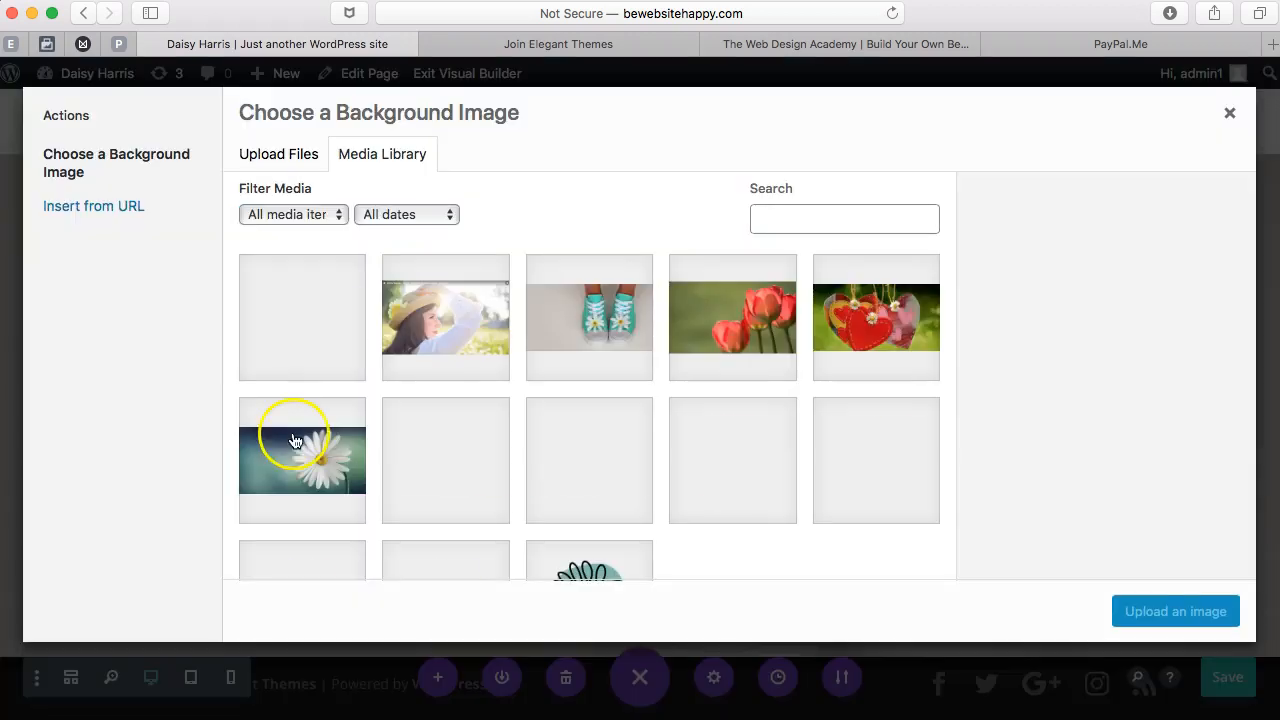
click(876, 316)
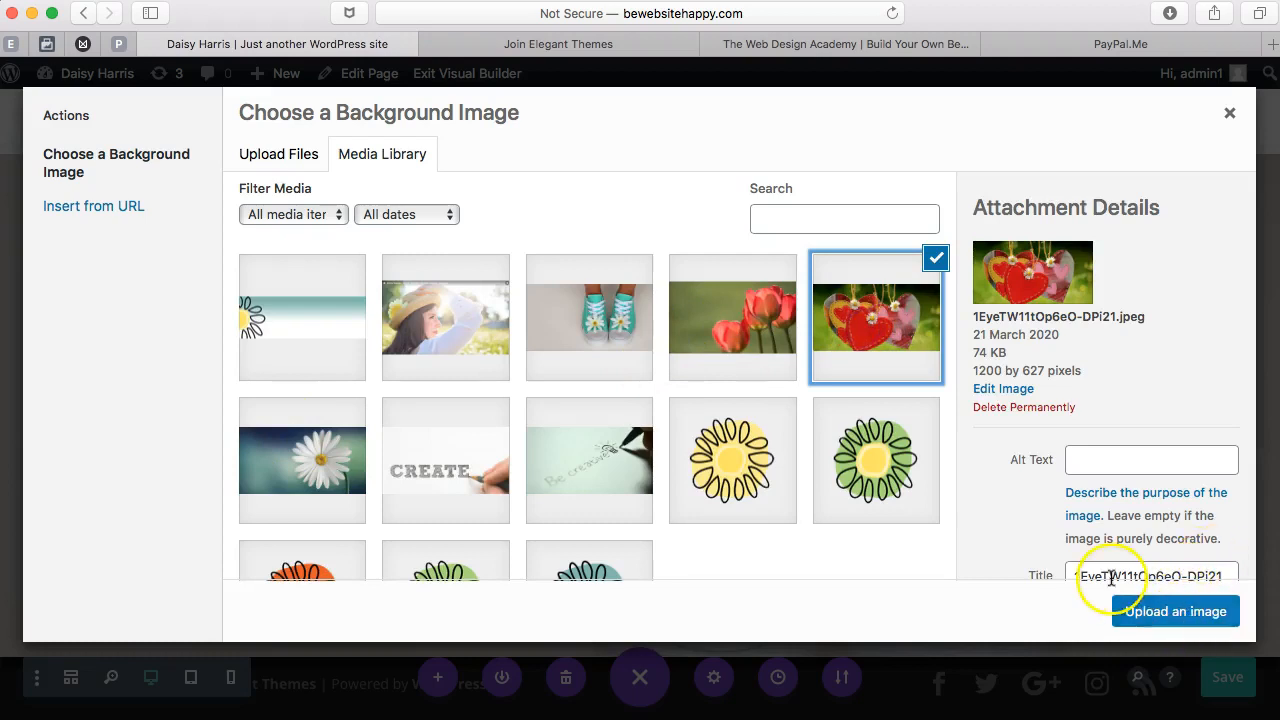
click(313, 457)
click(1200, 615)
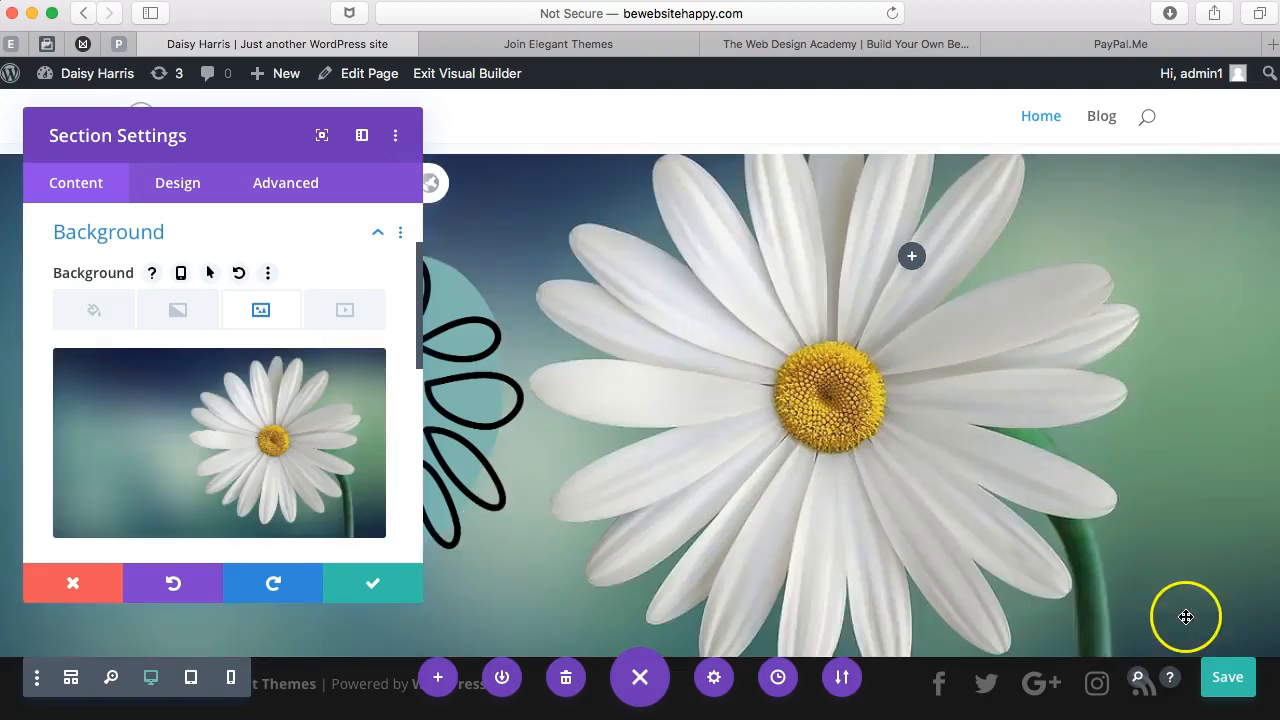
click(368, 582)
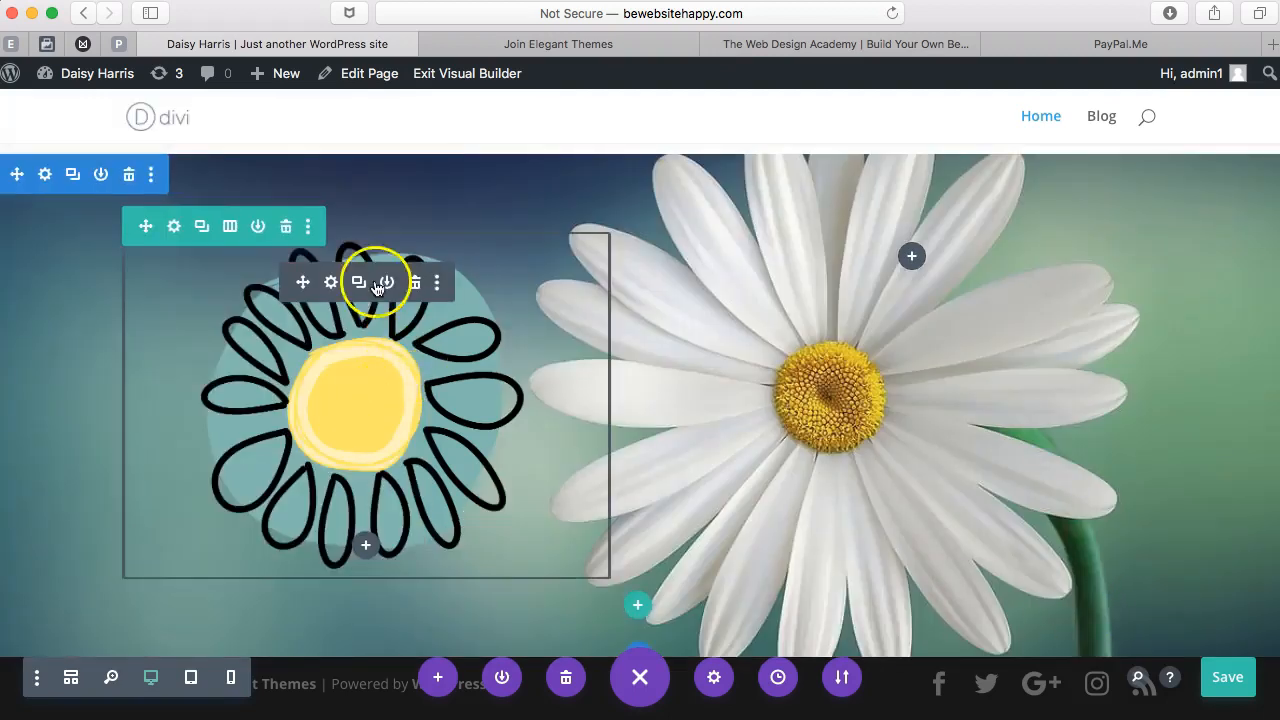
Swap the lower section's teal daisy image for the yellow Daisy_elements5.png flower
click(331, 282)
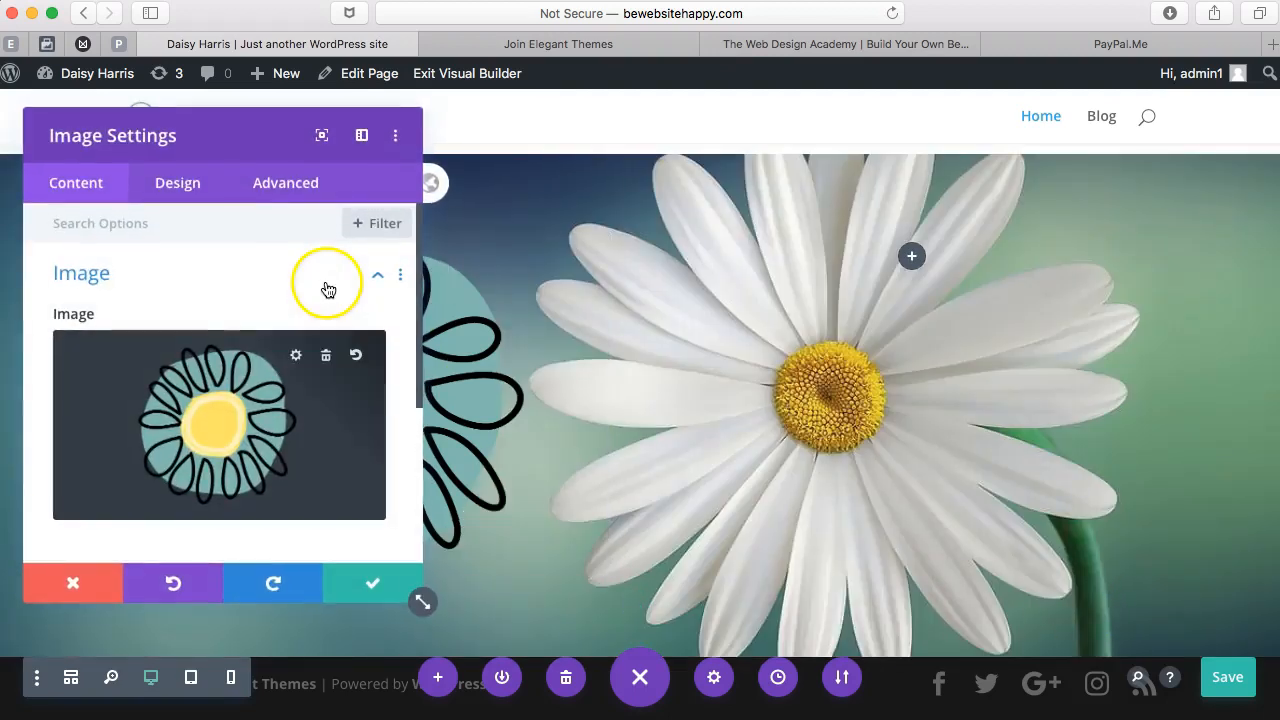
click(325, 364)
click(220, 410)
click(362, 425)
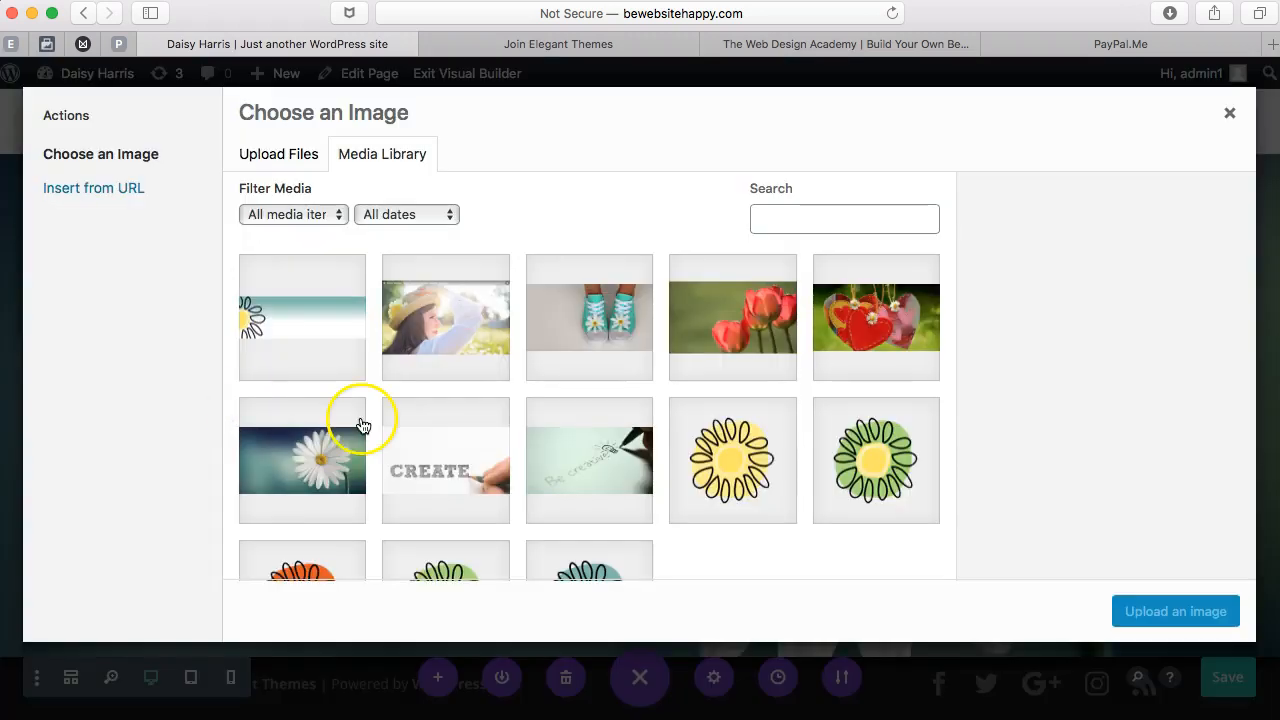
scroll(363, 425, down, 1)
scroll(363, 425, down, 5)
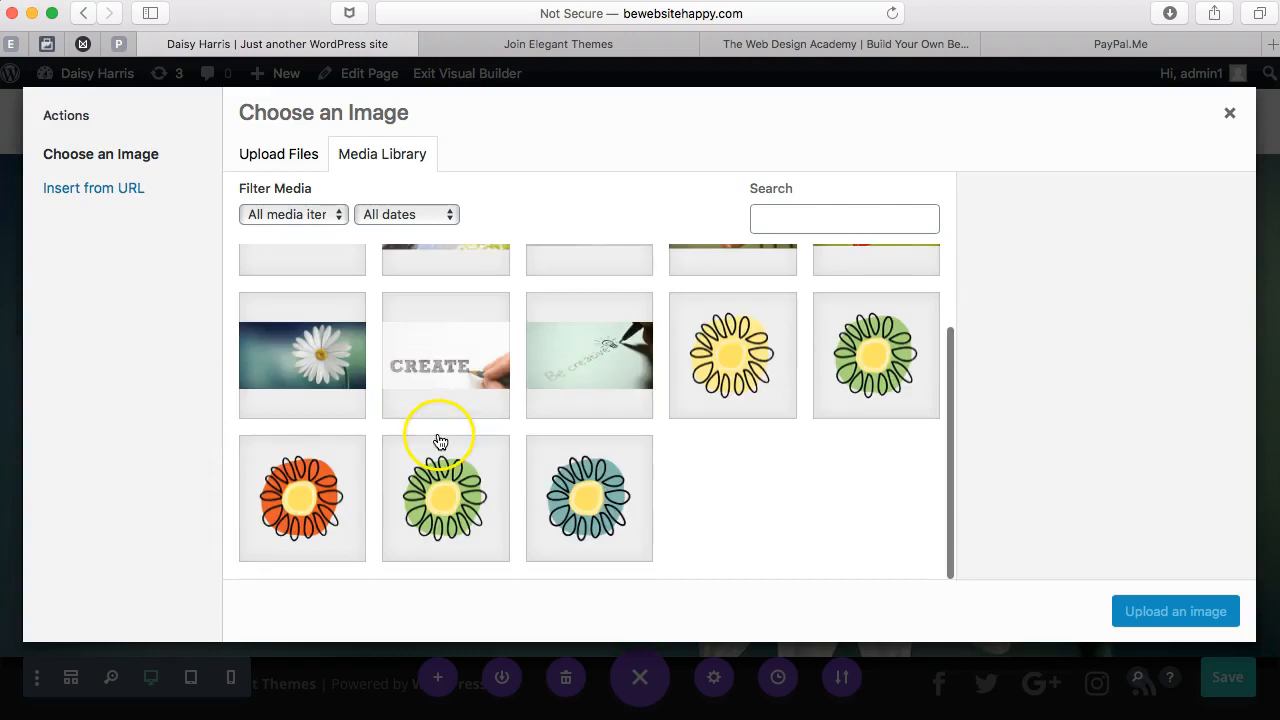
click(732, 374)
click(1205, 612)
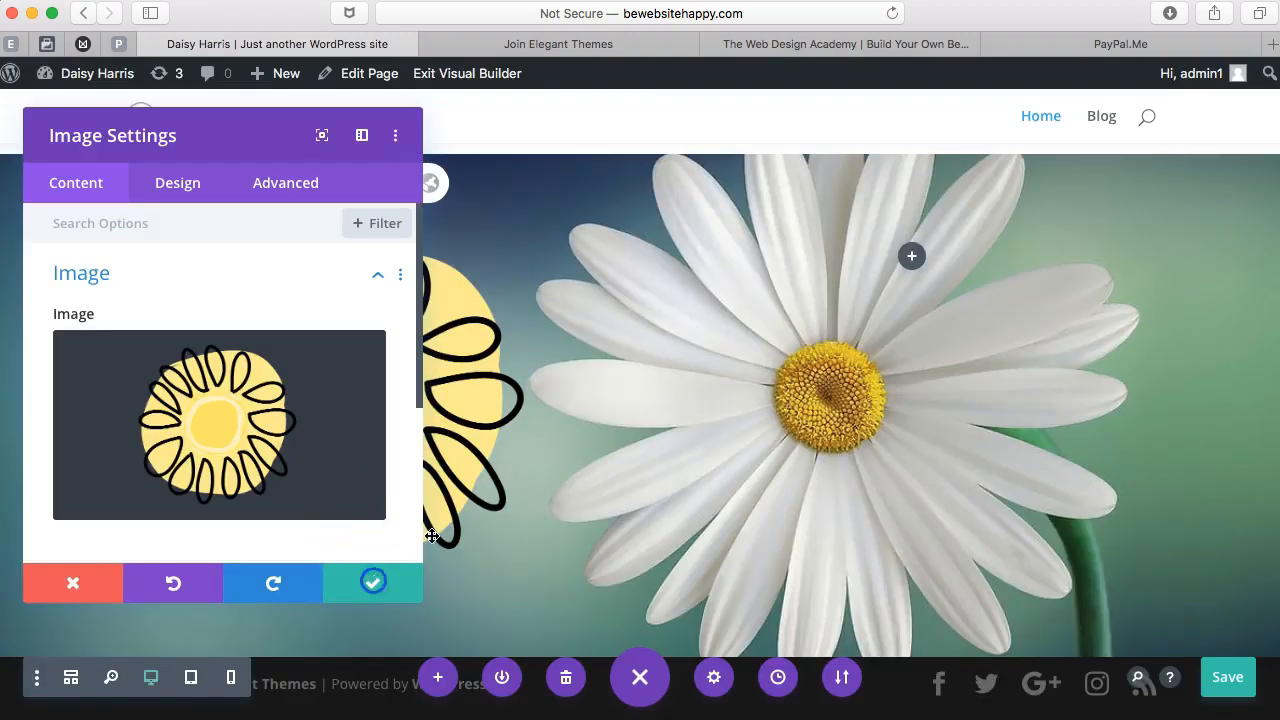
click(373, 581)
scroll(985, 469, up, 5)
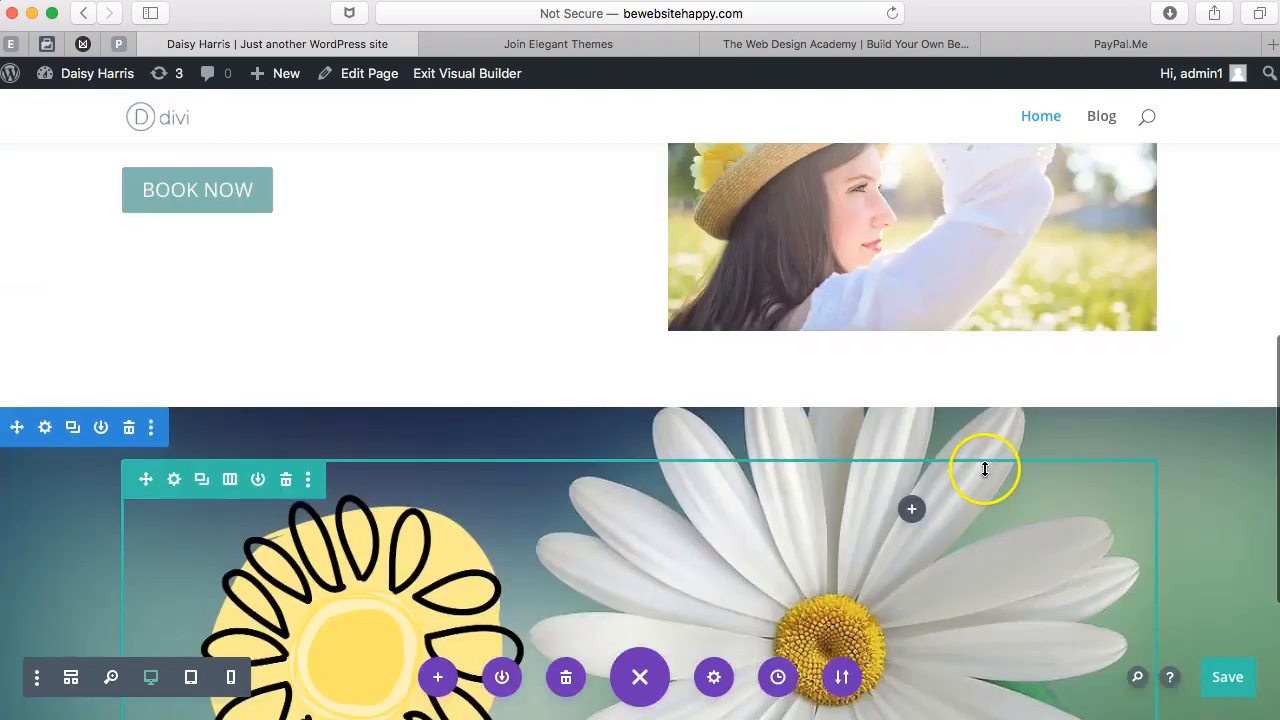
Save the Home page in the Divi builder and review its header, BOOK NOW row and yellow-daisy section
scroll(985, 469, down, 3)
scroll(985, 469, down, 5)
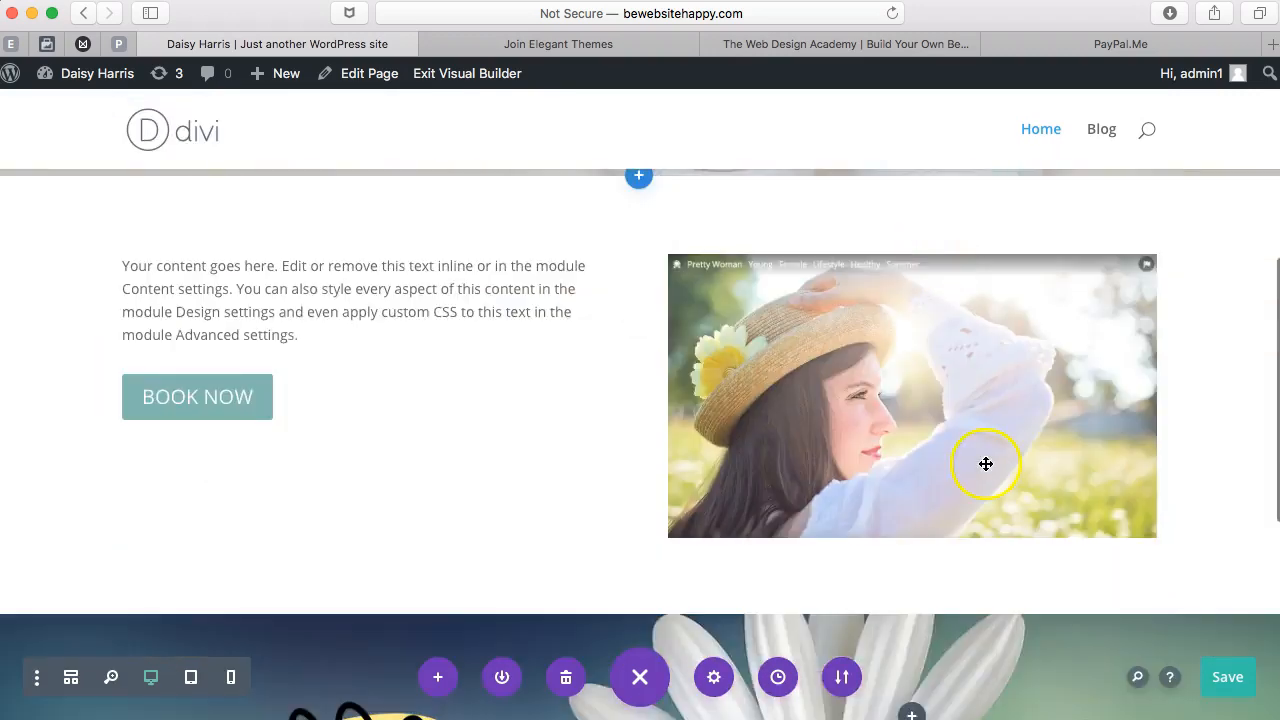
scroll(937, 275, down, 5)
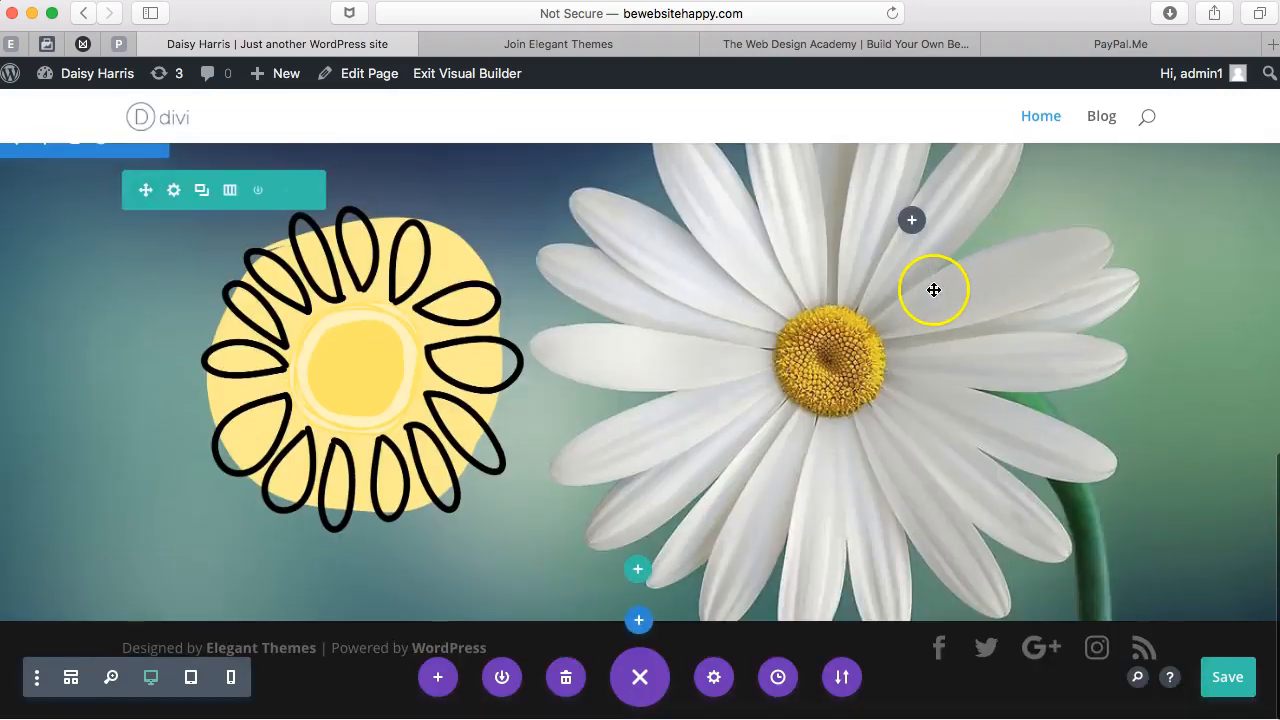
click(1240, 686)
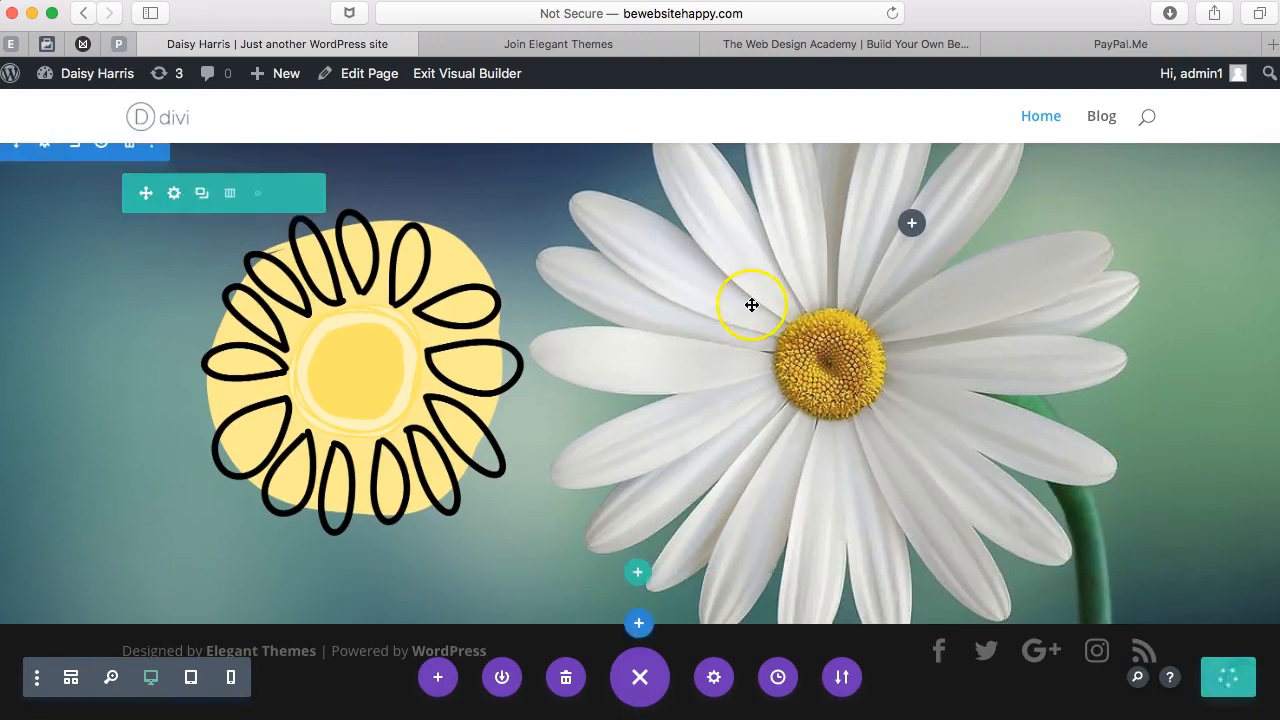
scroll(751, 304, up, 5)
scroll(751, 304, up, 2)
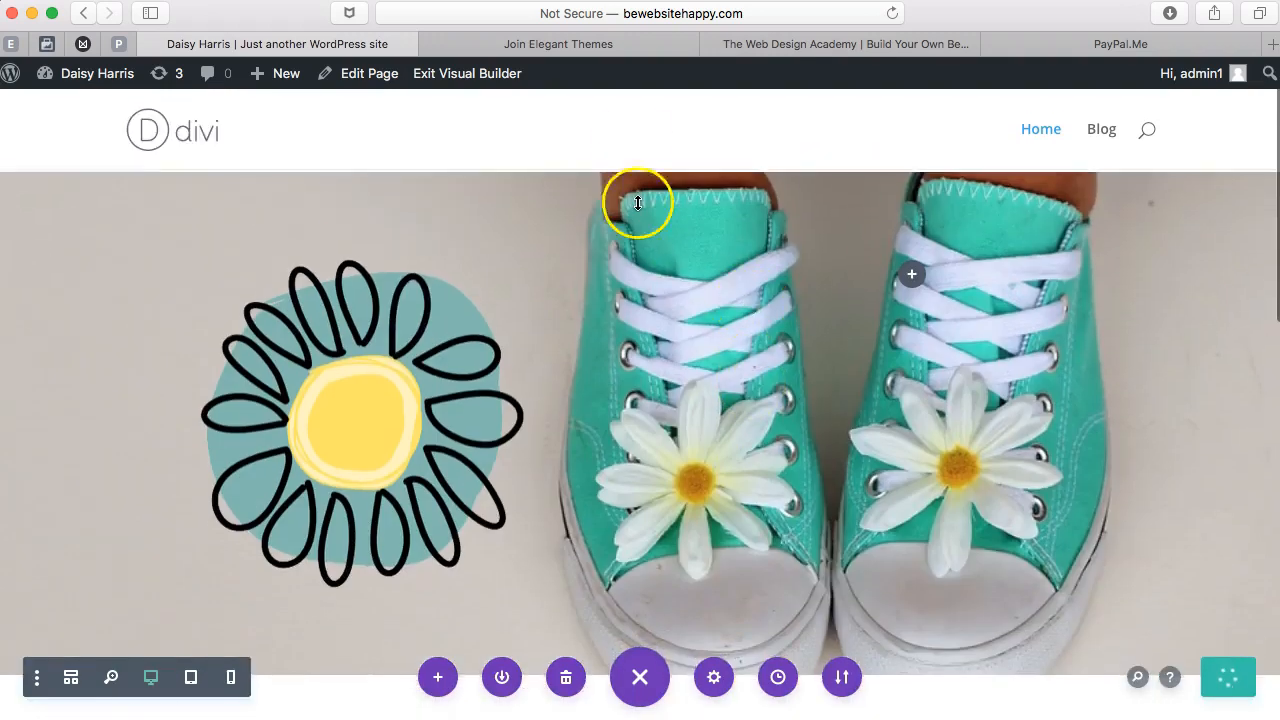
scroll(651, 294, down, 10)
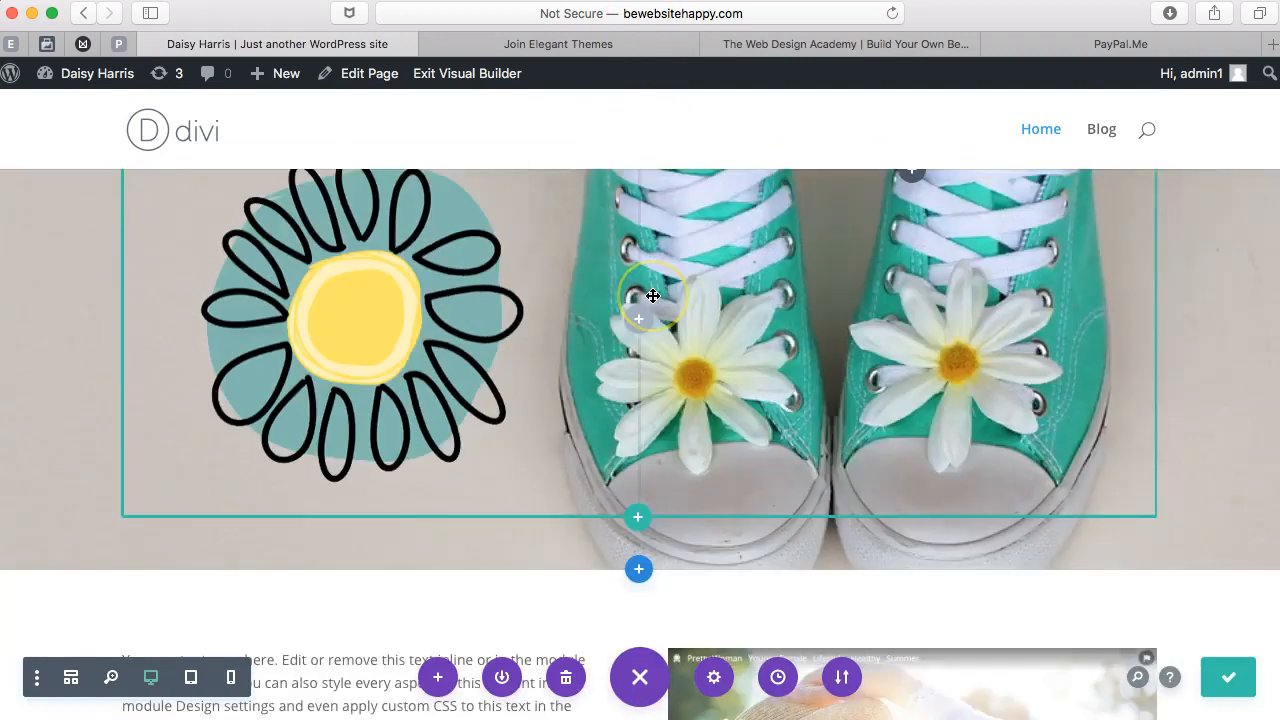
scroll(652, 296, down, 2)
scroll(652, 296, up, 10)
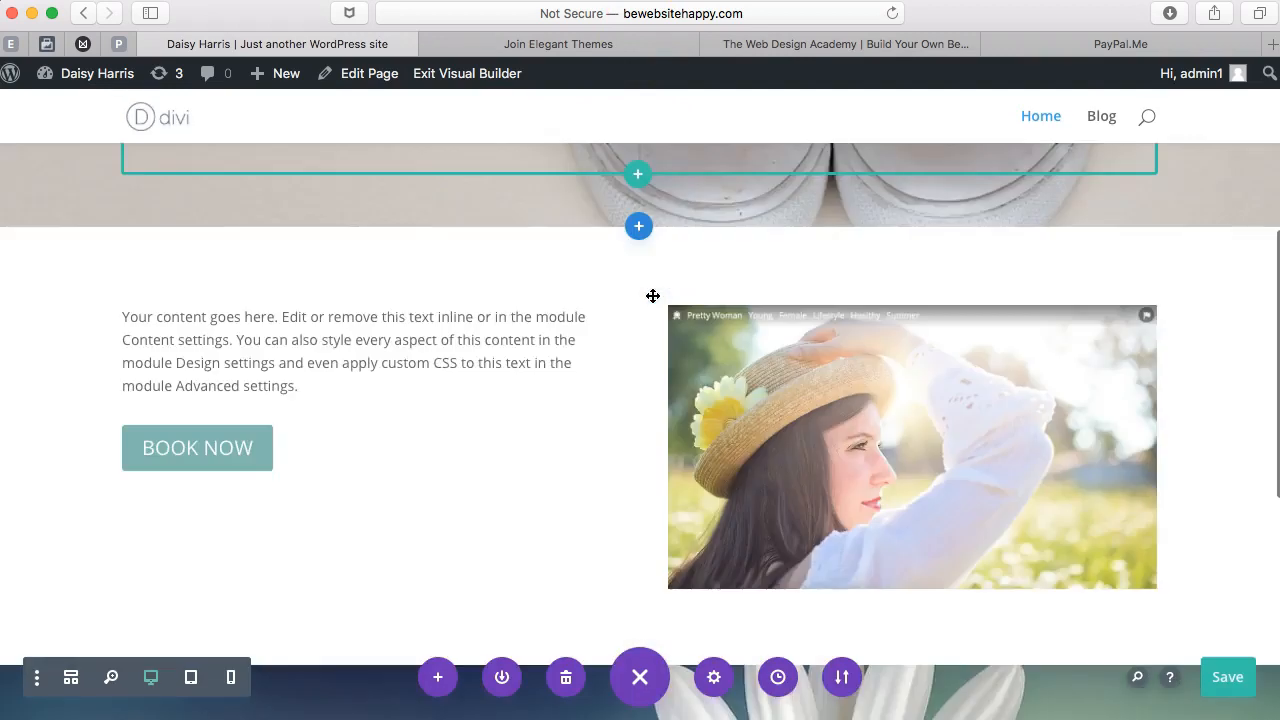
key(super+s)
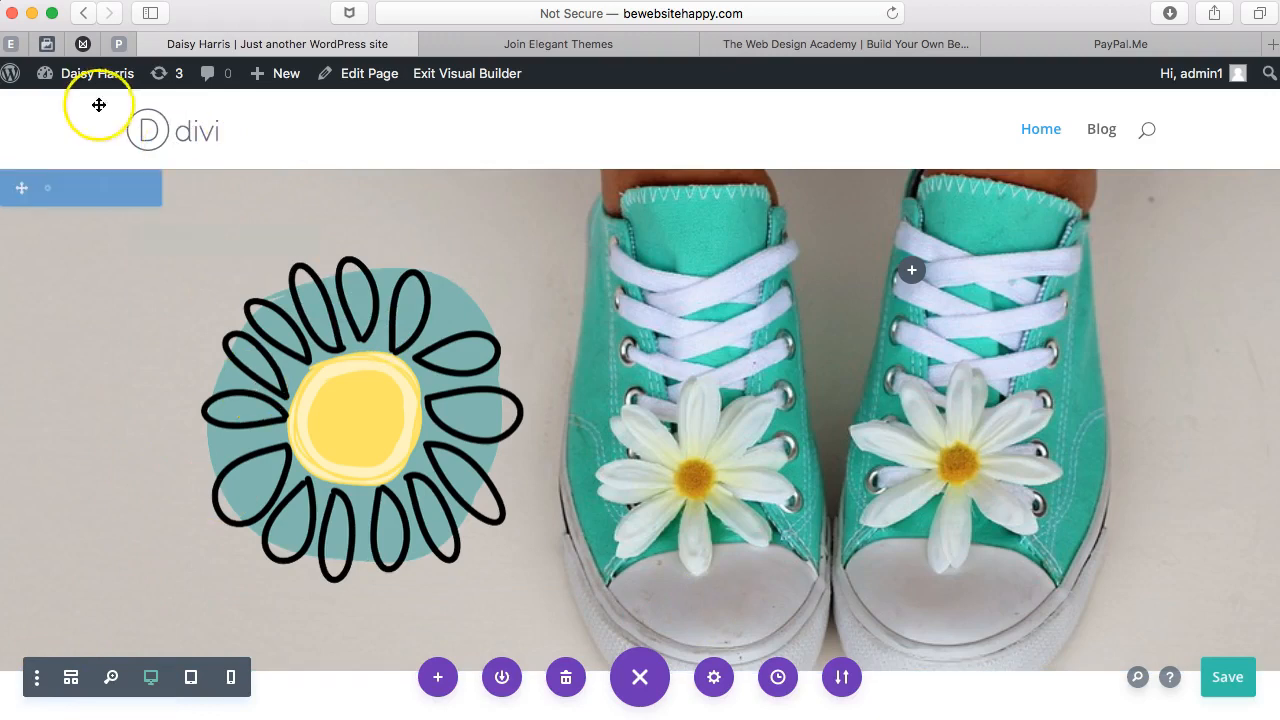
Save the page and go from the dashboard to Divi Theme Options
click(1226, 677)
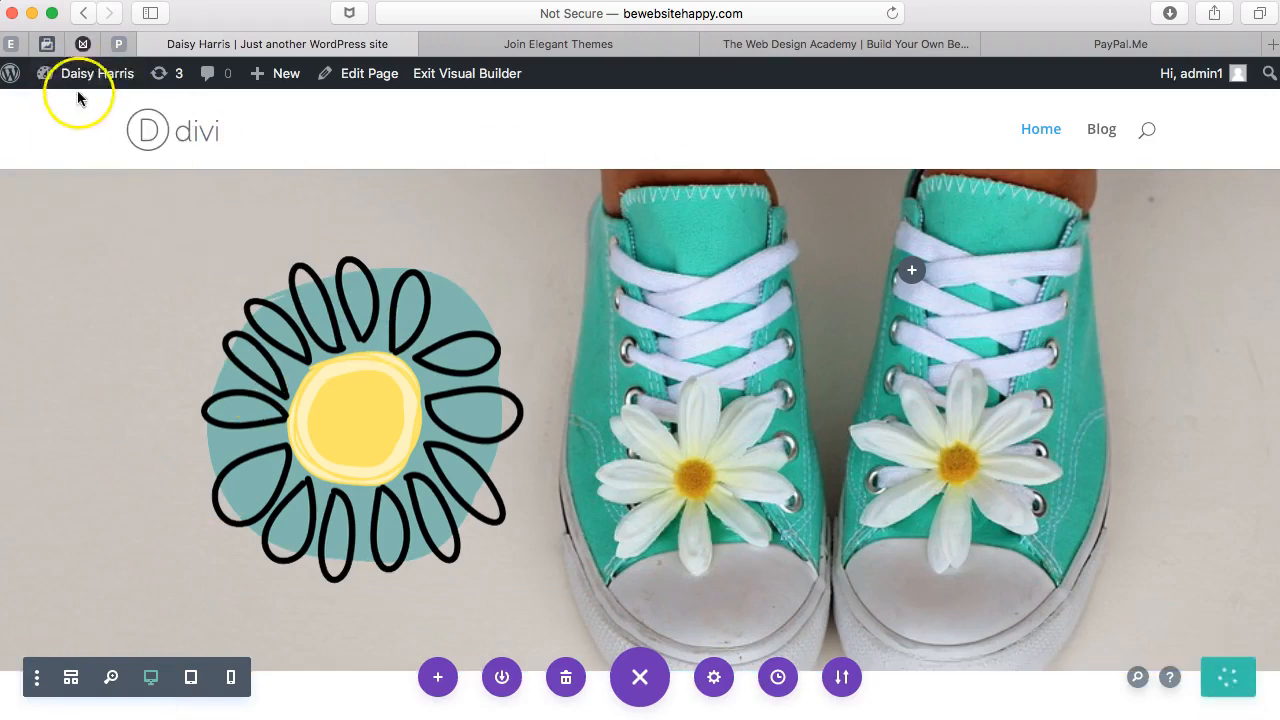
mouse_move(70, 73)
click(72, 121)
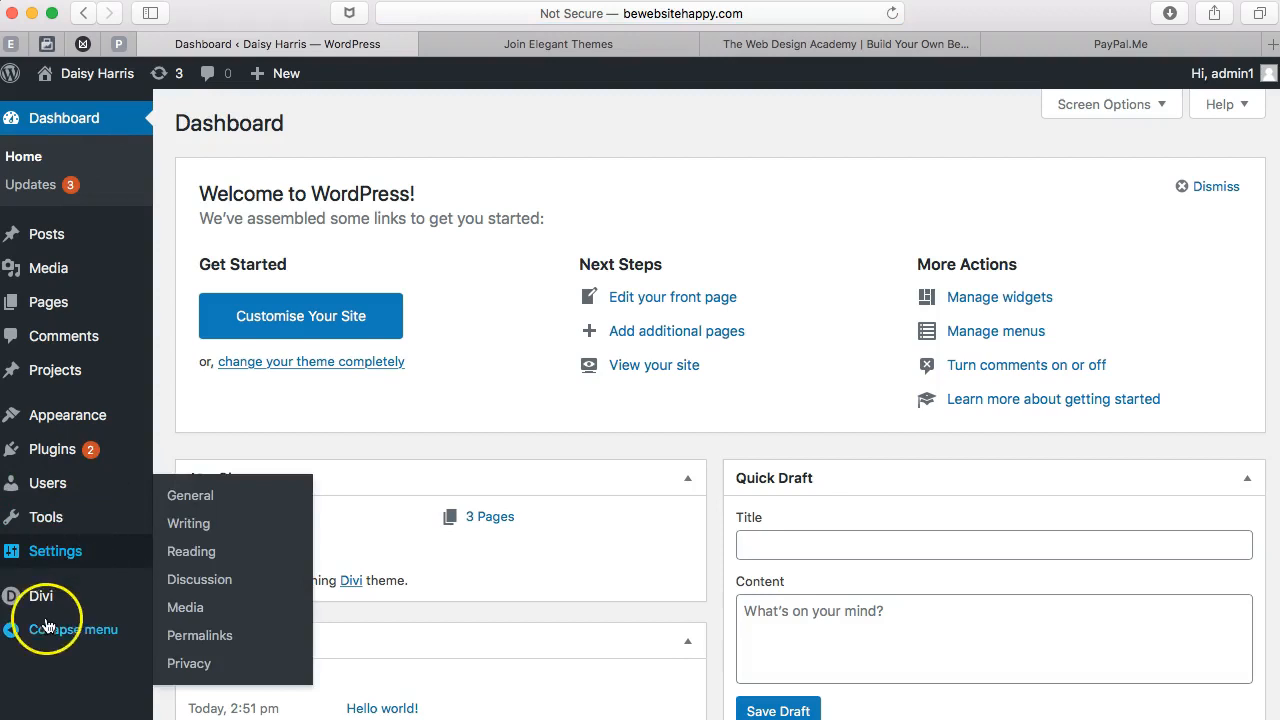
mouse_move(58, 600)
click(240, 527)
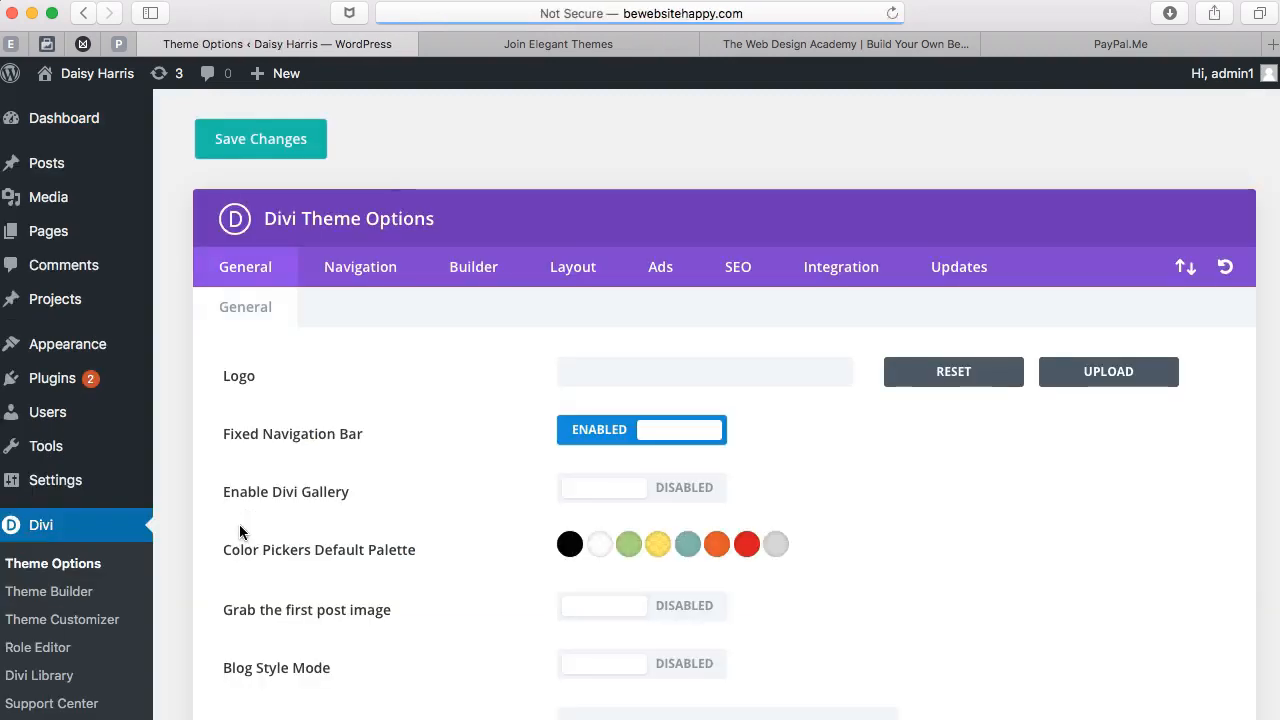
Set the green flower image as the Logo, save the theme options, and view the site
click(720, 376)
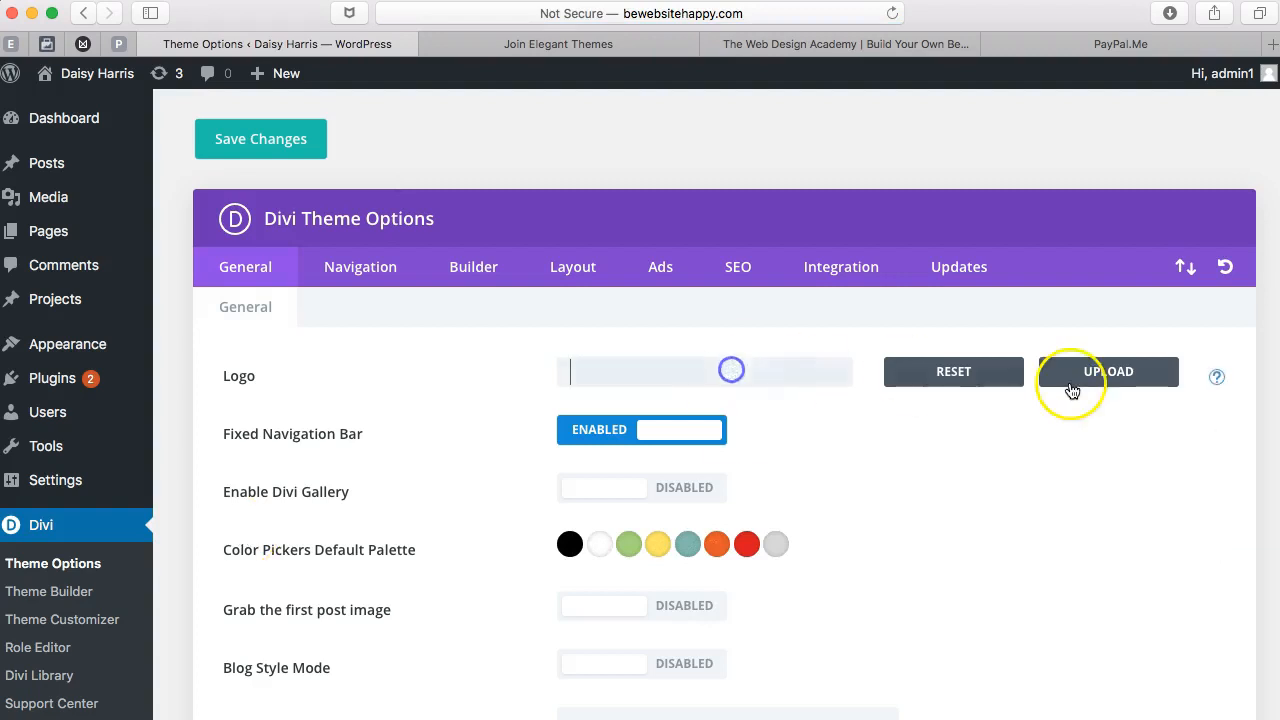
click(1108, 376)
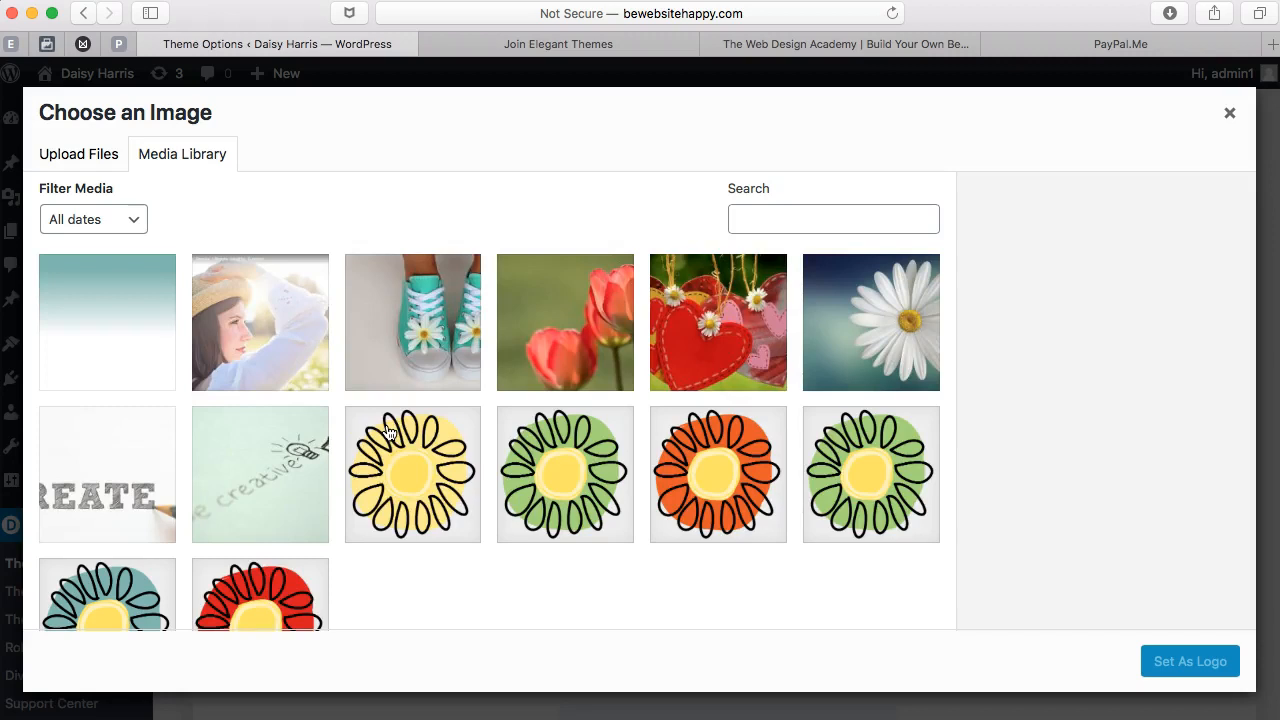
scroll(586, 563, down, 1)
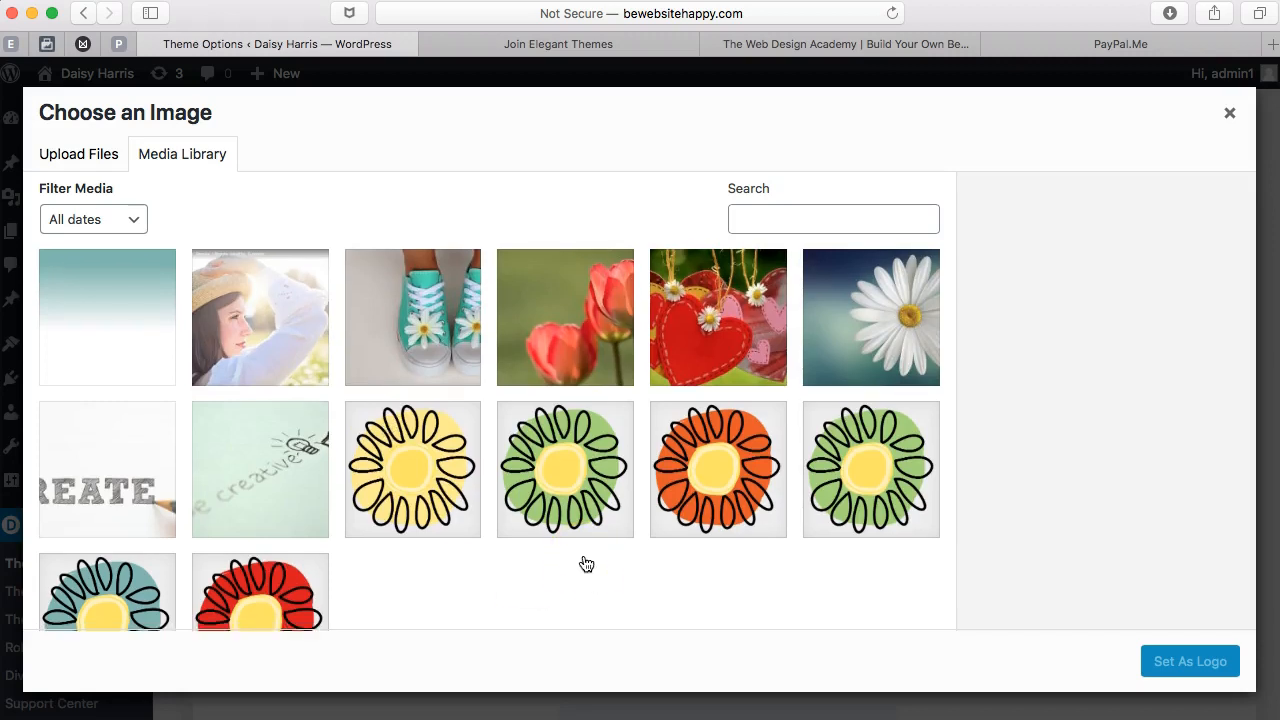
scroll(586, 564, down, 3)
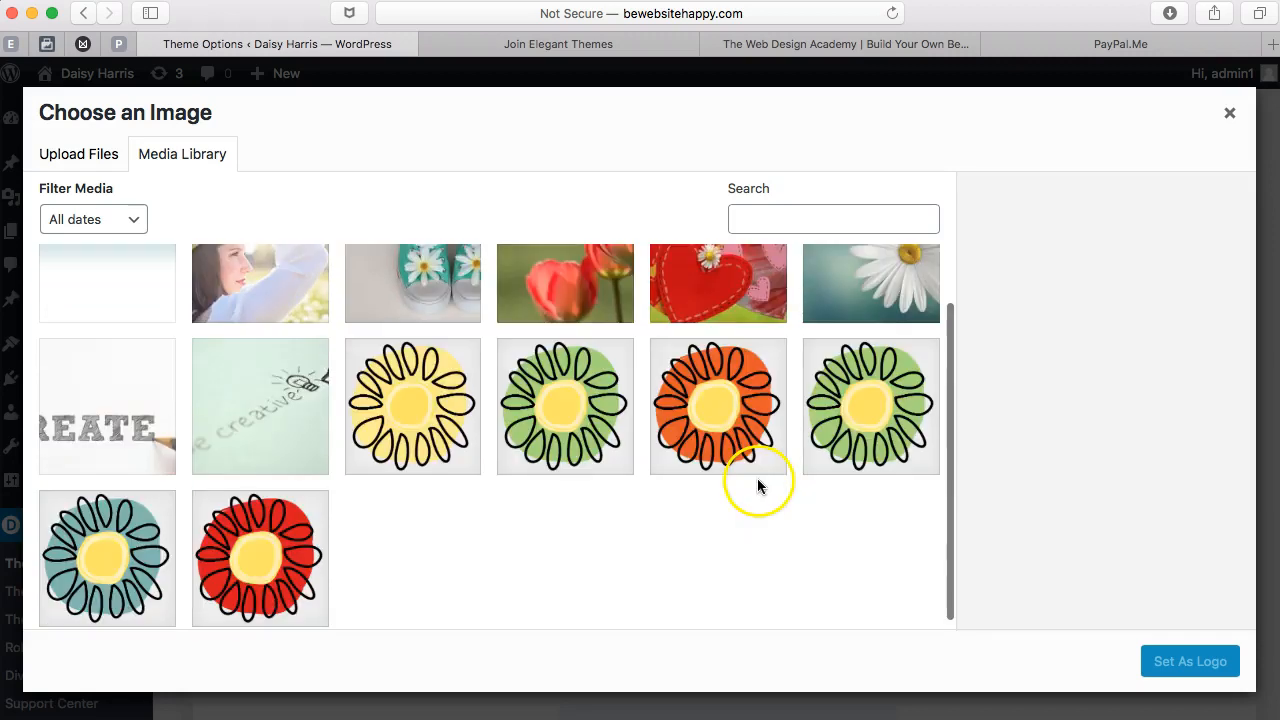
click(886, 388)
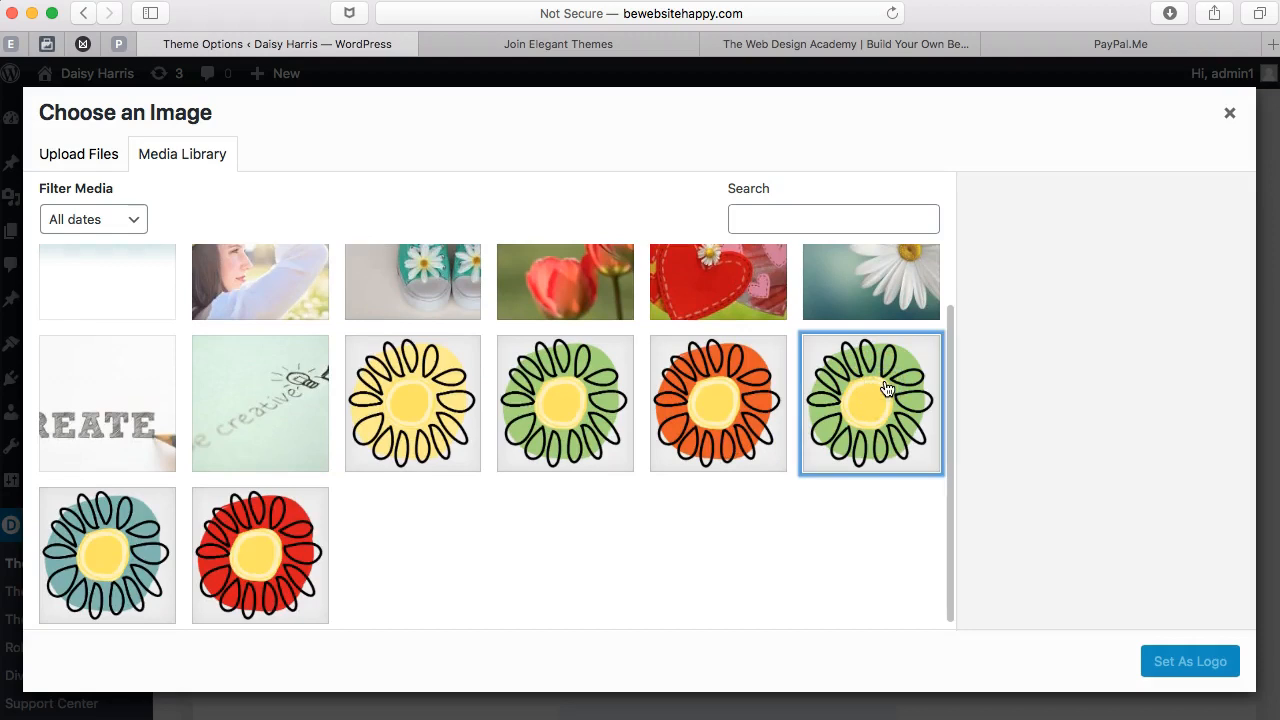
click(1163, 662)
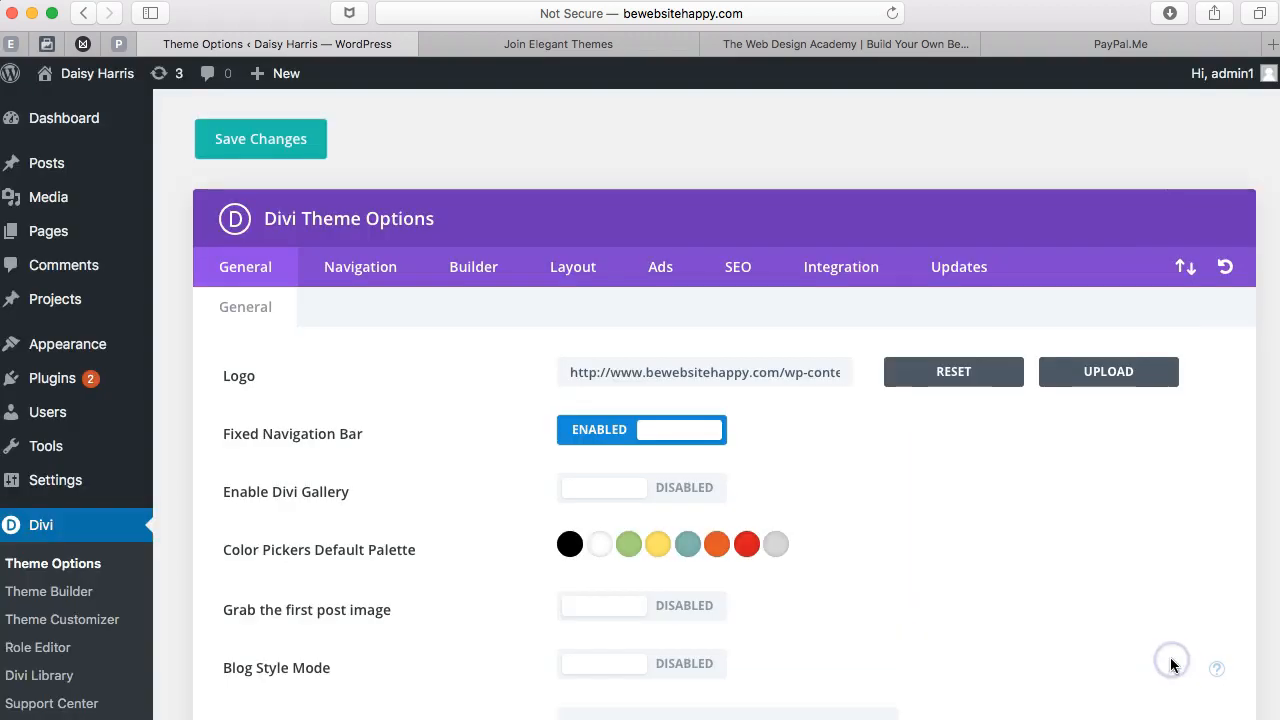
scroll(976, 598, down, 20)
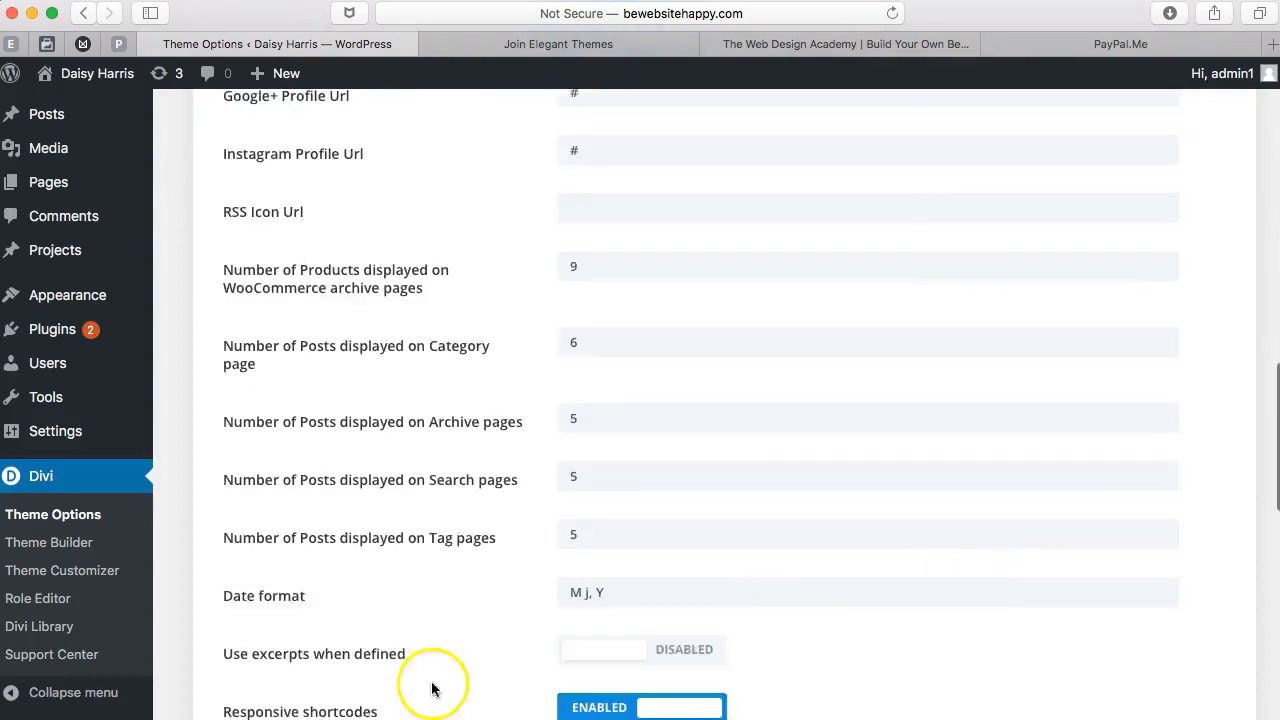
scroll(377, 678, down, 3)
click(295, 634)
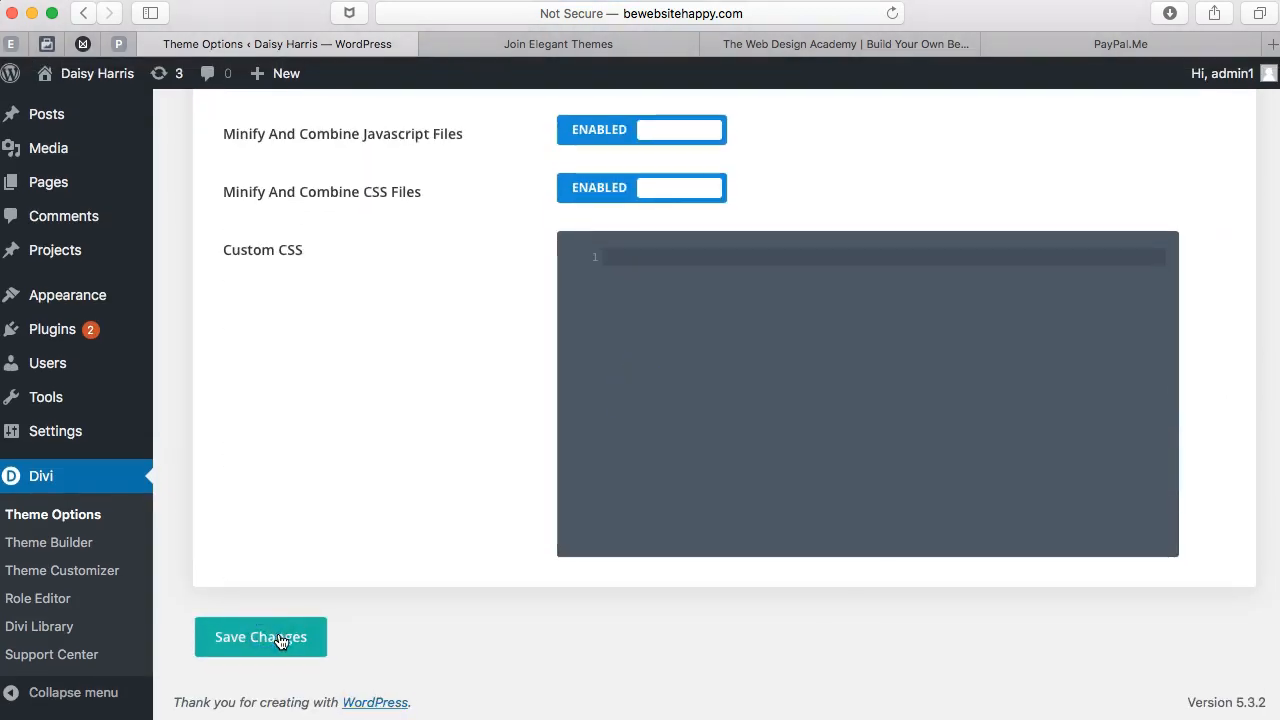
click(88, 80)
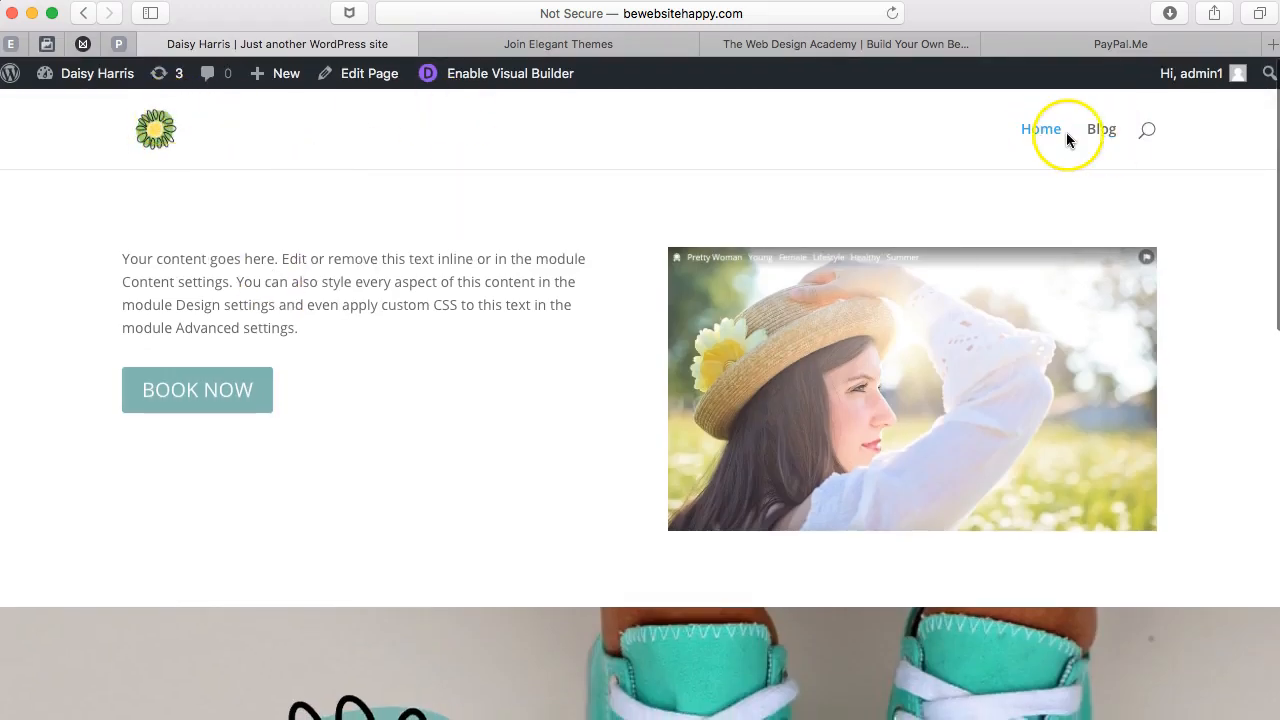
Check the green daisy logo on the live Home page, then enable the Visual Builder
scroll(1061, 140, down, 2)
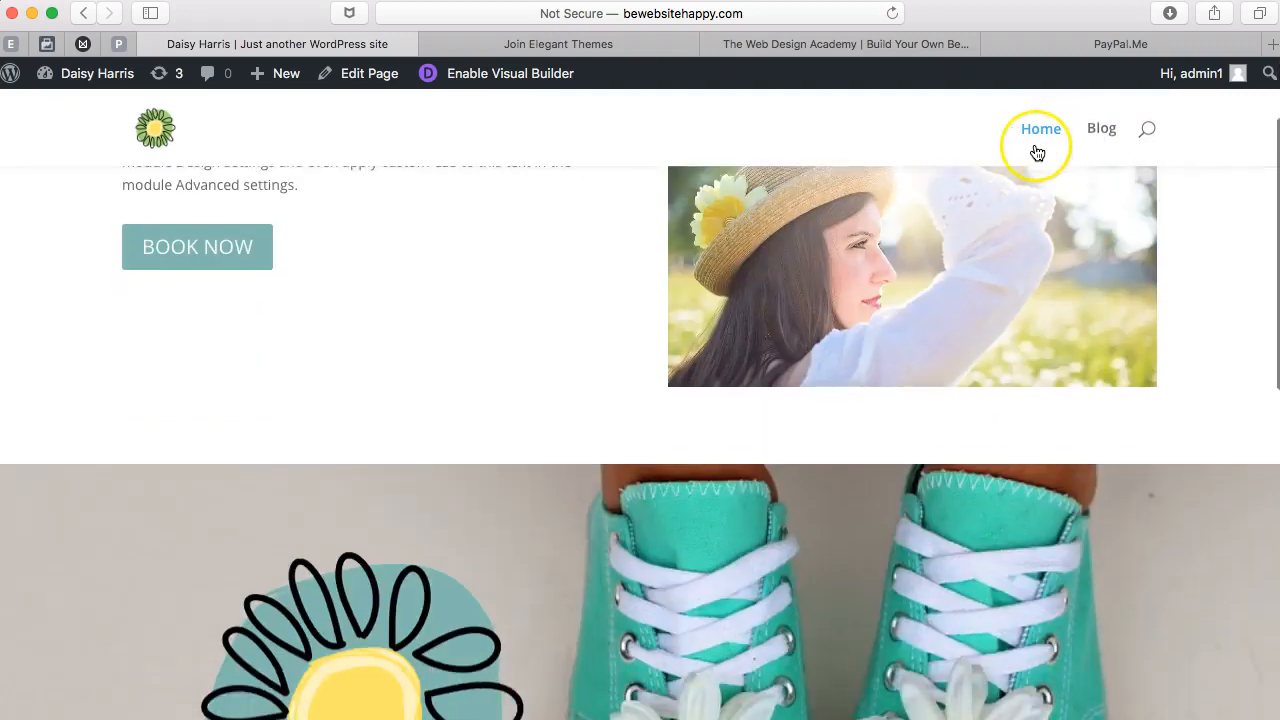
scroll(1037, 152, up, 3)
scroll(523, 275, down, 10)
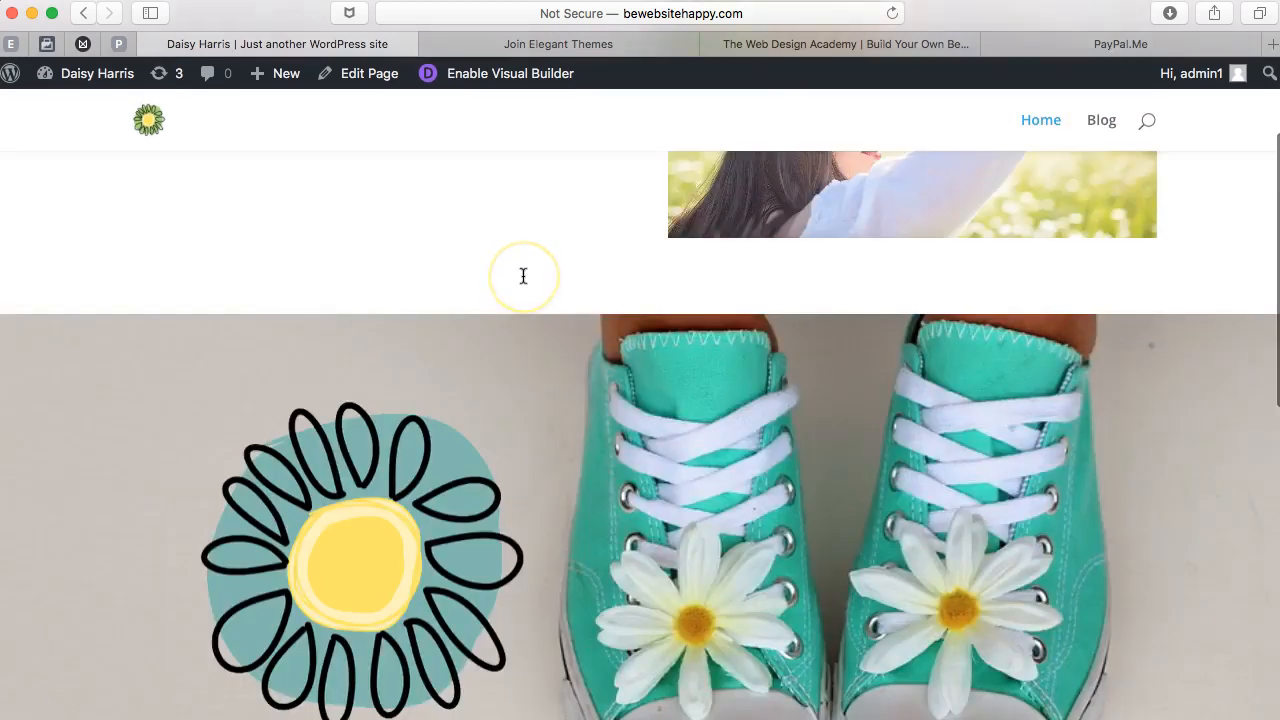
scroll(520, 275, up, 15)
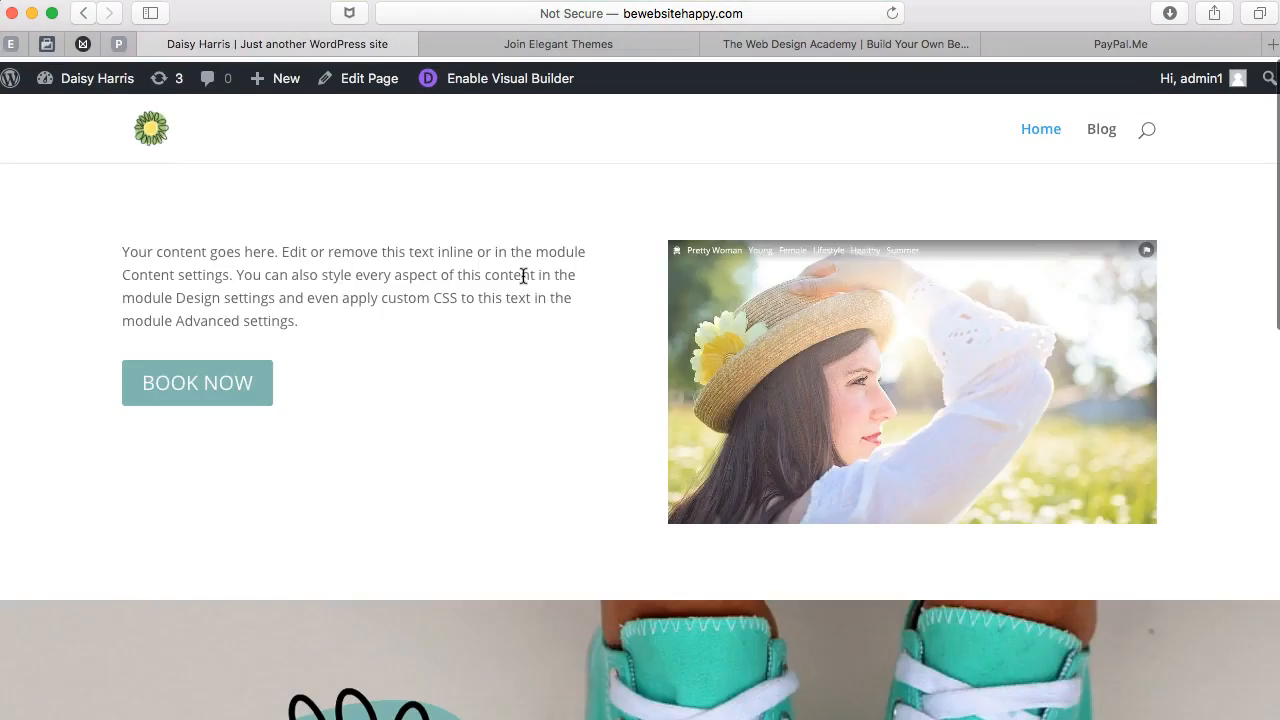
click(494, 77)
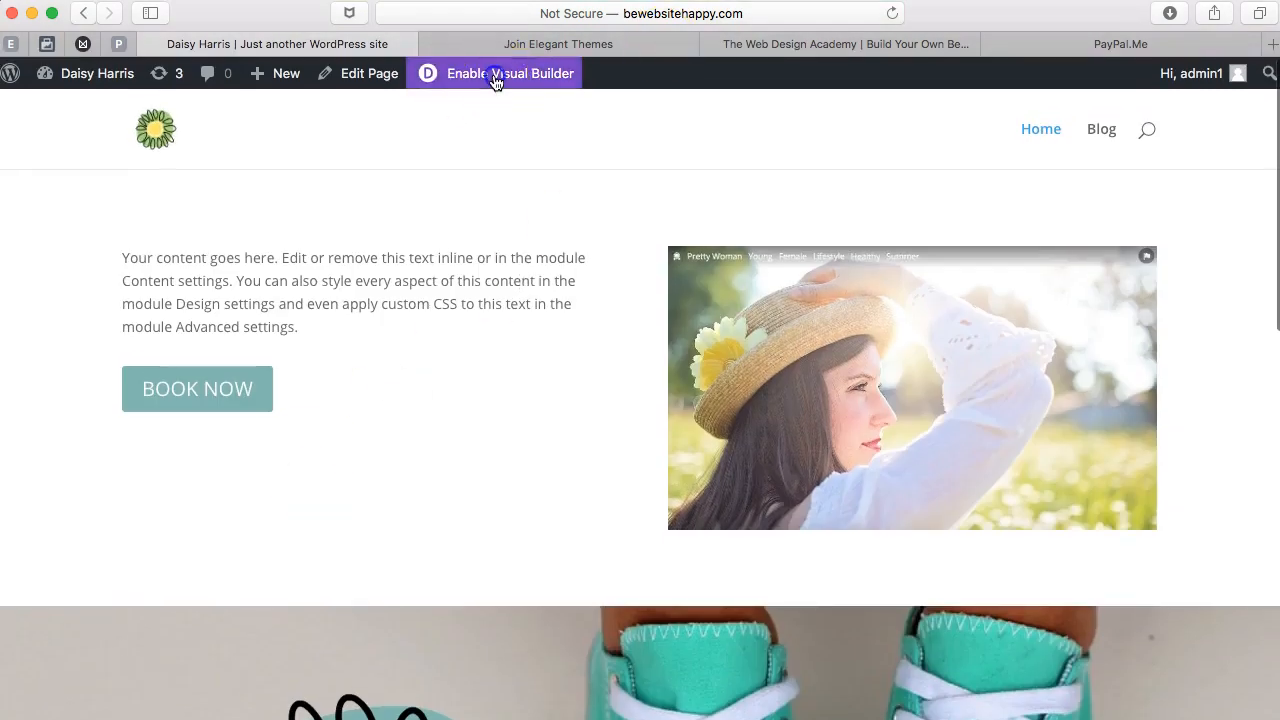
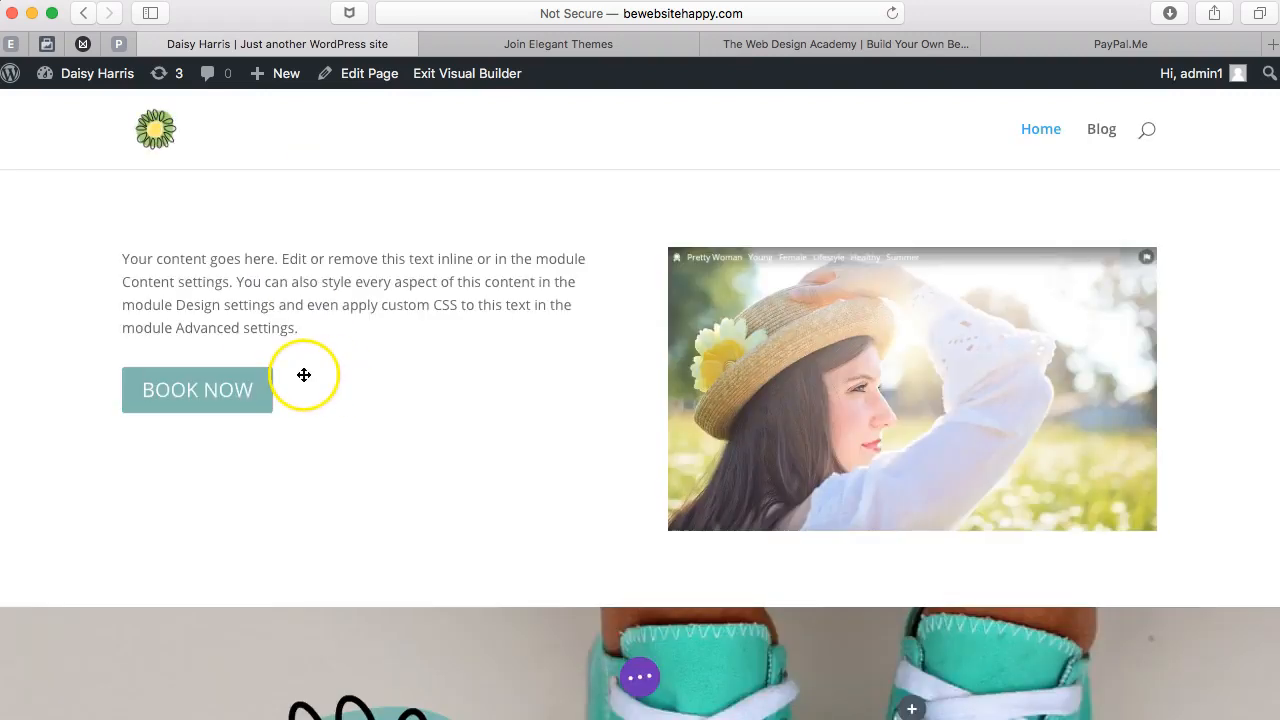
Drag the shoe hero section above the text-and-photo section
drag(27, 632, 110, 166)
click(640, 677)
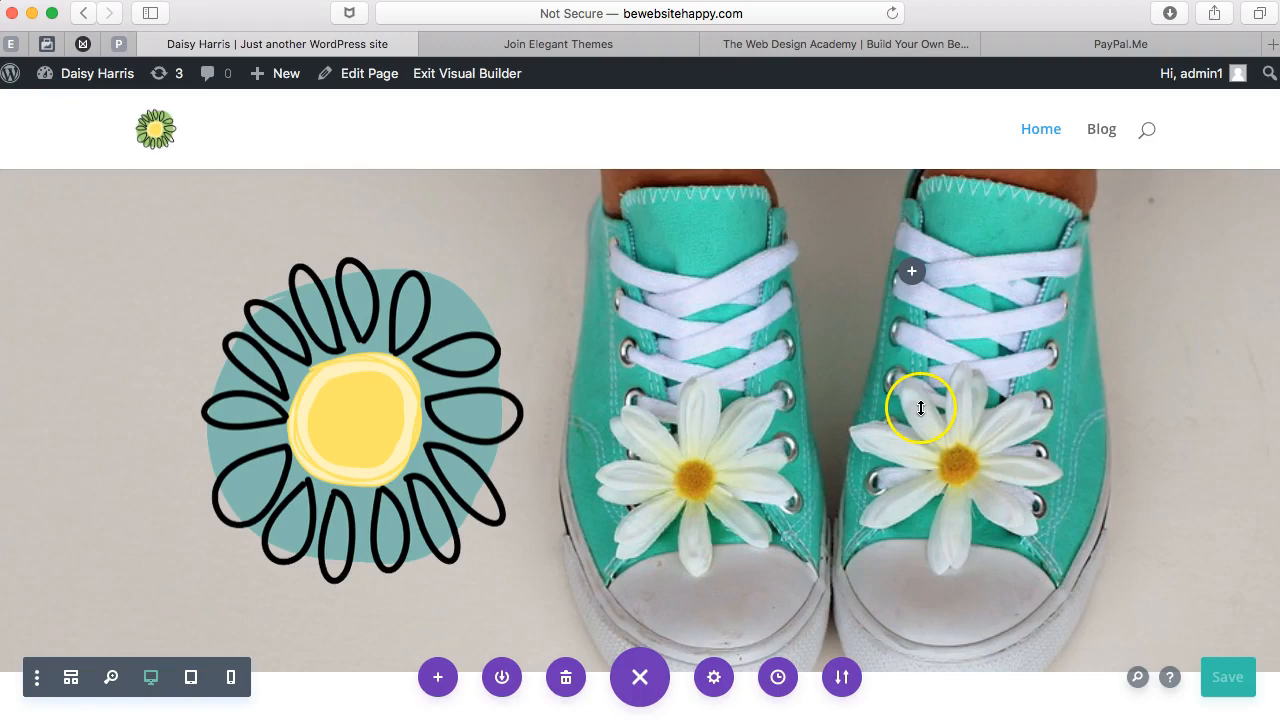
scroll(921, 408, down, 5)
scroll(921, 408, down, 7)
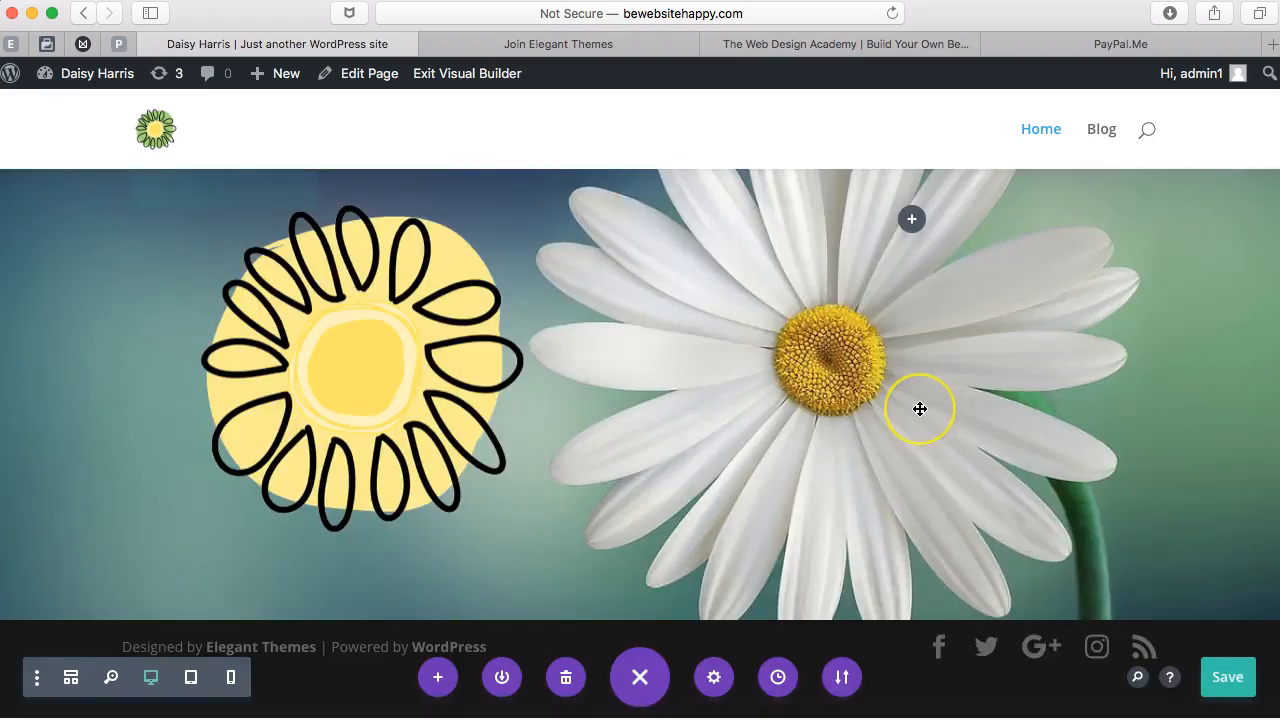
scroll(920, 408, up, 12)
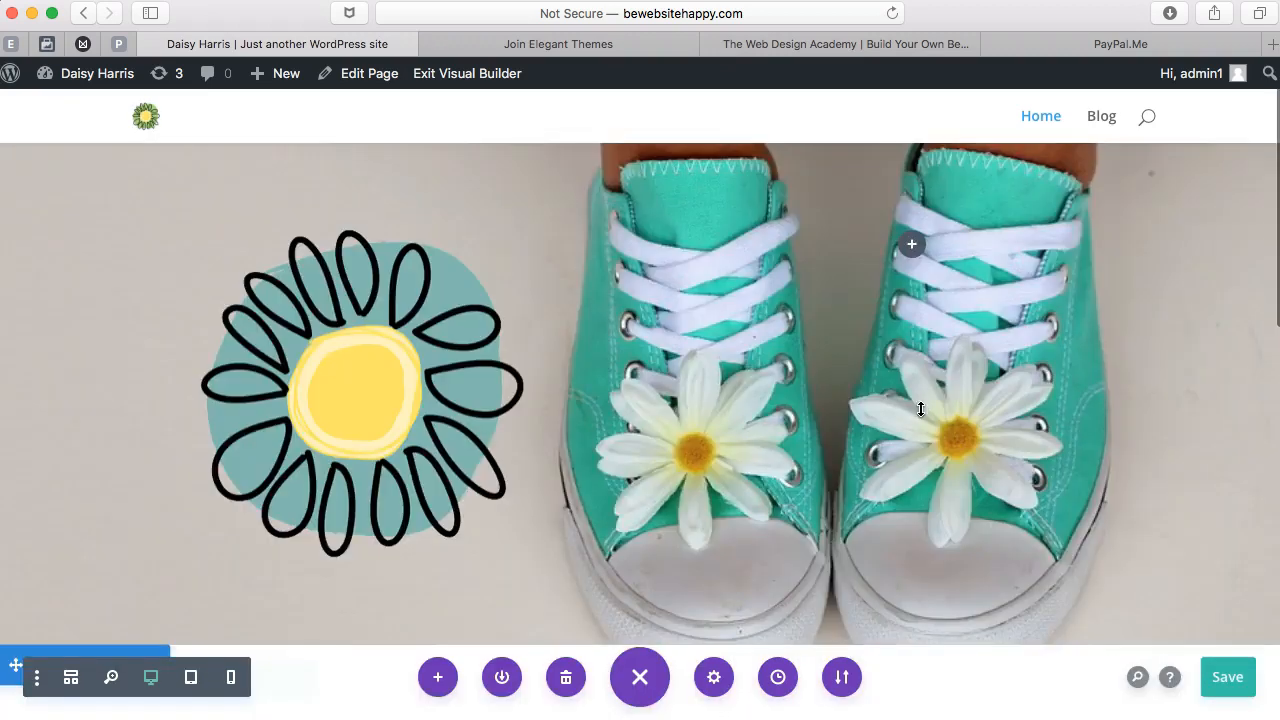
Begin inserting a new module directly below the Book Now button
scroll(920, 200, down, 10)
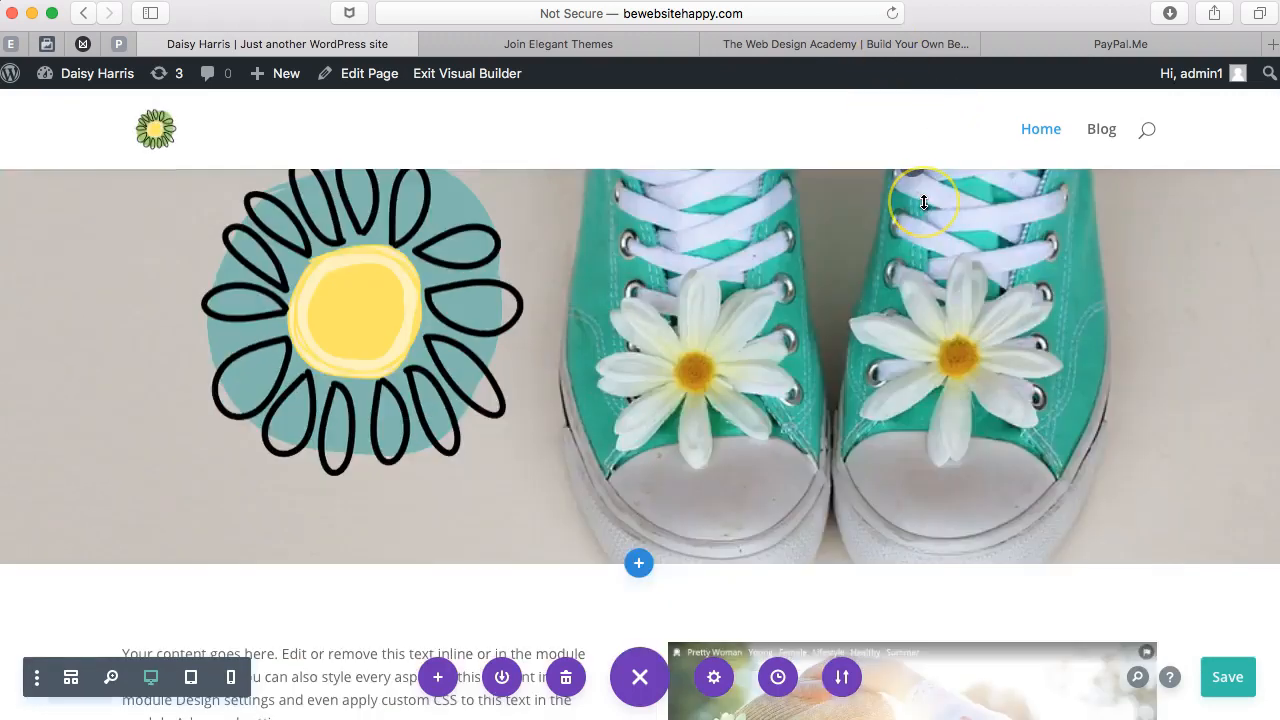
scroll(925, 197, down, 1)
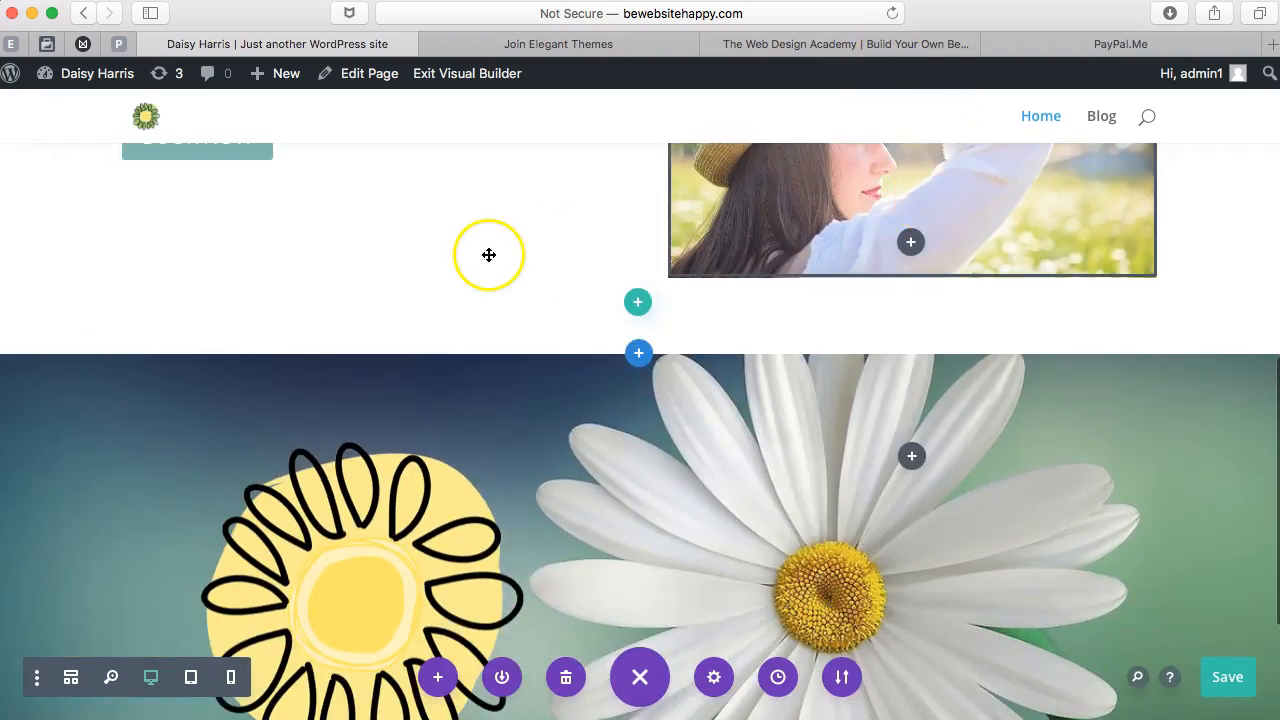
scroll(549, 337, down, 5)
scroll(550, 337, down, 1)
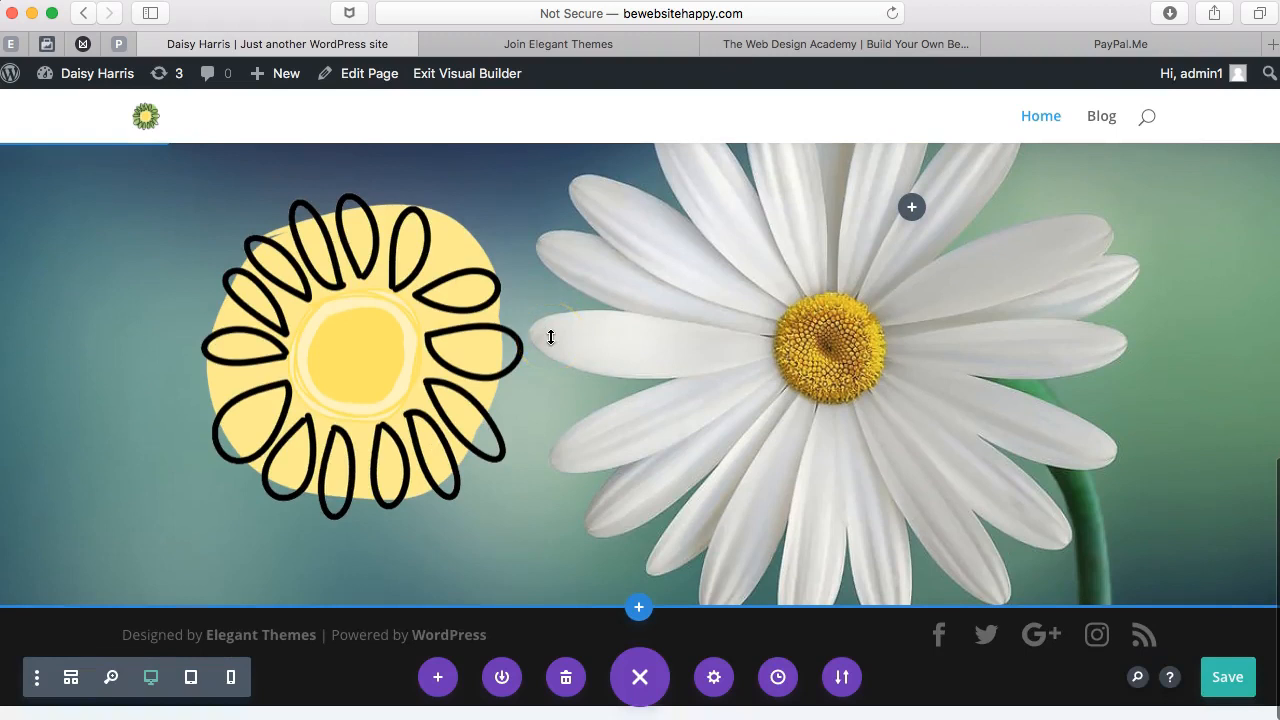
scroll(1010, 648, up, 2)
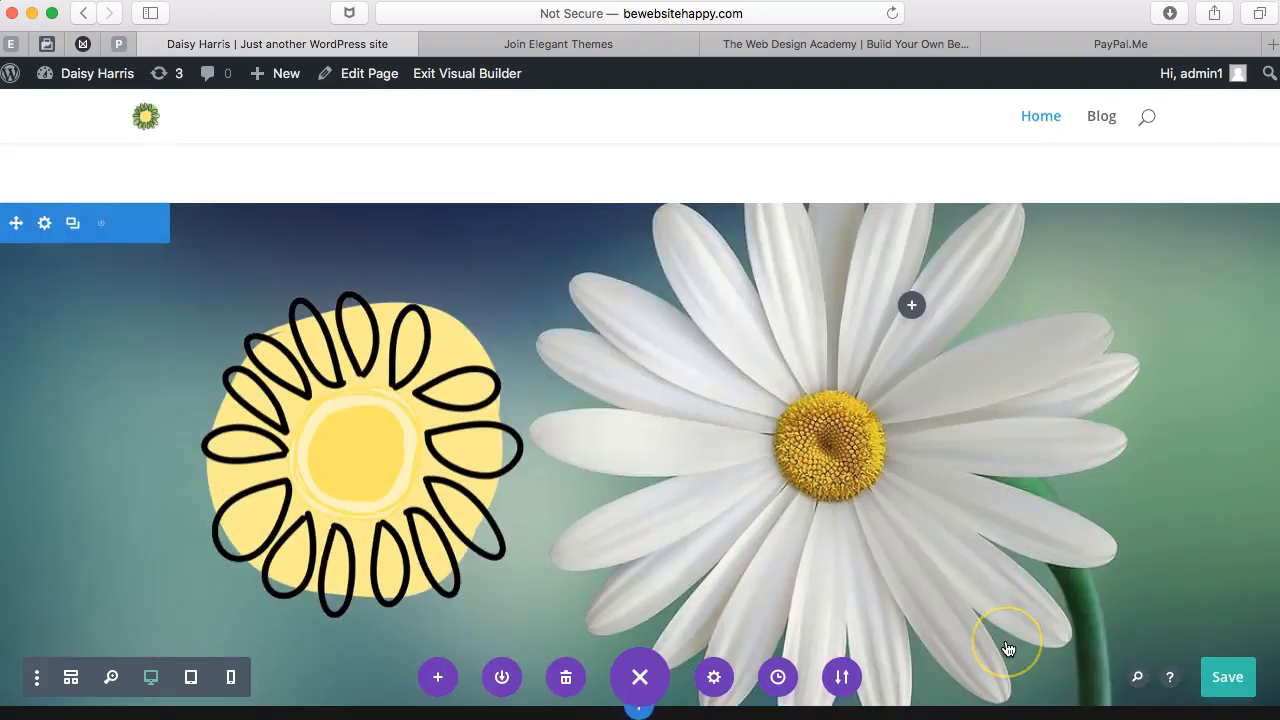
scroll(1008, 649, up, 9)
scroll(391, 543, down, 1)
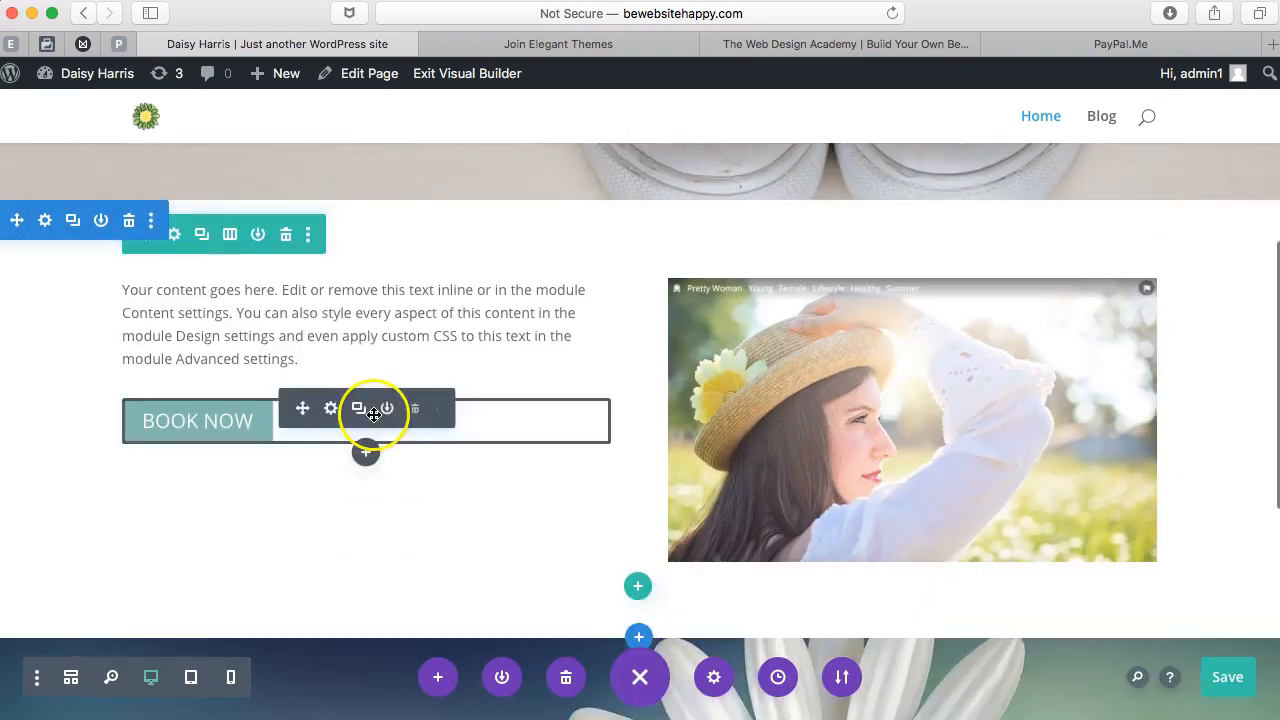
click(367, 452)
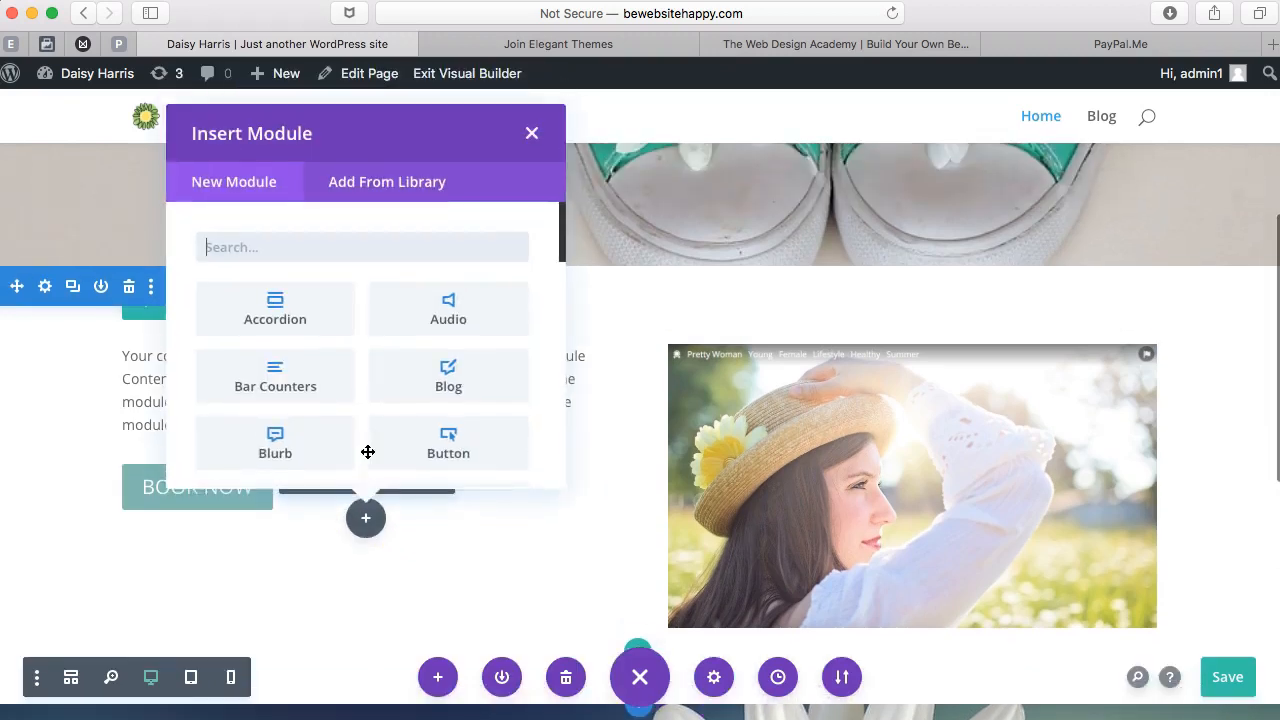
Search the module list for 'social' and insert Social Media Follow
click(359, 264)
text(s)
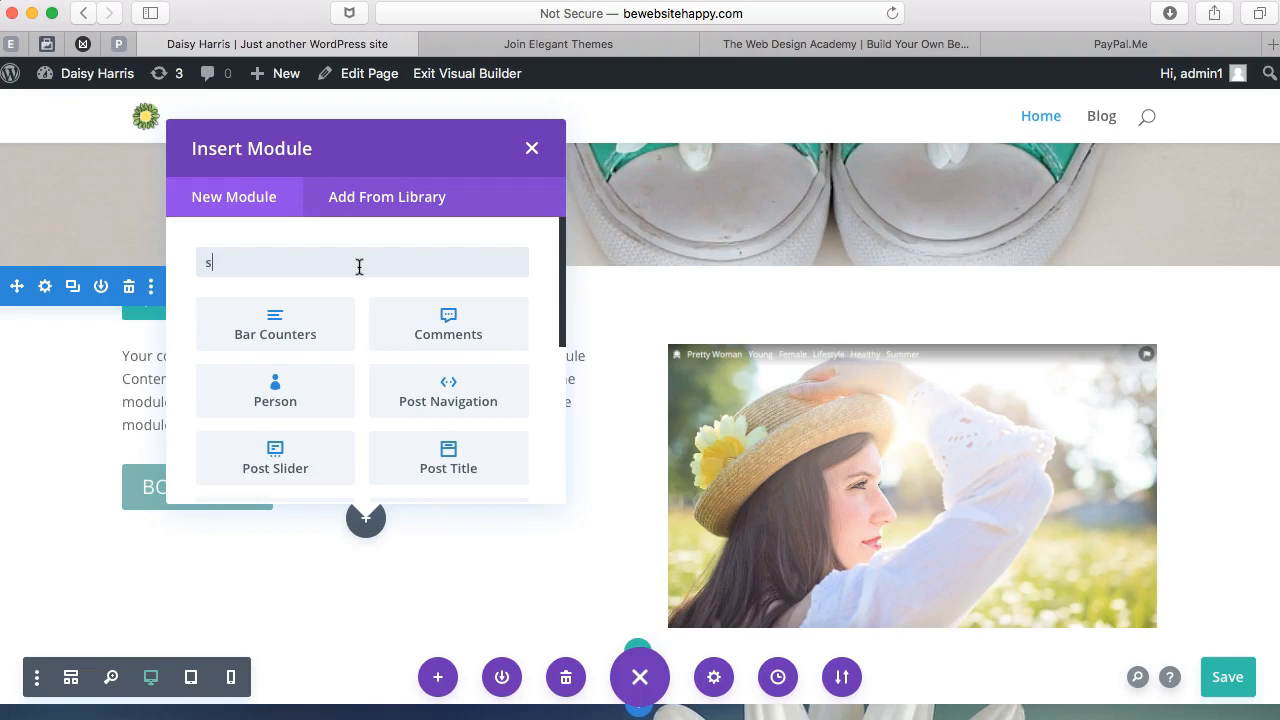
text(ocial)
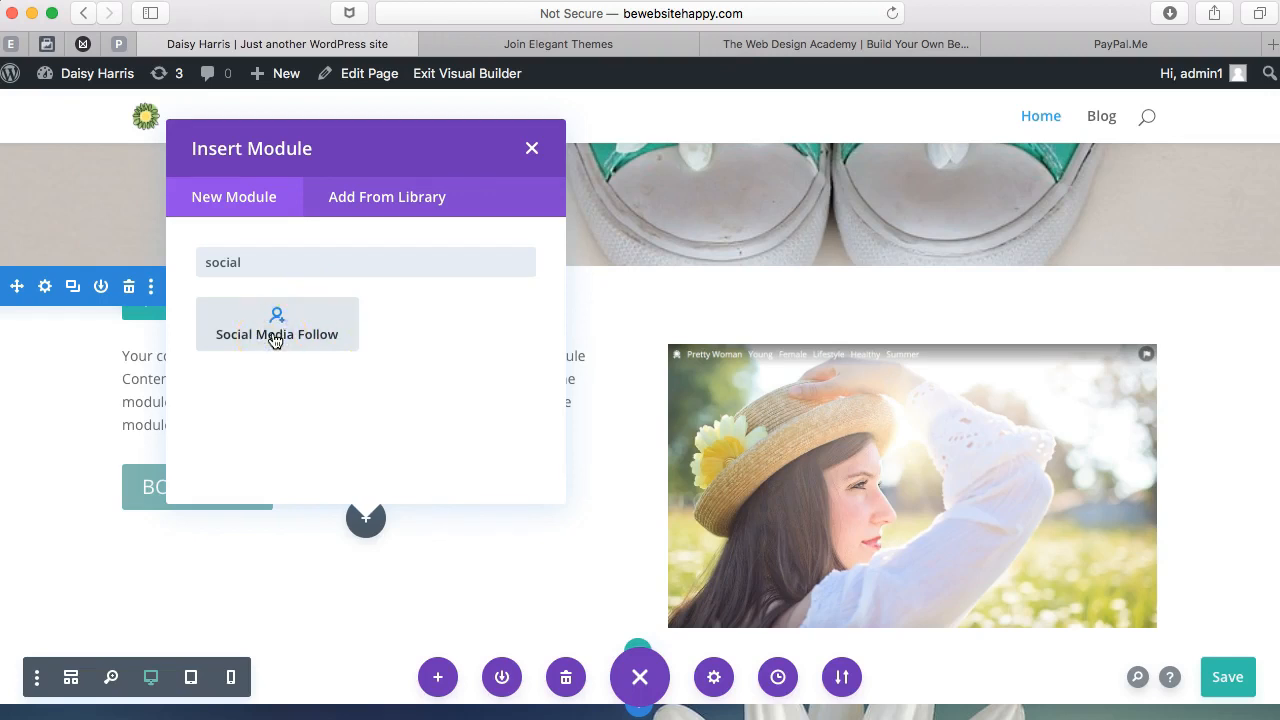
click(275, 338)
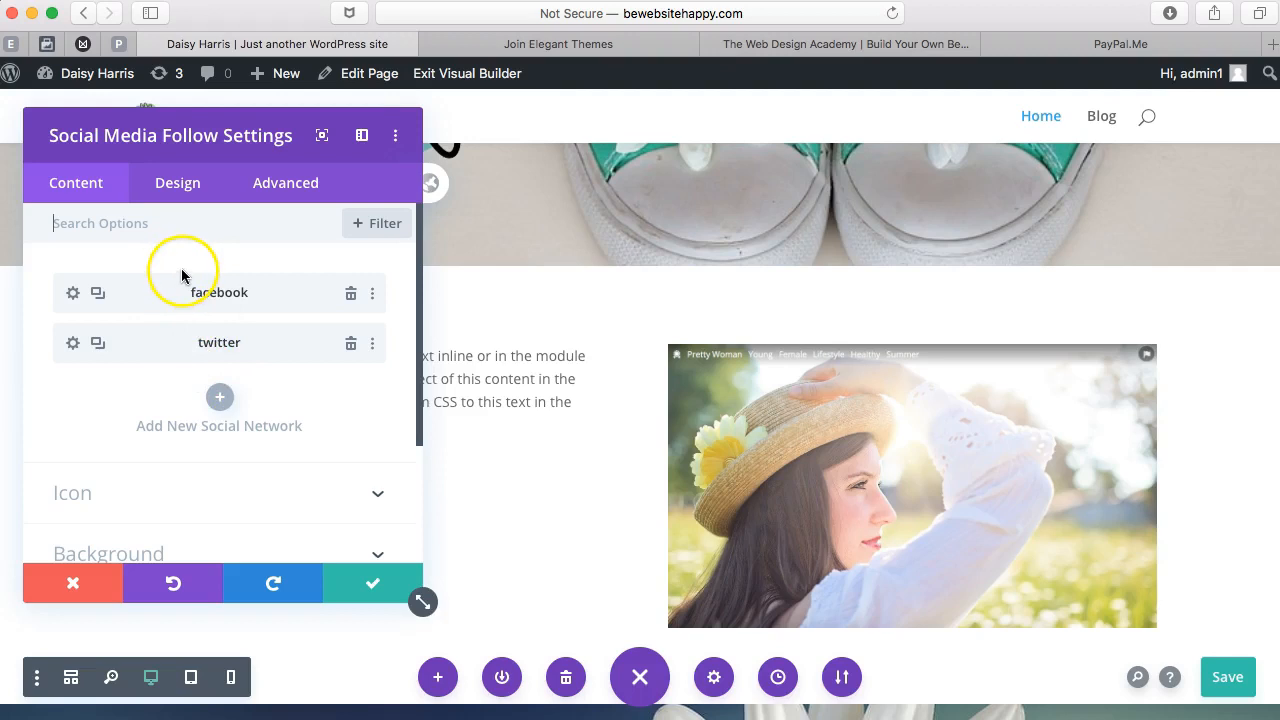
Set the social icons' Link Target to In The New Tab
scroll(130, 440, down, 2)
click(128, 452)
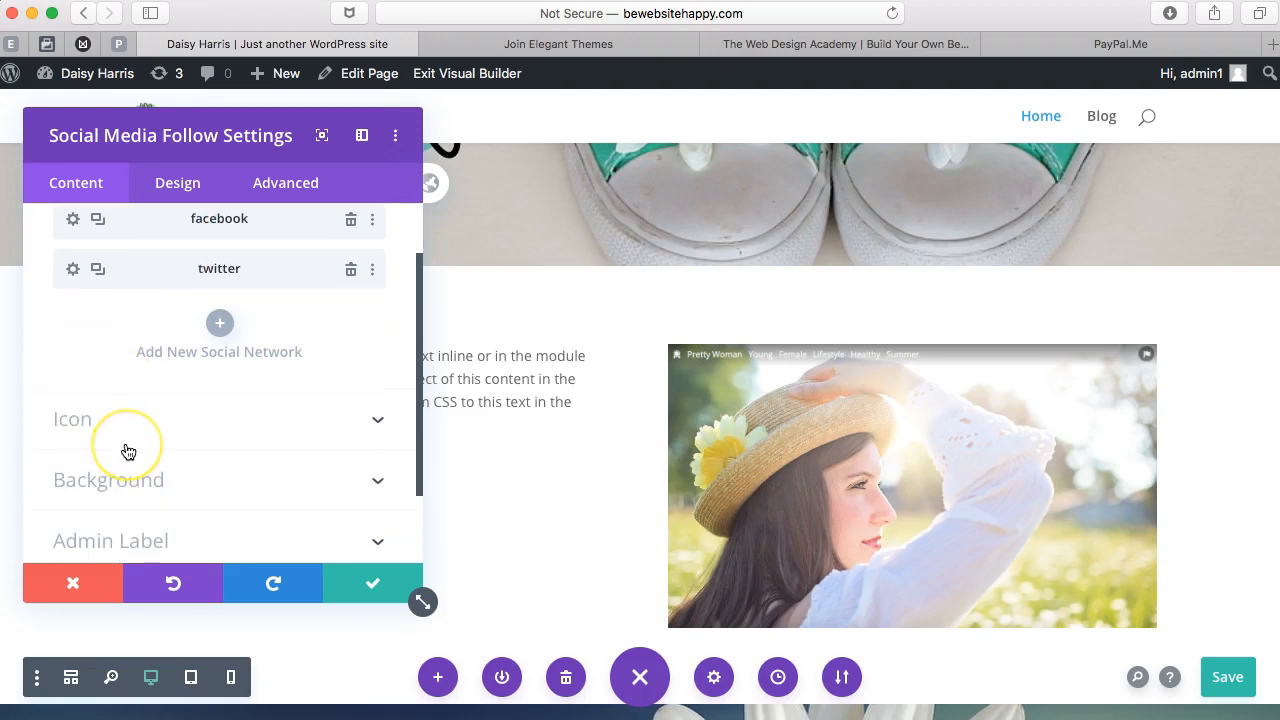
click(190, 315)
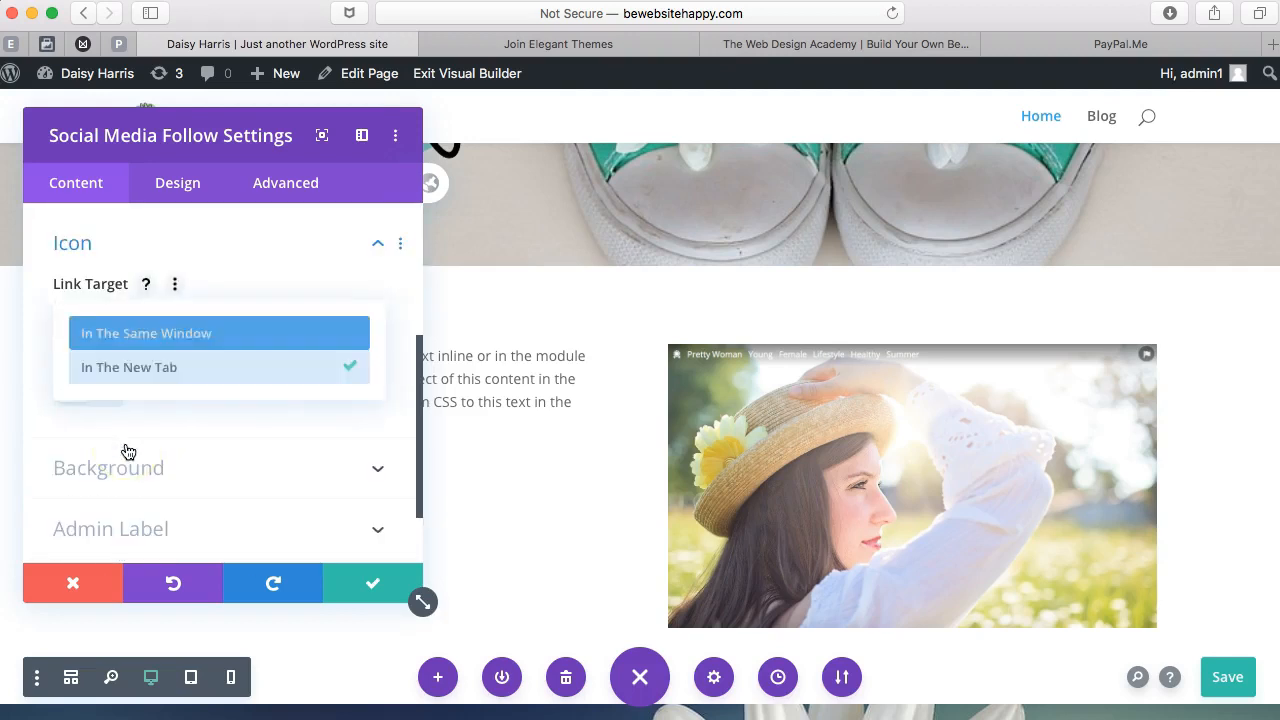
click(119, 316)
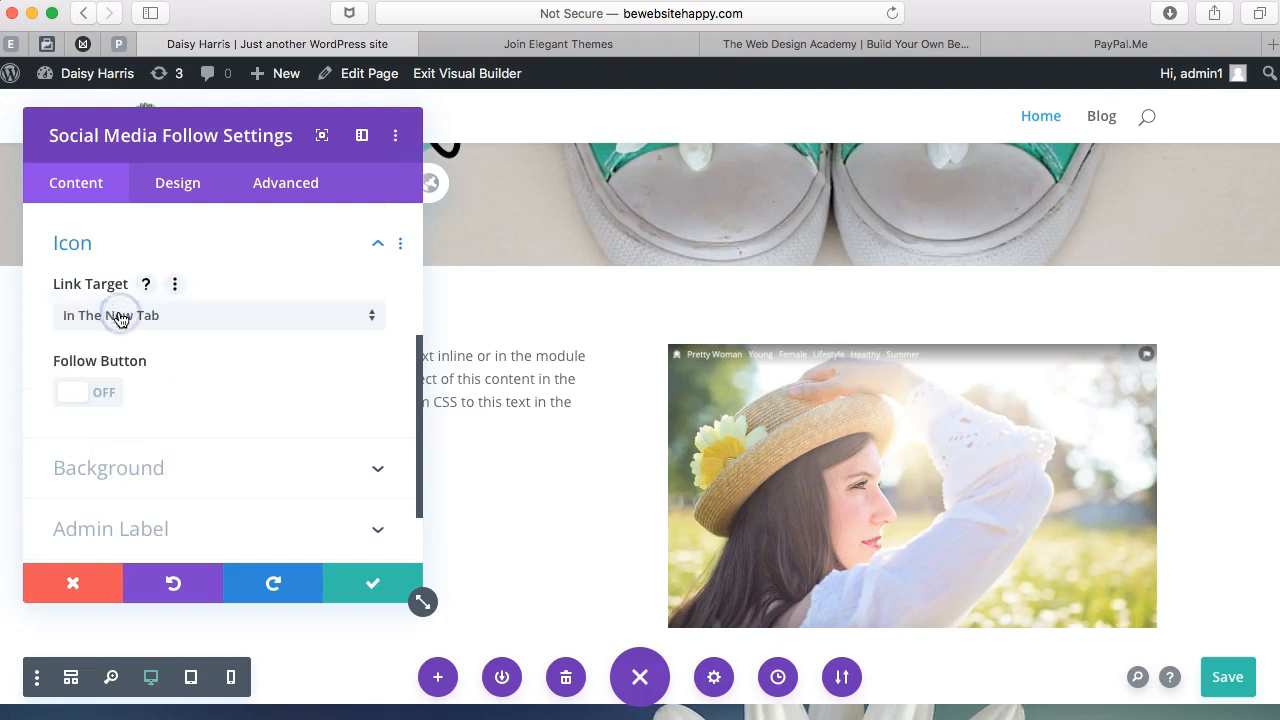
Duplicate the twitter entry twice and change the first copy to Instagram
scroll(150, 360, up, 5)
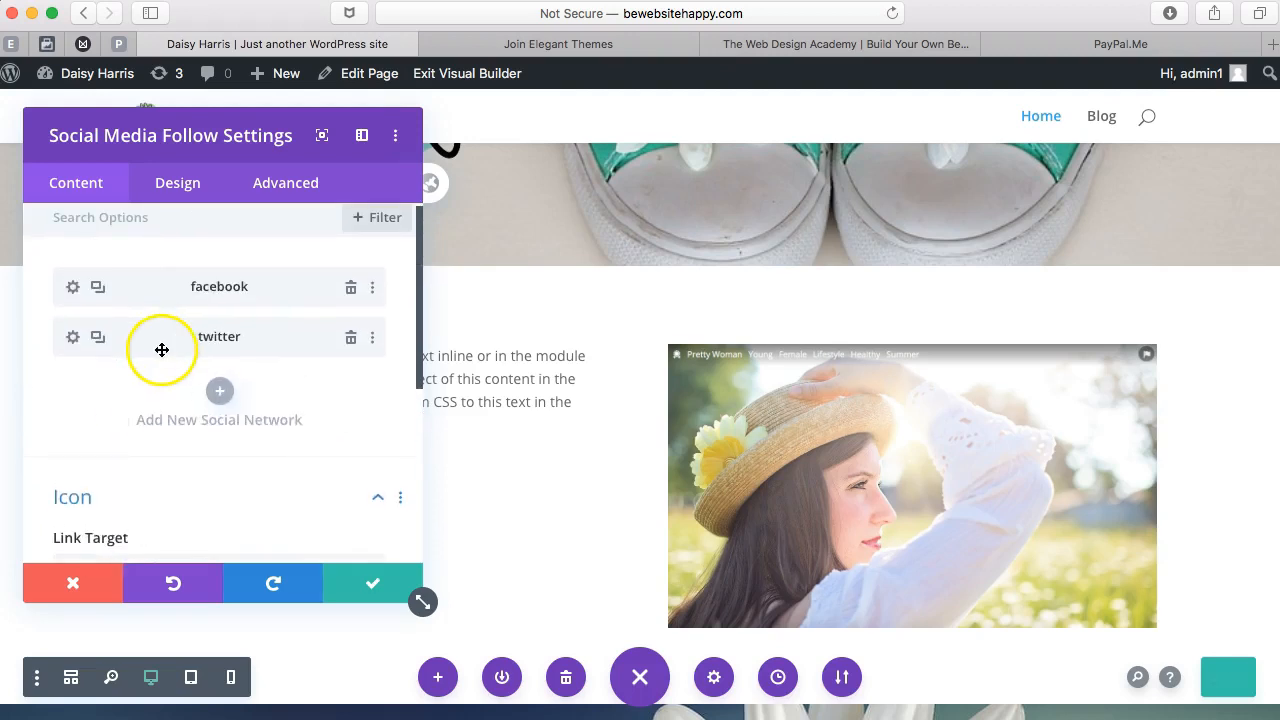
click(98, 340)
click(98, 340)
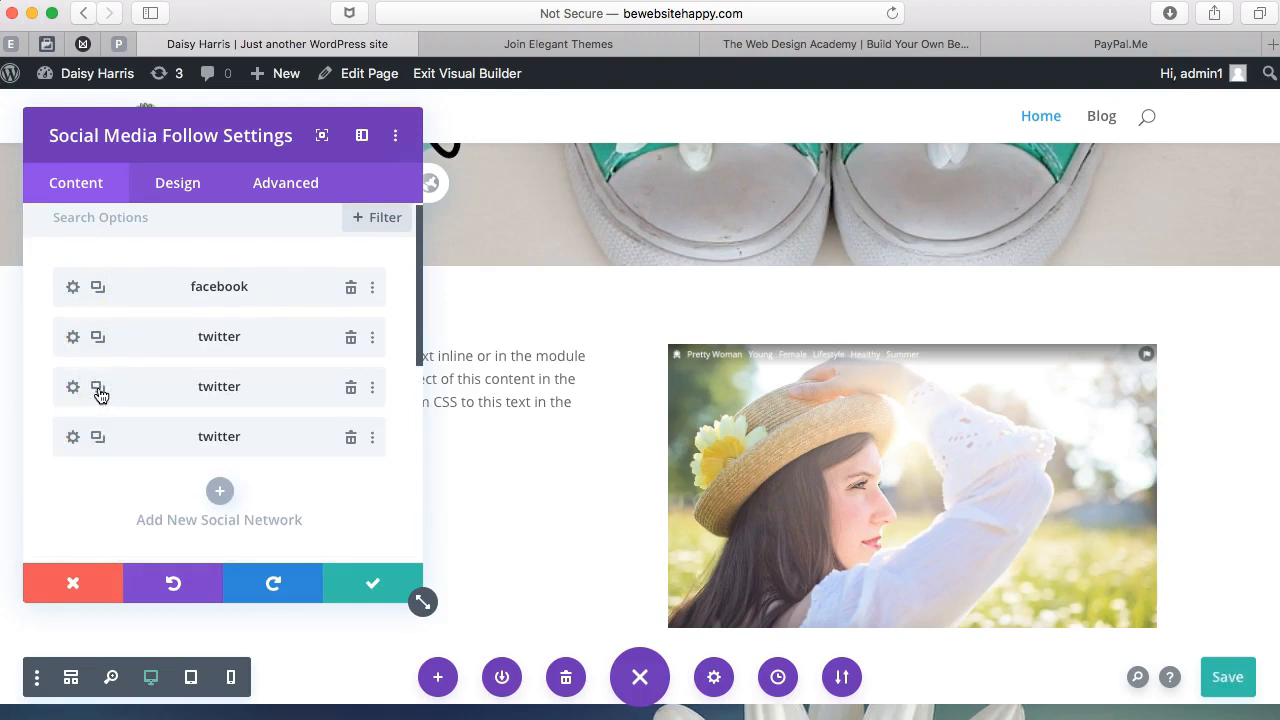
click(73, 337)
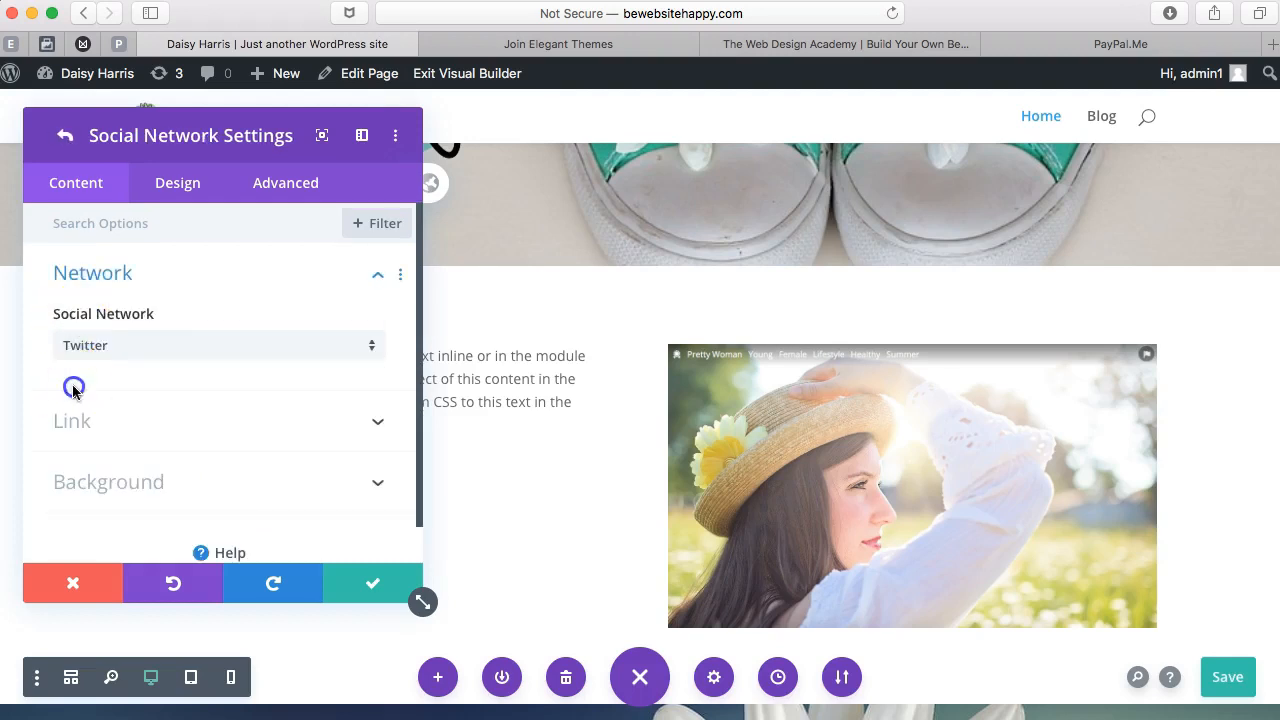
click(116, 345)
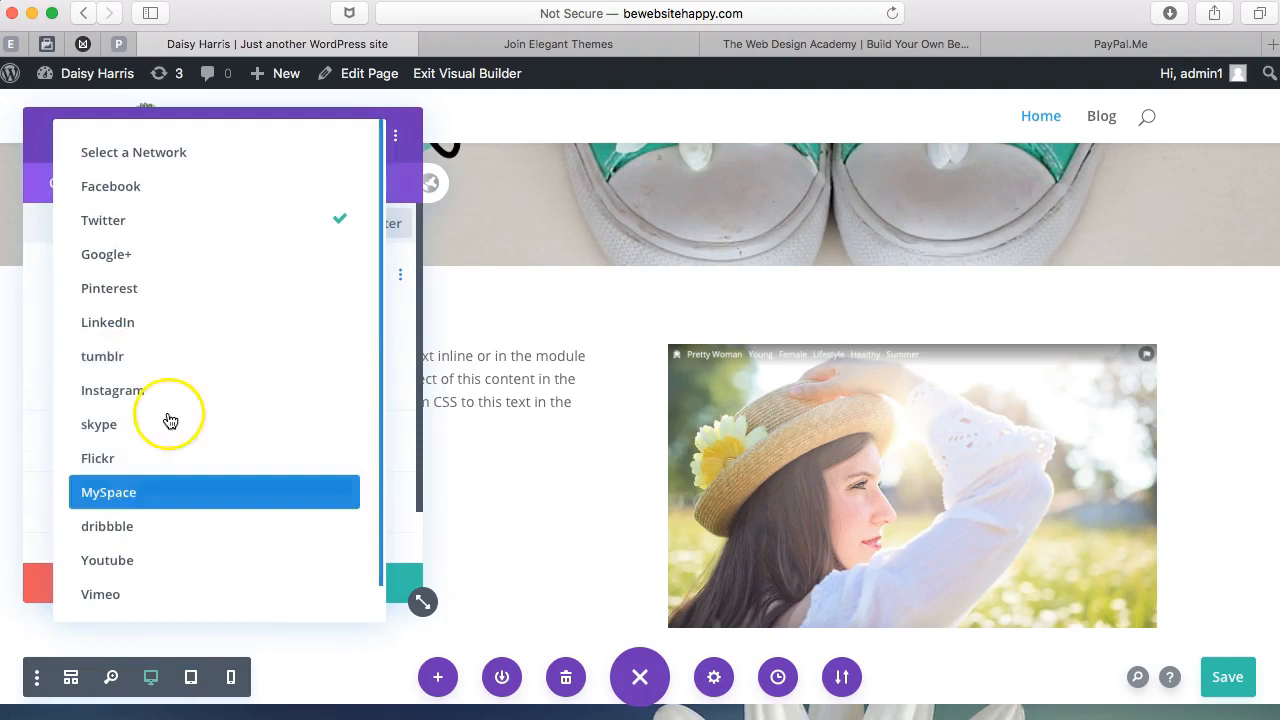
scroll(177, 260, down, 2)
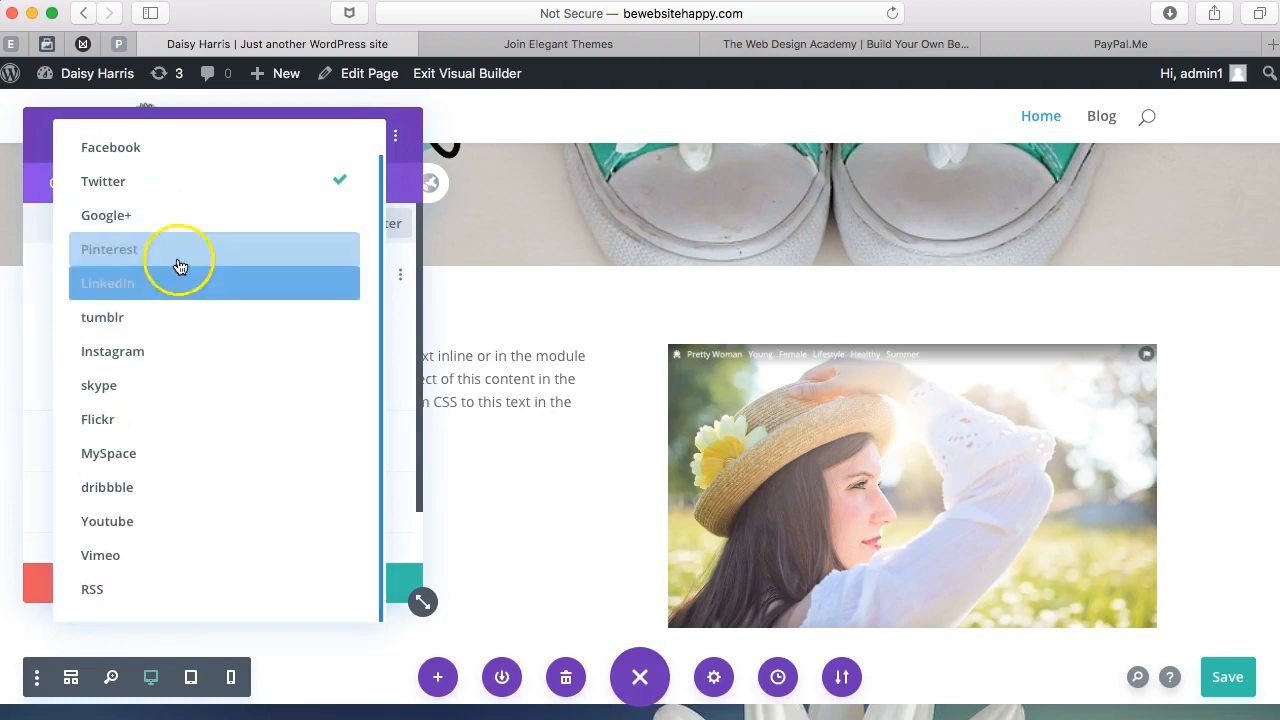
click(155, 358)
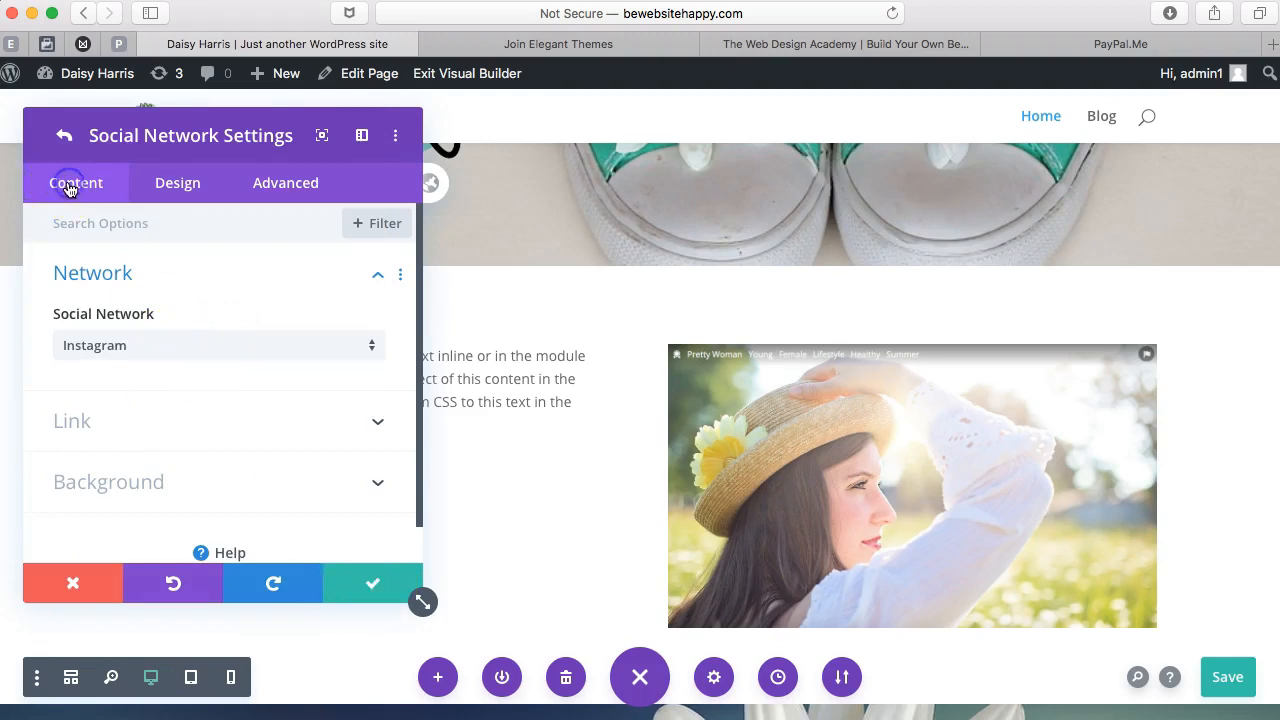
click(376, 594)
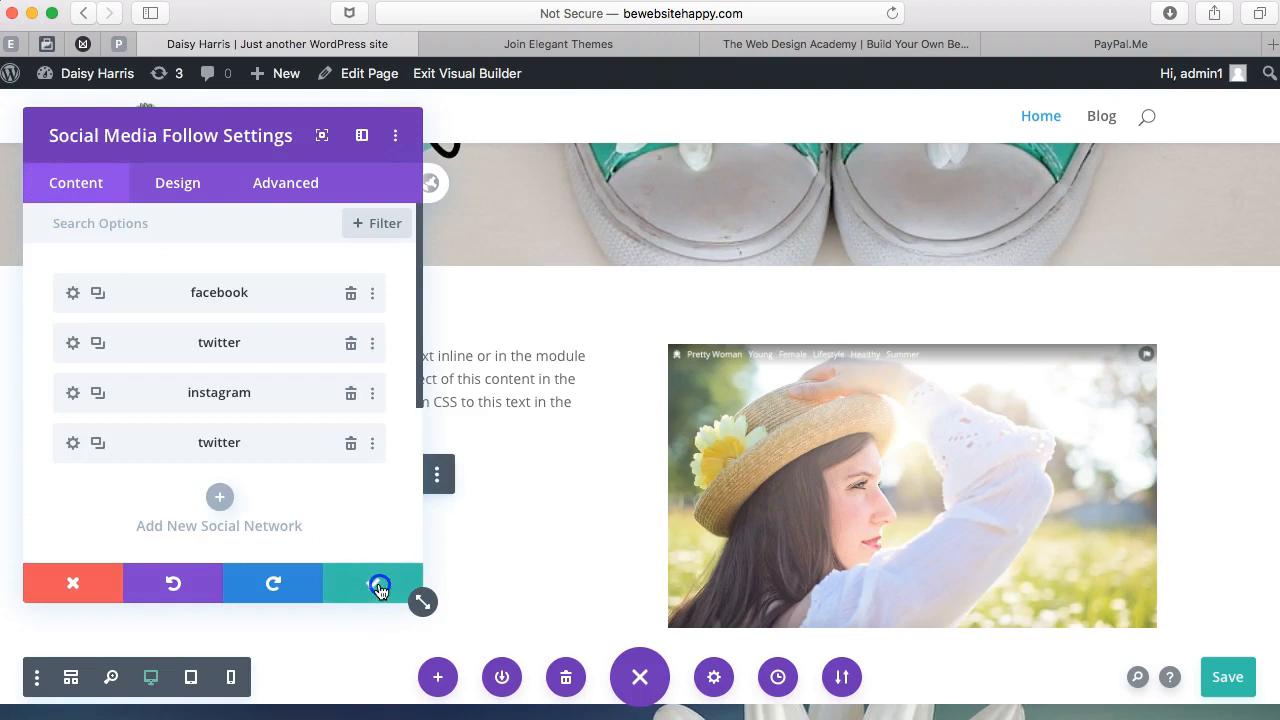
Change the last twitter copy to Pinterest and save the module
click(76, 444)
click(145, 348)
click(146, 353)
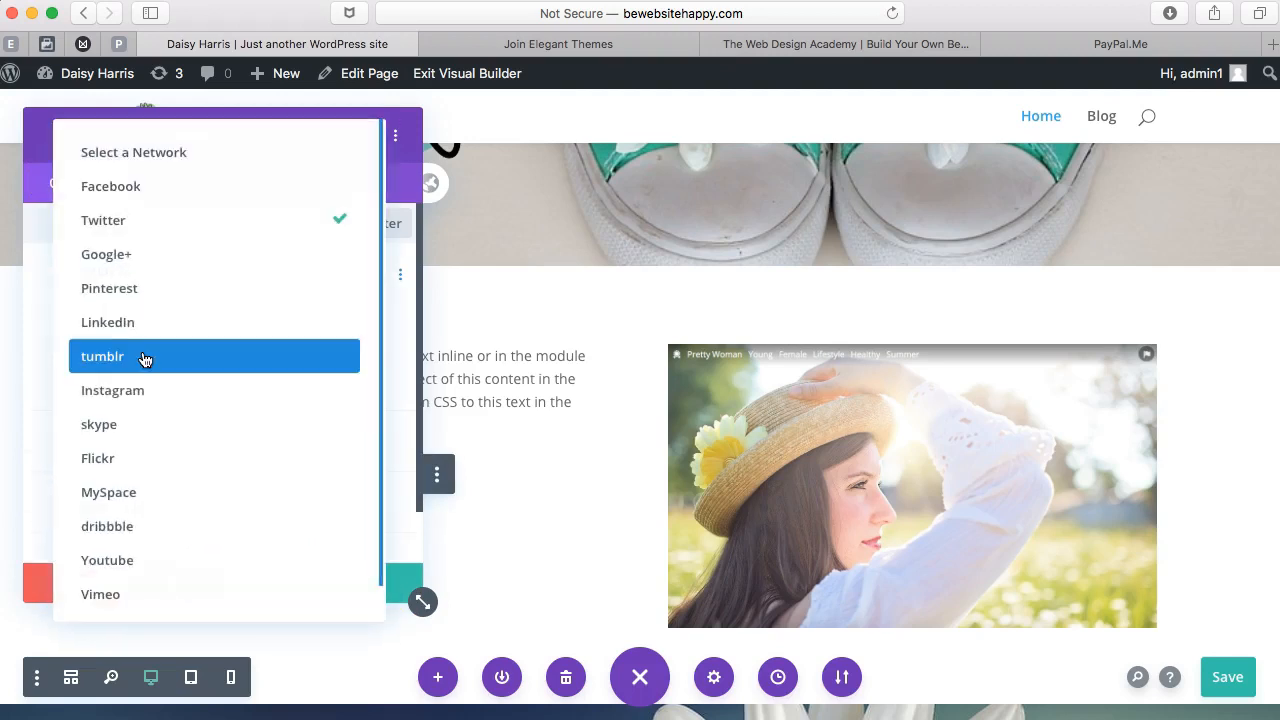
click(121, 293)
click(376, 580)
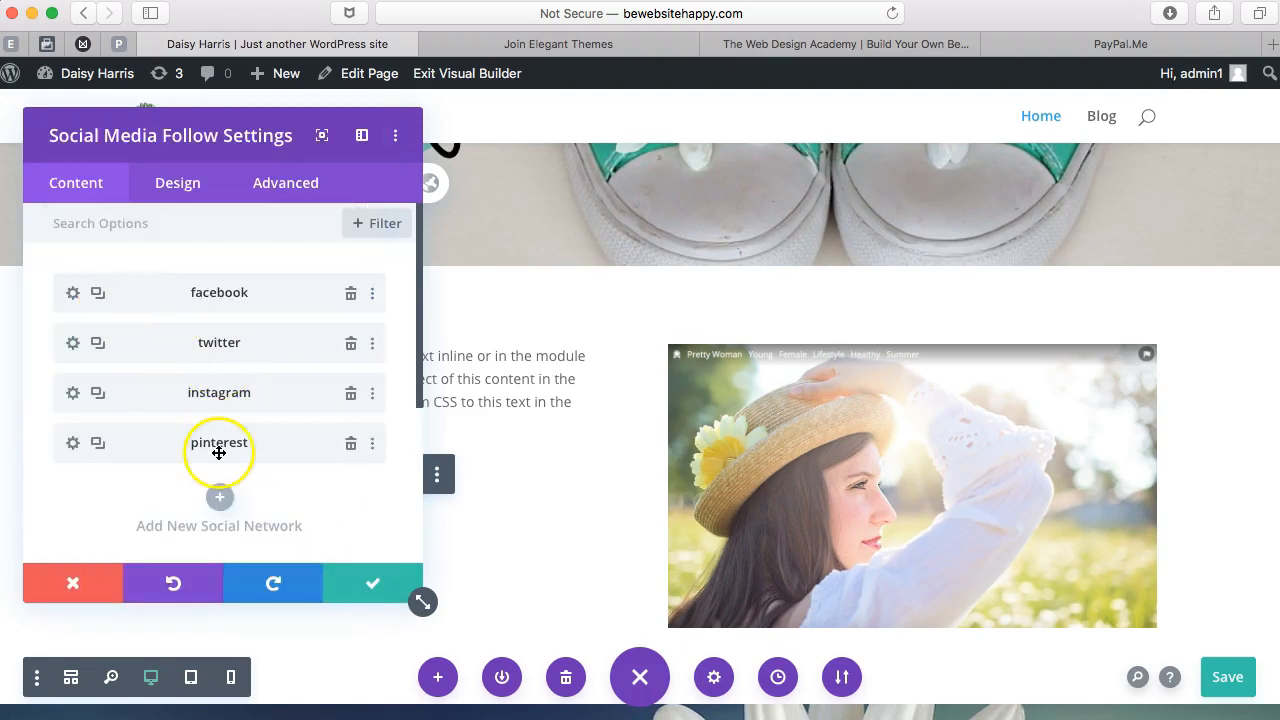
click(372, 583)
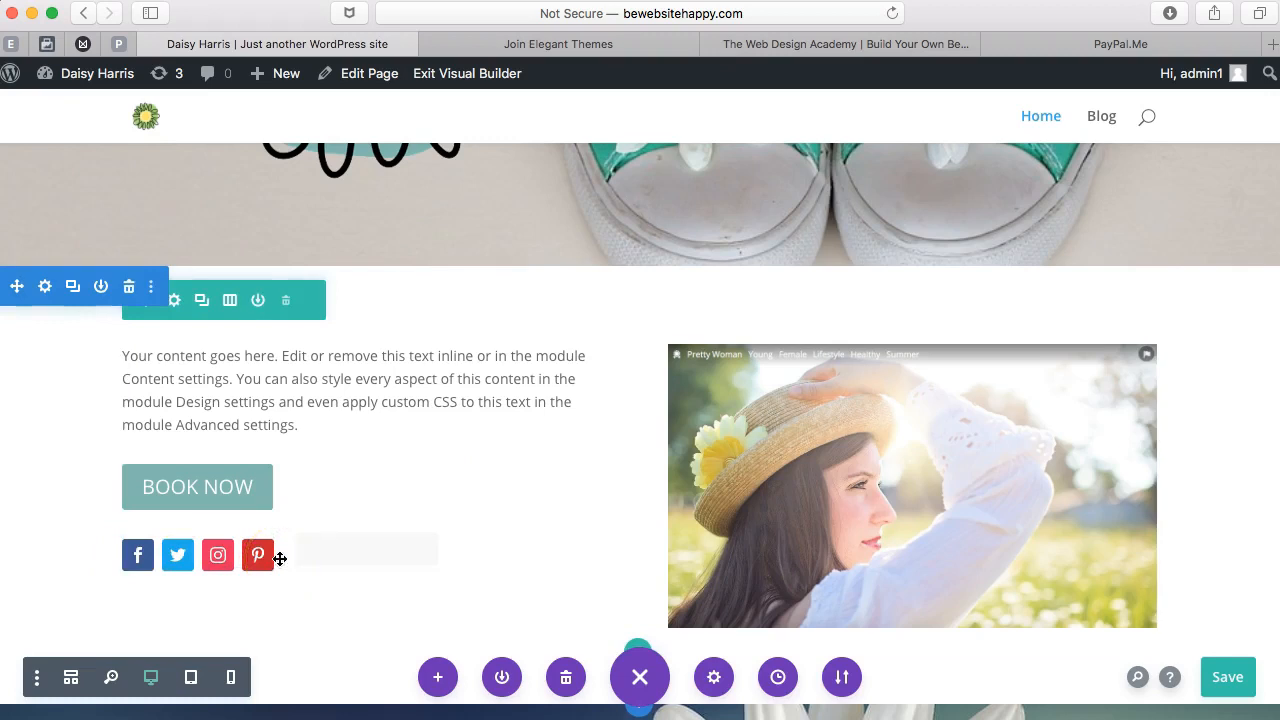
Give the social icons 100px rounded corners under Design > Border and save
click(328, 547)
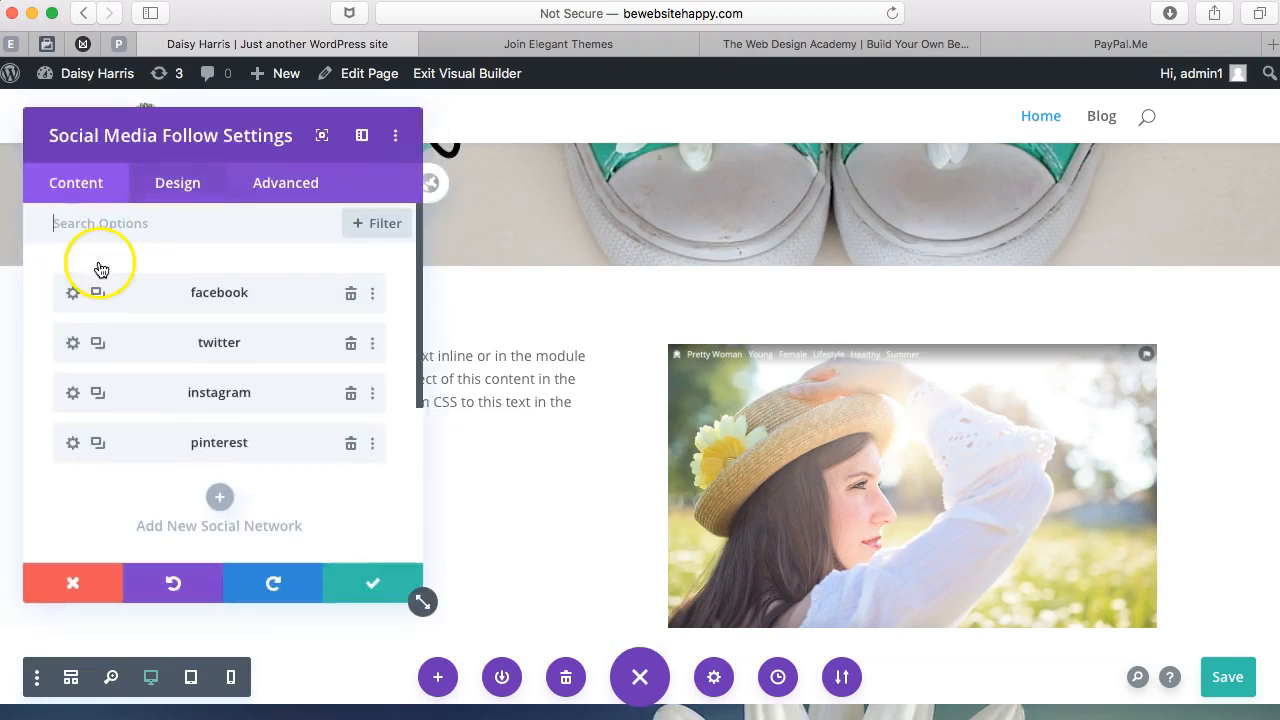
click(187, 186)
click(109, 336)
scroll(108, 350, down, 4)
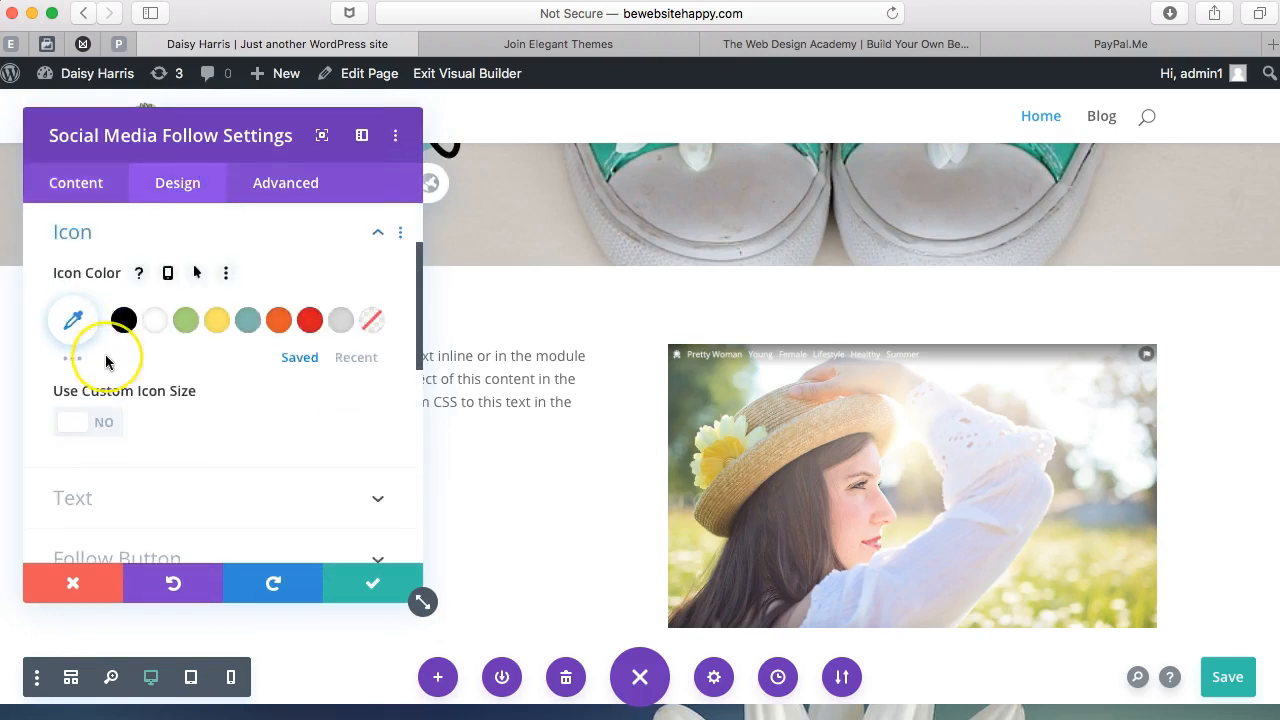
scroll(108, 363, down, 2)
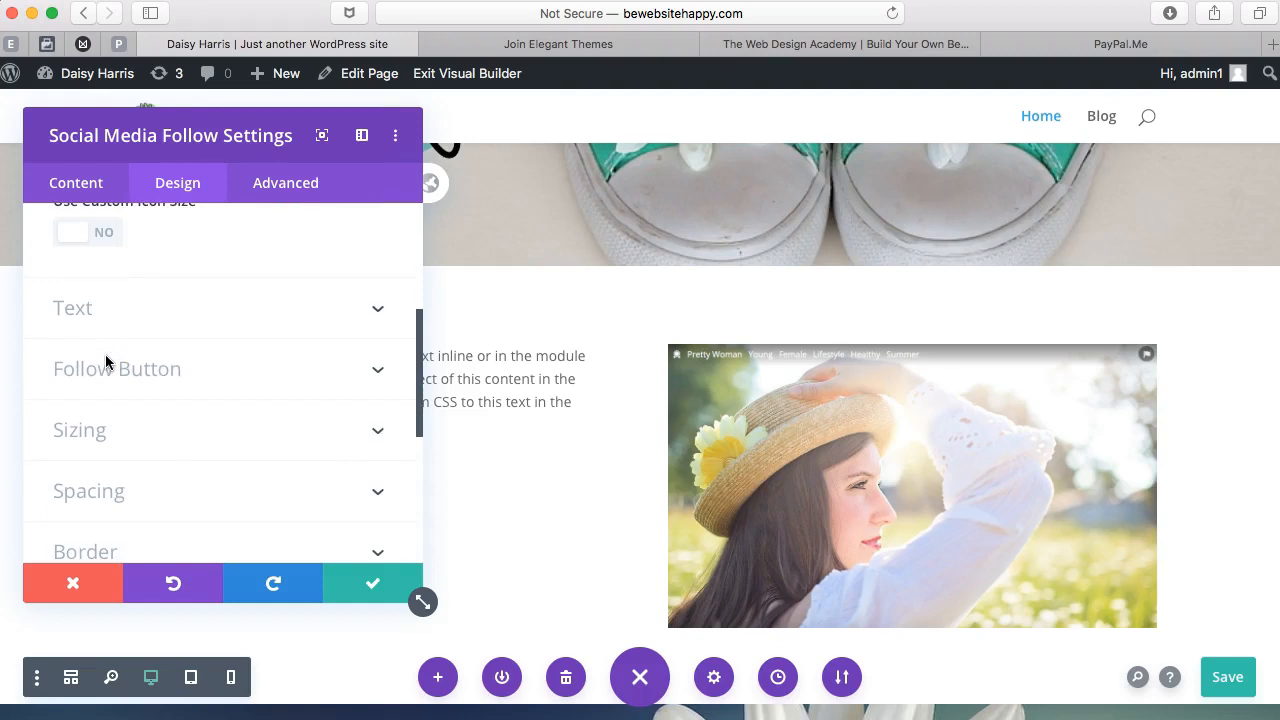
scroll(110, 375, down, 3)
click(118, 392)
click(98, 325)
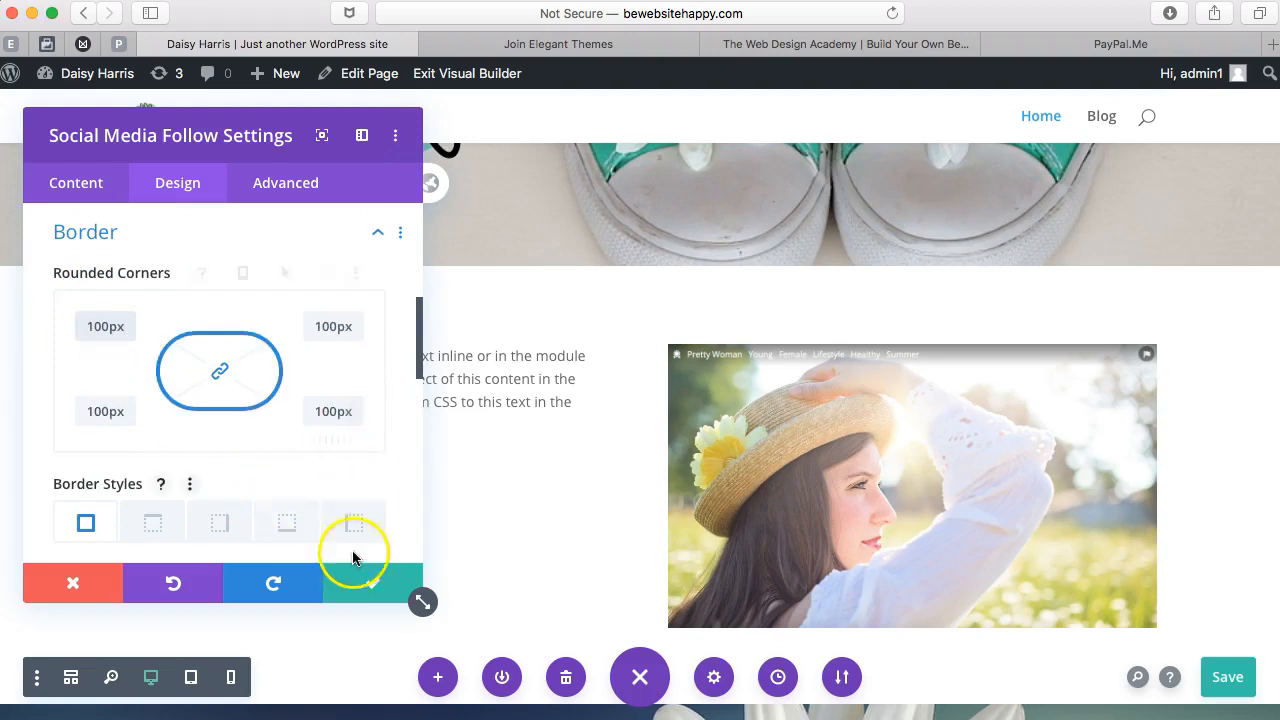
click(376, 588)
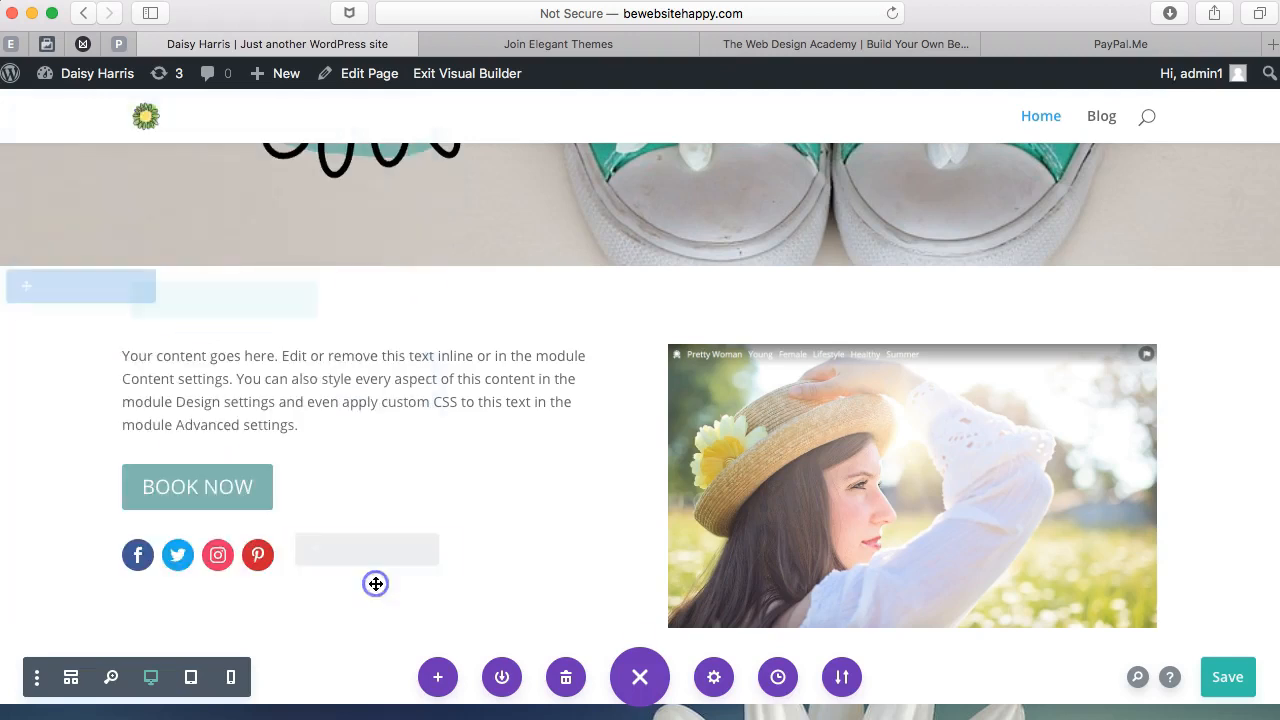
Set the Facebook icon's background to the teal palette swatch
click(331, 551)
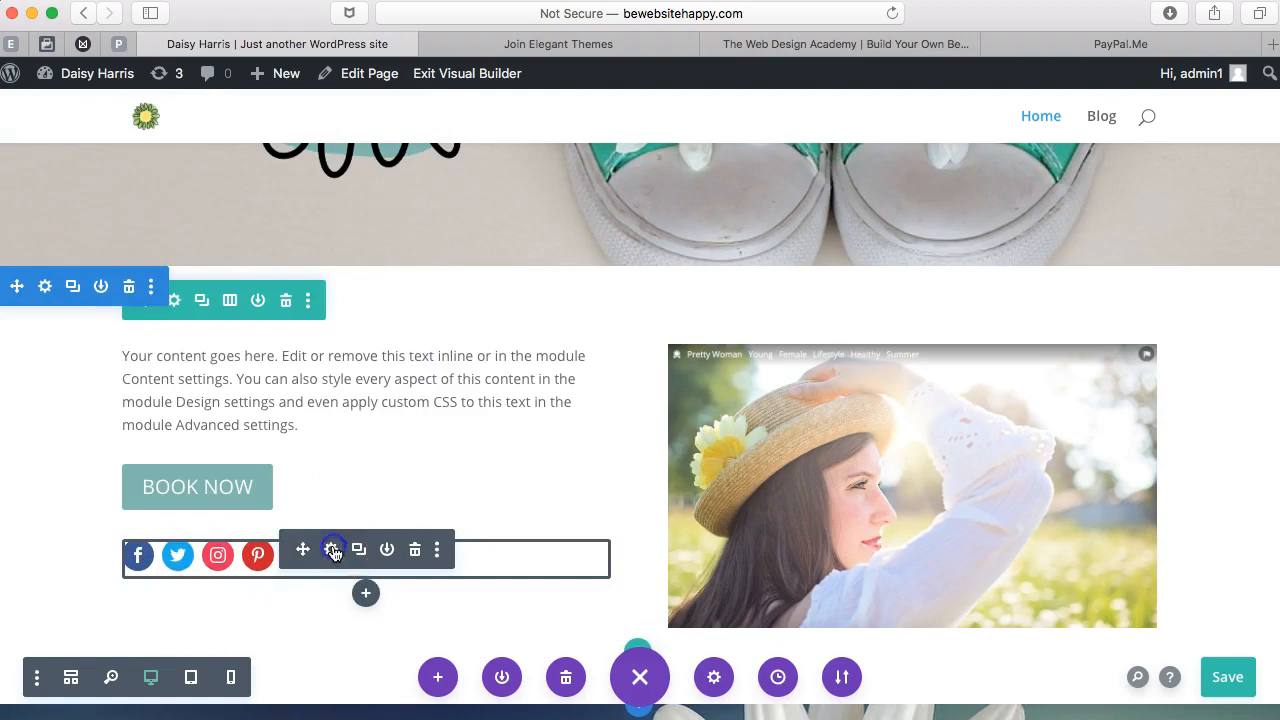
click(69, 292)
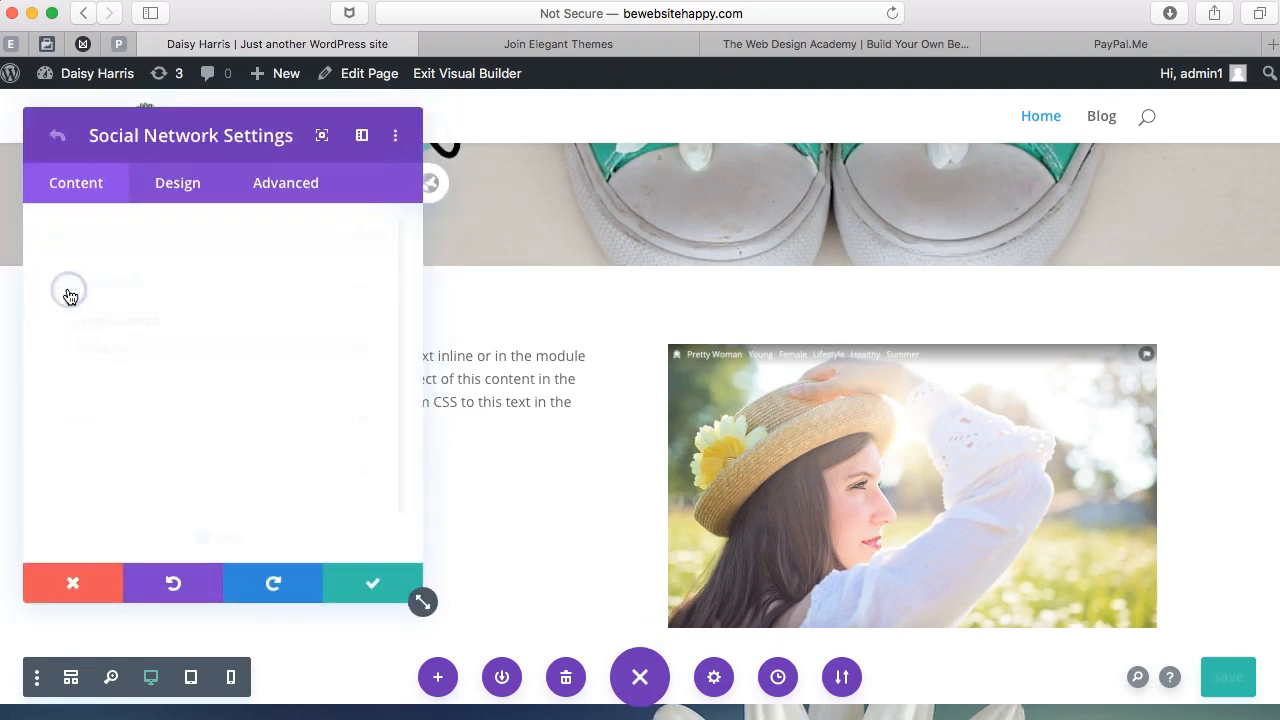
click(134, 481)
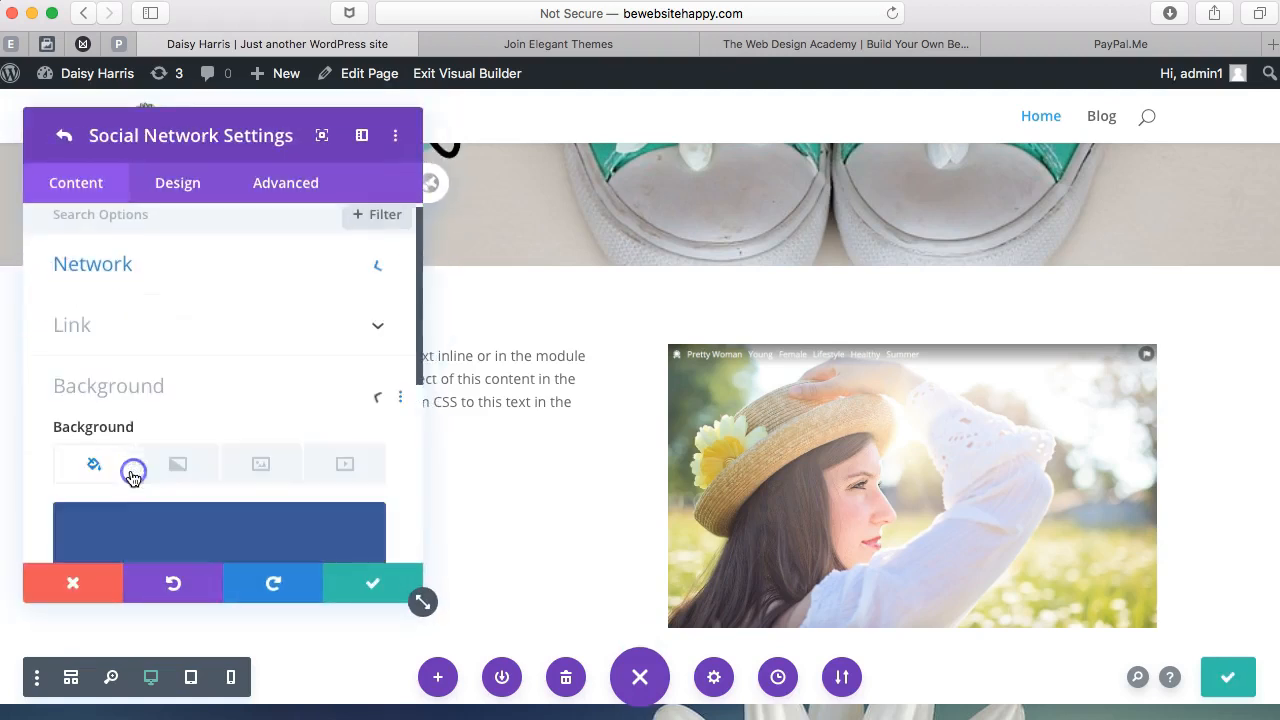
scroll(137, 471, down, 5)
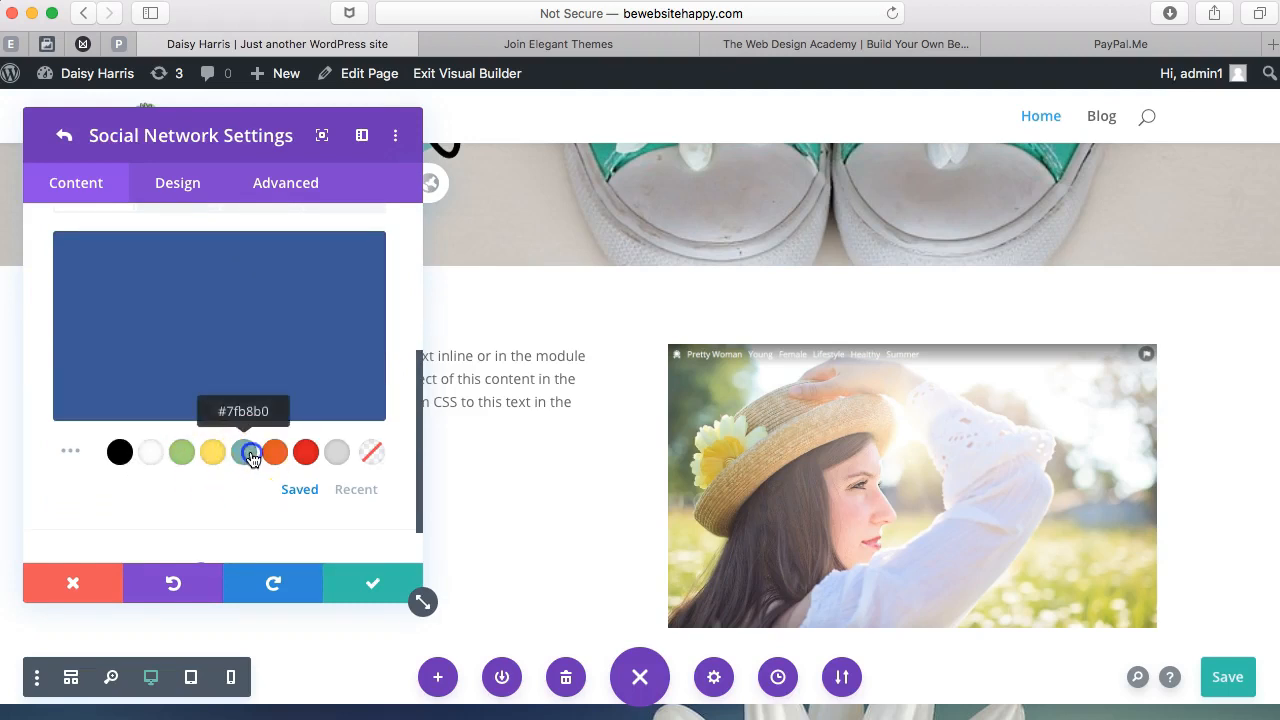
click(244, 453)
click(368, 587)
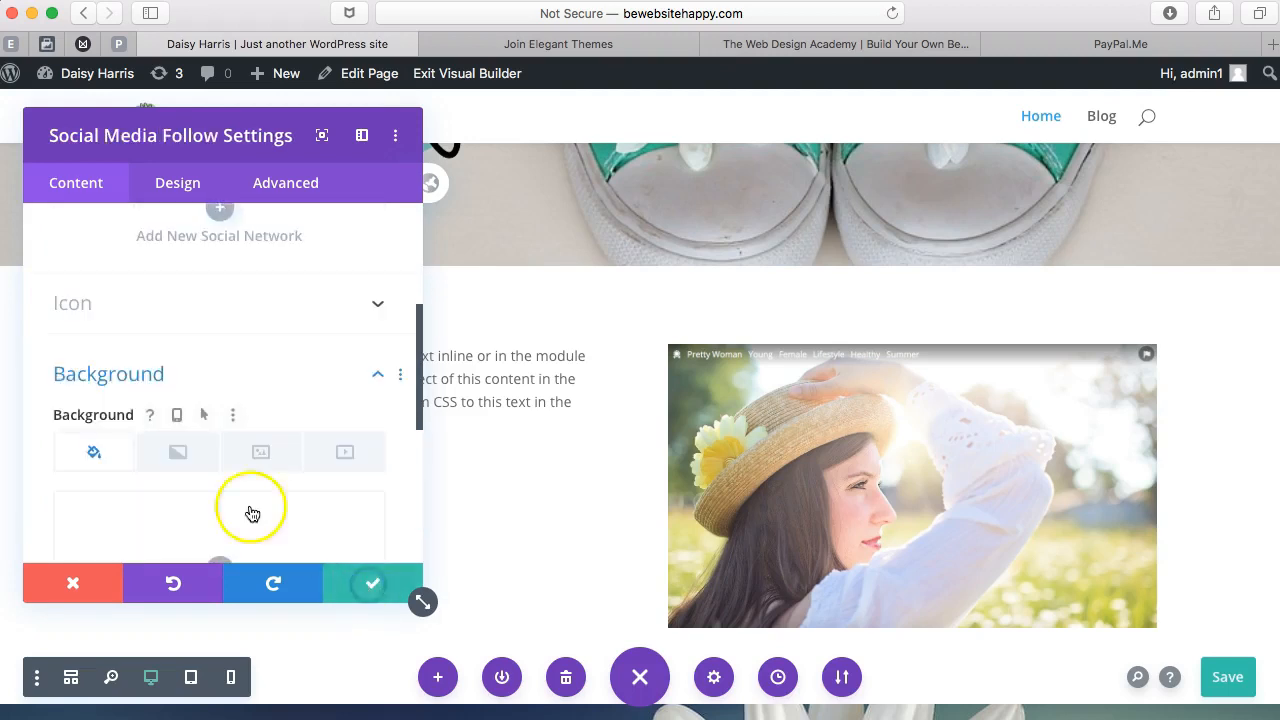
scroll(103, 376, up, 5)
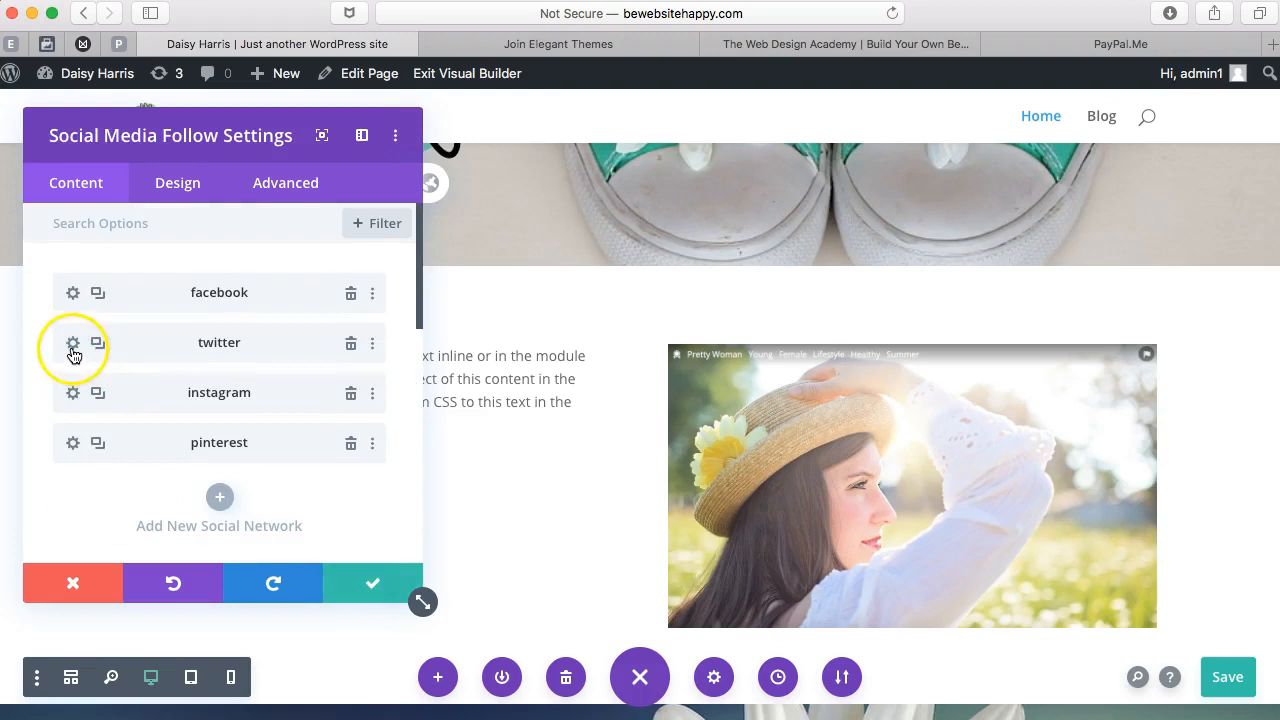
Set the Twitter icon's background to the green palette swatch
click(72, 343)
scroll(118, 360, down, 4)
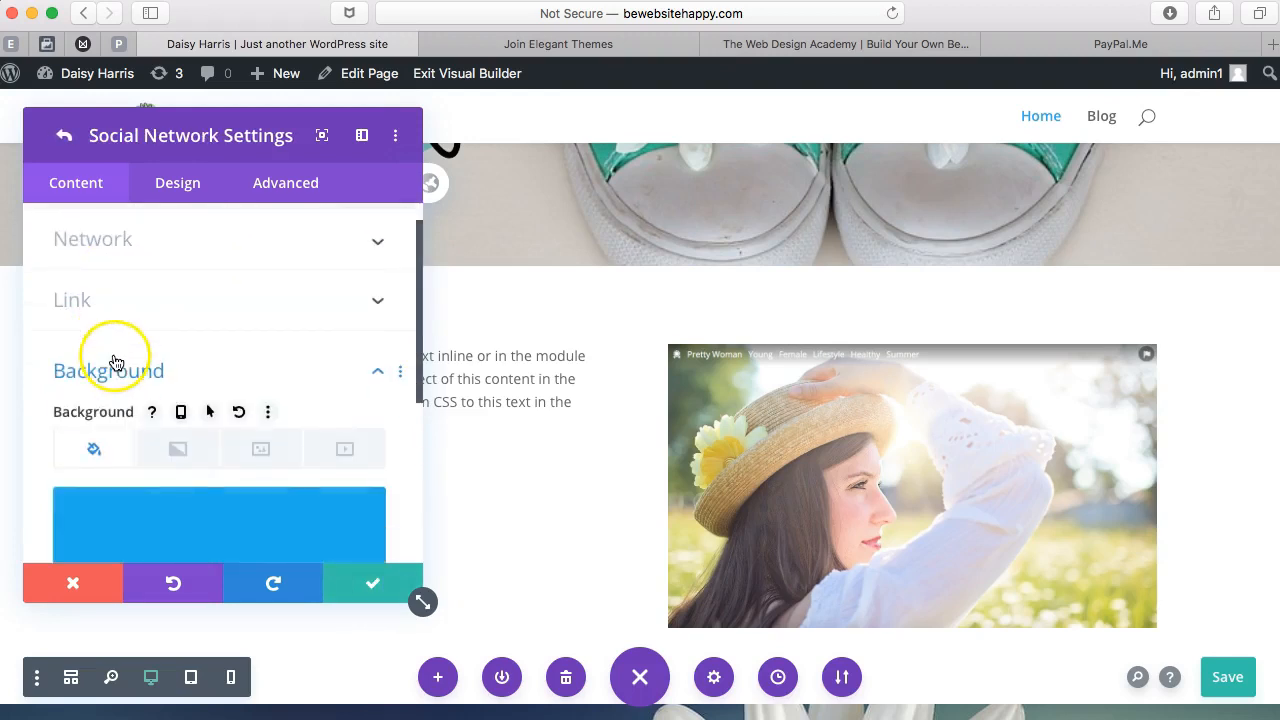
click(123, 437)
scroll(125, 441, down, 2)
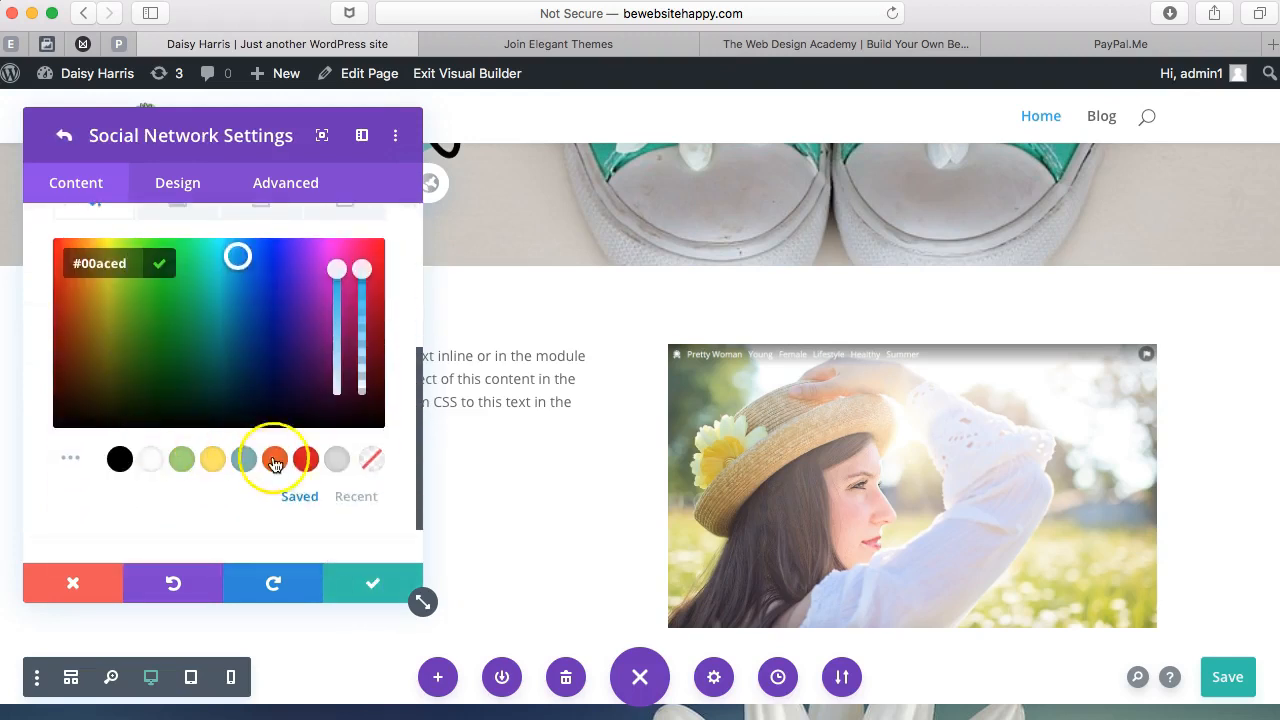
click(181, 460)
click(371, 583)
click(91, 400)
scroll(91, 400, up, 6)
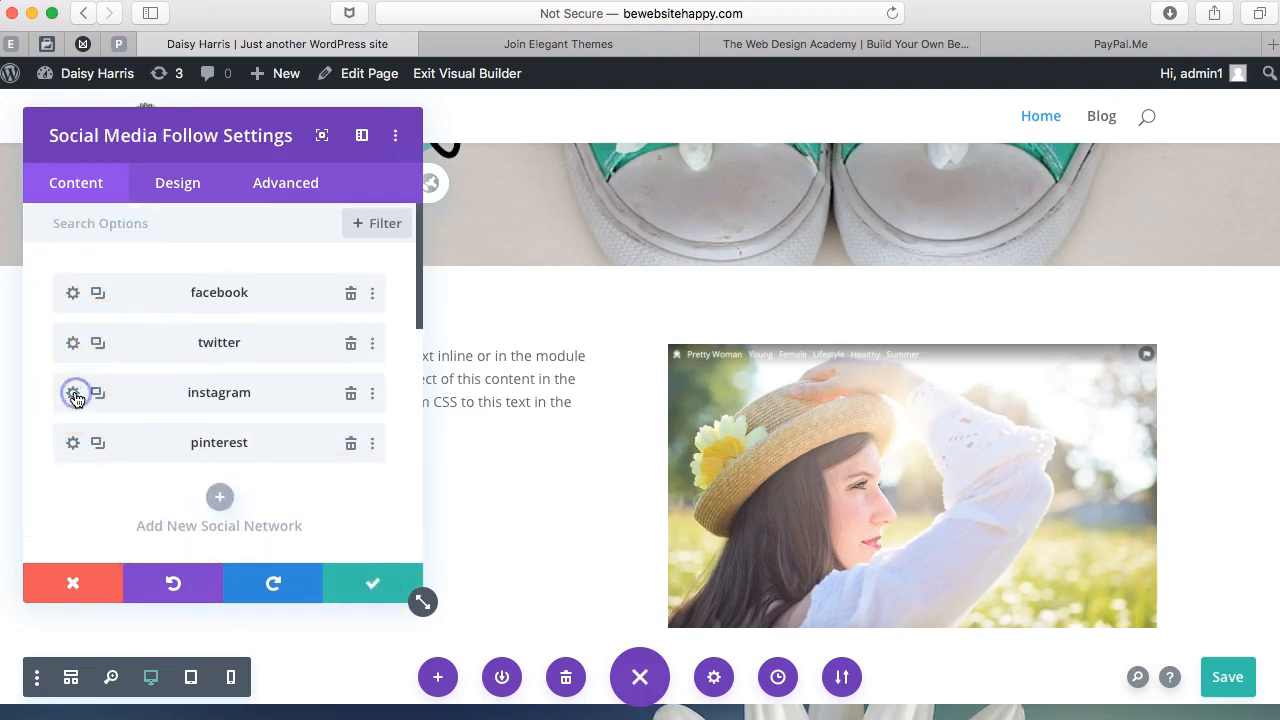
Set the Instagram icon's background to the orange palette swatch
click(205, 443)
scroll(205, 455, down, 4)
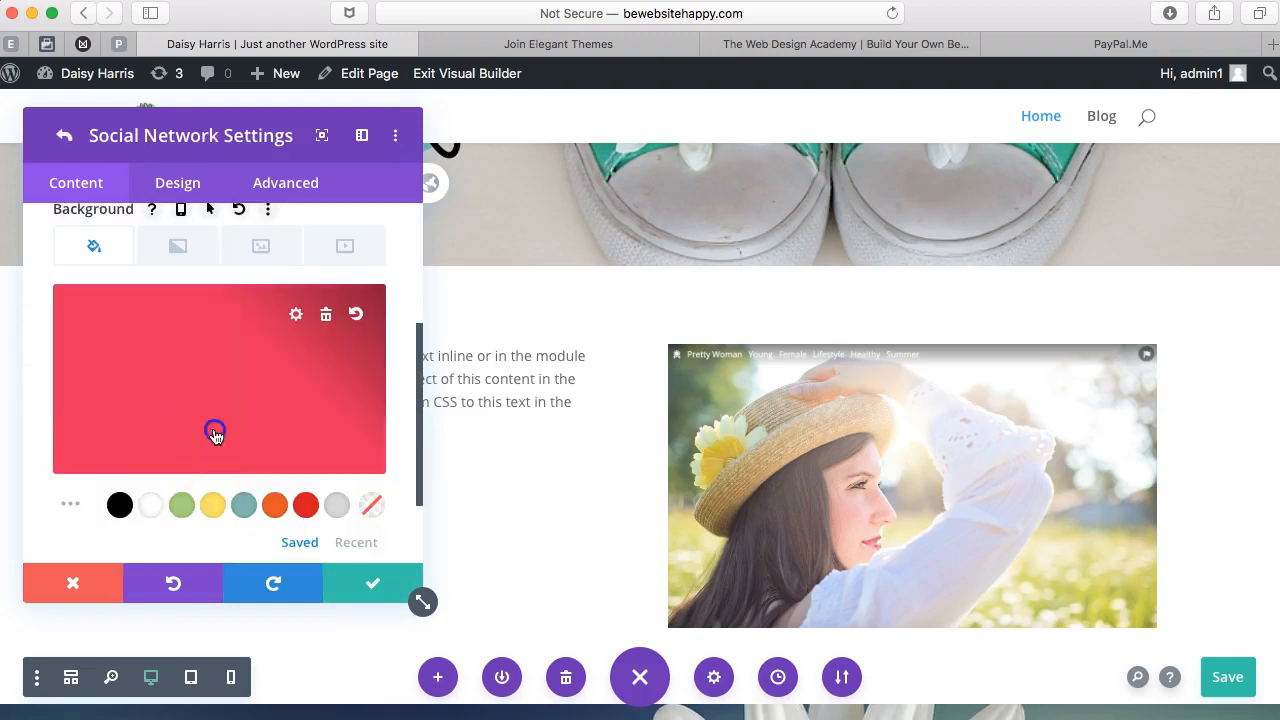
click(214, 431)
click(358, 590)
click(368, 587)
scroll(103, 414, down, 3)
scroll(103, 414, up, 5)
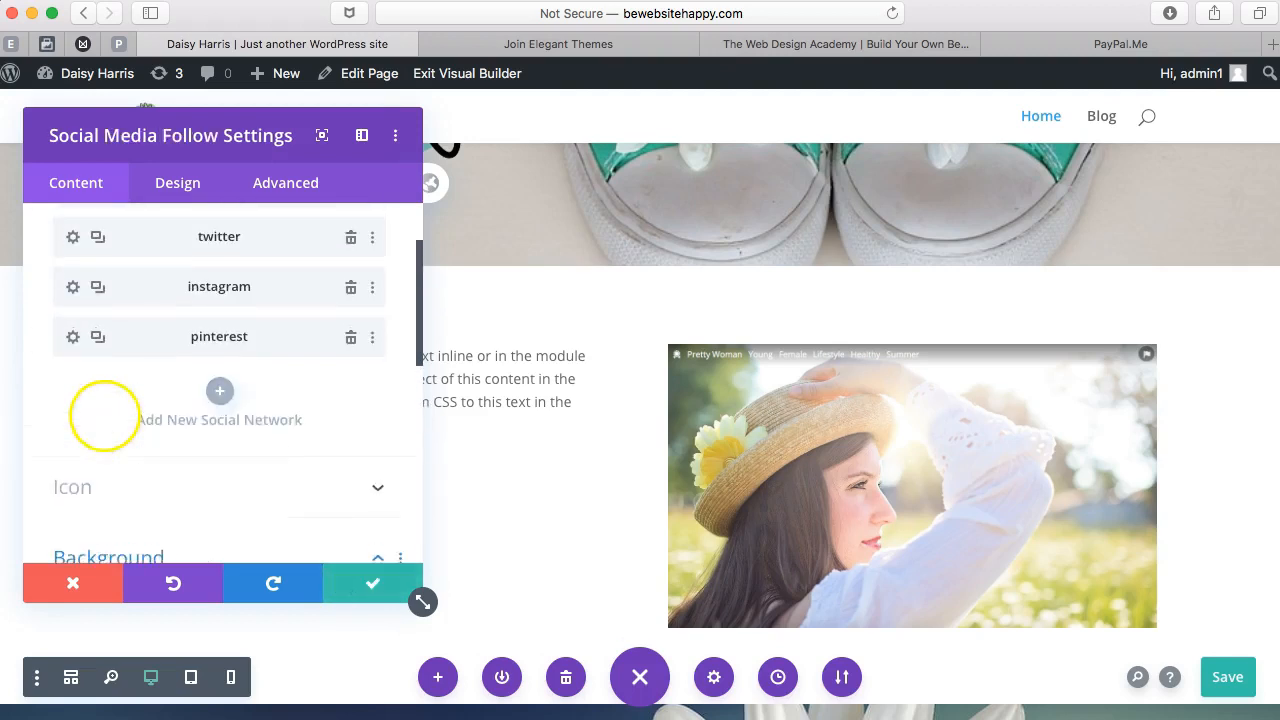
Make the Pinterest icon palette red, then open its Account Link URL field
click(72, 343)
click(248, 487)
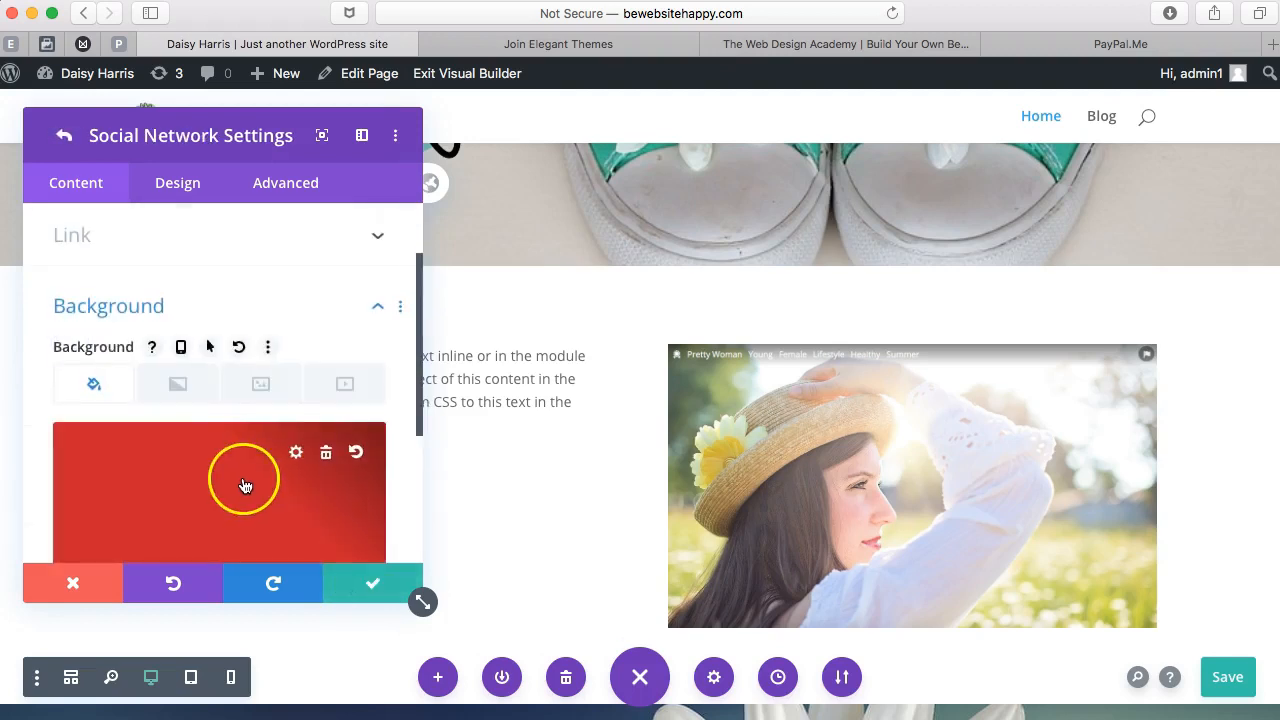
scroll(245, 484, down, 3)
click(303, 484)
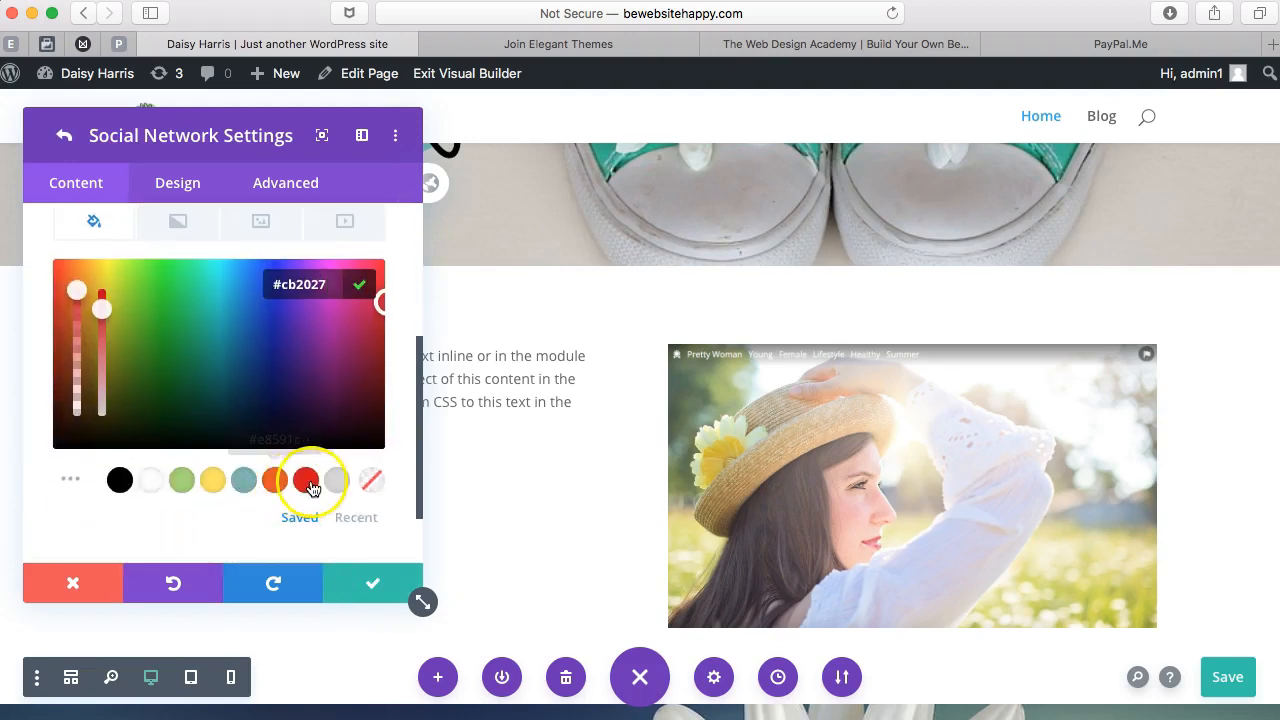
click(378, 585)
scroll(240, 400, up, 5)
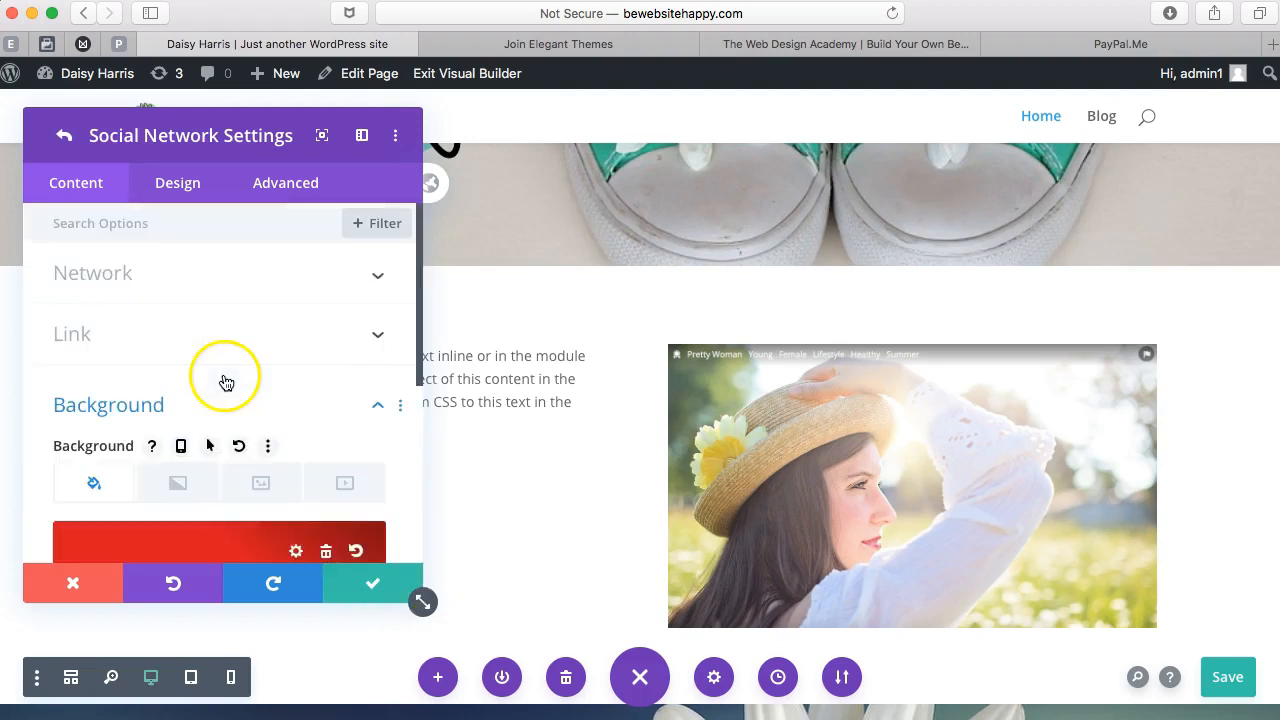
click(113, 340)
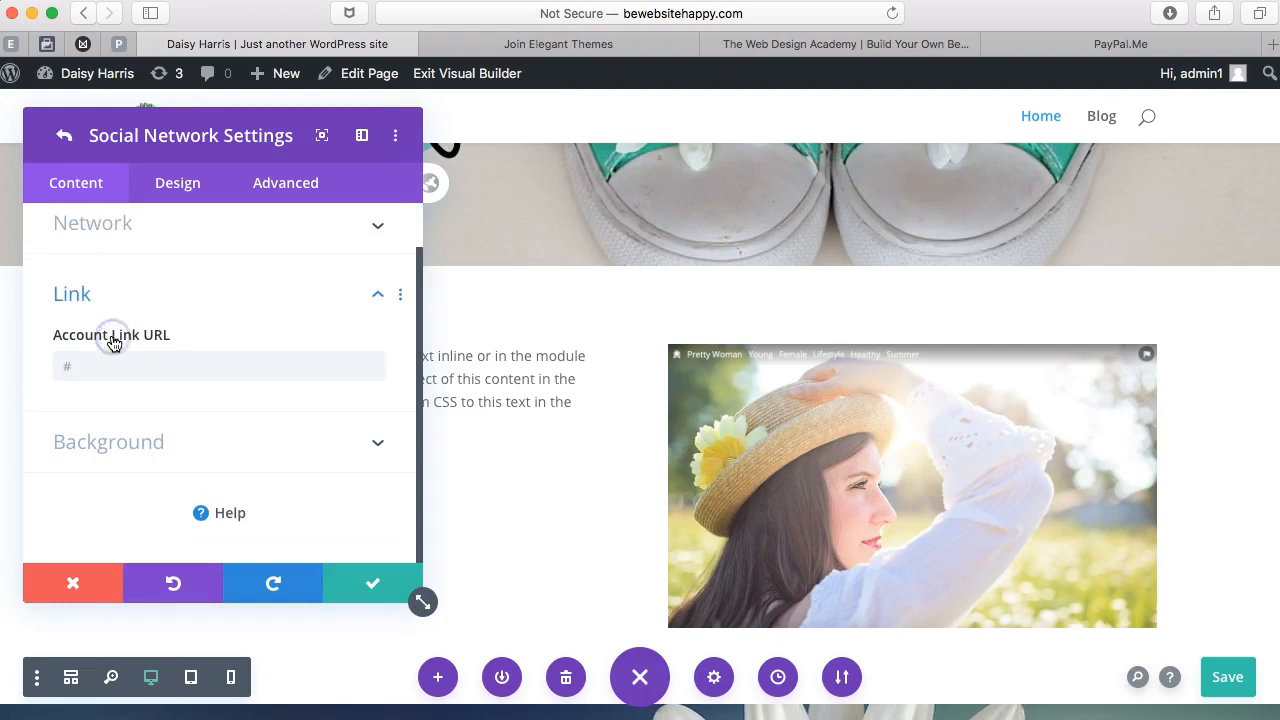
click(96, 363)
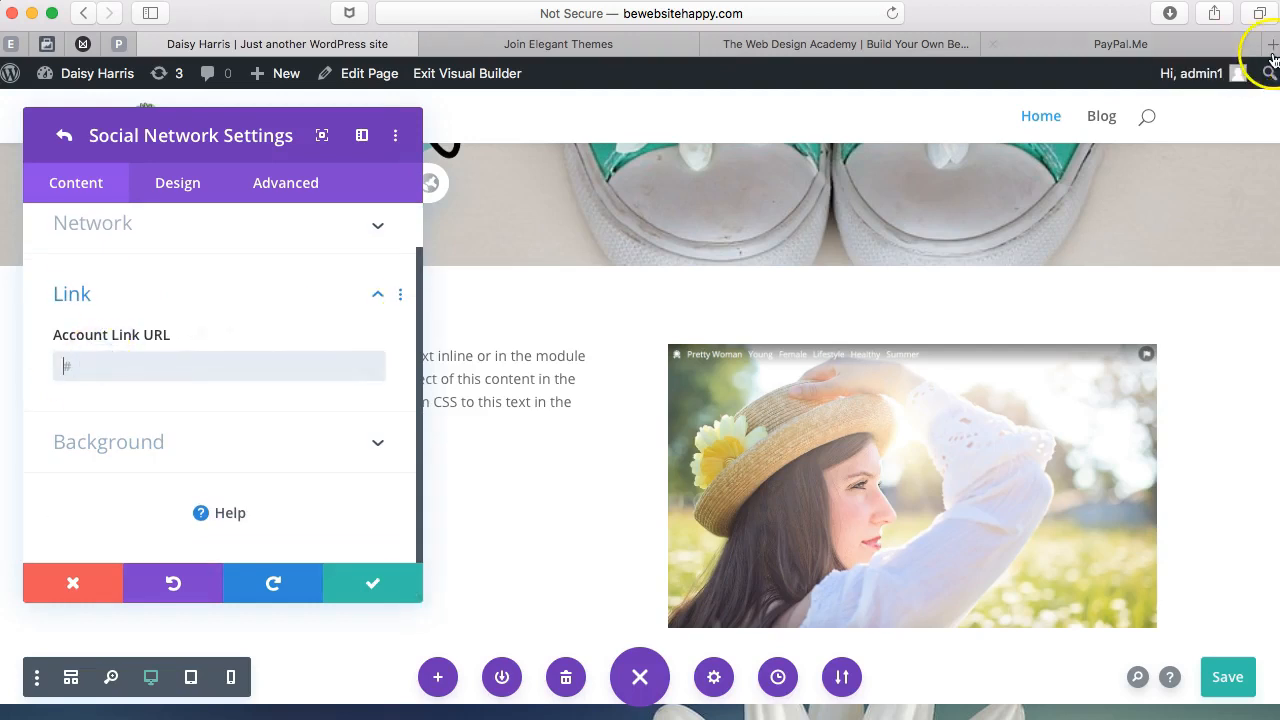
key(super+t)
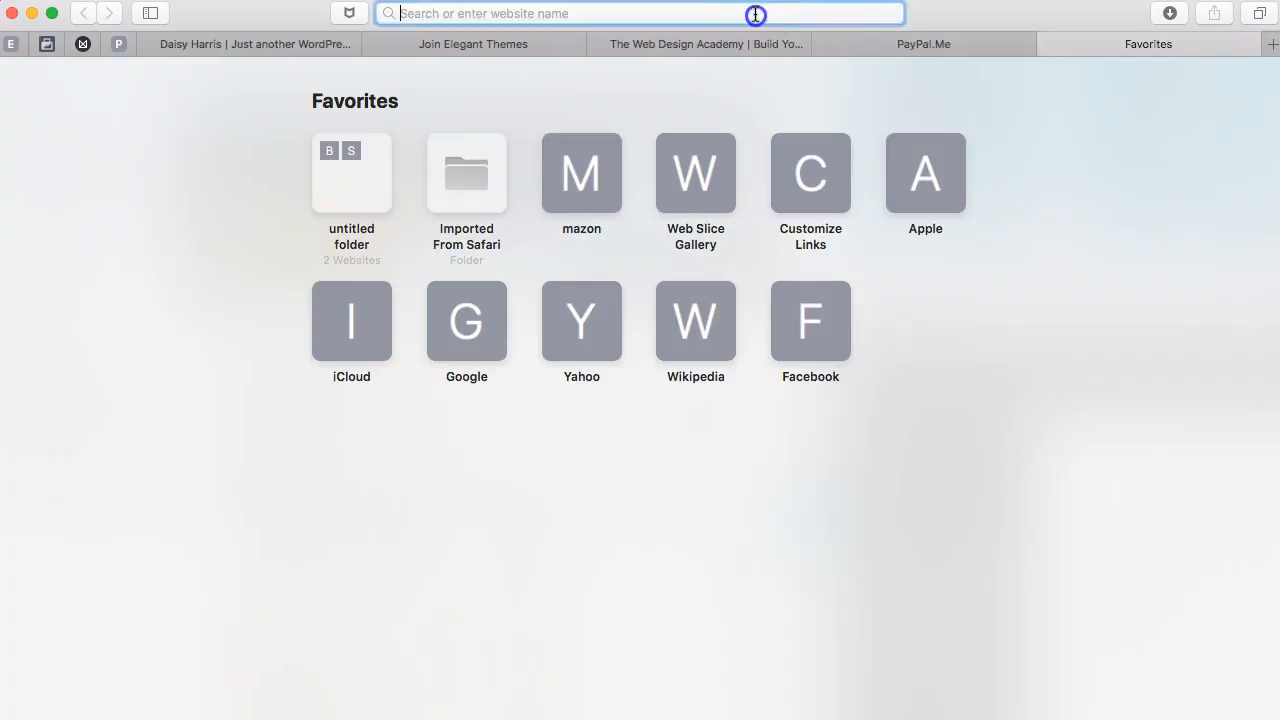
text(www.pinterest.co.uk)
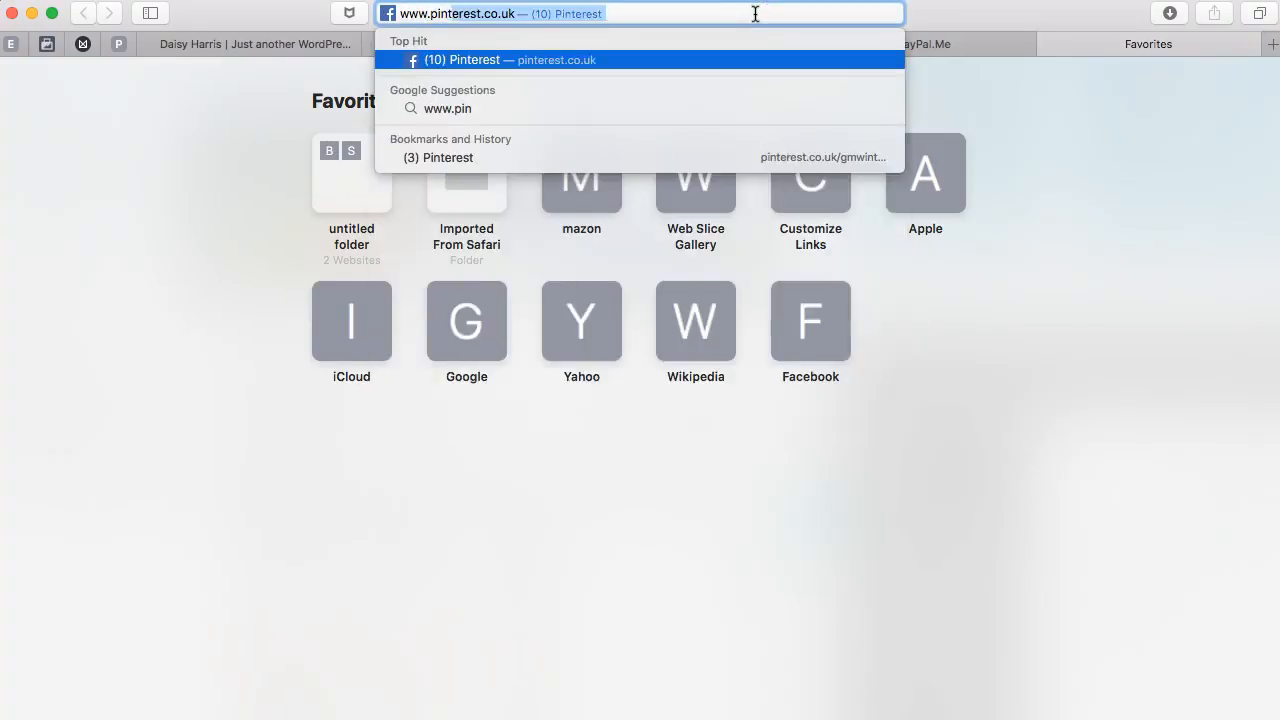
key(Return)
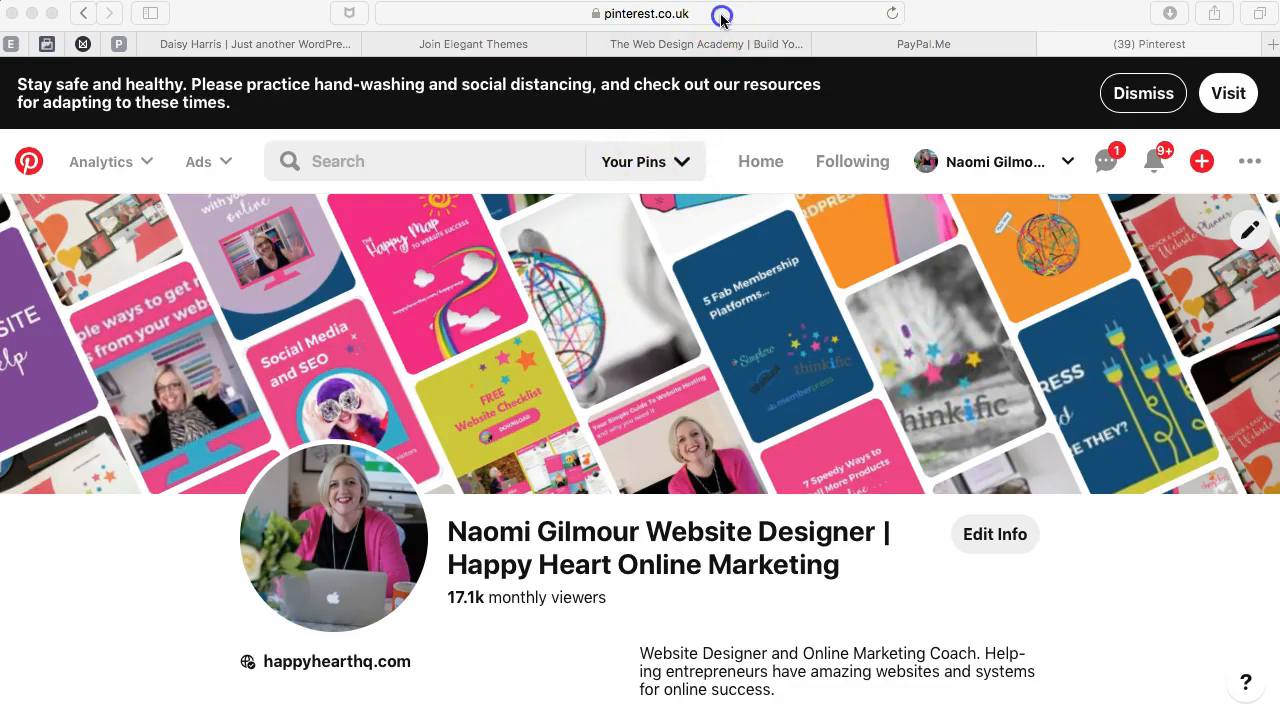
click(720, 14)
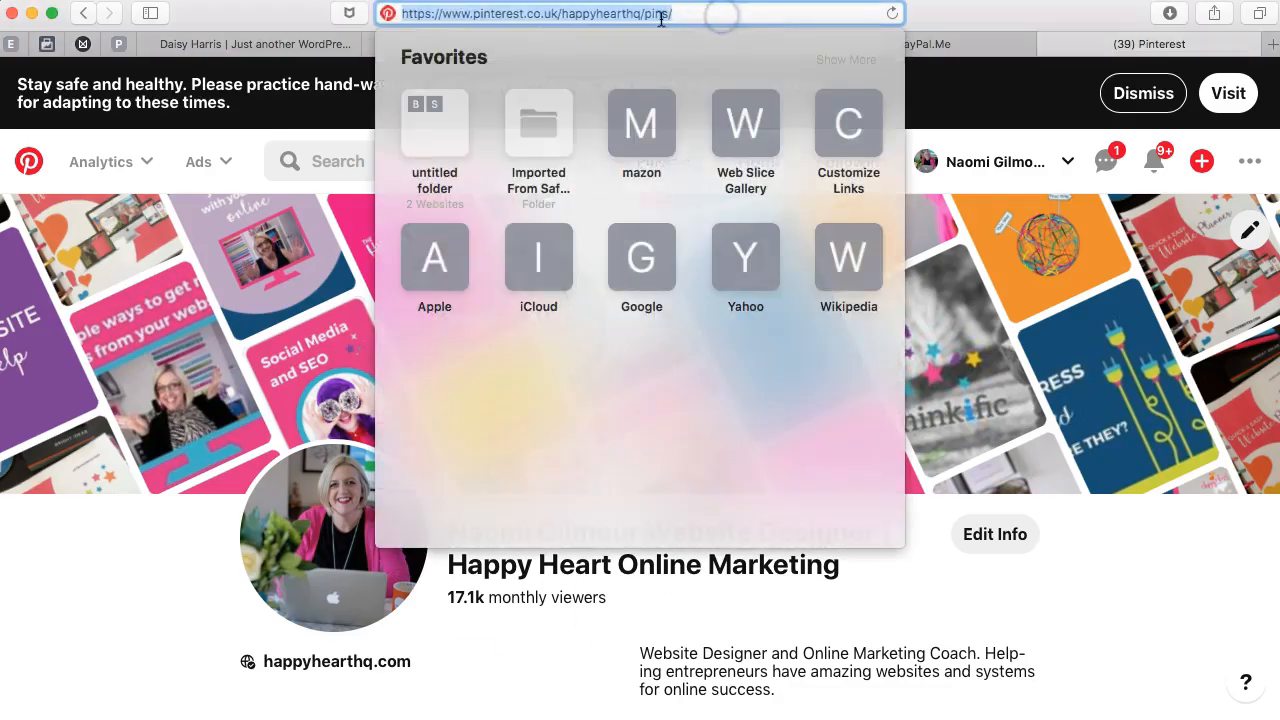
click(640, 14)
drag(640, 14, 380, 14)
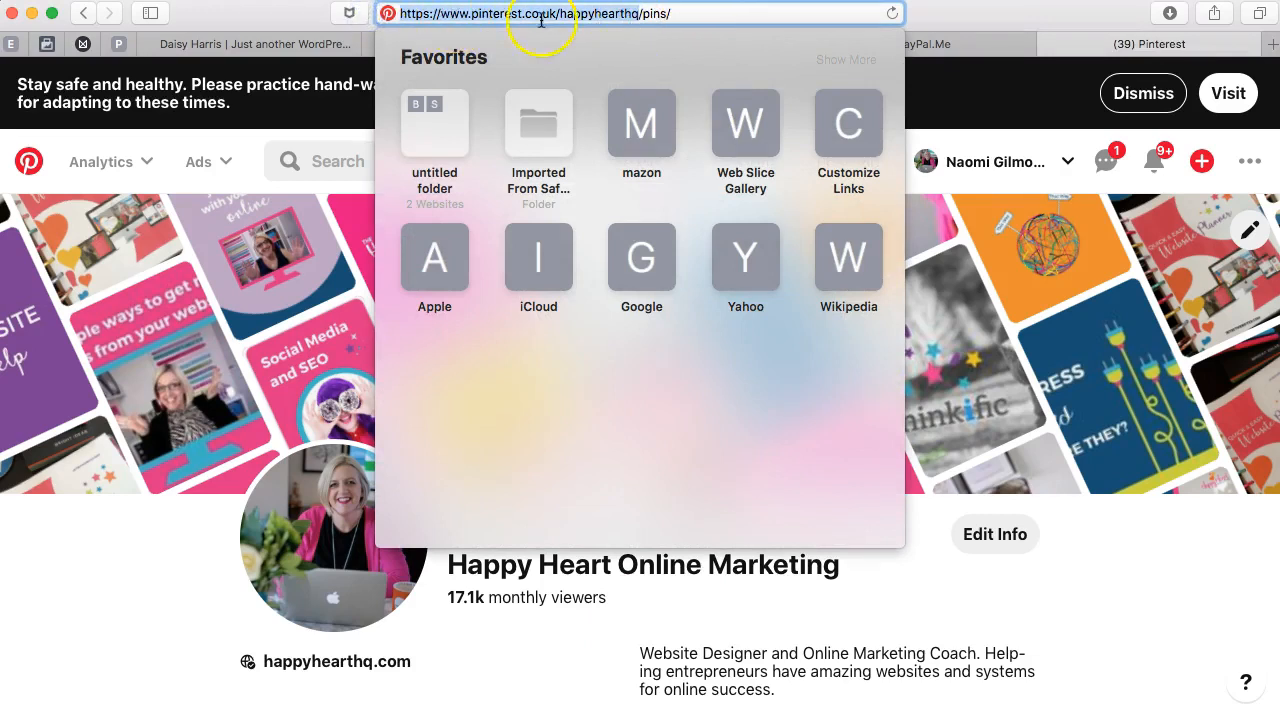
click(190, 42)
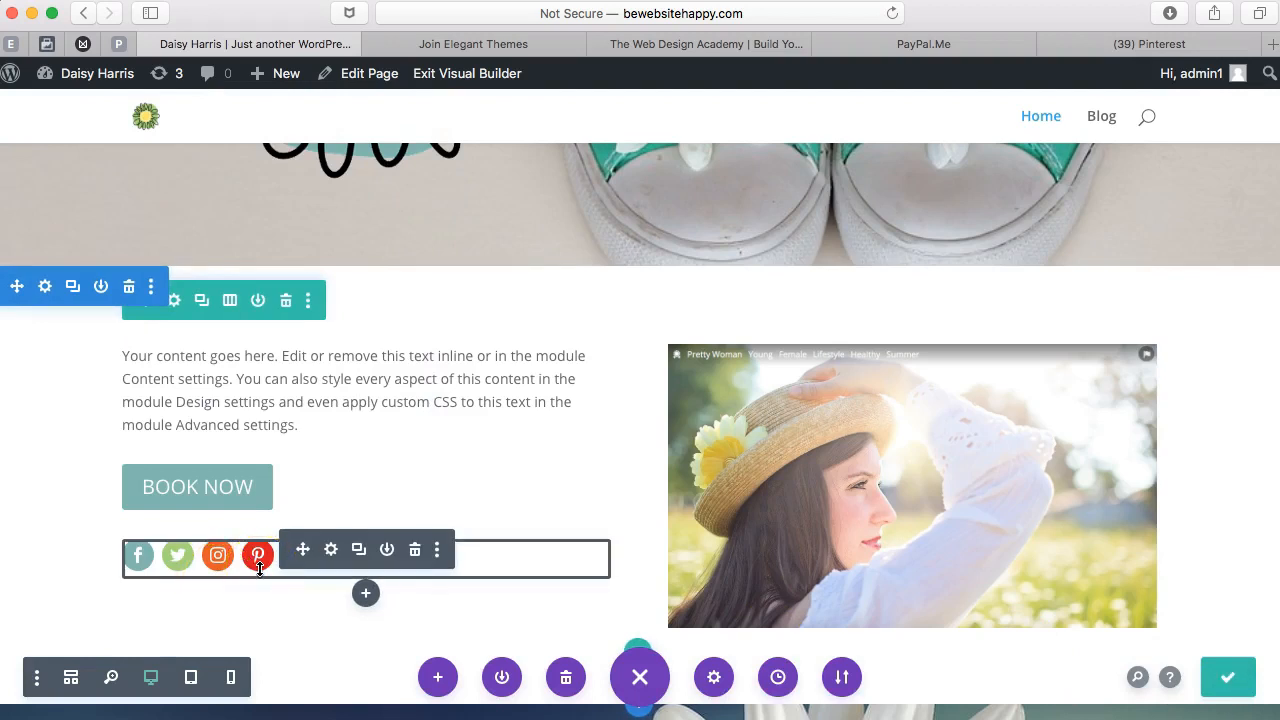
Scroll through the finished home page, then save it in the Divi builder
scroll(260, 572, up, 5)
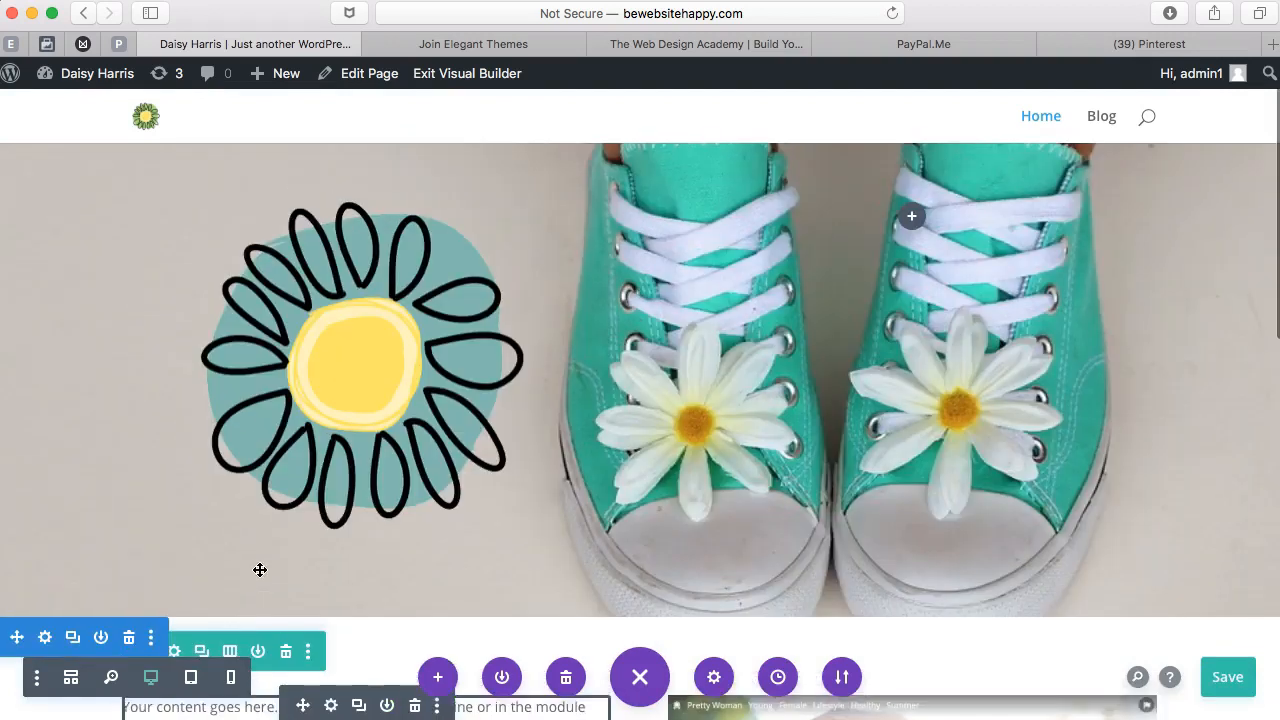
scroll(260, 570, down, 10)
scroll(260, 570, down, 3)
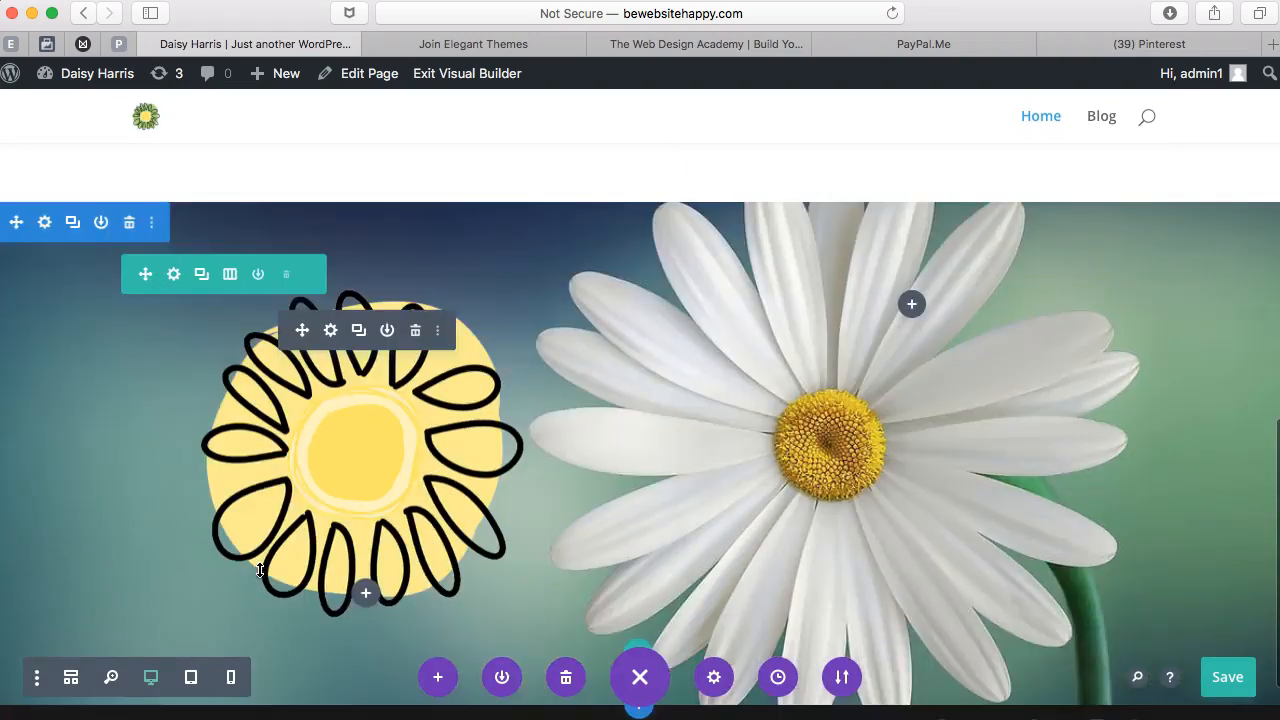
scroll(577, 486, up, 10)
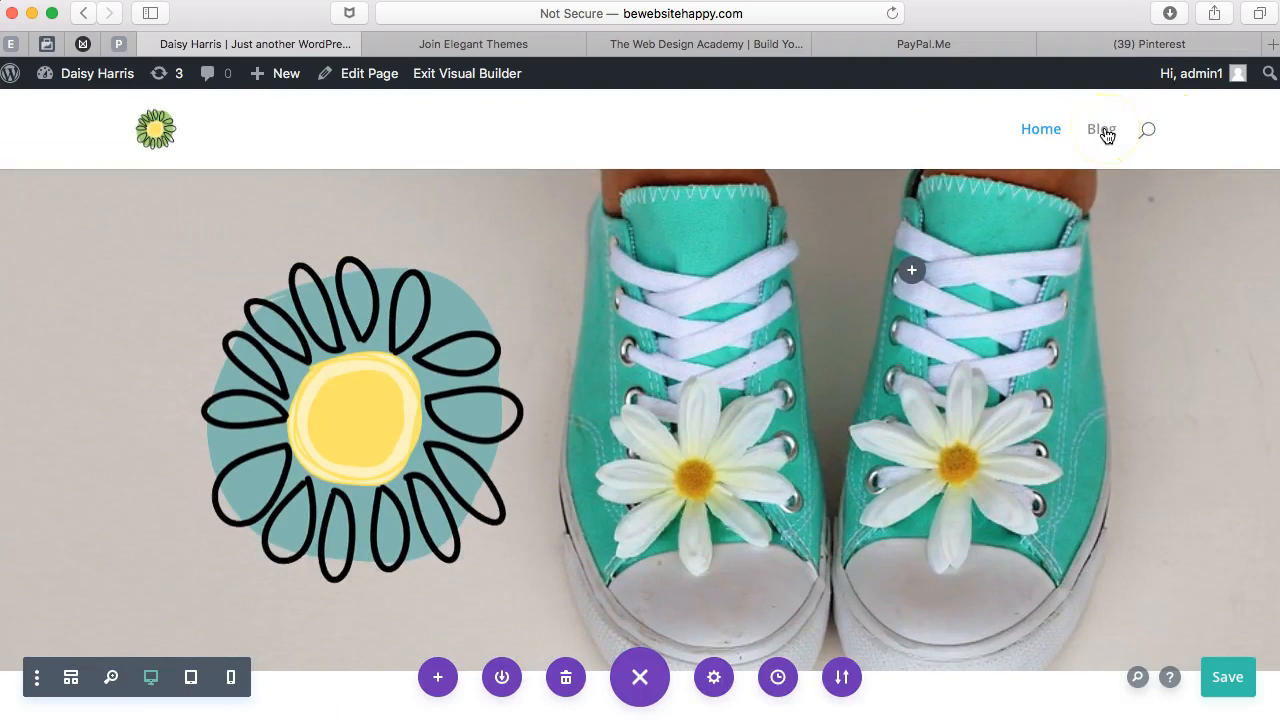
click(1228, 680)
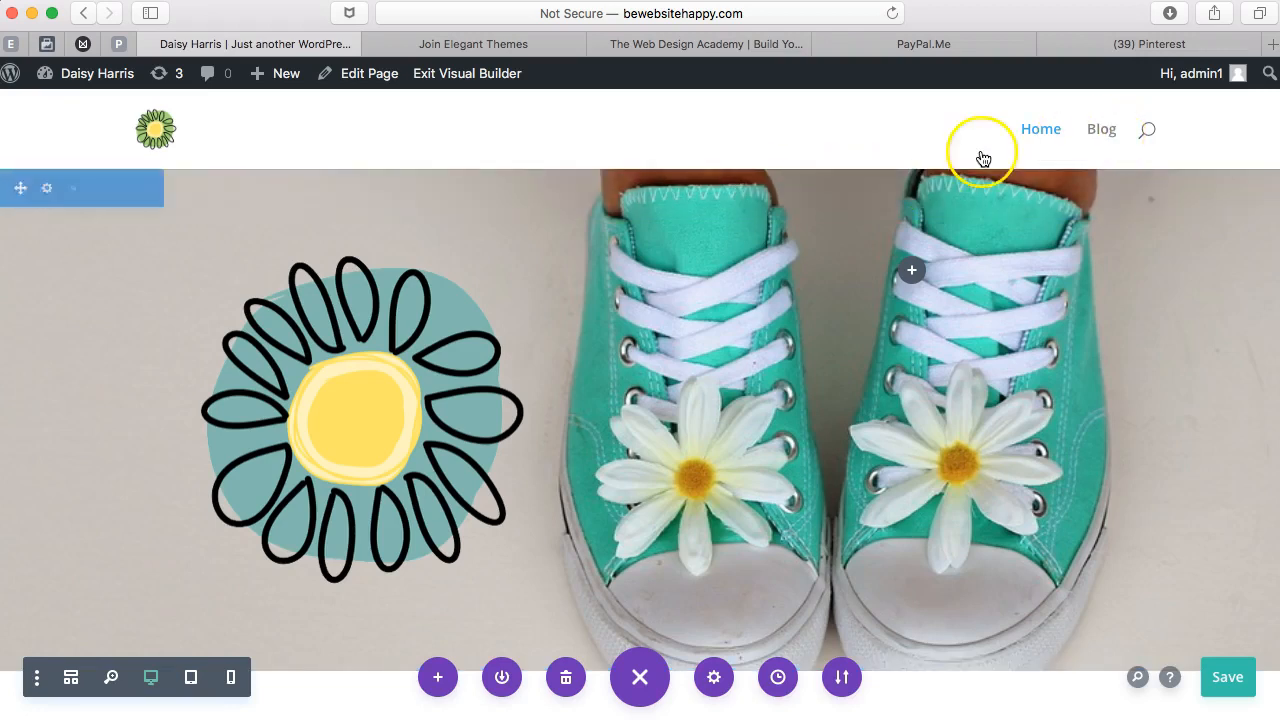
Go via Dashboard to Posts > All Posts and create a new post
mouse_move(68, 70)
click(71, 107)
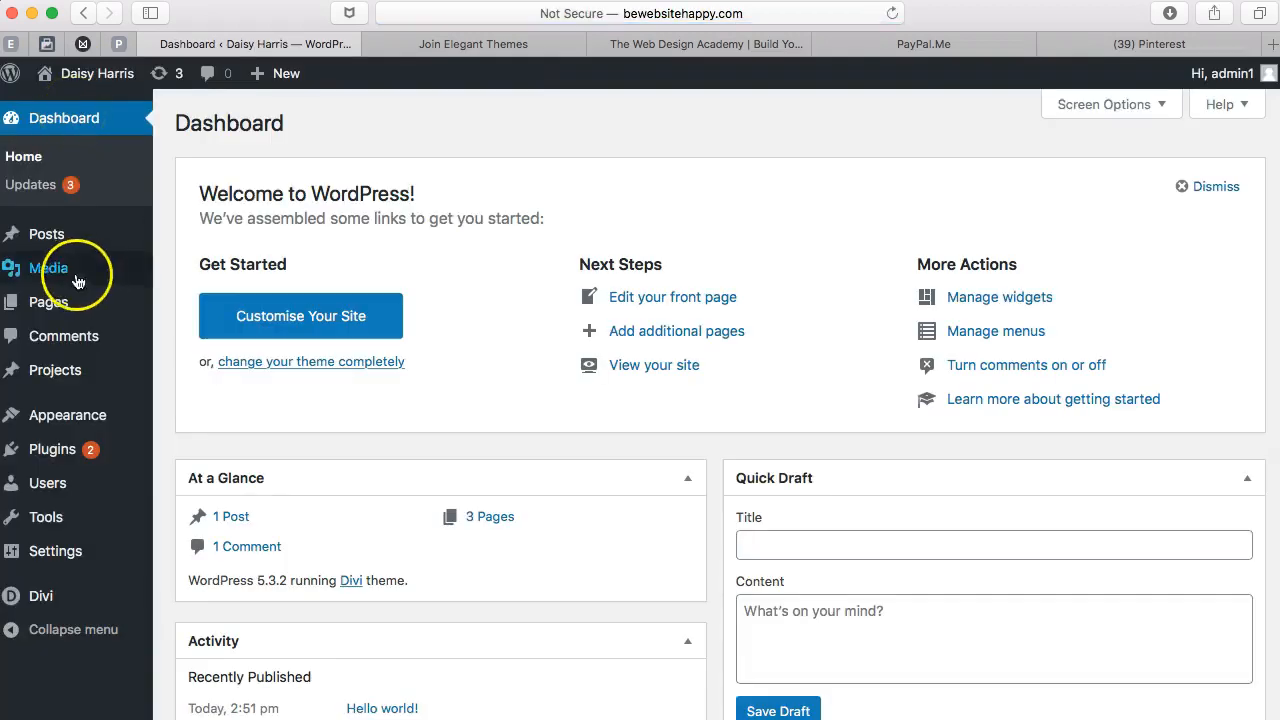
mouse_move(50, 238)
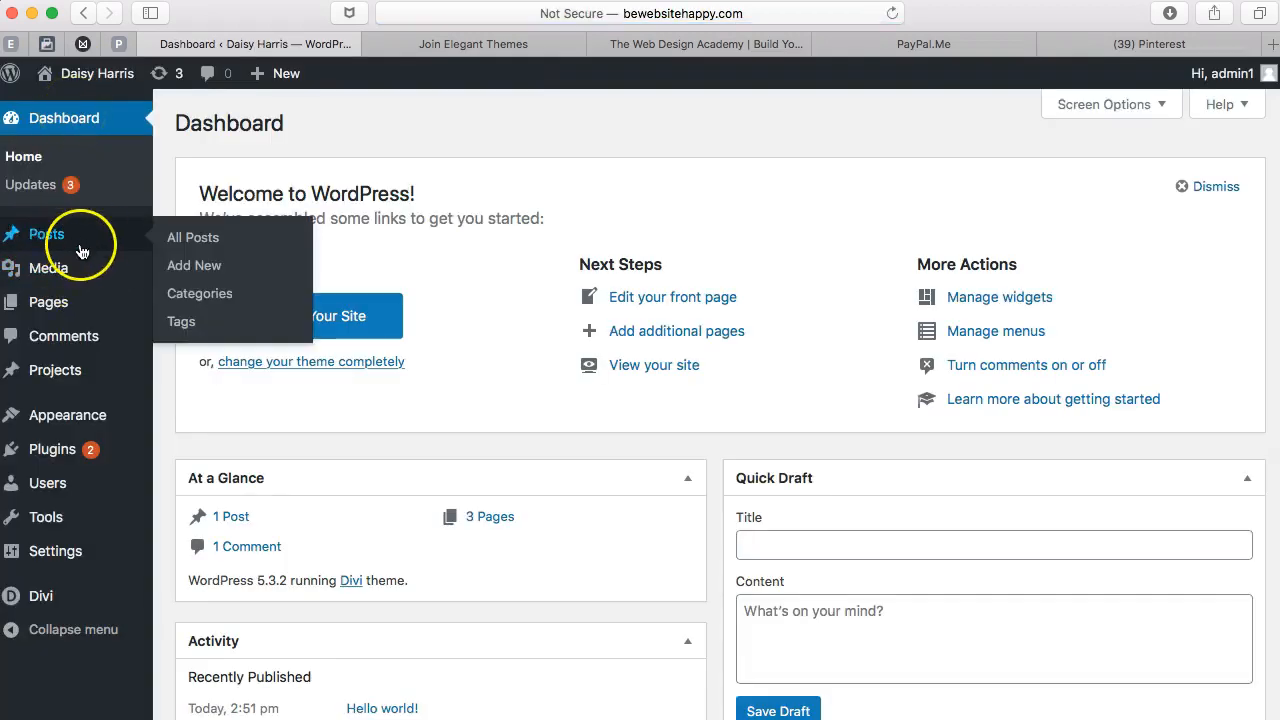
mouse_move(65, 317)
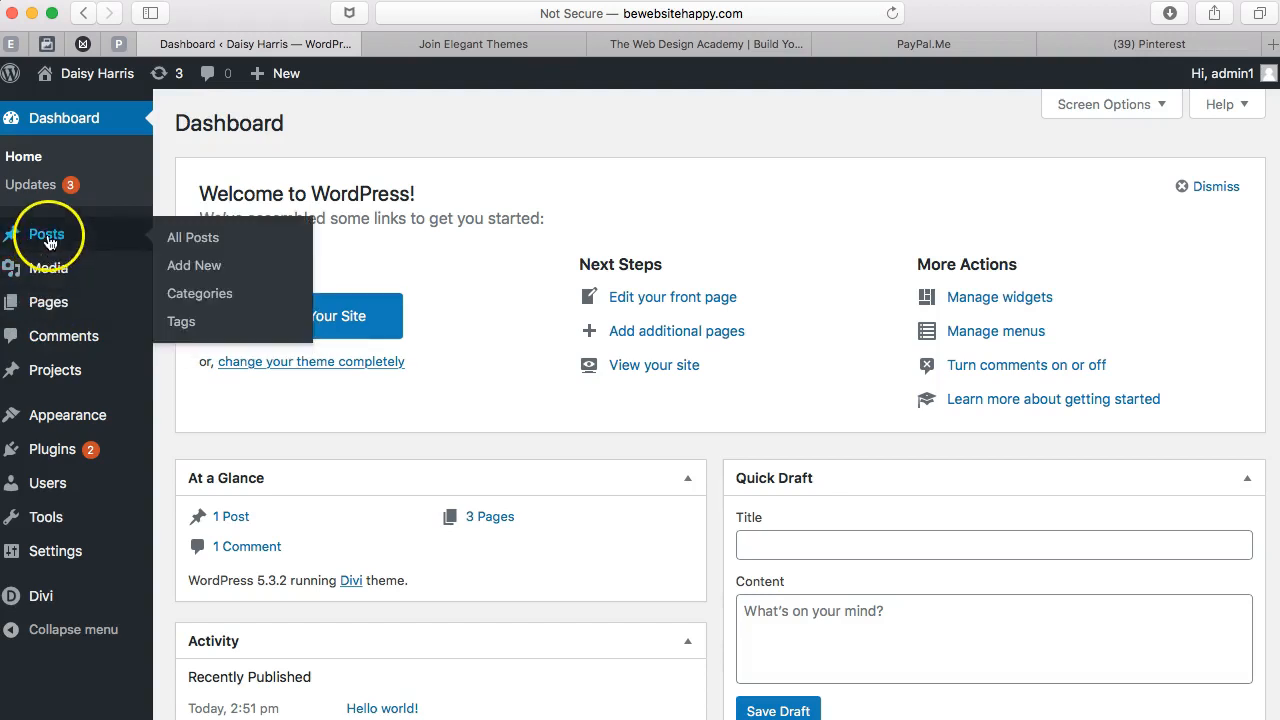
click(195, 239)
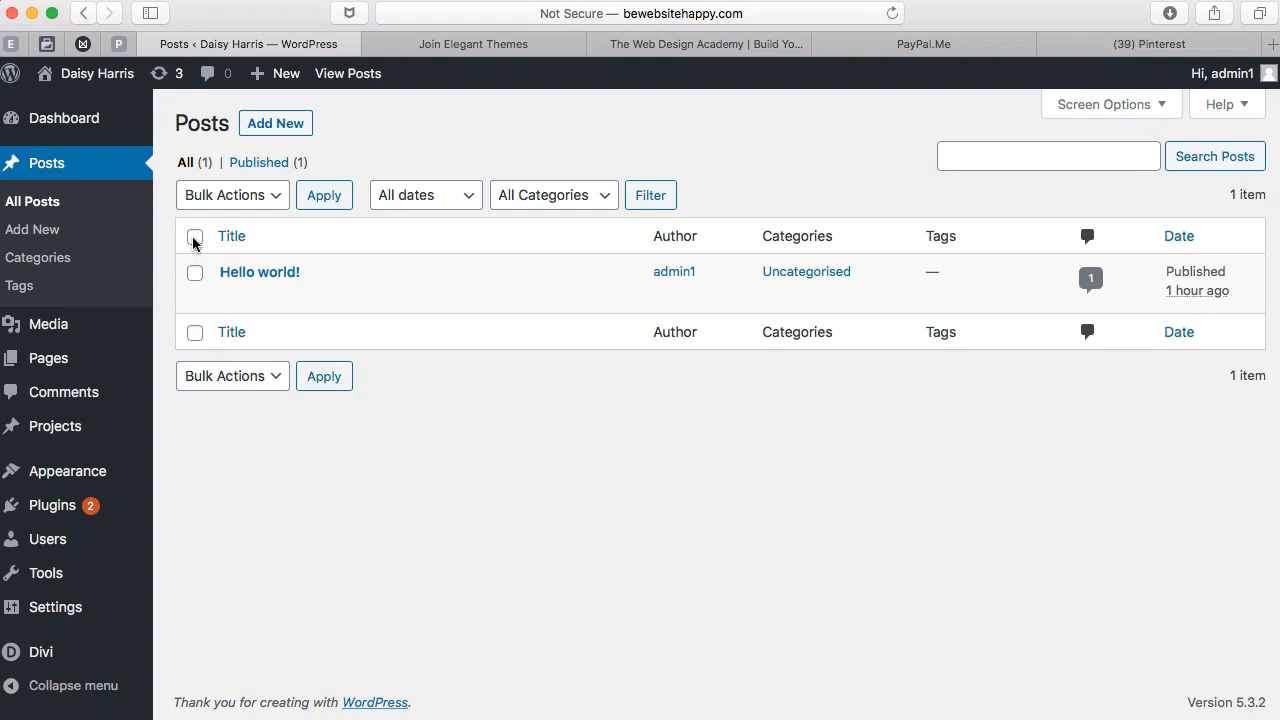
click(281, 126)
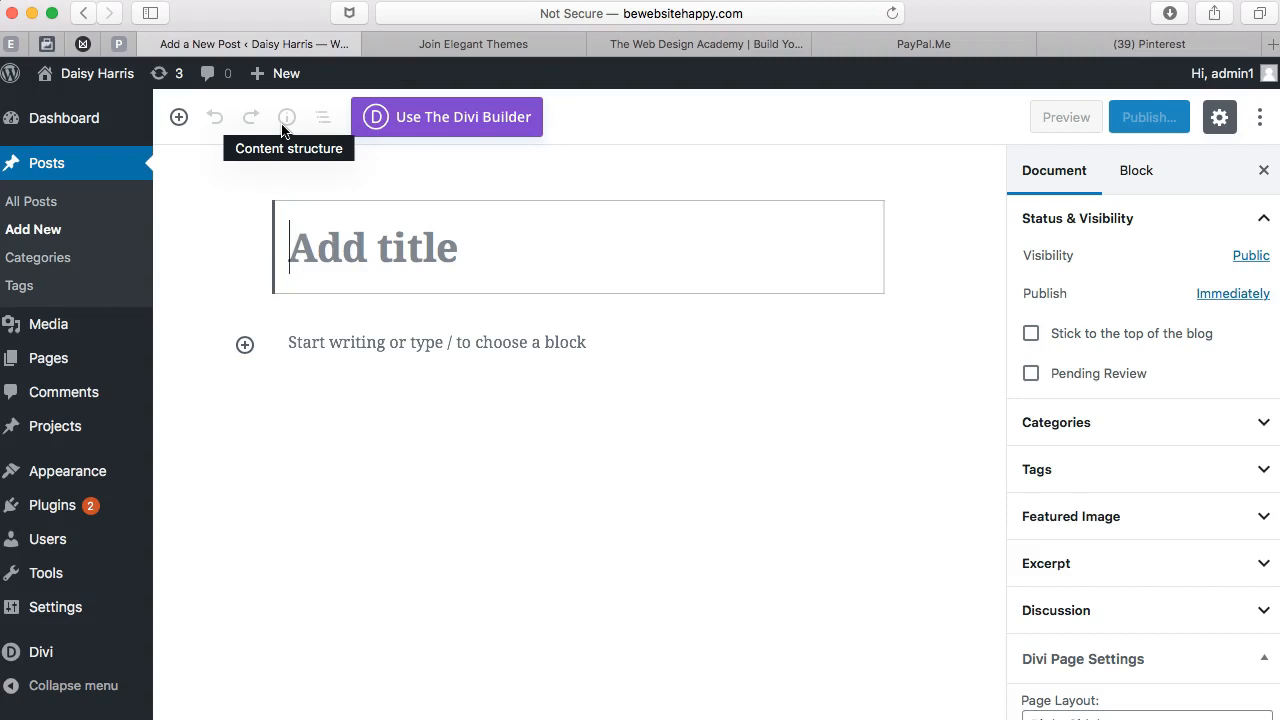
Title the post 'Happiness Lies Within', use the Divi Builder, publish, and open the builder
text(Happiness)
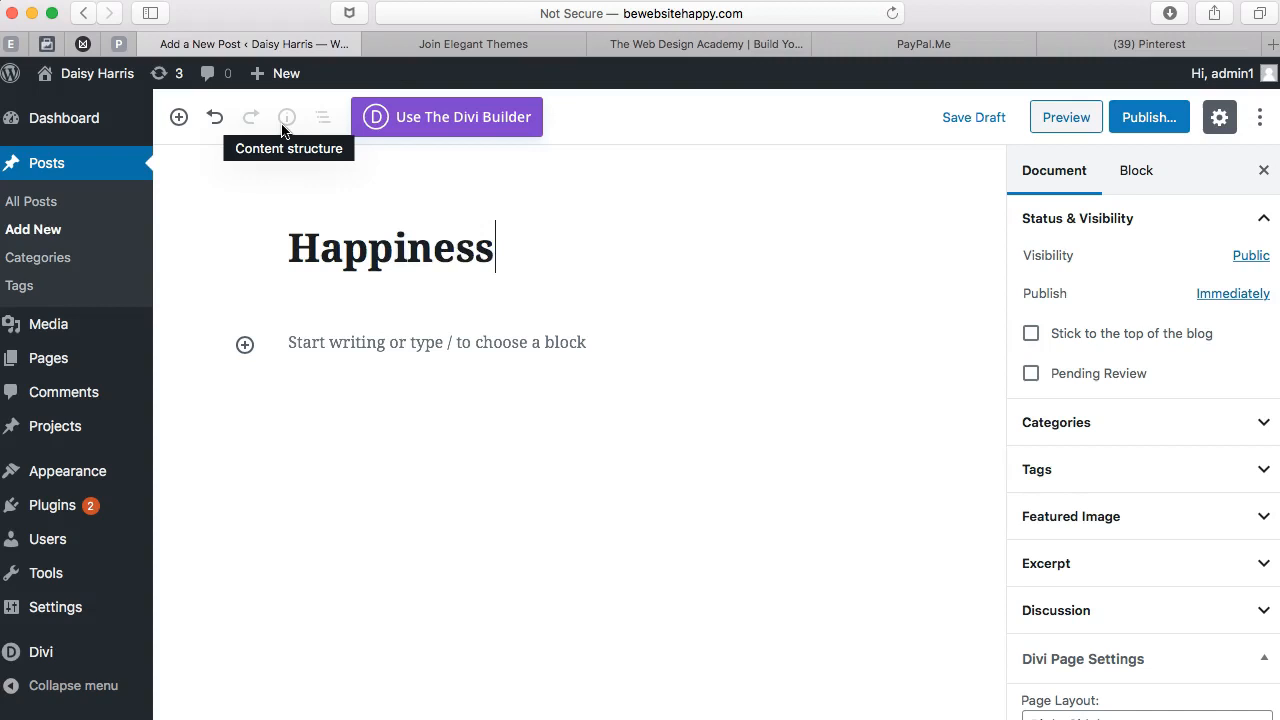
text( Lies Within)
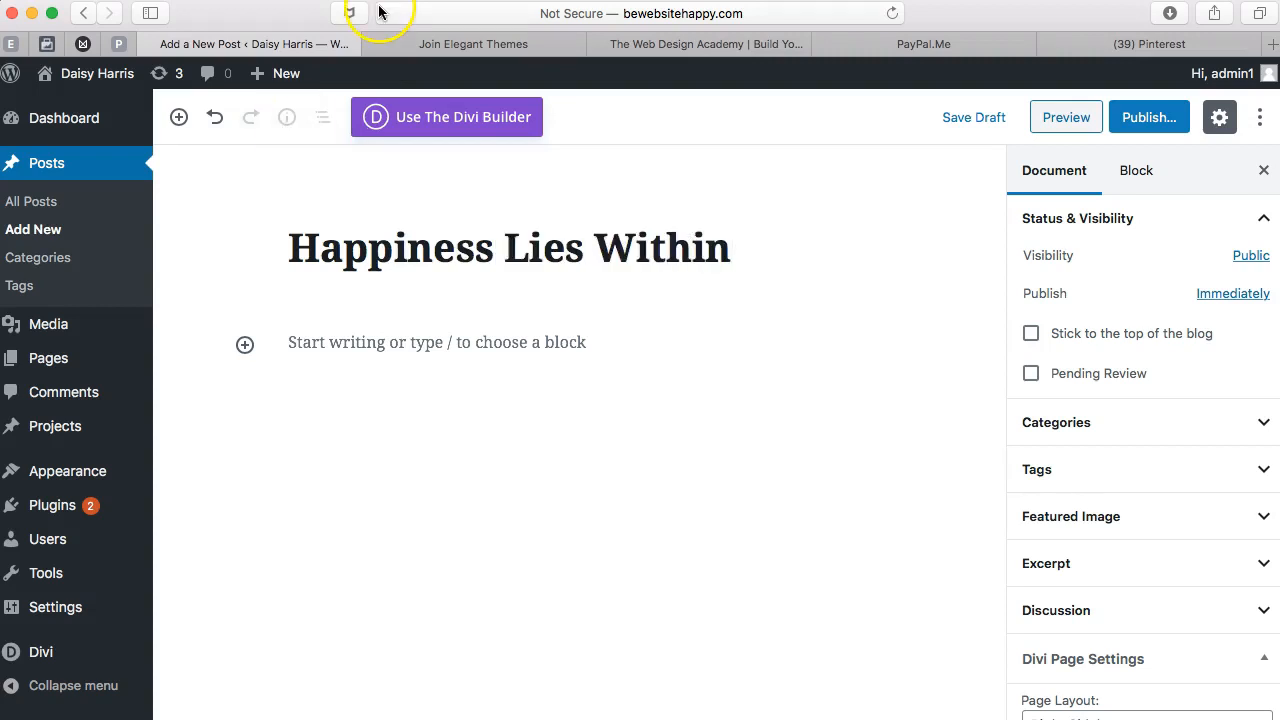
click(457, 122)
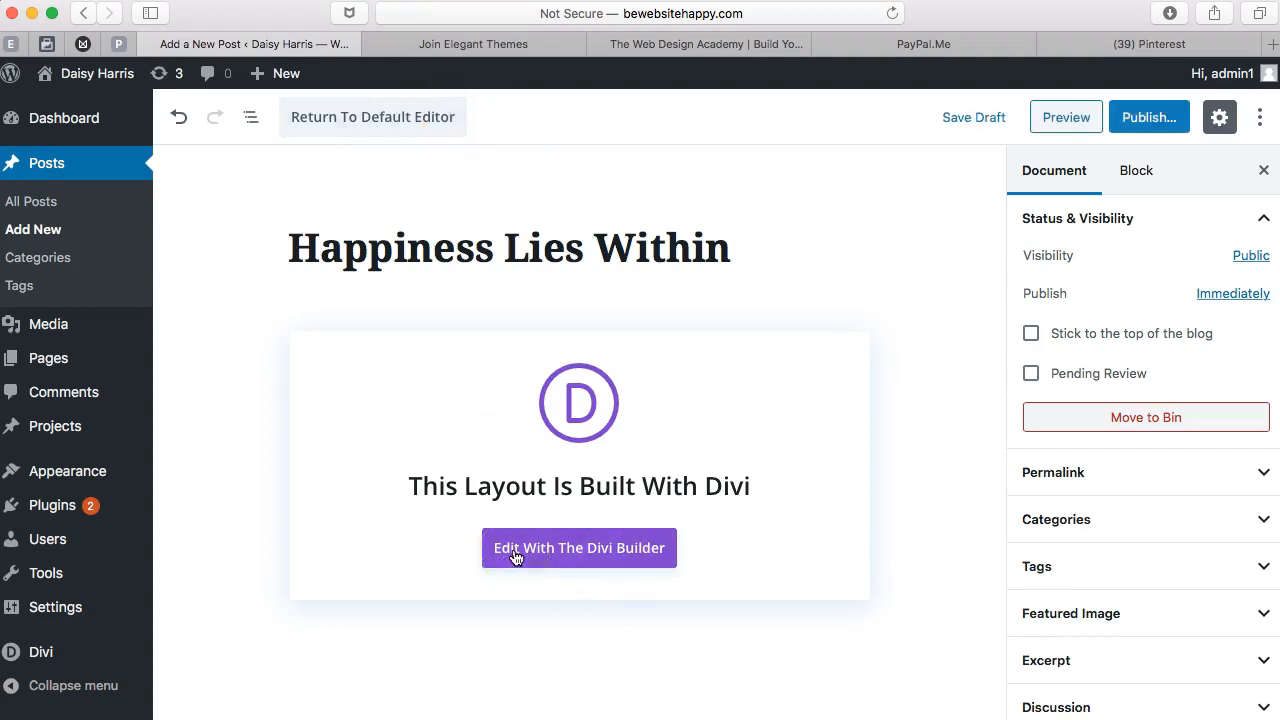
click(1145, 119)
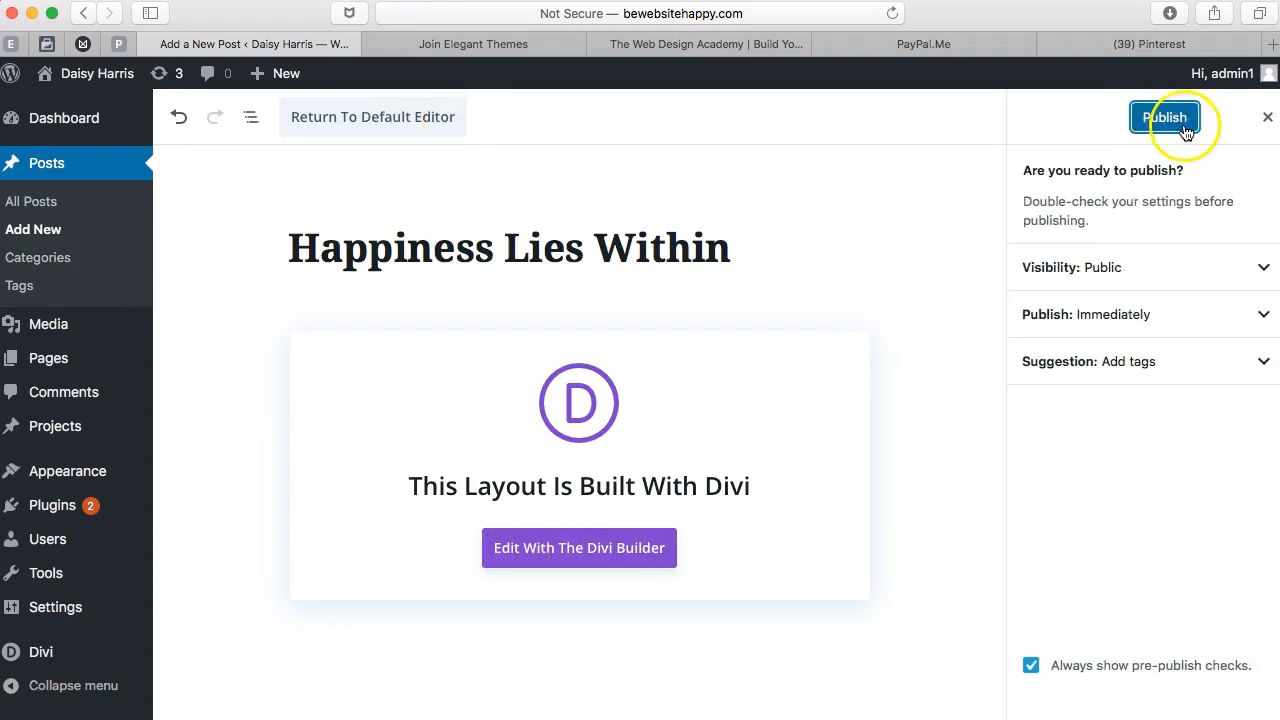
click(1185, 131)
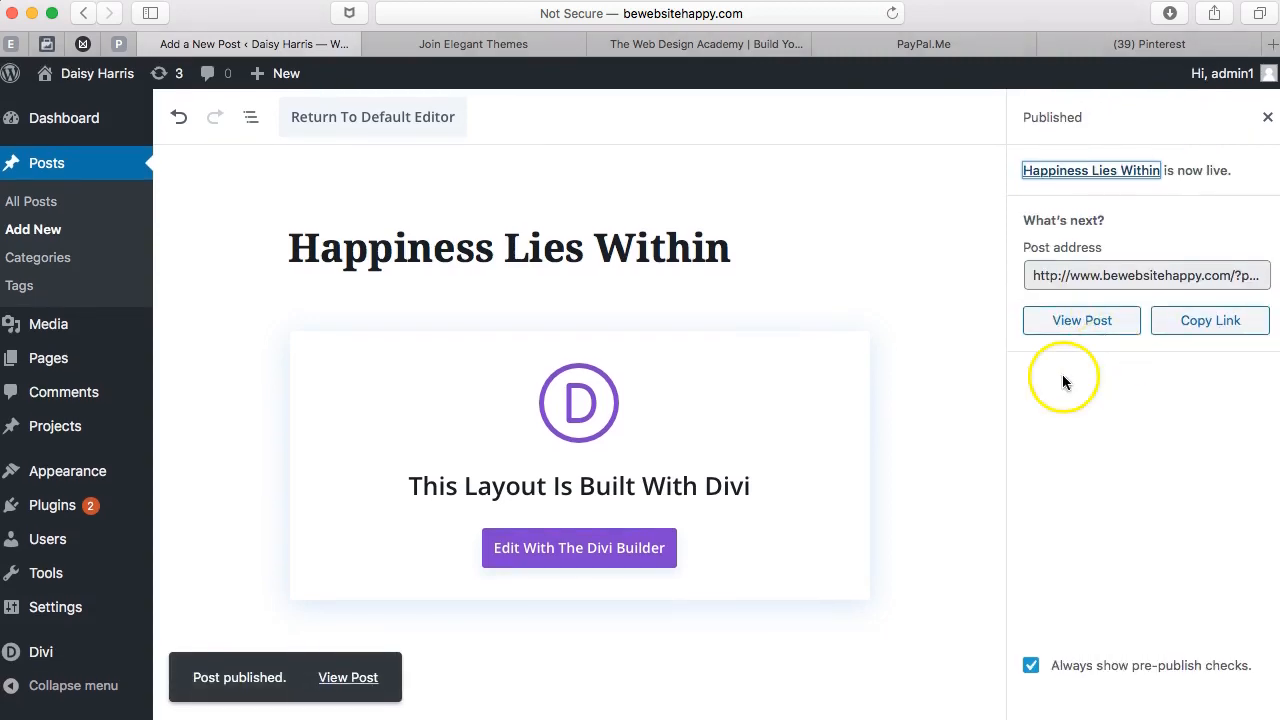
click(602, 555)
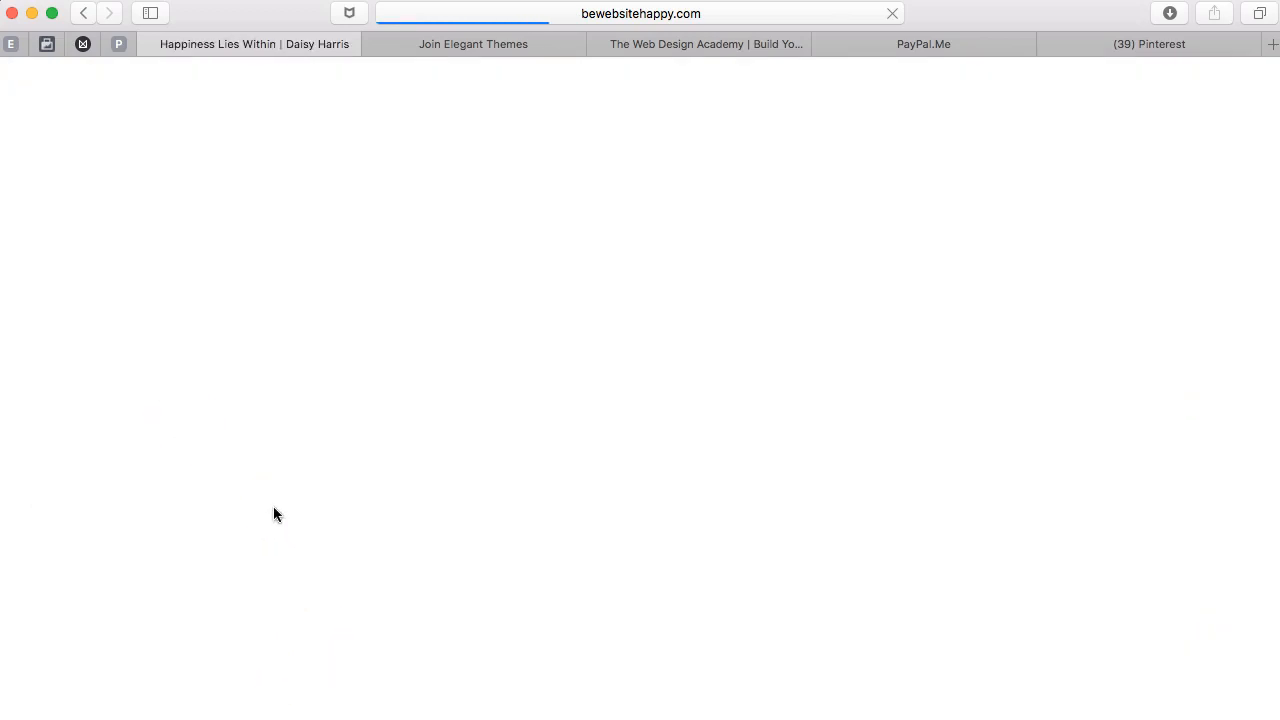
Build a one-column row containing a Text module with placeholder text
click(375, 307)
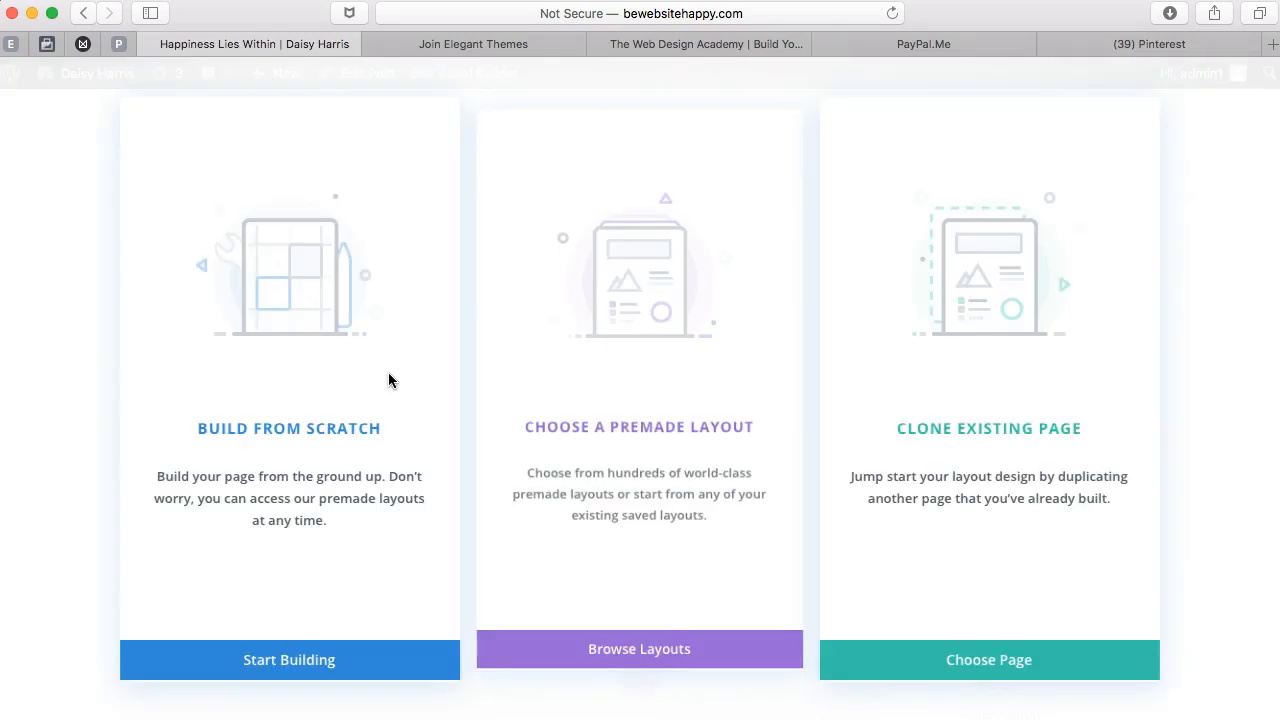
click(252, 655)
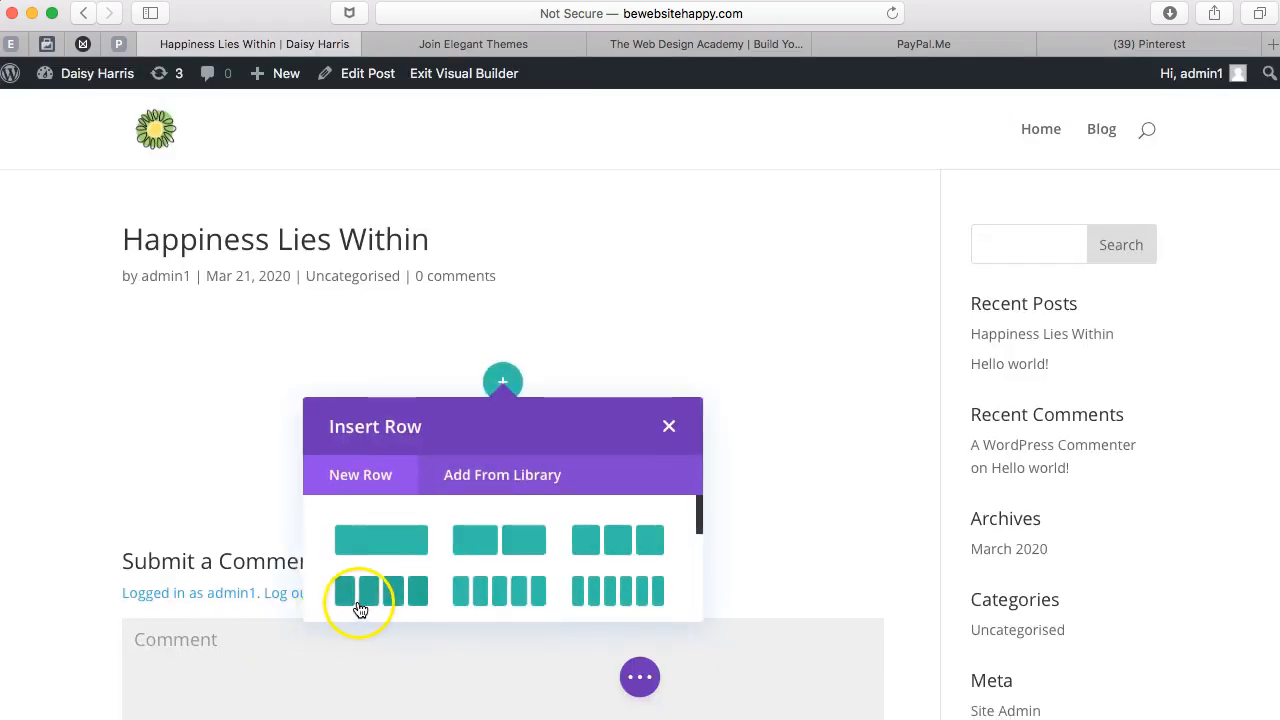
click(384, 545)
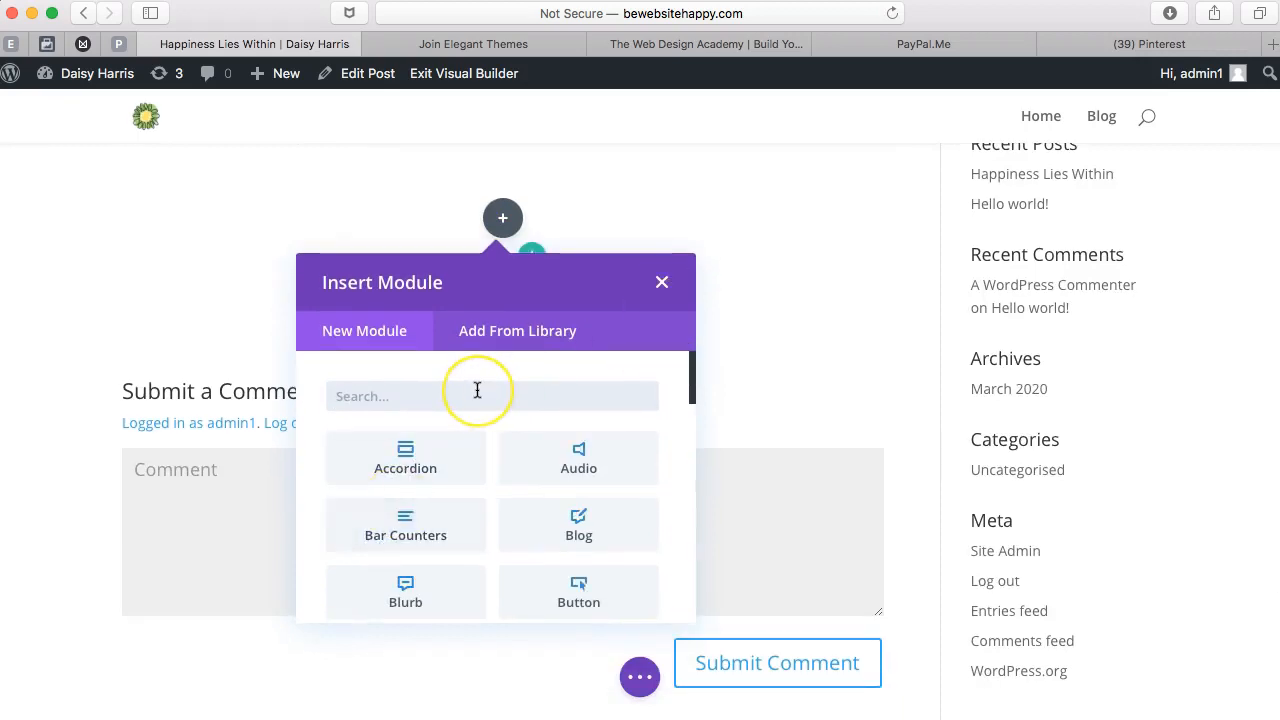
text(text)
click(444, 468)
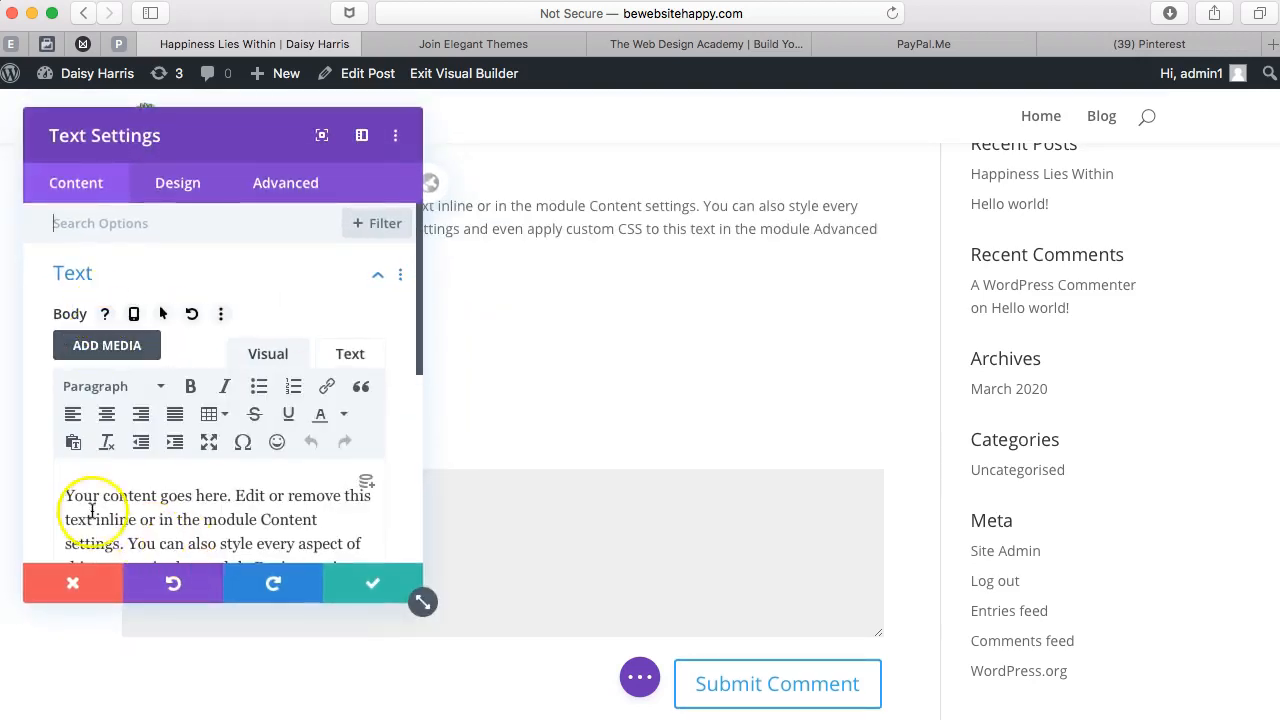
drag(65, 495, 234, 561)
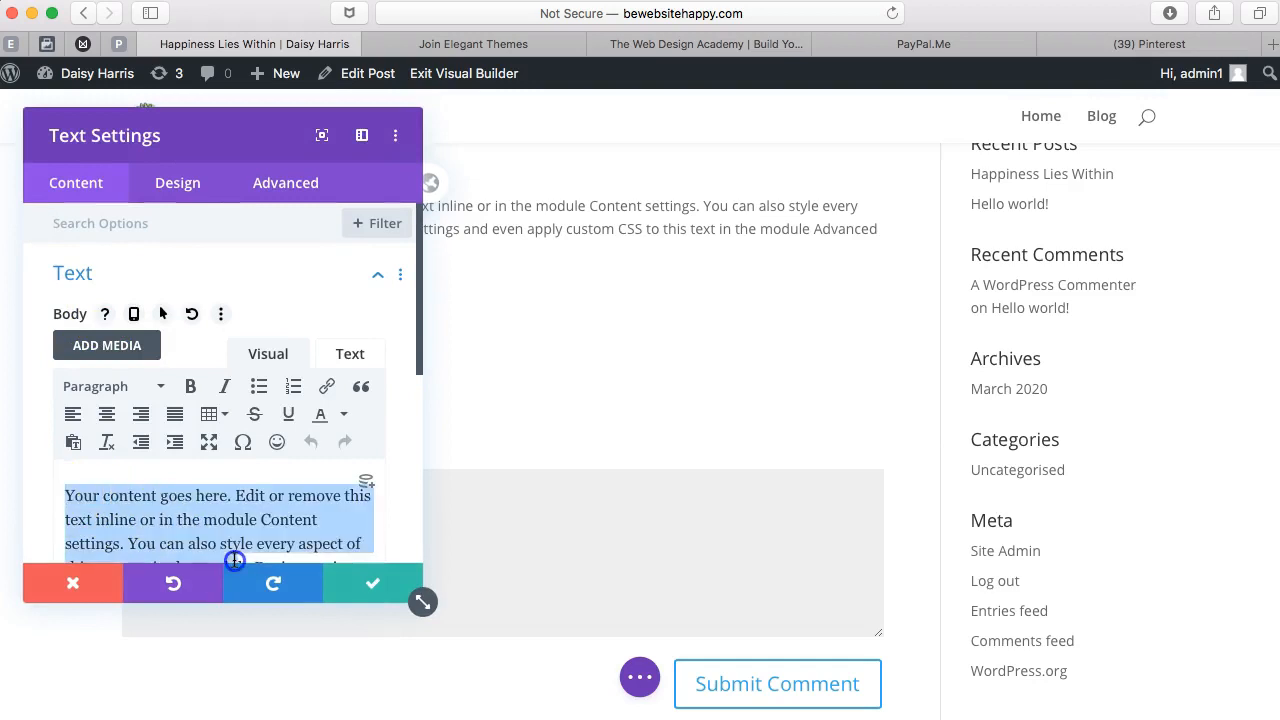
click(374, 590)
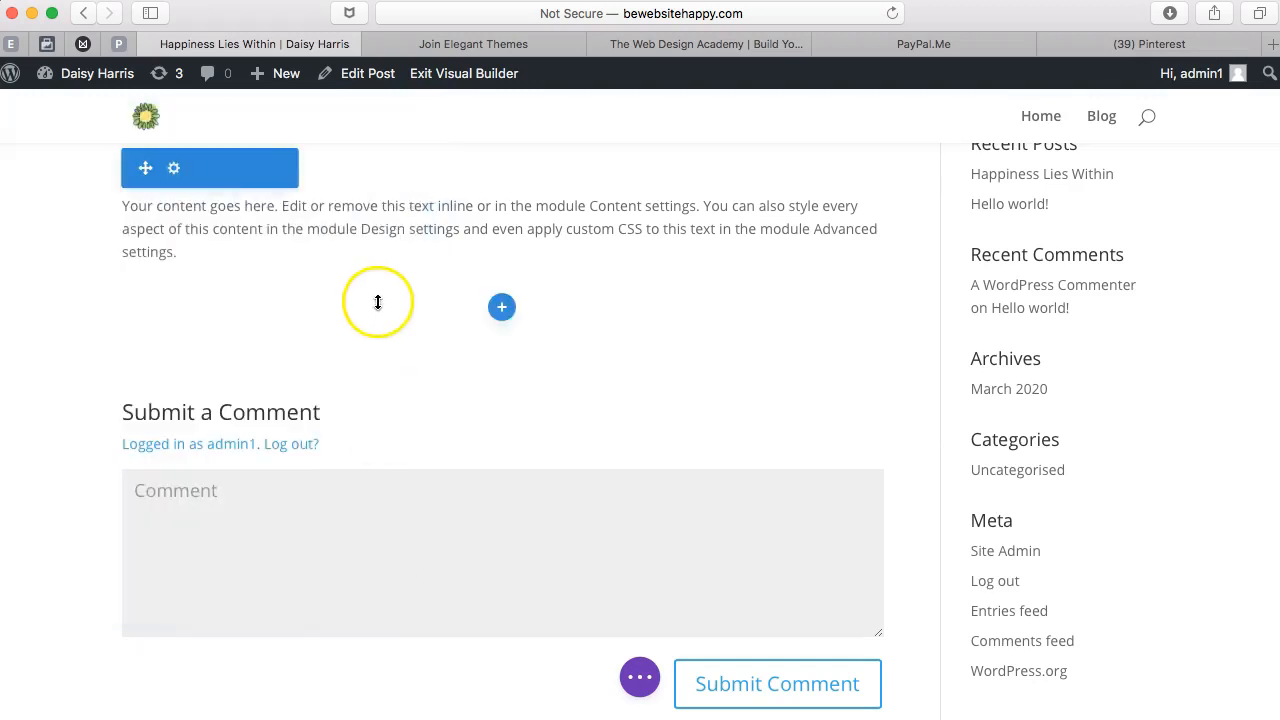
Save the post layout from the builder's settings bar
scroll(440, 236, up, 1)
scroll(440, 236, up, 2)
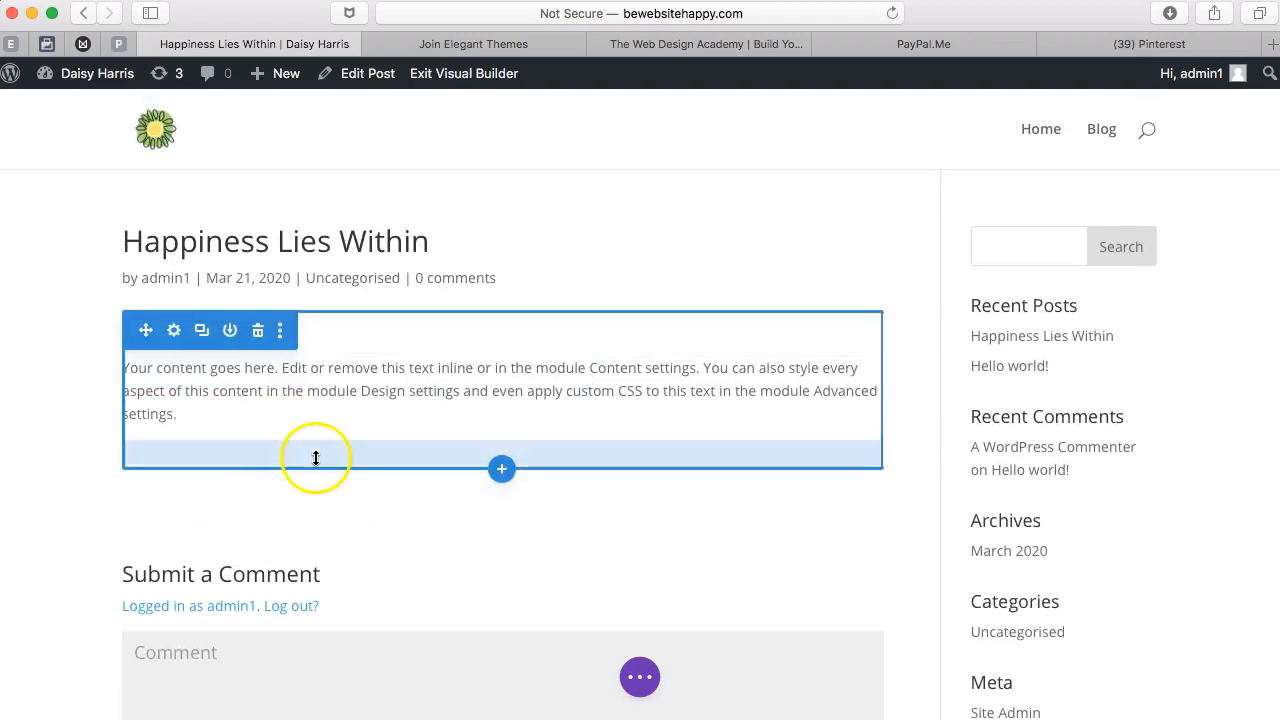
click(645, 677)
click(1232, 678)
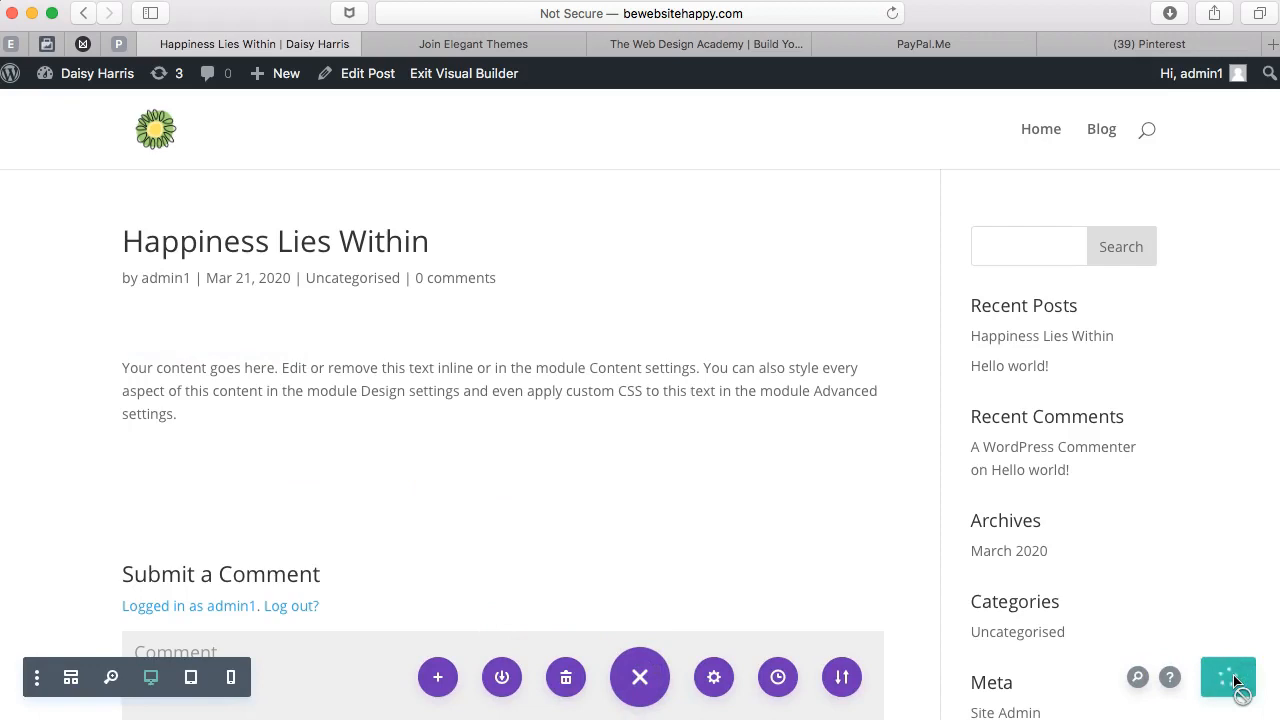
click(1165, 46)
click(748, 14)
key(BackSpace)
text(ww,ha)
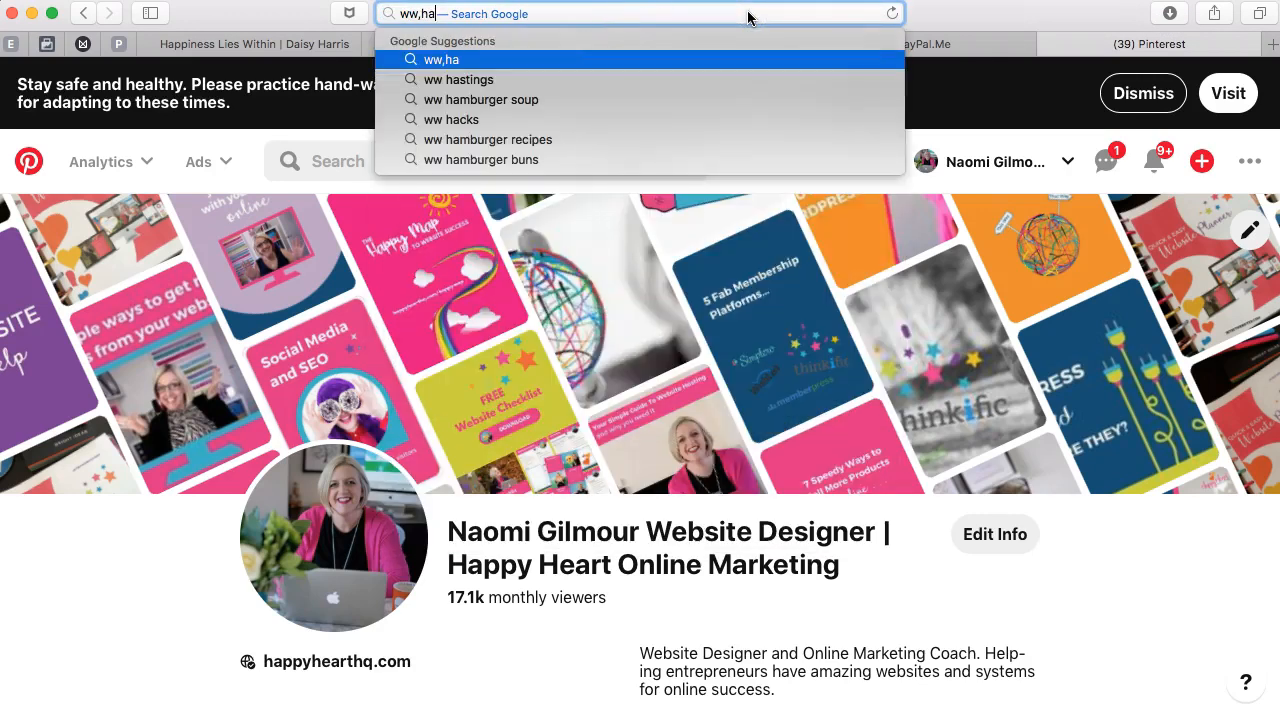
key(BackSpace)
key(BackSpace)
key(BackSpace)
text(w.ha)
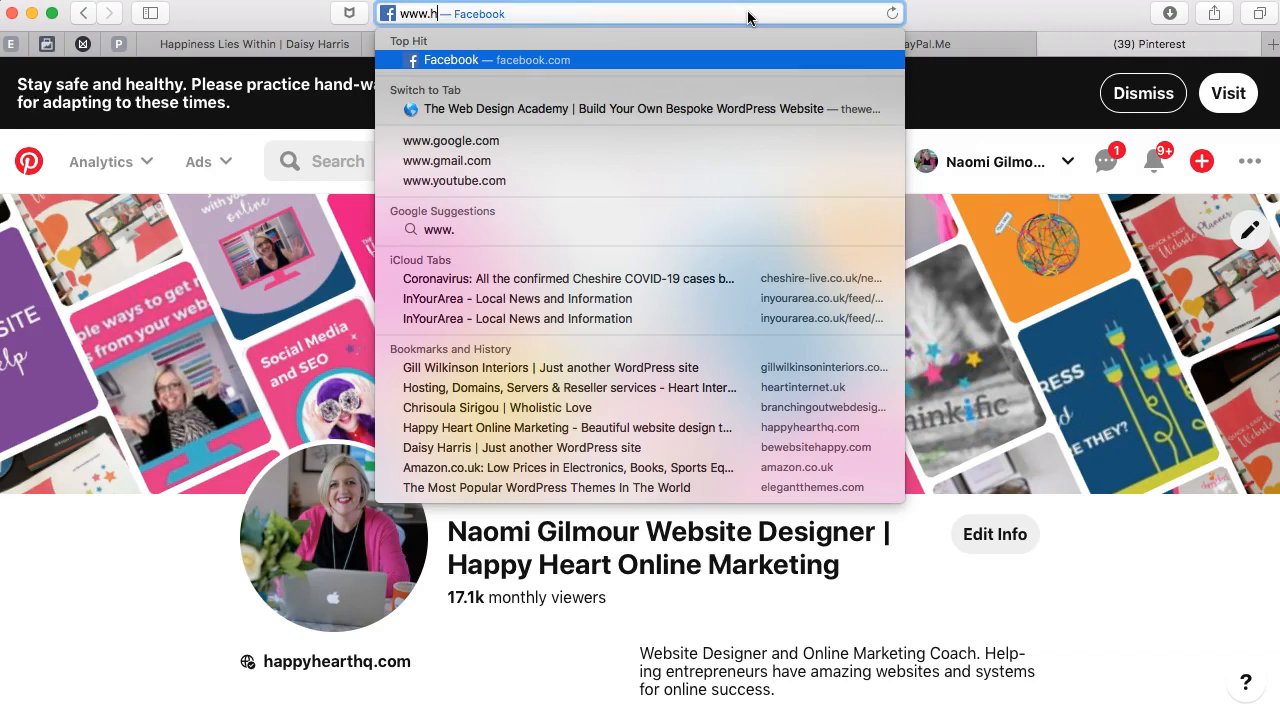
text(ppyhearthq.com)
key(Return)
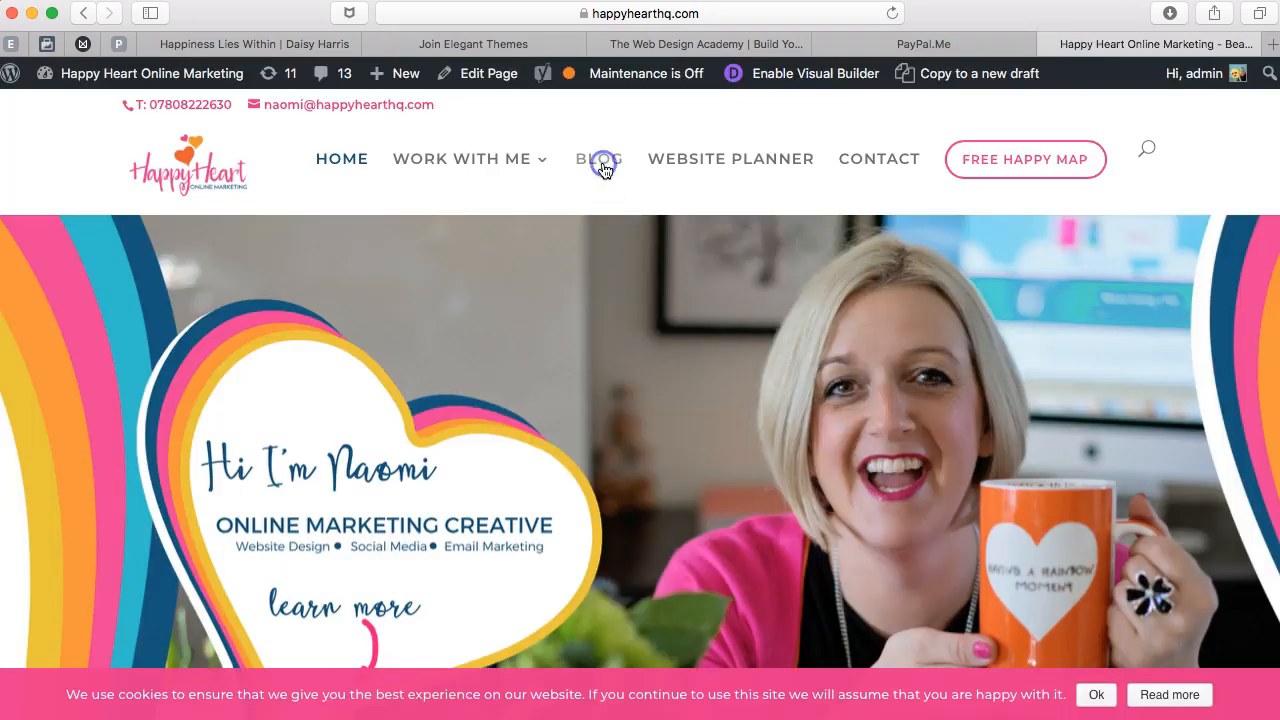
From the site's Blog, open and read 'Tools to help you switch your small business online'
click(604, 166)
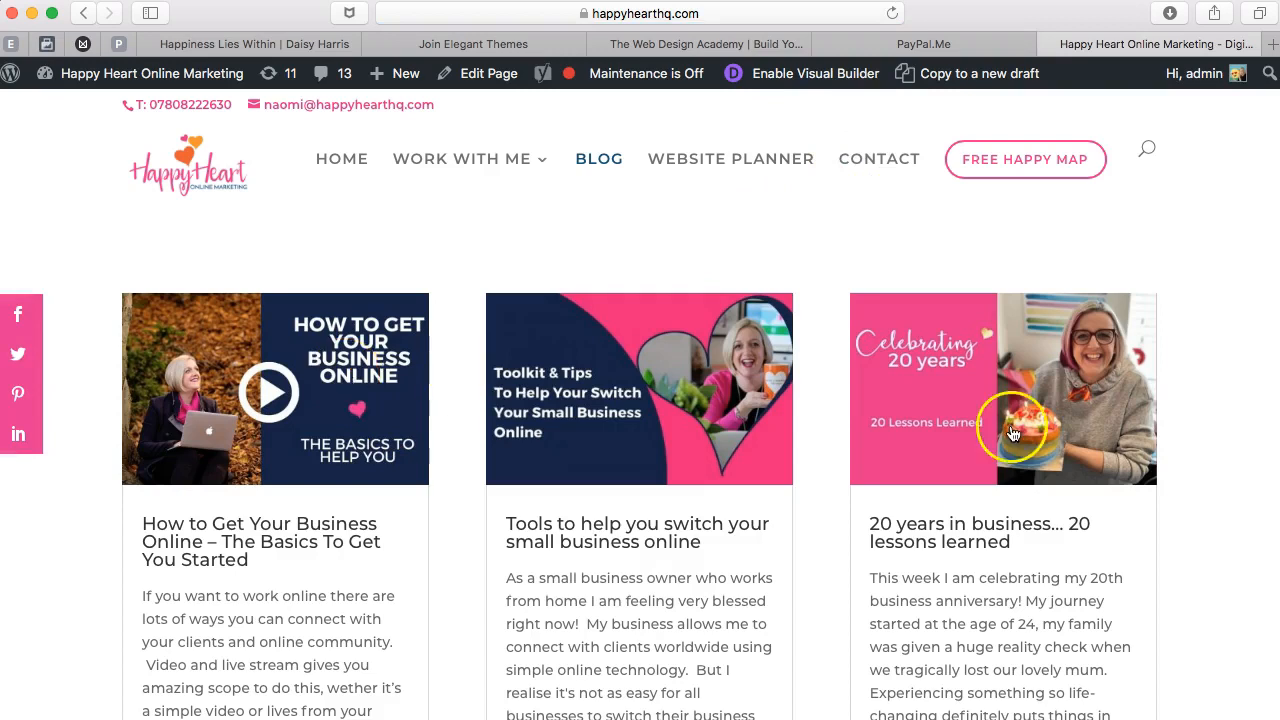
scroll(523, 514, down, 3)
scroll(455, 432, up, 1)
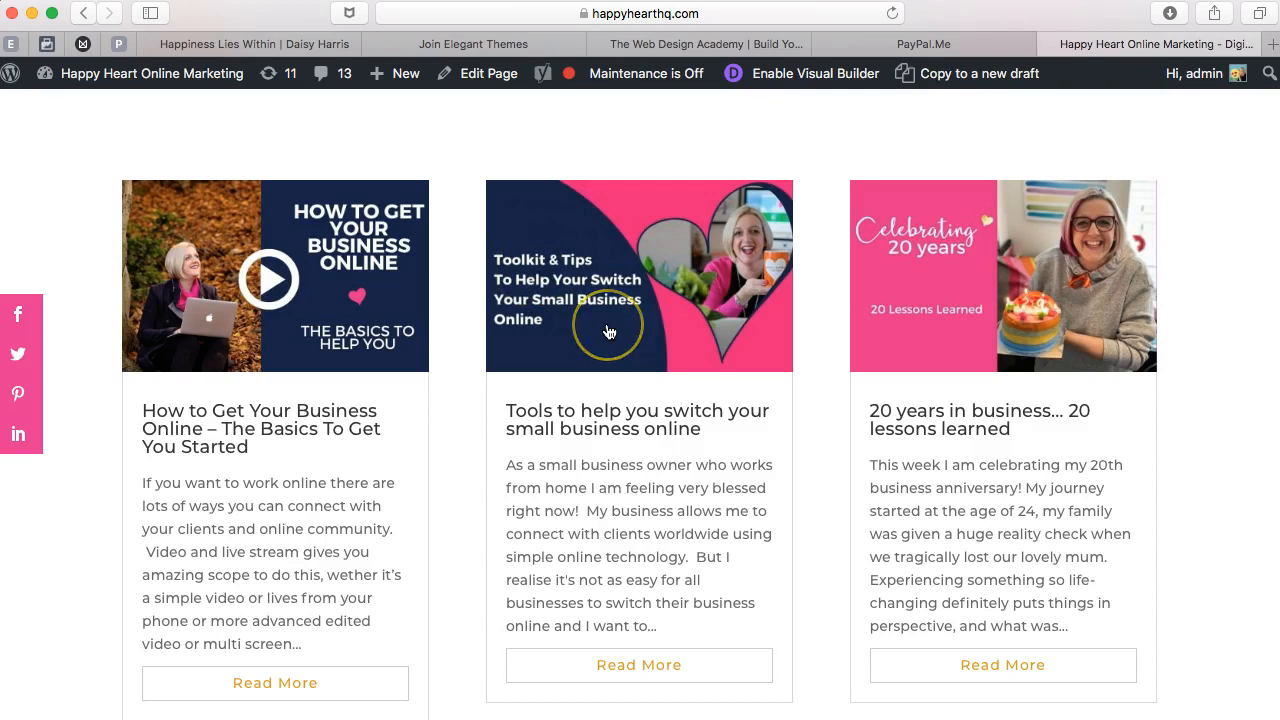
scroll(600, 332, up, 1)
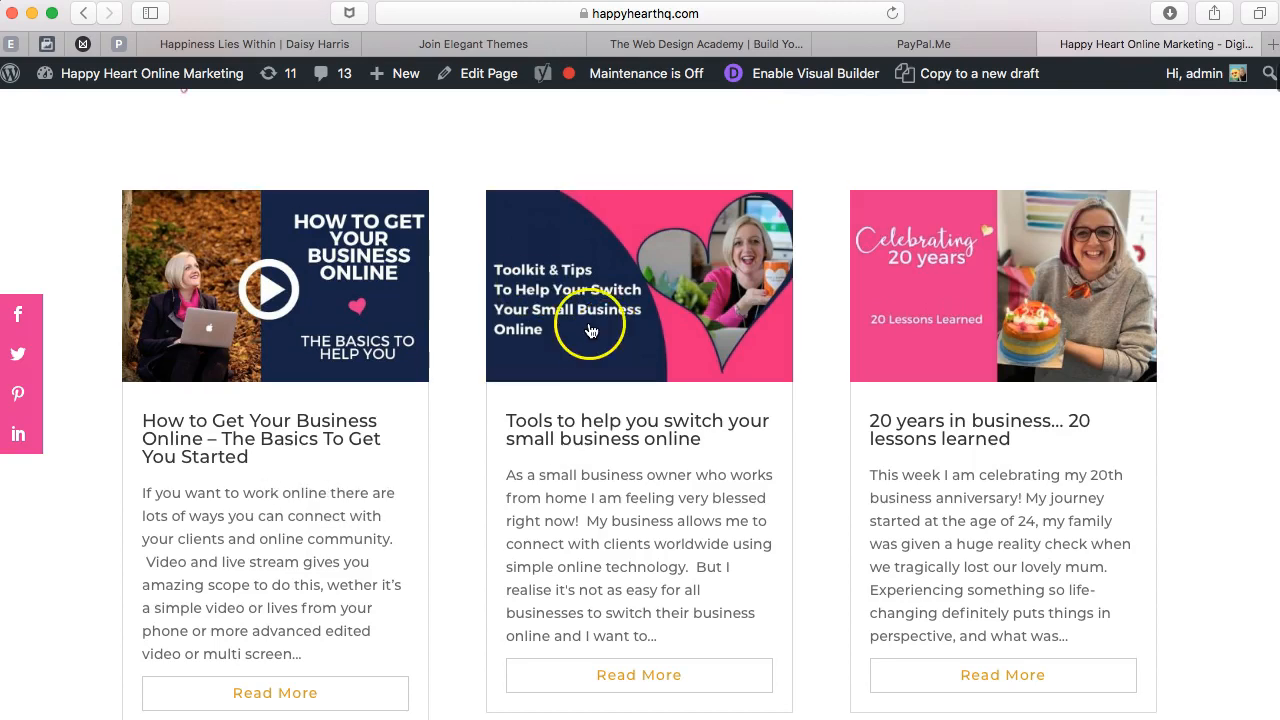
click(707, 298)
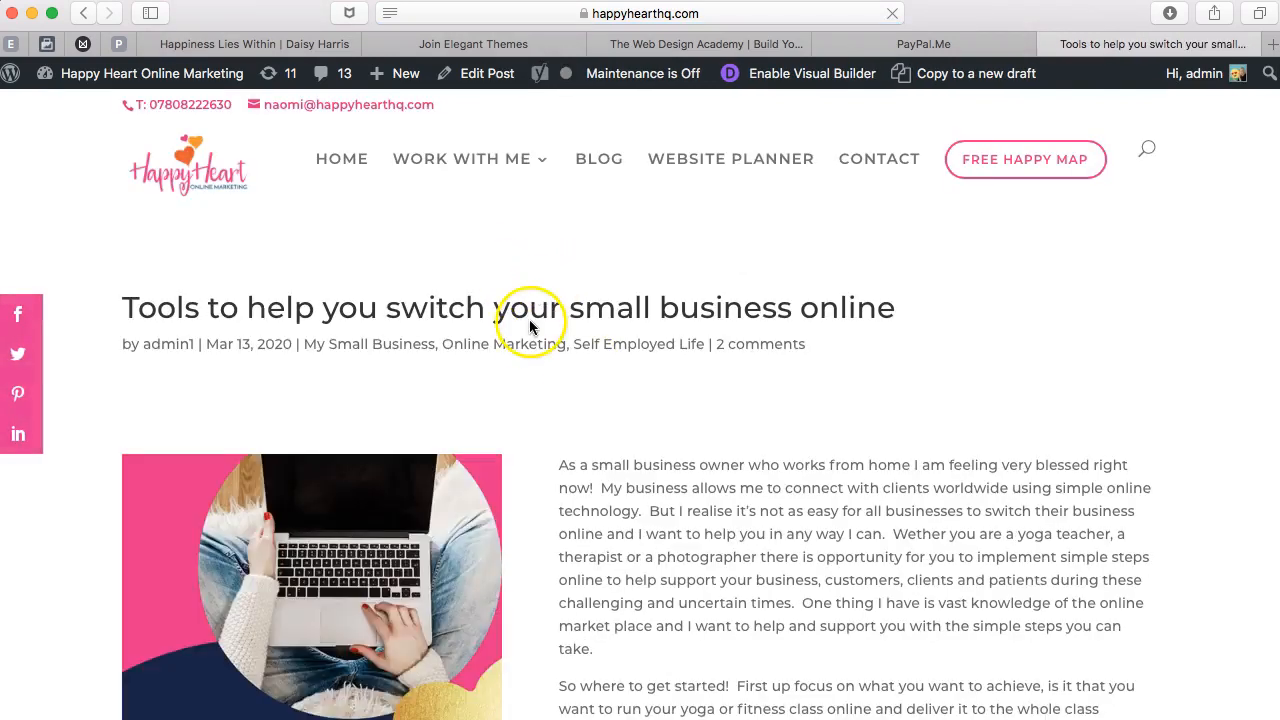
scroll(480, 300, down, 5)
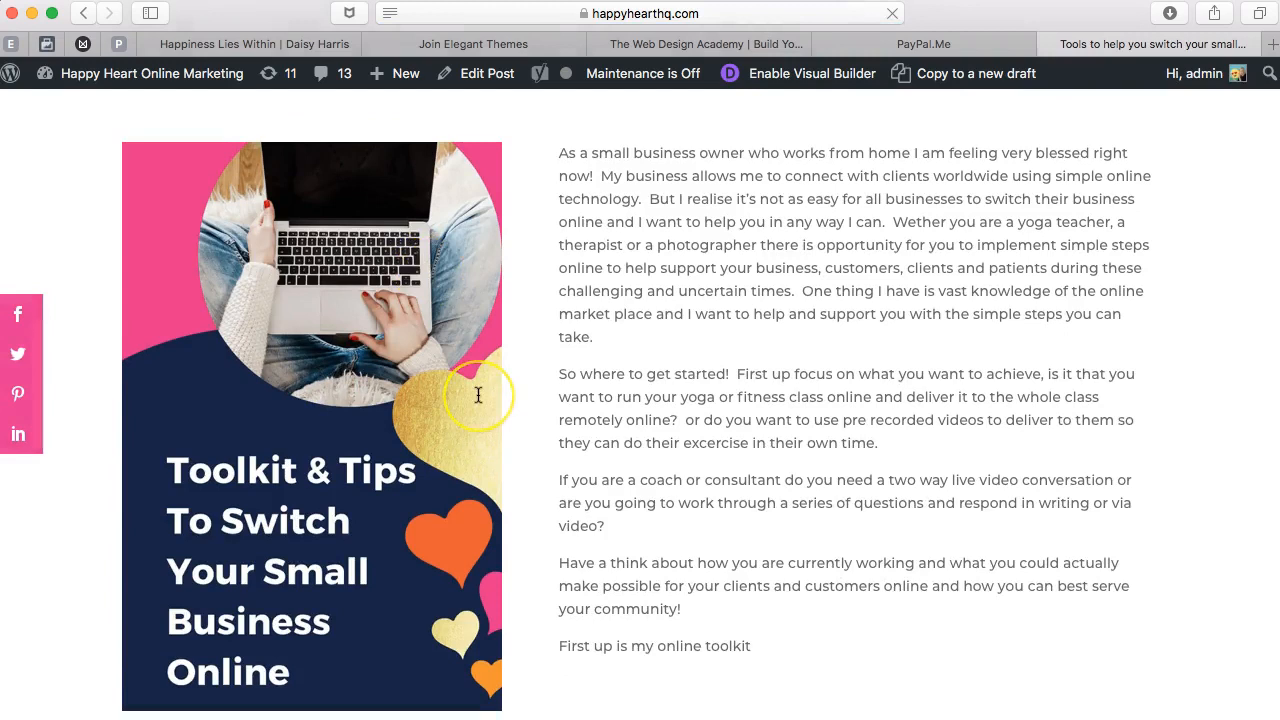
scroll(486, 394, down, 15)
click(525, 331)
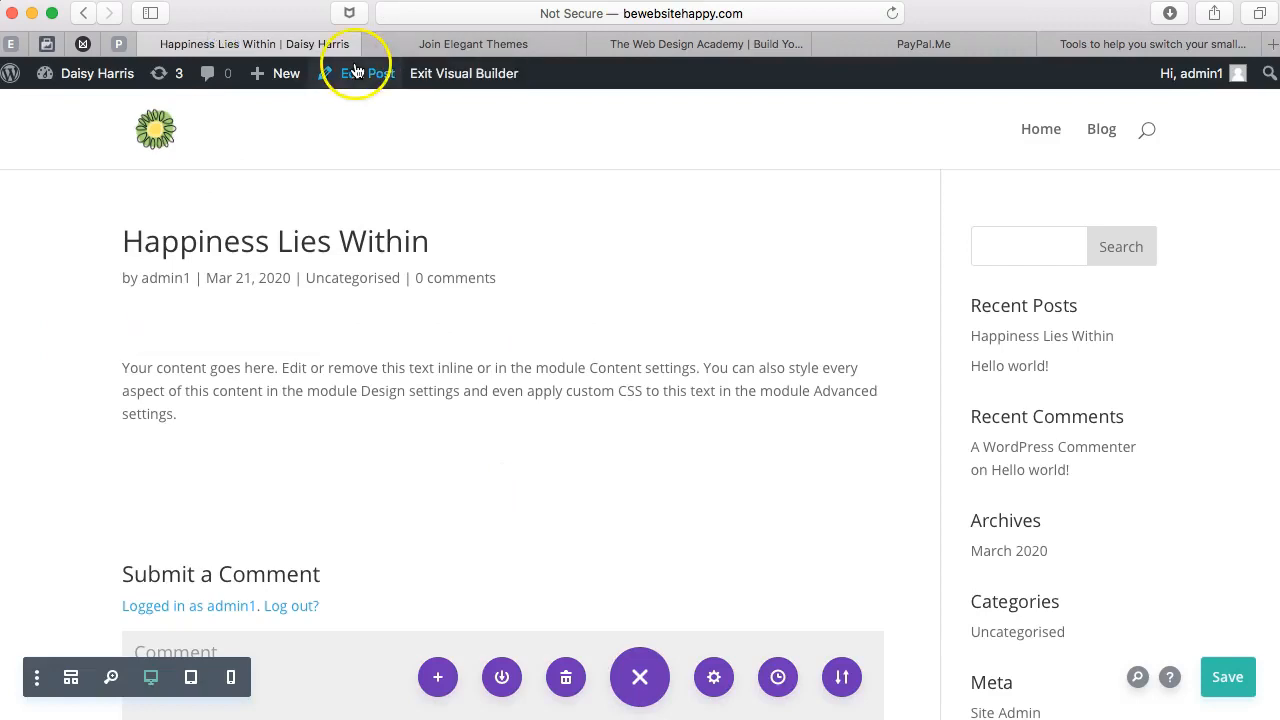
Make the red hearts photo the post's featured image, restore the Divi layout, and update the post
click(356, 74)
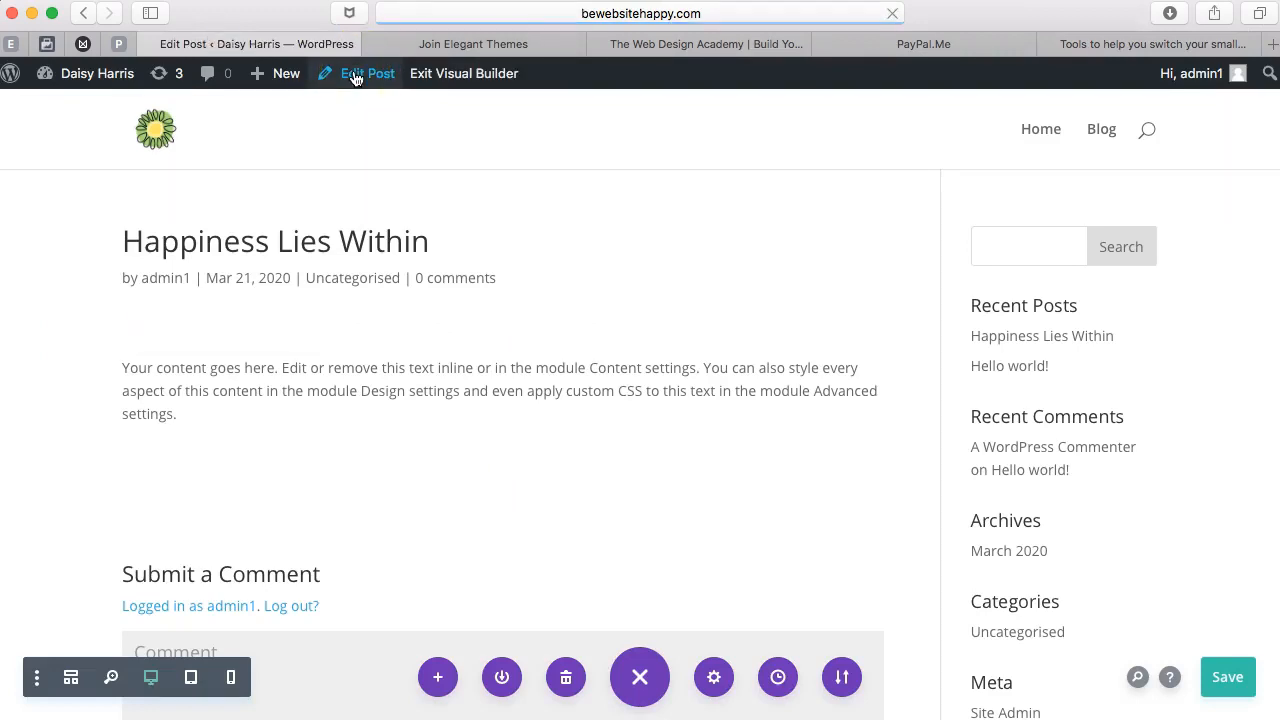
click(1099, 450)
scroll(1099, 453, down, 3)
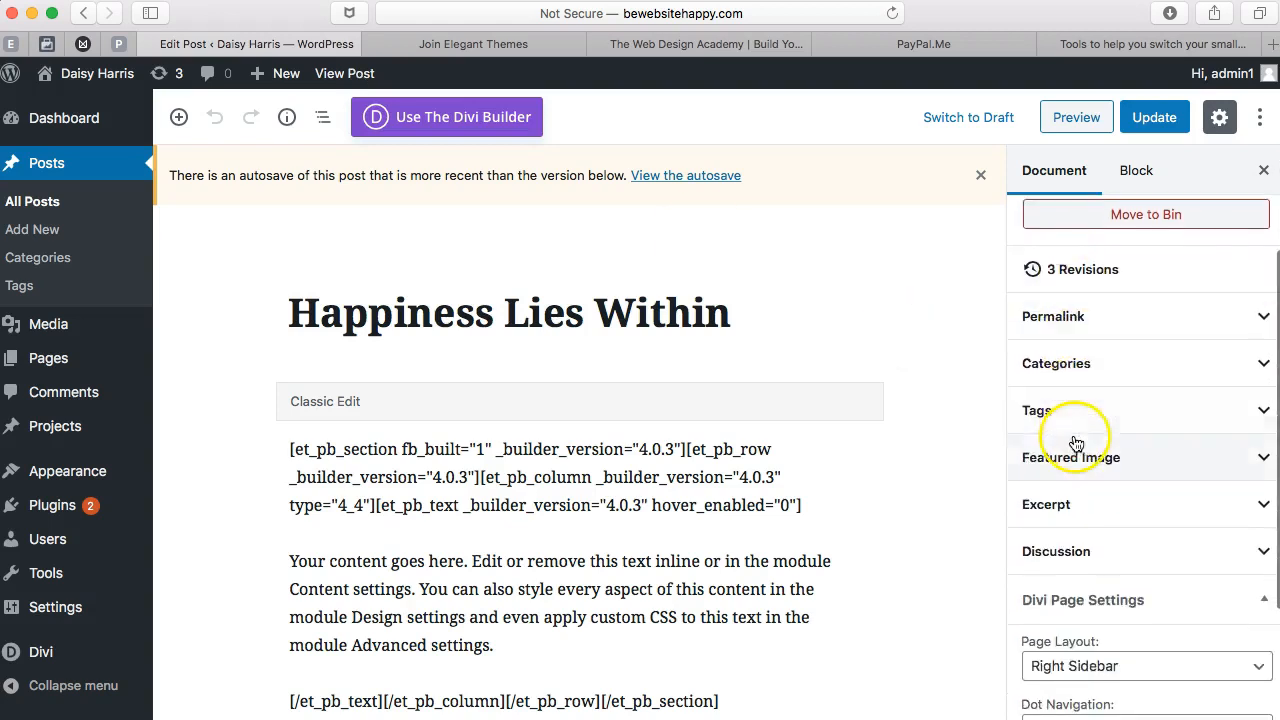
click(1124, 465)
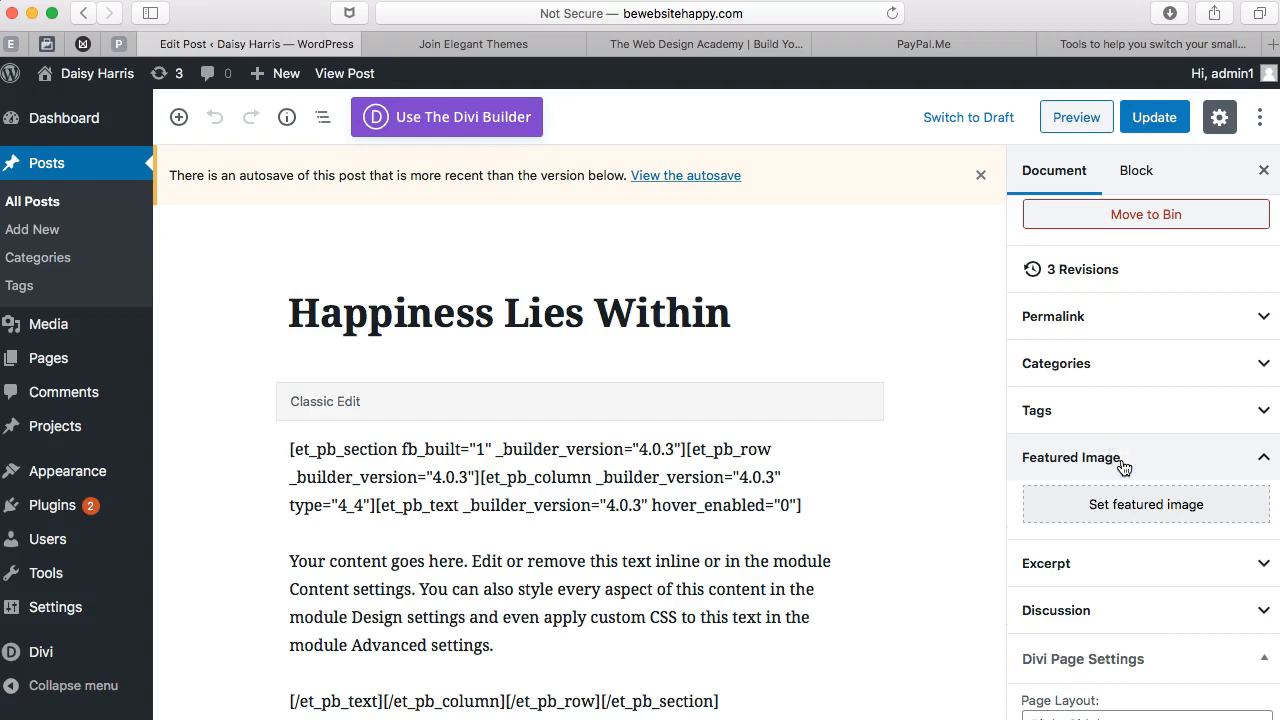
click(1137, 504)
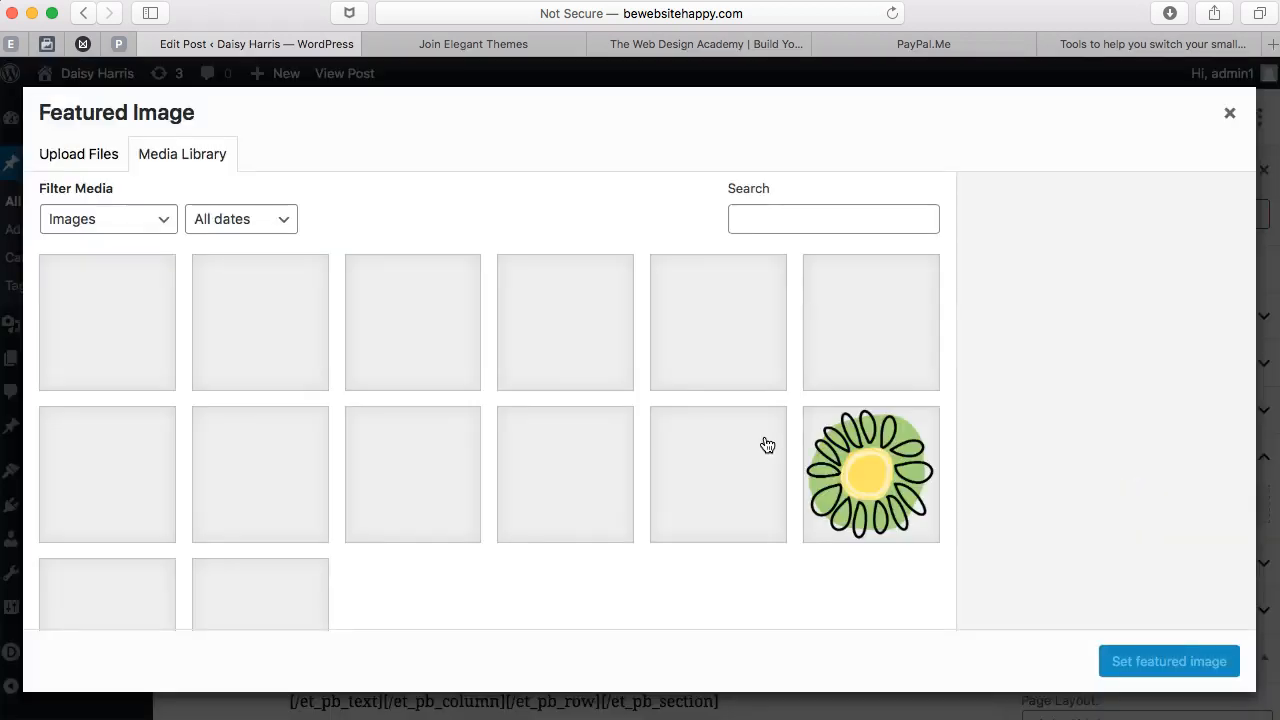
click(605, 341)
click(703, 337)
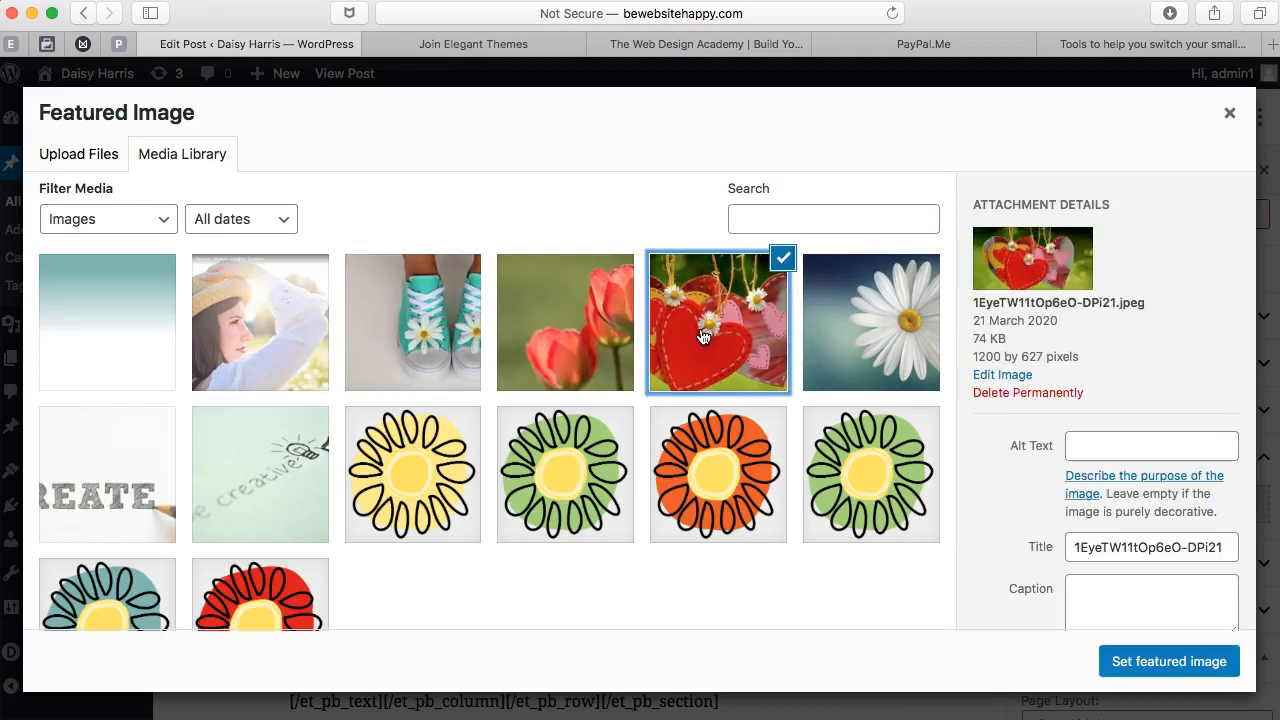
click(1175, 660)
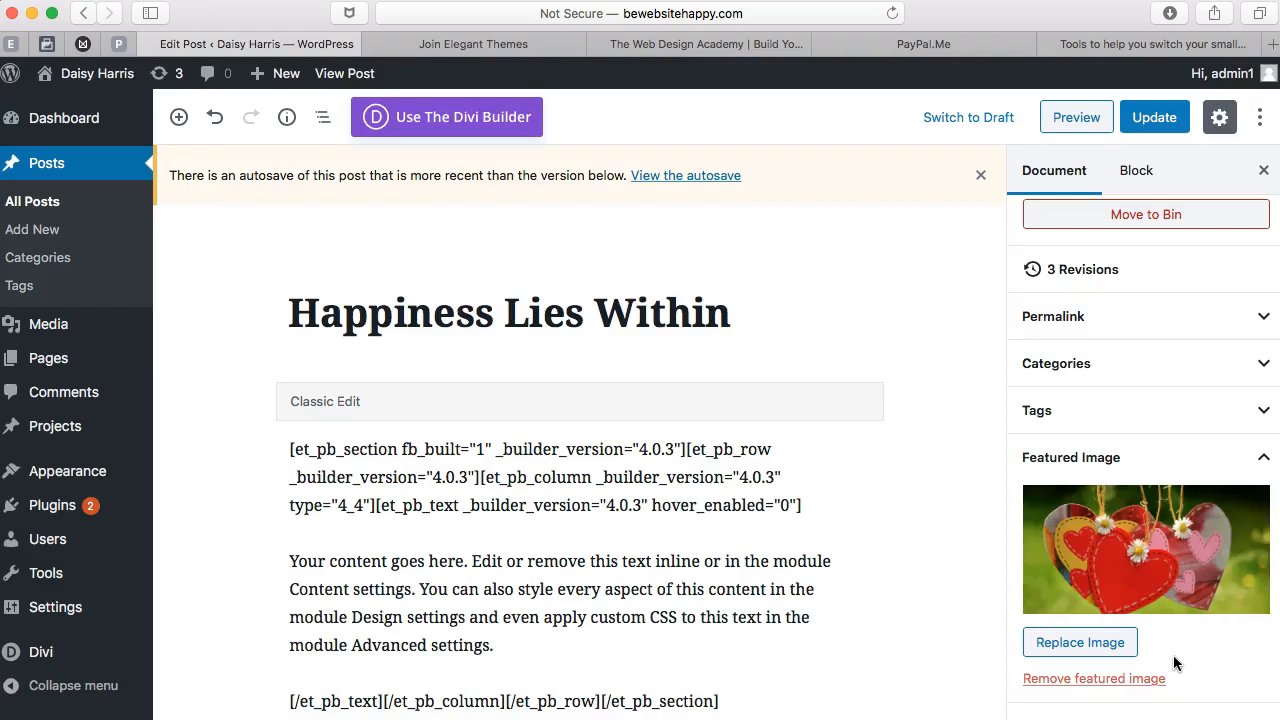
click(427, 118)
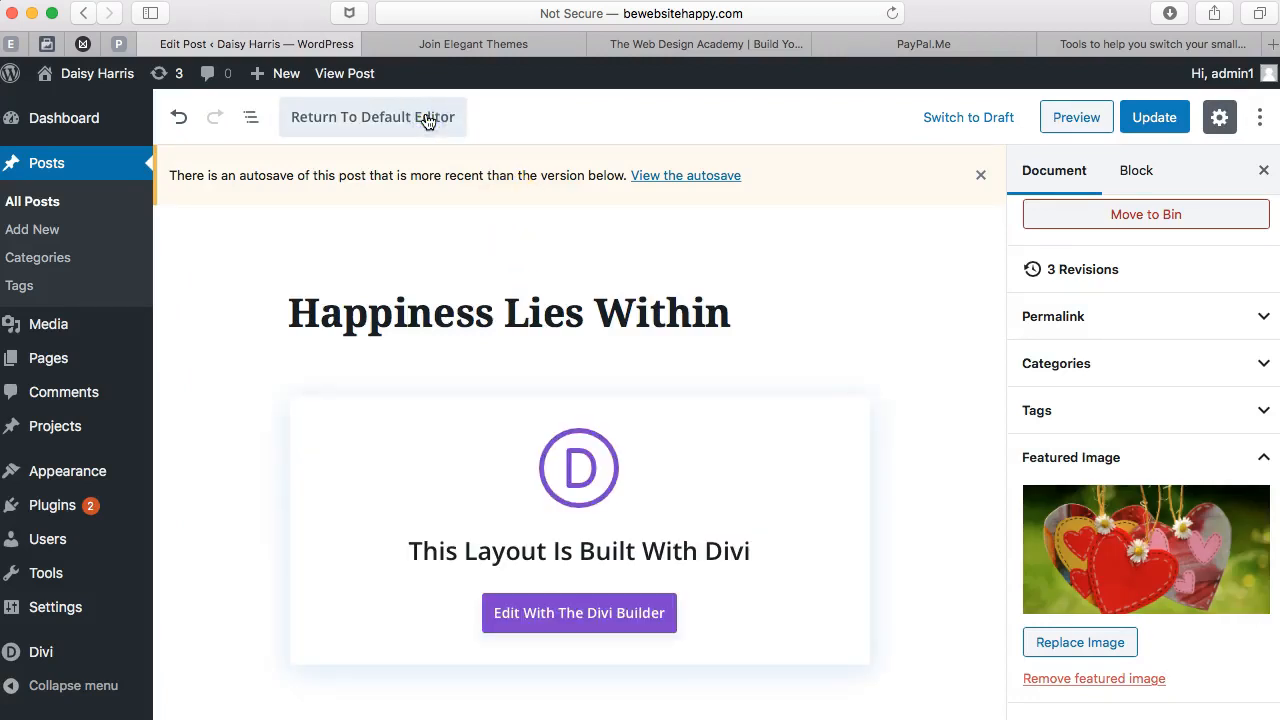
click(1145, 120)
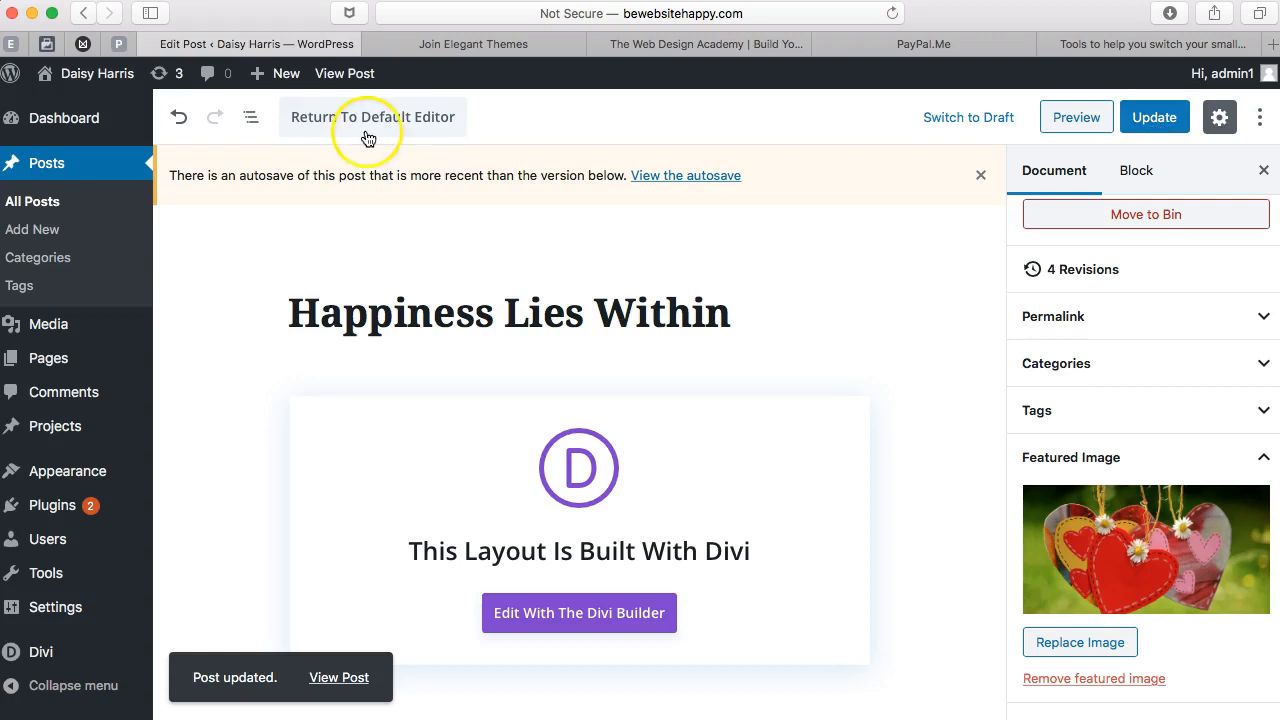
View the live post with its red-hearts featured image, then go to the Blog page
click(338, 76)
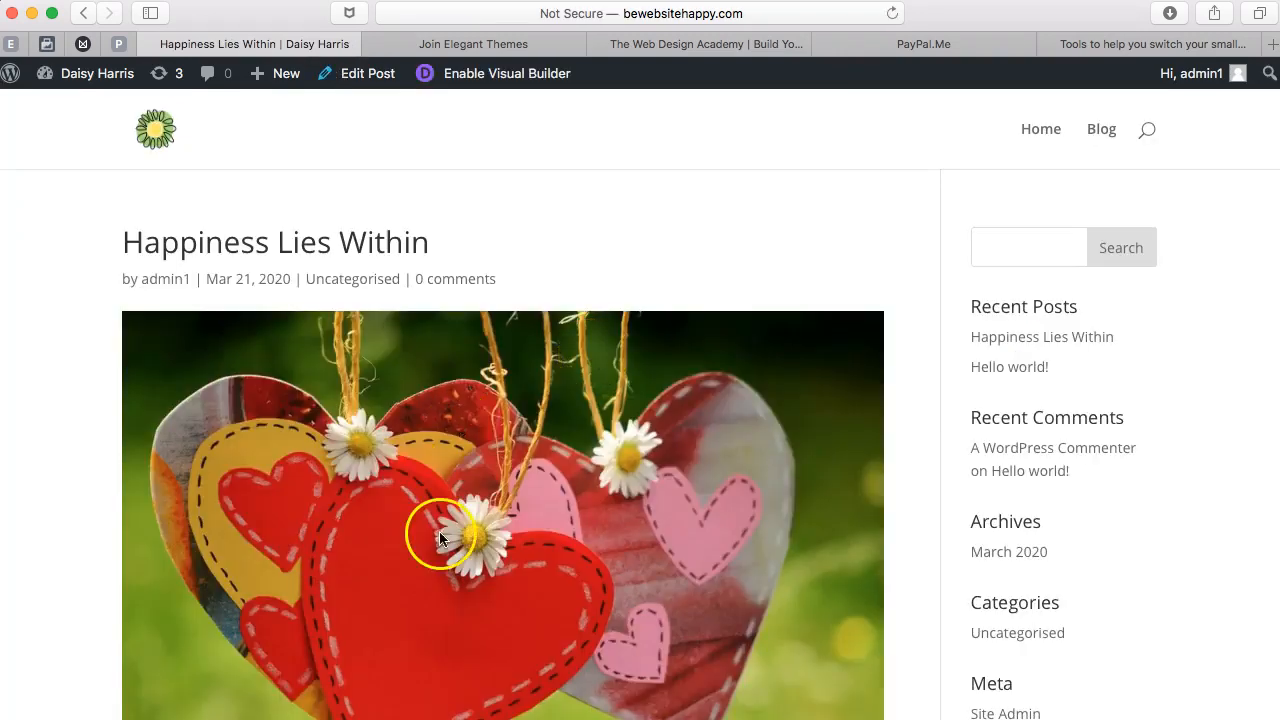
scroll(443, 534, down, 5)
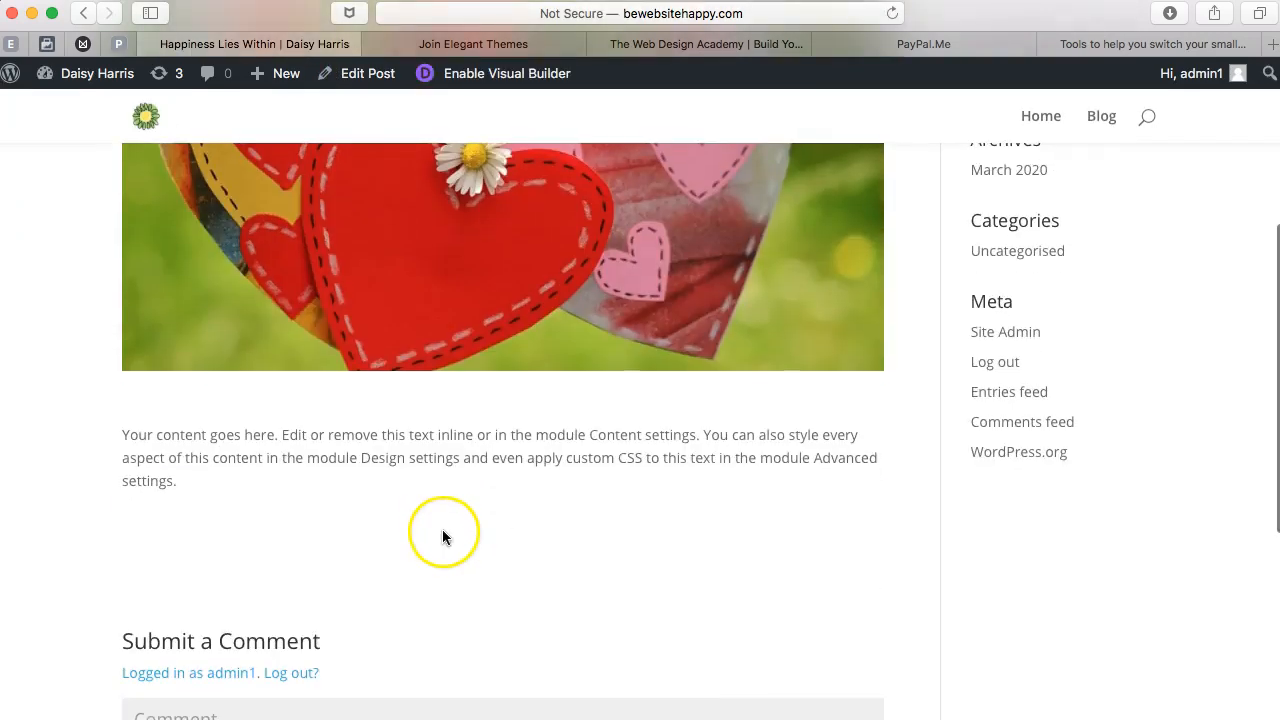
scroll(980, 220, up, 8)
click(1099, 160)
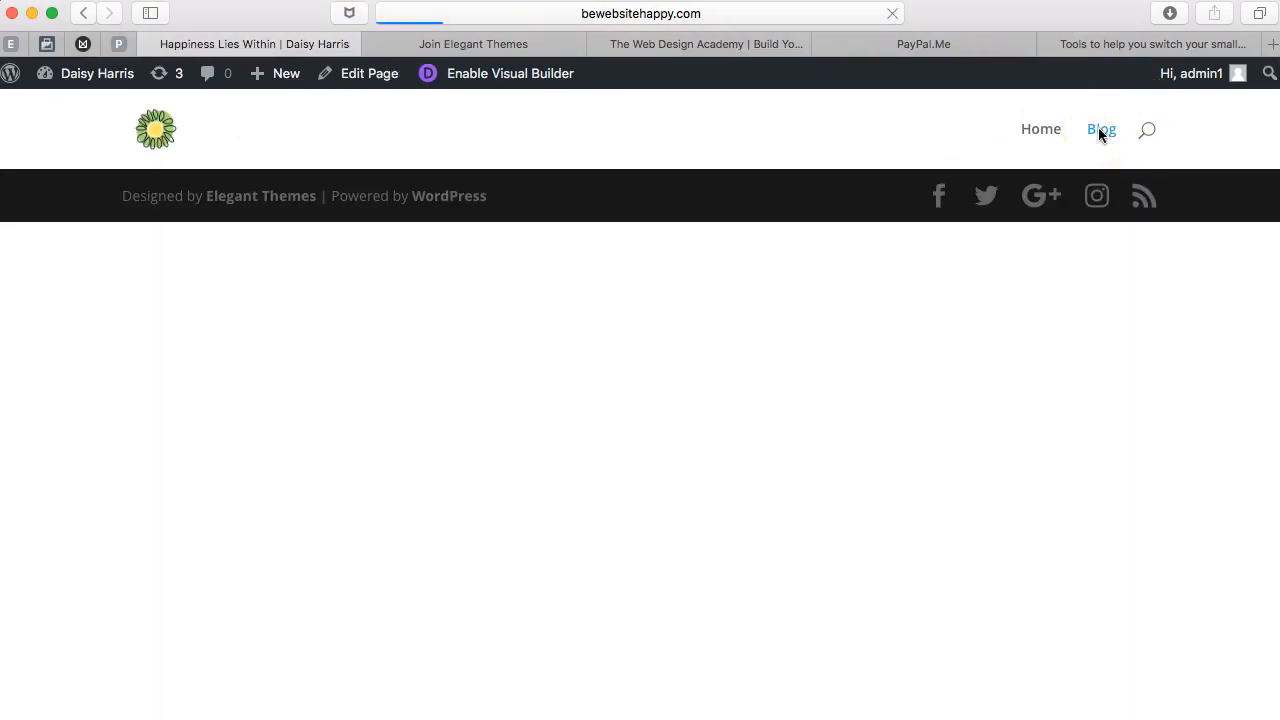
In the Visual Builder, start from scratch with a one-column row and add a Blog module
click(536, 78)
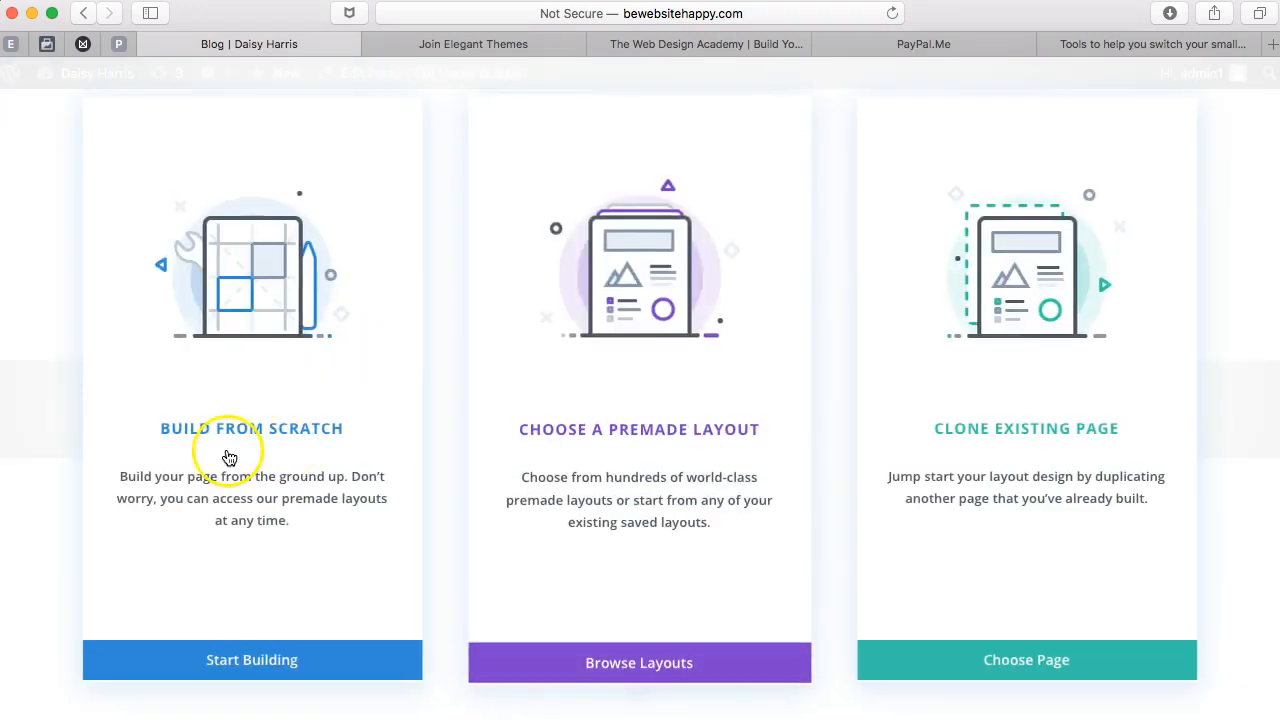
click(270, 660)
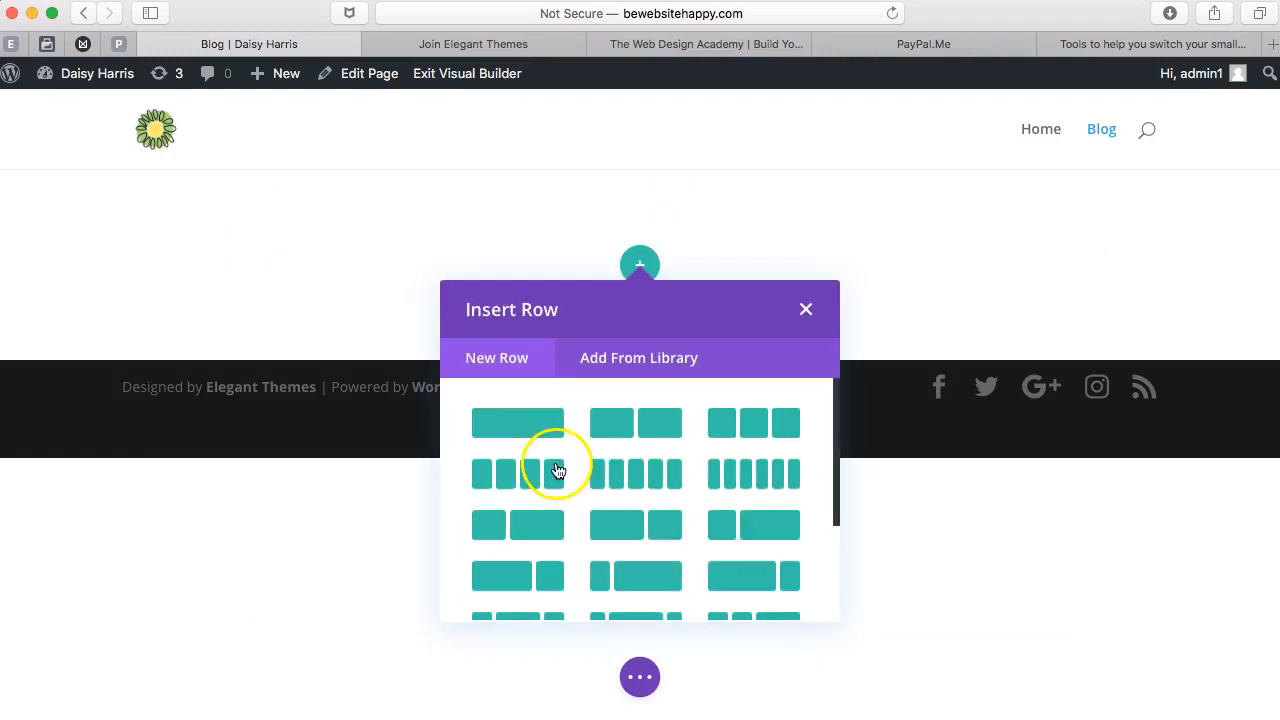
click(540, 438)
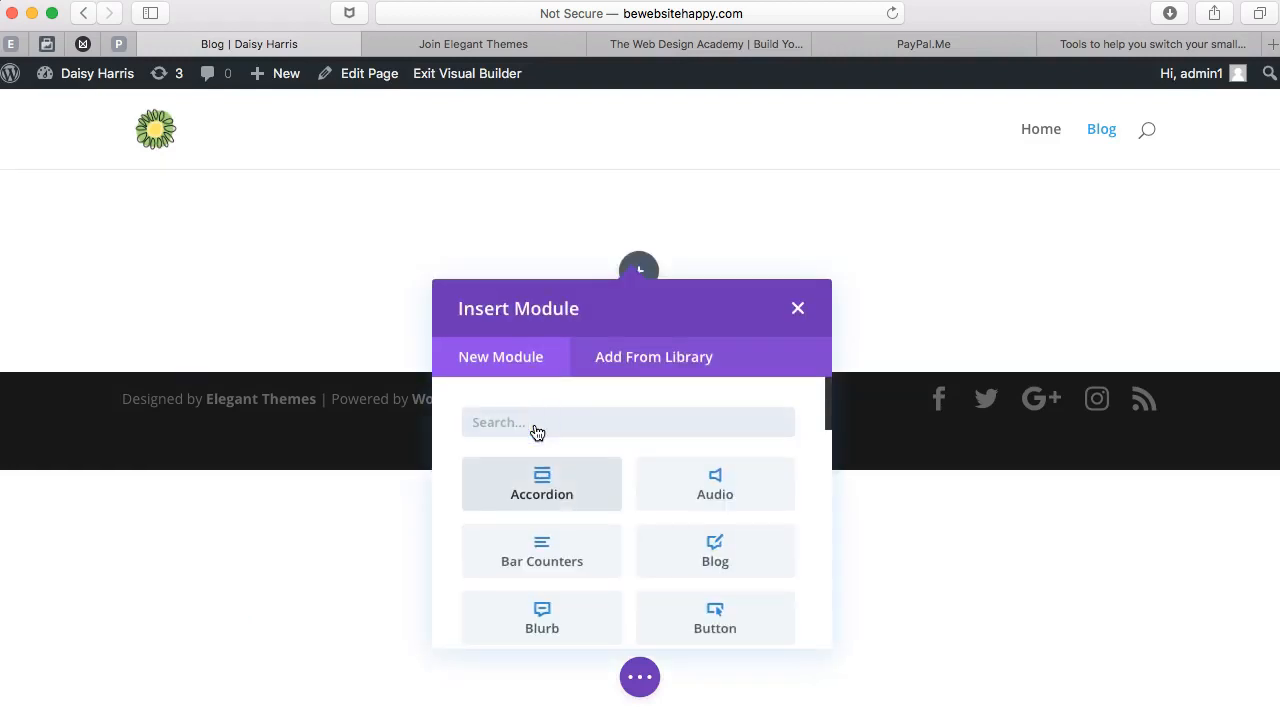
text(blog)
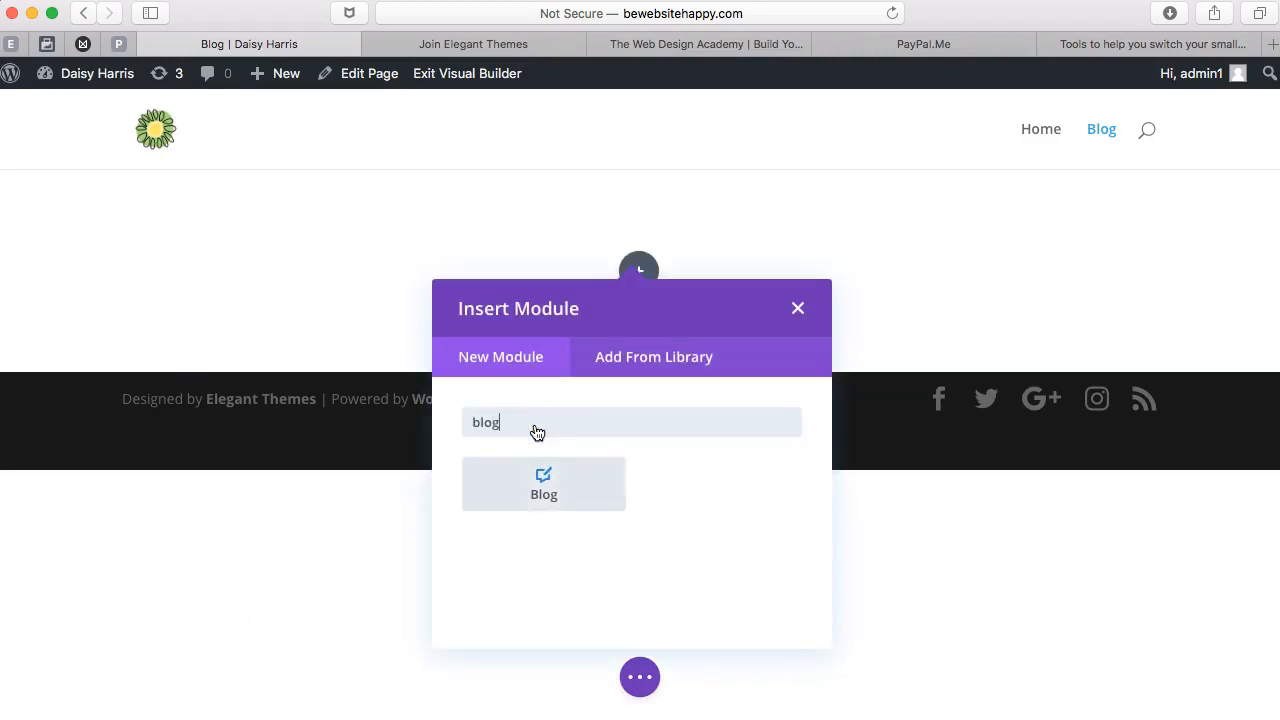
click(563, 490)
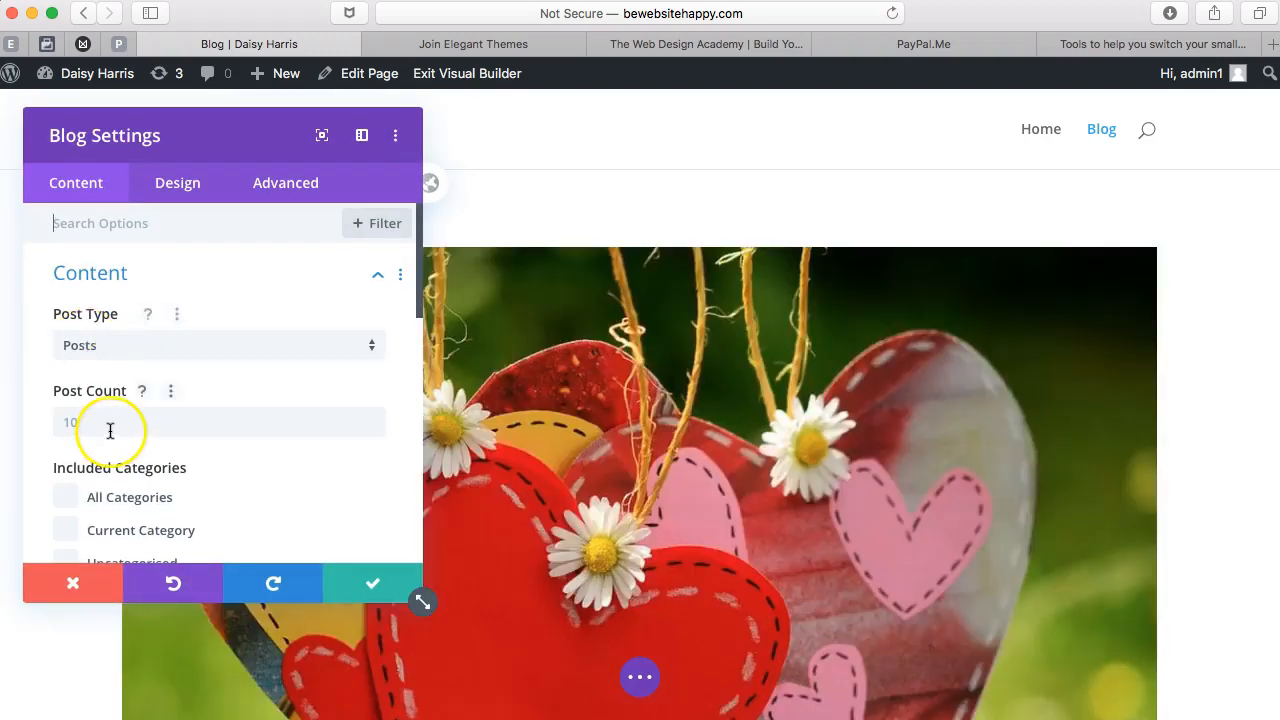
Set the Blog module's Design layout to Grid and save, showing two side-by-side post cards
click(112, 422)
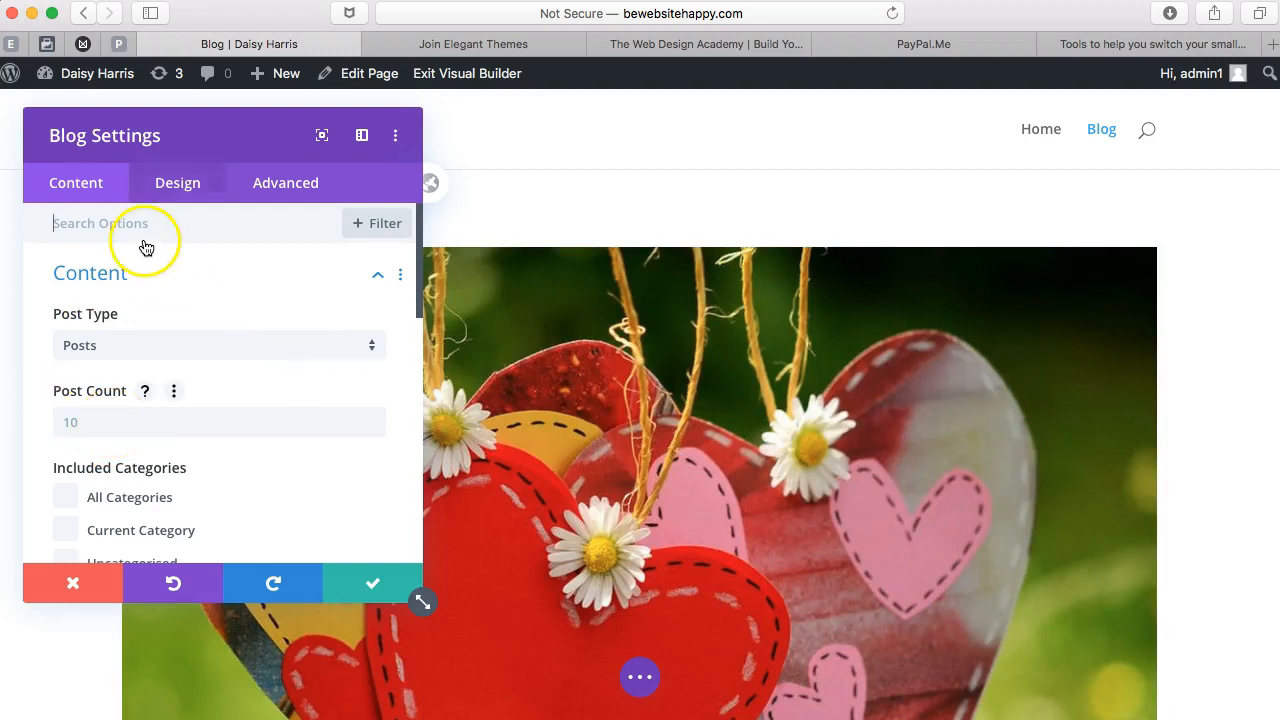
click(178, 184)
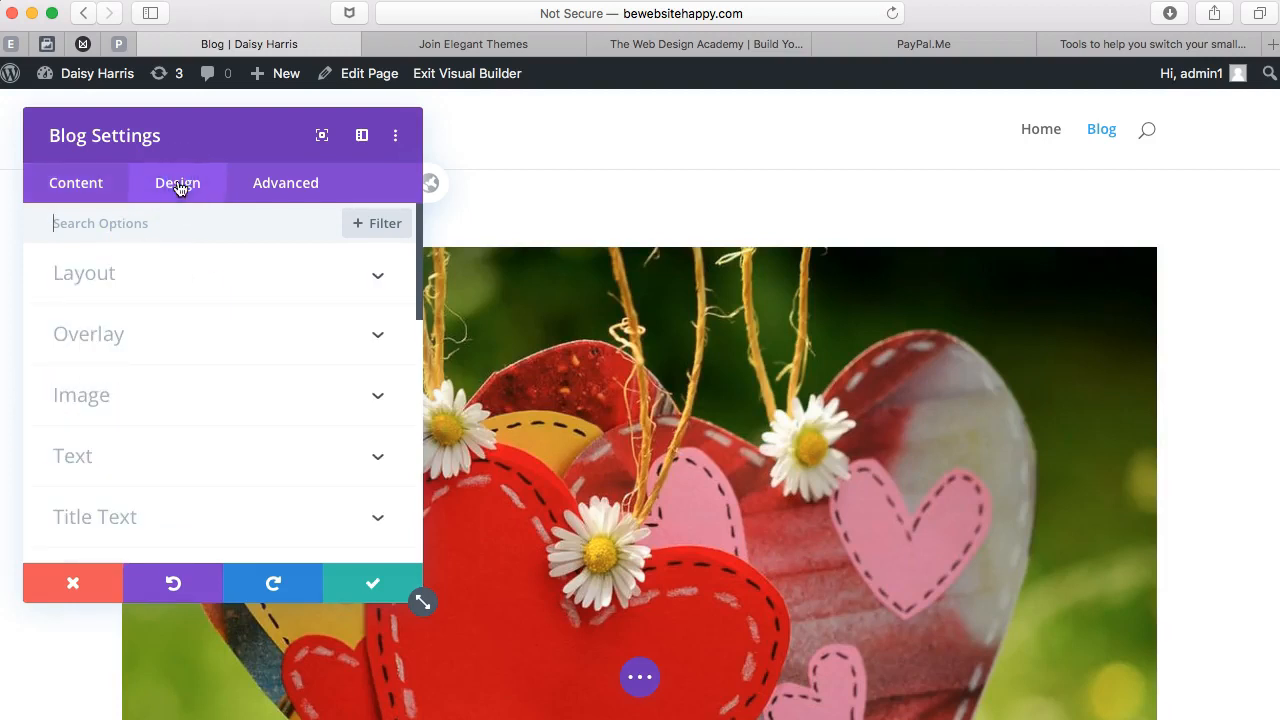
click(160, 284)
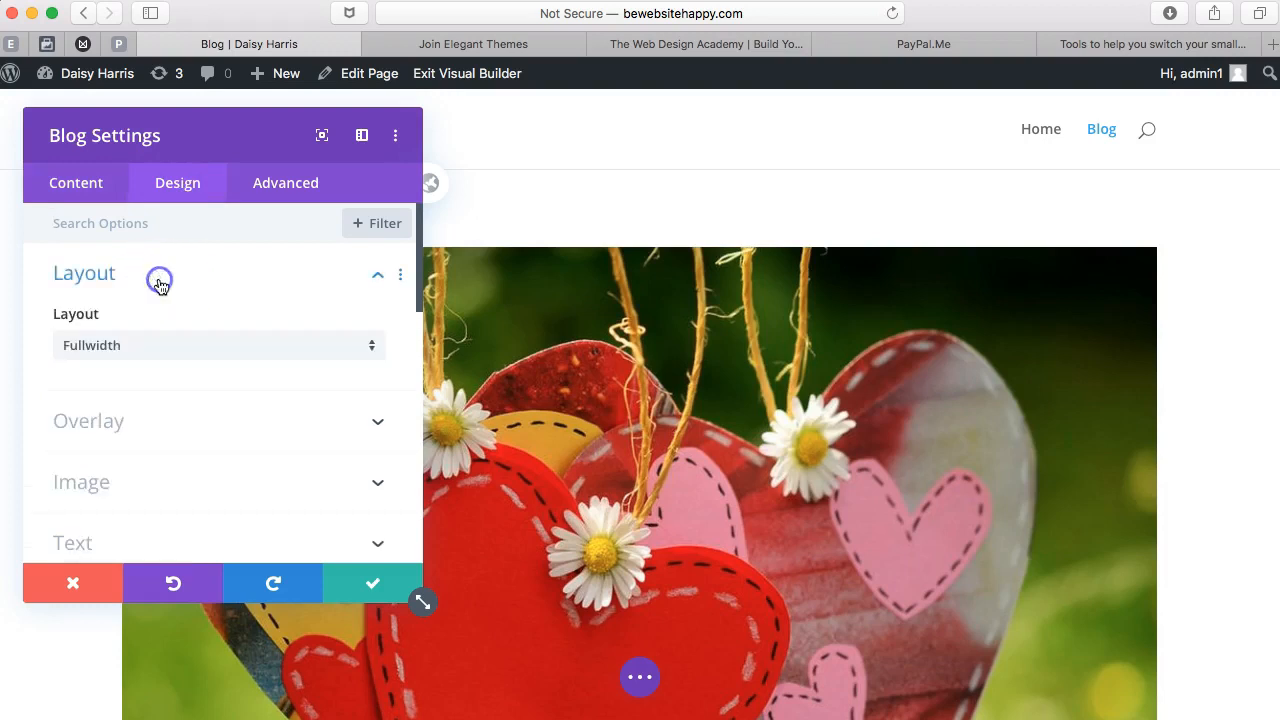
click(138, 365)
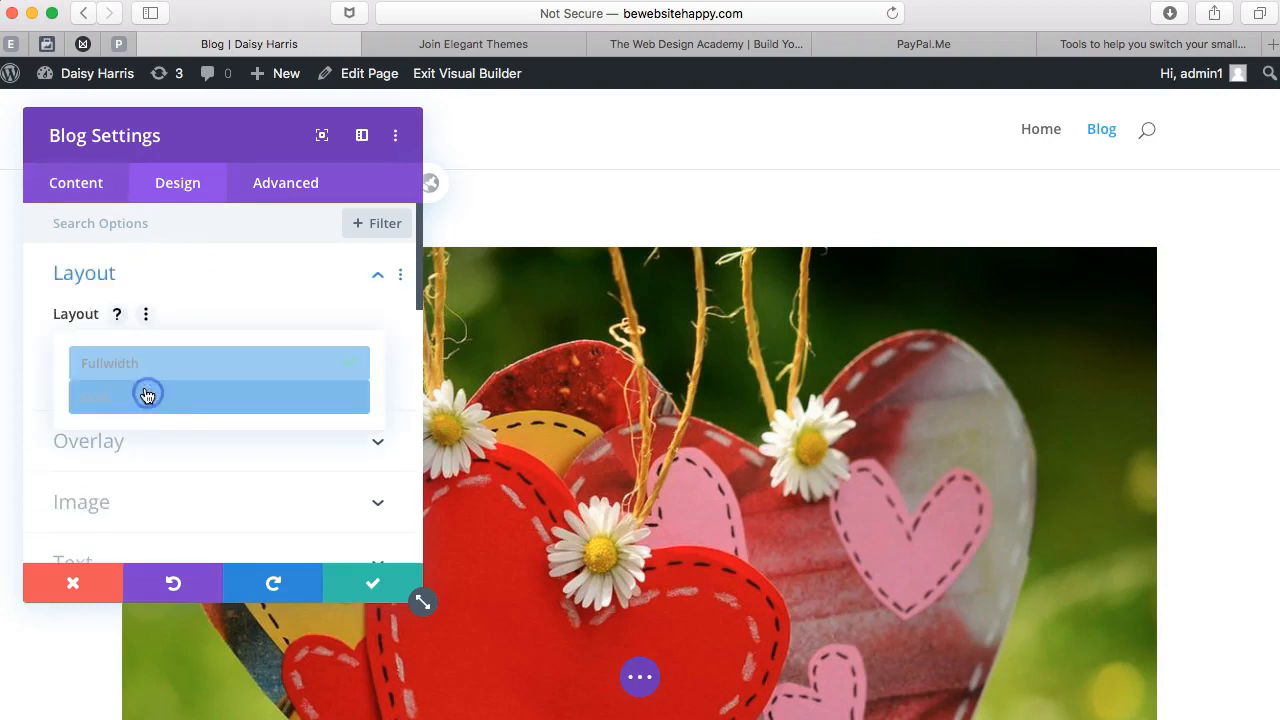
click(146, 394)
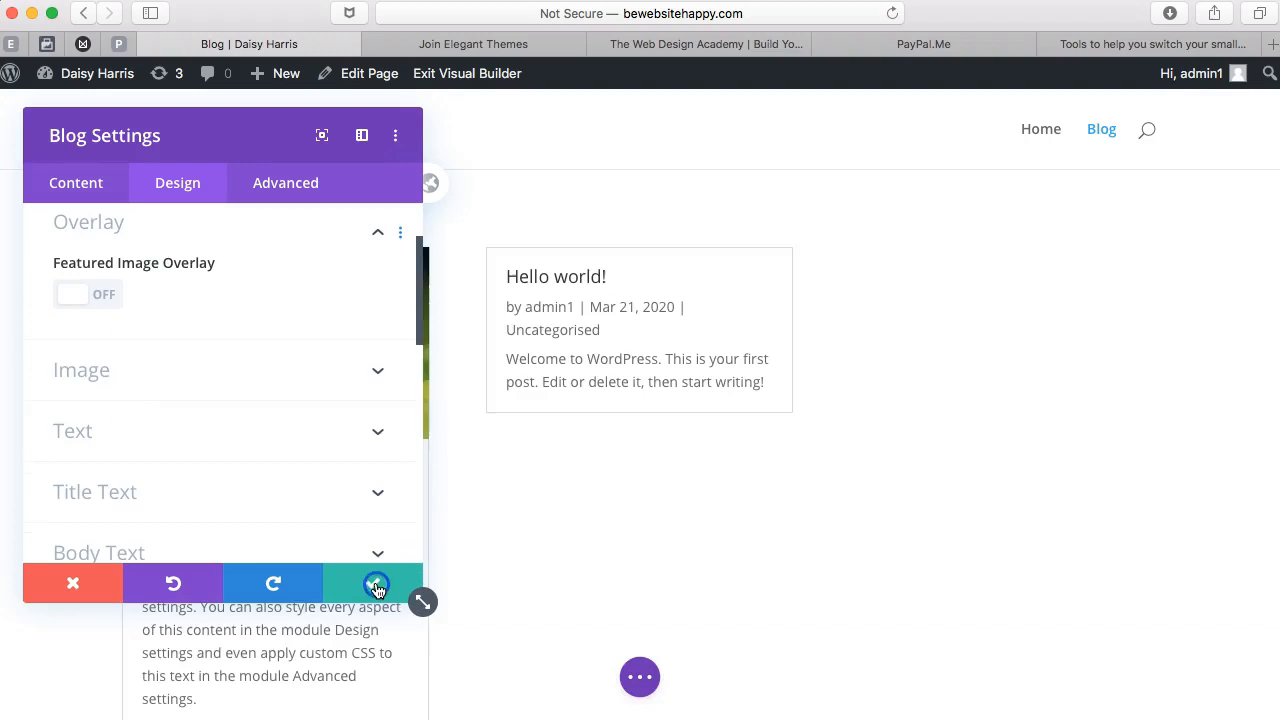
click(374, 585)
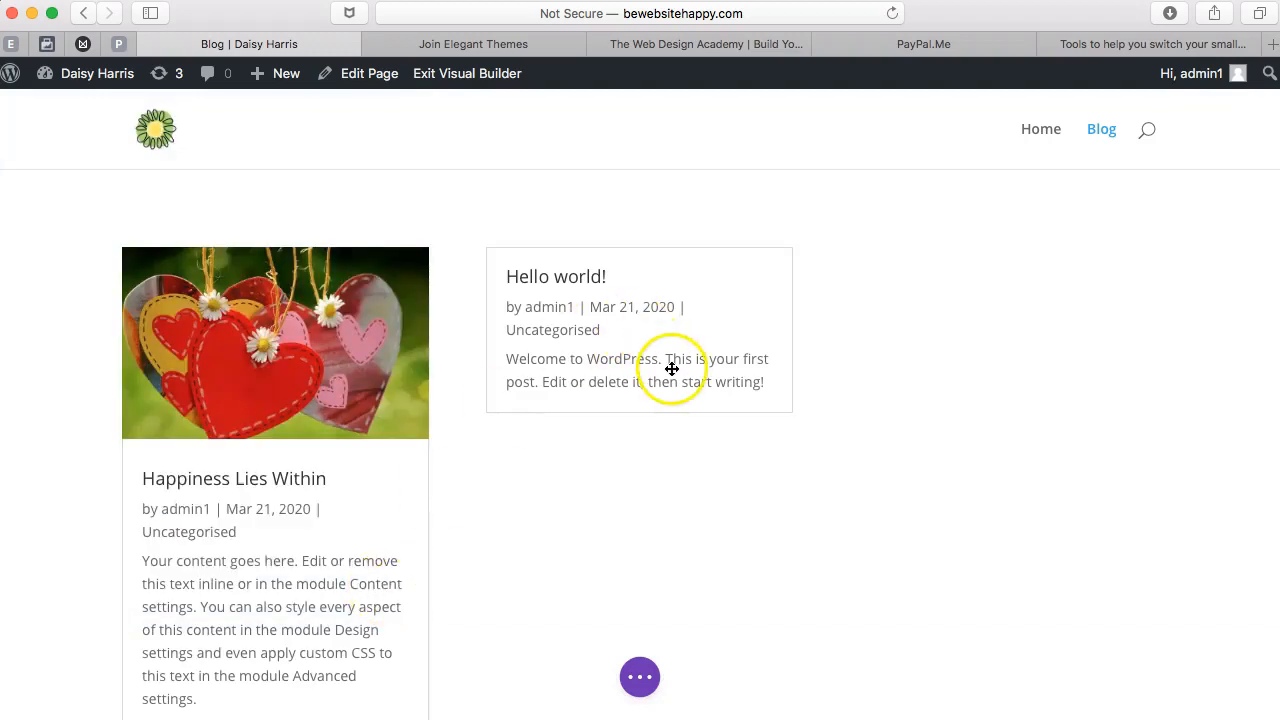
scroll(450, 390, down, 3)
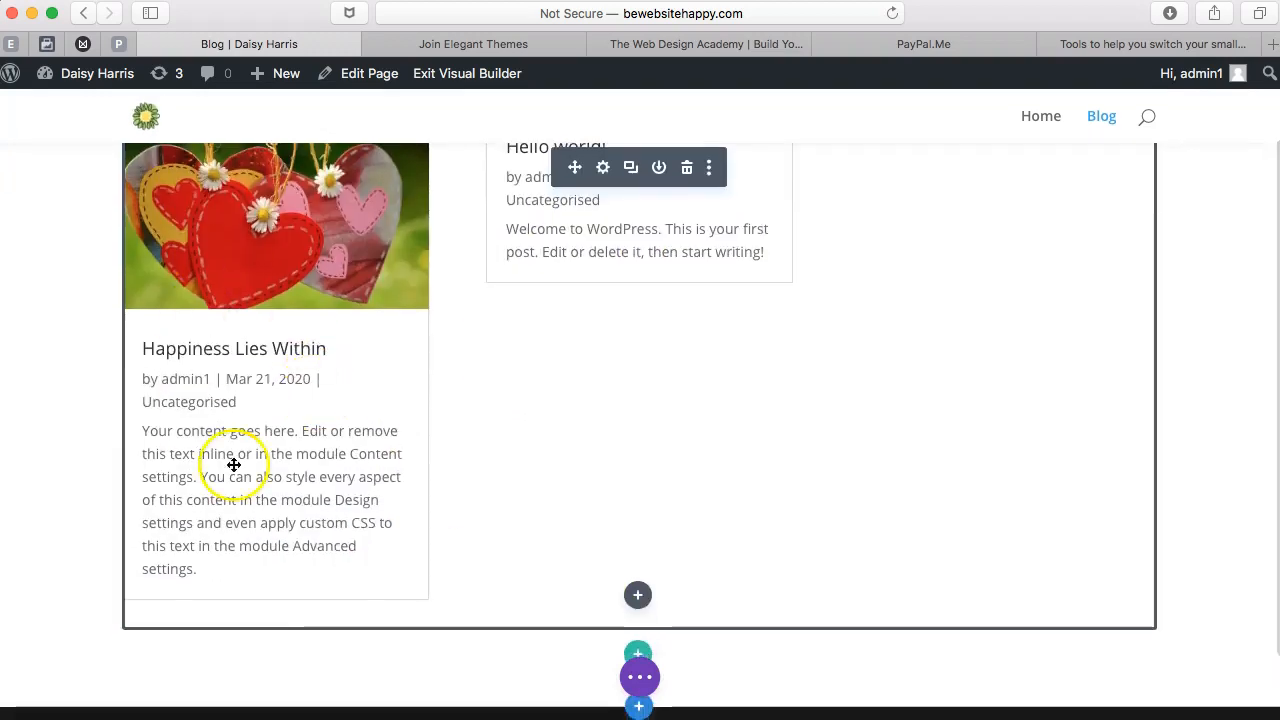
scroll(417, 305, up, 2)
scroll(417, 305, up, 1)
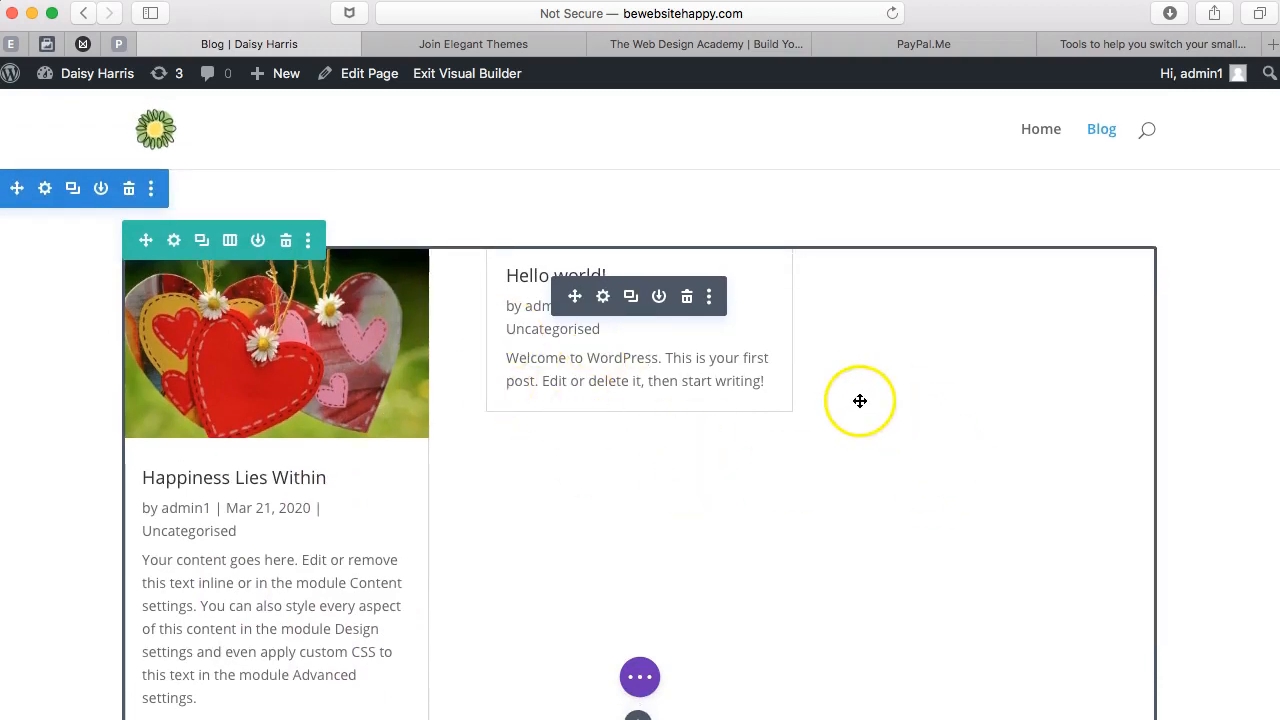
scroll(860, 400, down, 3)
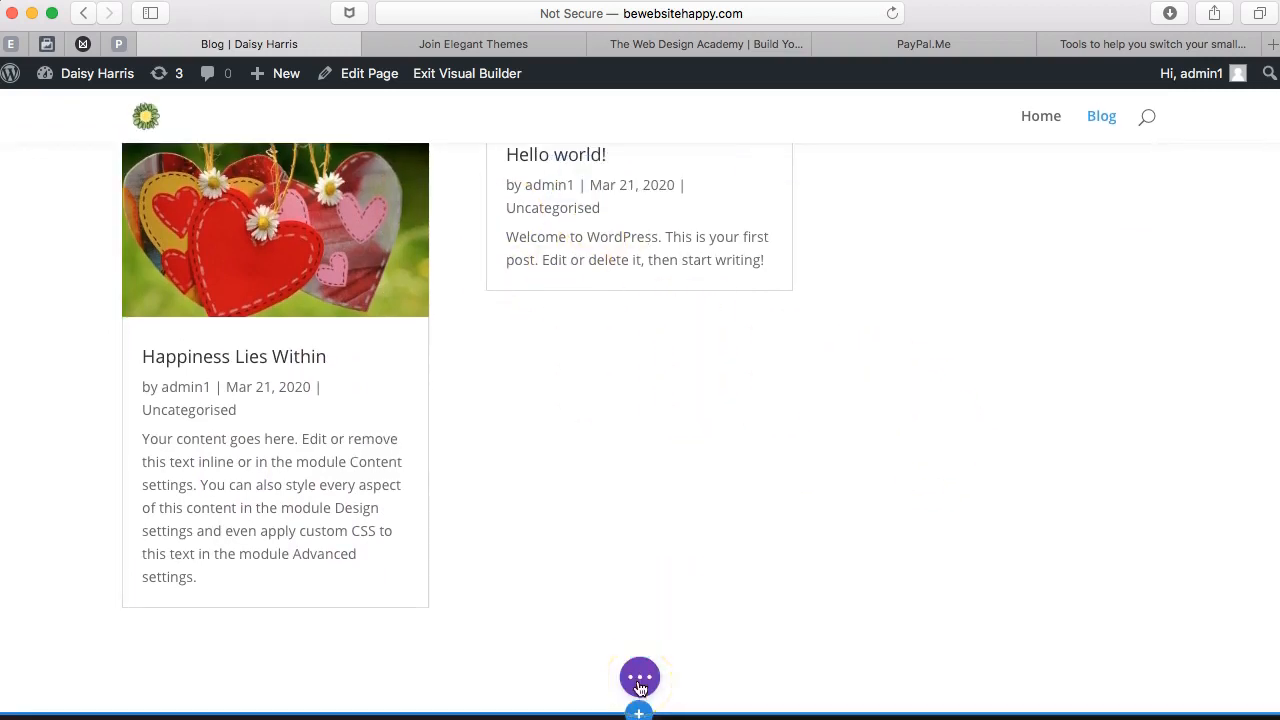
scroll(420, 280, up, 3)
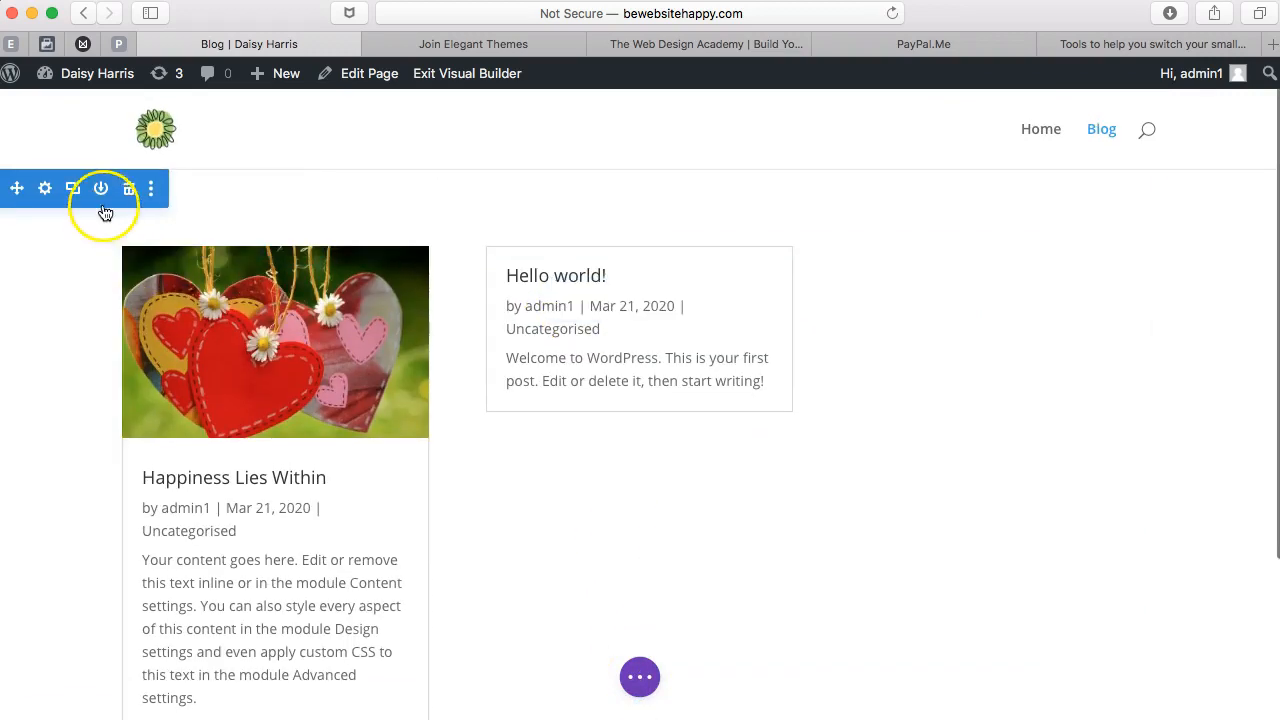
Set the section background image to Twitterheader_1500pxX500px.jpg from the Media Library and save
click(47, 191)
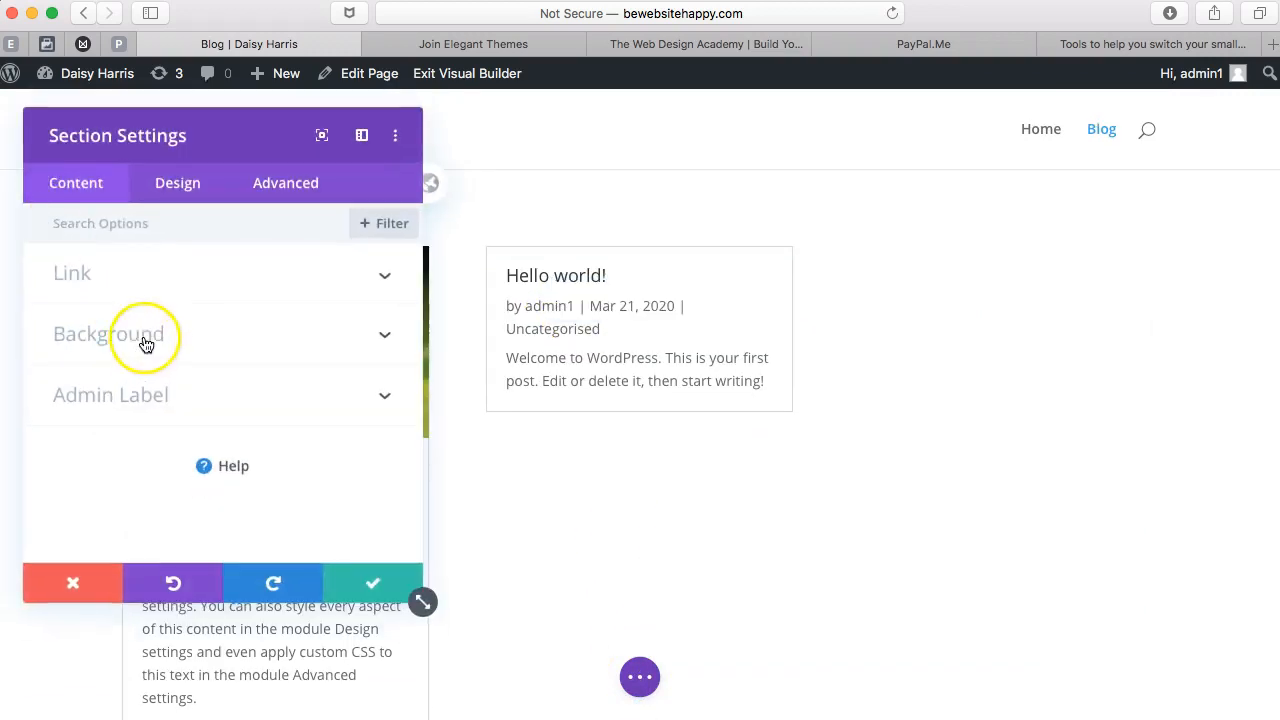
click(143, 338)
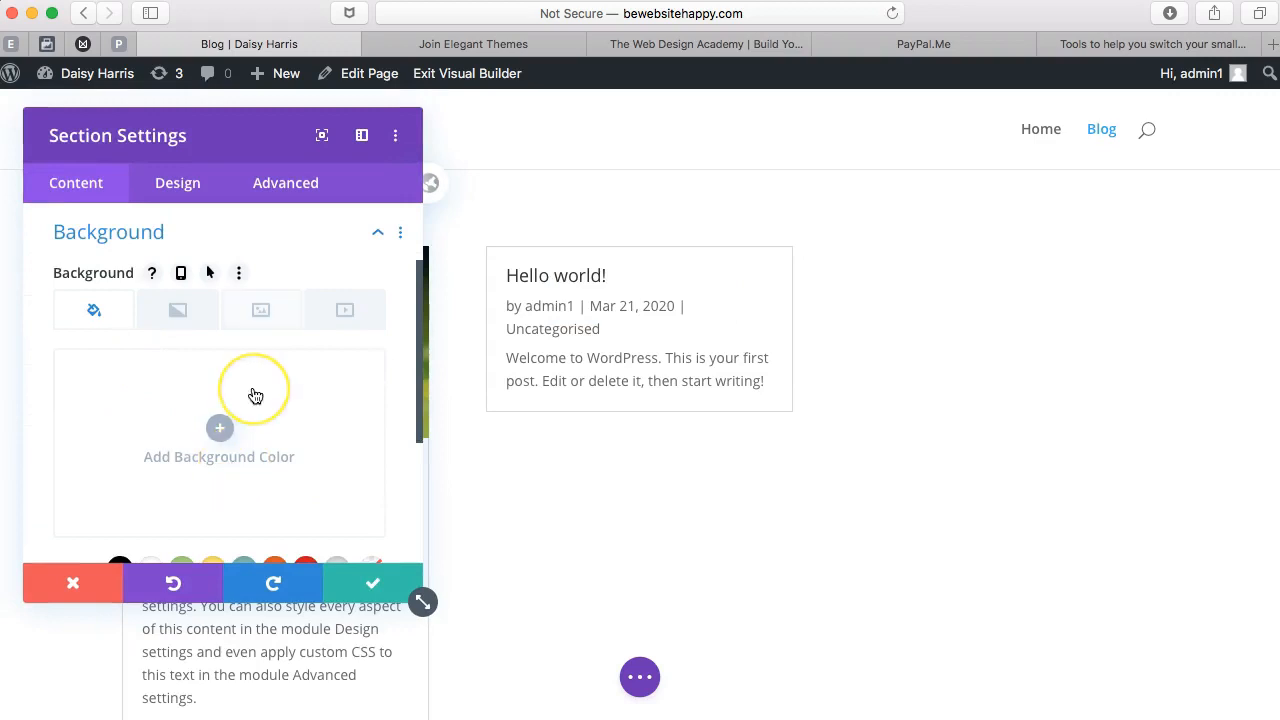
click(261, 312)
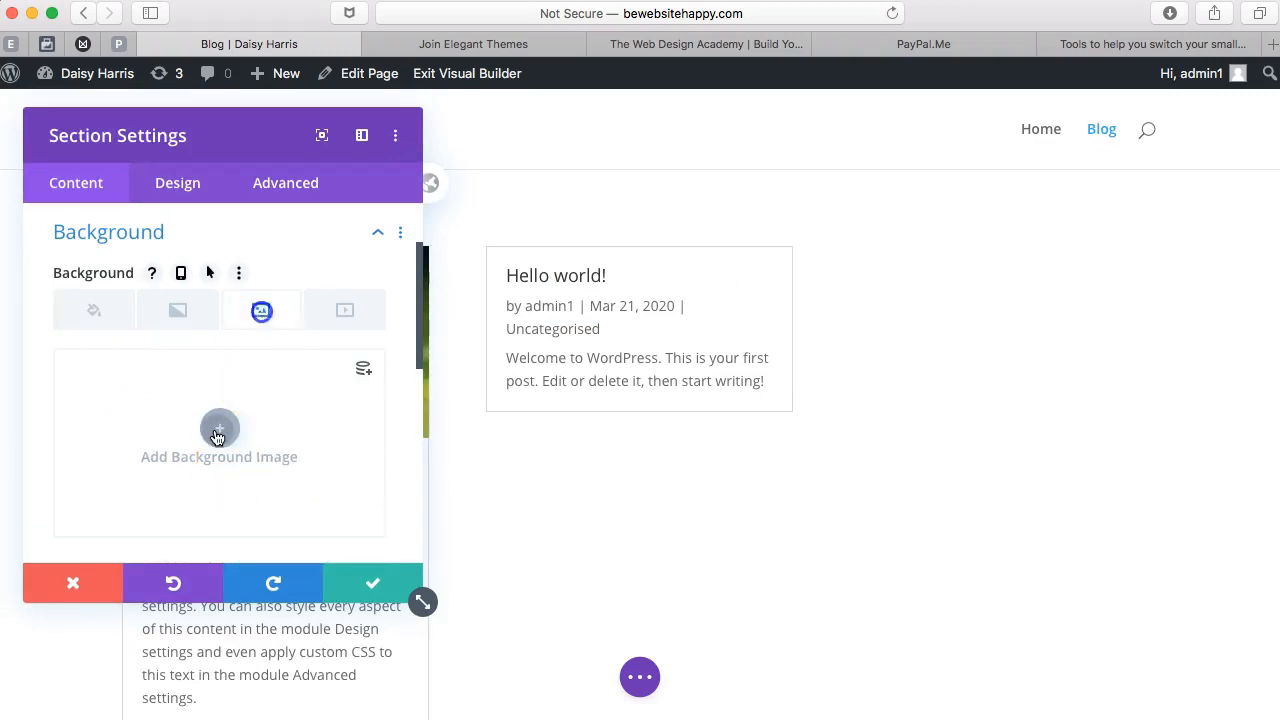
click(219, 428)
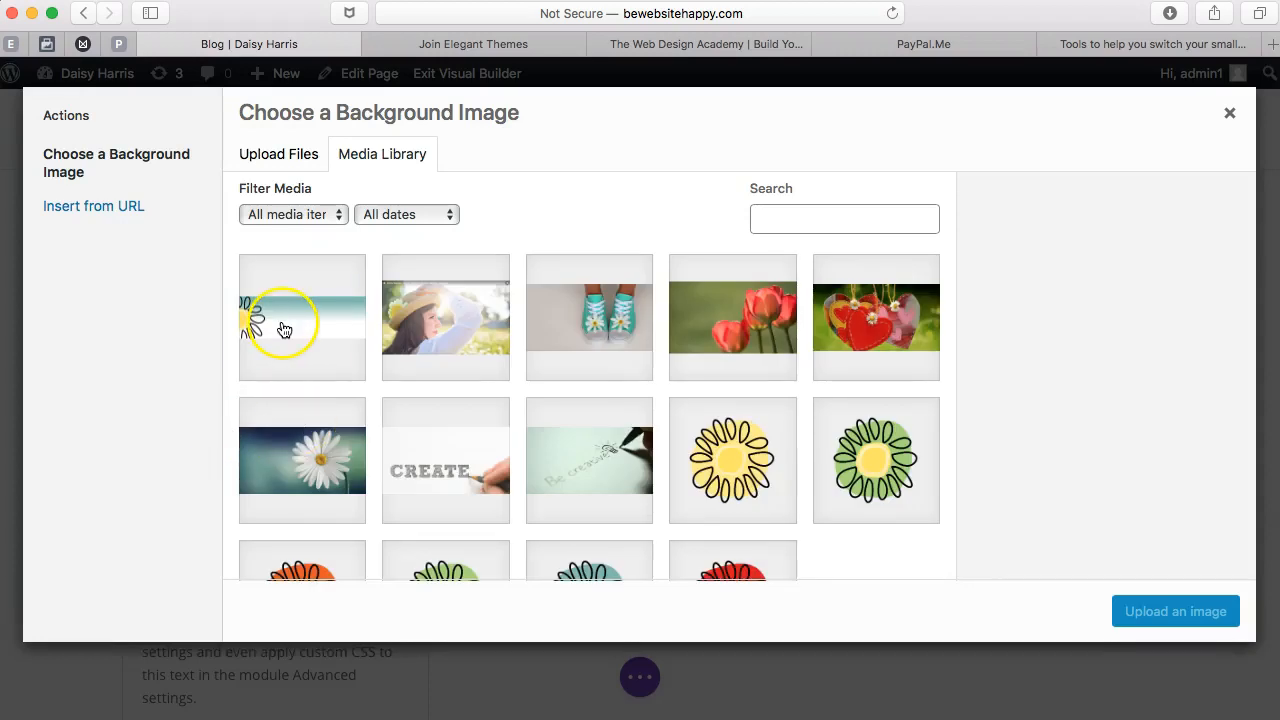
click(283, 328)
click(1155, 618)
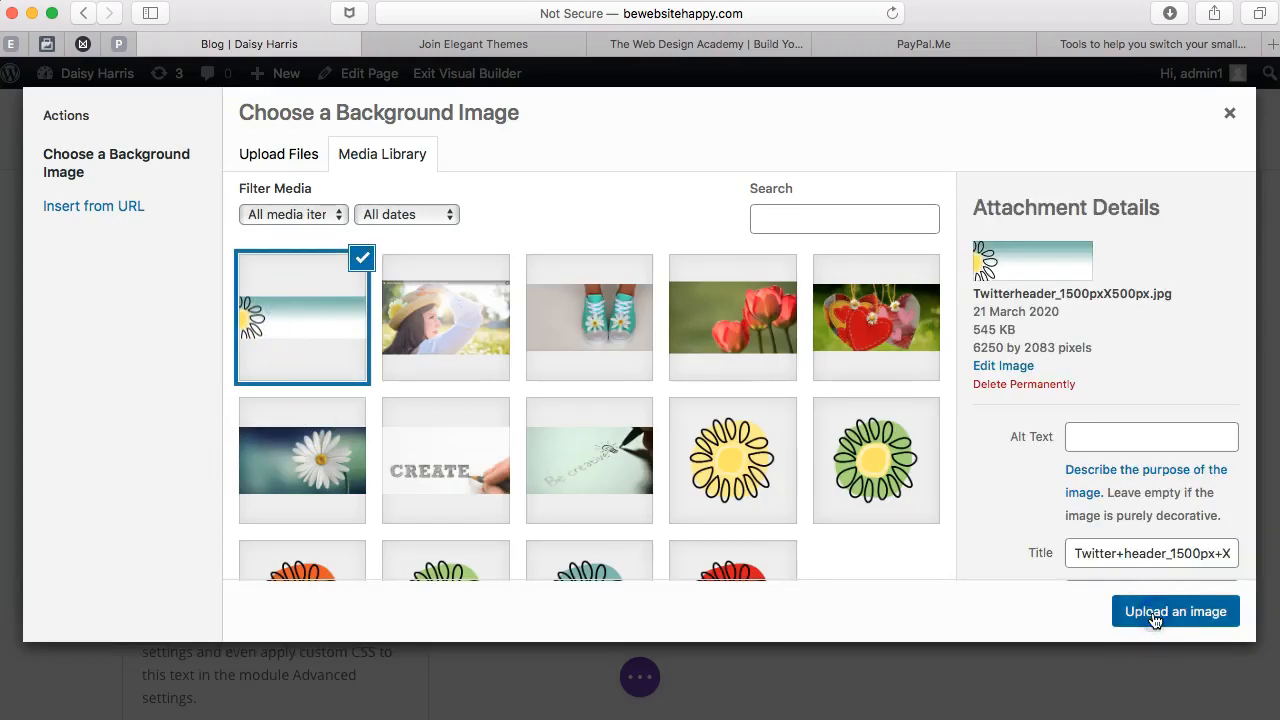
click(421, 582)
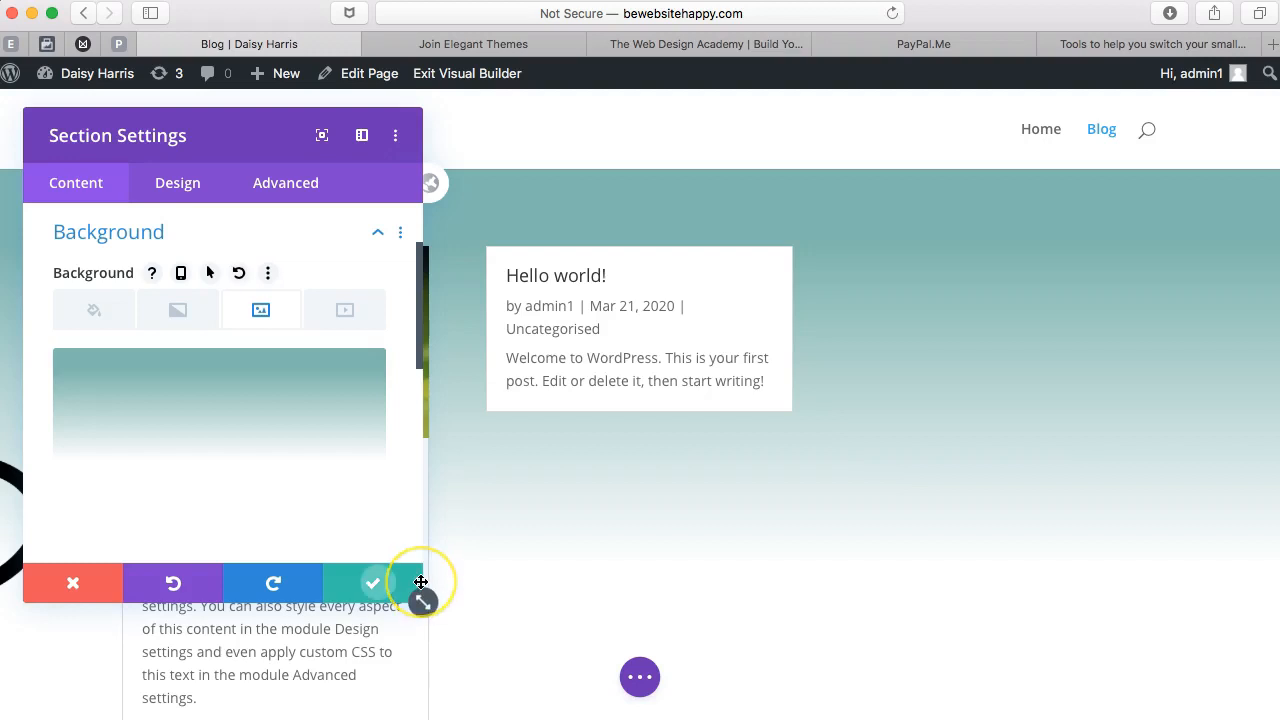
click(379, 582)
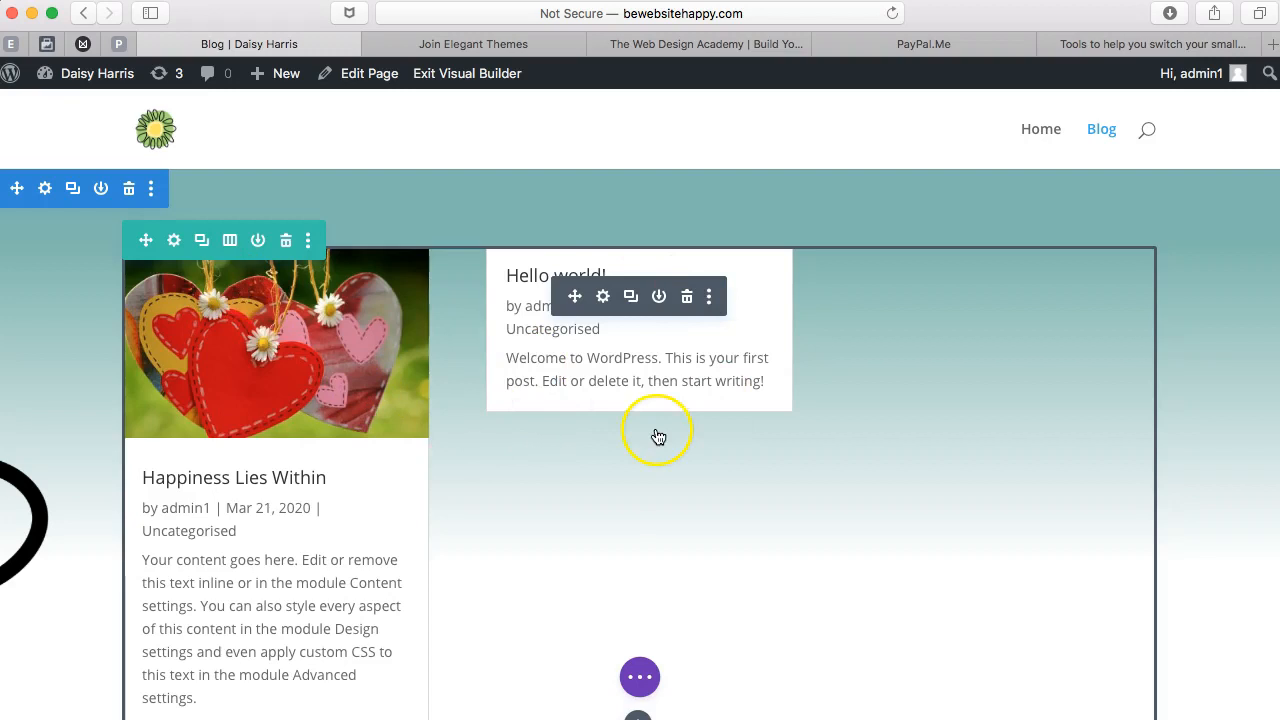
scroll(658, 437, down, 2)
scroll(626, 437, up, 2)
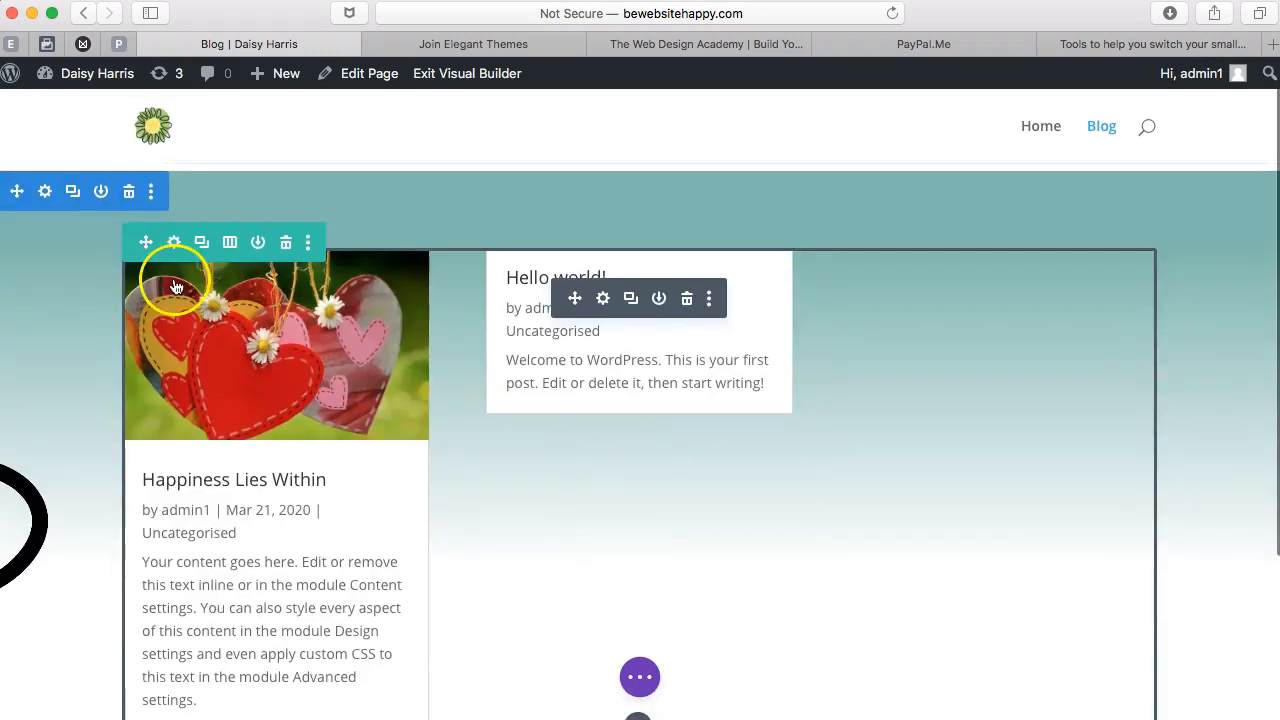
click(44, 191)
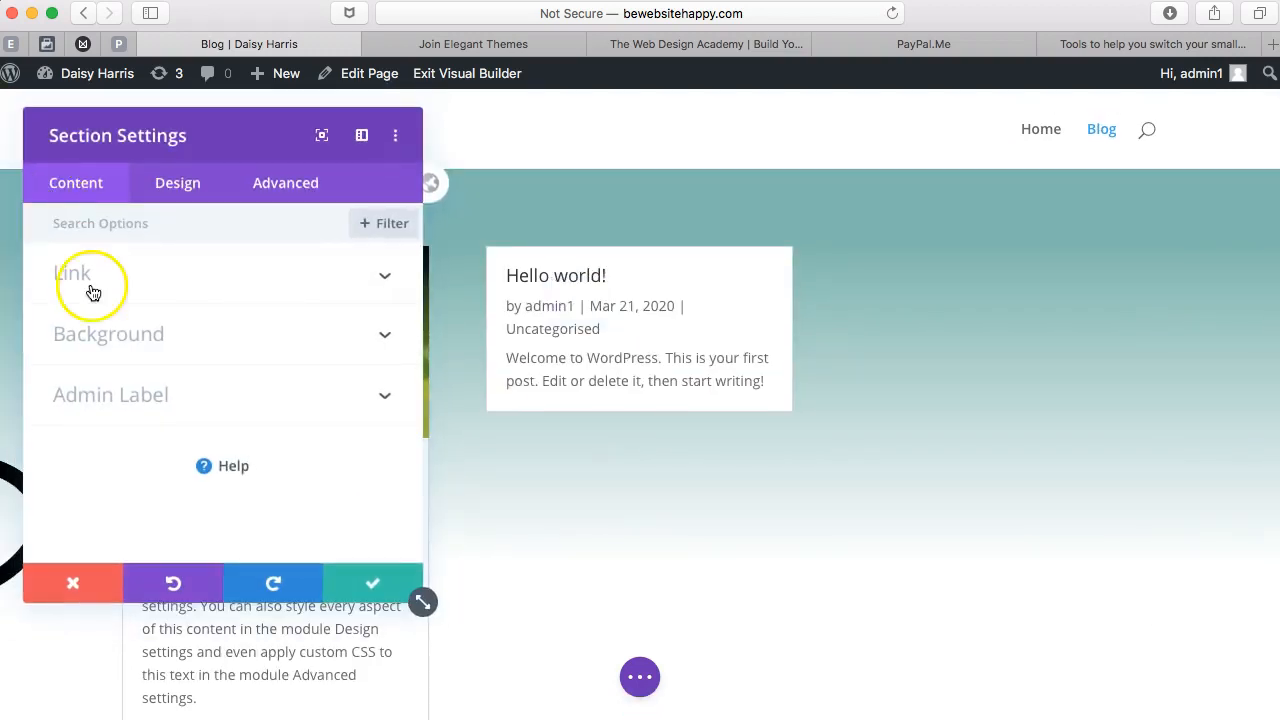
click(163, 340)
click(262, 311)
click(362, 385)
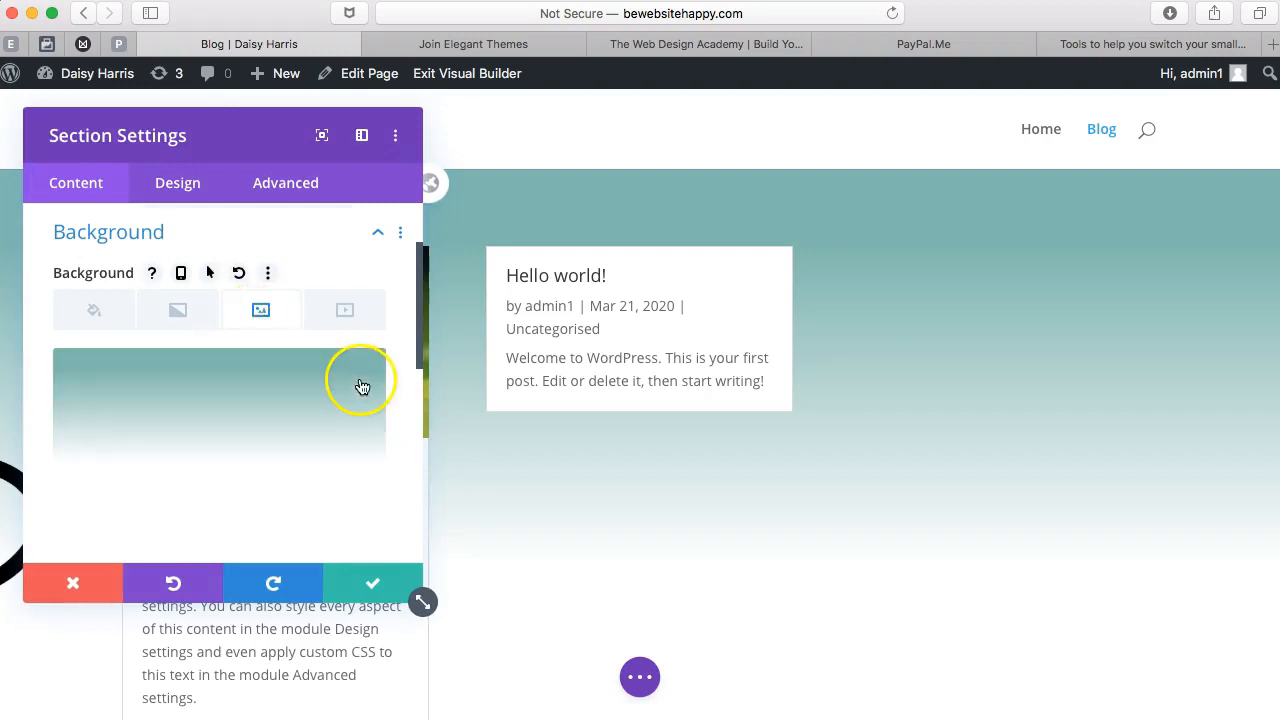
click(357, 377)
click(94, 312)
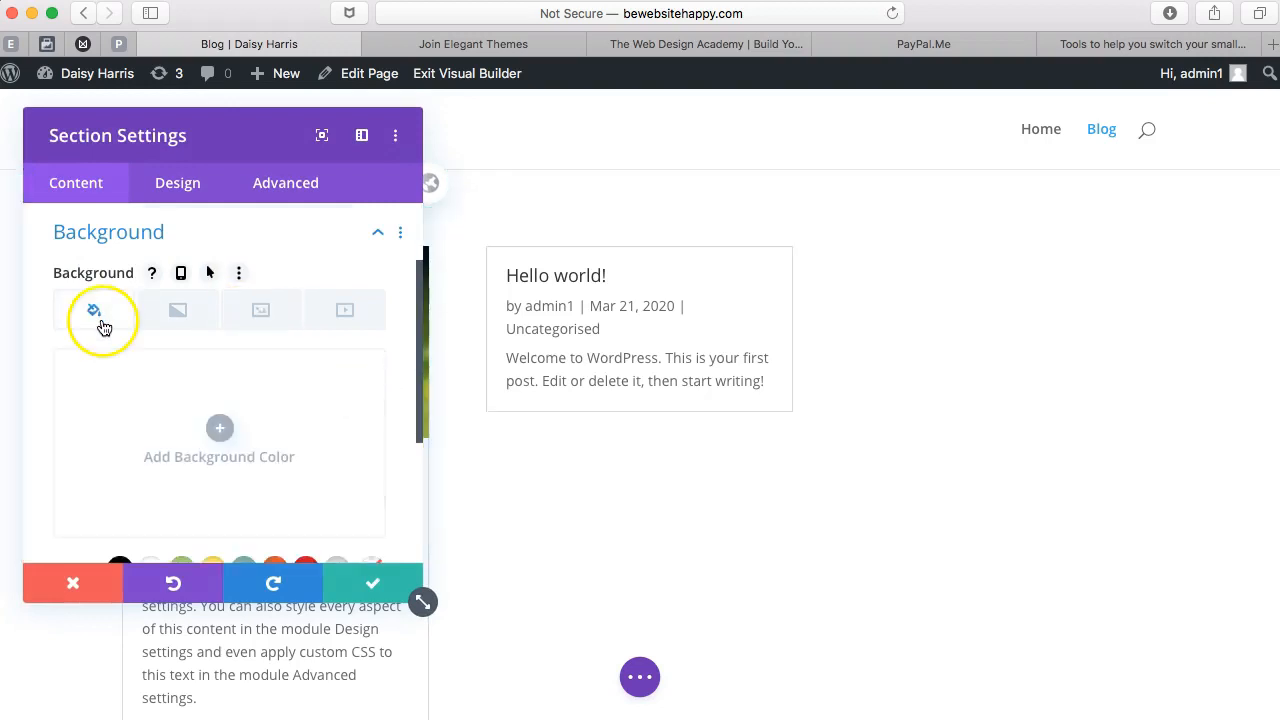
scroll(214, 425, down, 2)
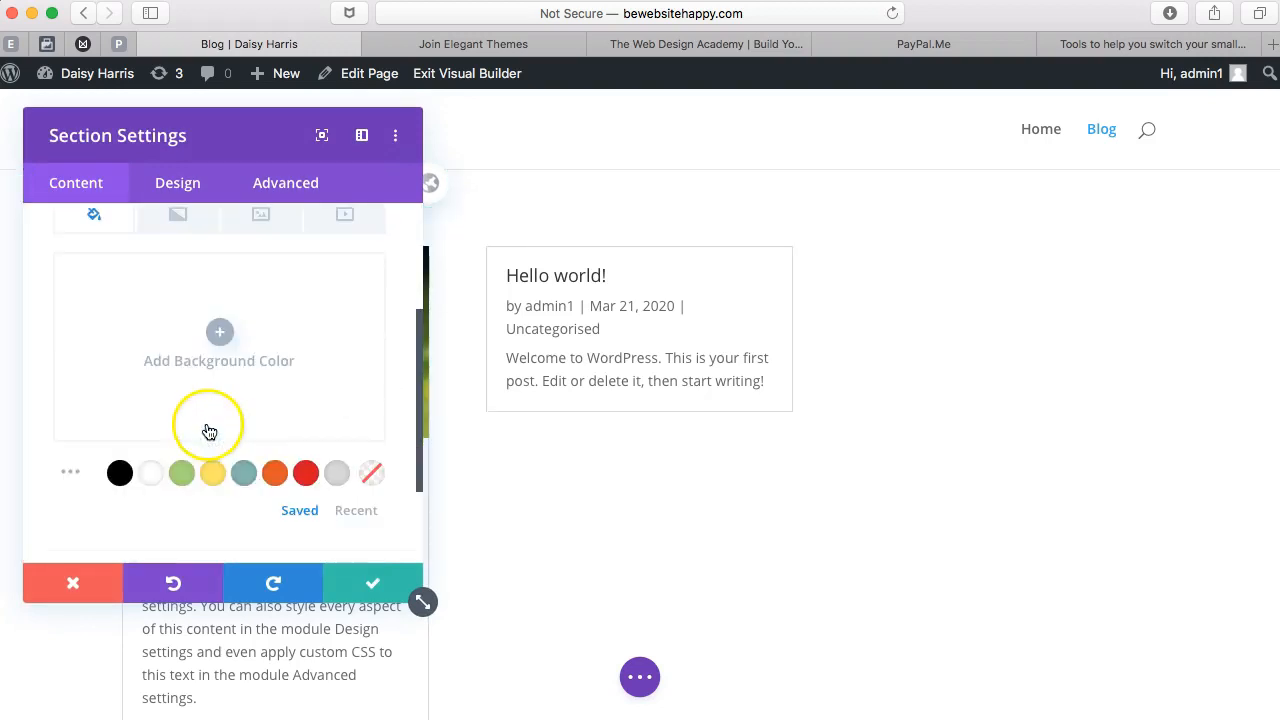
click(255, 478)
click(371, 584)
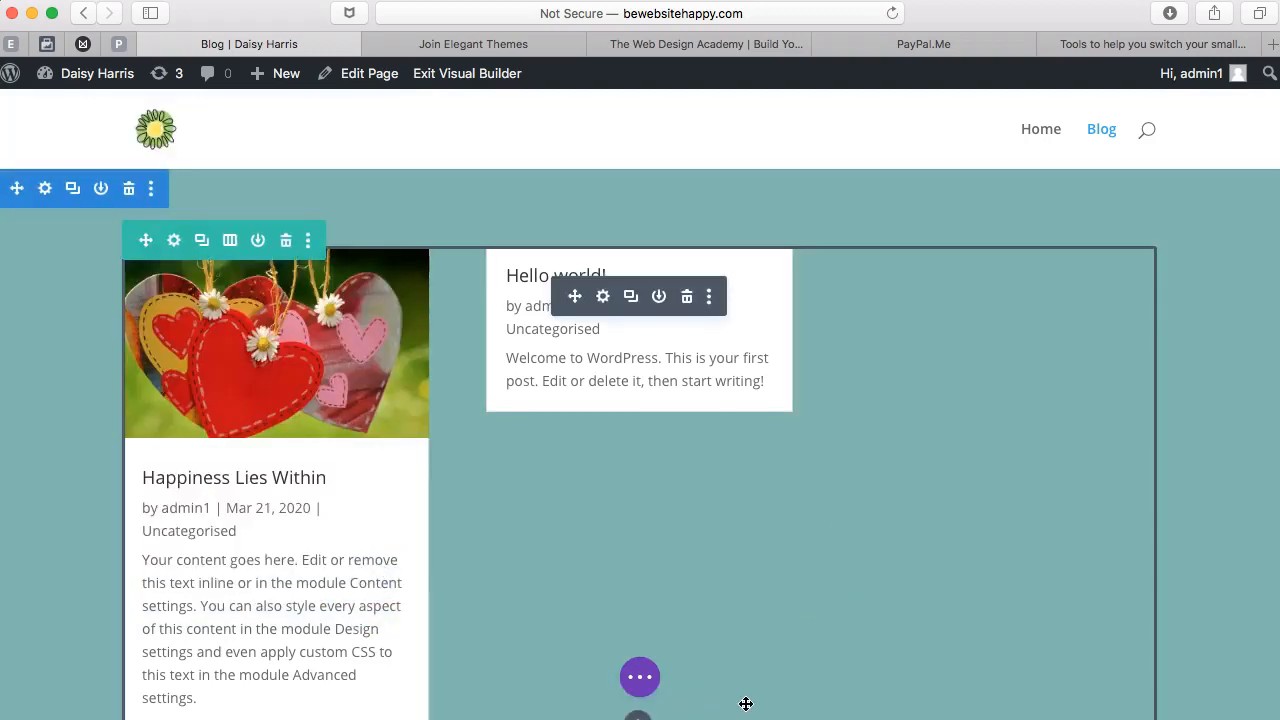
scroll(746, 700, down, 5)
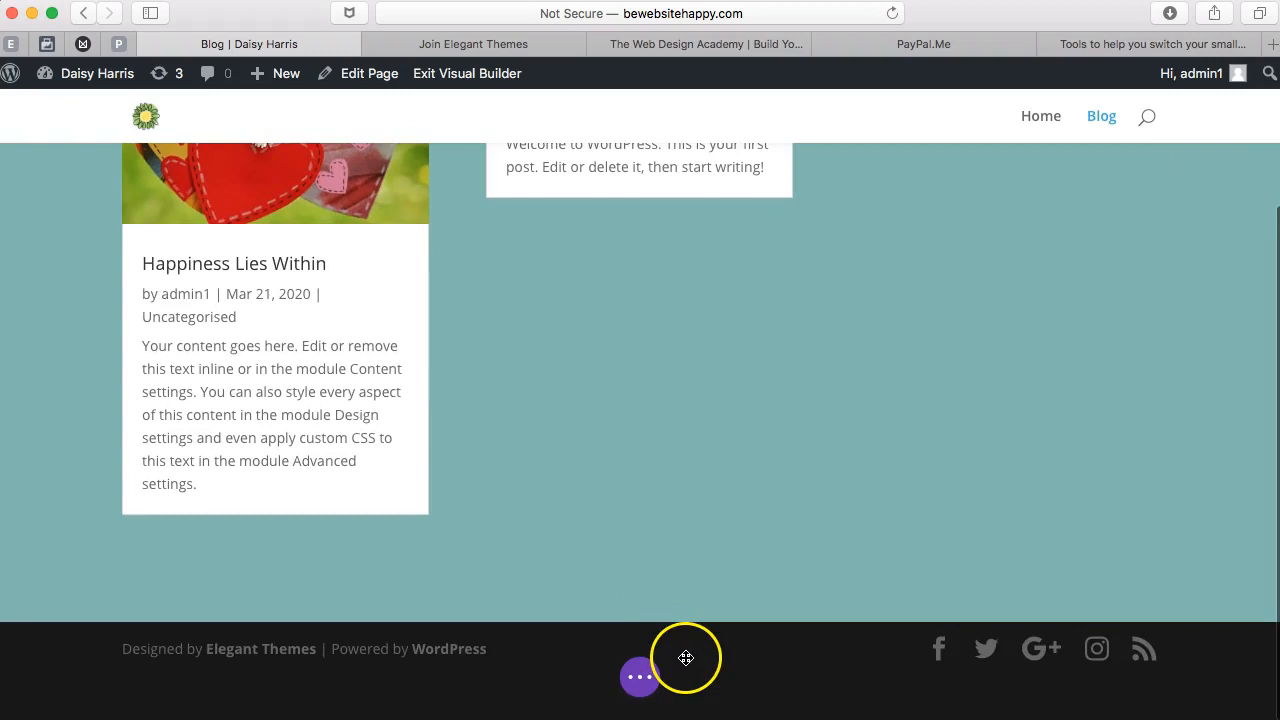
scroll(686, 657, up, 5)
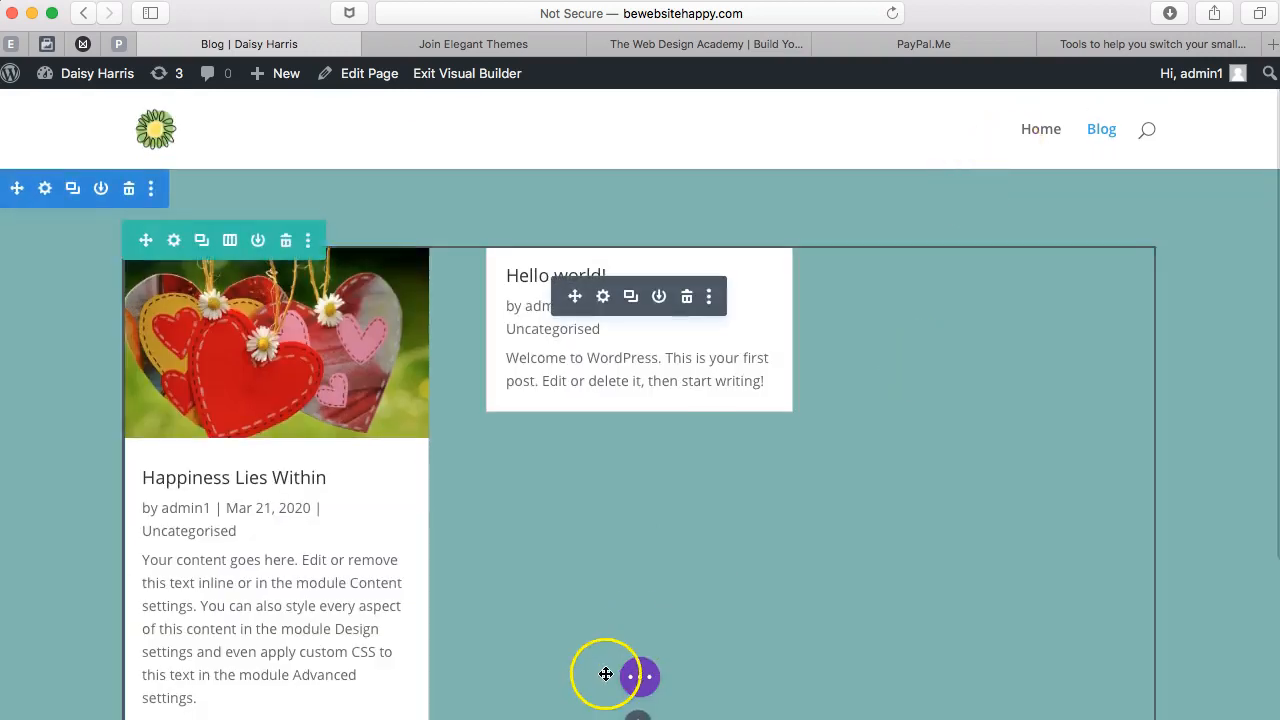
Save the Blog page from the builder options and with Cmd+S, then exit the Visual Builder
click(635, 683)
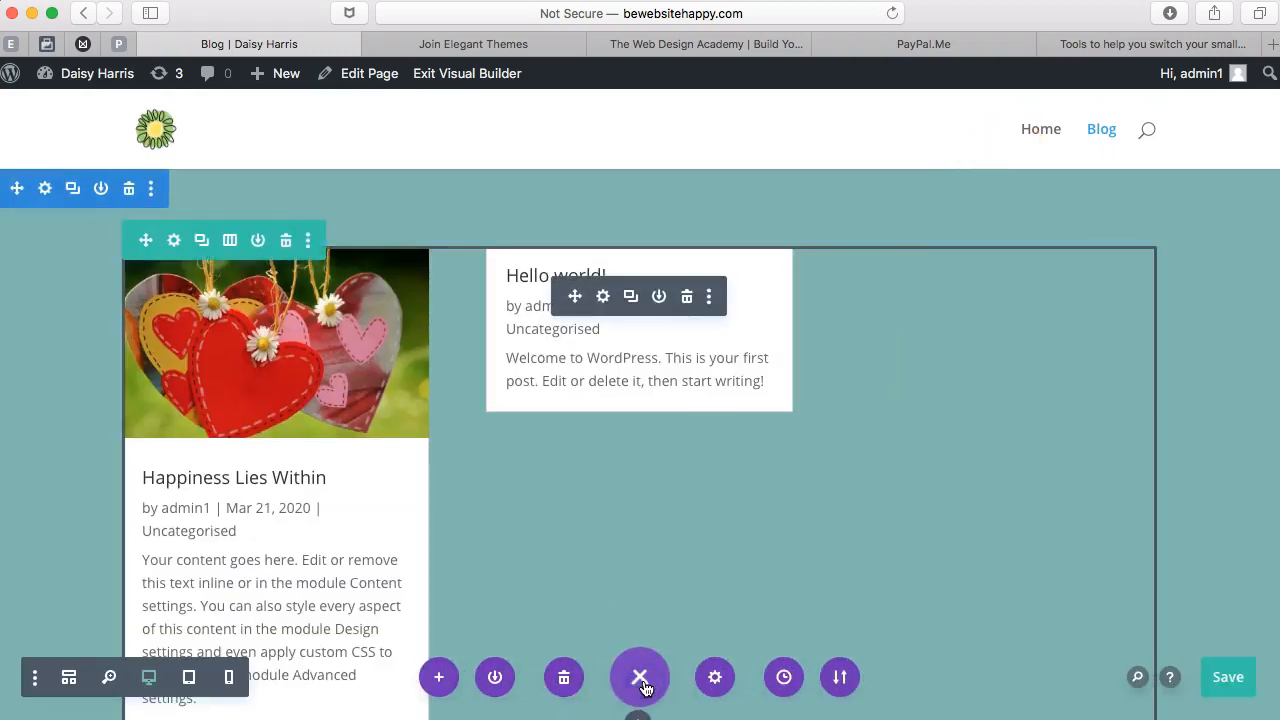
click(1232, 678)
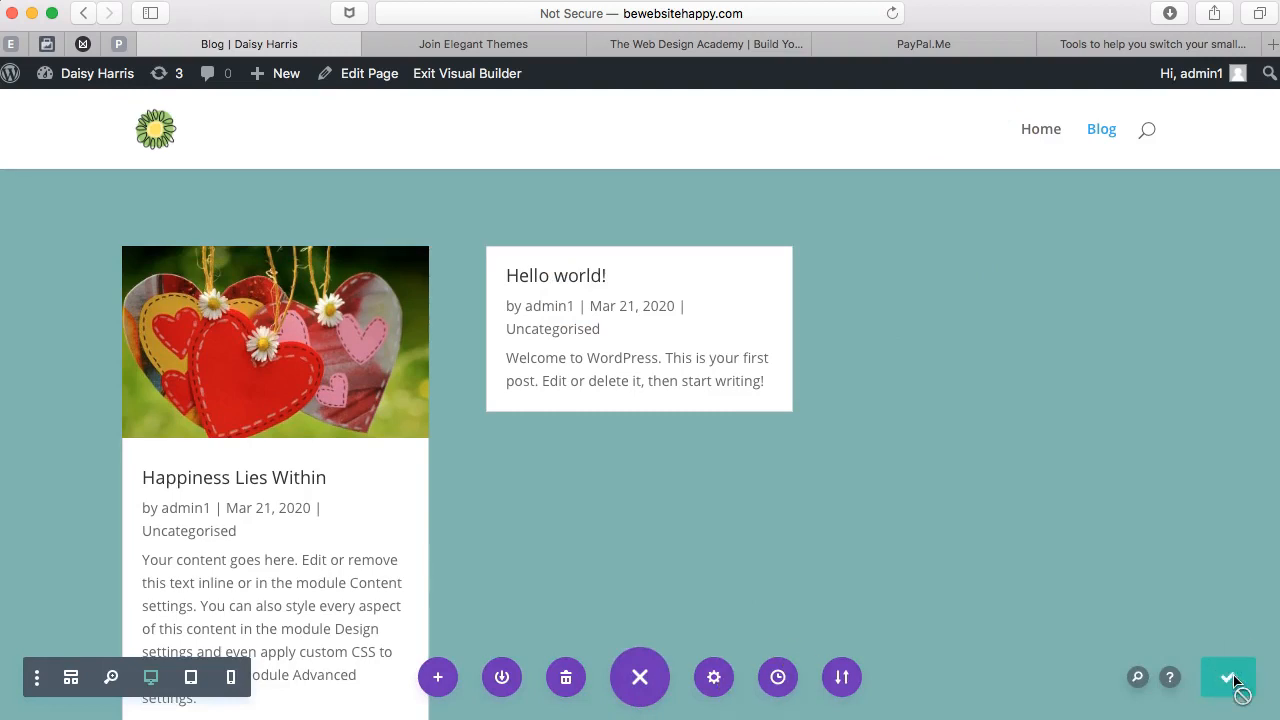
click(1037, 134)
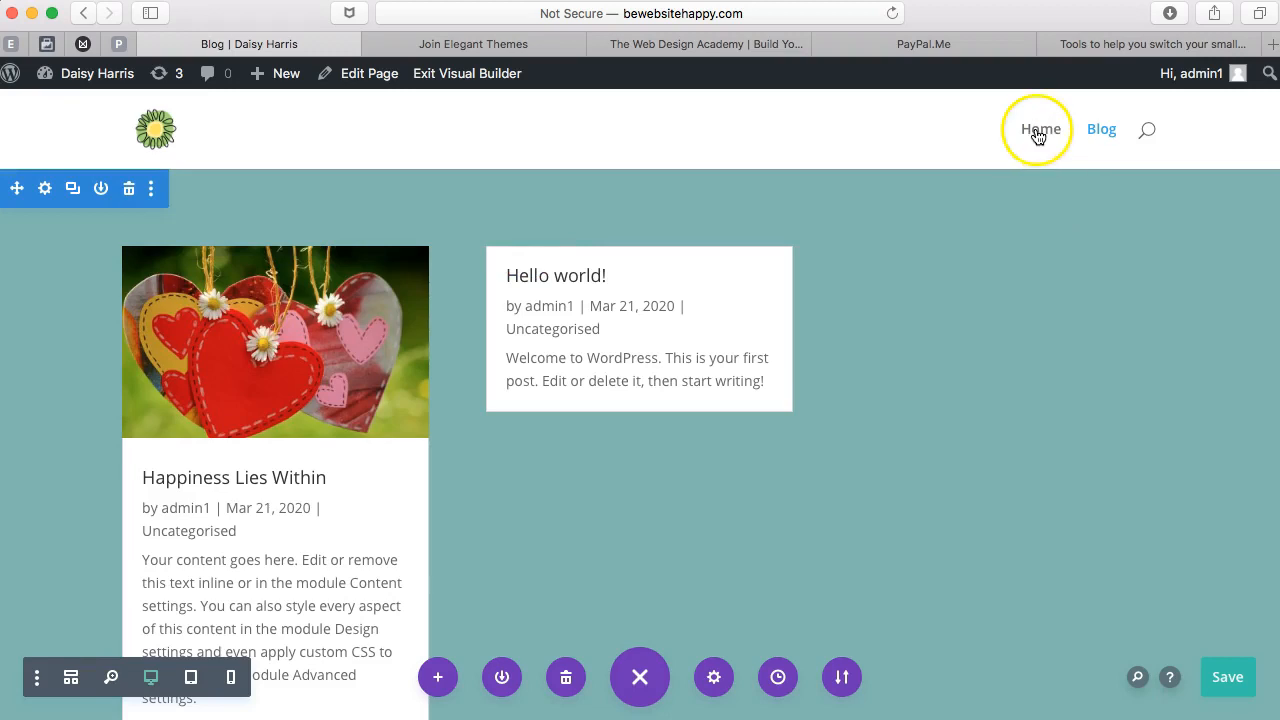
click(1038, 137)
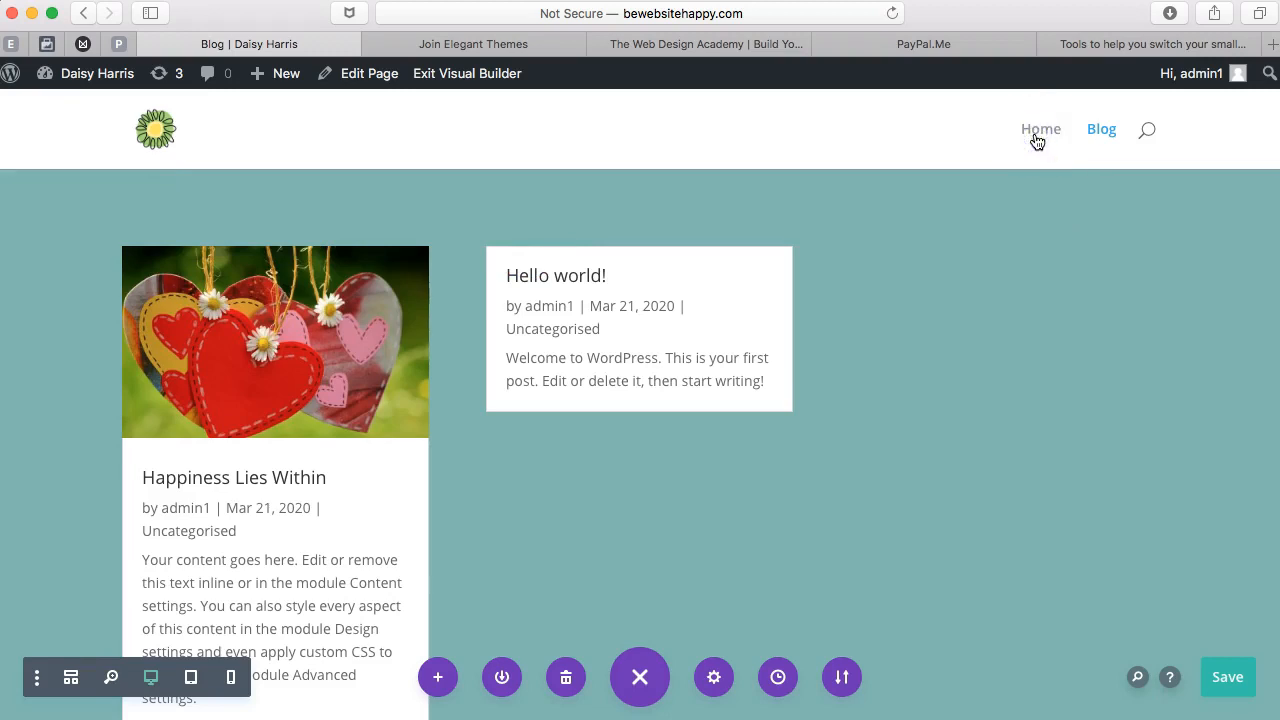
click(1021, 163)
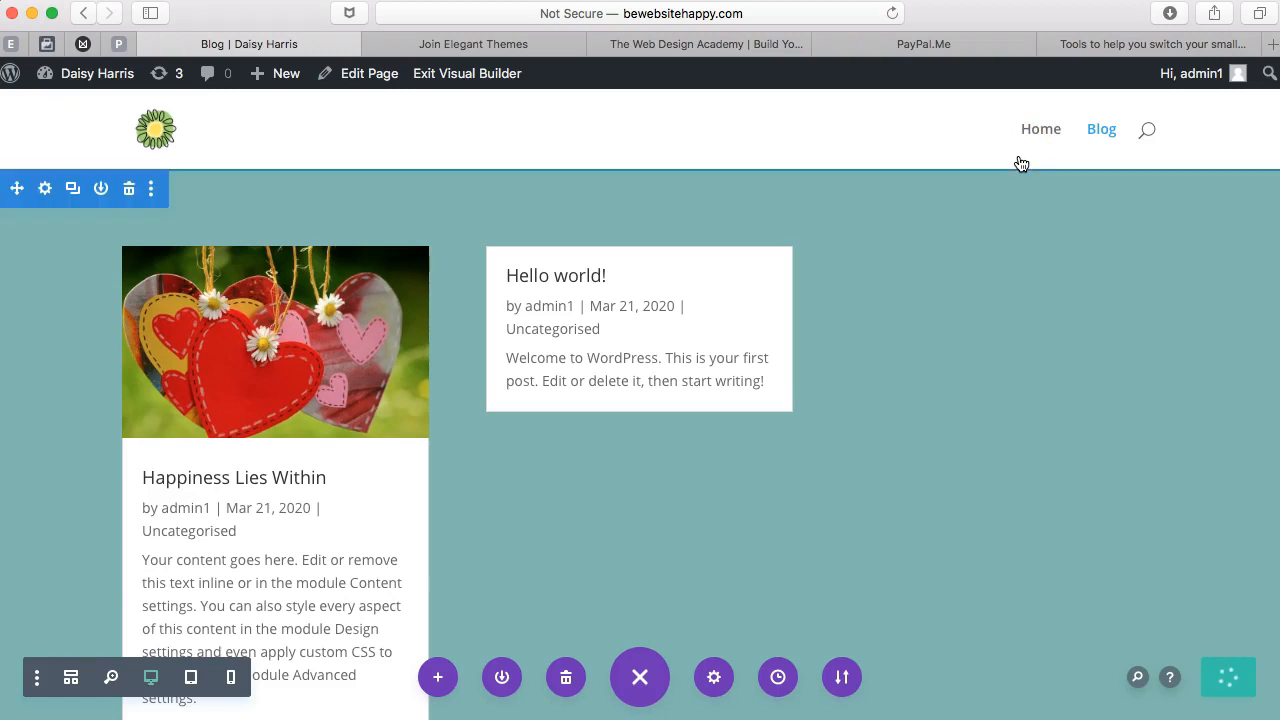
key(super+s)
click(486, 78)
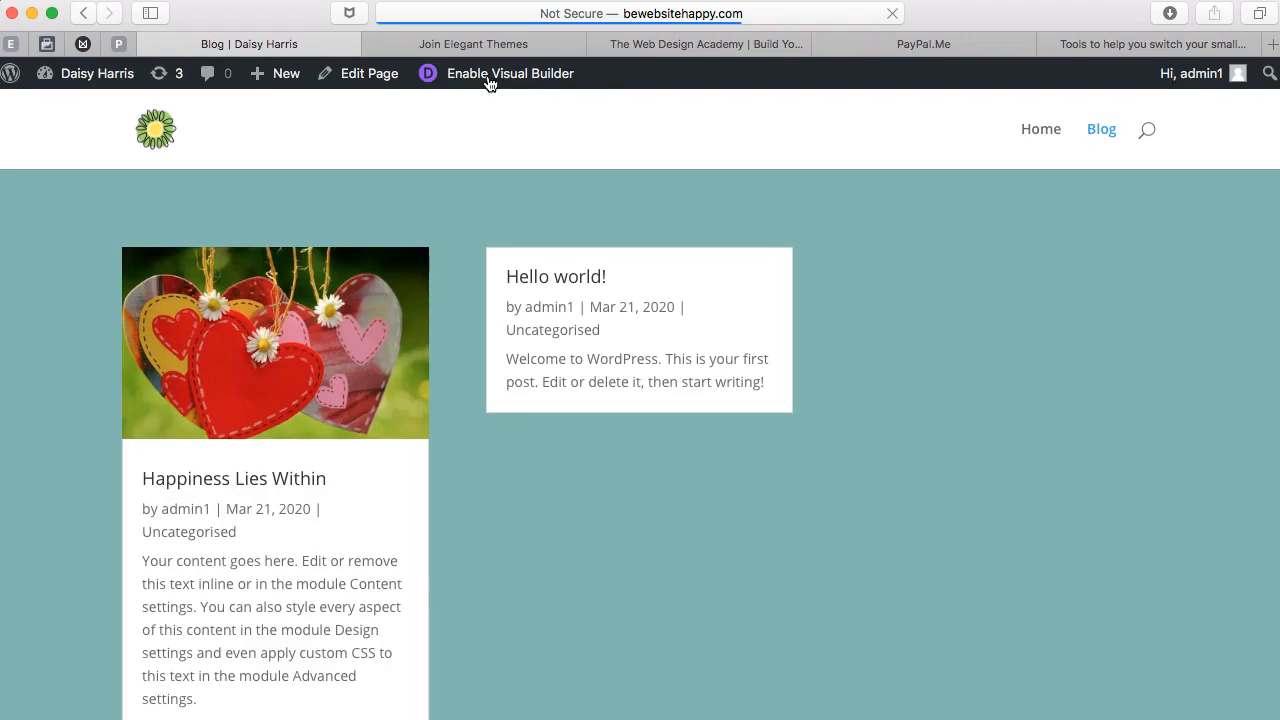
Go to the Home page and scroll through the sneakers hero, Book Now and daisy sections
click(1050, 131)
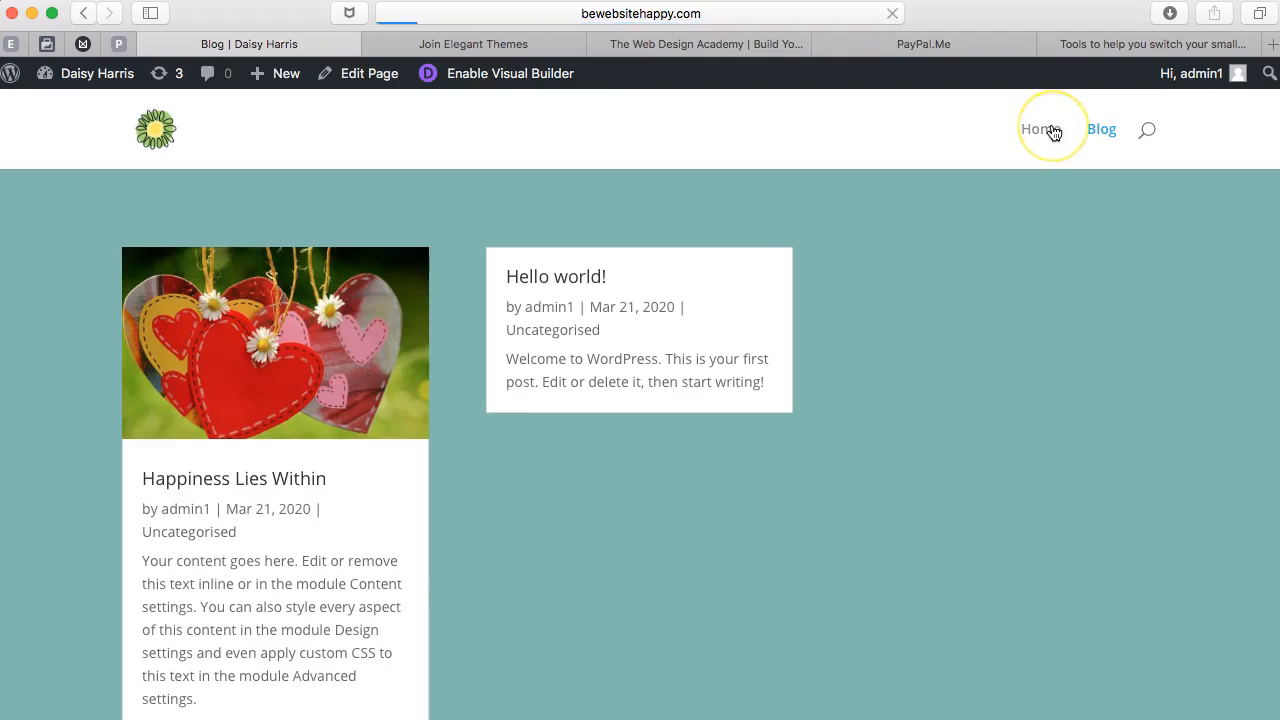
click(1052, 130)
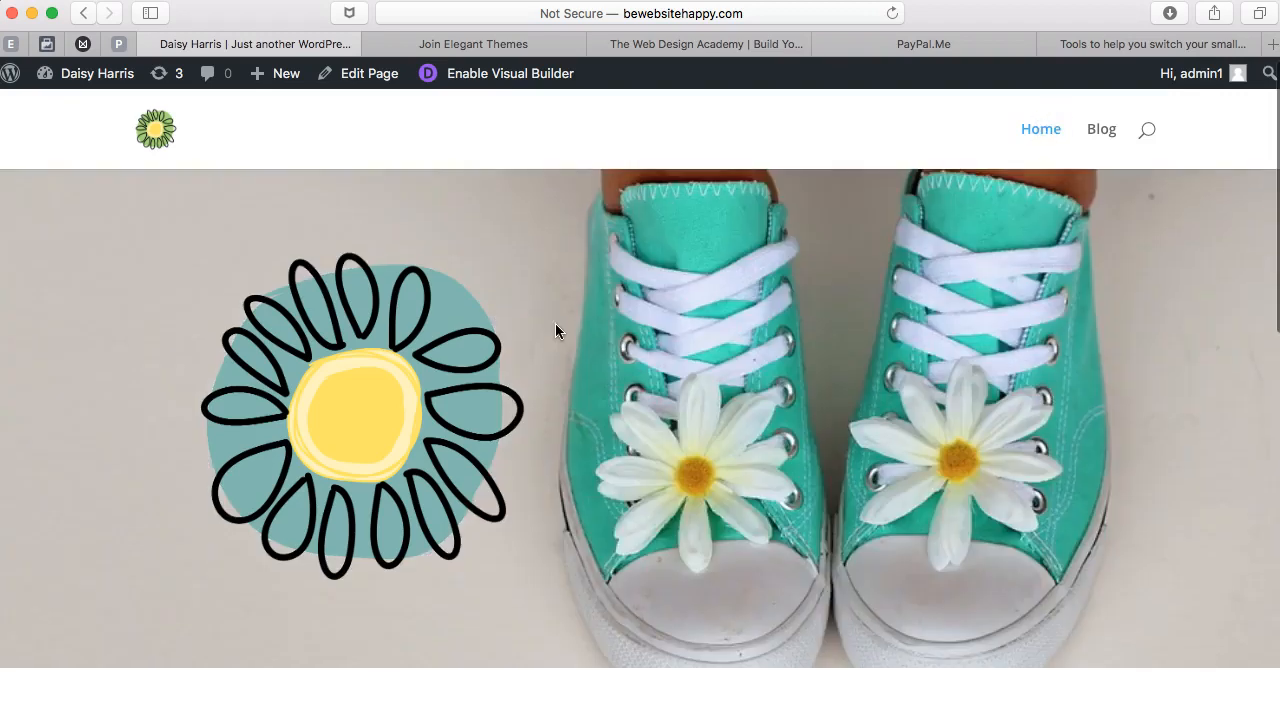
scroll(555, 331, down, 10)
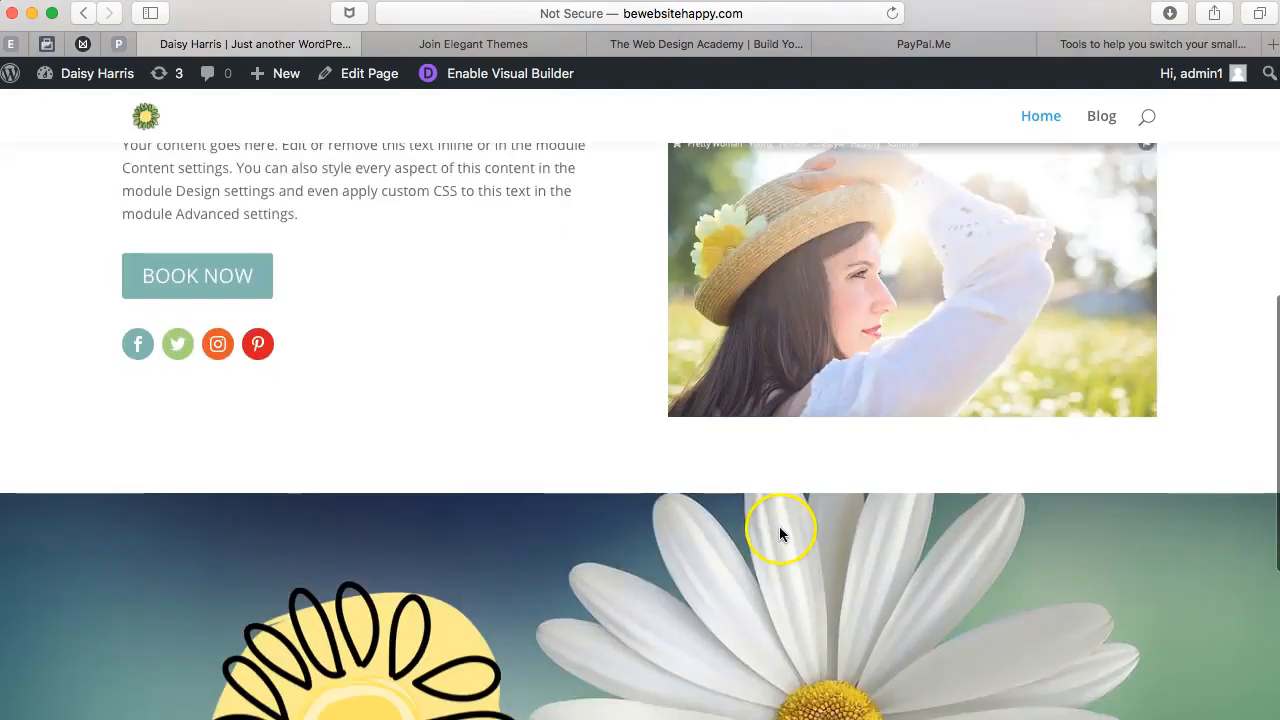
scroll(779, 525, up, 3)
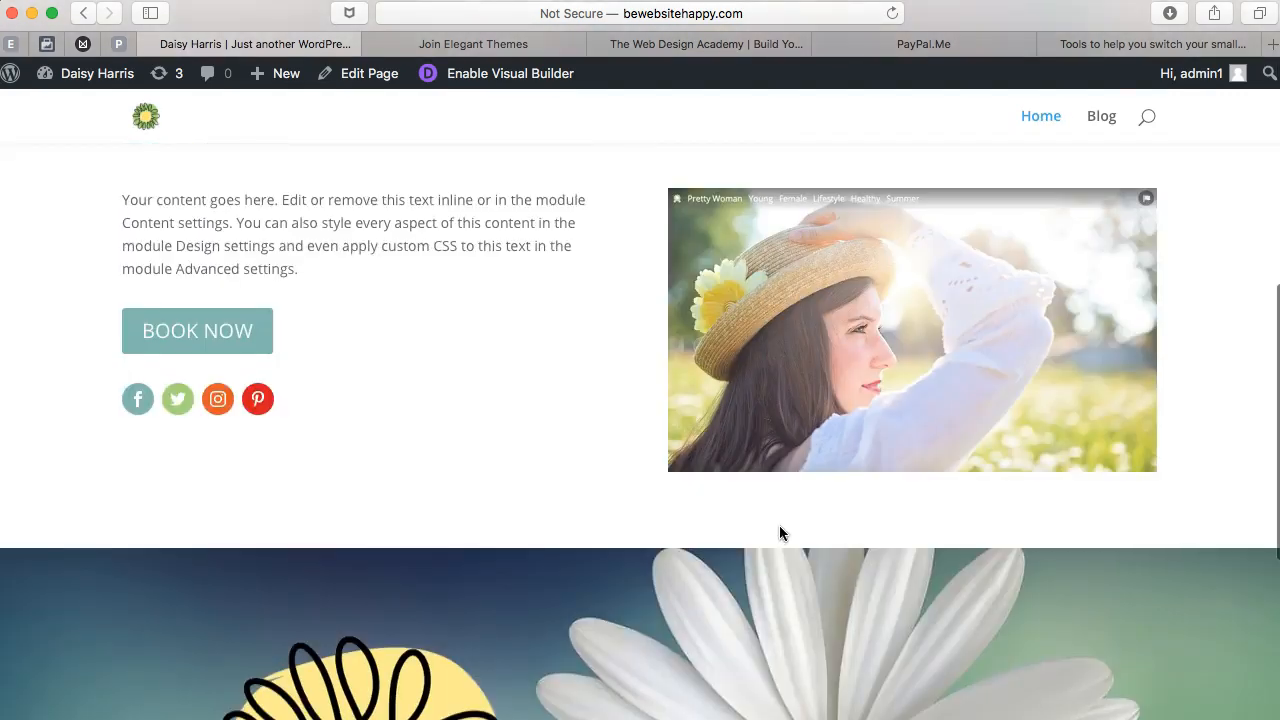
scroll(779, 525, up, 1)
scroll(779, 525, down, 2)
scroll(779, 533, down, 3)
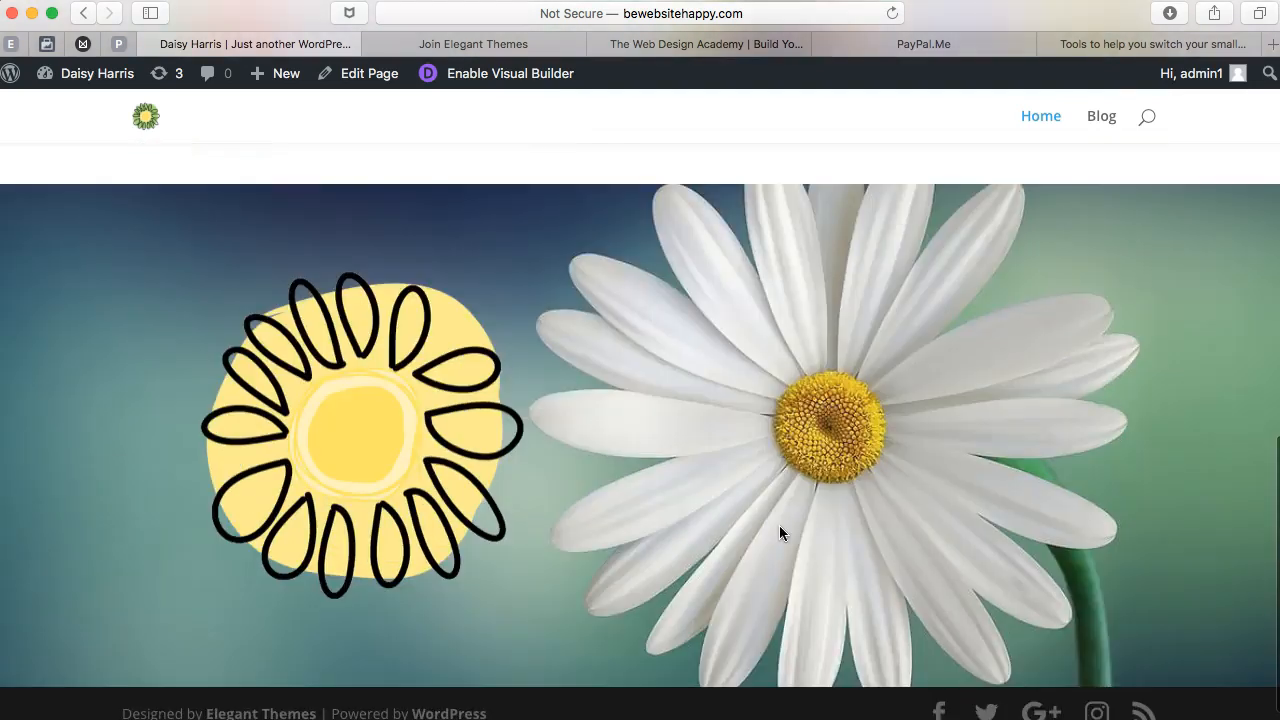
click(783, 493)
scroll(669, 291, up, 8)
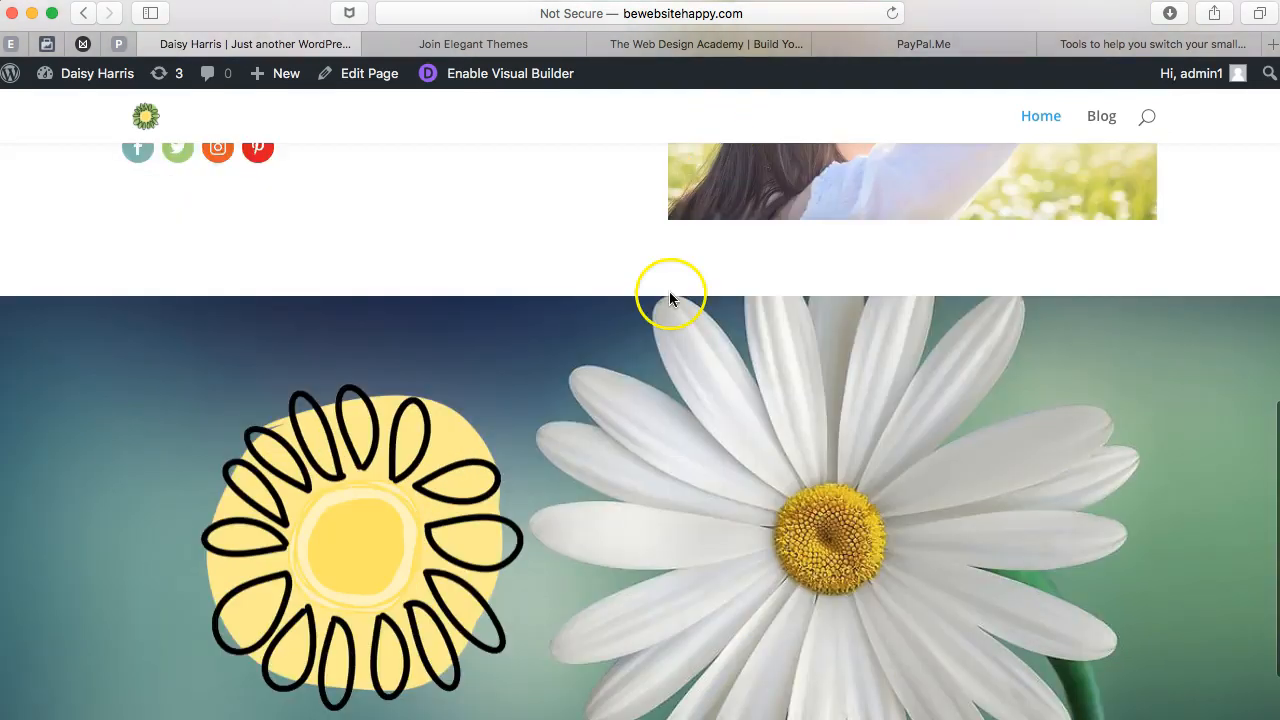
scroll(668, 292, up, 3)
scroll(669, 292, down, 3)
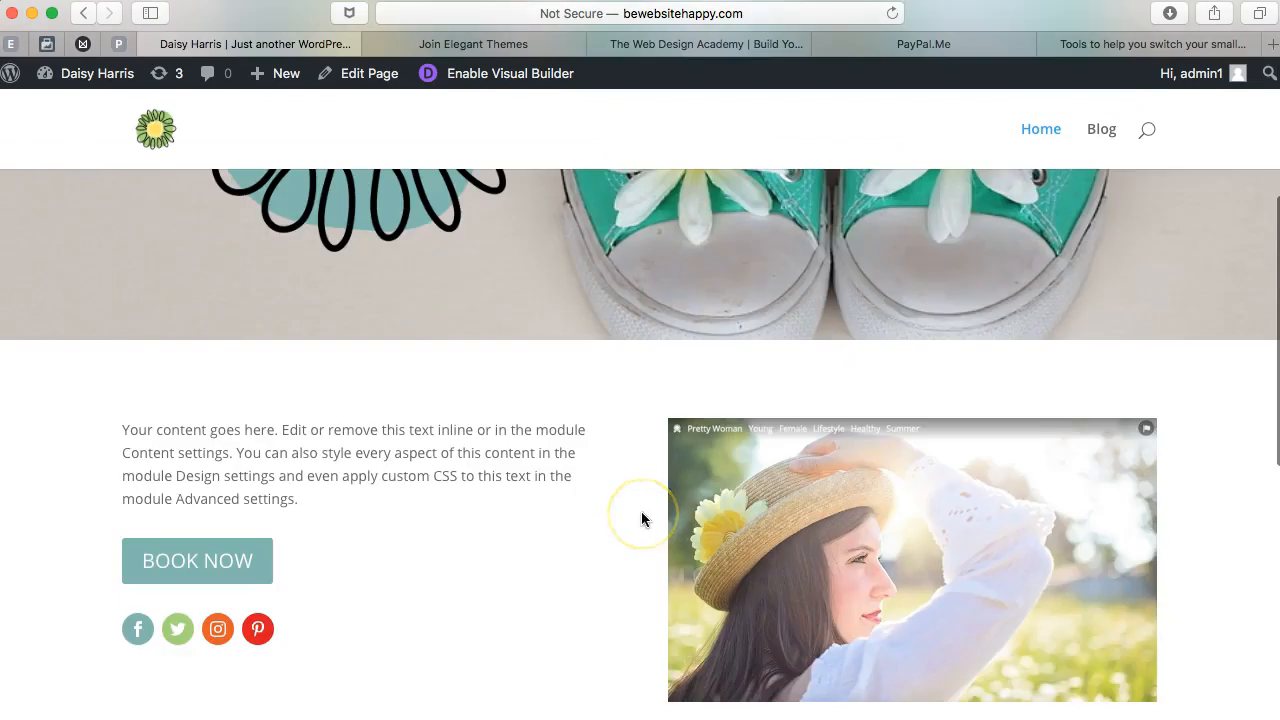
Turn on the Visual Builder for the Home page and add a new section below the daisy section
scroll(641, 511, down, 5)
click(484, 80)
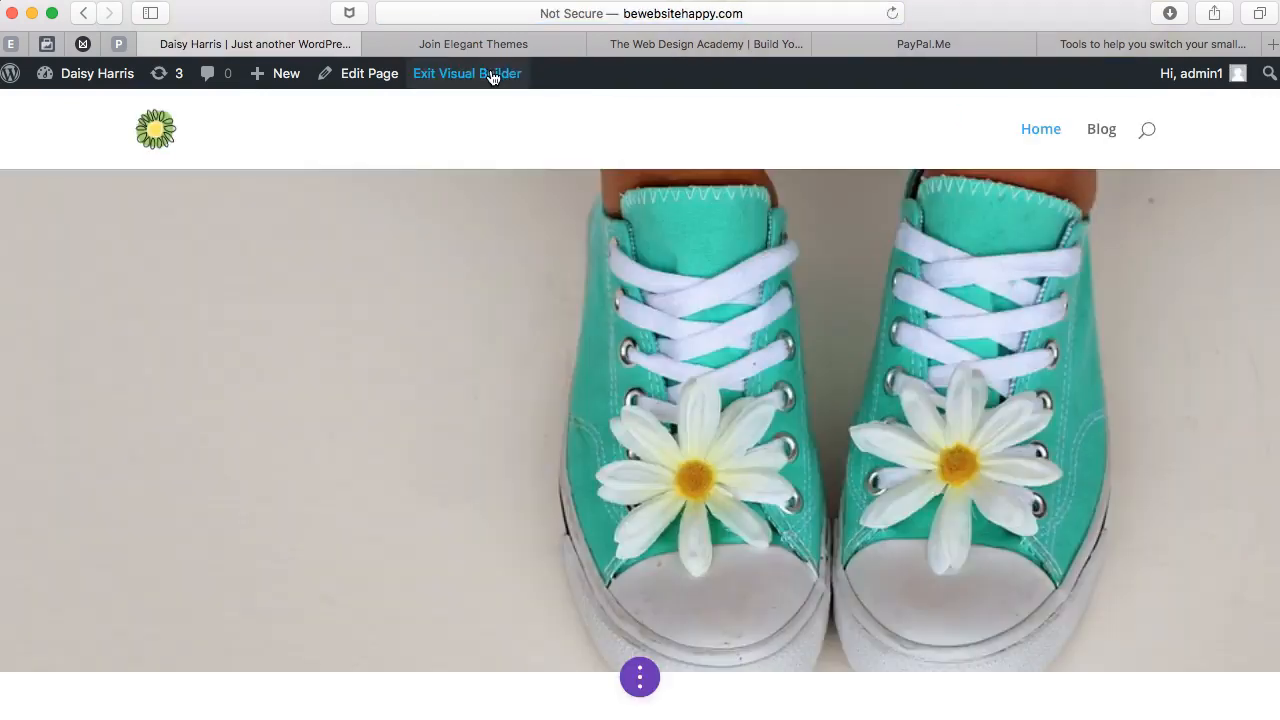
scroll(666, 440, down, 10)
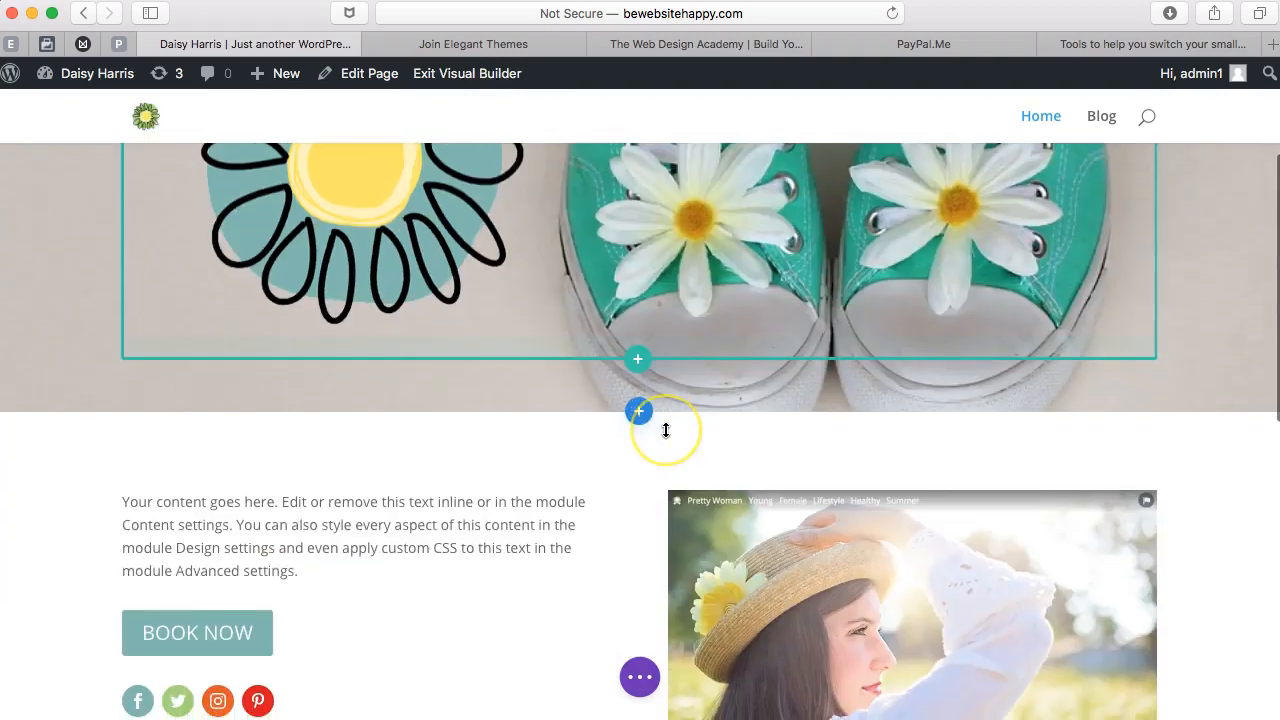
scroll(666, 430, down, 3)
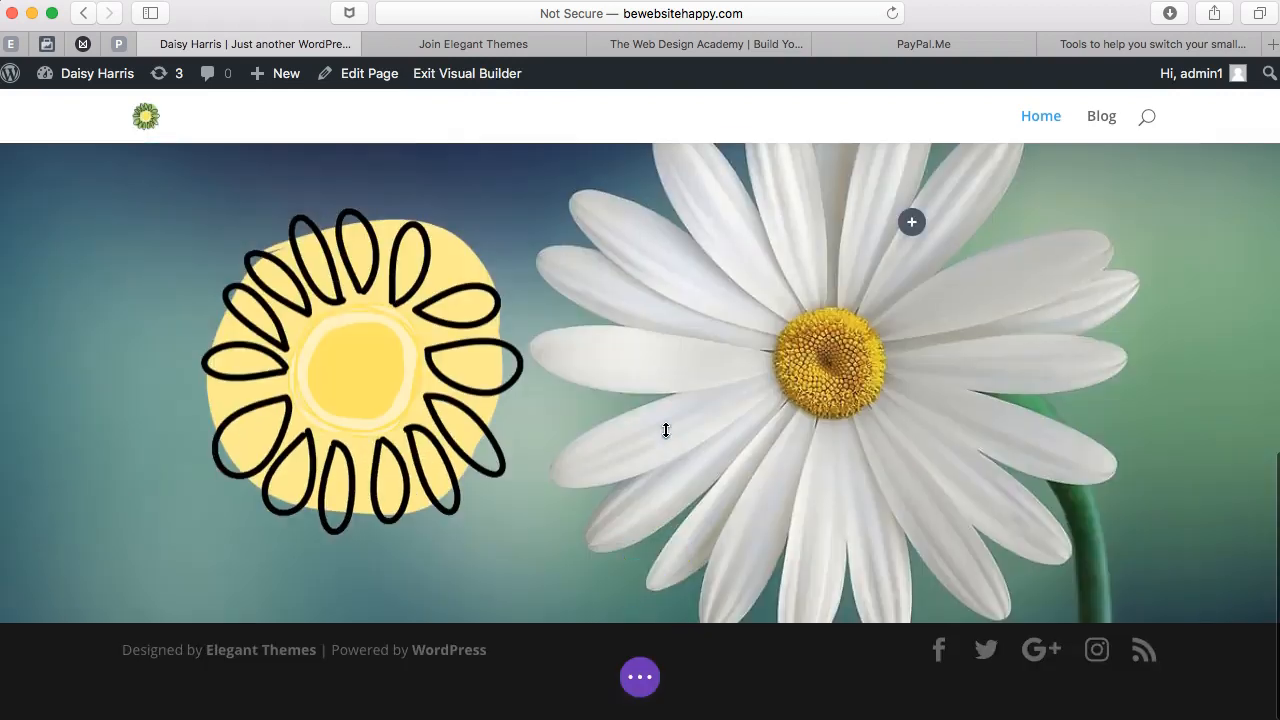
click(640, 625)
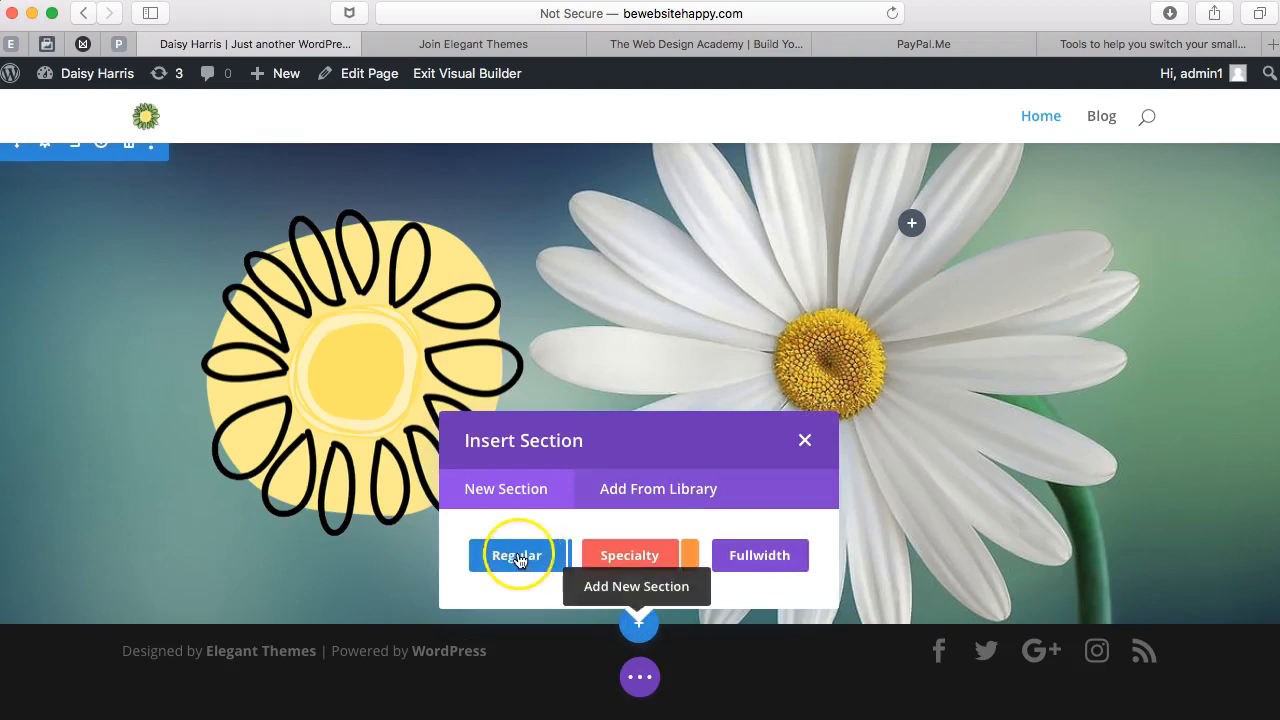
Insert a regular section with a two-column row and put a Contact Form in the left column
click(528, 563)
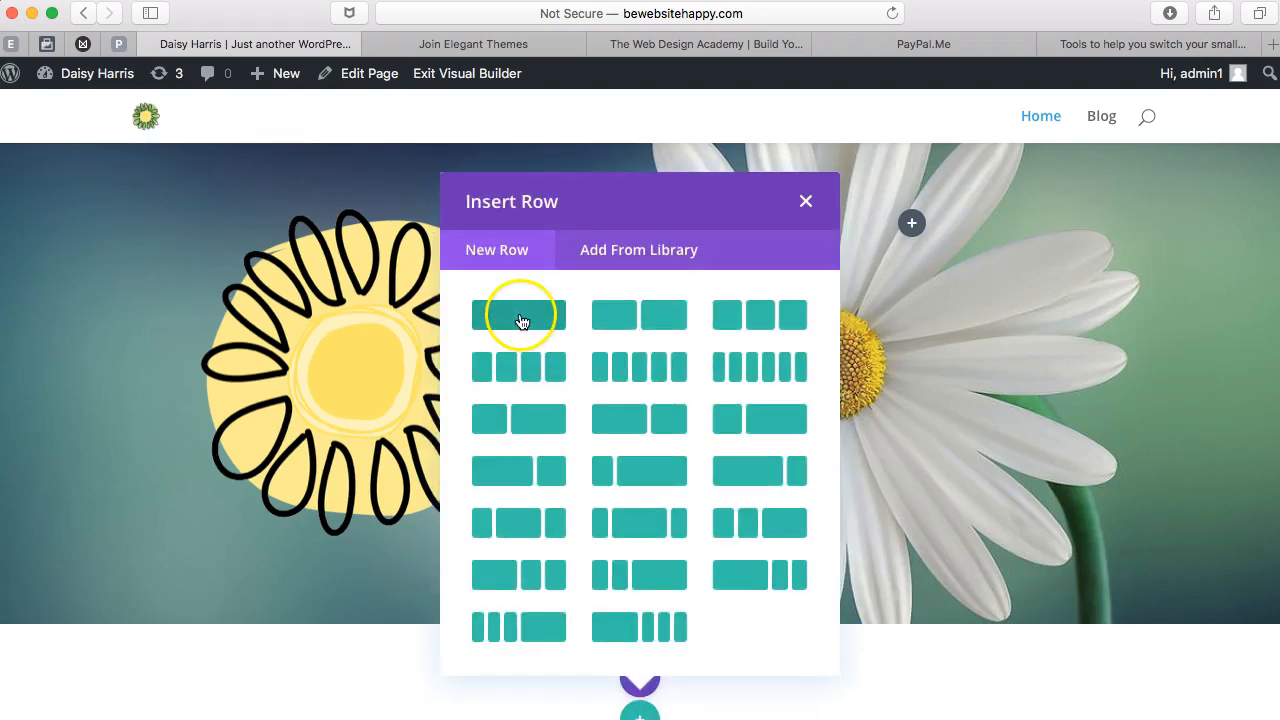
click(670, 318)
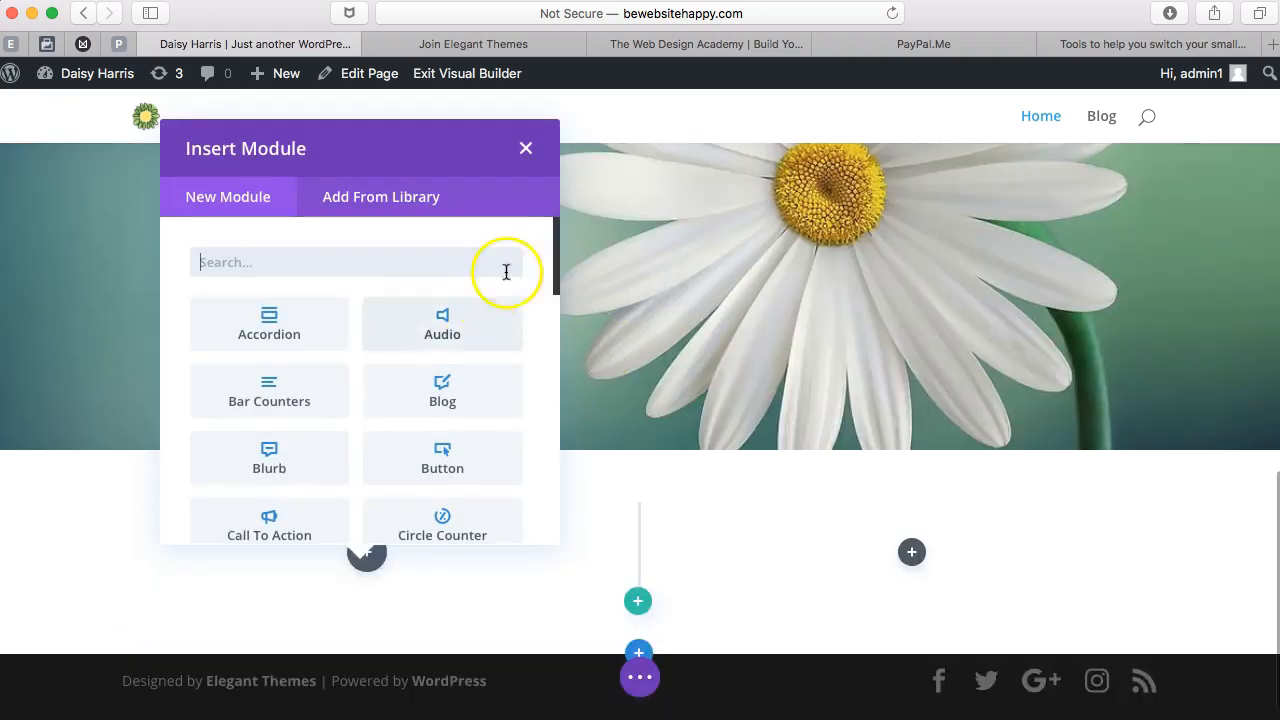
click(478, 262)
text(c)
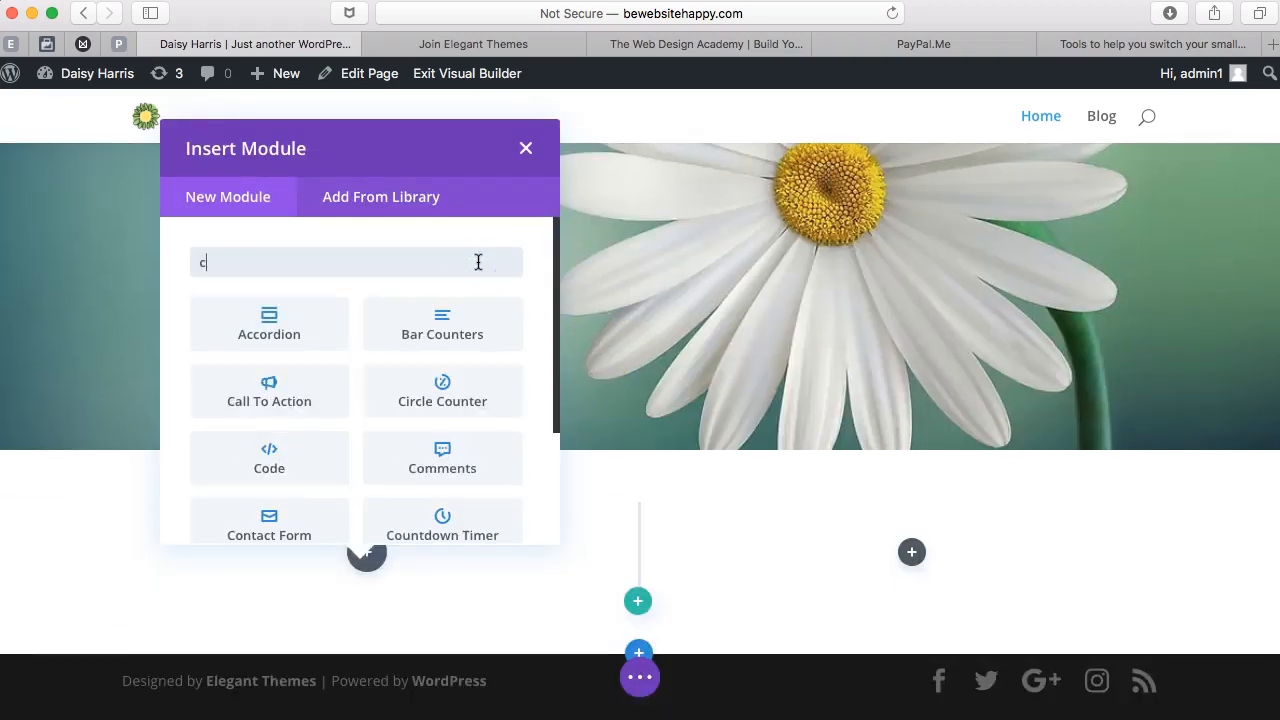
text(ontact)
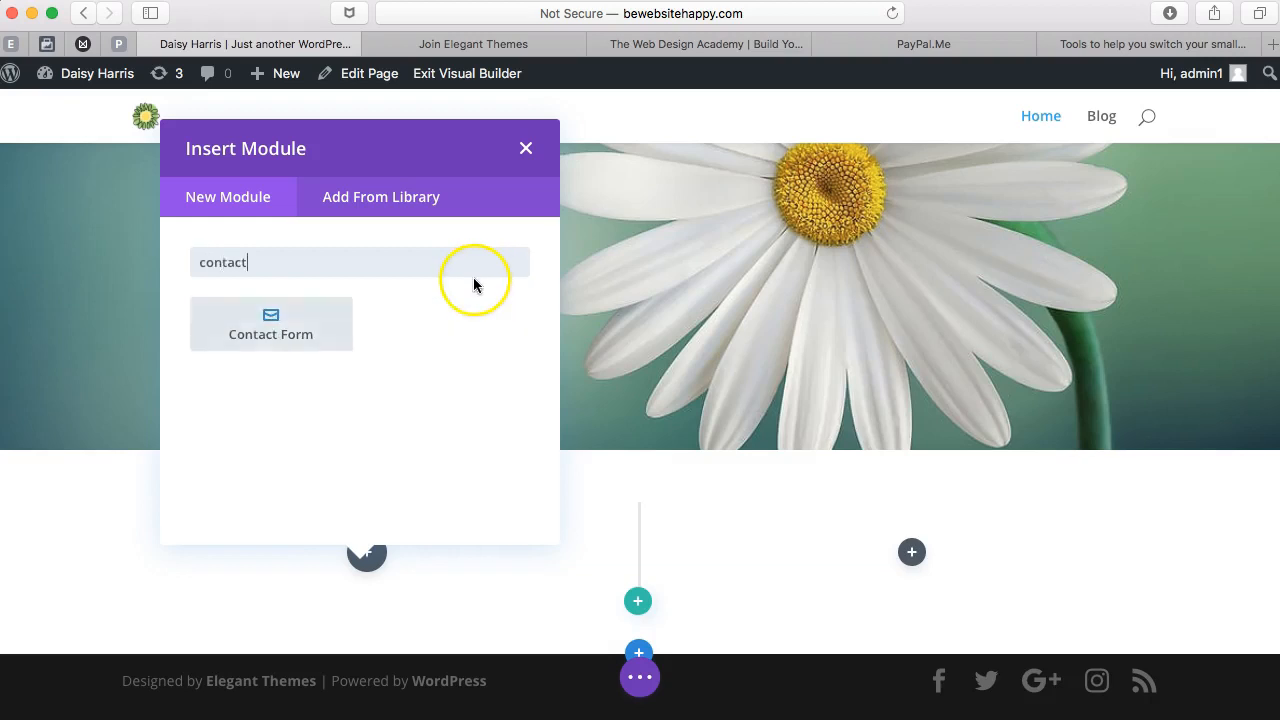
click(321, 330)
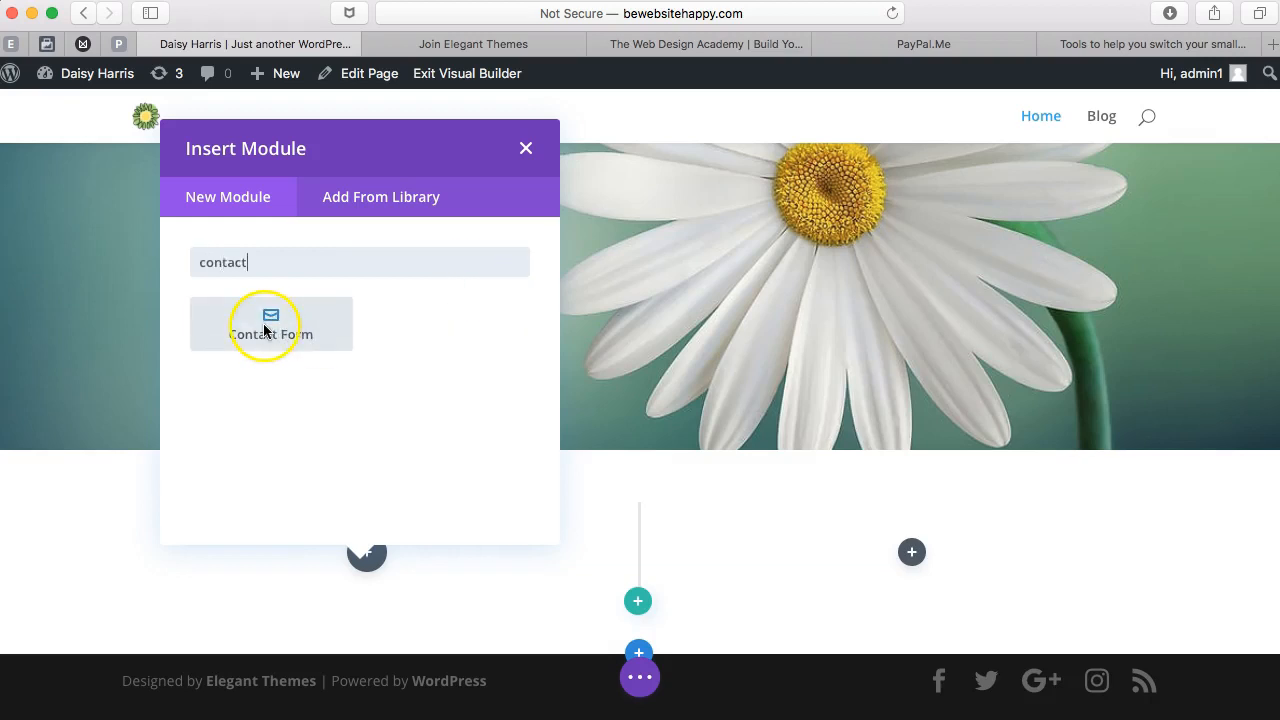
click(285, 322)
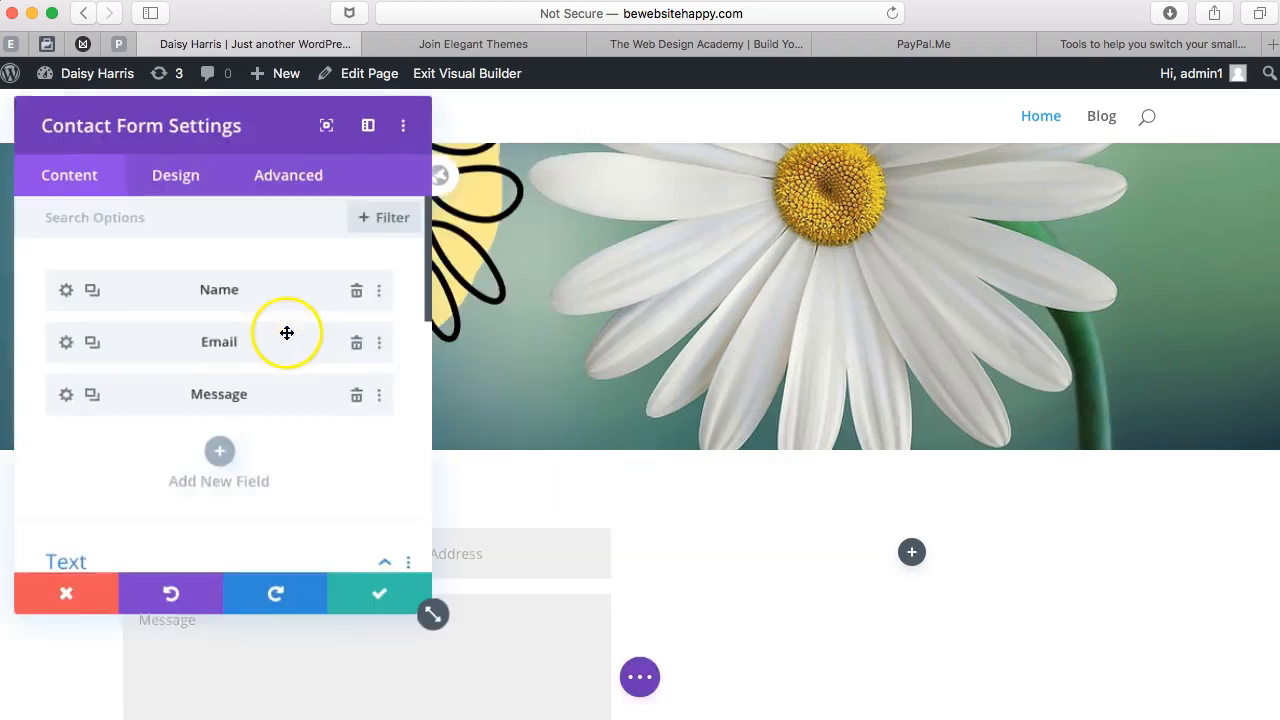
scroll(260, 420, down, 2)
click(376, 588)
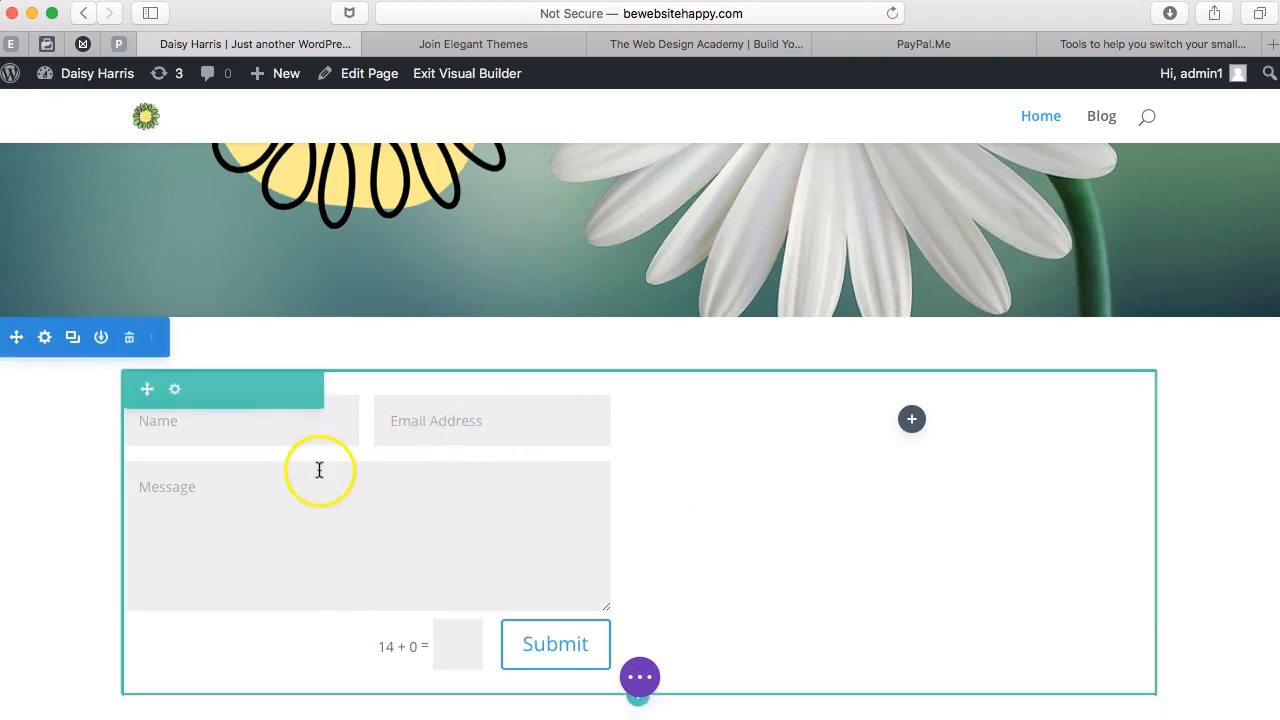
In the contact form's Email options, enter the recipient email address and save
click(333, 446)
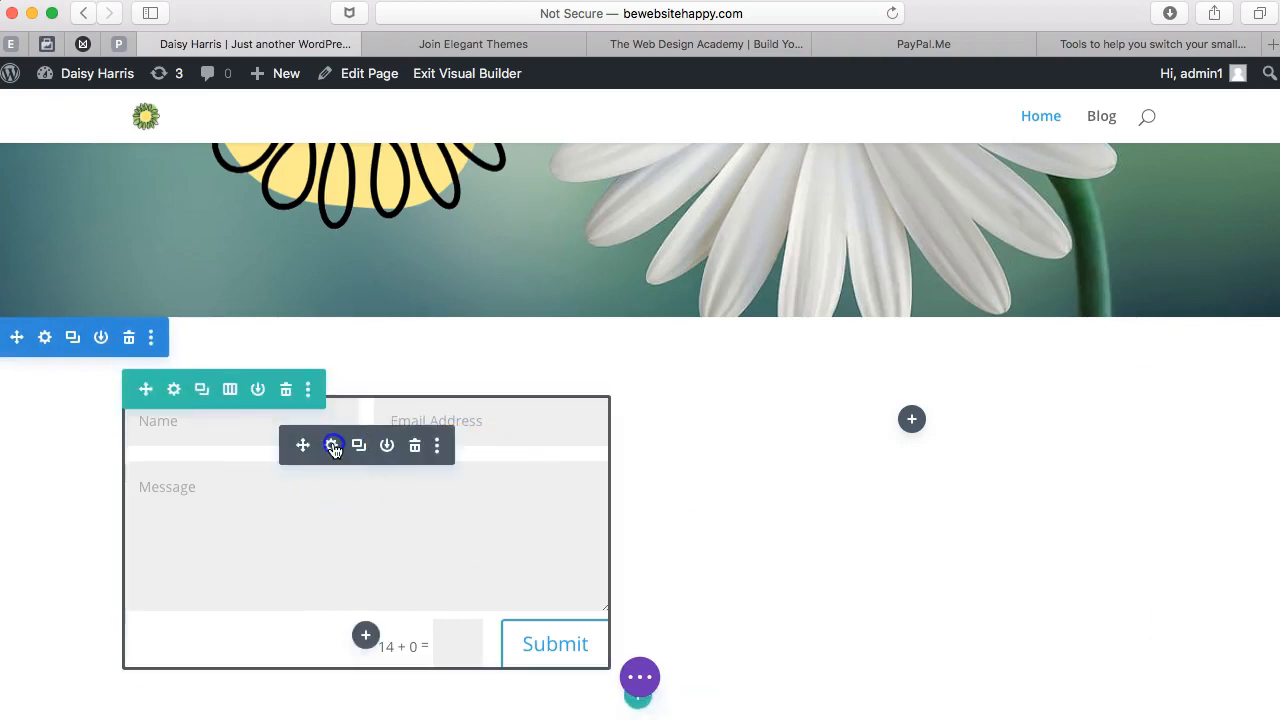
scroll(115, 445, down, 1)
scroll(115, 440, down, 10)
click(117, 368)
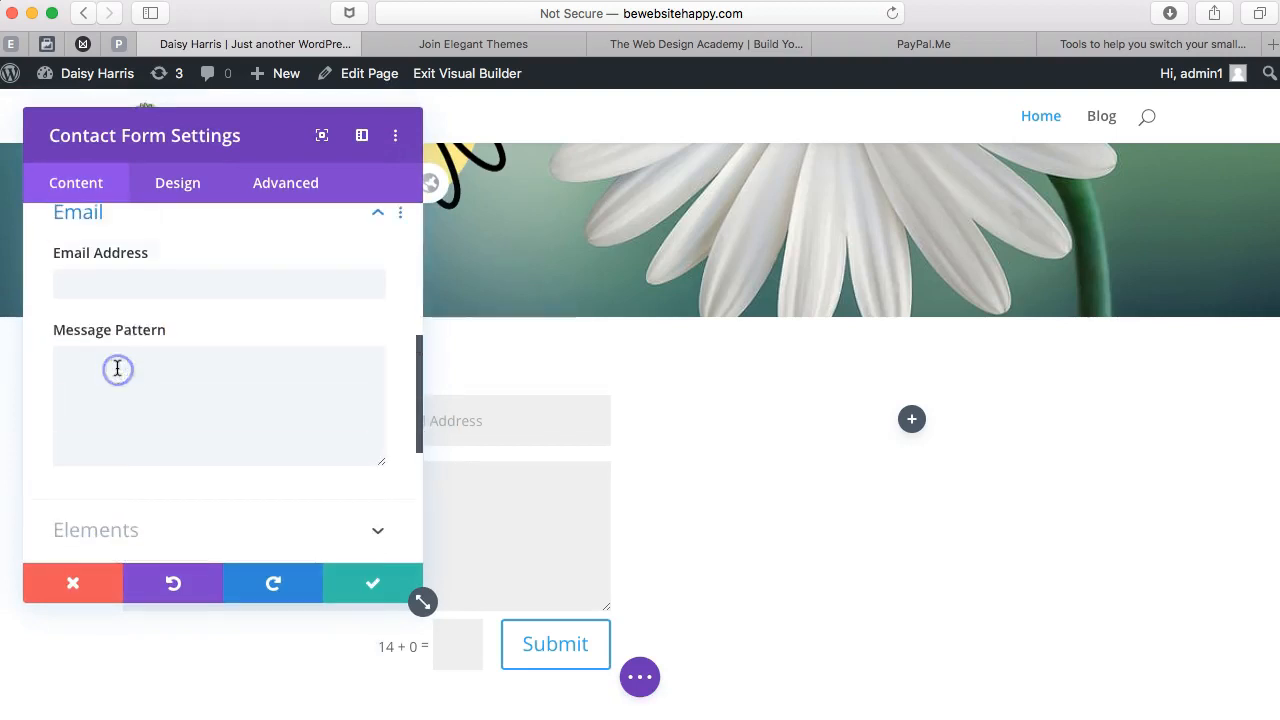
click(101, 298)
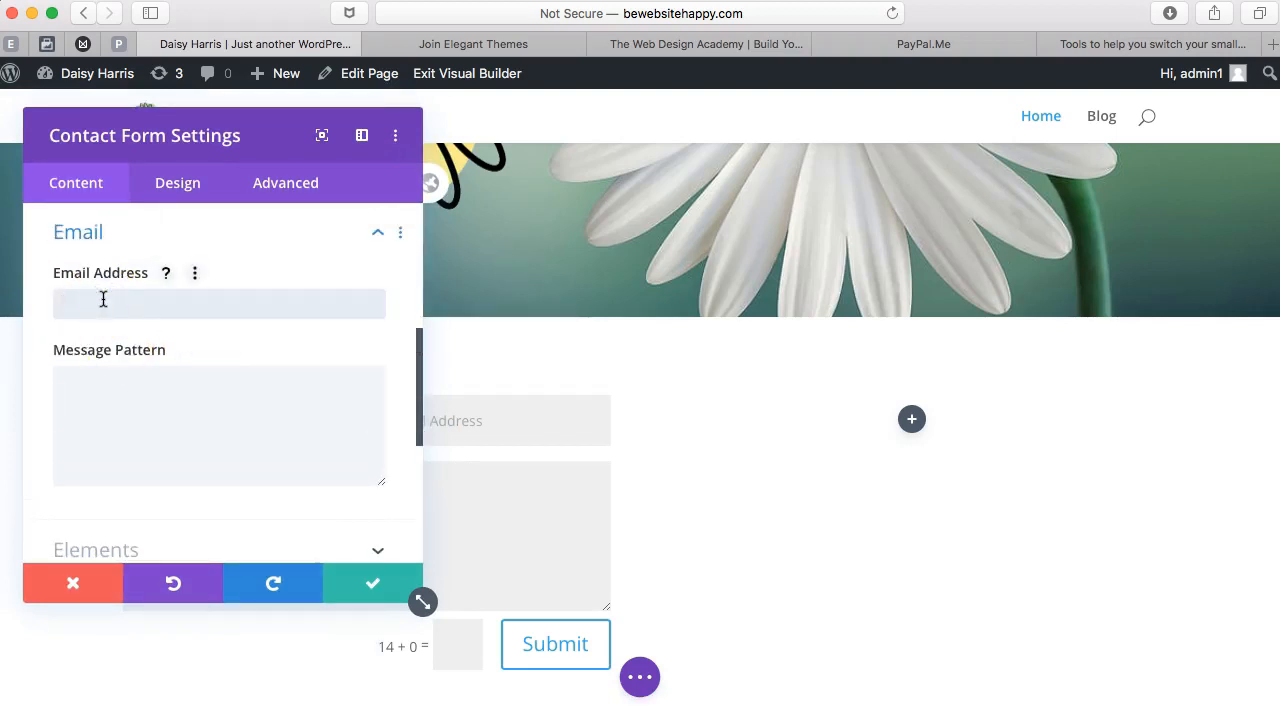
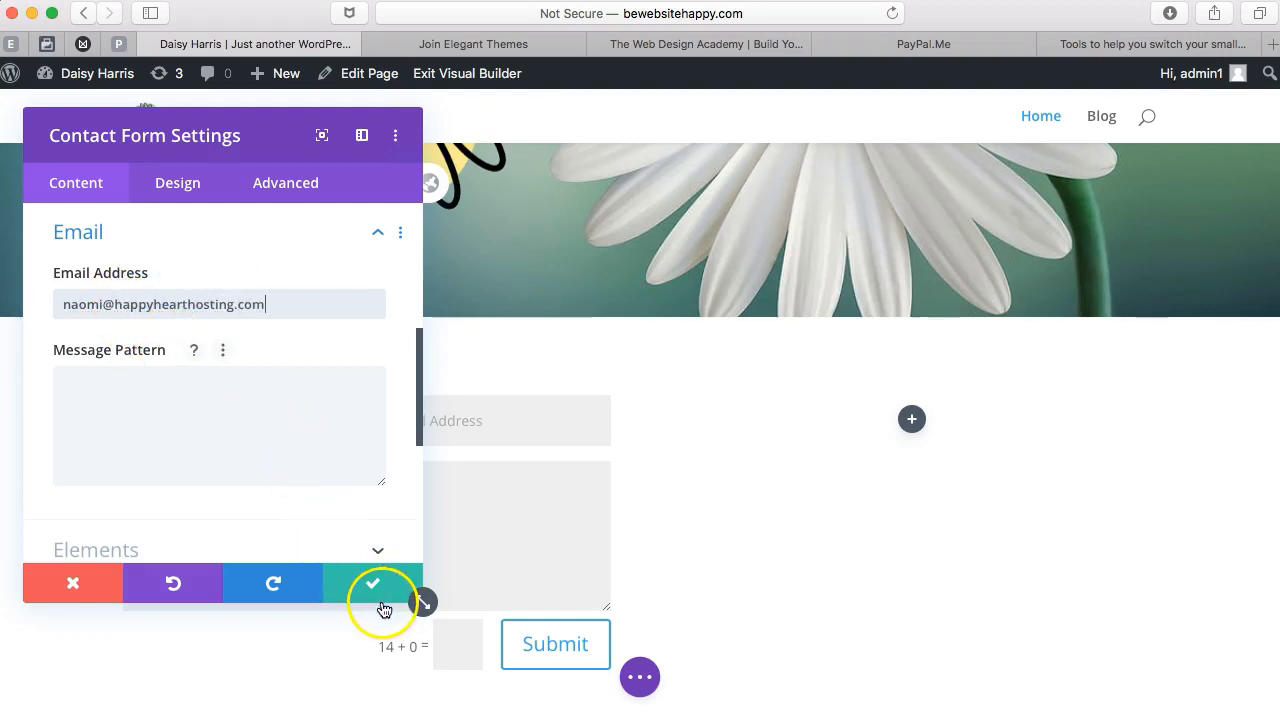
click(378, 584)
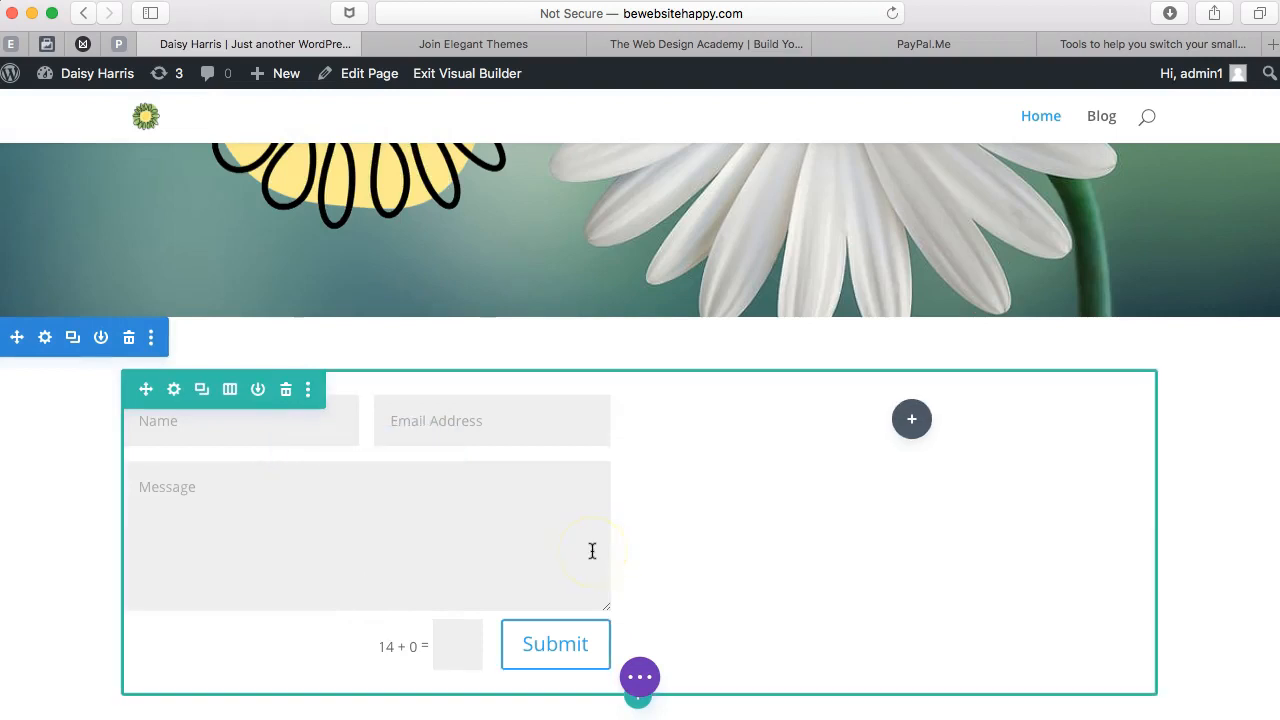
Add an Email Optin module to the empty right column, keeping its default settings
click(912, 422)
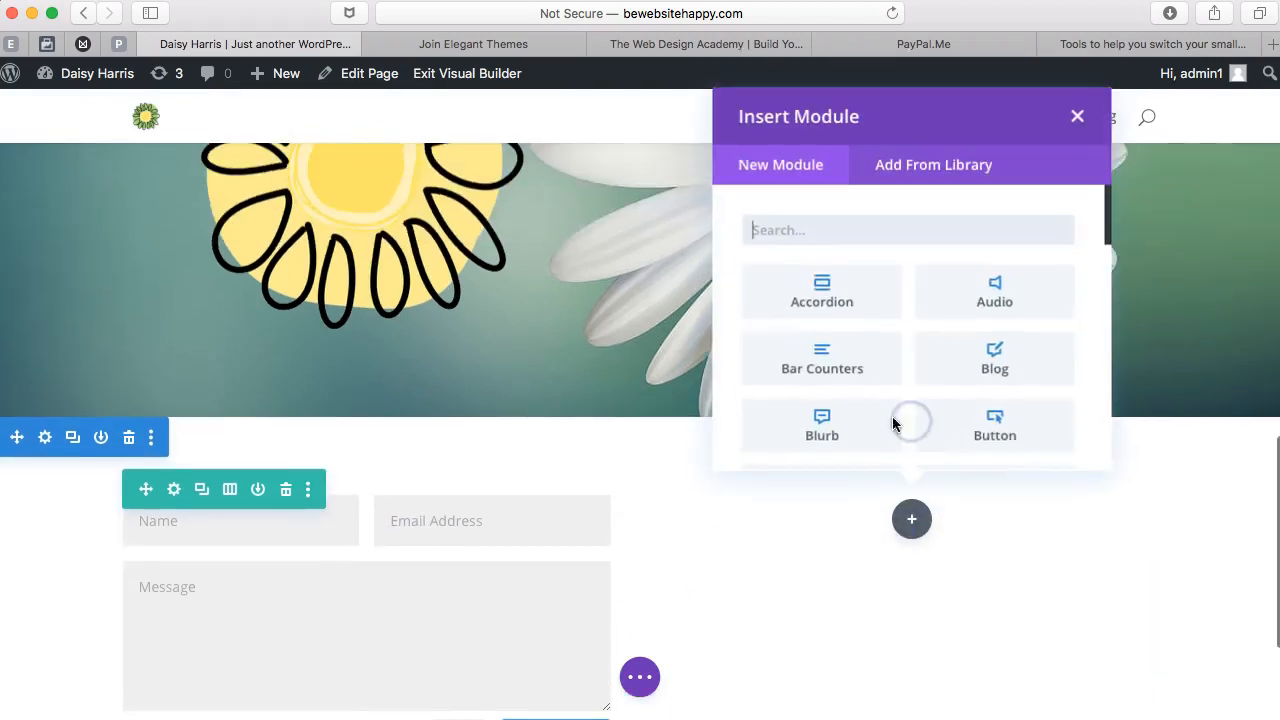
text(email)
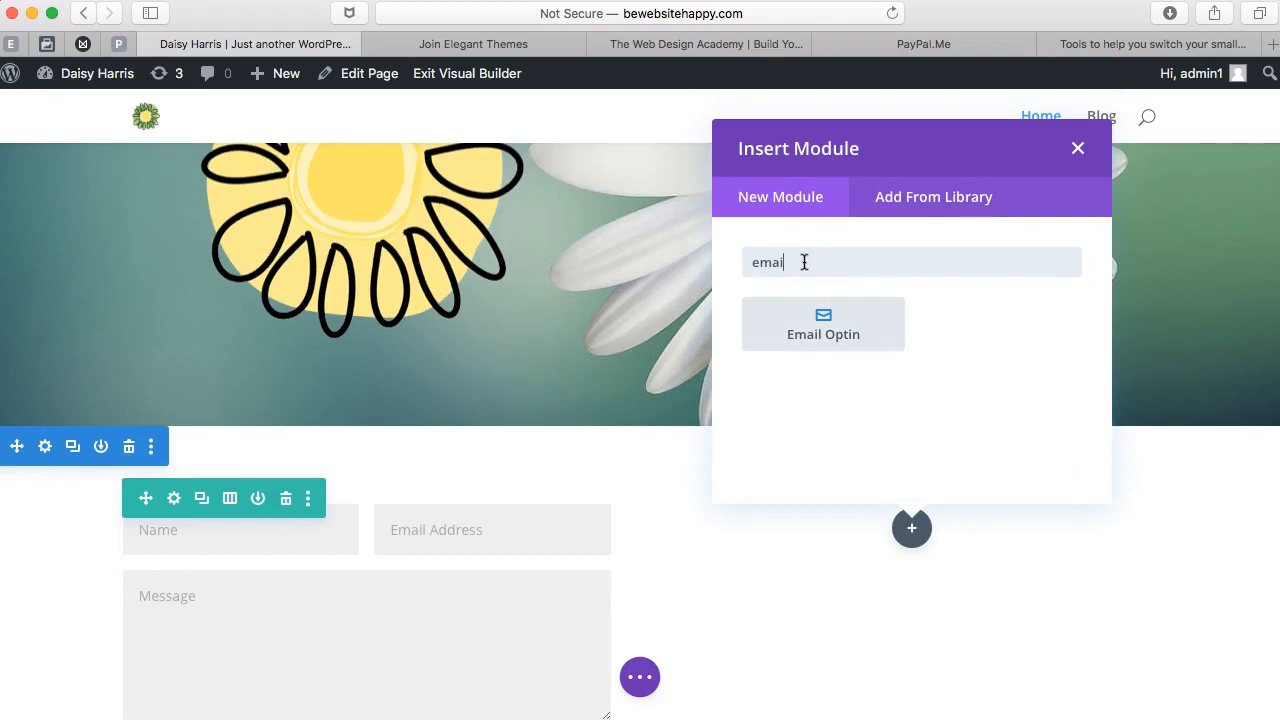
click(816, 318)
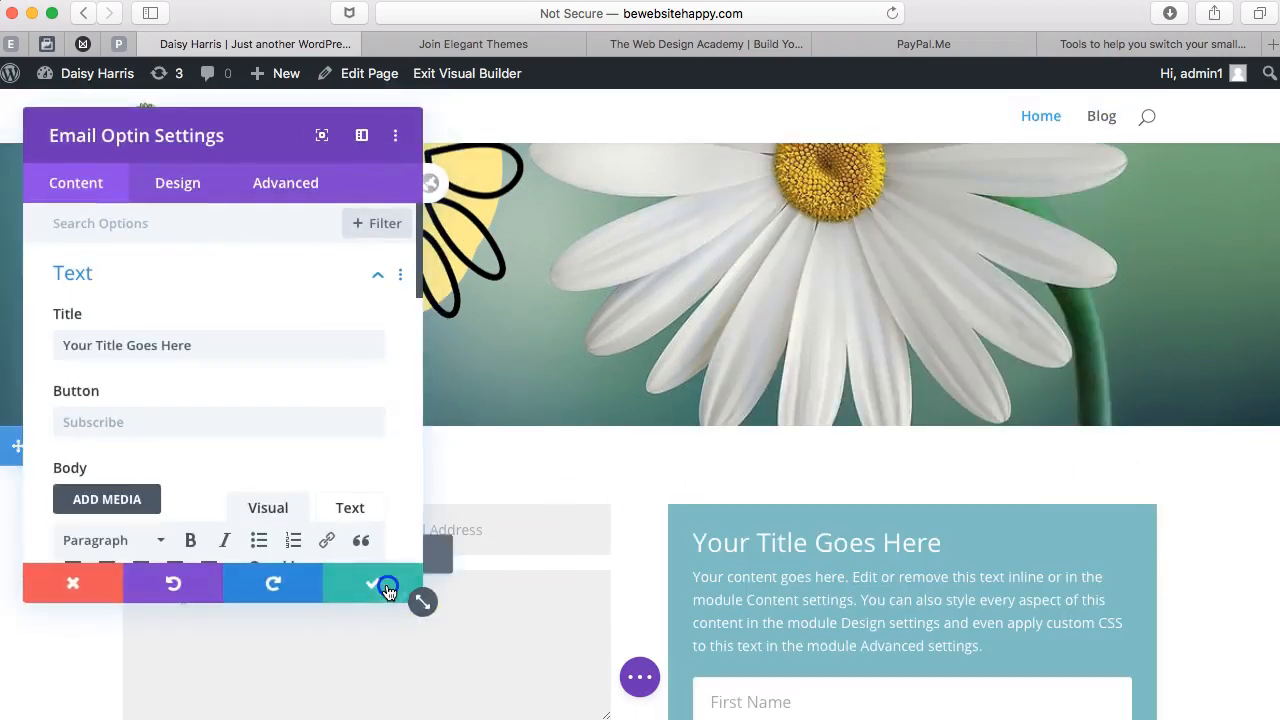
click(380, 582)
scroll(980, 471, down, 5)
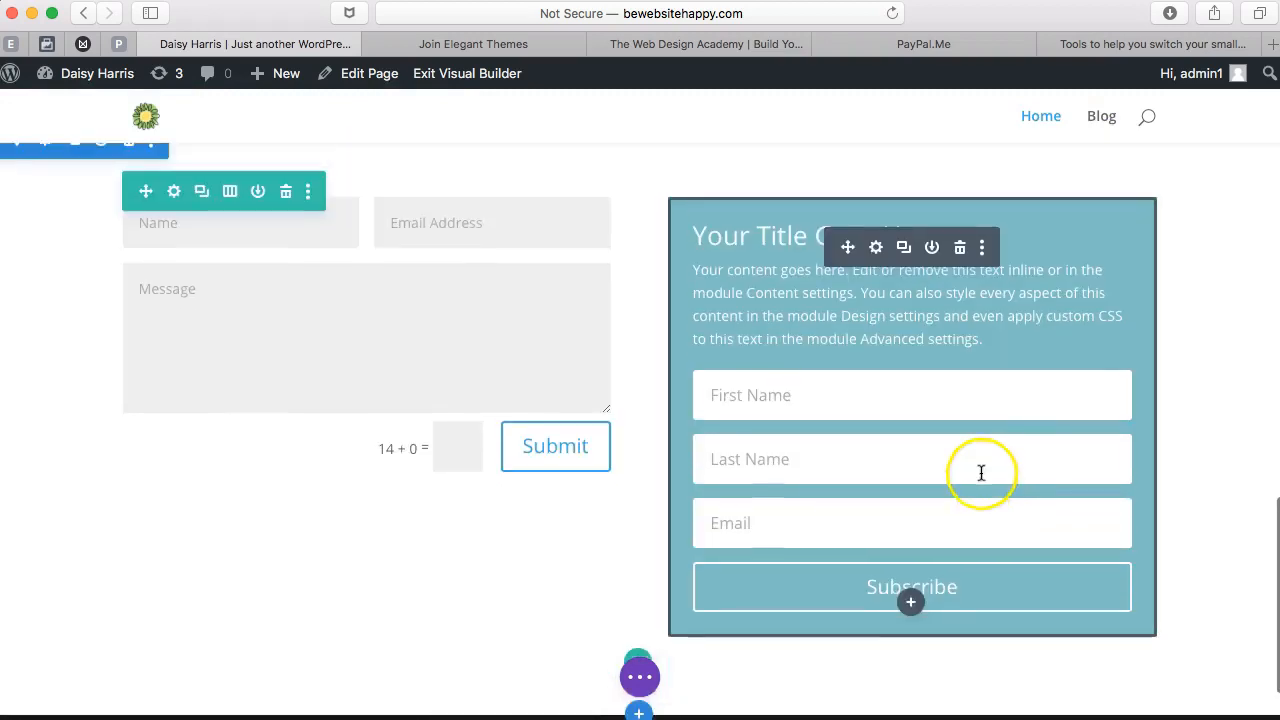
scroll(982, 473, up, 1)
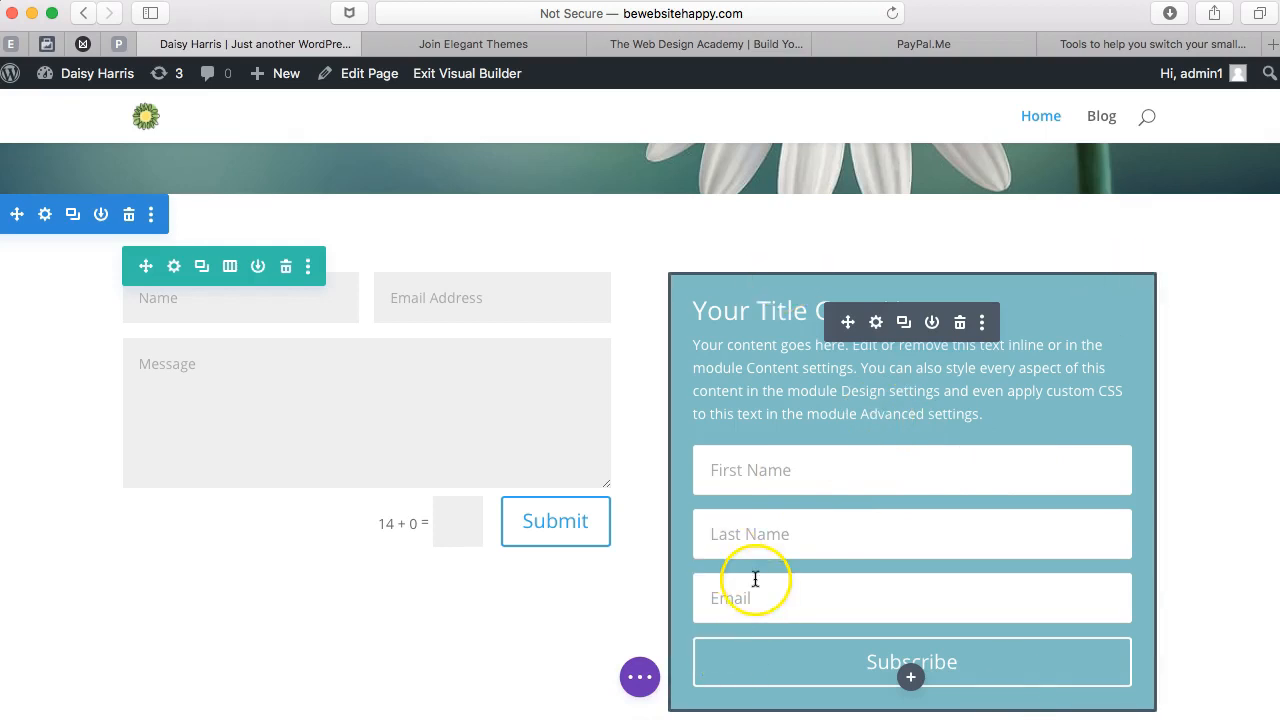
Insert a Testimonial module beneath the contact form with default settings
scroll(756, 579, down, 2)
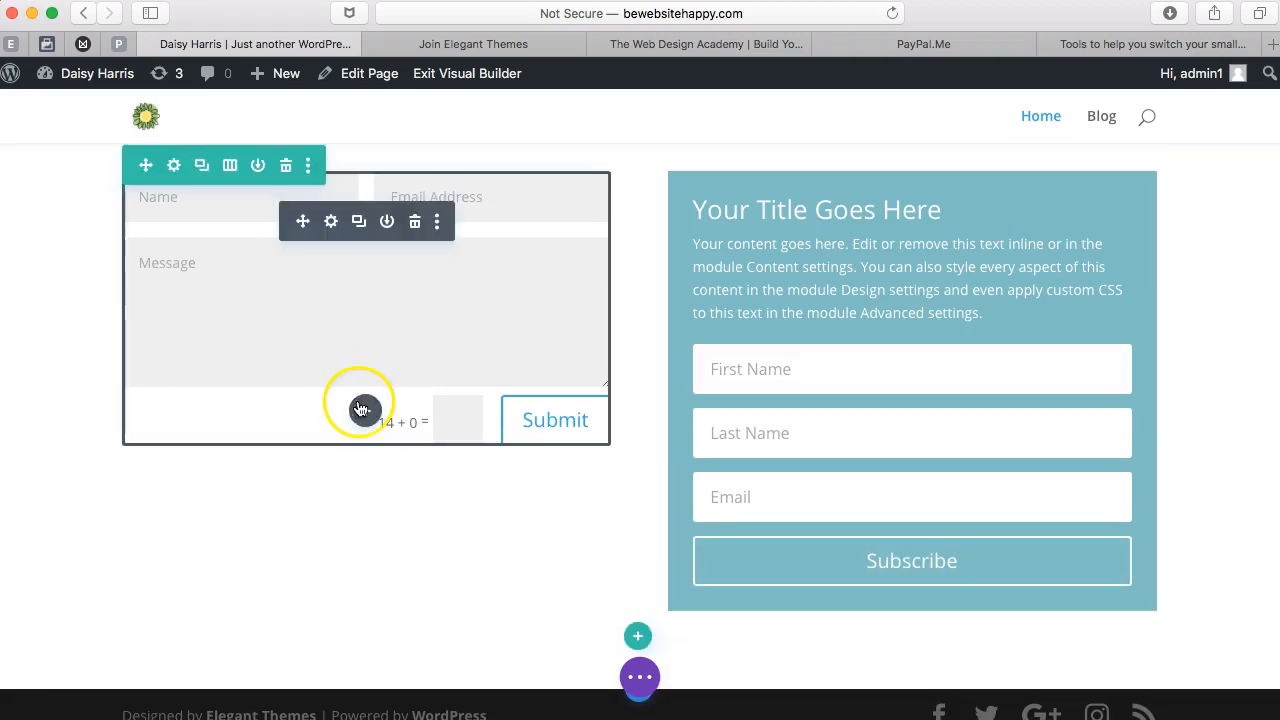
click(365, 414)
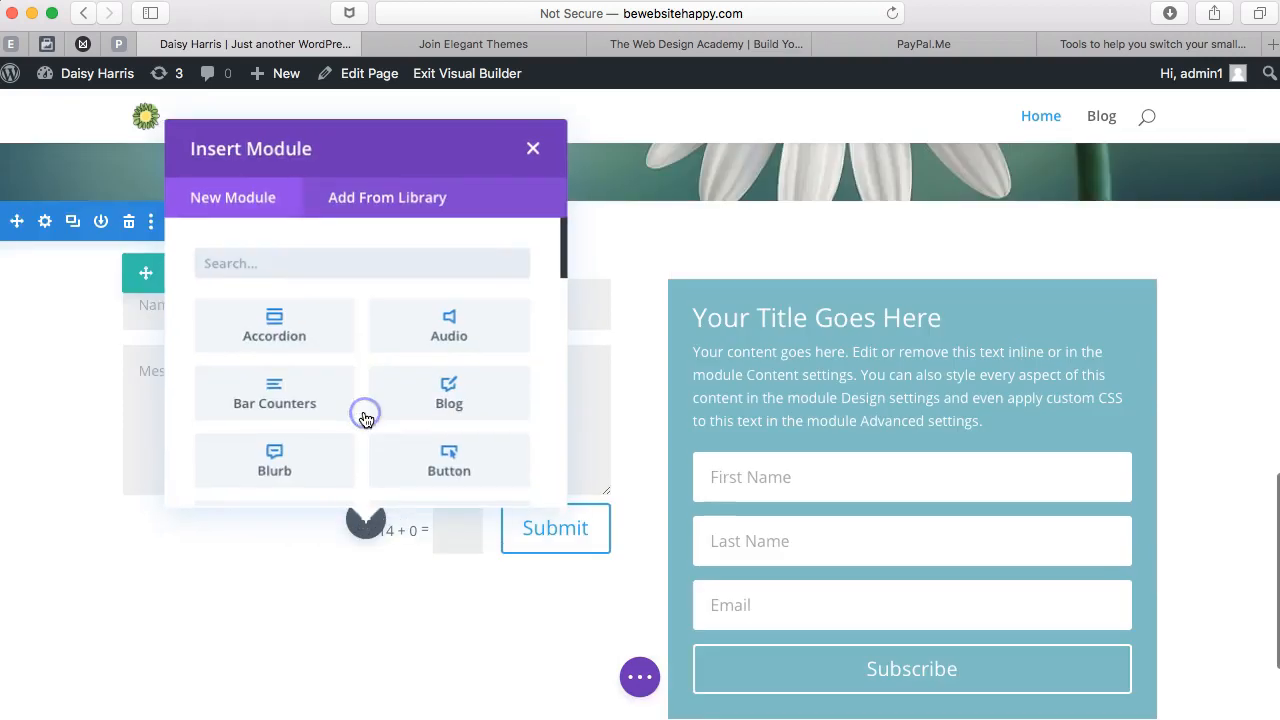
text(testimonial)
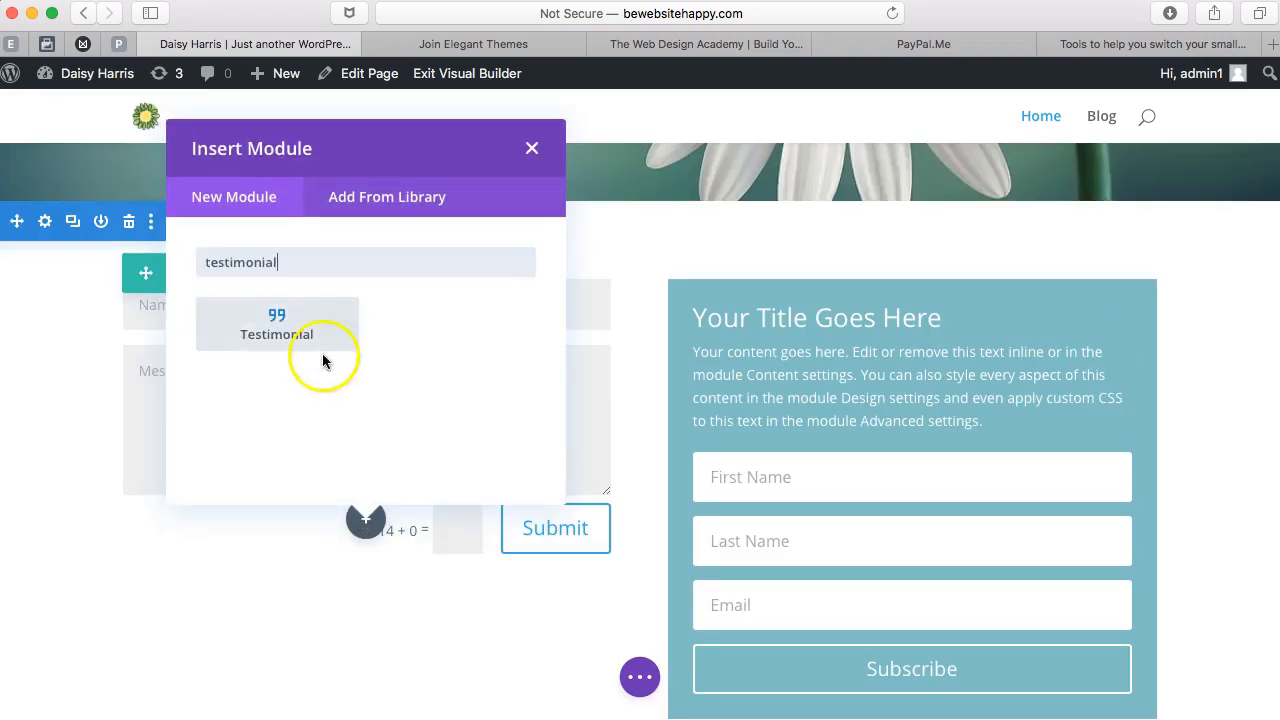
click(277, 330)
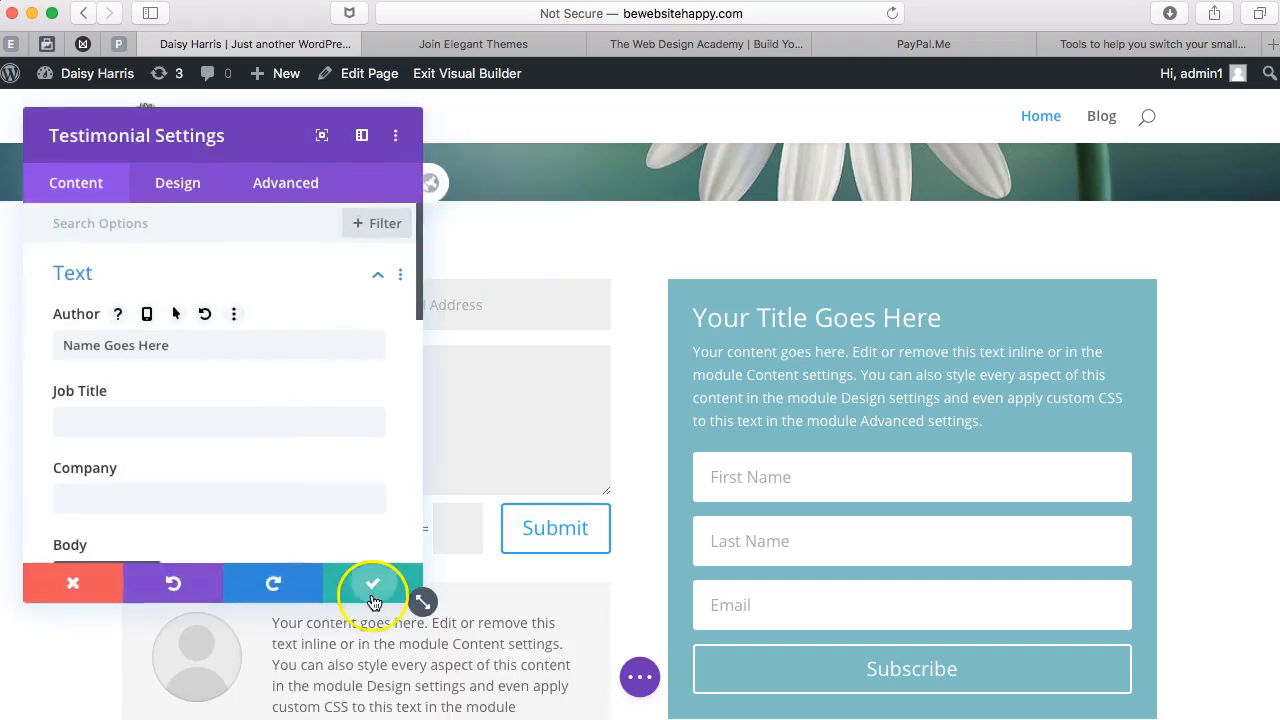
click(373, 598)
scroll(366, 572, down, 3)
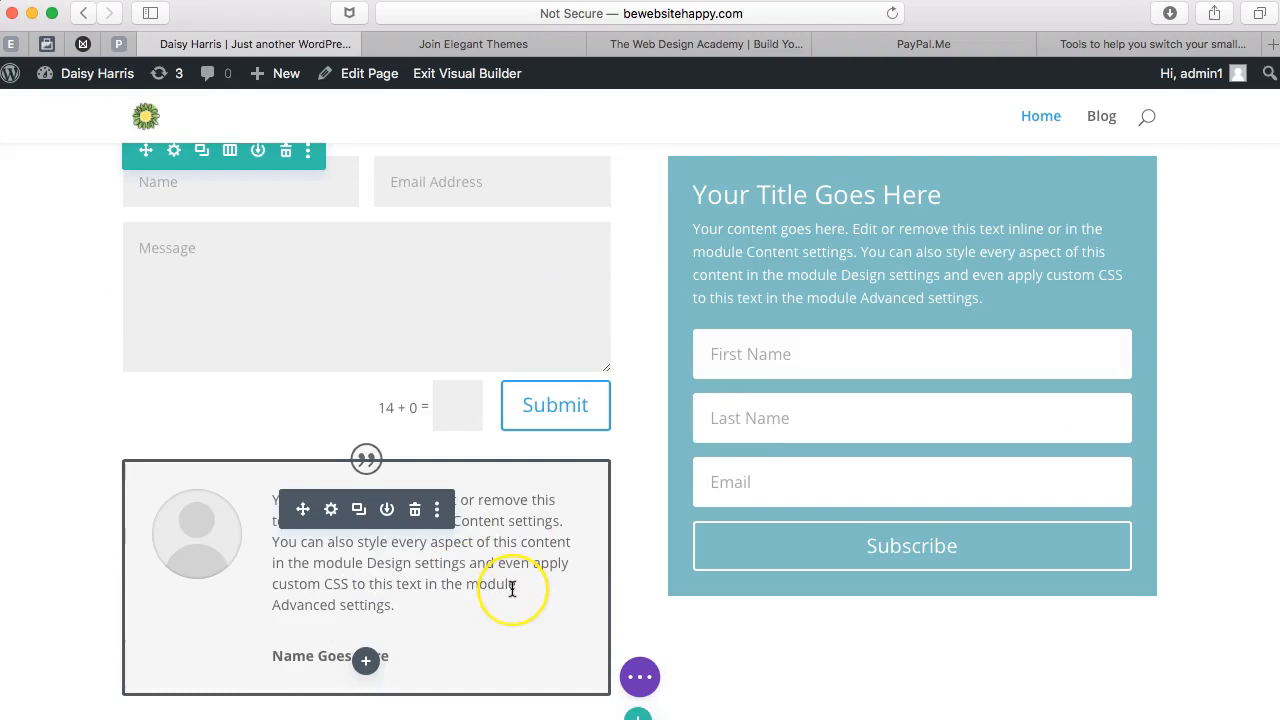
scroll(513, 578, up, 6)
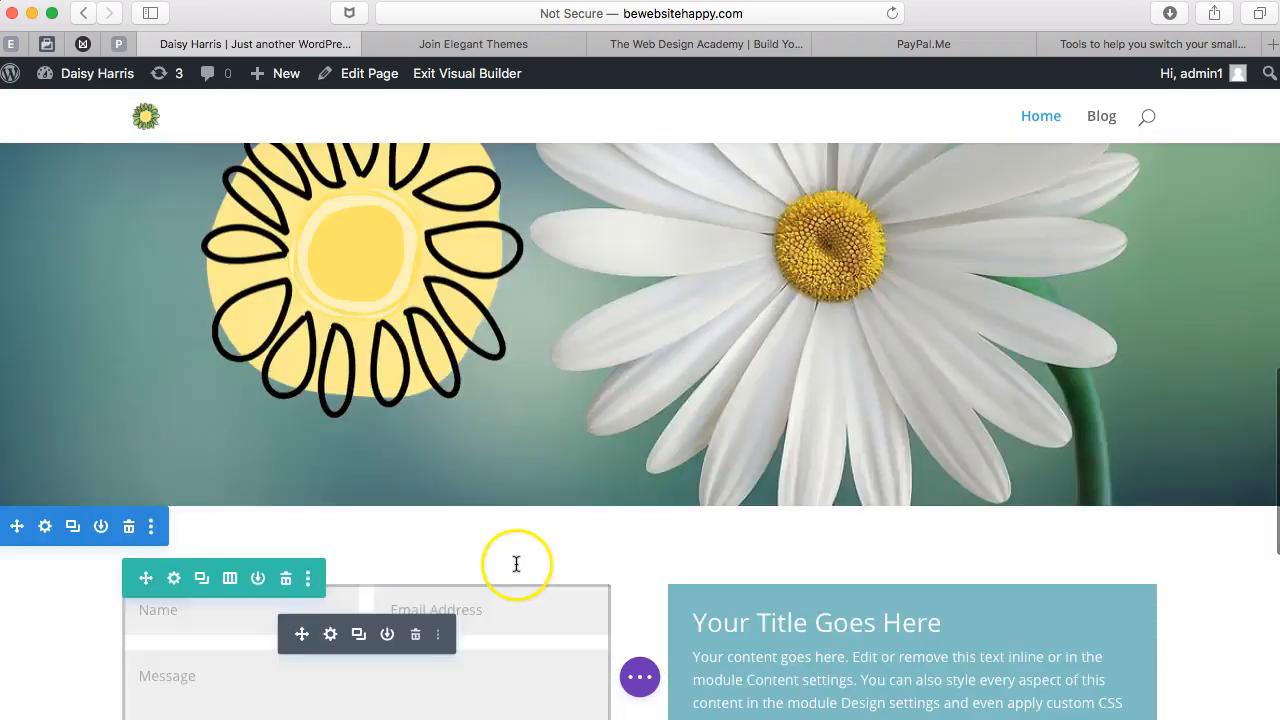
Save all changes to the home page from the page options bar
scroll(517, 565, up, 10)
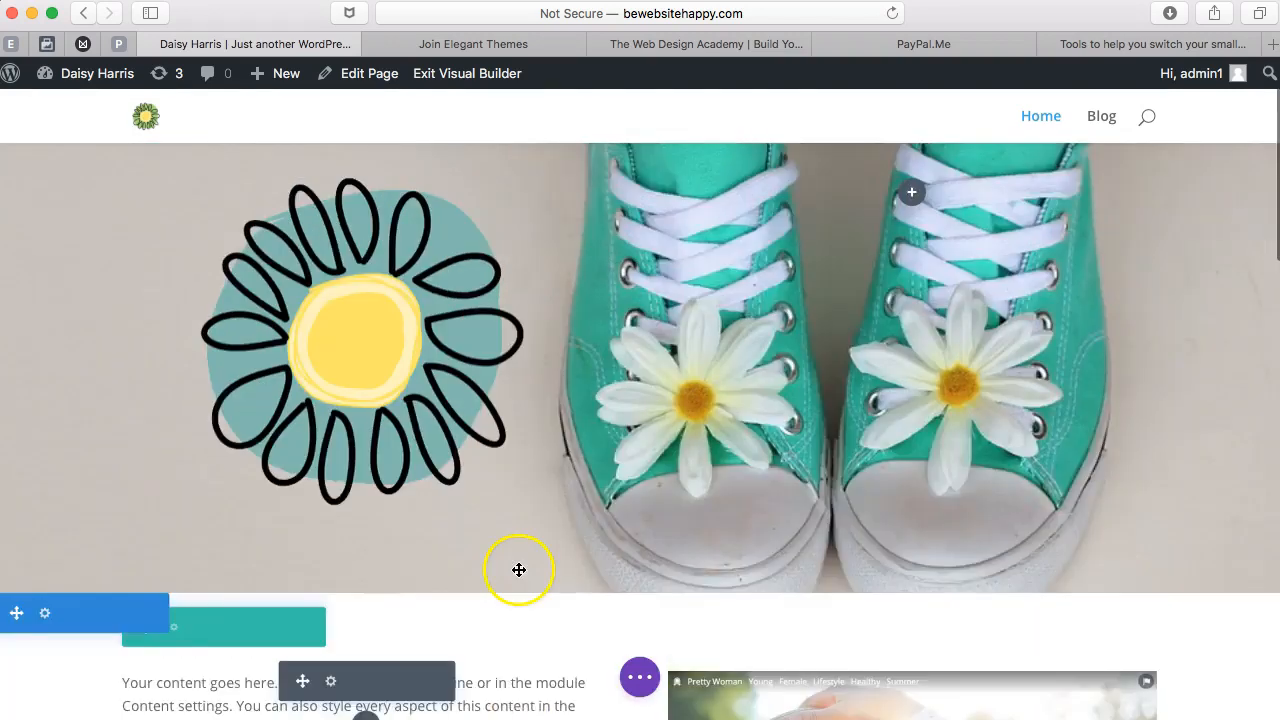
scroll(634, 449, down, 5)
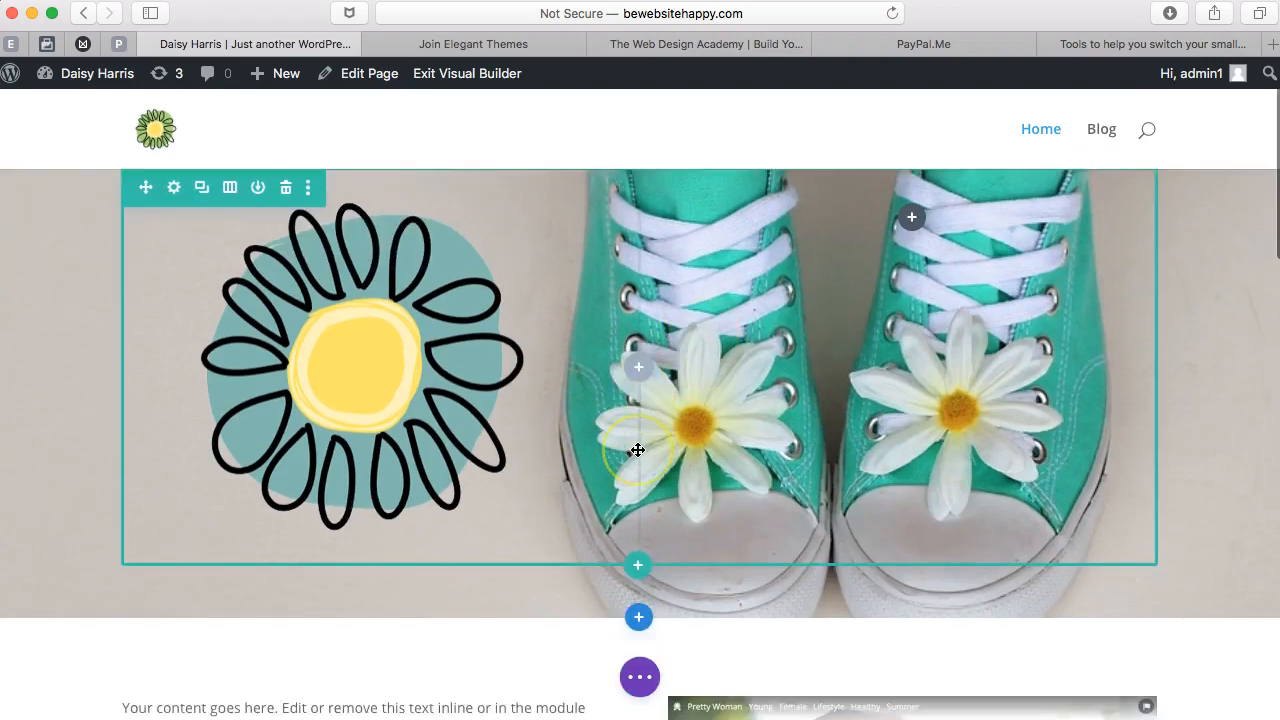
click(640, 677)
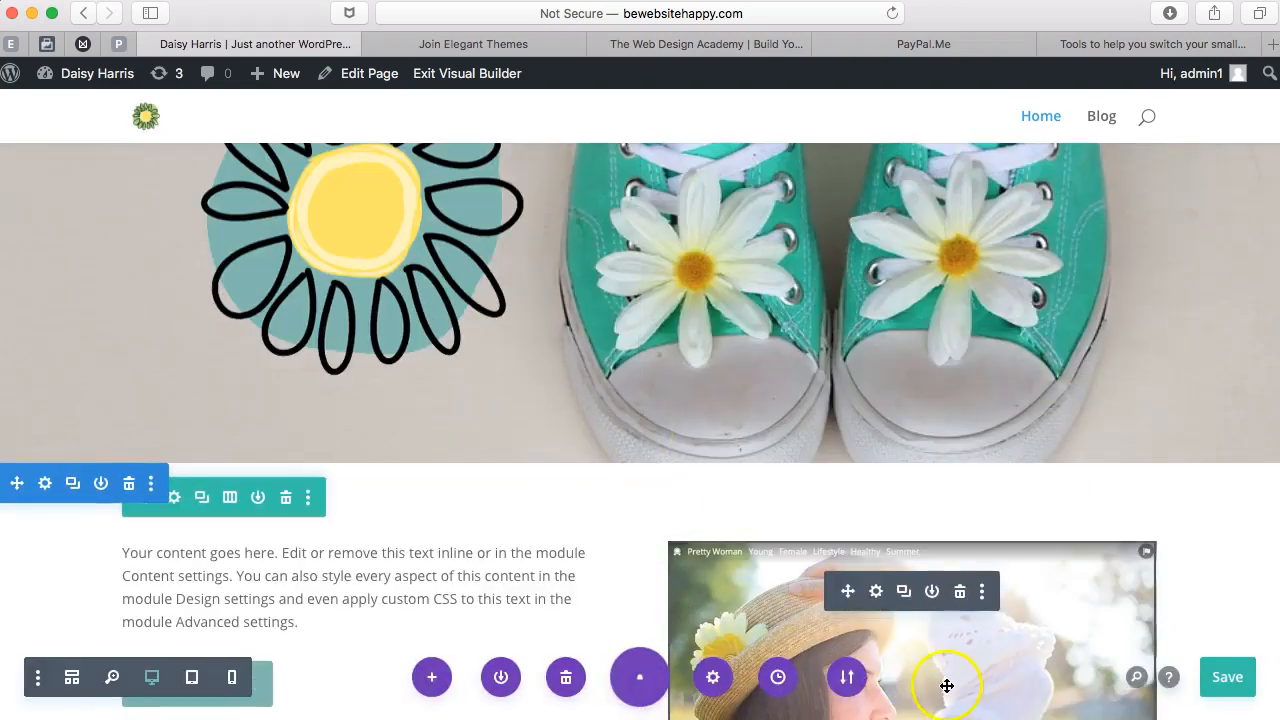
click(1227, 688)
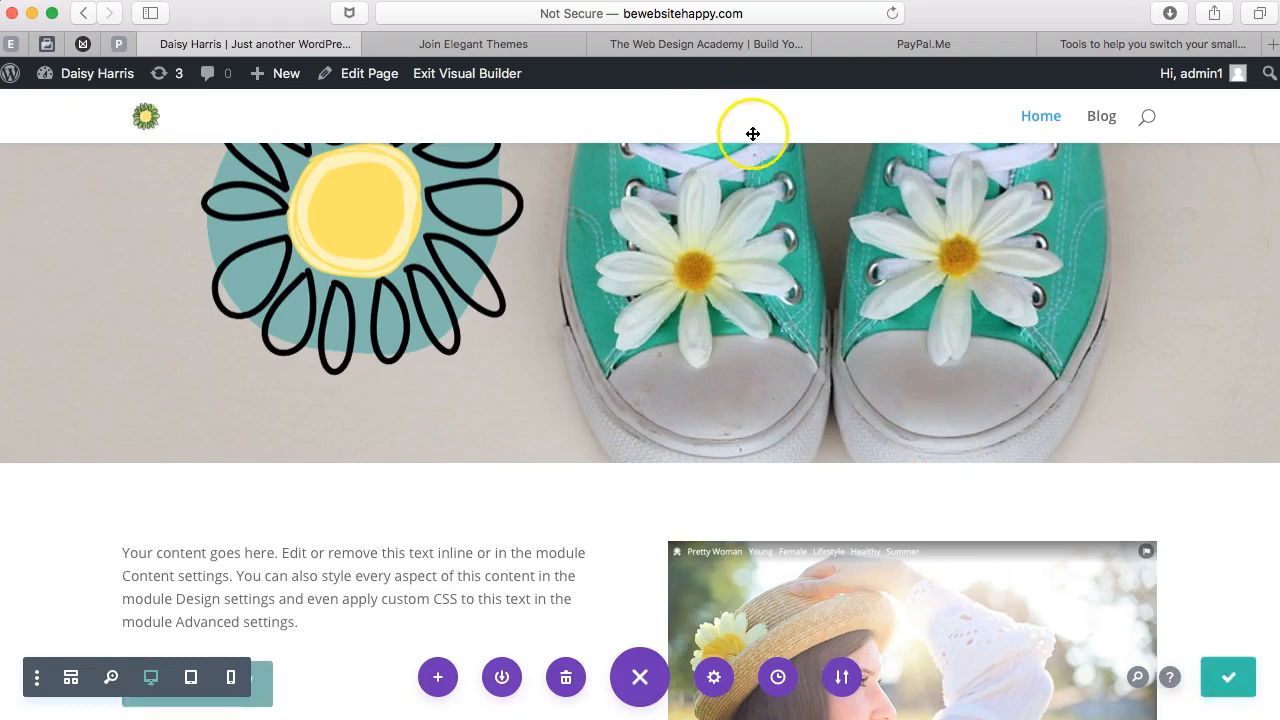
Exit the Visual Builder, scroll through the live home page, then go to the Blog page
scroll(737, 192, up, 3)
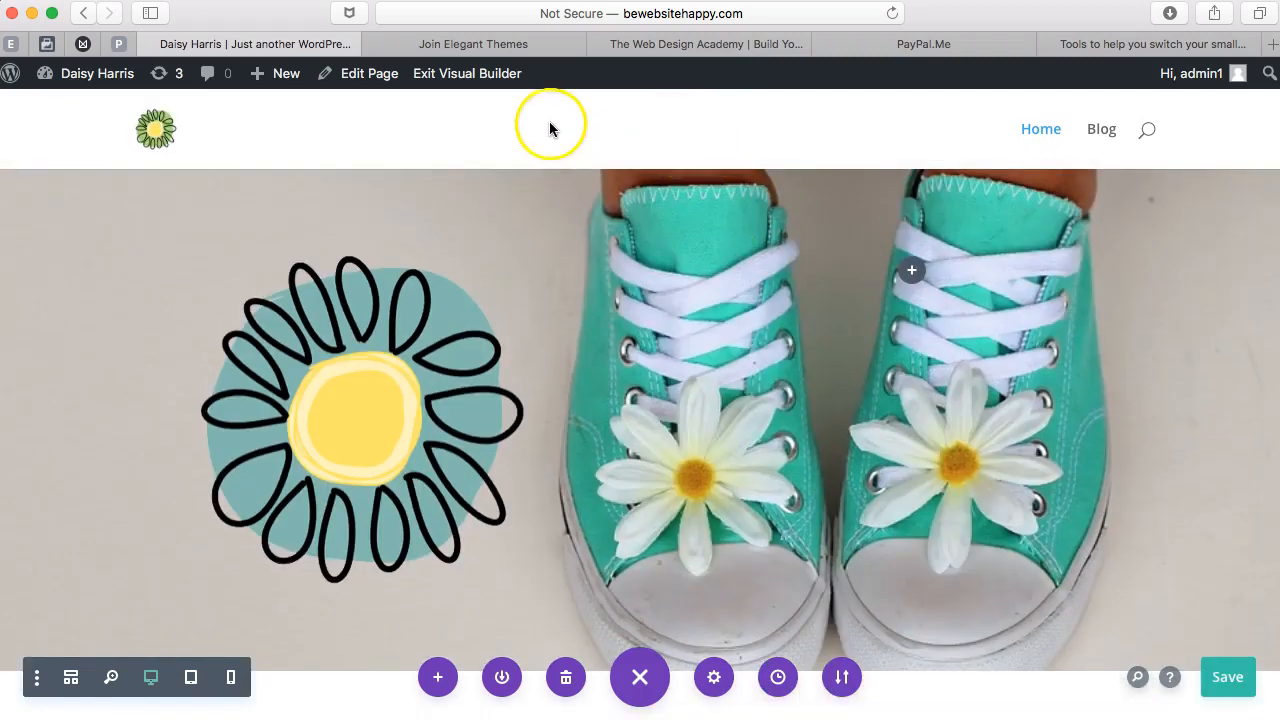
click(481, 76)
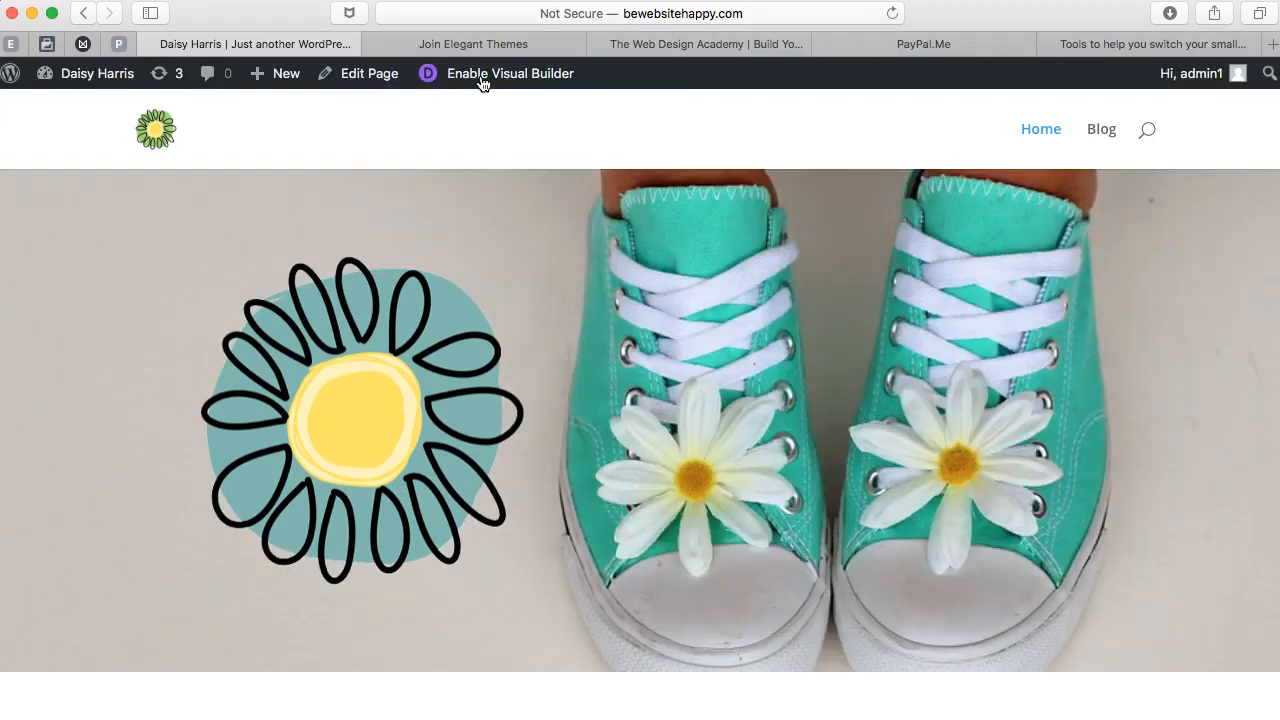
scroll(475, 185, down, 10)
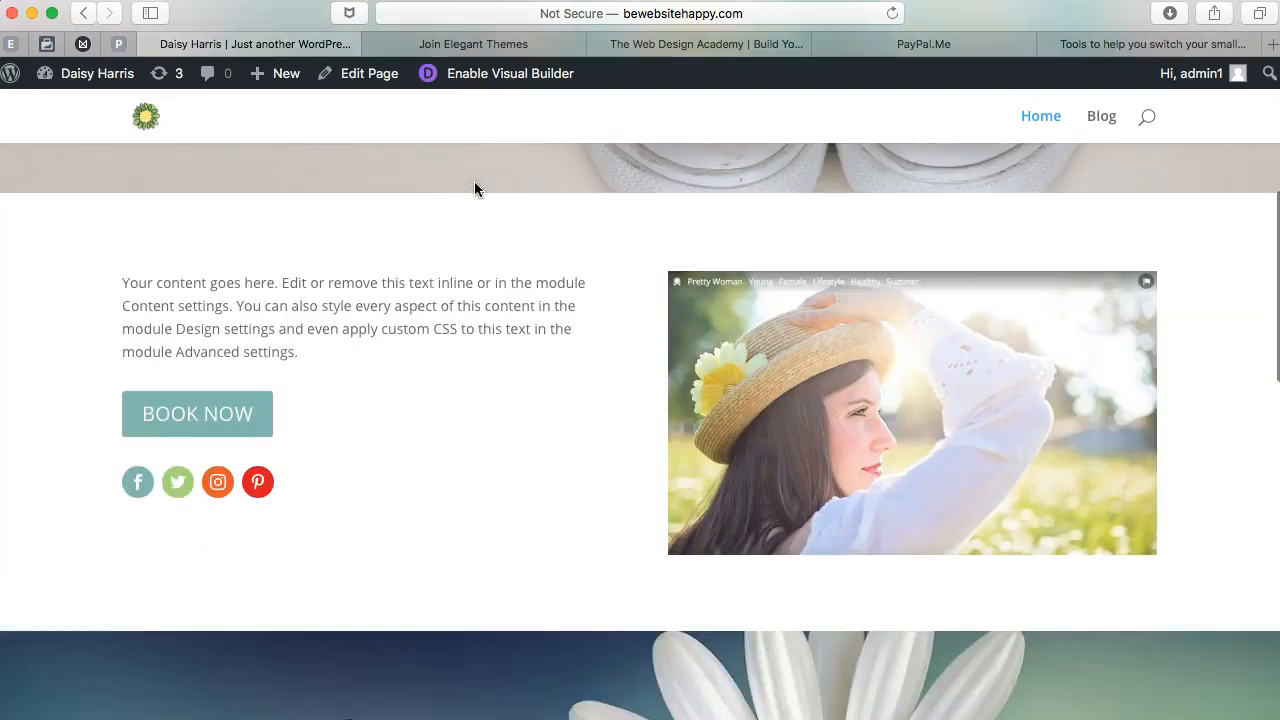
scroll(475, 189, down, 6)
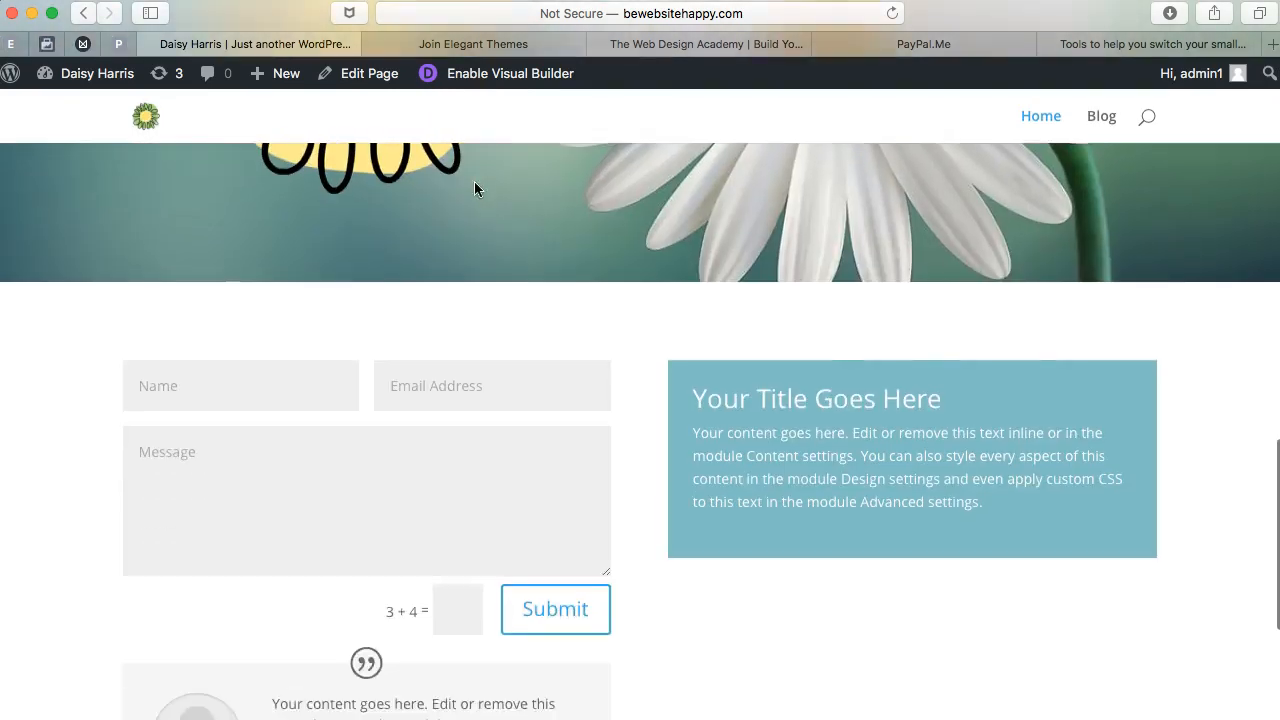
scroll(474, 181, up, 3)
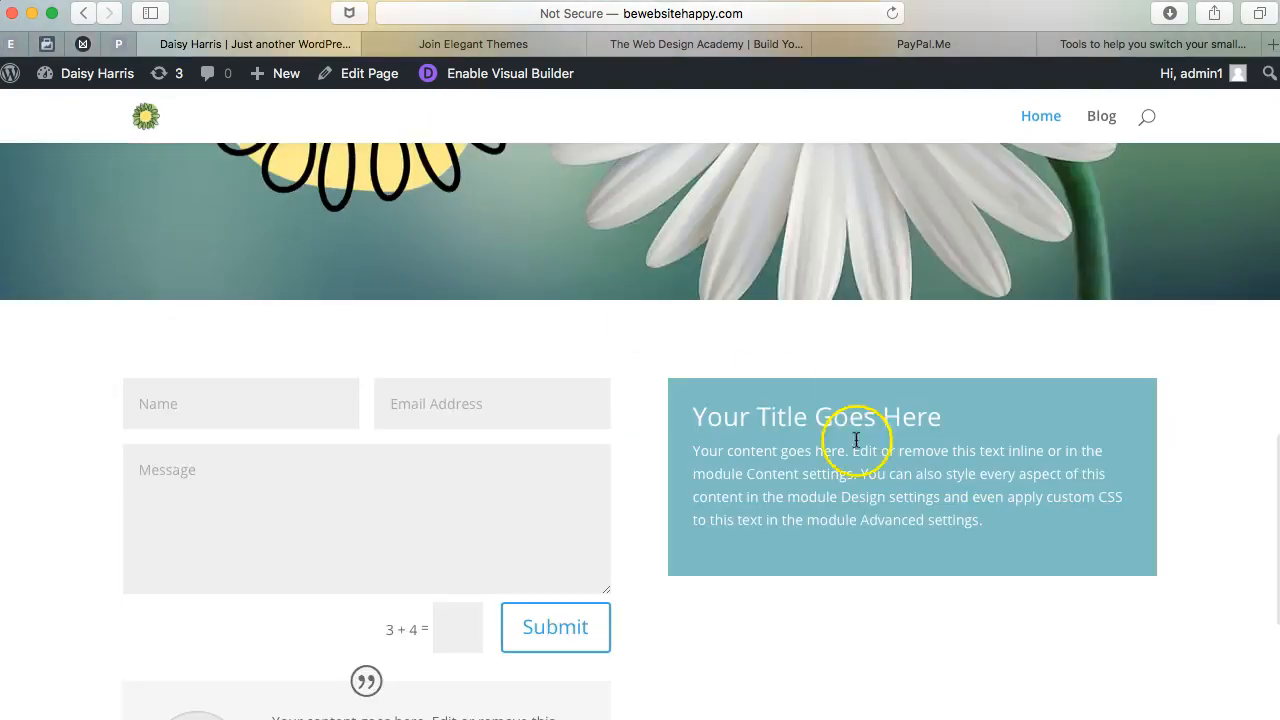
scroll(586, 378, up, 13)
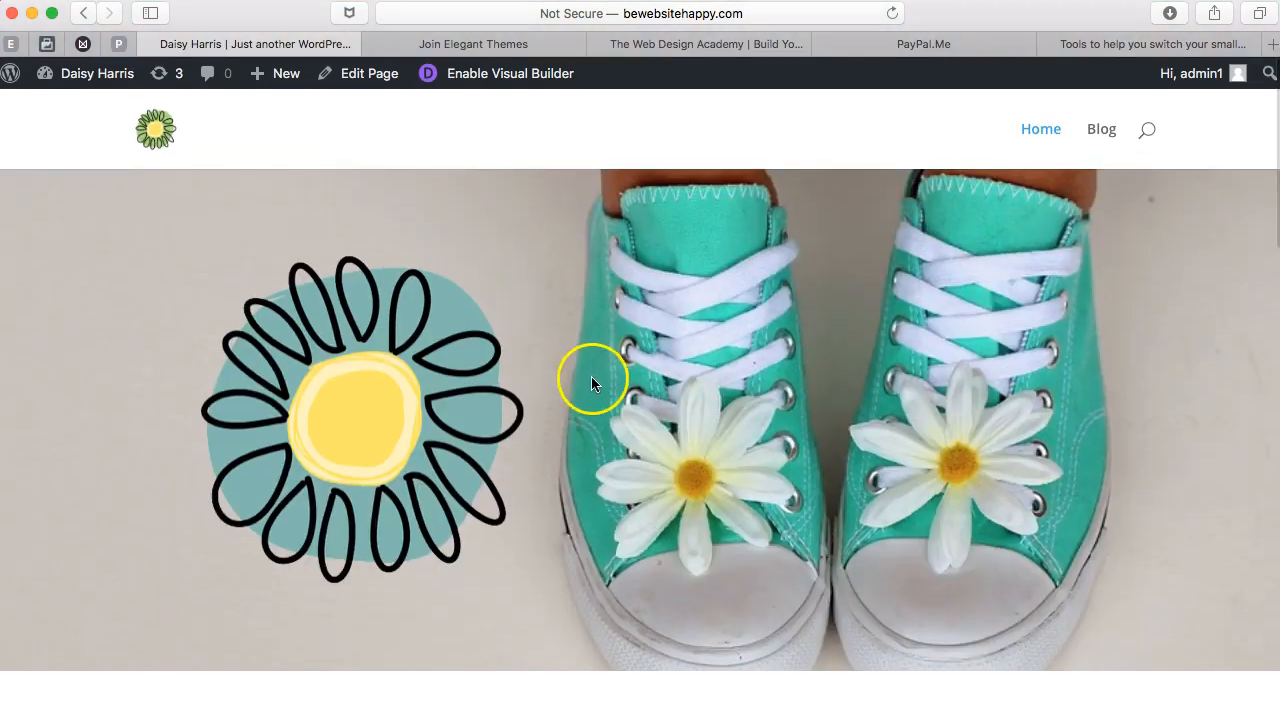
click(817, 141)
click(1103, 131)
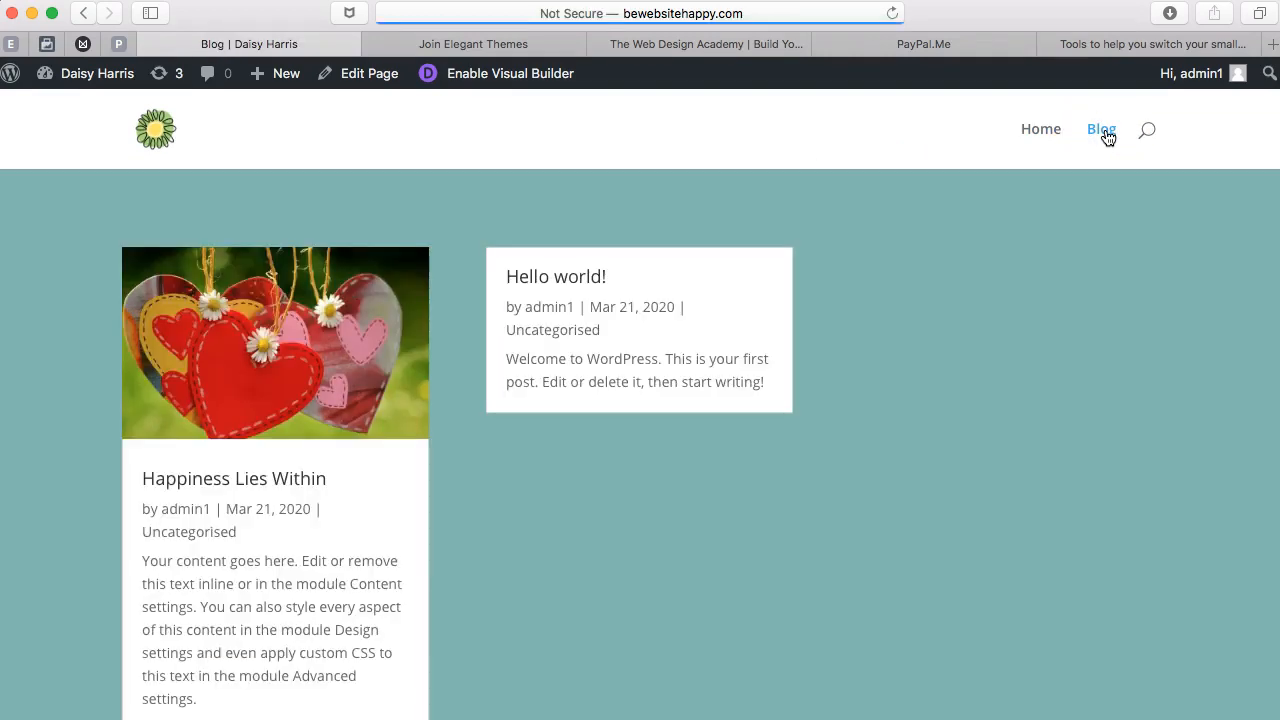
click(1045, 138)
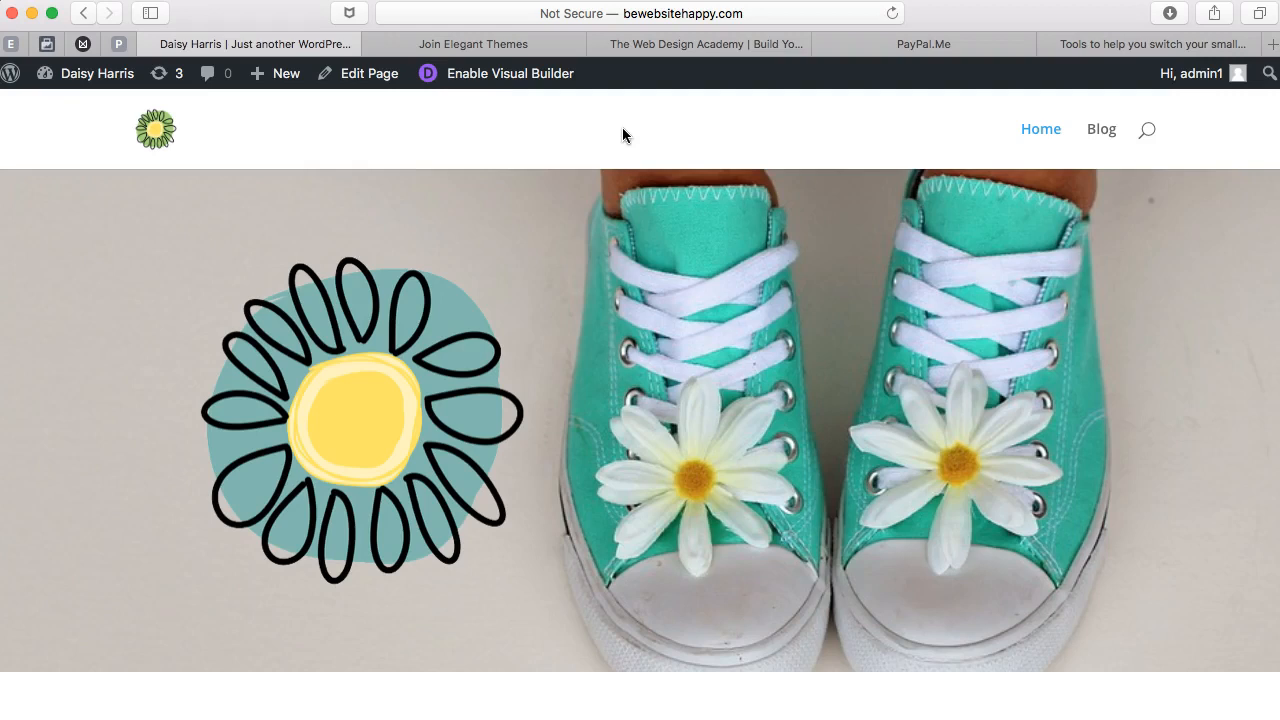
scroll(580, 160, down, 5)
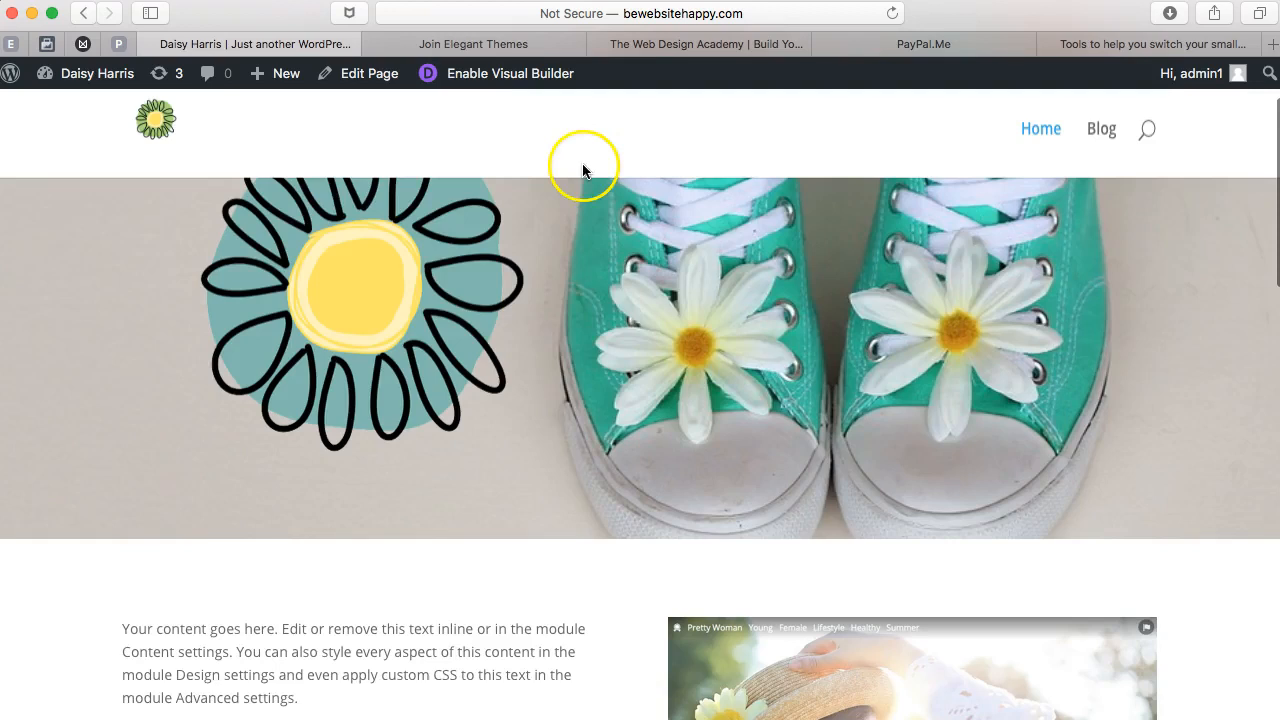
scroll(580, 172, down, 1)
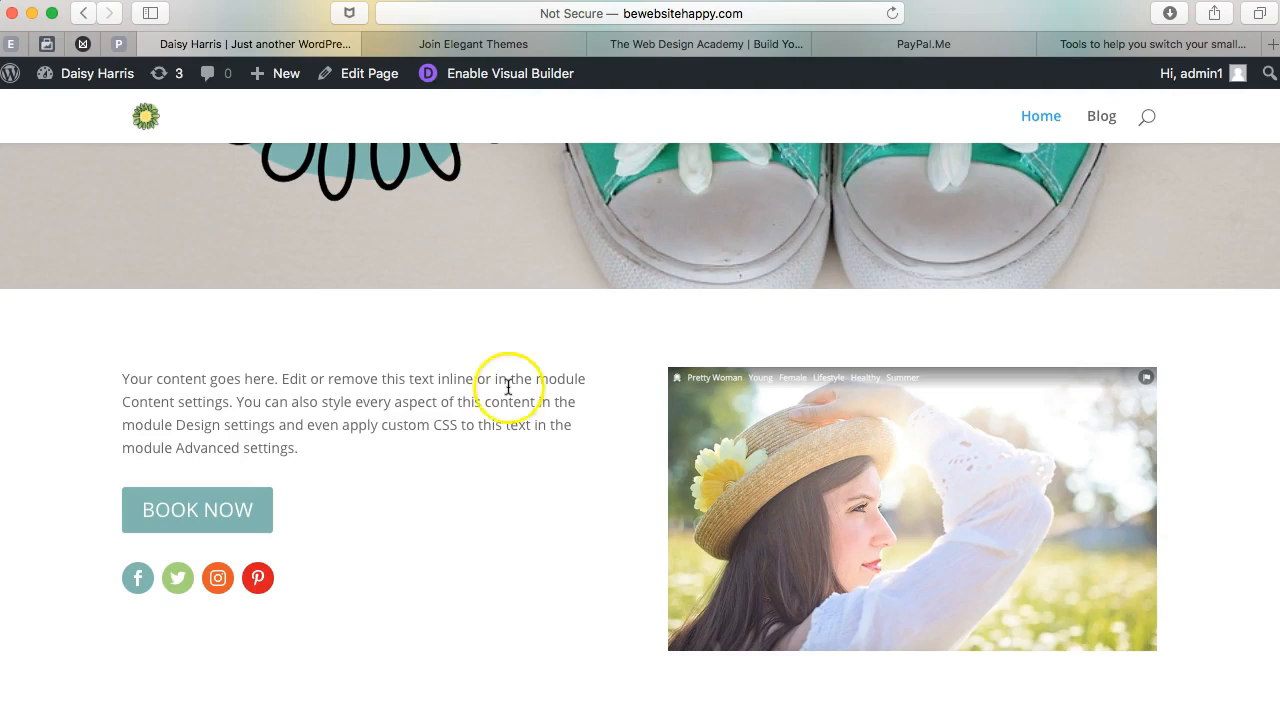
Switch to the Happy Heart 'Tools to help you switch your small business online' post and open its BLOG page
click(1090, 50)
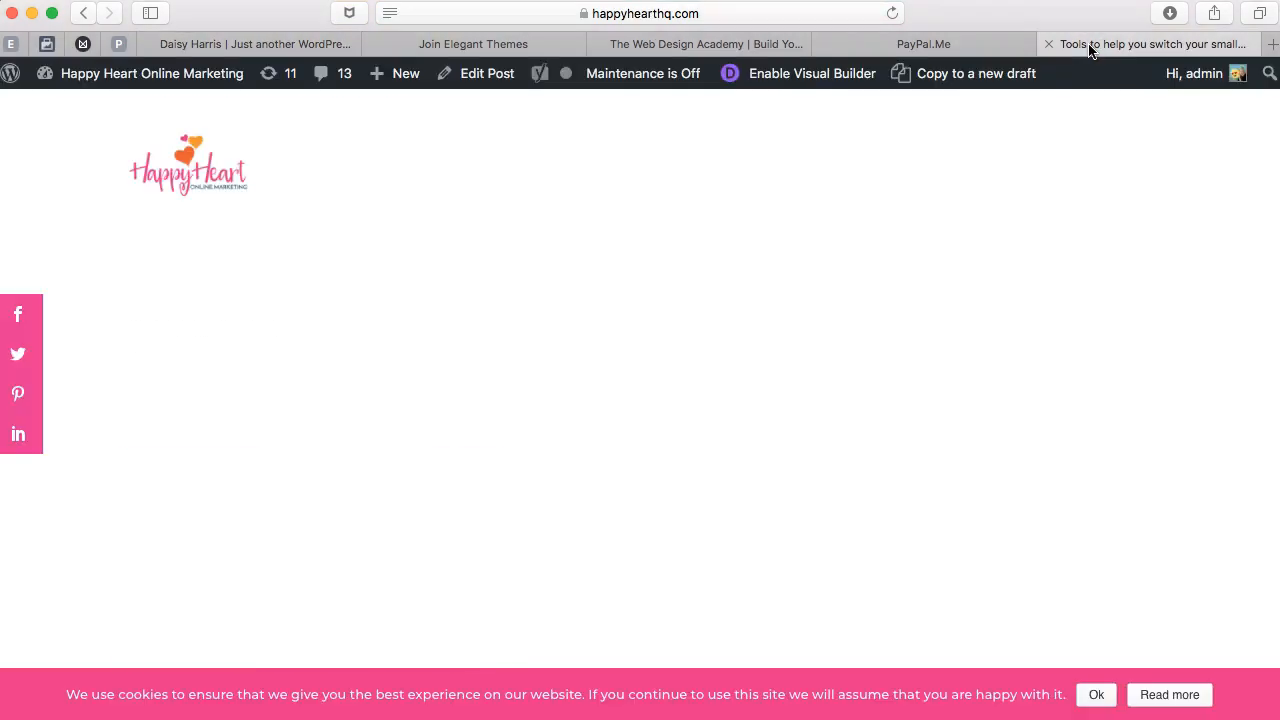
scroll(477, 357, down, 1)
scroll(476, 356, up, 1)
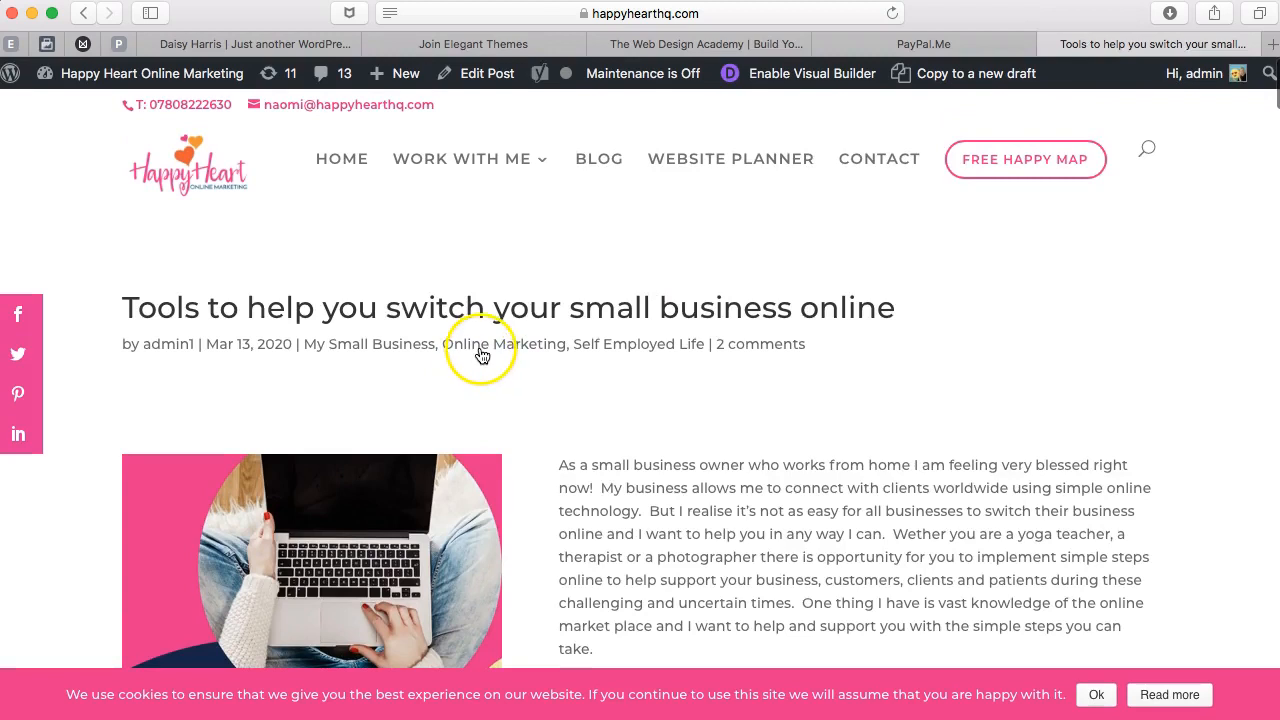
click(597, 163)
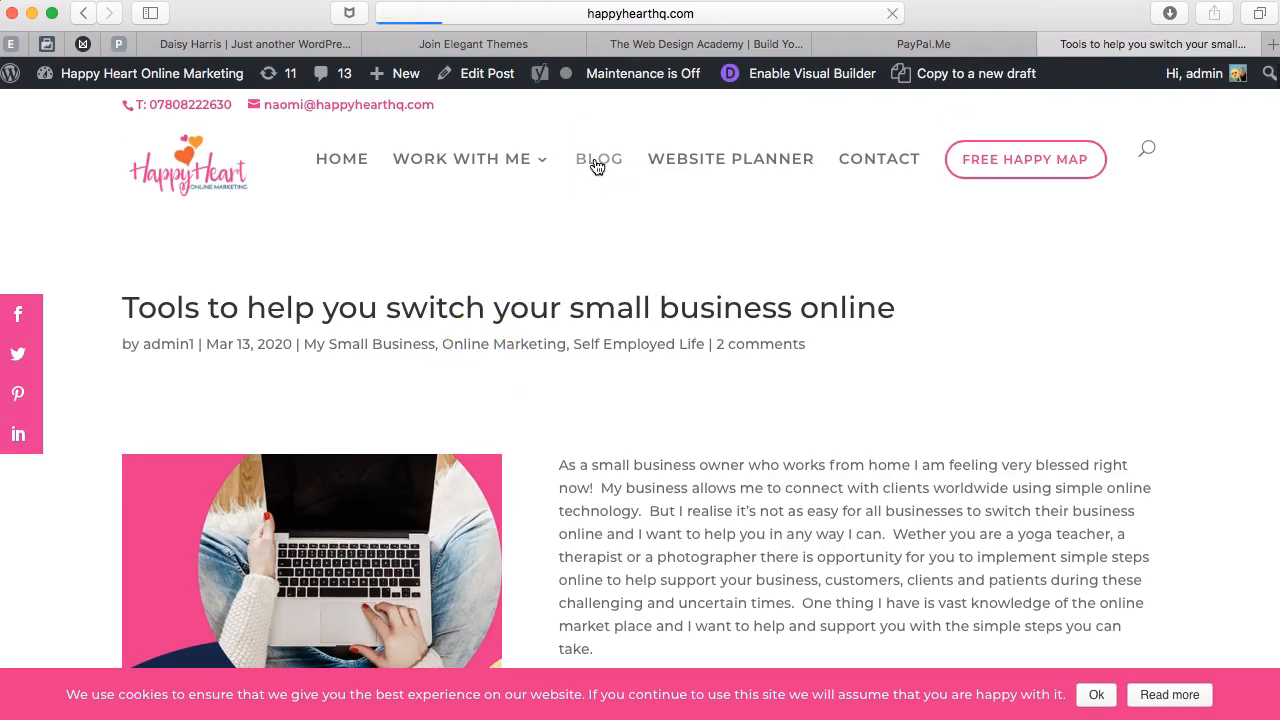